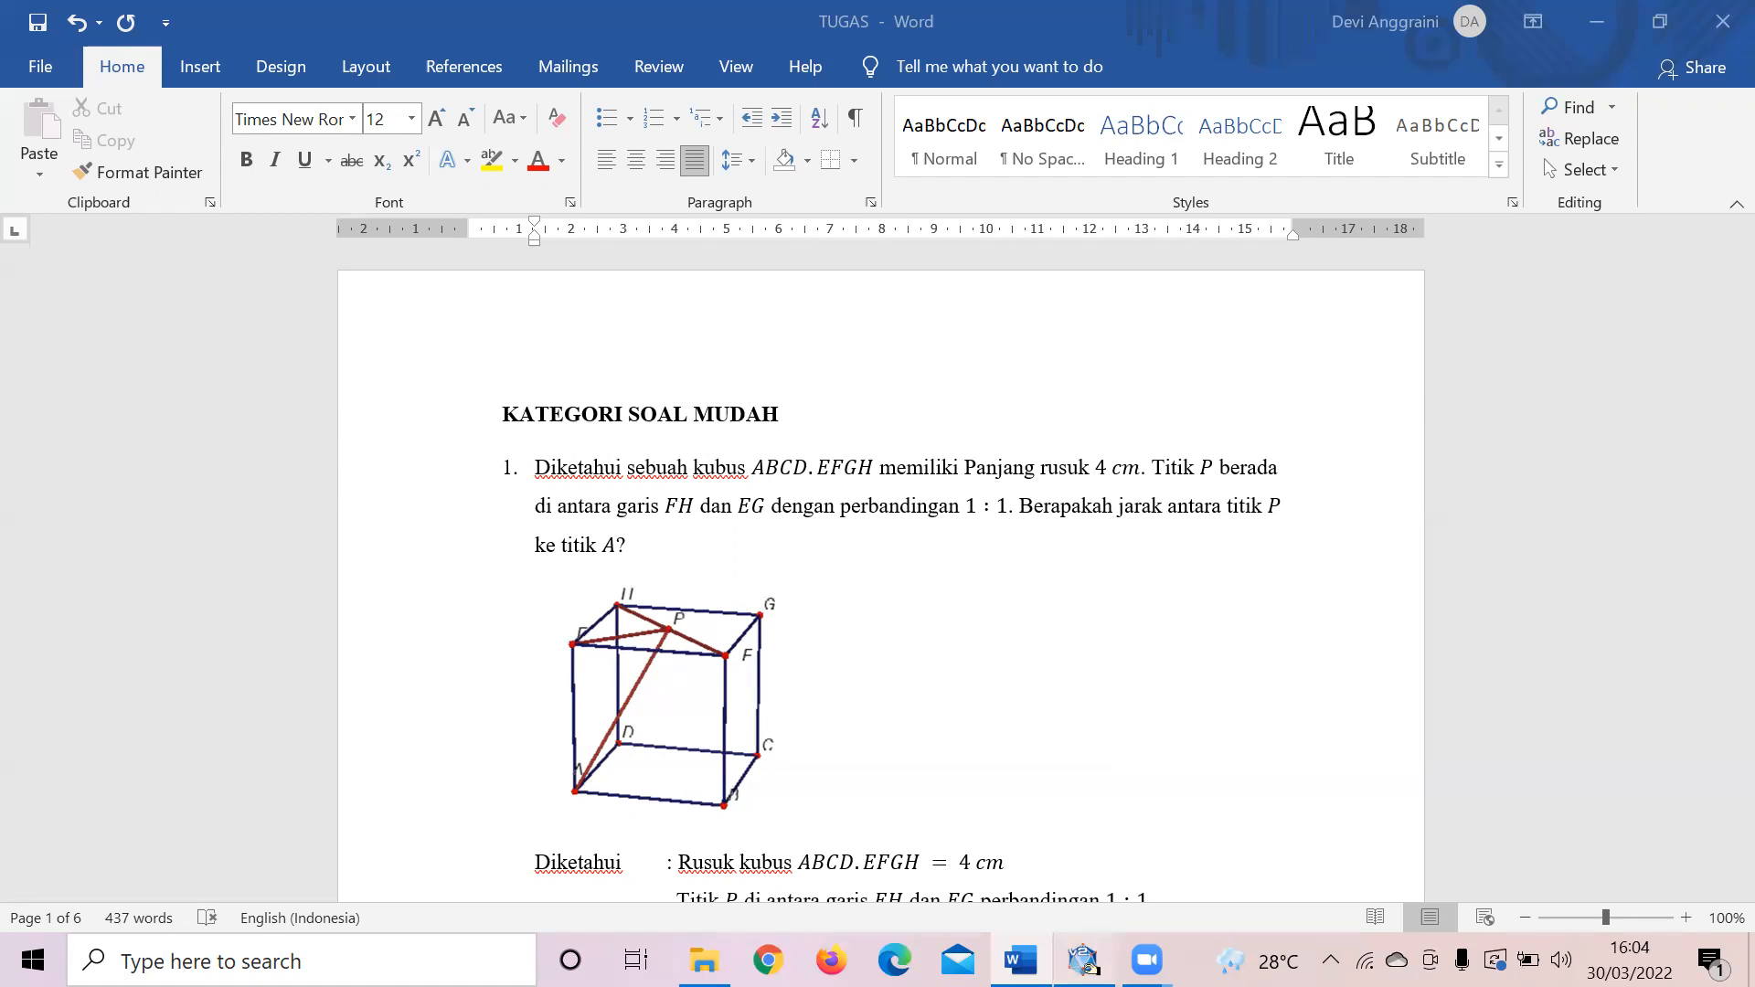
# Step: Switch to Cabri 3D and create a new document from the Natural no vectors (A4) template
pyautogui.click(1085, 960)
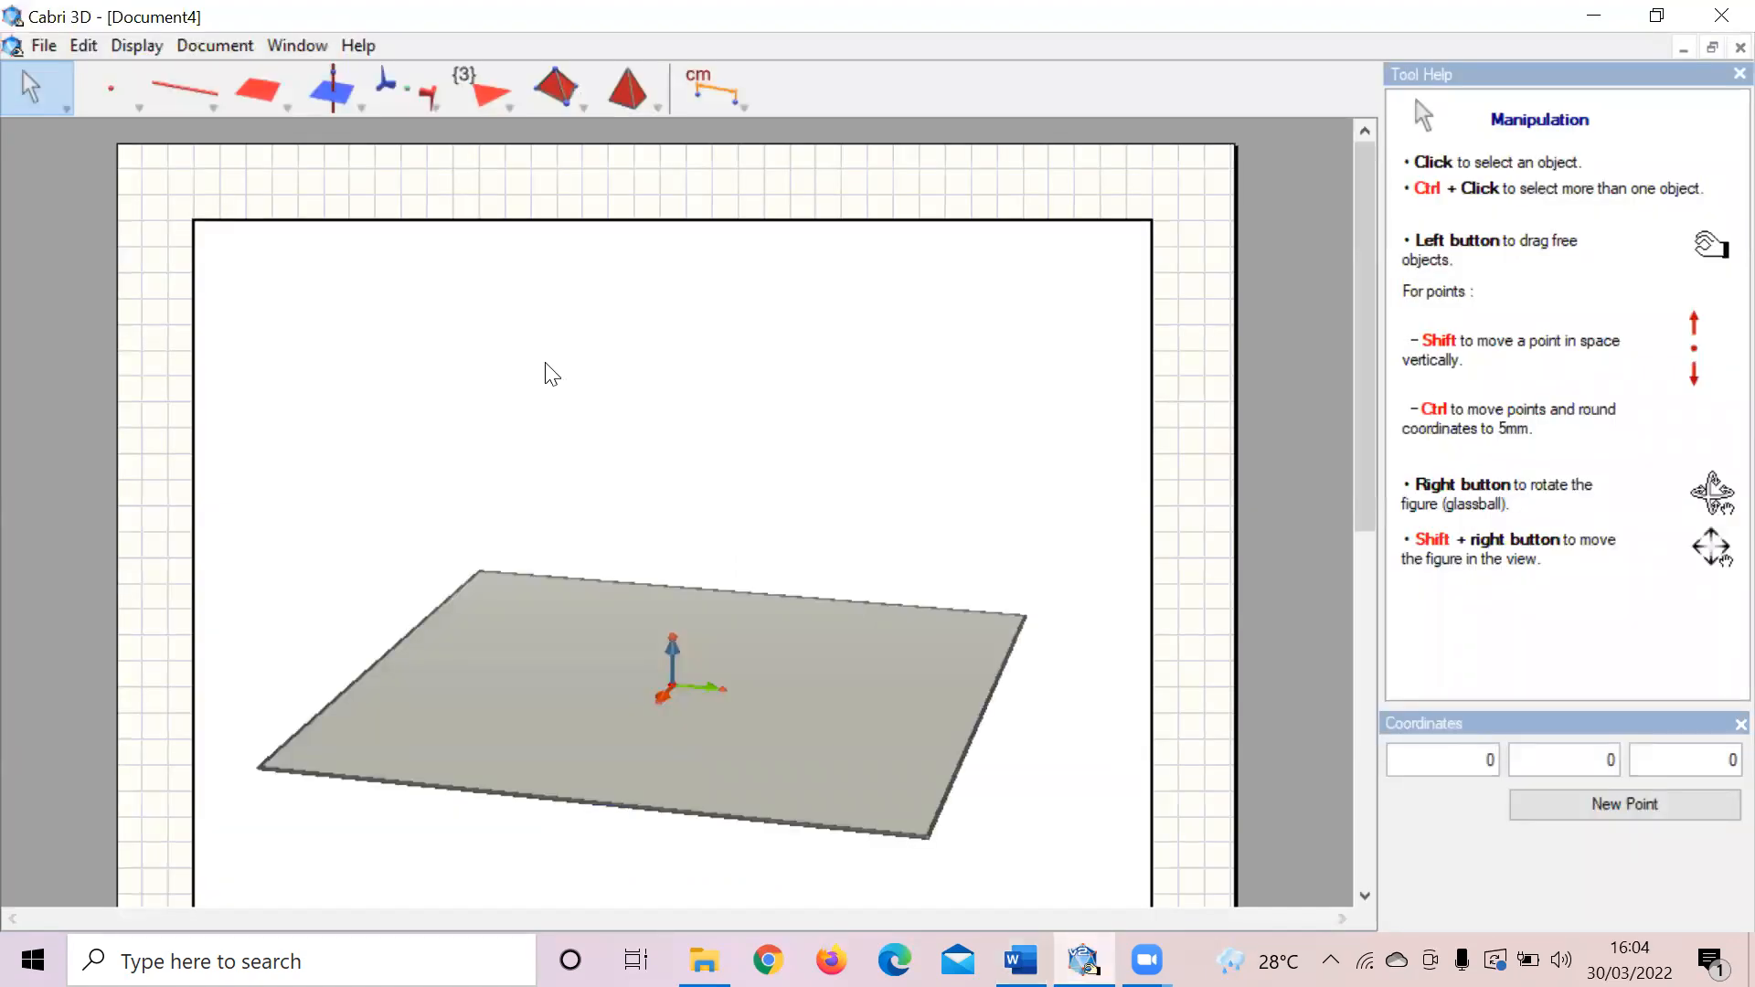
pyautogui.click(43, 48)
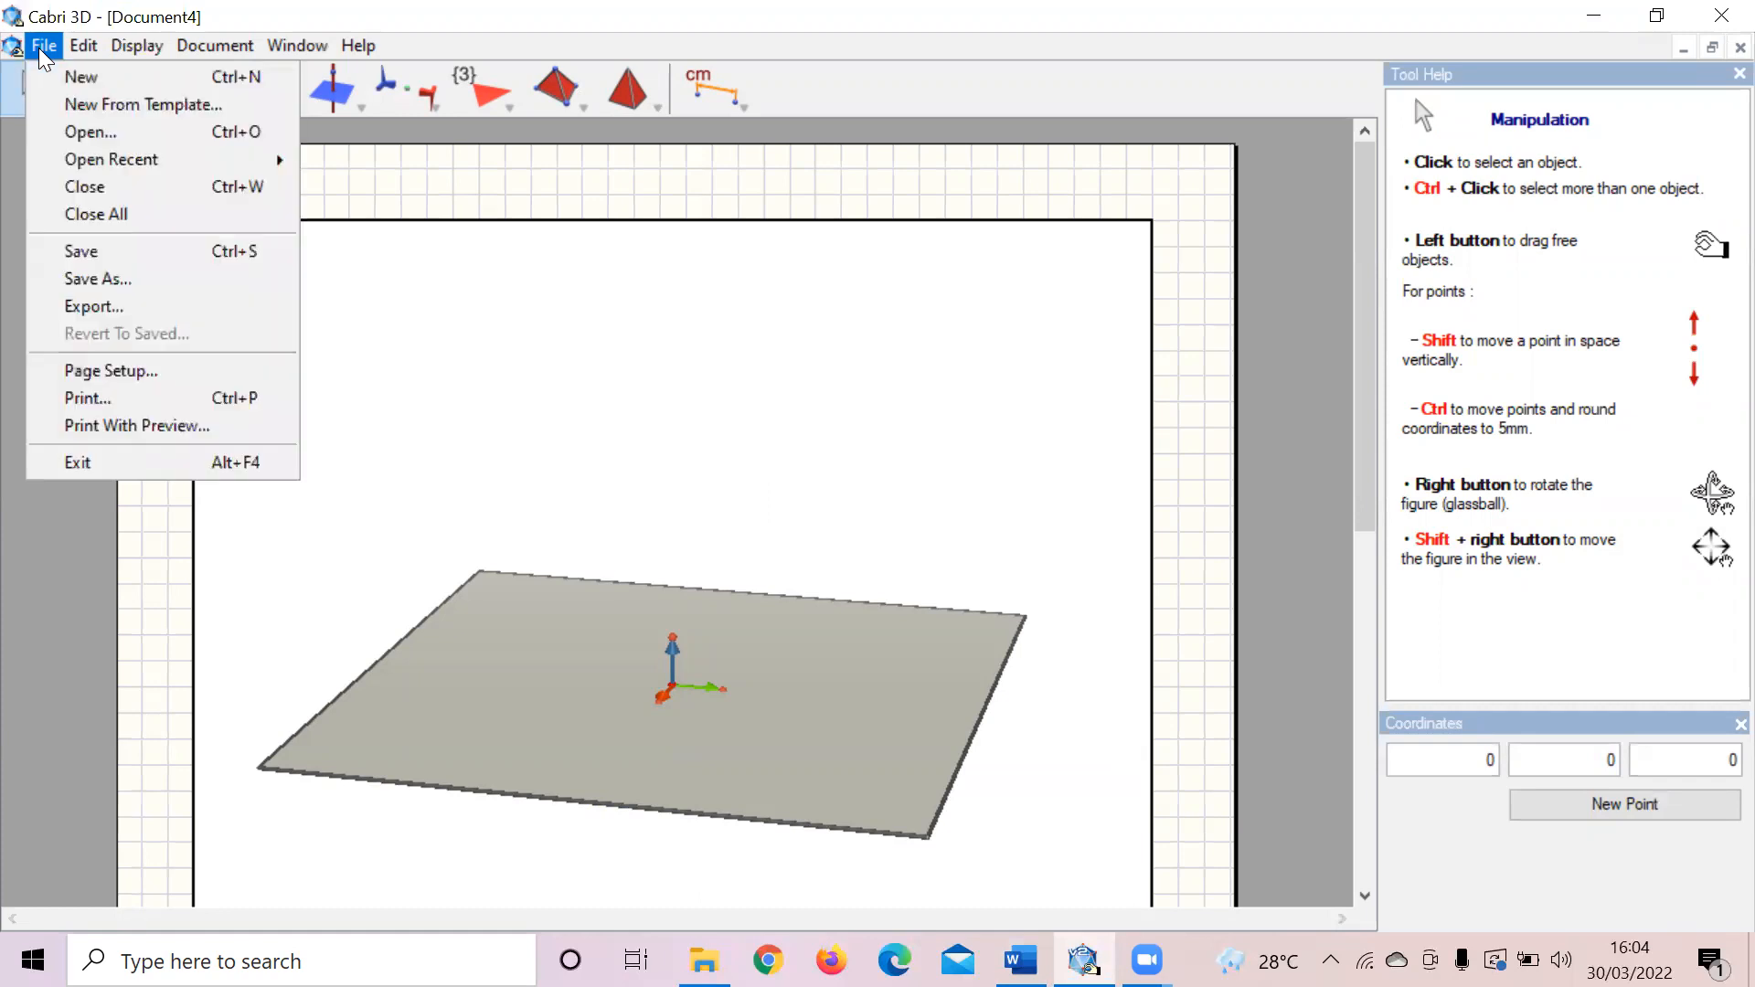
pyautogui.click(103, 104)
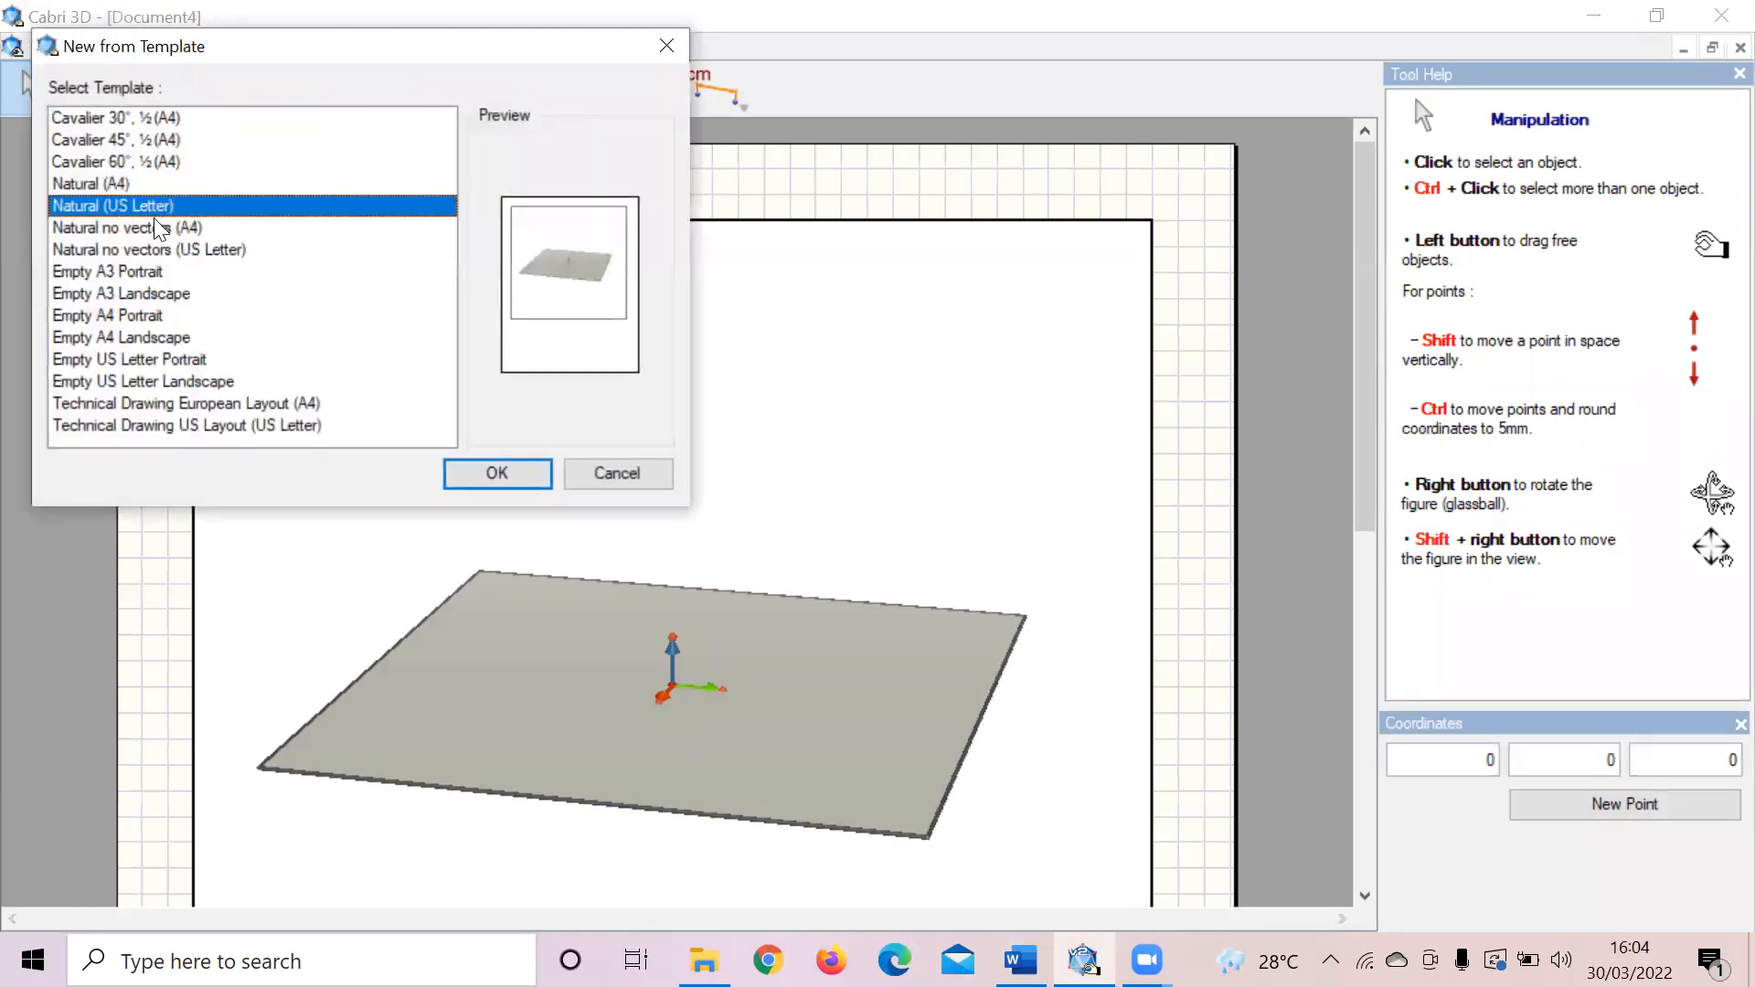
pyautogui.click(162, 229)
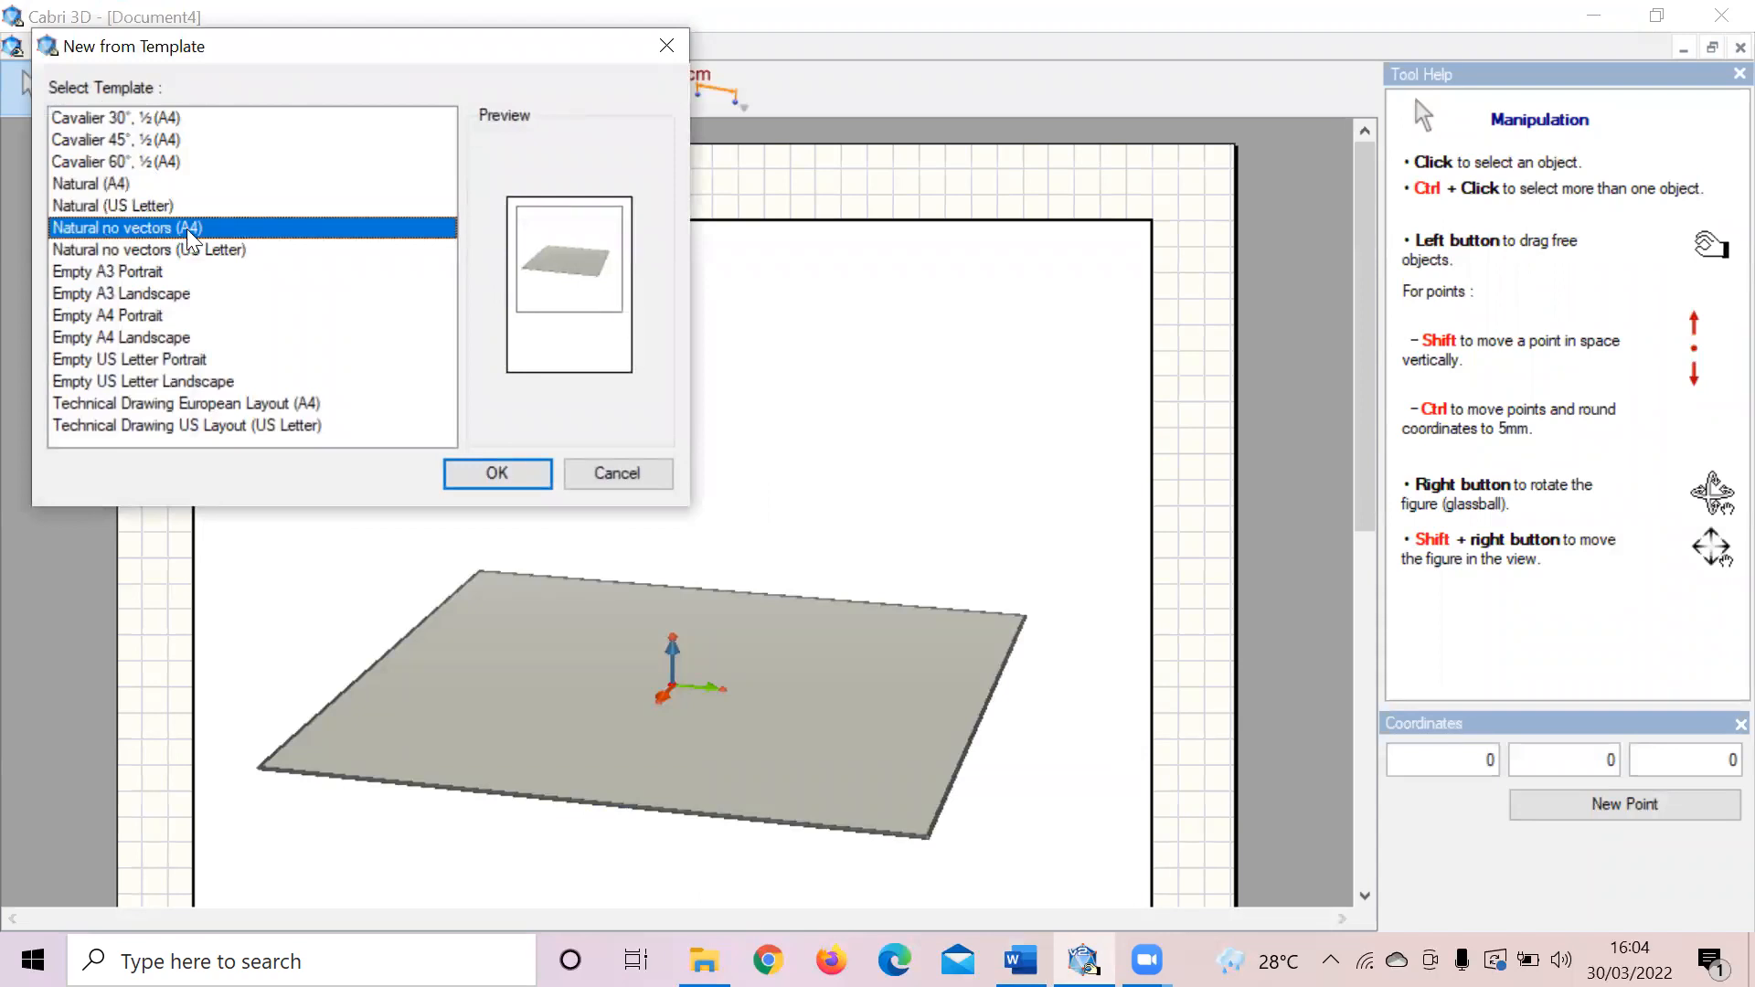
pyautogui.click(509, 482)
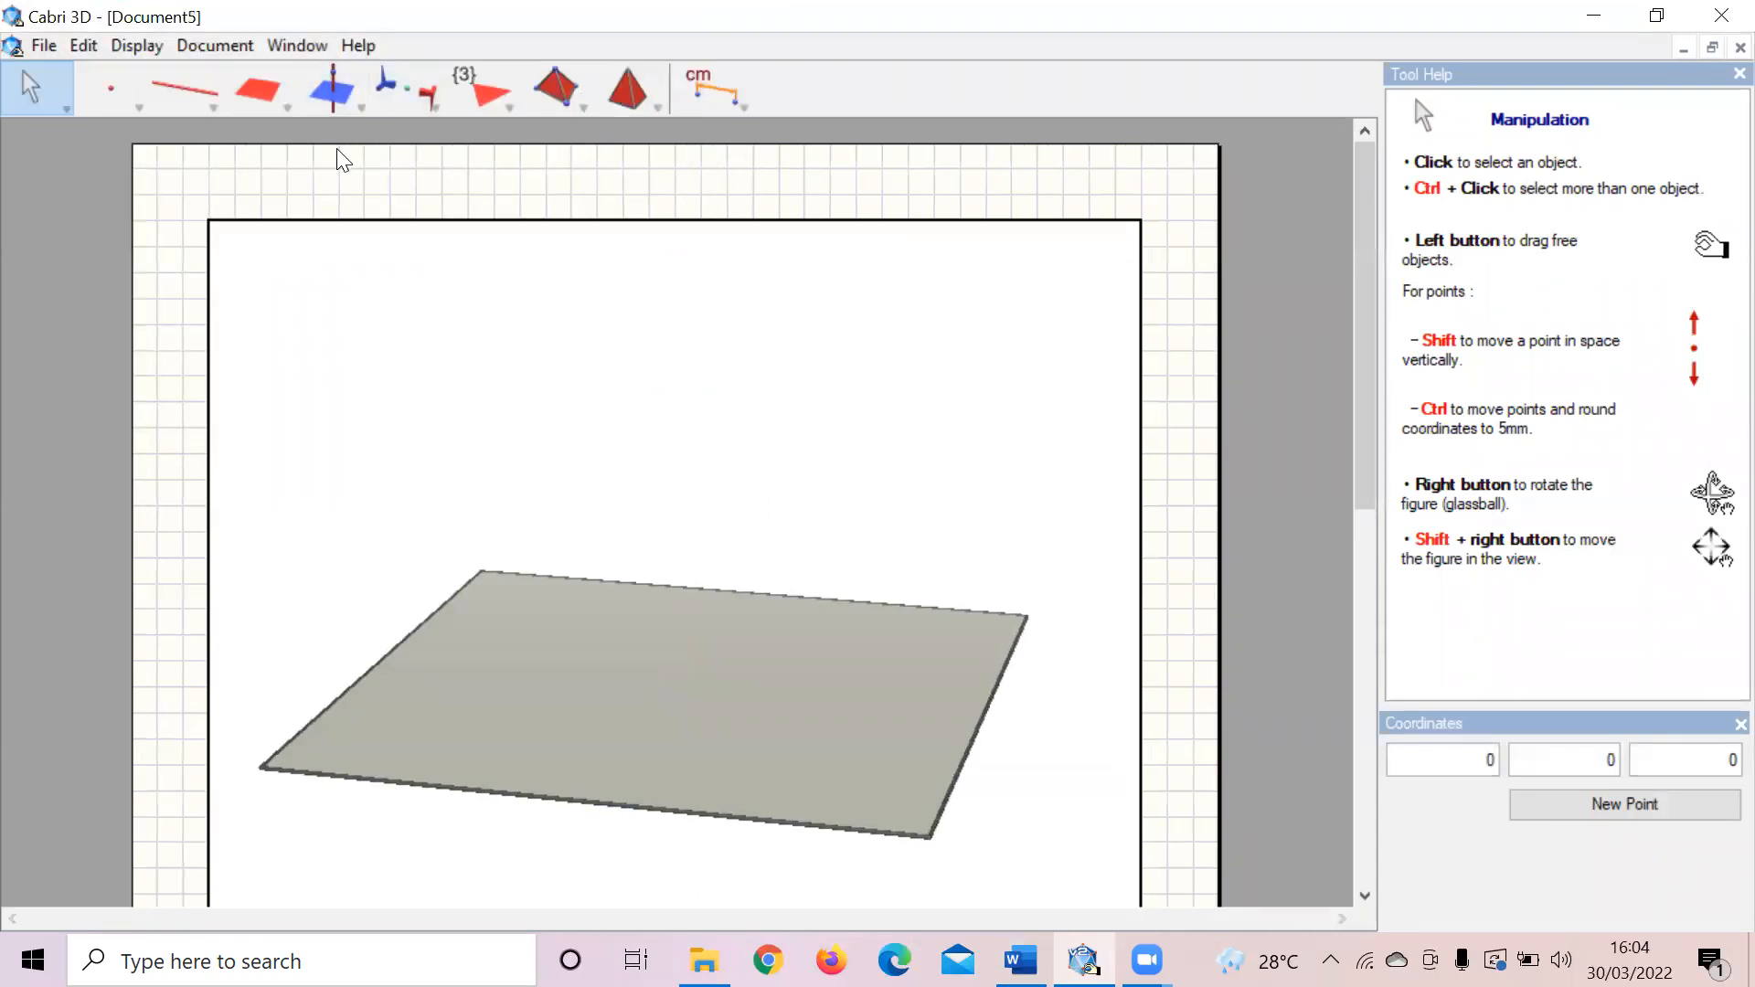
# Step: Bring Document4 to the front and close it, leaving the new blank document open
pyautogui.click(297, 44)
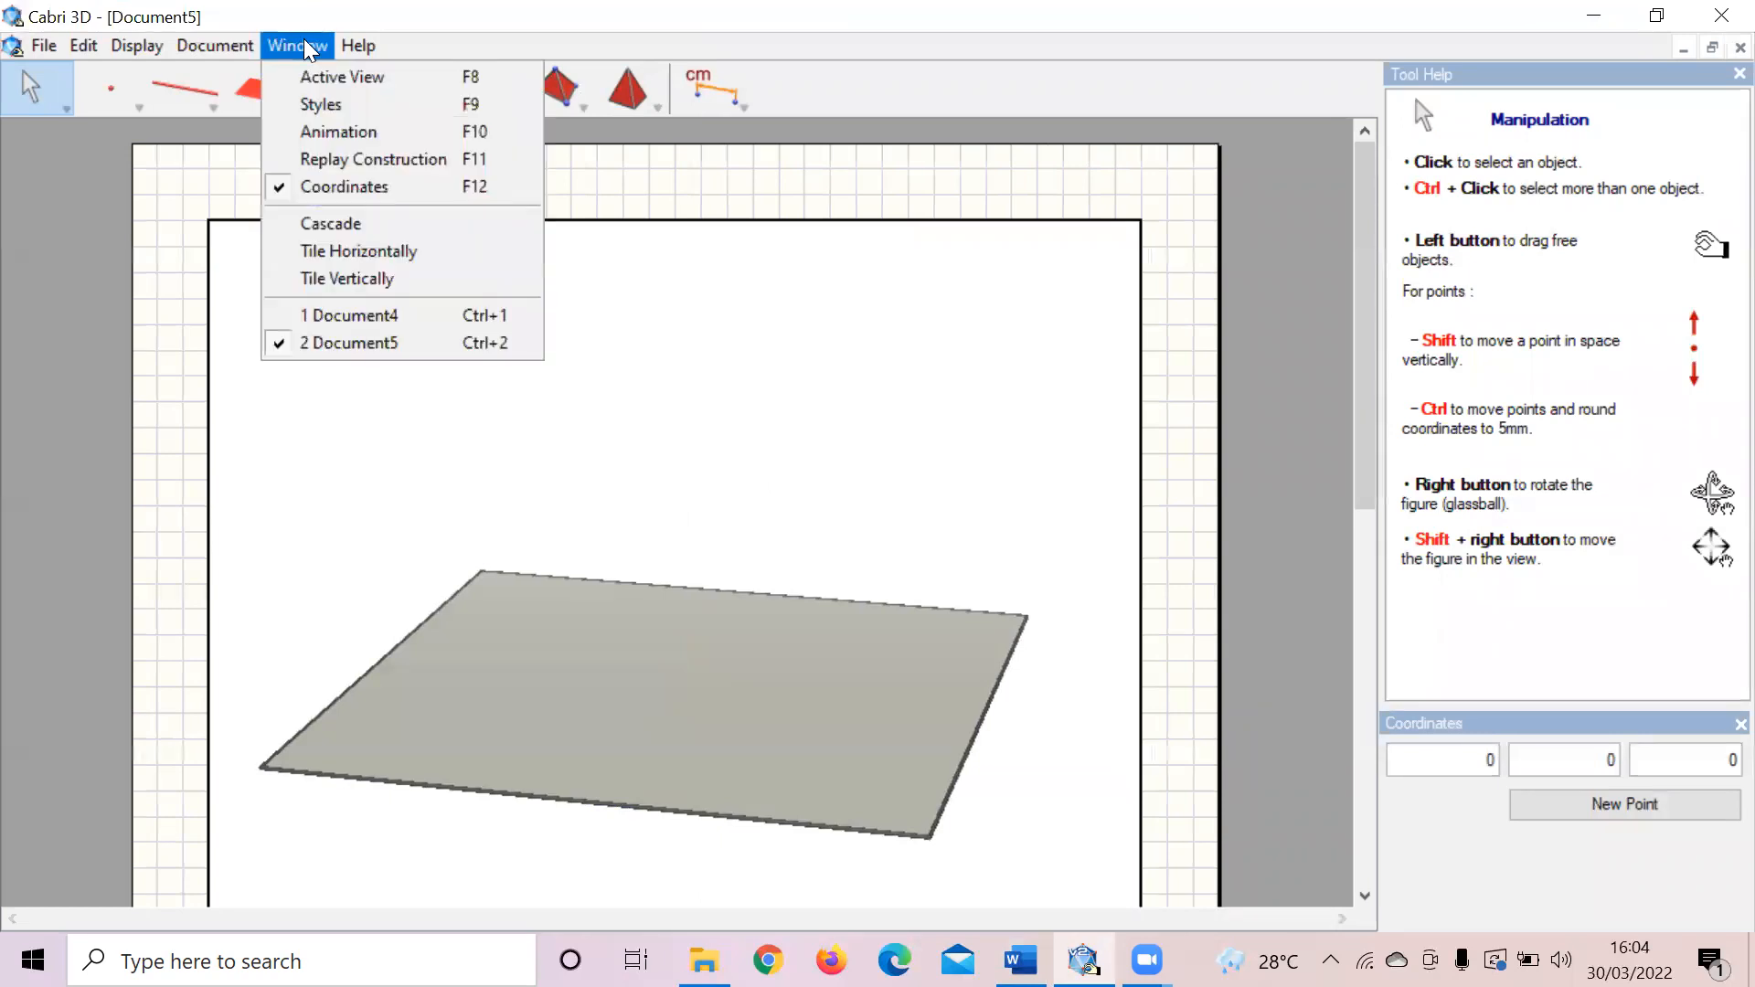
pyautogui.click(366, 320)
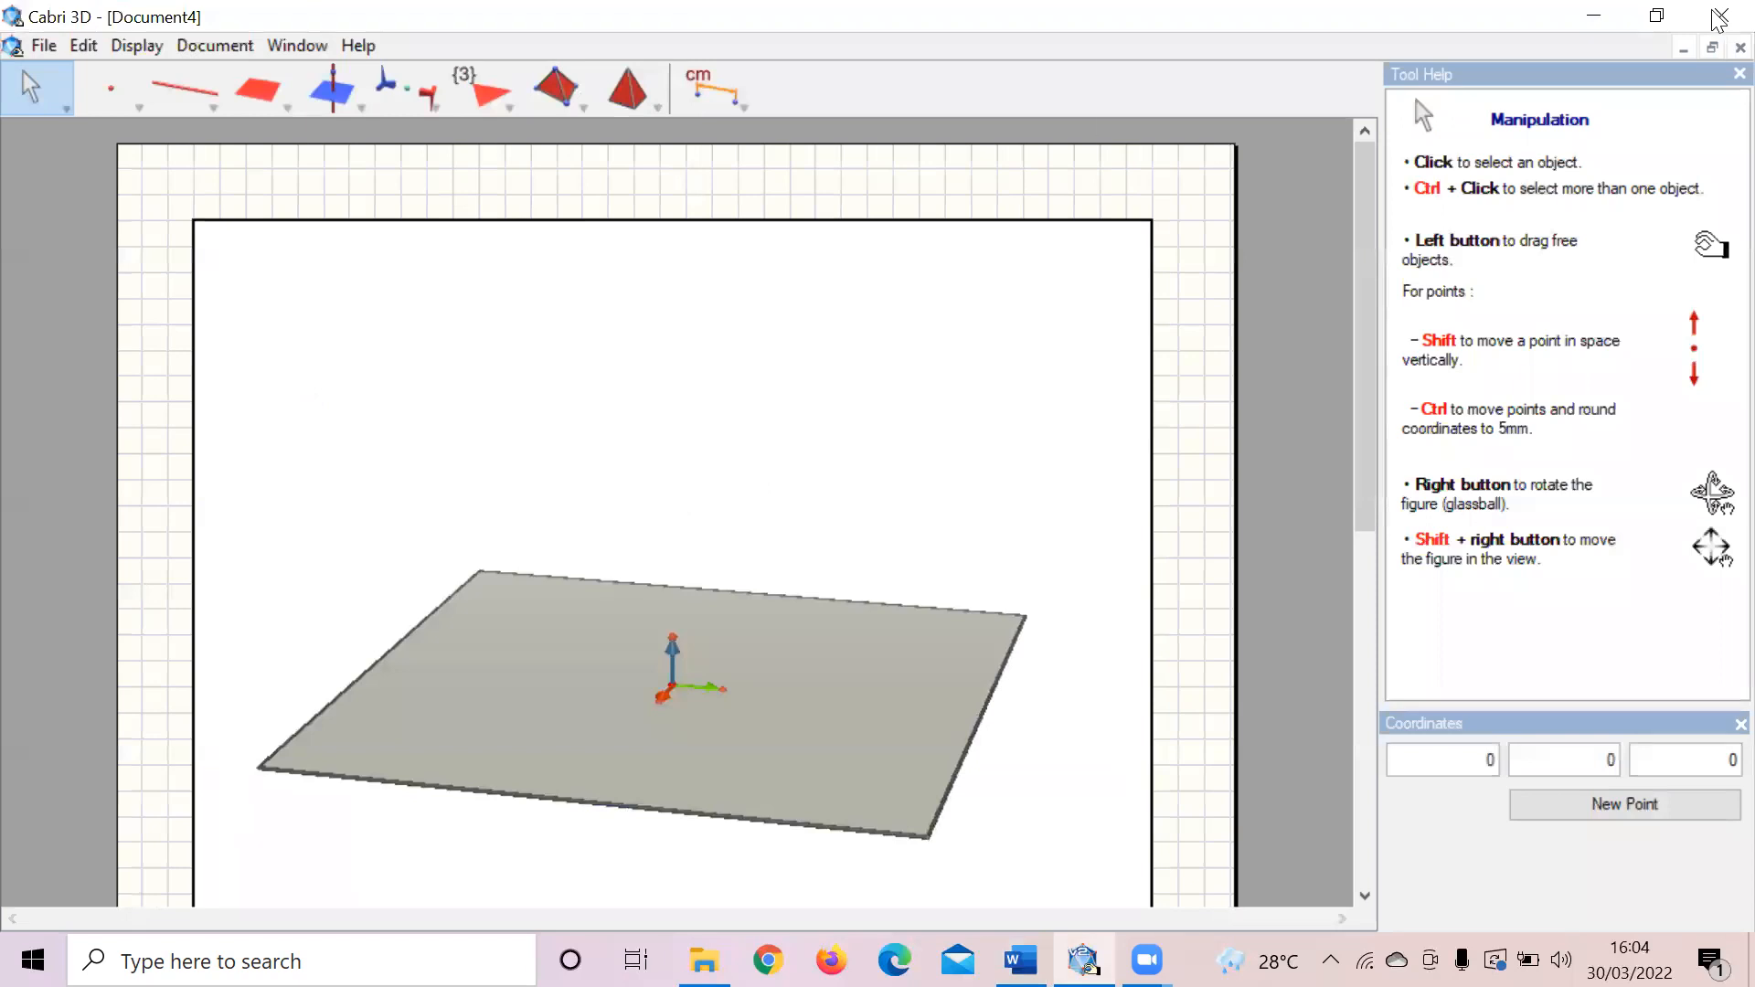
pyautogui.click(1712, 53)
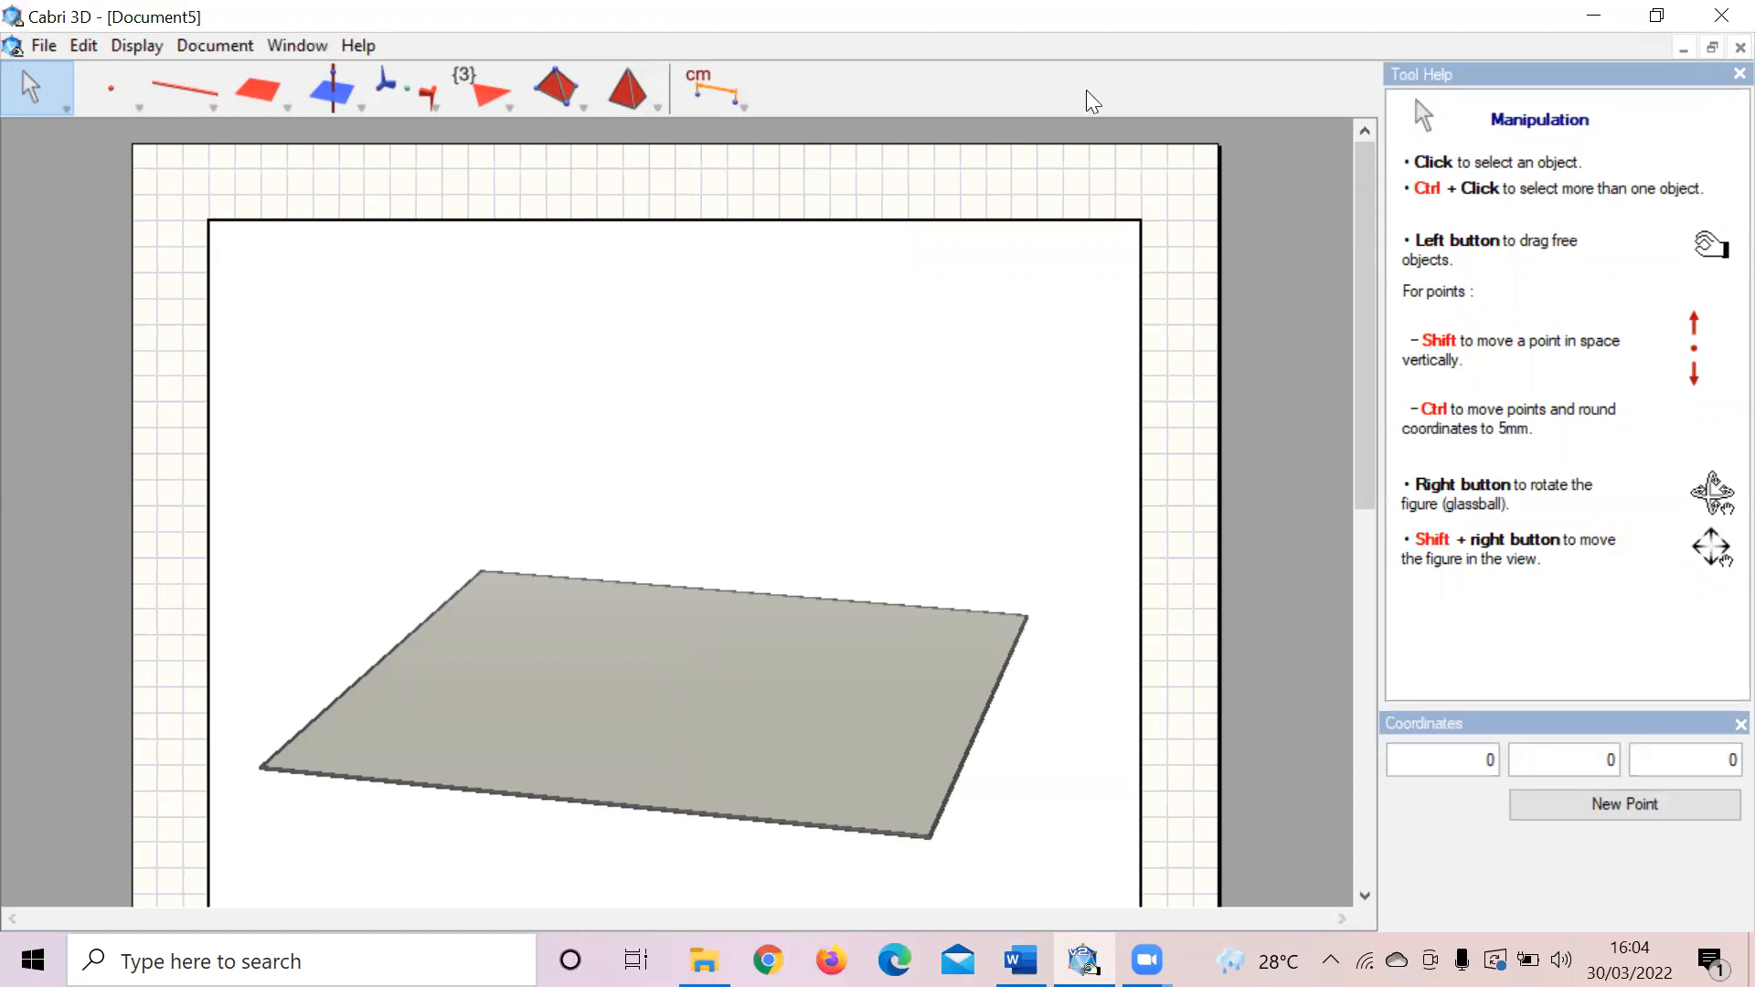
# Step: Create a point at the origin (0, 0, 0) using coordinate entry, and deselect it
pyautogui.moveTo(712, 111); pyautogui.dragTo(789, 314)
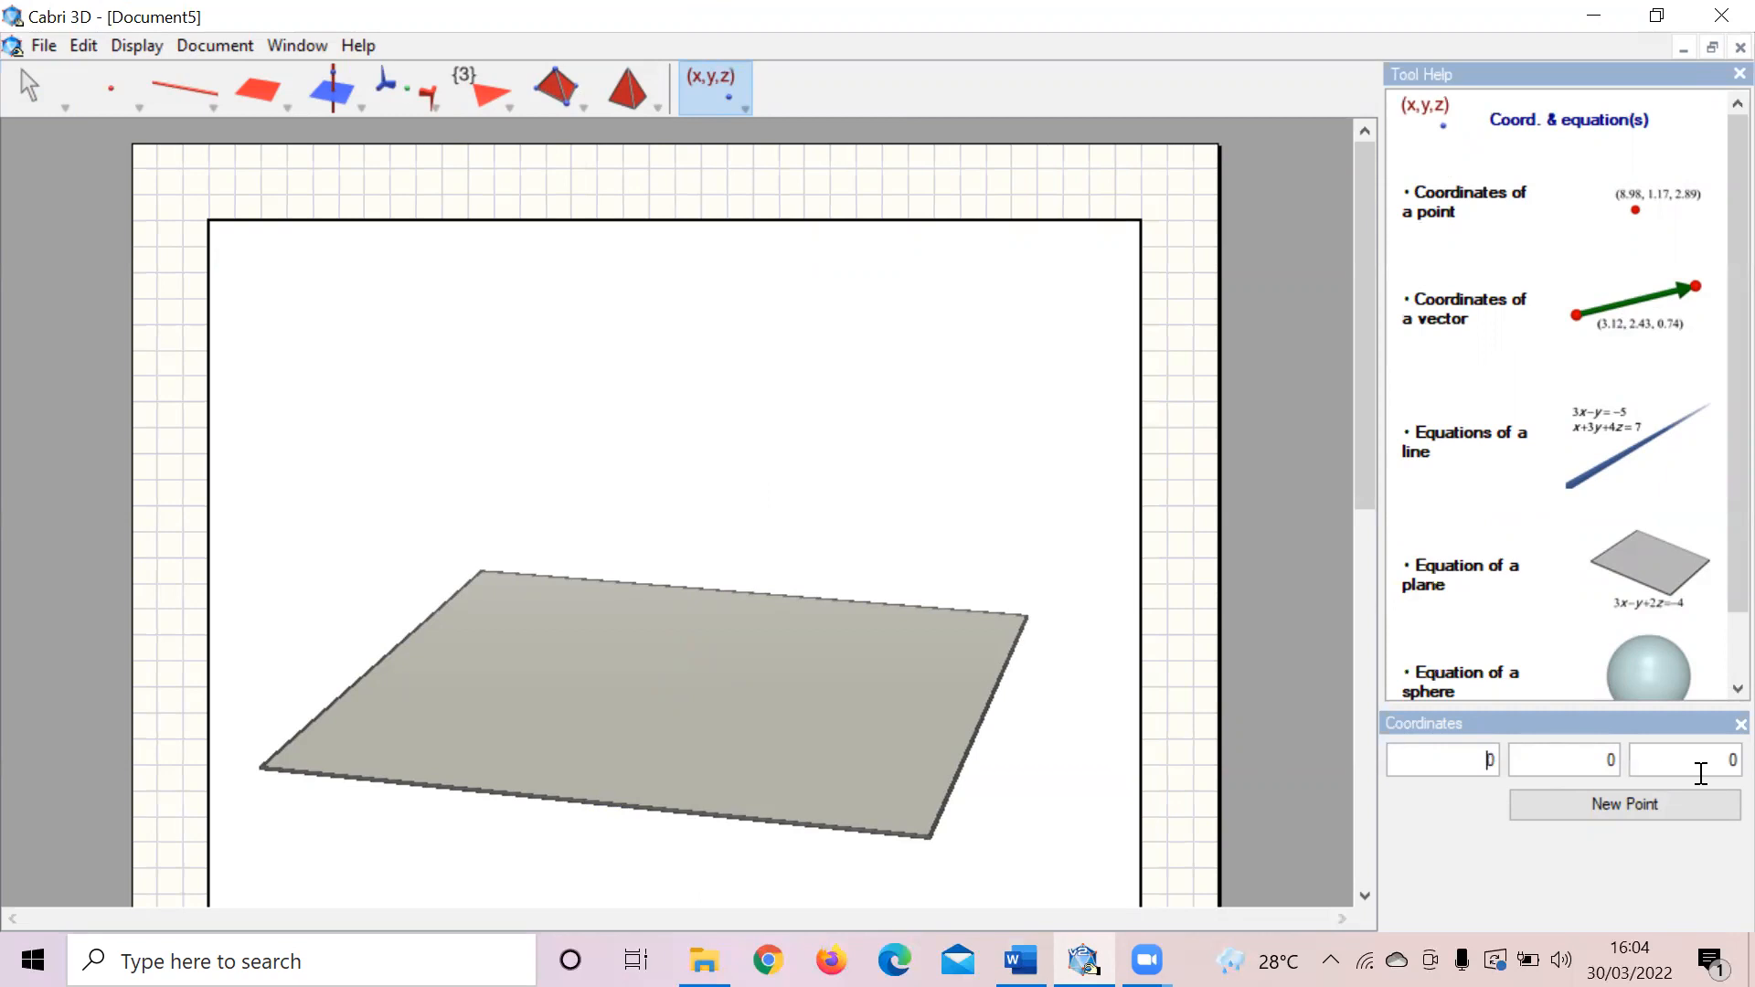
pyautogui.click(1696, 810)
pyautogui.click(1302, 602)
# Step: Add a second point at coordinates (2, 2, 0) on the base plane
pyautogui.click(1457, 760)
pyautogui.press('BackSpace')
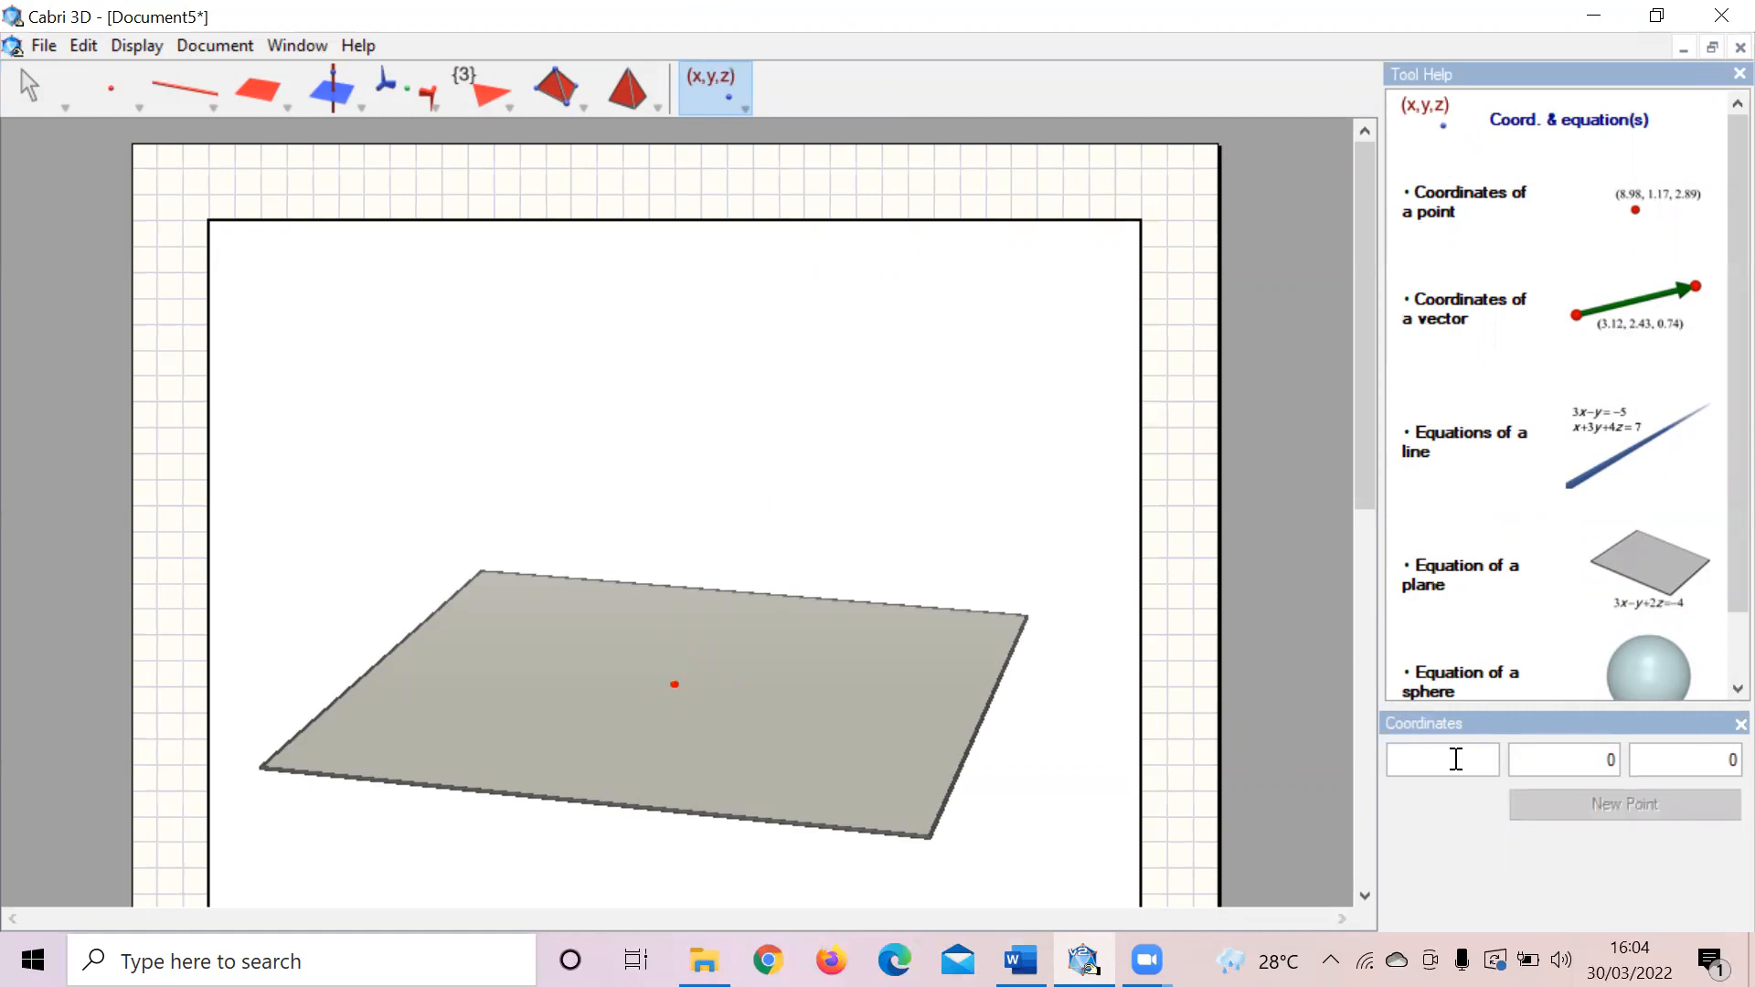
pyautogui.write('2')
pyautogui.click(1566, 764)
pyautogui.press('BackSpace')
pyautogui.write('2')
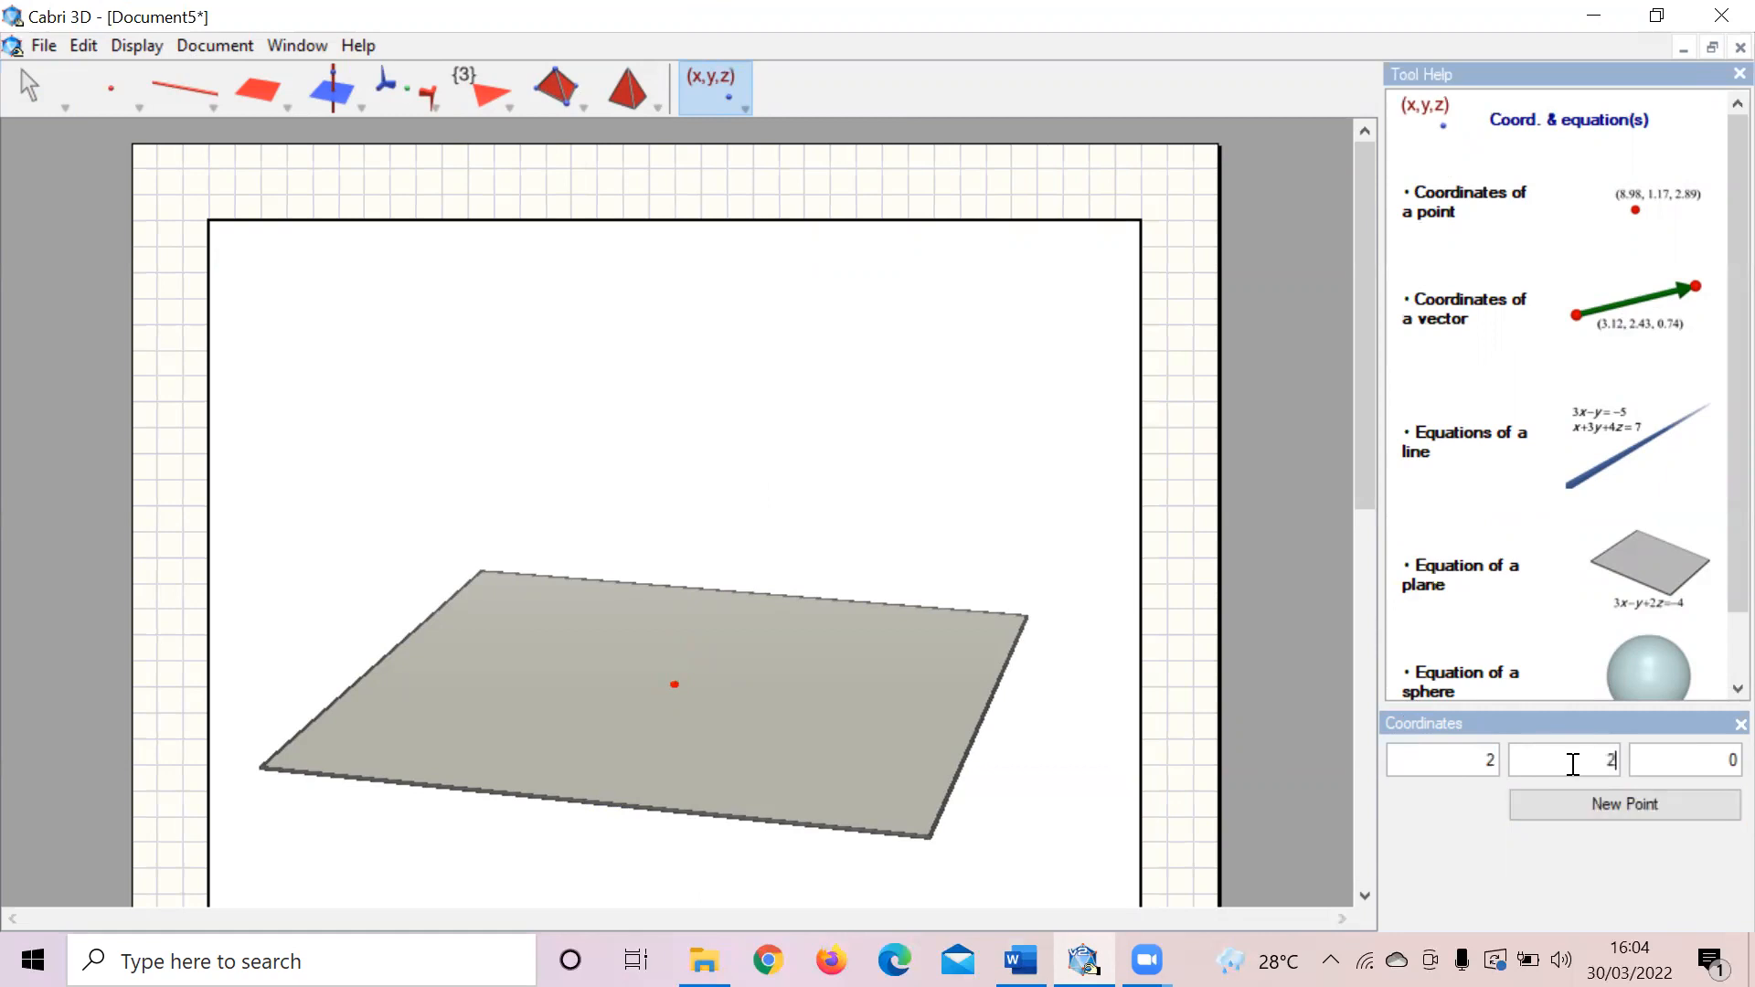
pyautogui.click(1687, 817)
# Step: Add a third point at coordinates (-2, -2, 4) above the base plane, and deselect it
pyautogui.click(1498, 765)
pyautogui.press('BackSpace')
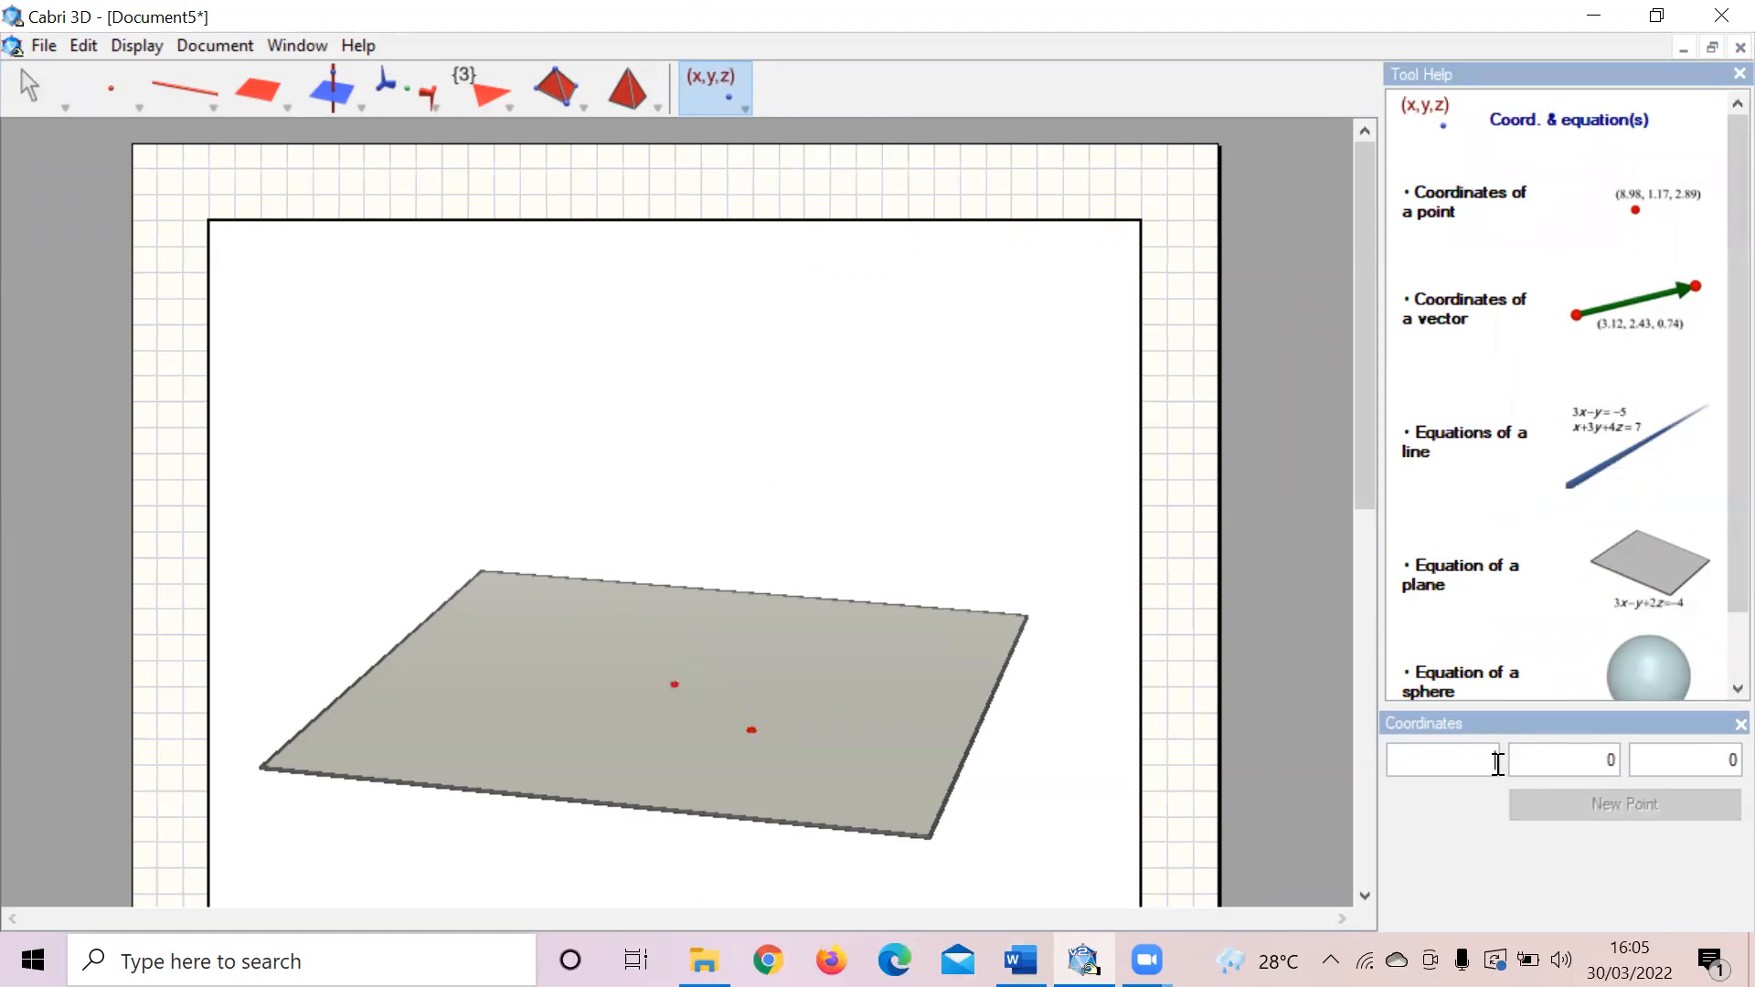
pyautogui.write('-2')
pyautogui.click(1608, 757)
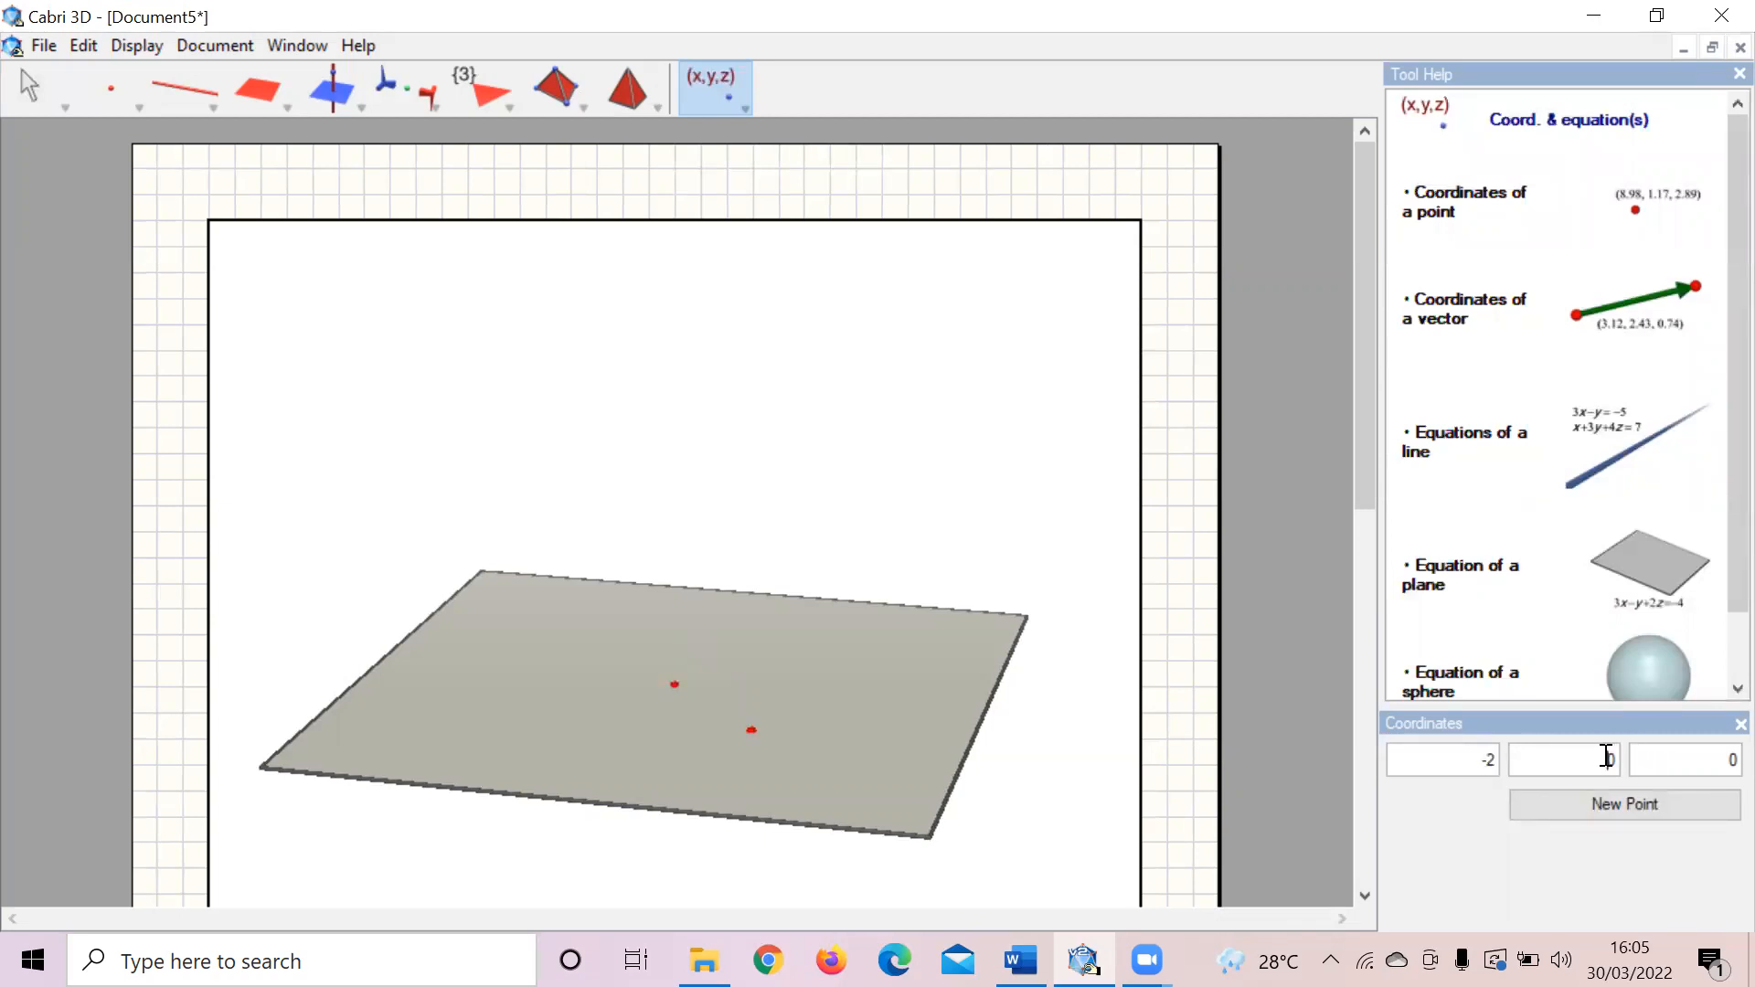
pyautogui.press('BackSpace')
pyautogui.write('-2')
pyautogui.click(1688, 759)
pyautogui.press('BackSpace')
pyautogui.write('4')
pyautogui.click(1697, 801)
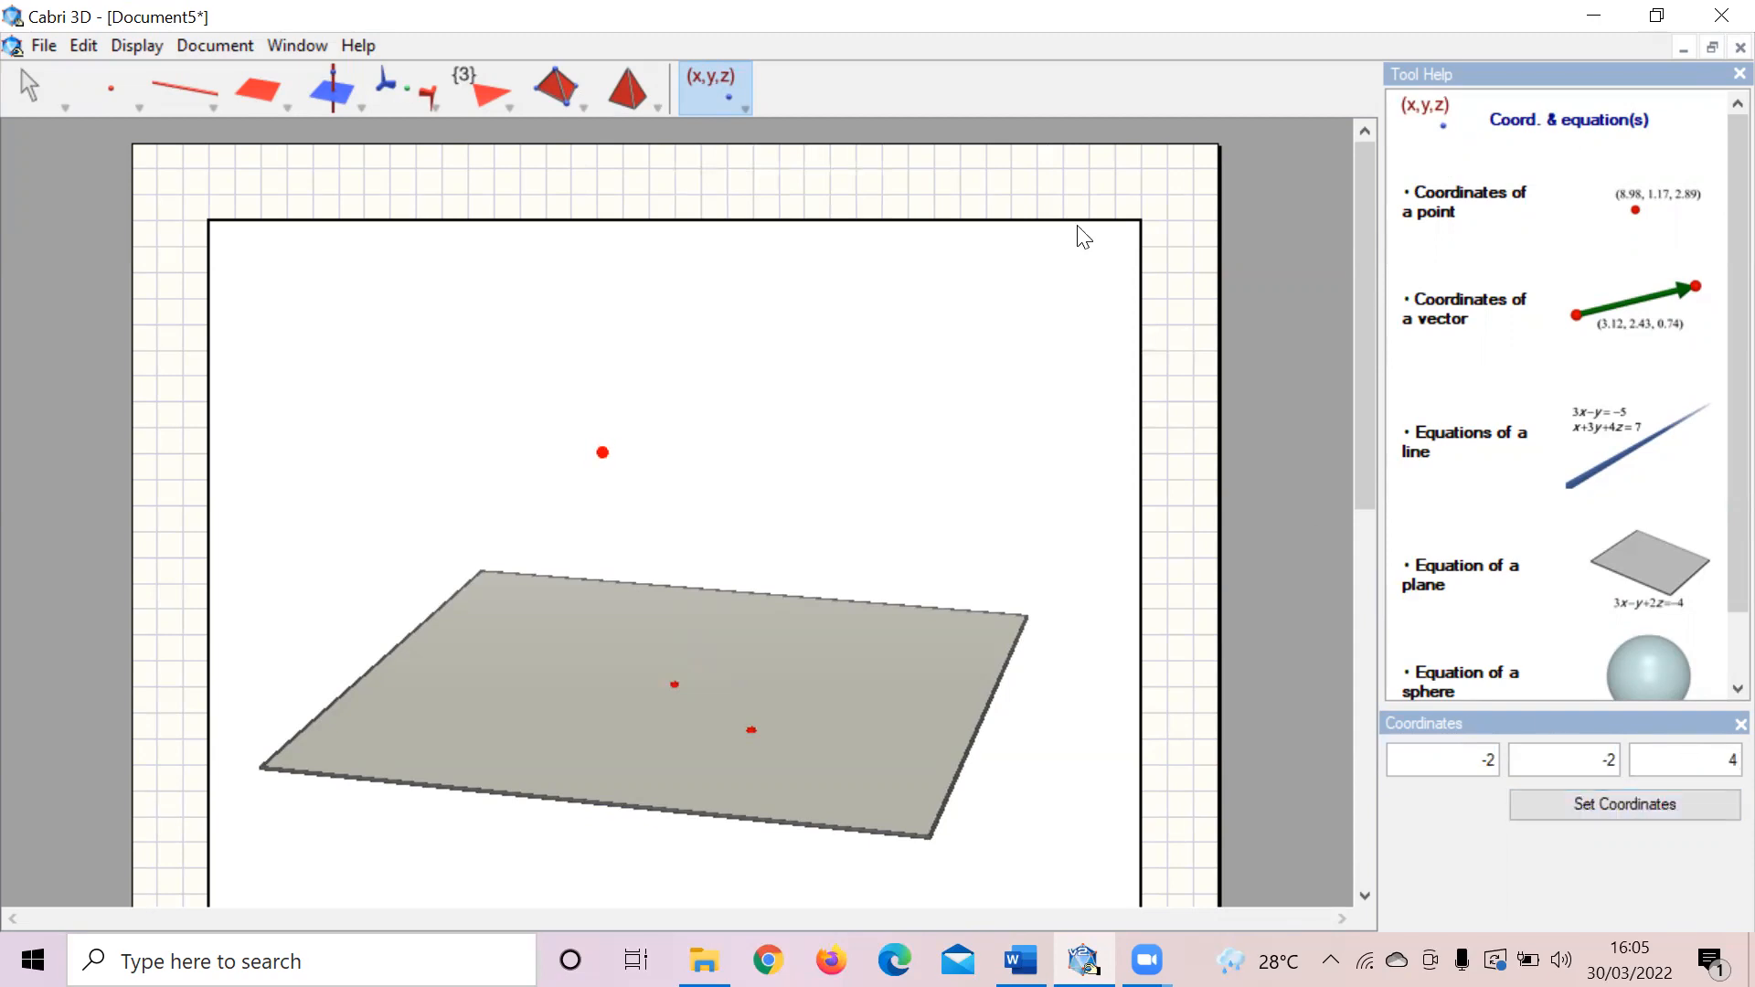
pyautogui.click(27, 84)
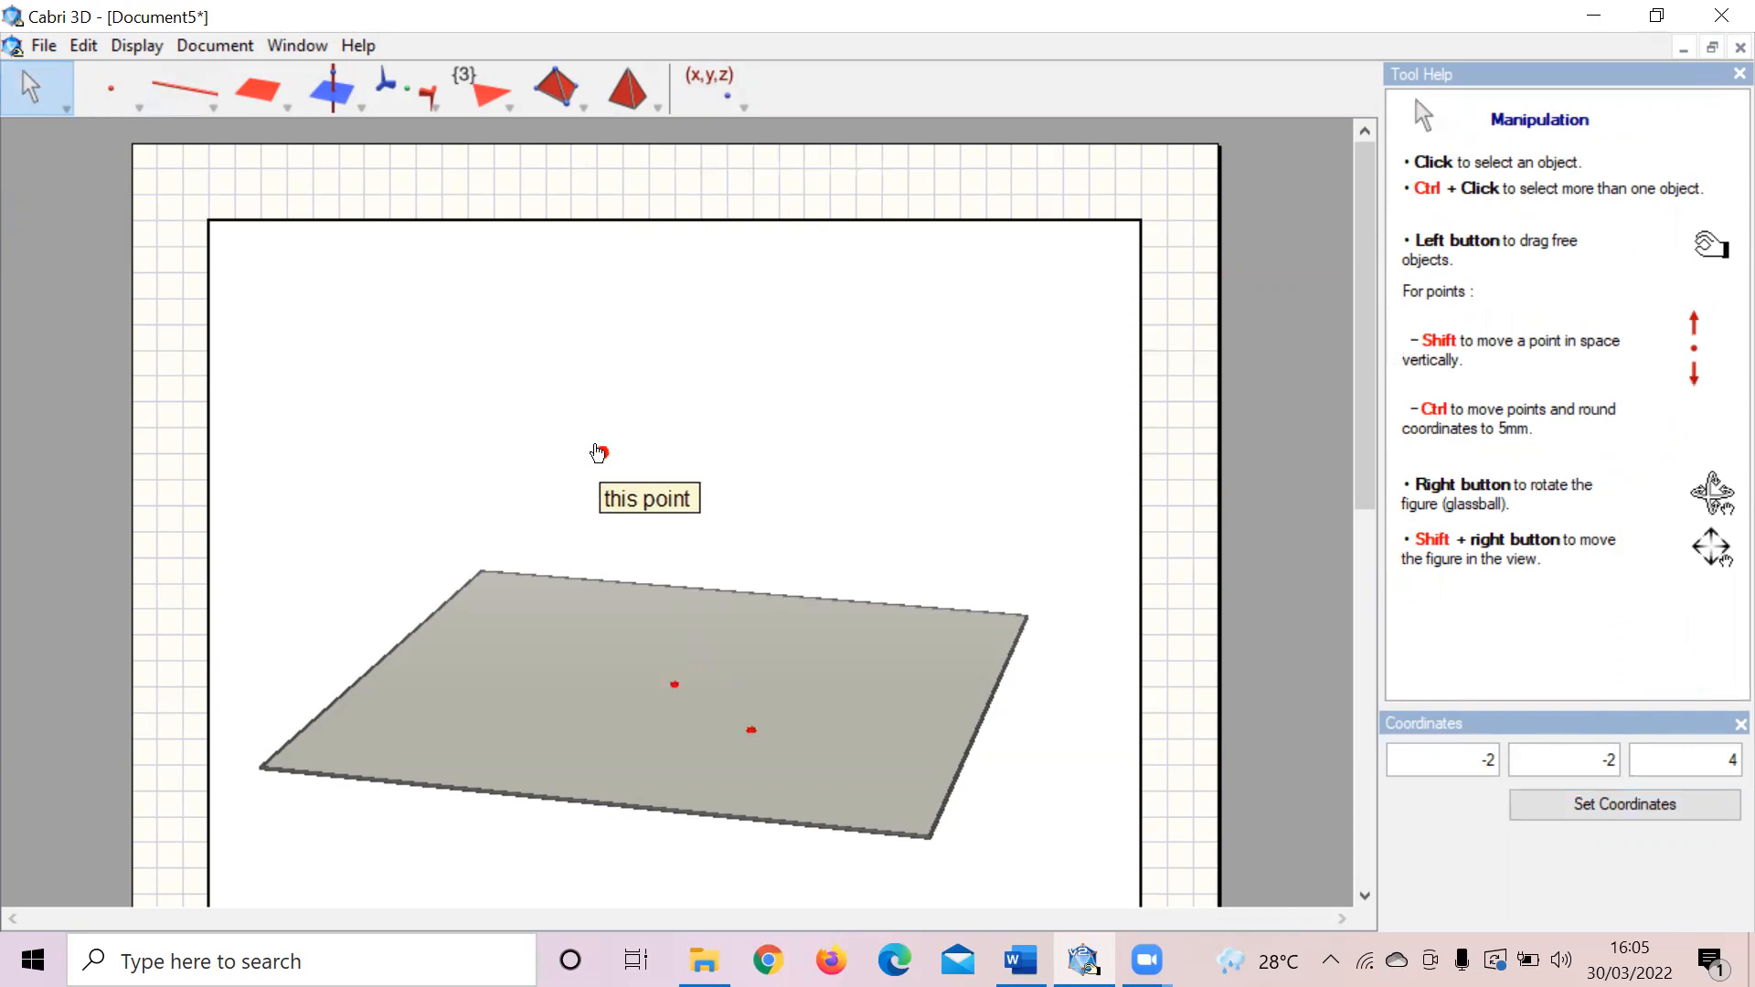
pyautogui.click(1285, 554)
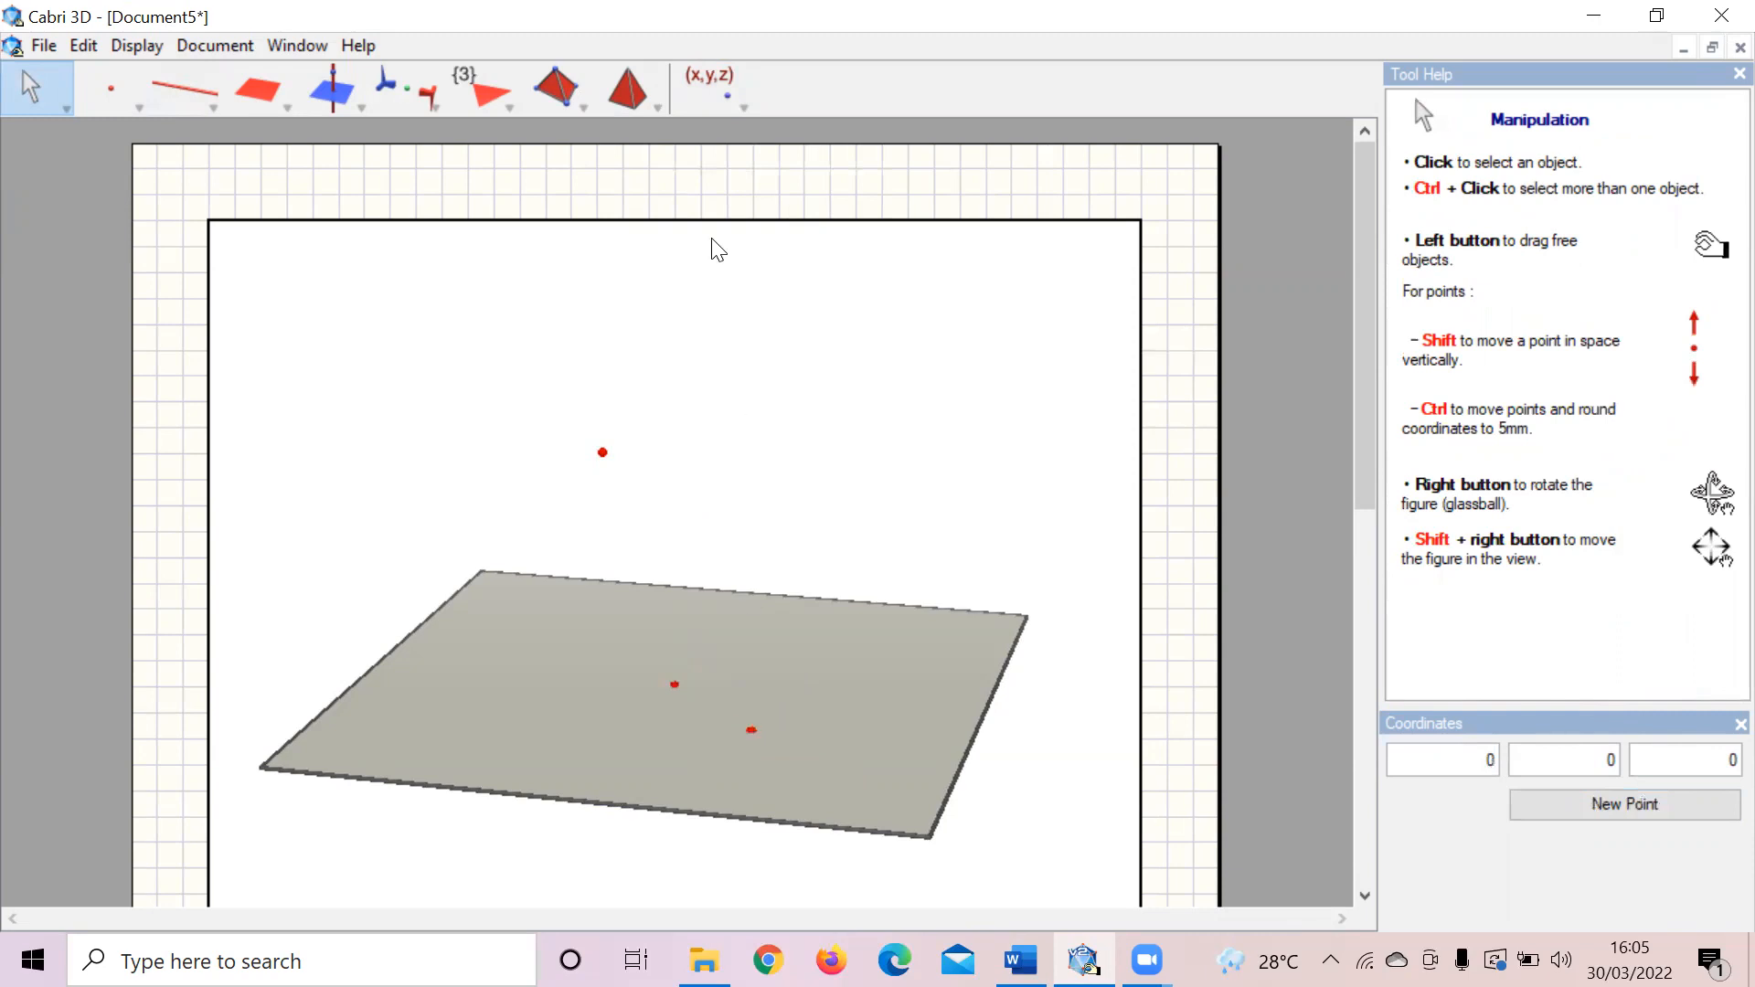
# Step: Construct an XYZ box with the raised point and the (2, 2, 0) point as its diagonal corners
pyautogui.moveTo(585, 92); pyautogui.dragTo(575, 165)
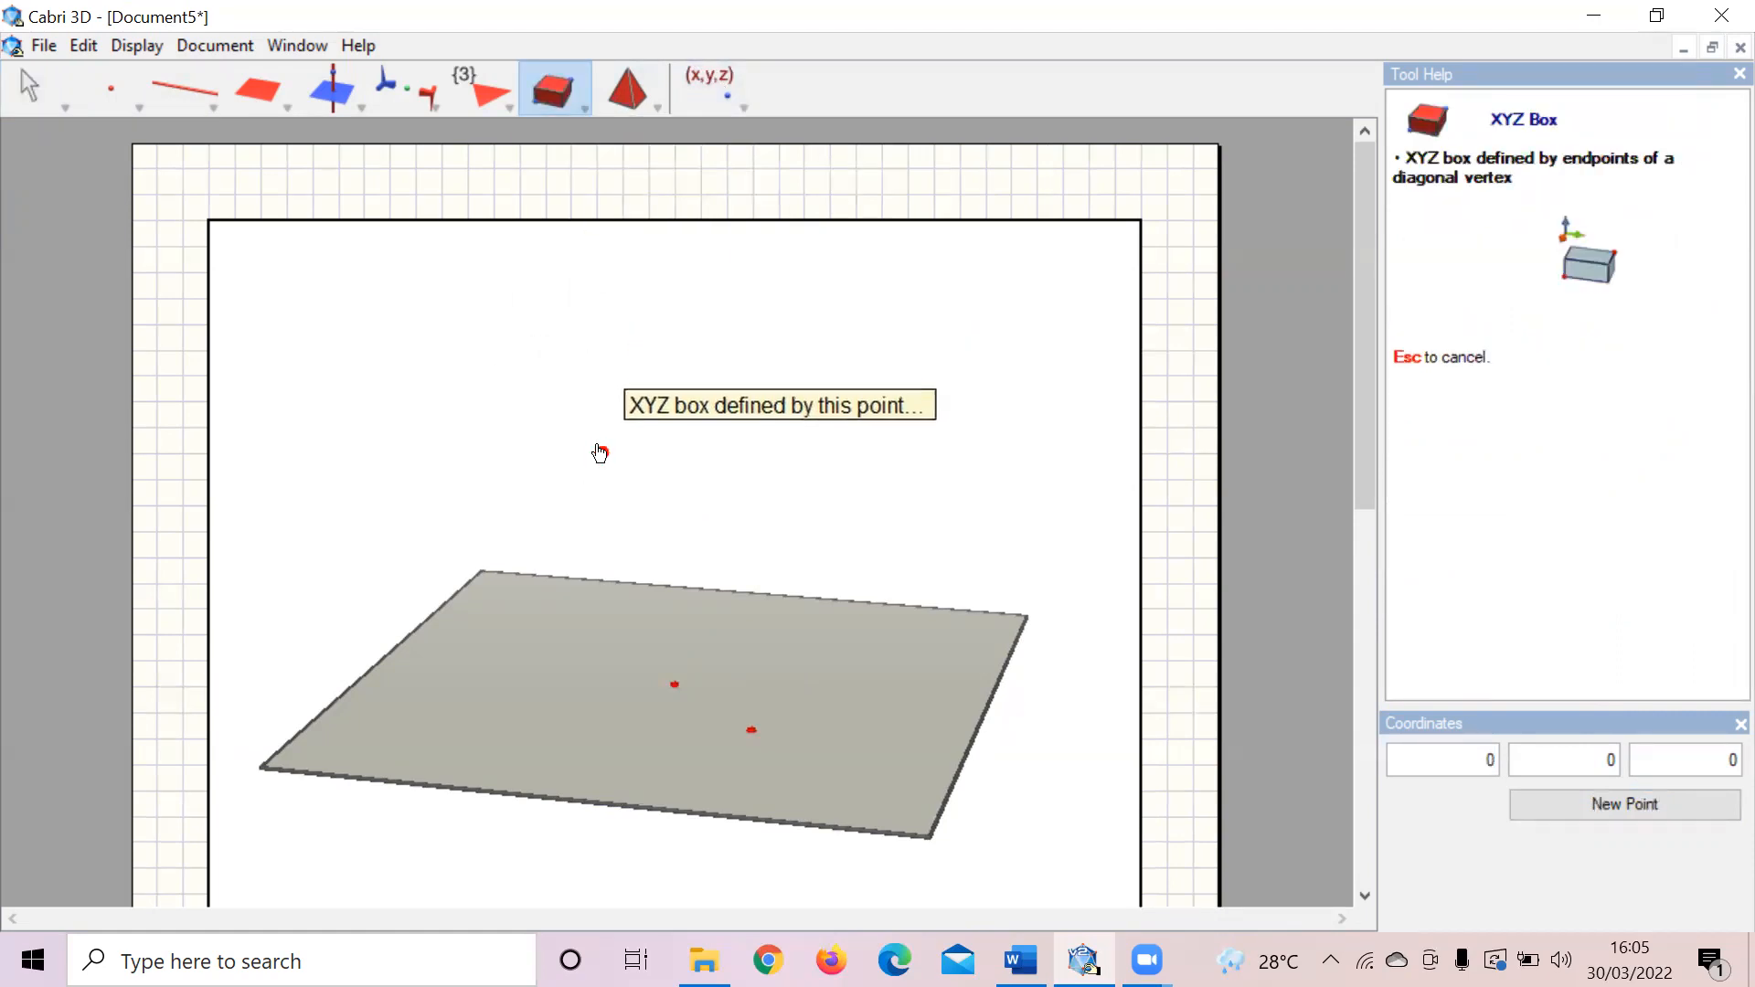
pyautogui.click(602, 448)
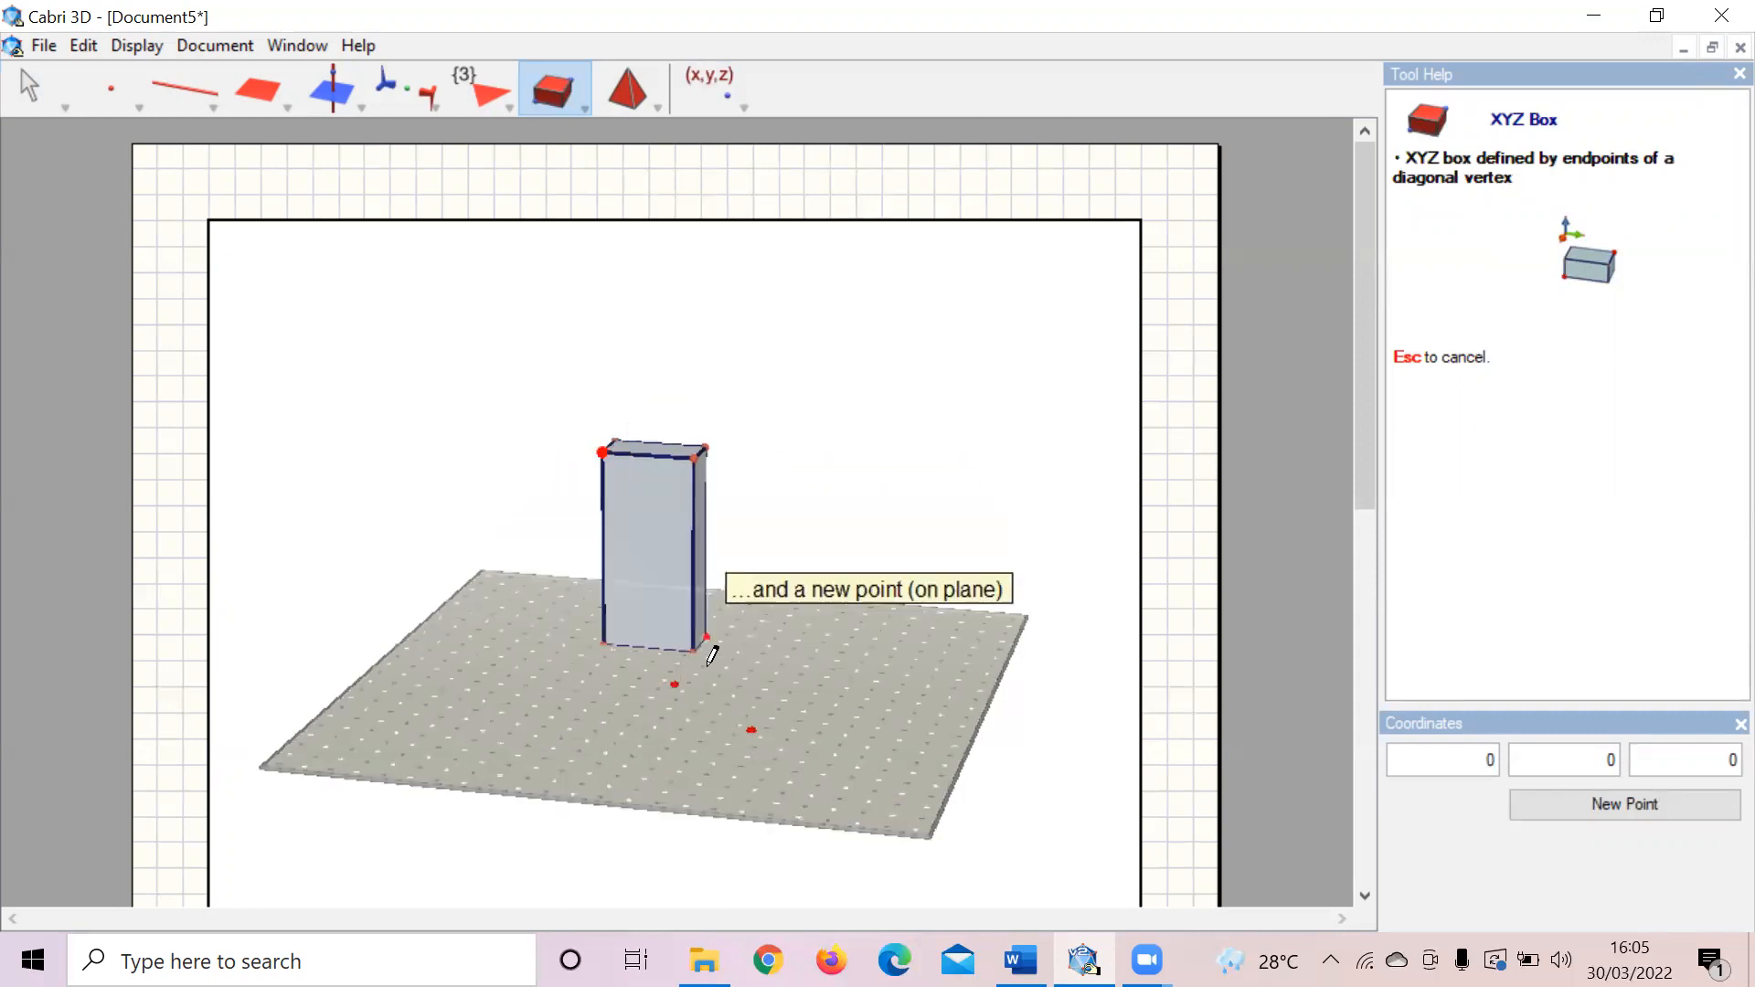
pyautogui.click(754, 727)
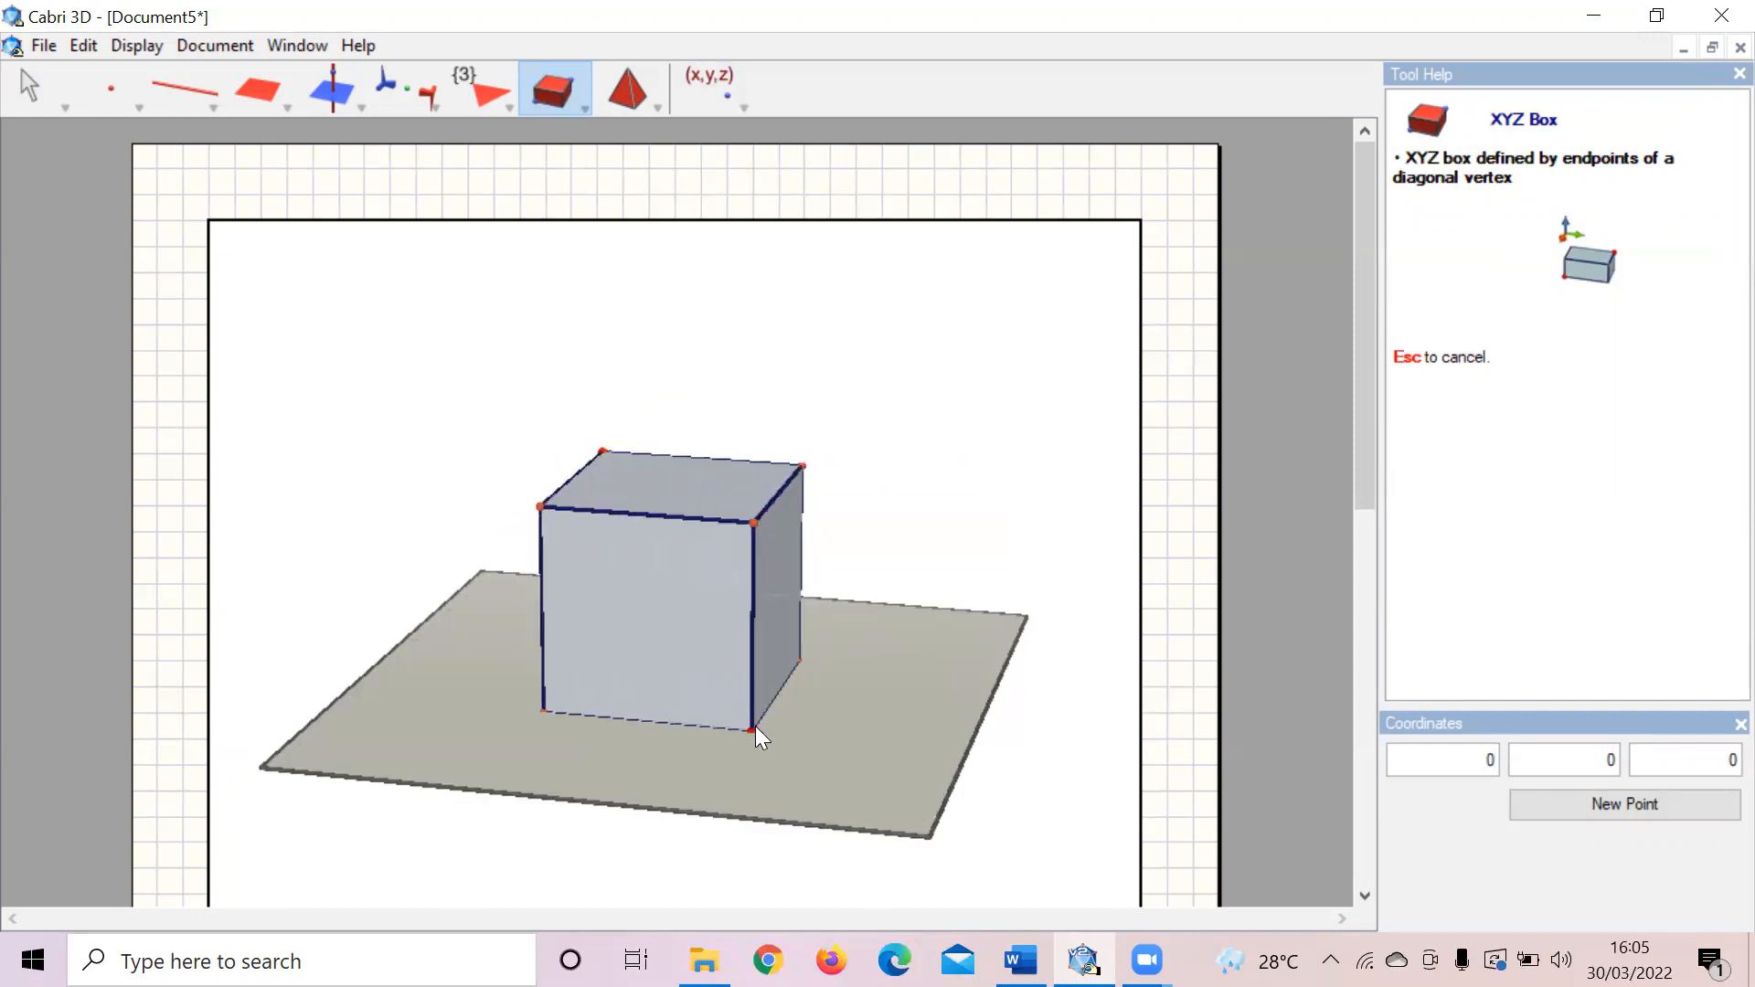
# Step: Set the box's surface style to Empty so only its edges and vertices are drawn
pyautogui.rightClick(634, 573)
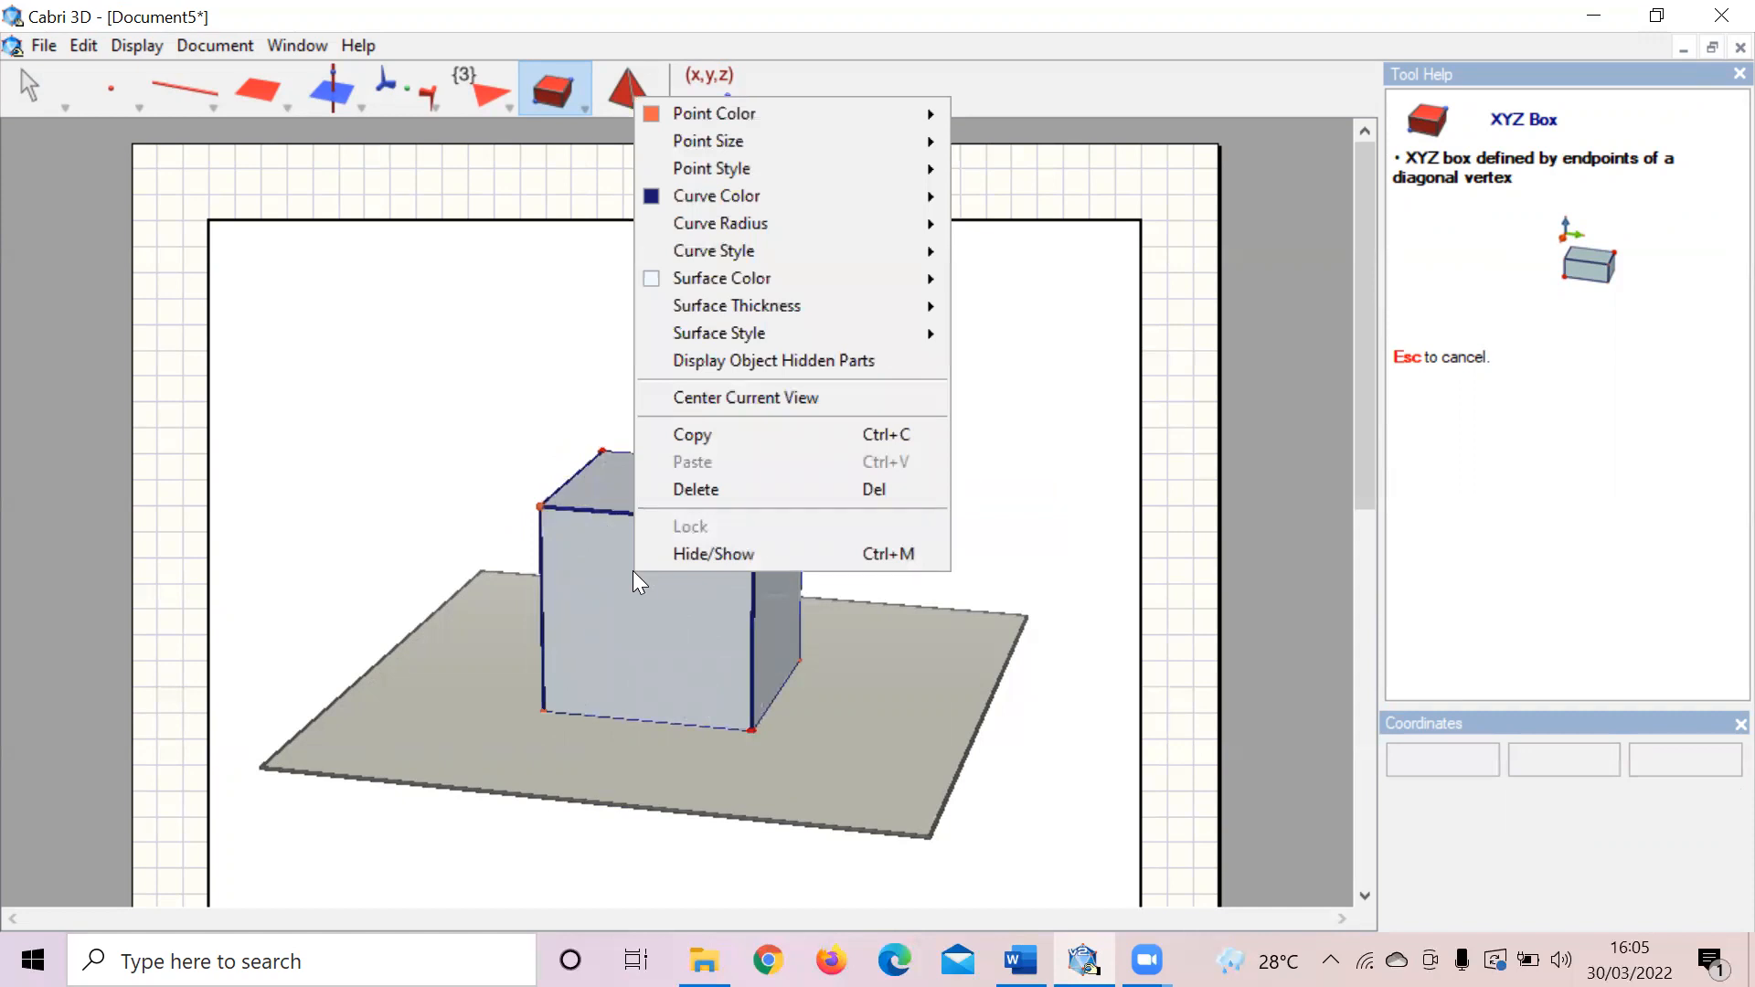
pyautogui.moveTo(765, 338)
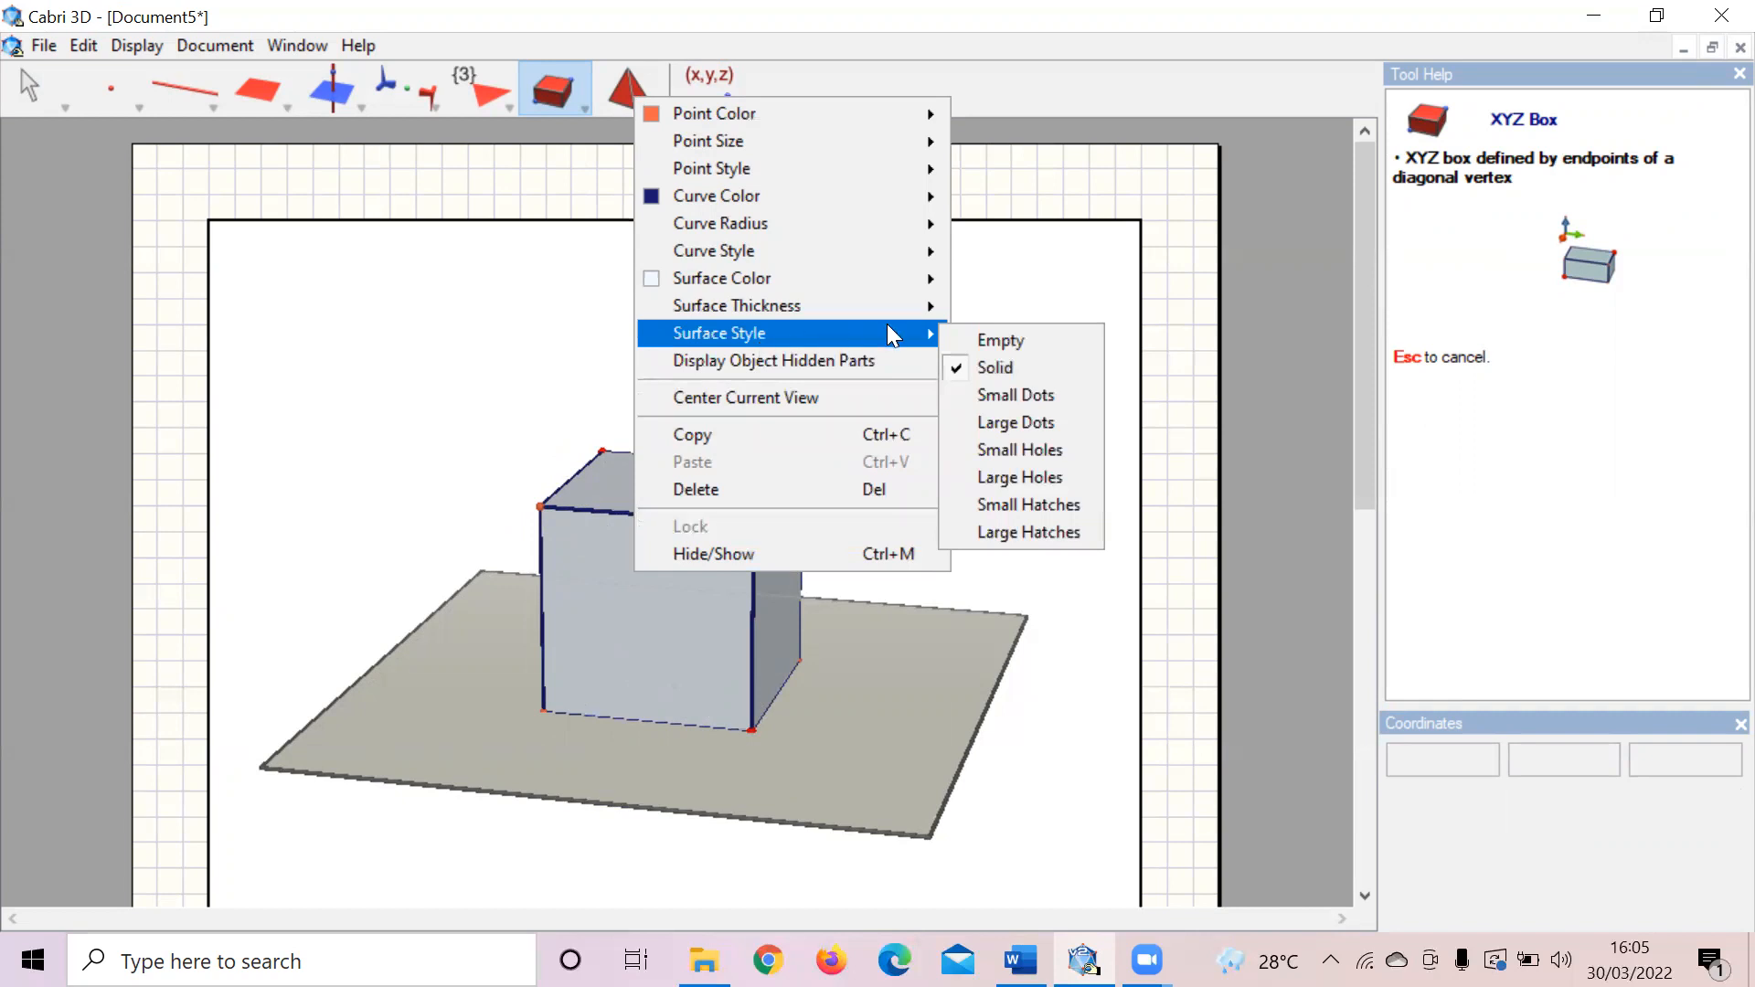
pyautogui.click(996, 343)
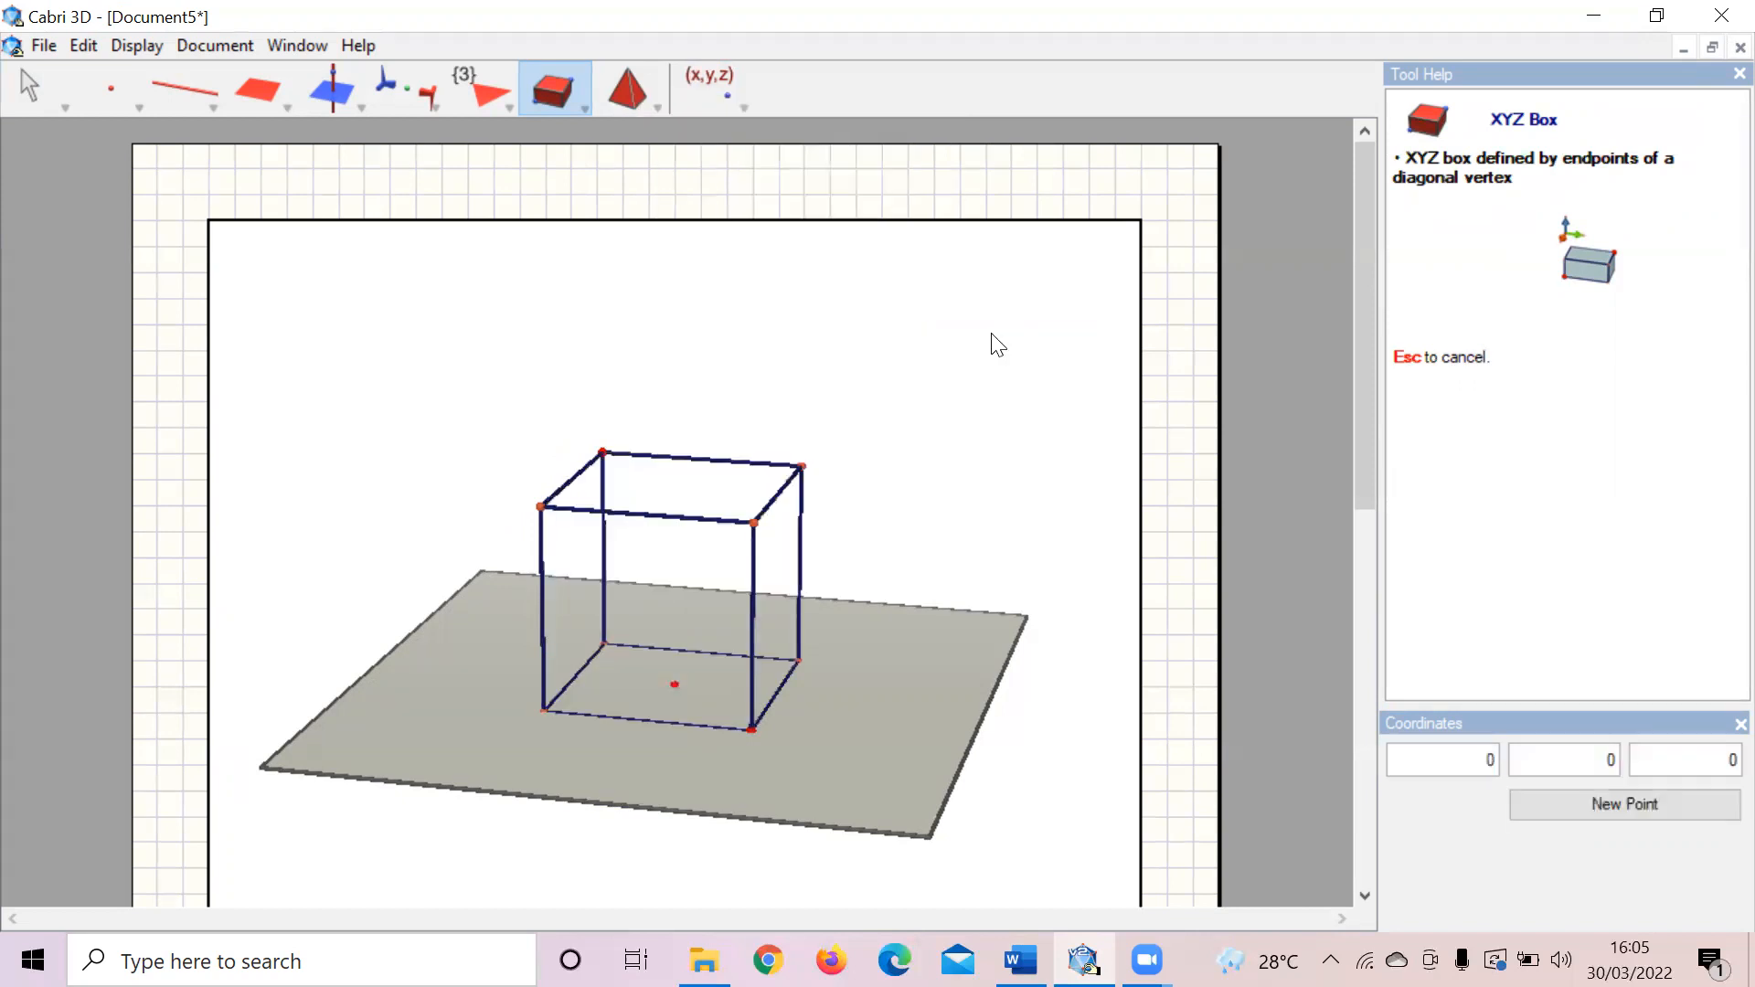
# Step: Label the cube's four base vertices A, B, C and D in order, starting from the front-left corner
pyautogui.click(96, 102)
pyautogui.click(106, 125)
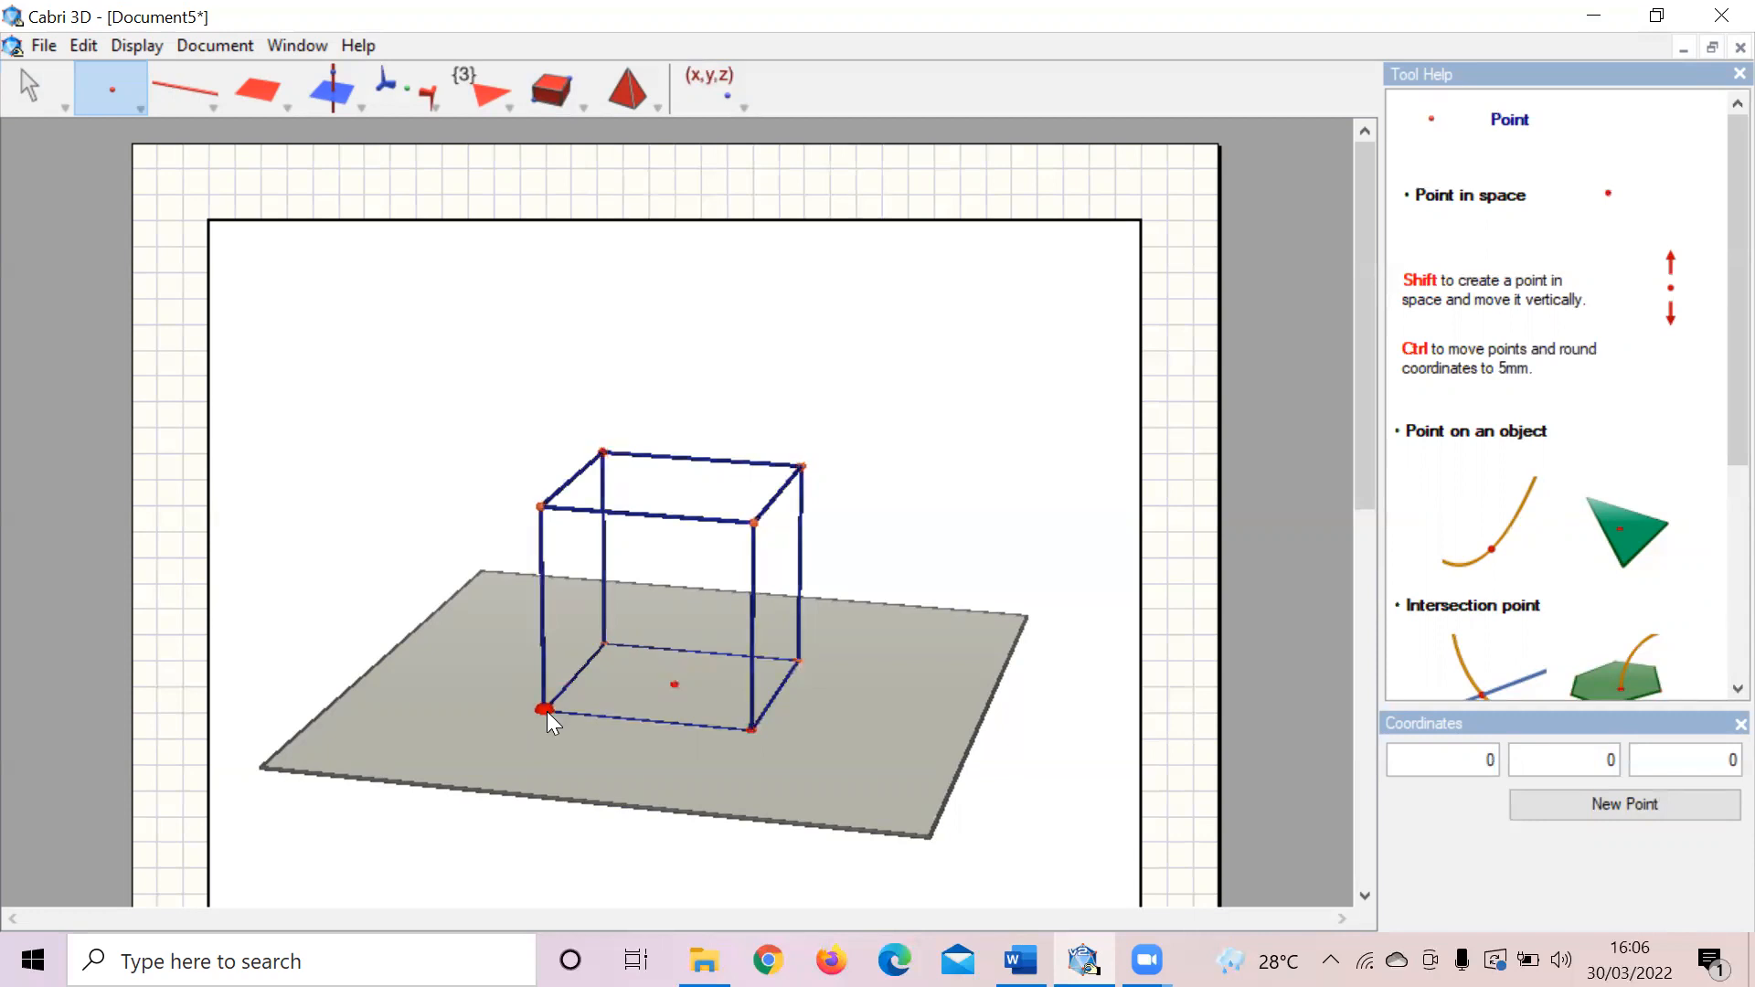
pyautogui.write('A')
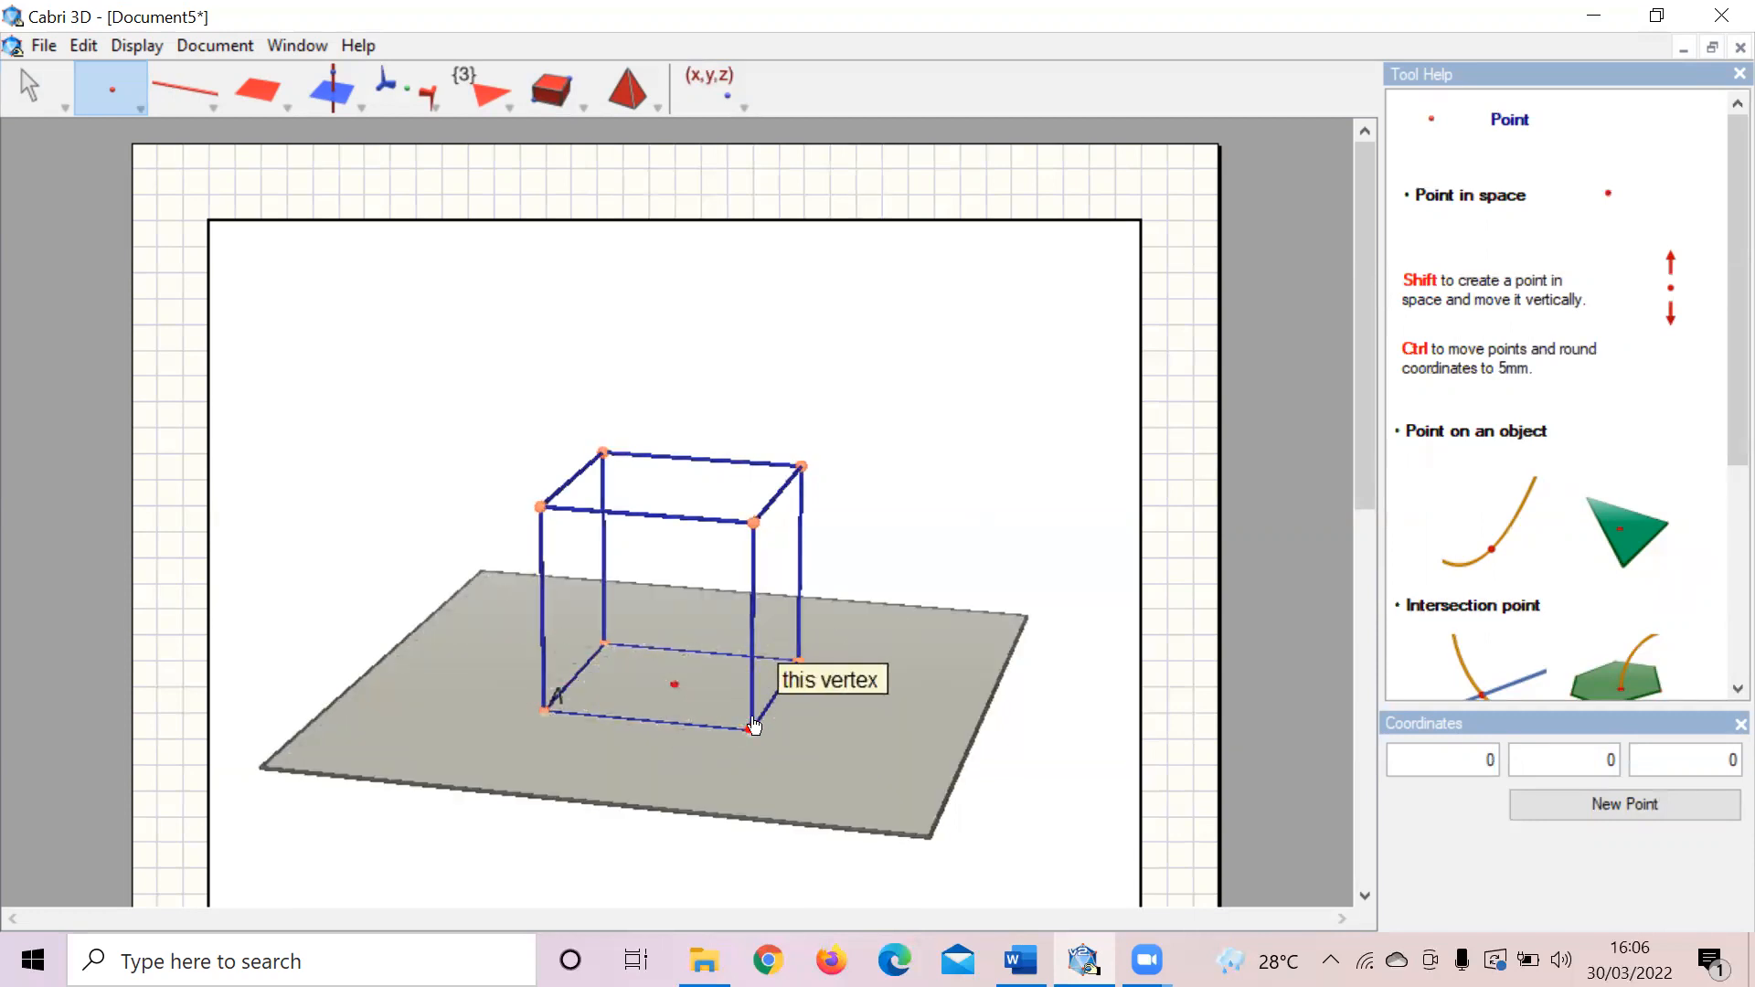
pyautogui.click(751, 730)
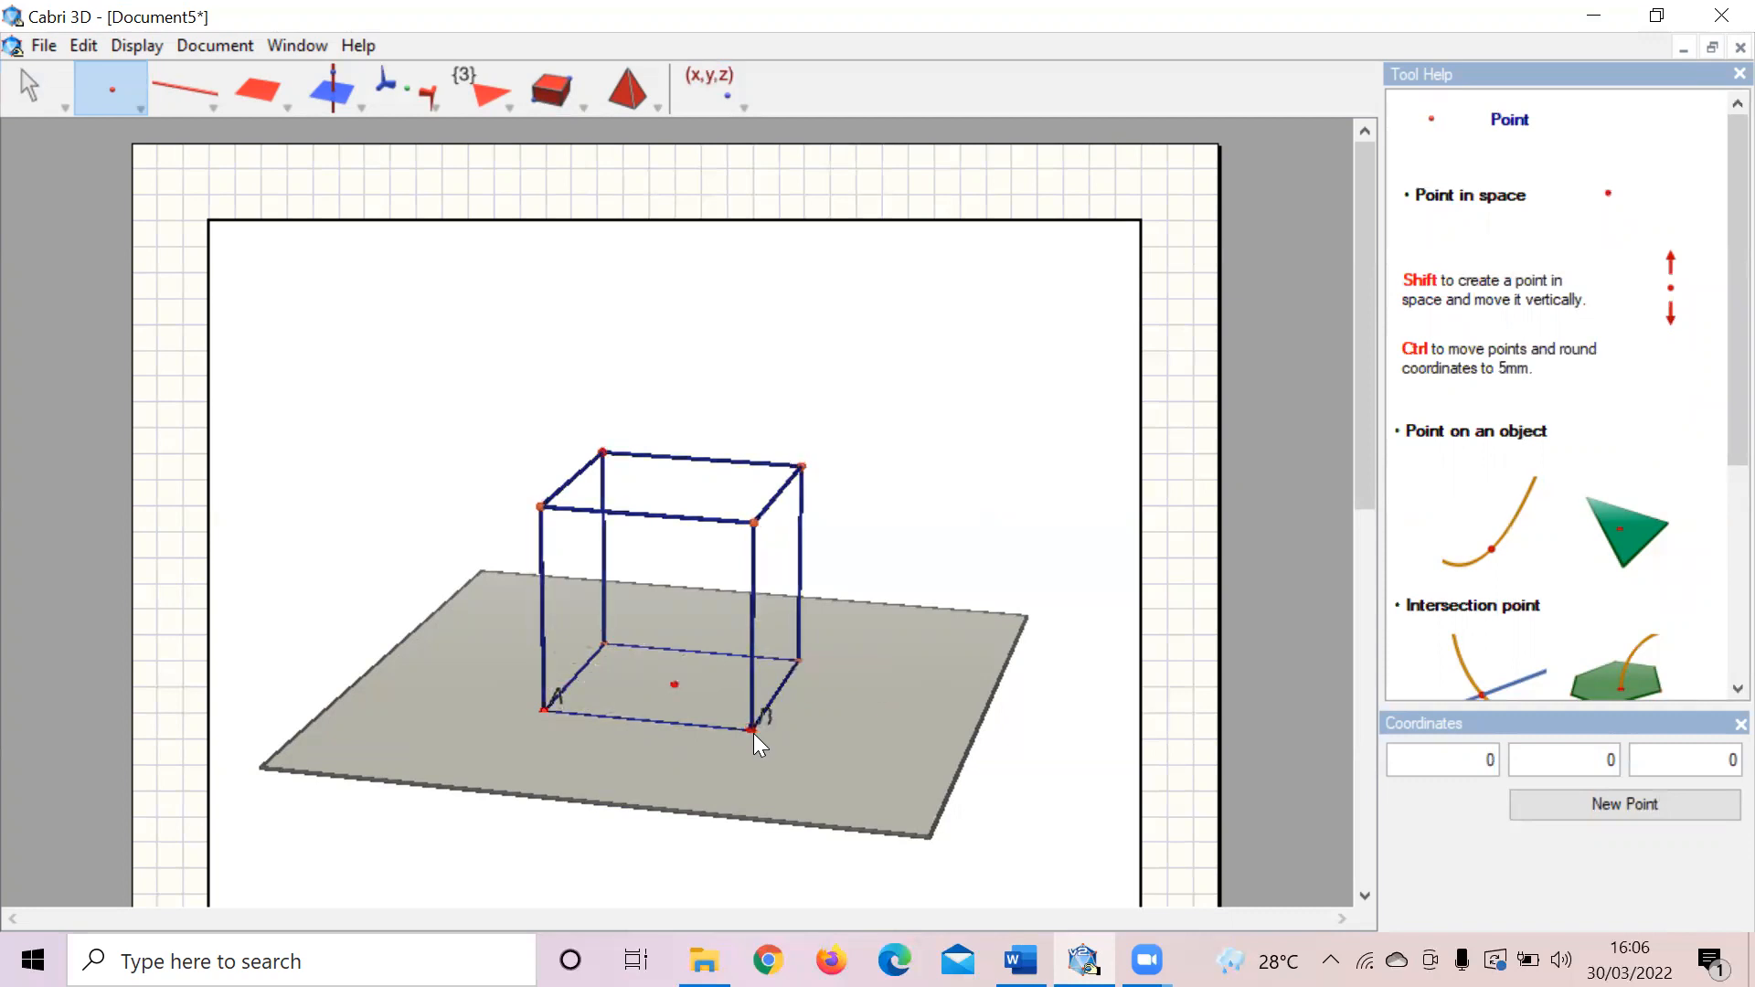
pyautogui.click(799, 658)
pyautogui.write('C')
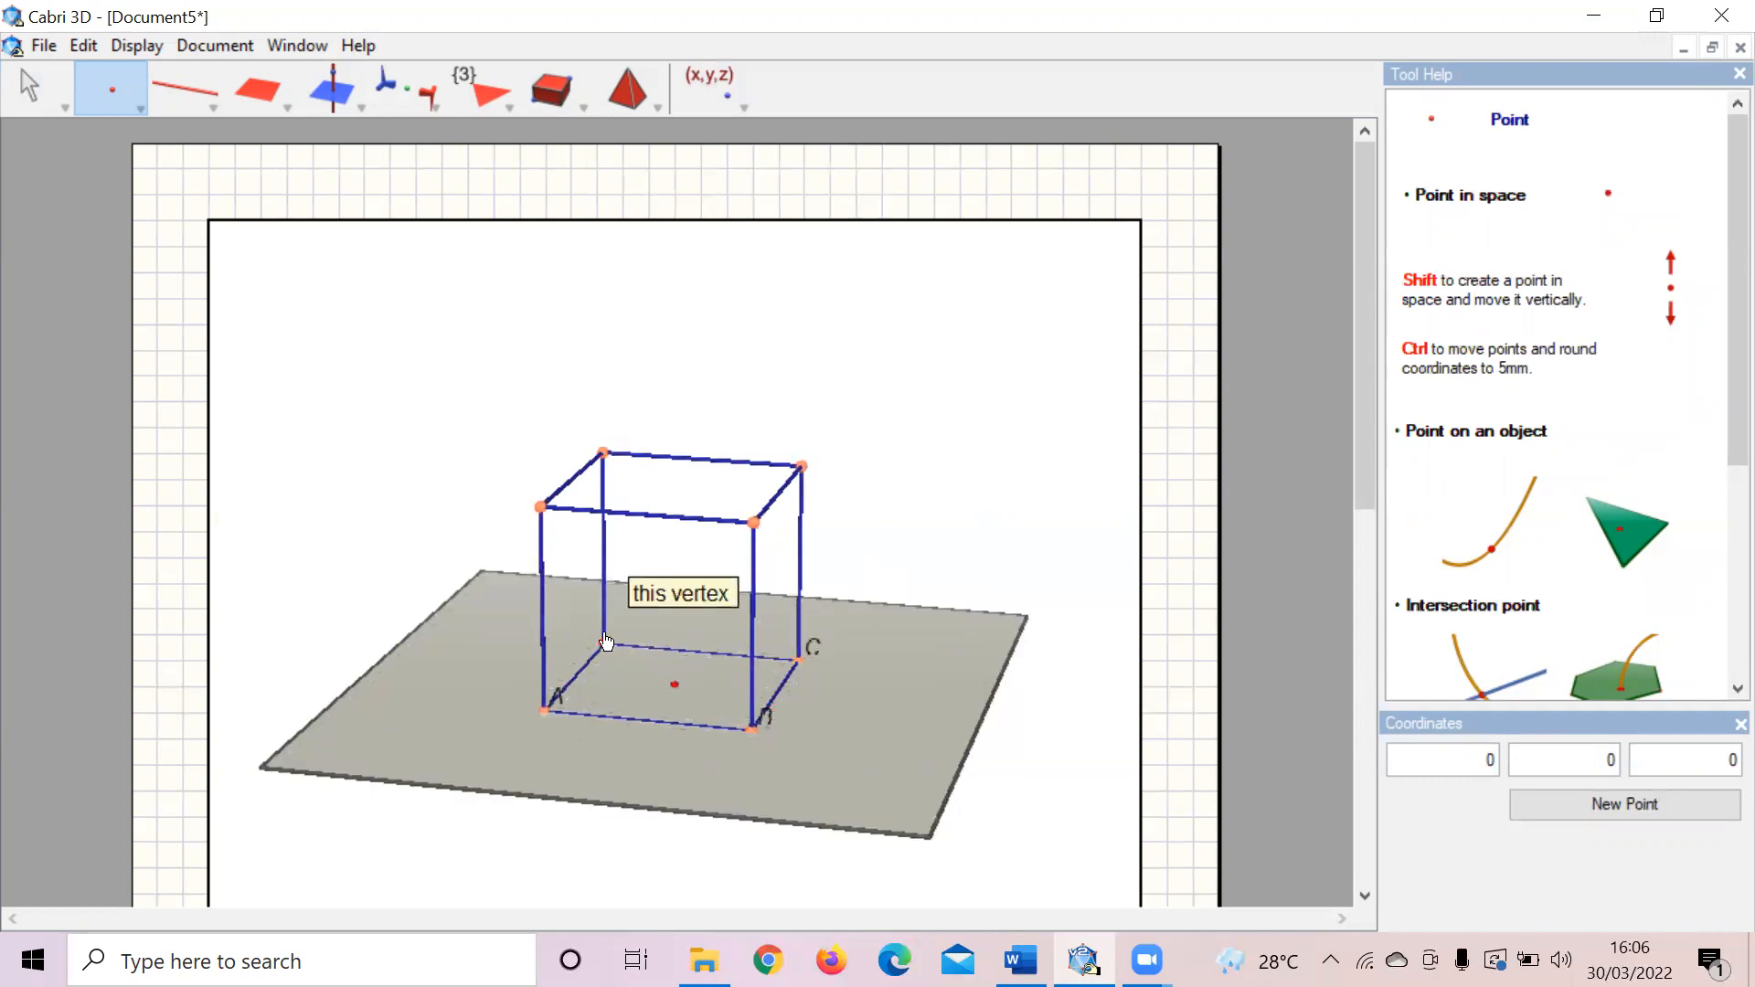
pyautogui.click(605, 642)
pyautogui.write('D')
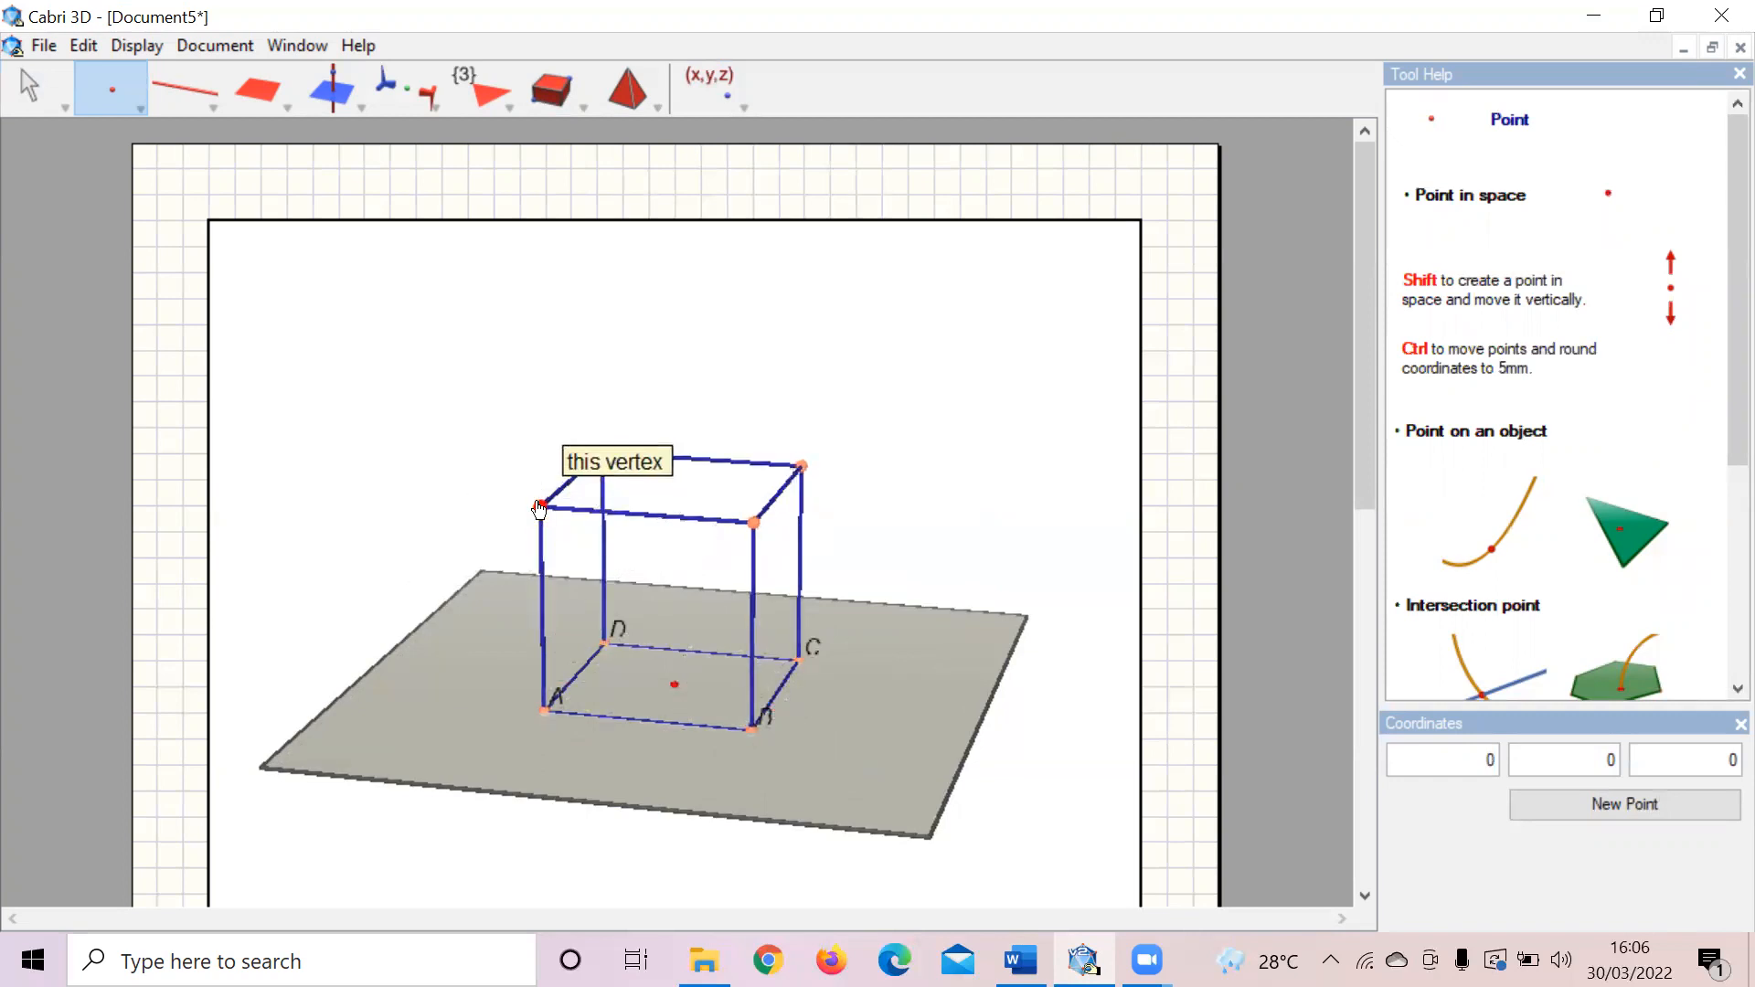
# Step: Label the cube's four top vertices E, F, G and H, with E directly above A, and return to the Manipulation tool
pyautogui.click(540, 505)
pyautogui.write('E')
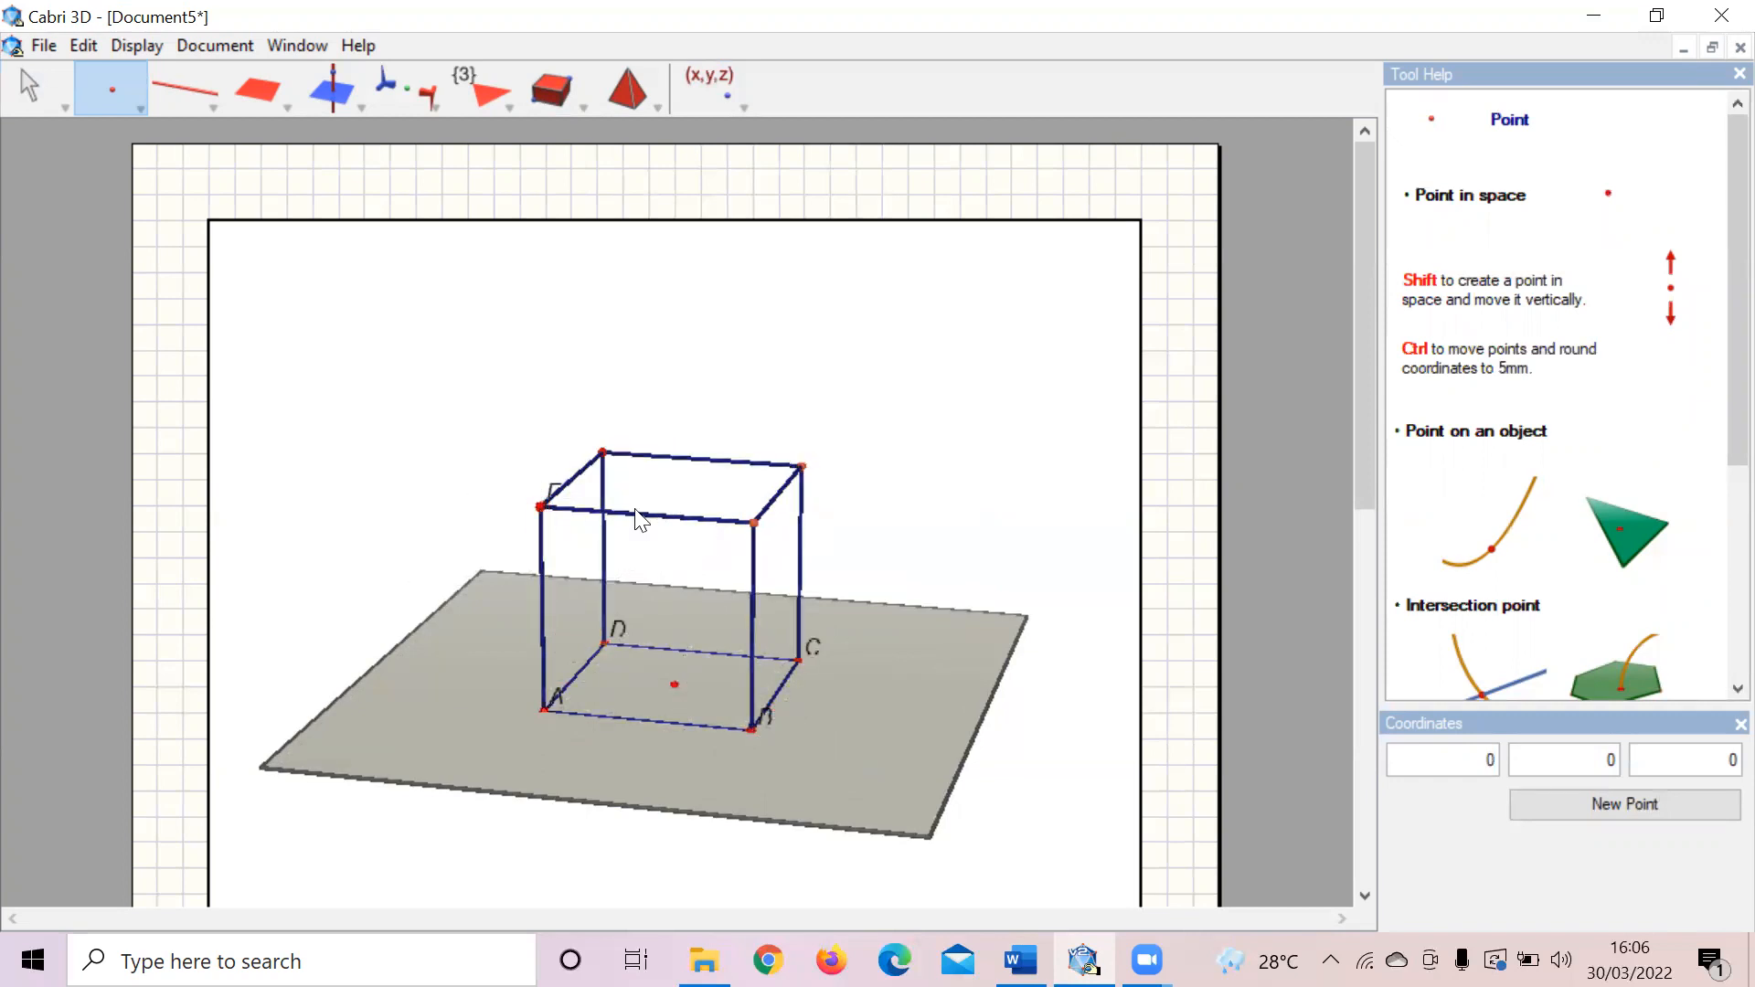
pyautogui.click(753, 520)
pyautogui.write('F')
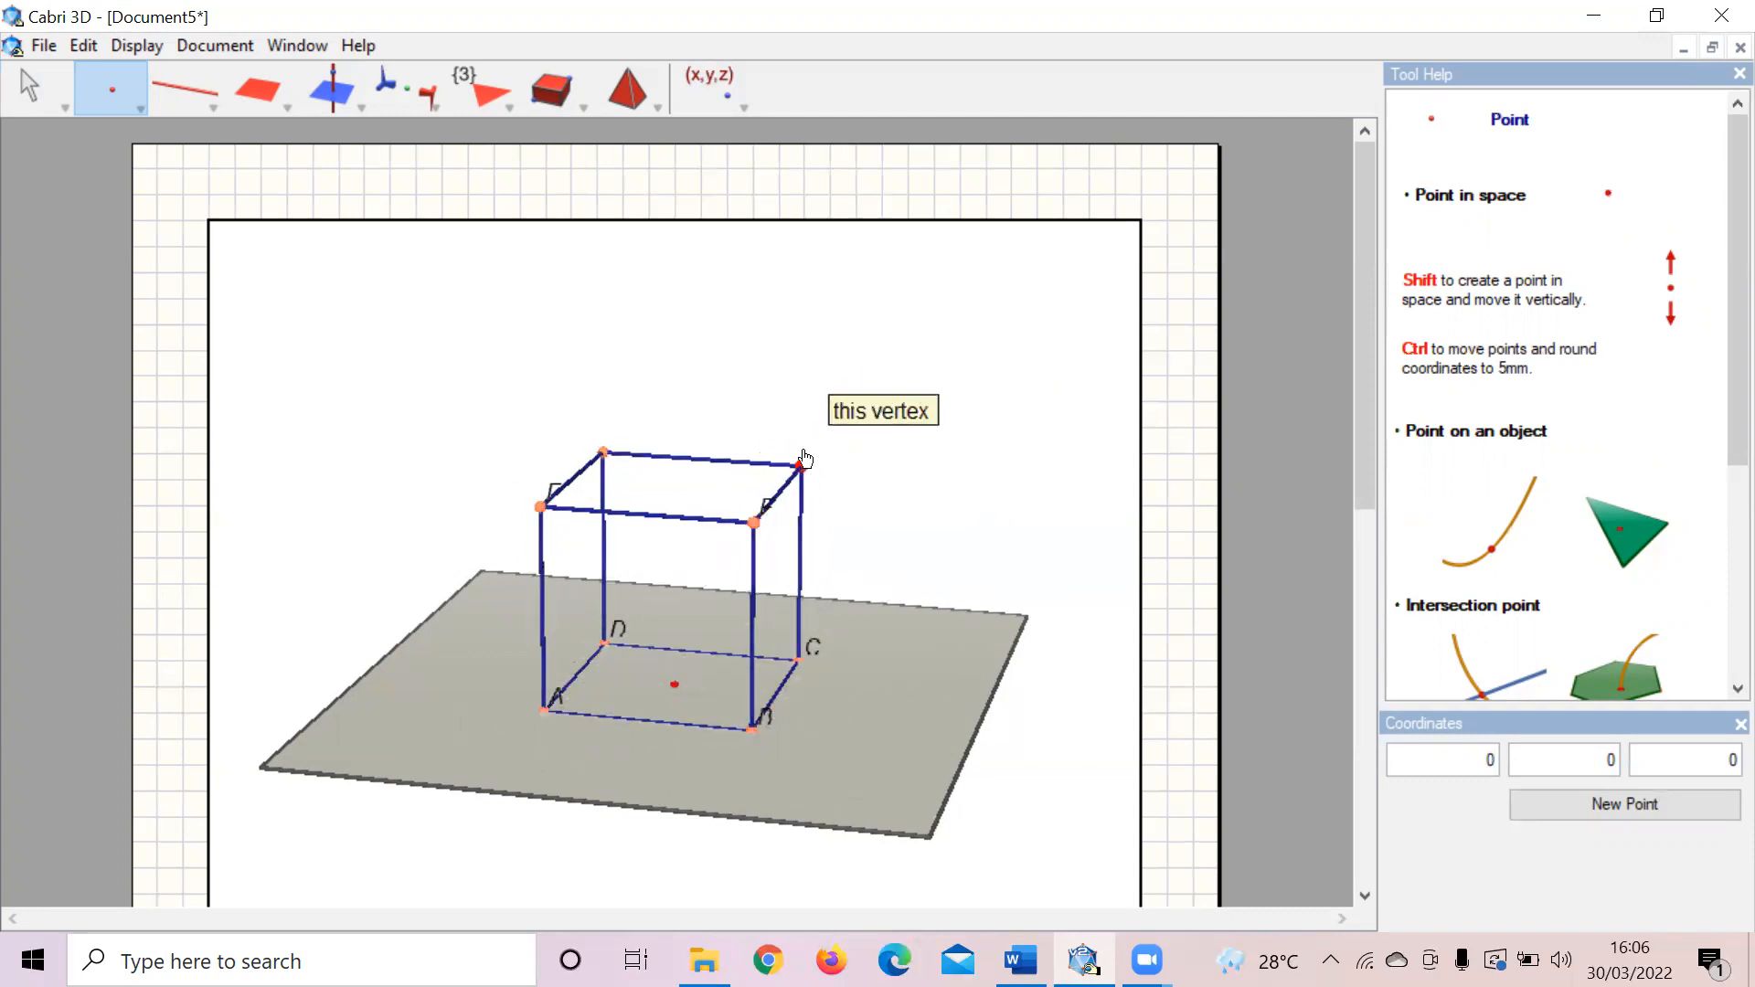
pyautogui.click(802, 464)
pyautogui.write('G')
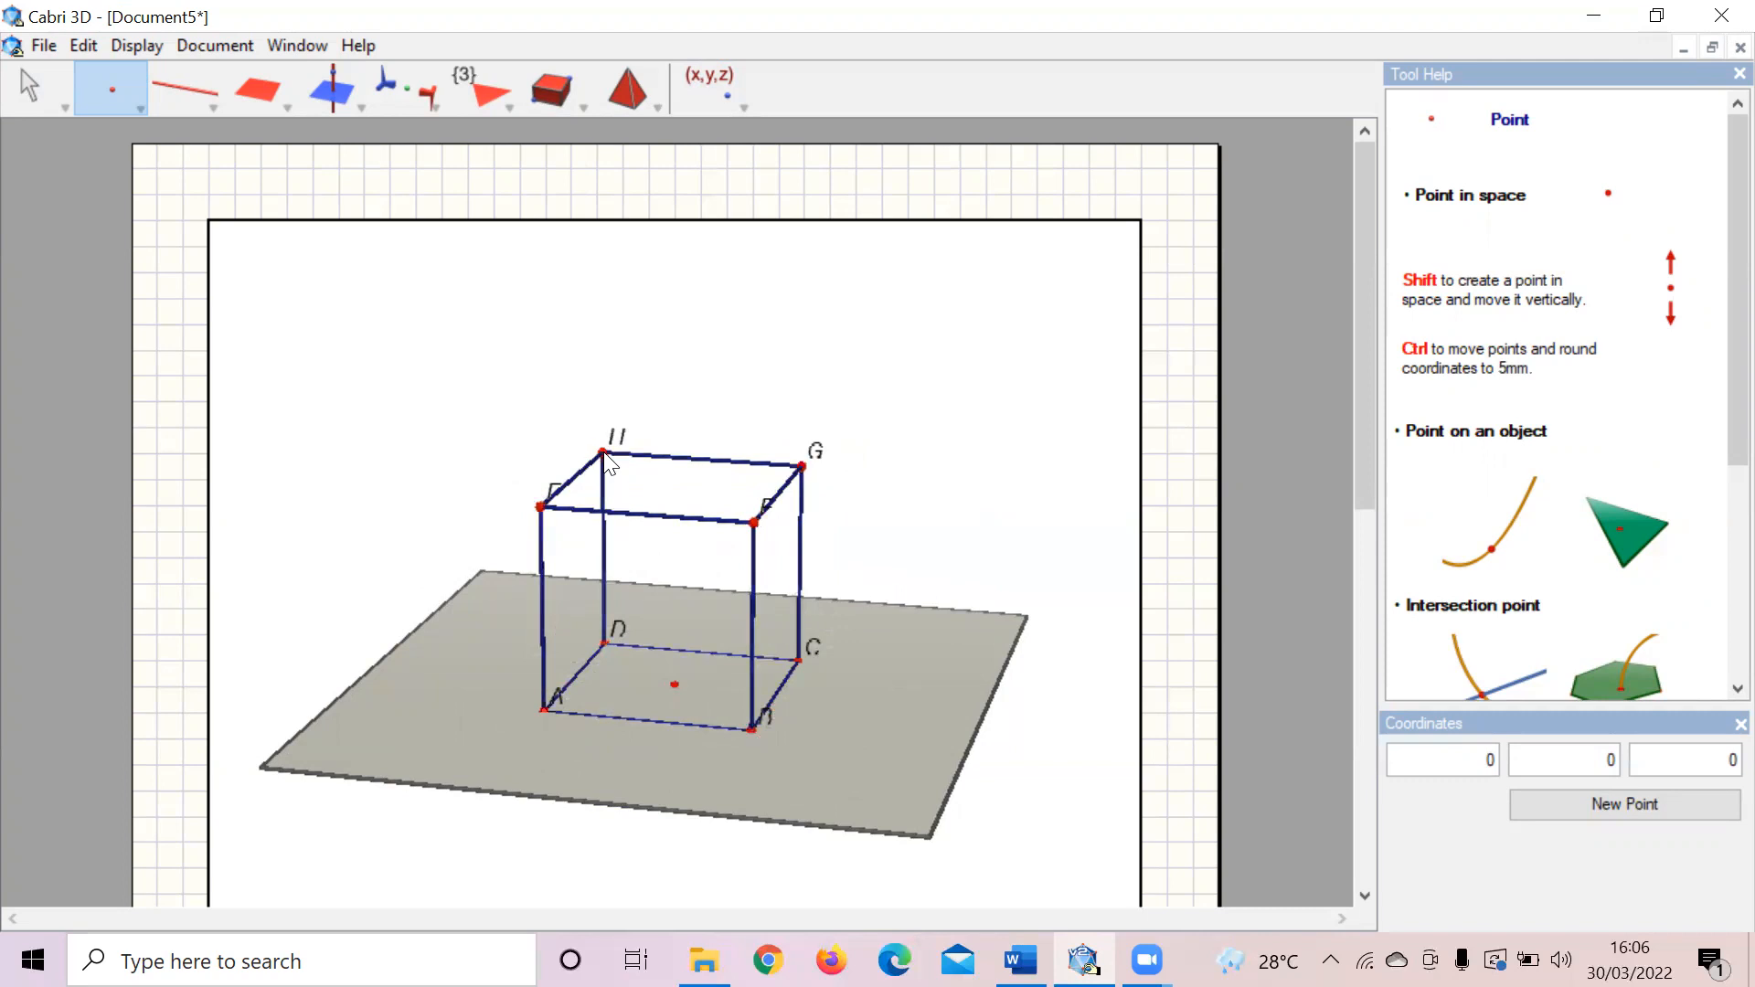
pyautogui.click(28, 99)
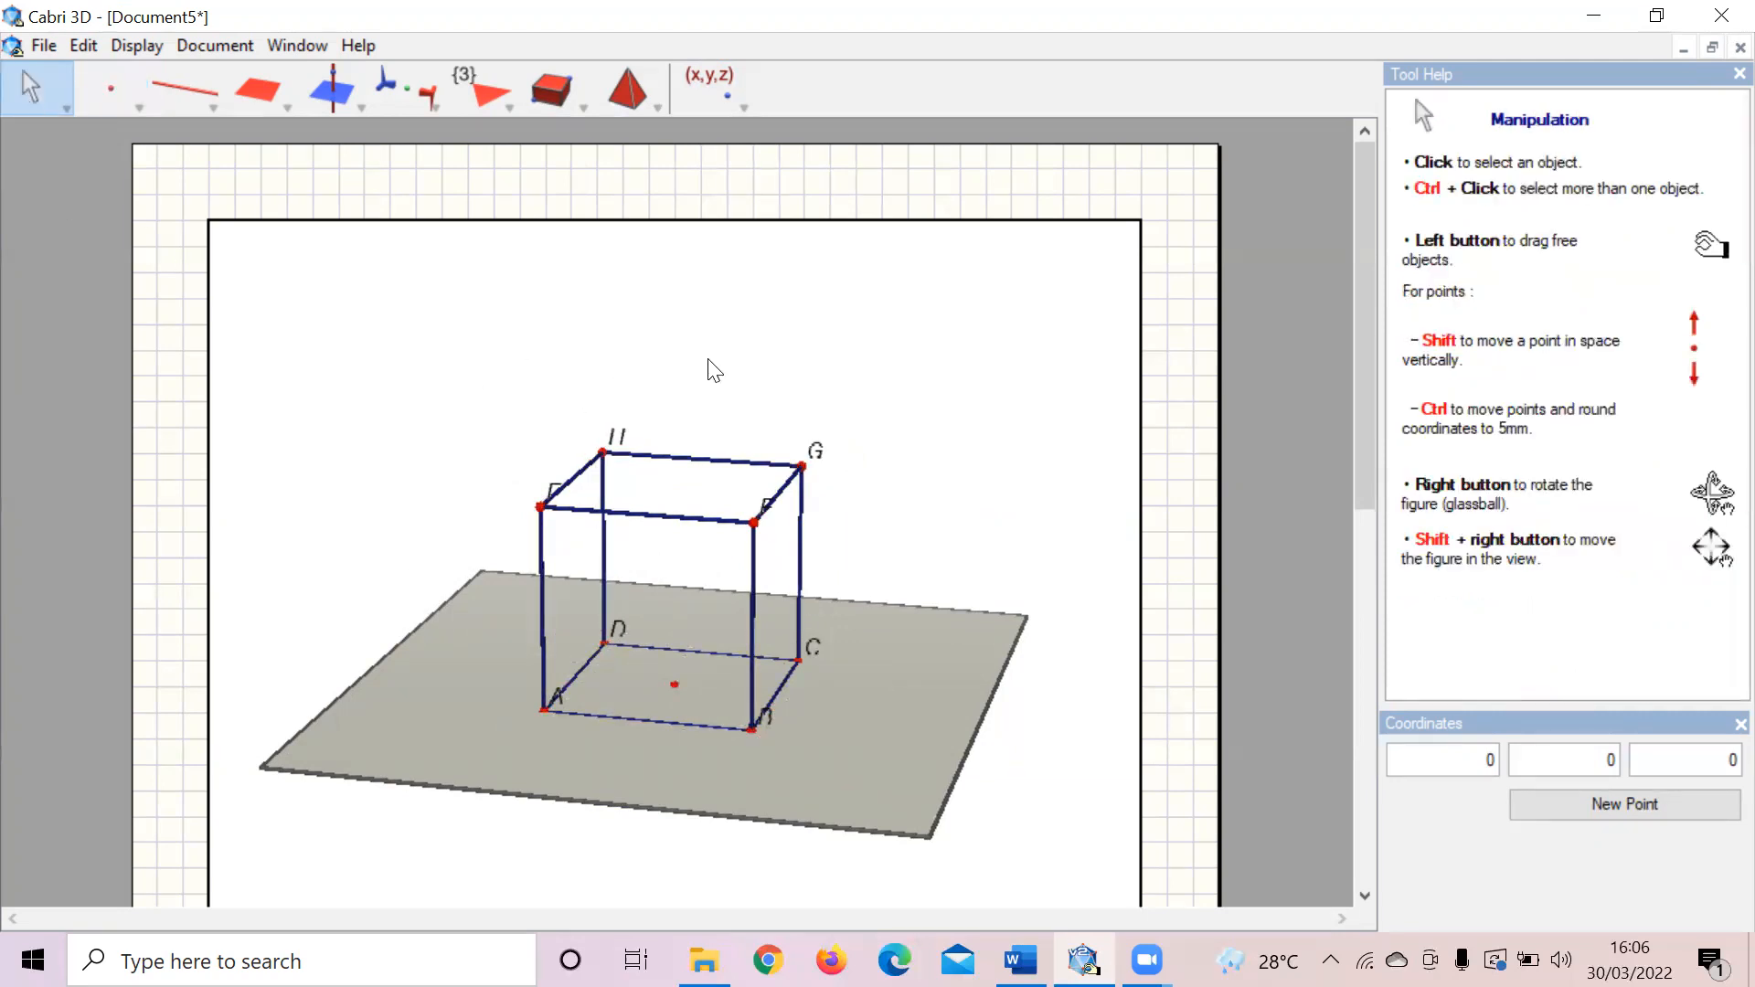
# Step: Rotate the figure slightly and add a length measurement to the cube's base edge AB
pyautogui.moveTo(775, 369); pyautogui.dragTo(737, 356, button='right')
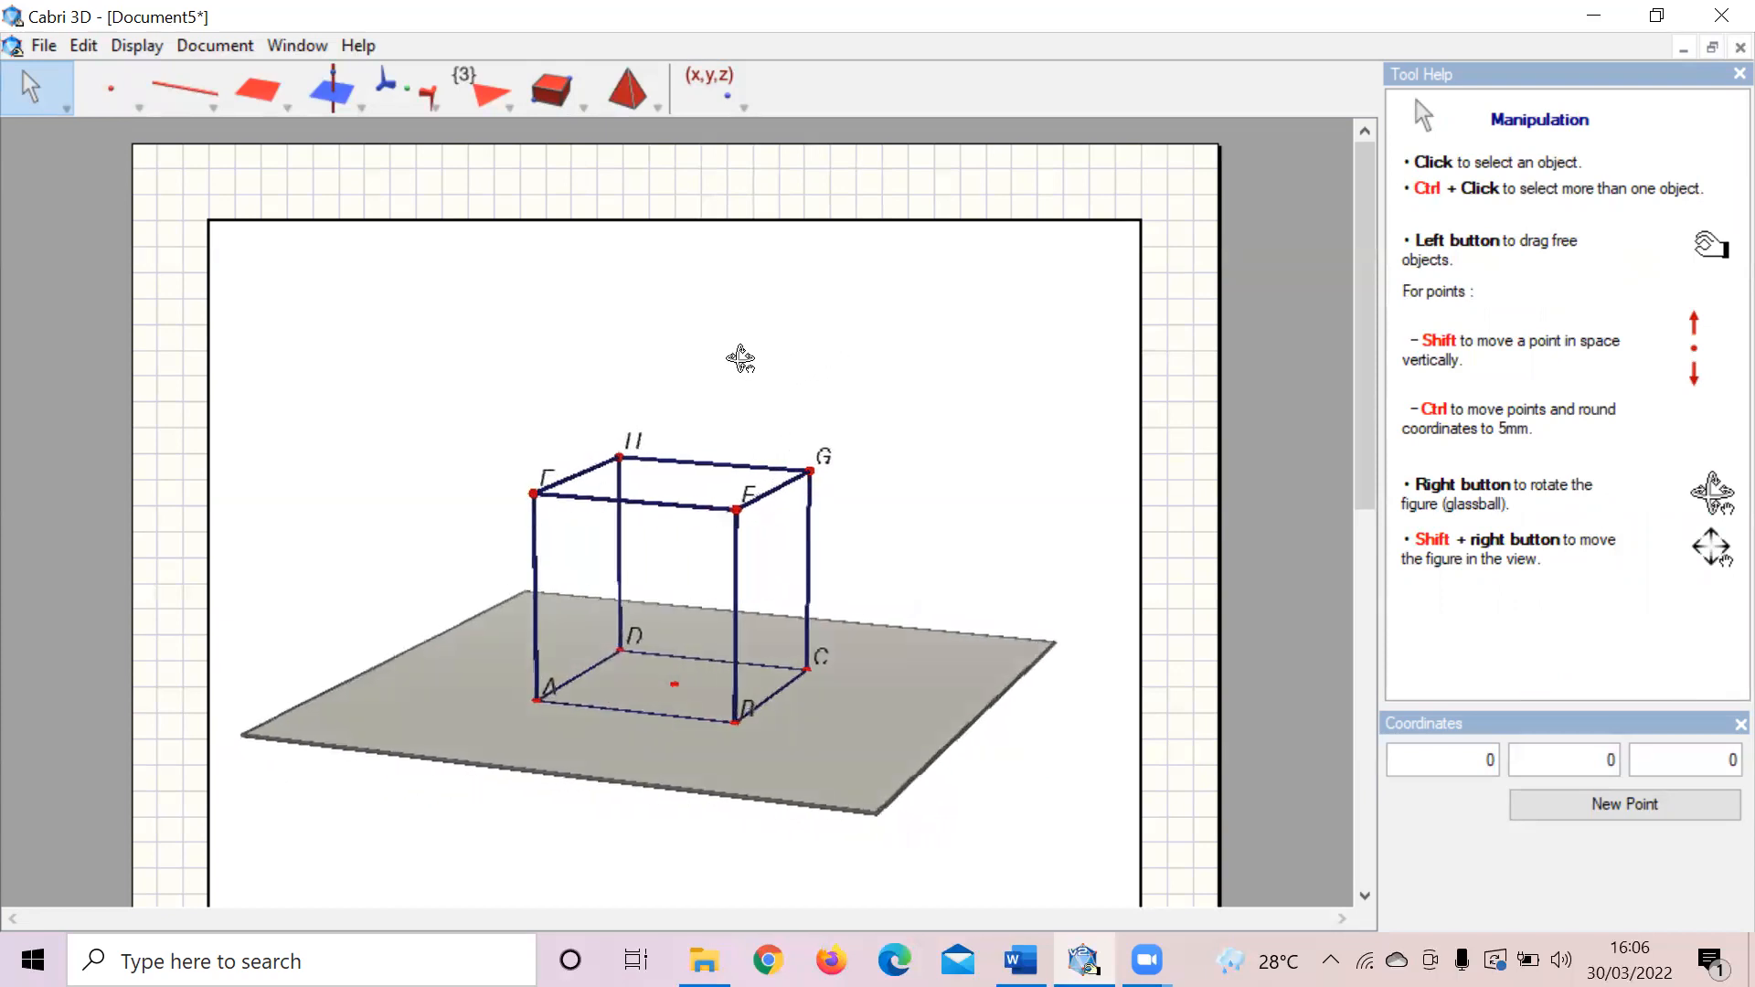
pyautogui.click(743, 99)
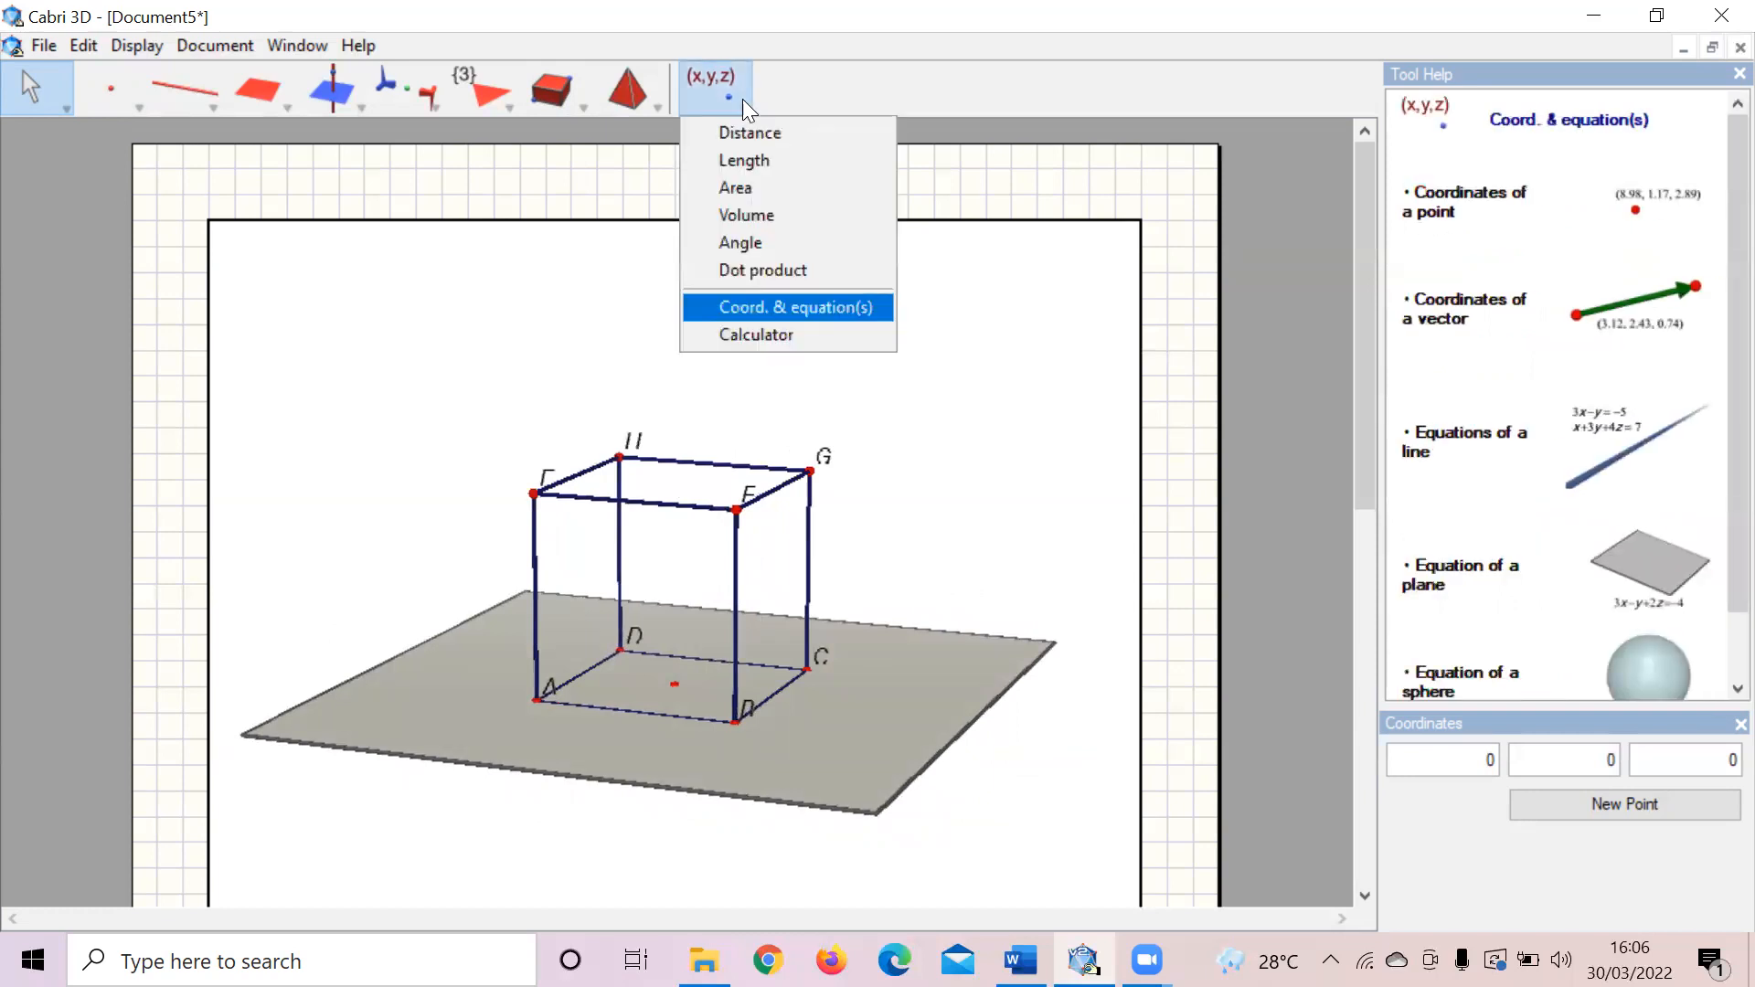
pyautogui.click(752, 160)
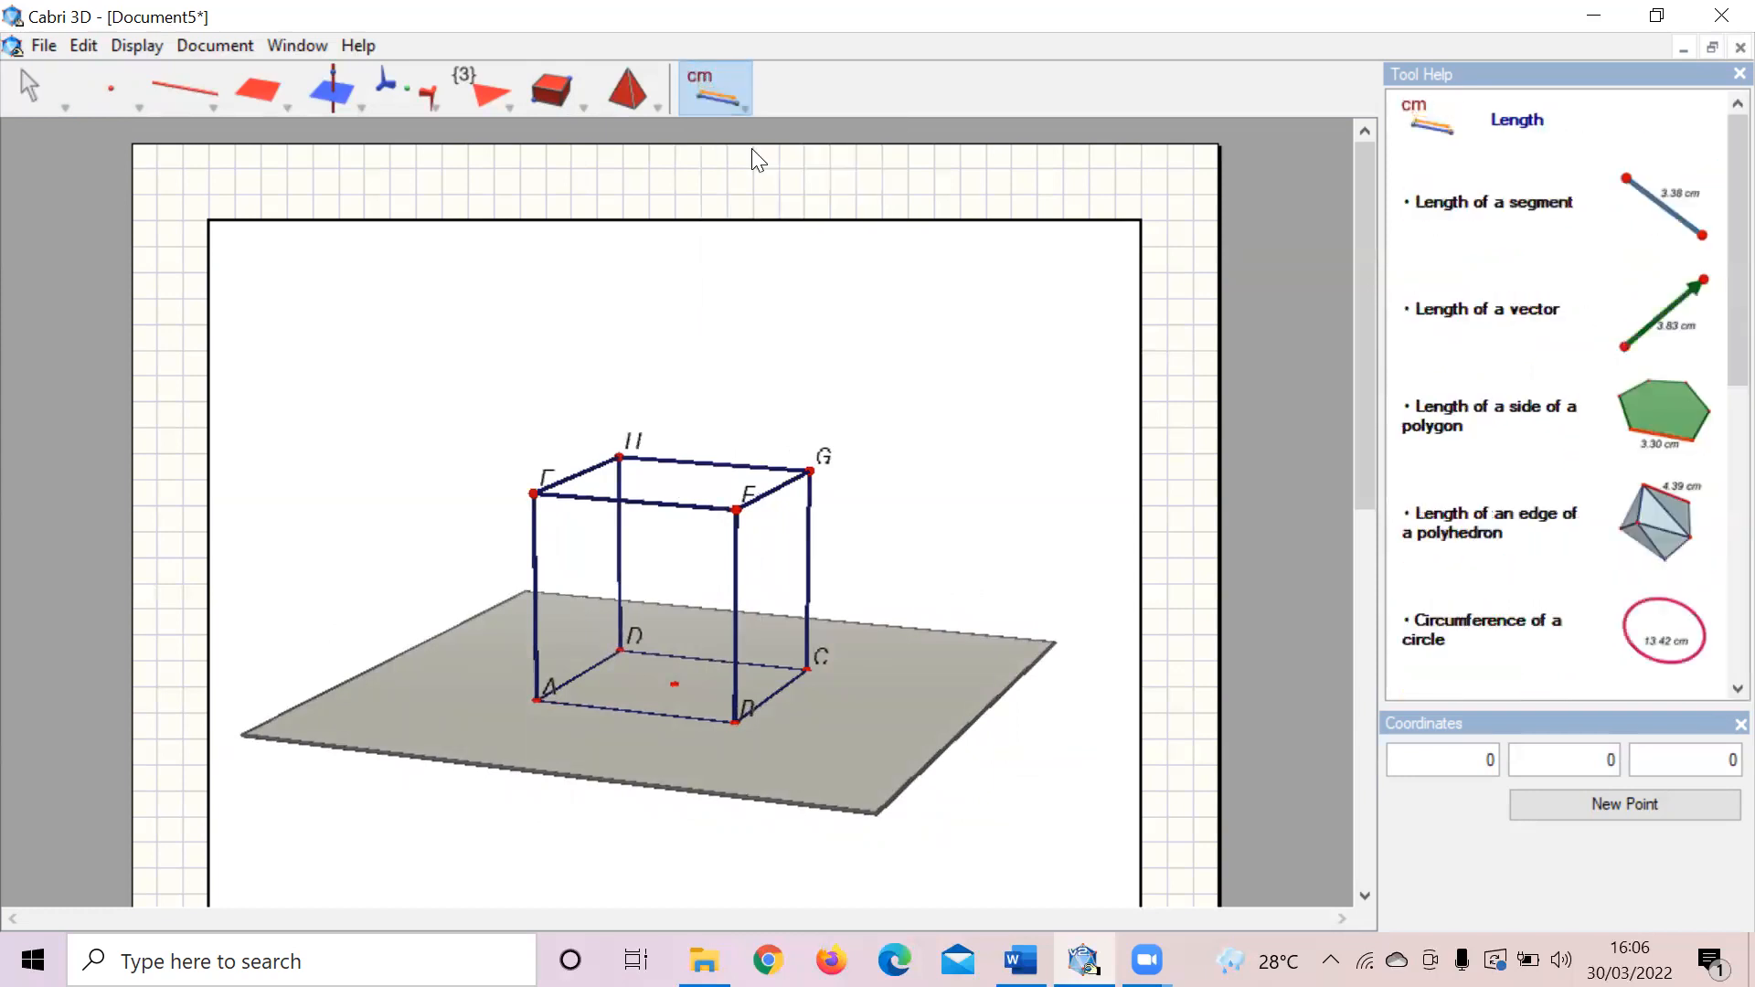
pyautogui.click(651, 713)
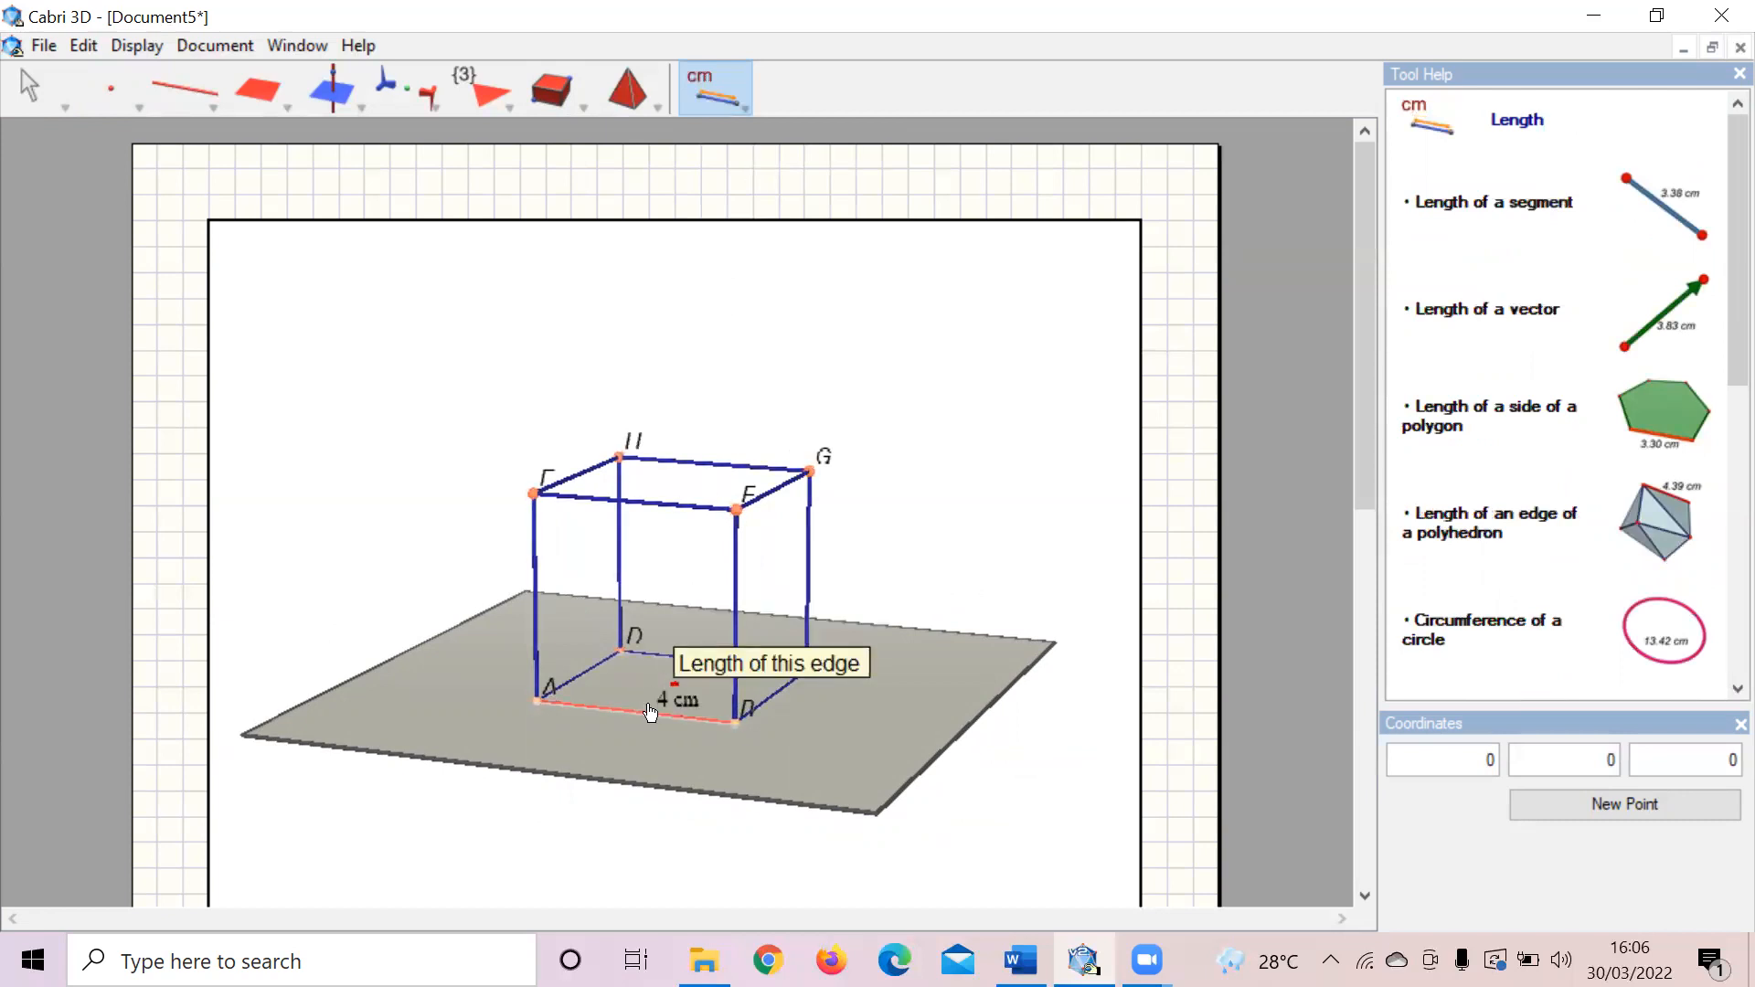
# Step: Add length measurements to the cube's edges BC and CG, and rotate the figure slightly
pyautogui.click(770, 701)
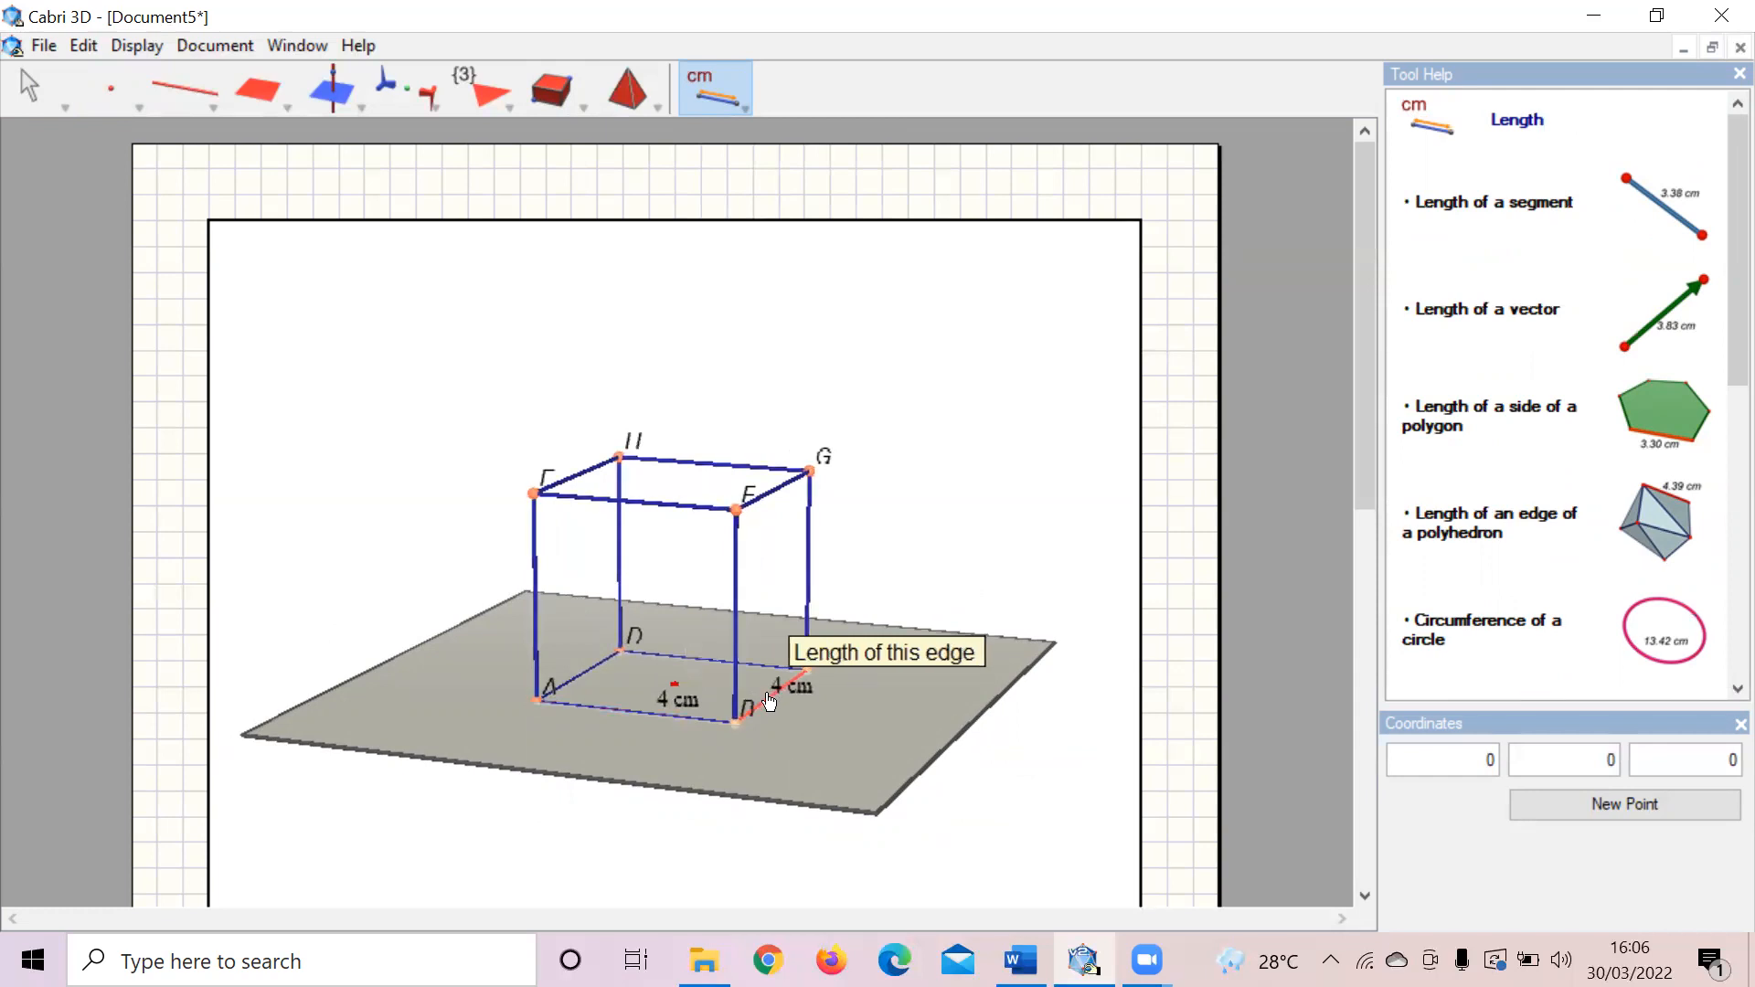
pyautogui.click(806, 590)
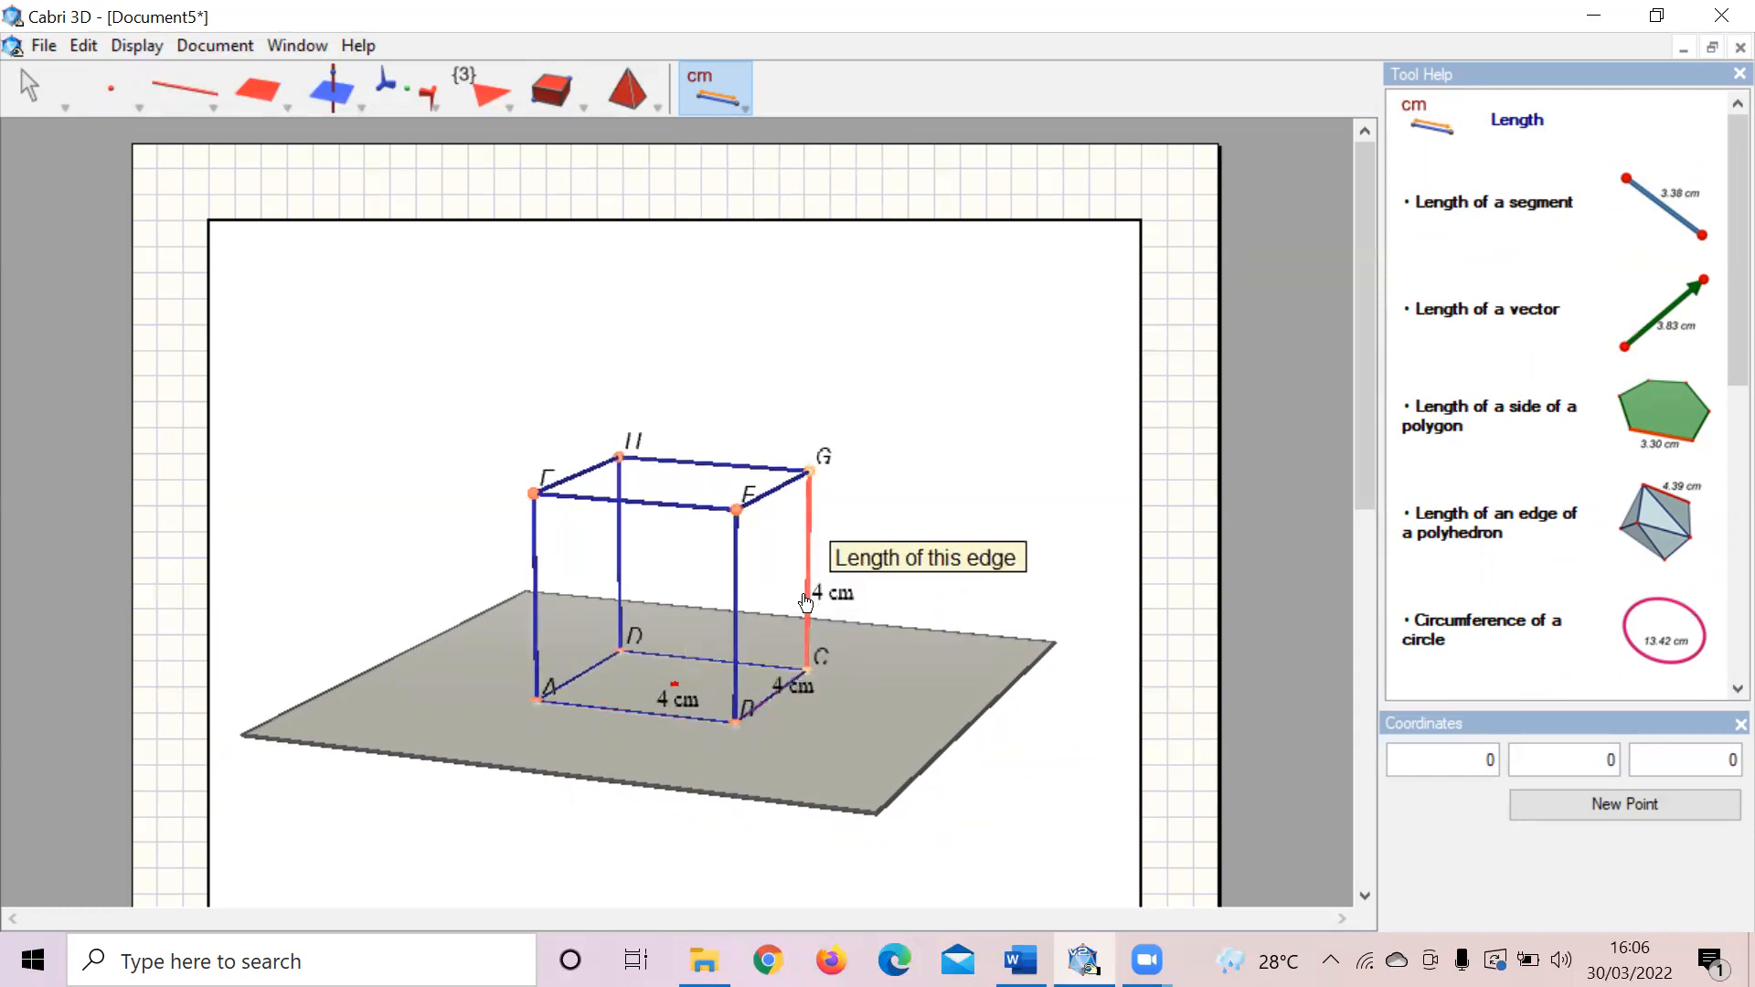
pyautogui.moveTo(646, 564); pyautogui.dragTo(732, 586, button='right')
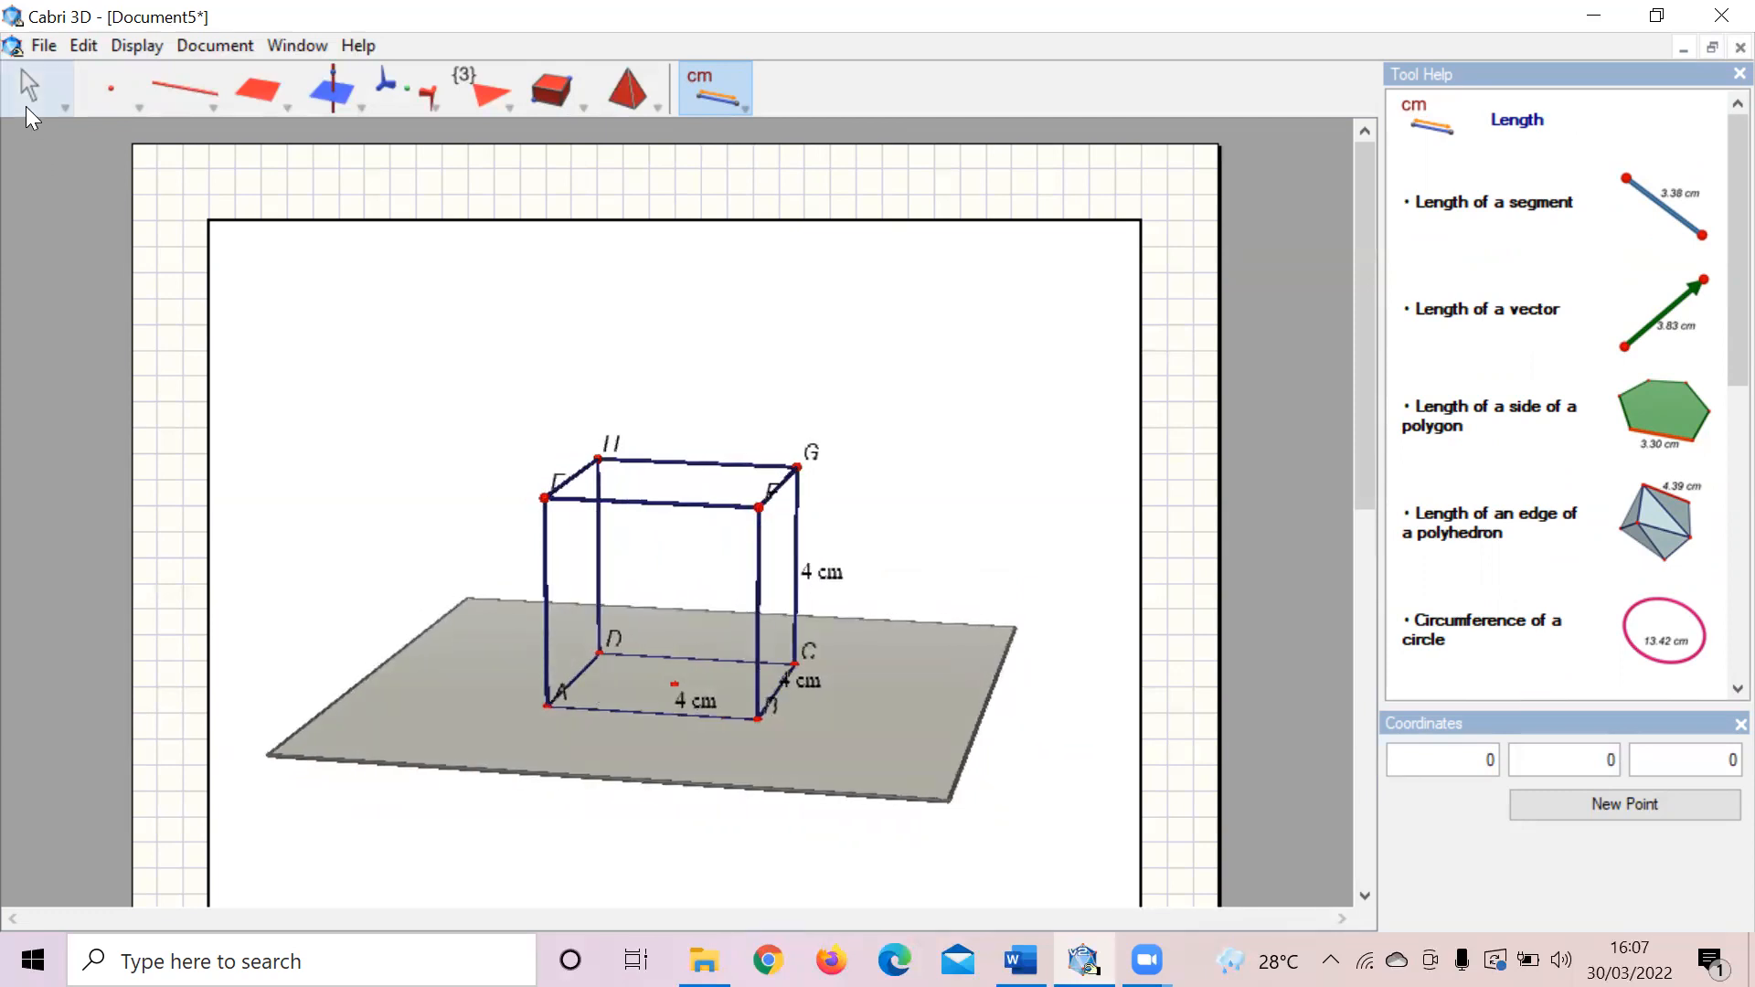
# Step: Move the length labels of AB and BC outside the cube's base, AB's below its edge and BC's beside its edge
pyautogui.click(25, 107)
pyautogui.moveTo(699, 707); pyautogui.dragTo(638, 731)
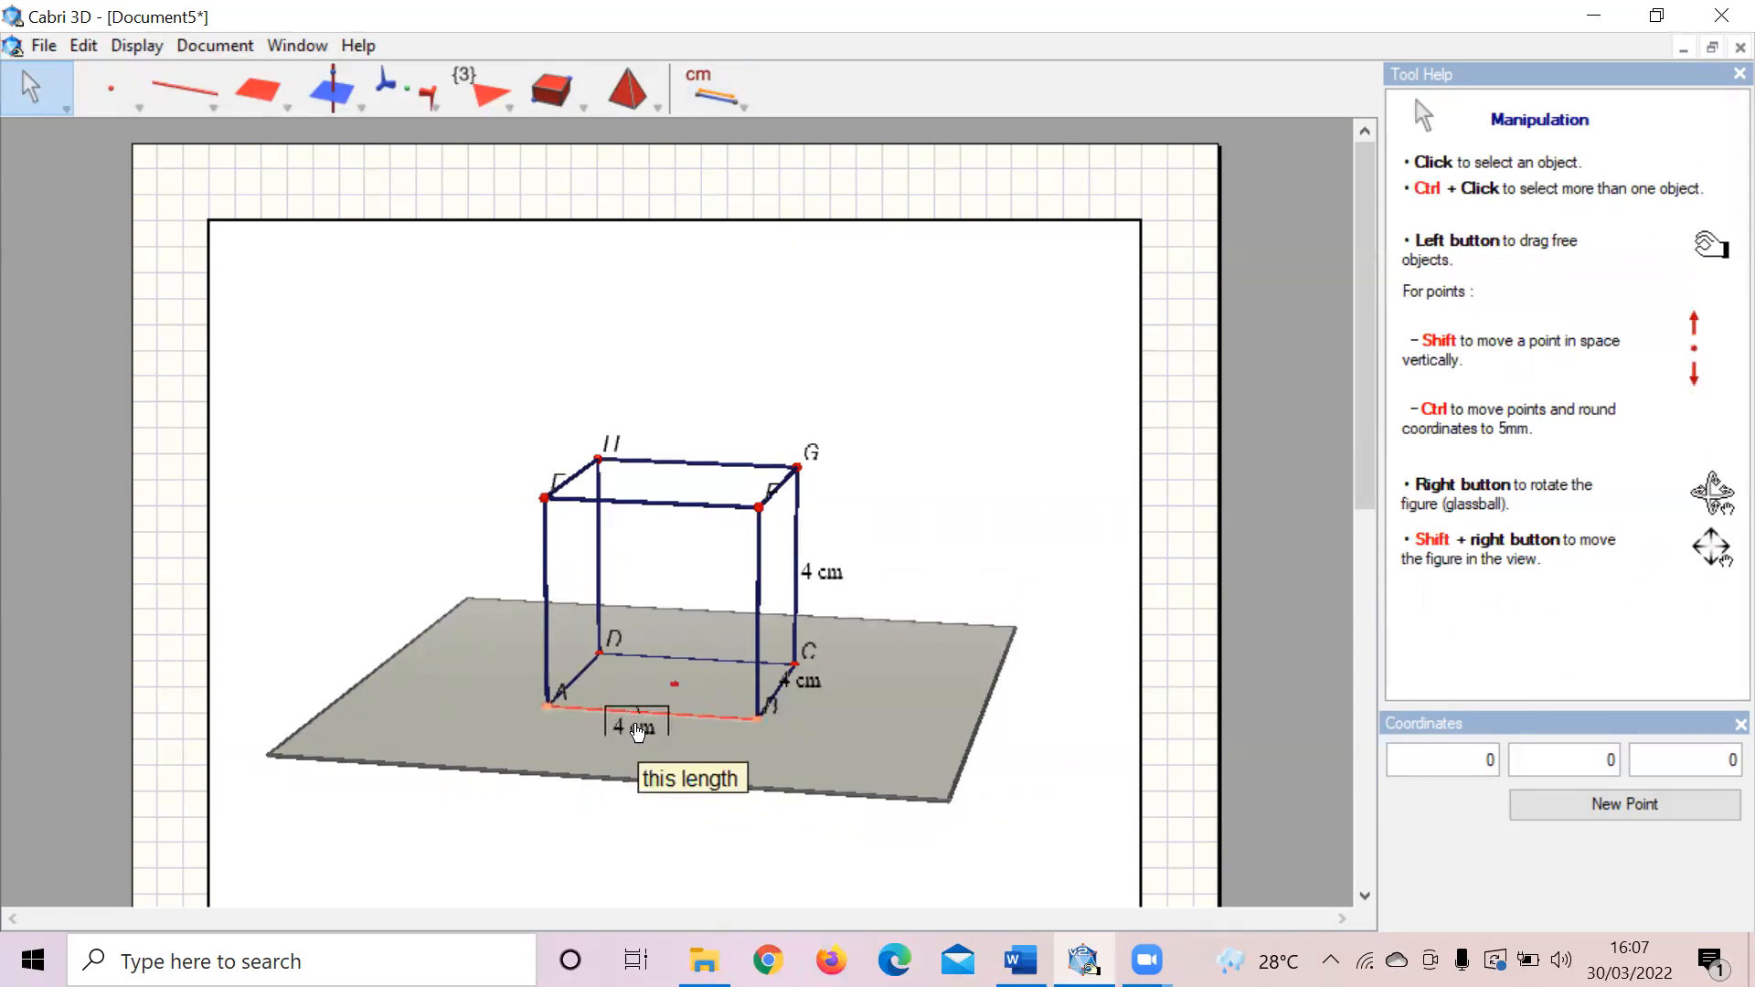
pyautogui.moveTo(830, 698); pyautogui.dragTo(847, 702)
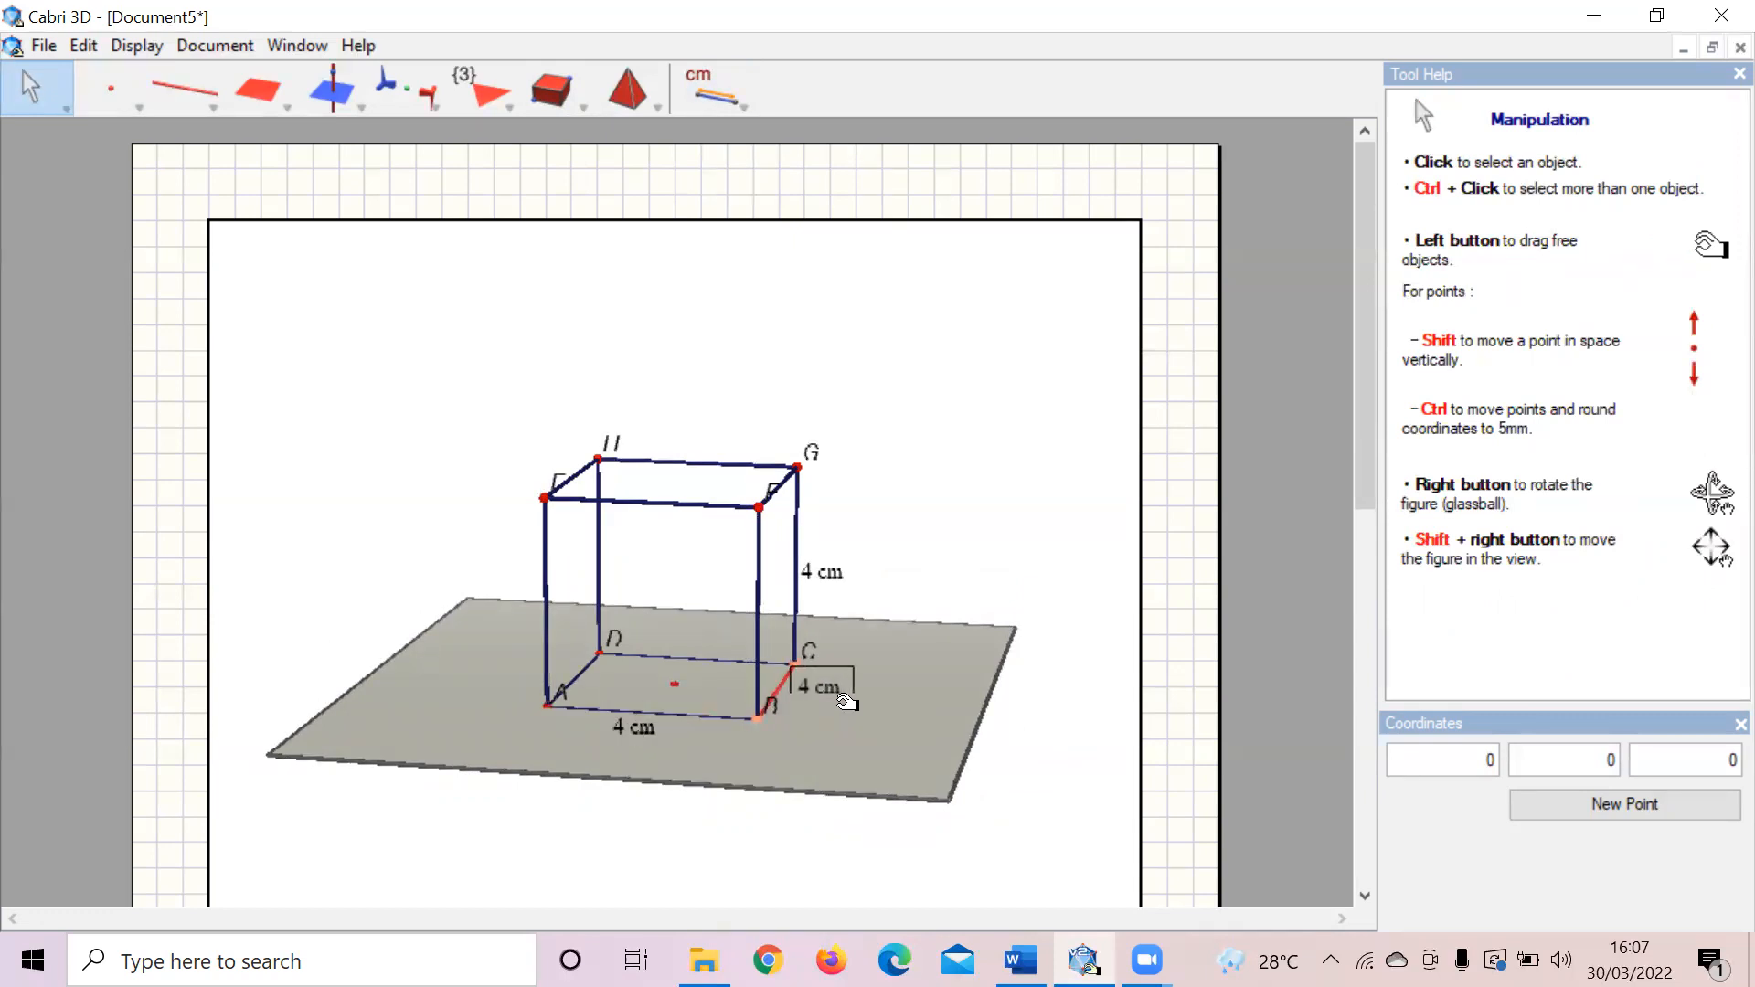
# Step: Check problem 1 in Word, return to Cabri 3D and draw the top-face diagonals EG and FH as segments
pyautogui.click(1022, 960)
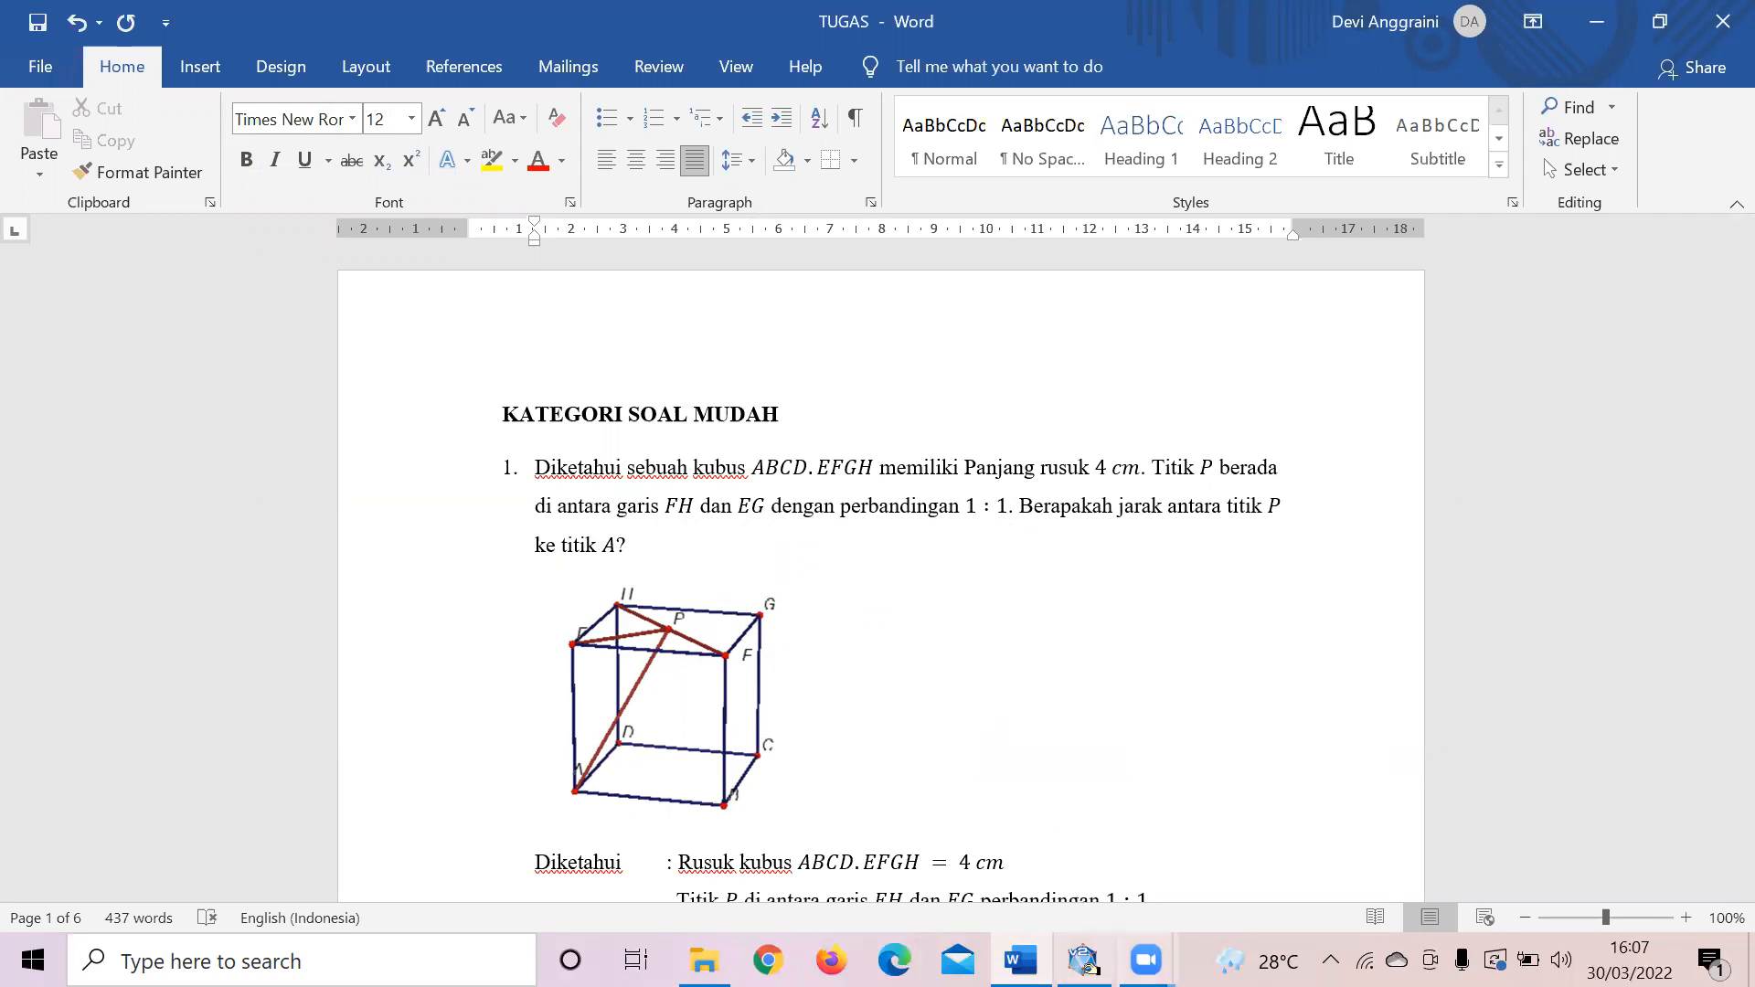
pyautogui.moveTo(1086, 961)
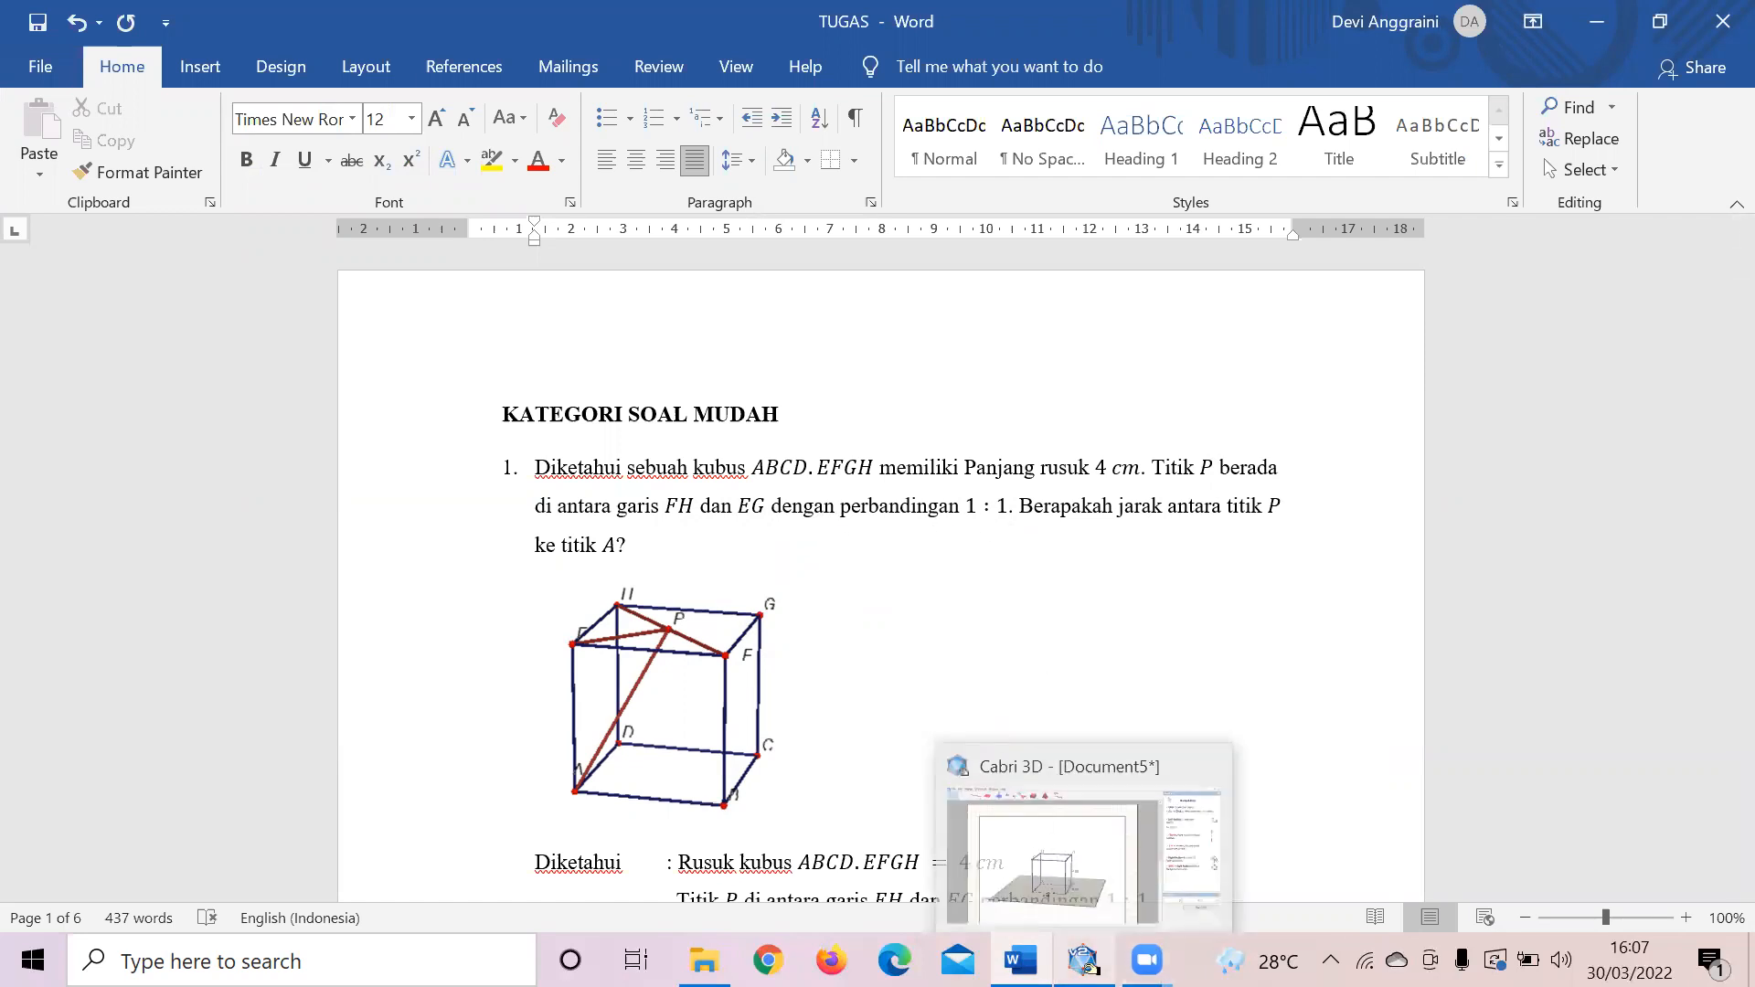
pyautogui.click(1078, 861)
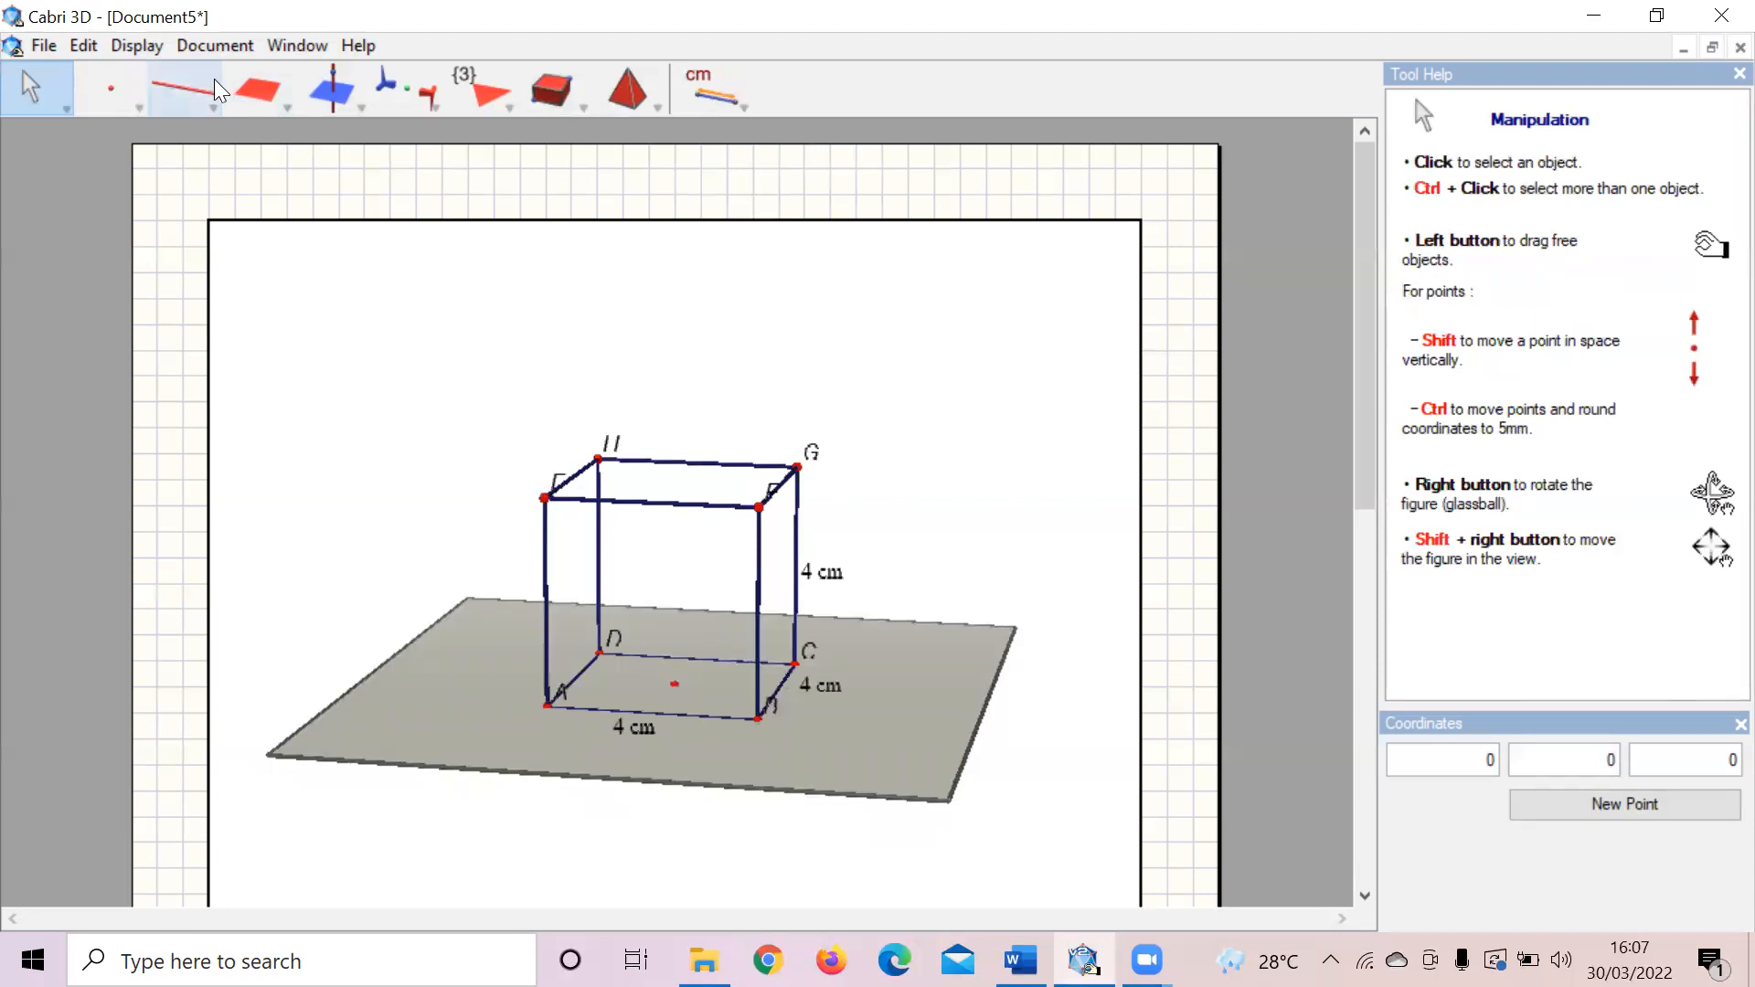
pyautogui.moveTo(201, 80); pyautogui.dragTo(227, 157)
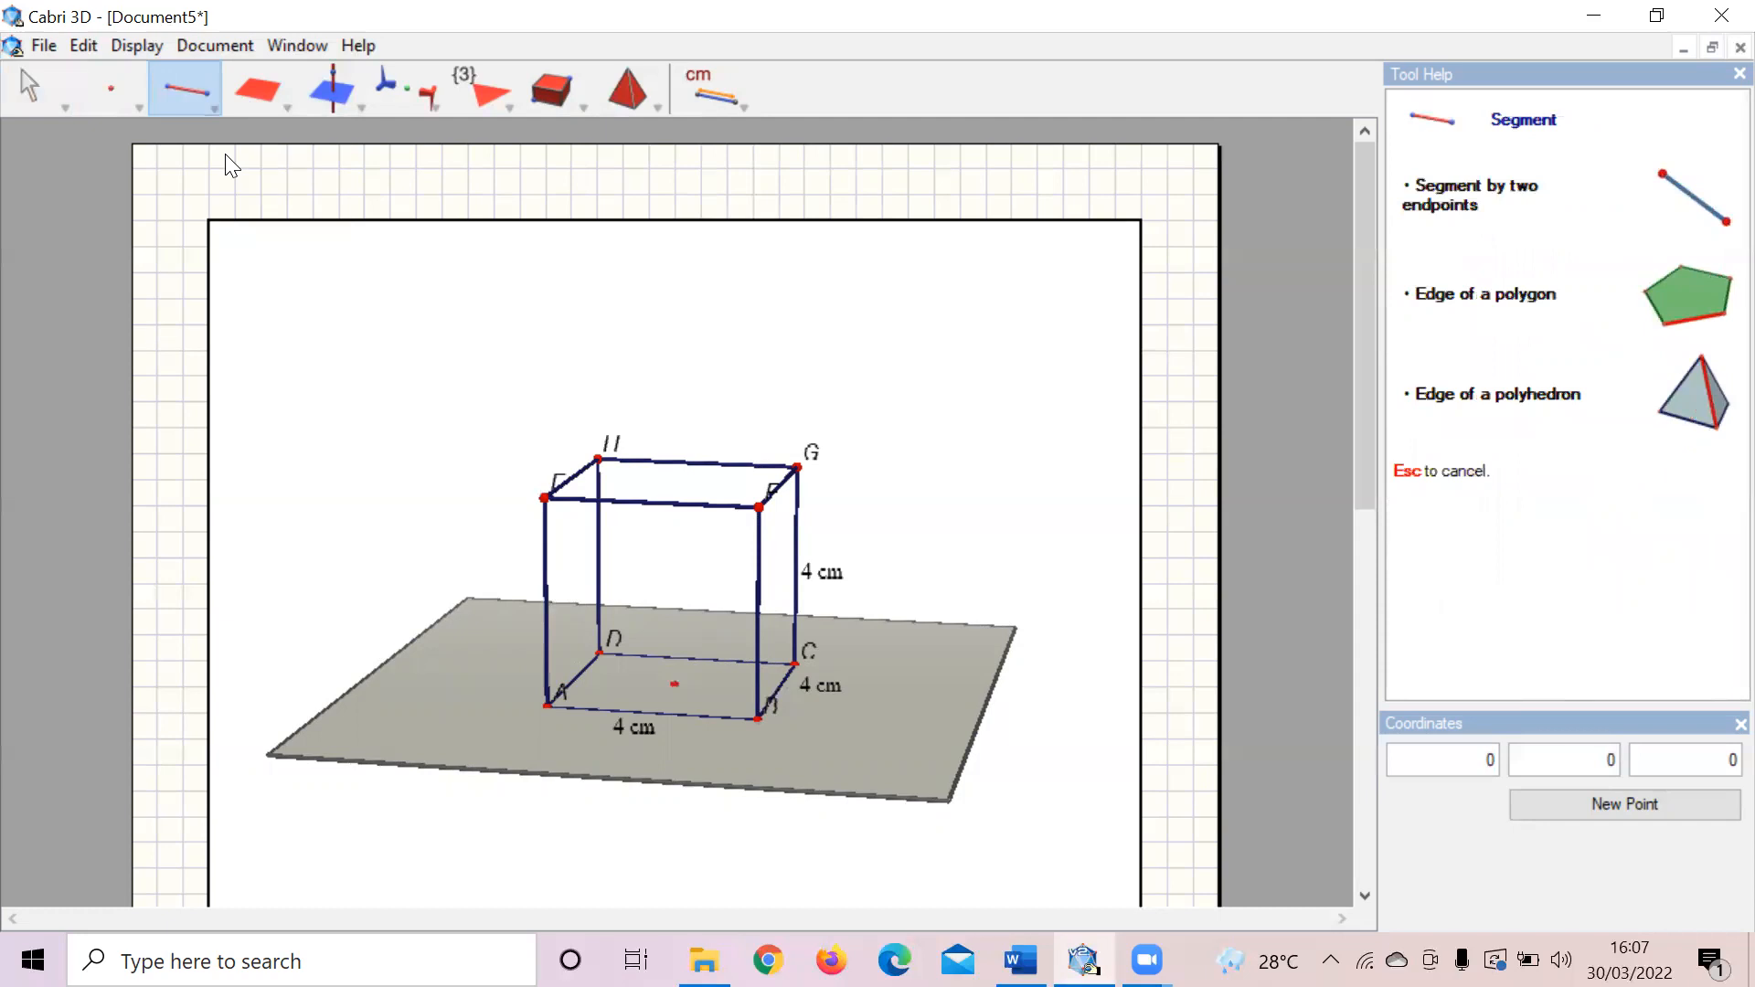
pyautogui.click(543, 495)
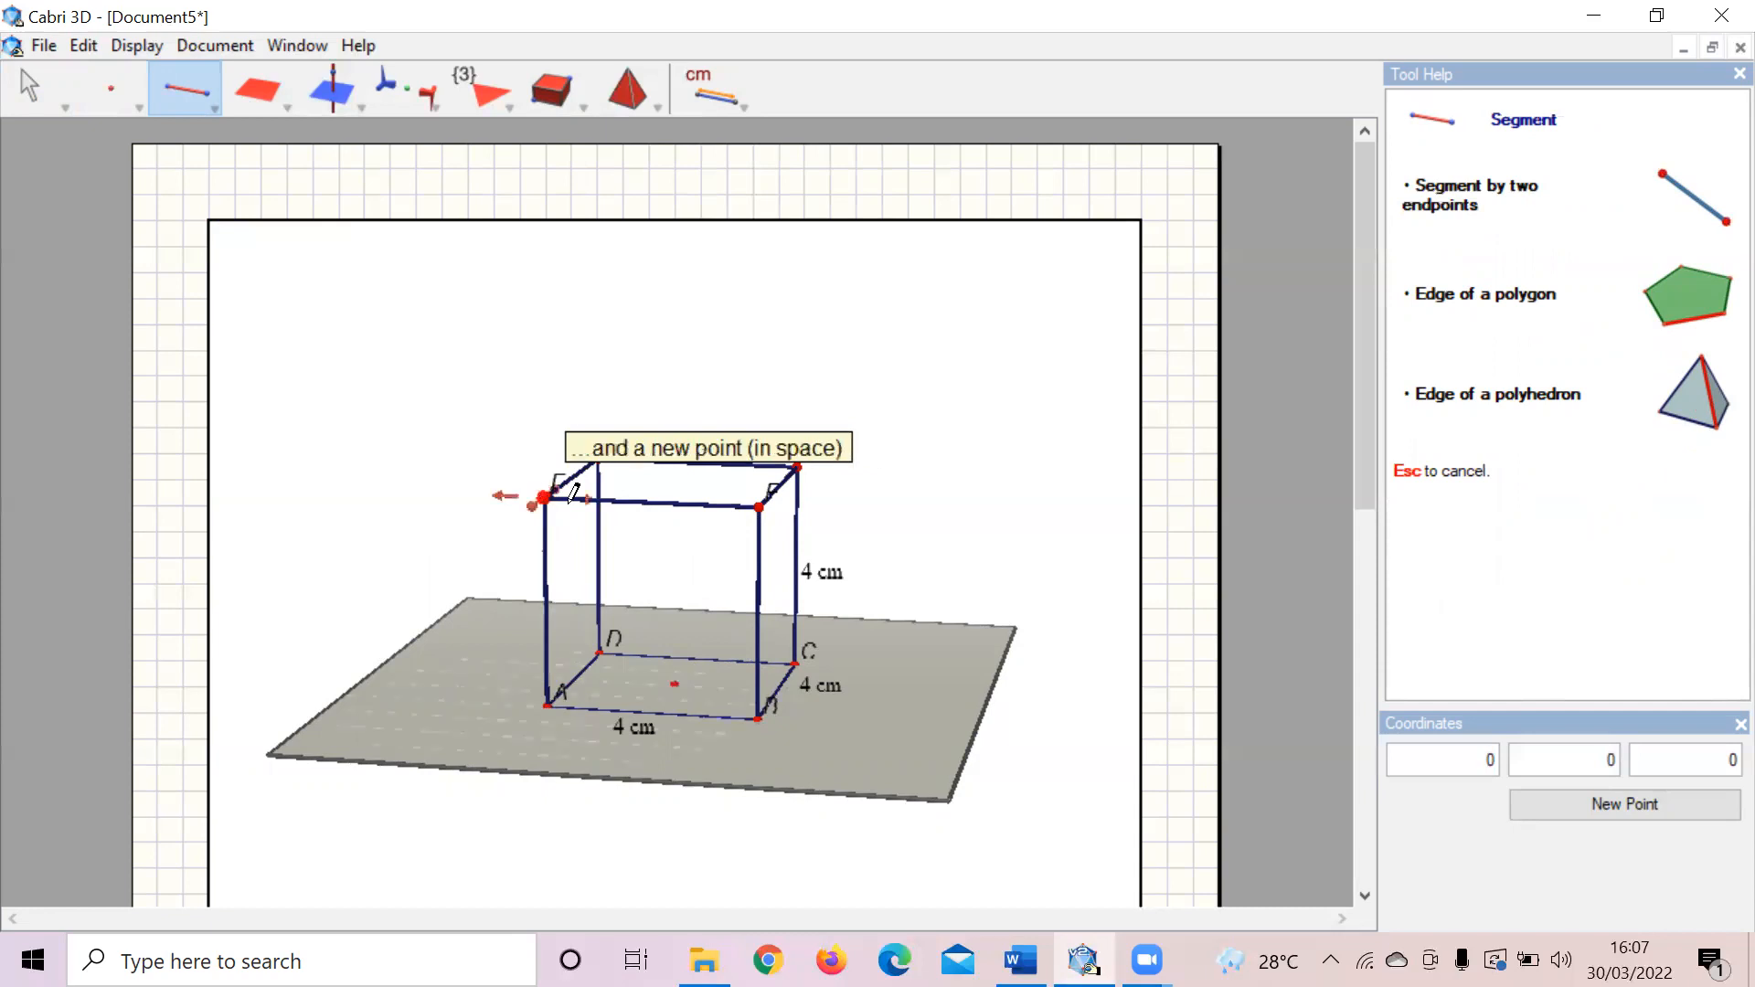
pyautogui.click(799, 464)
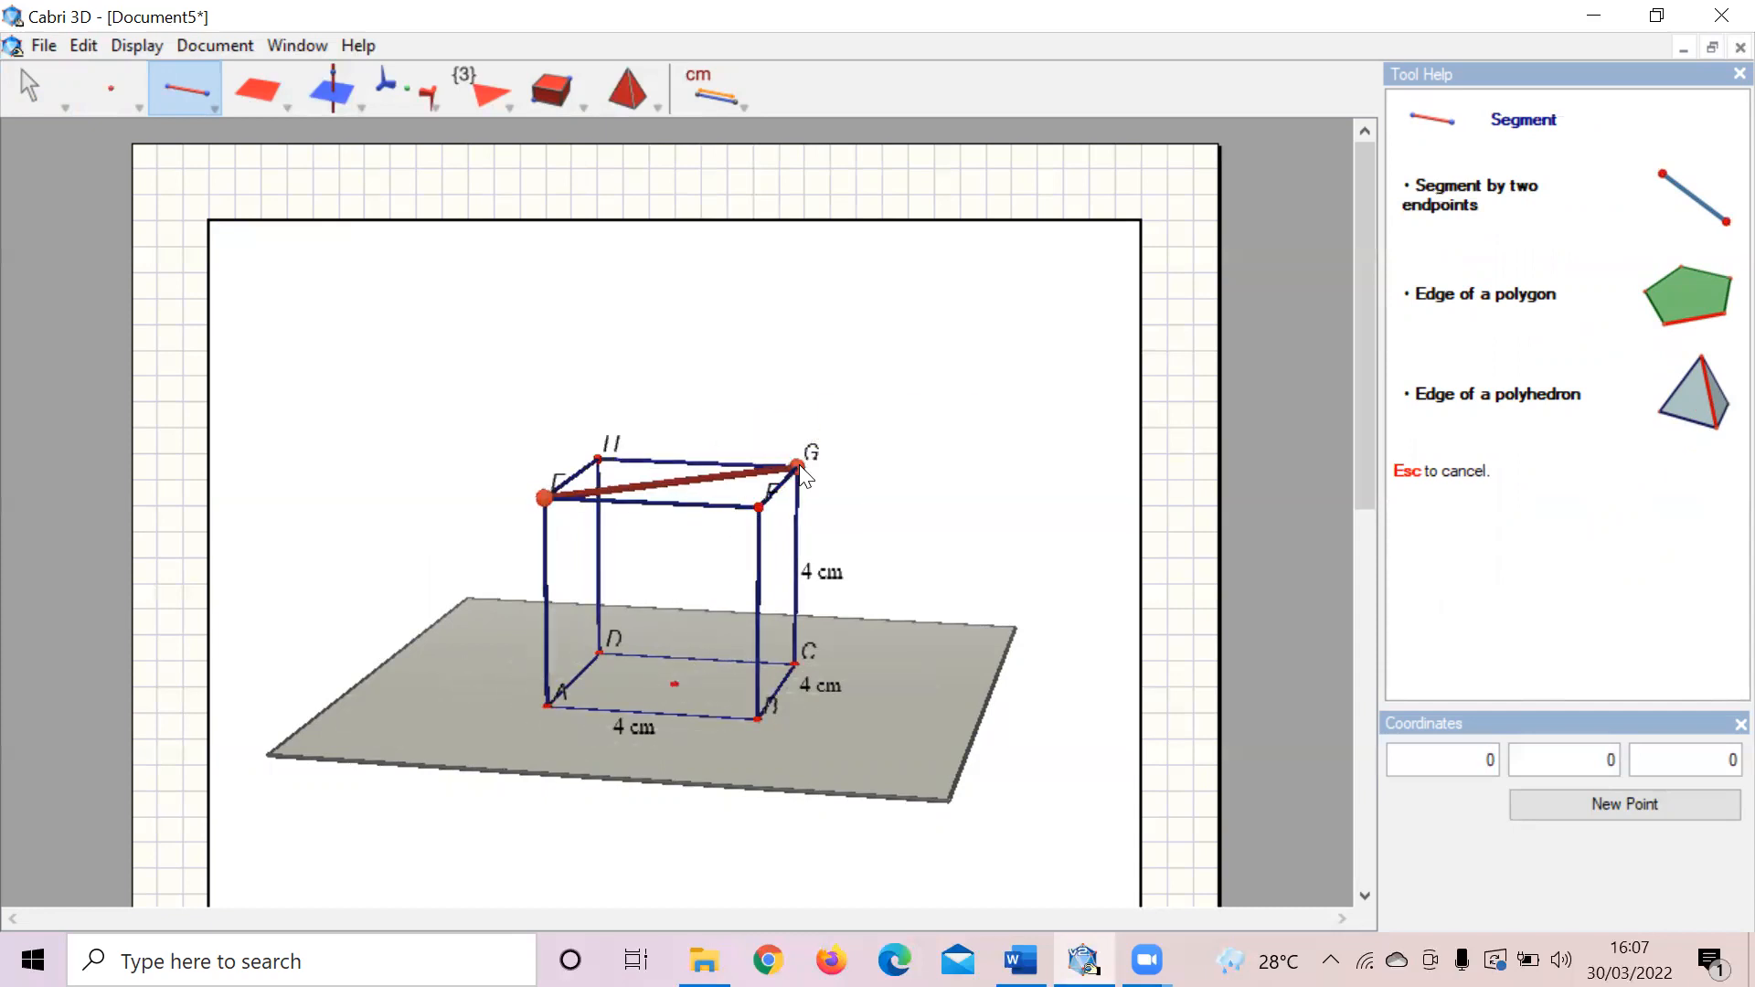
pyautogui.click(761, 504)
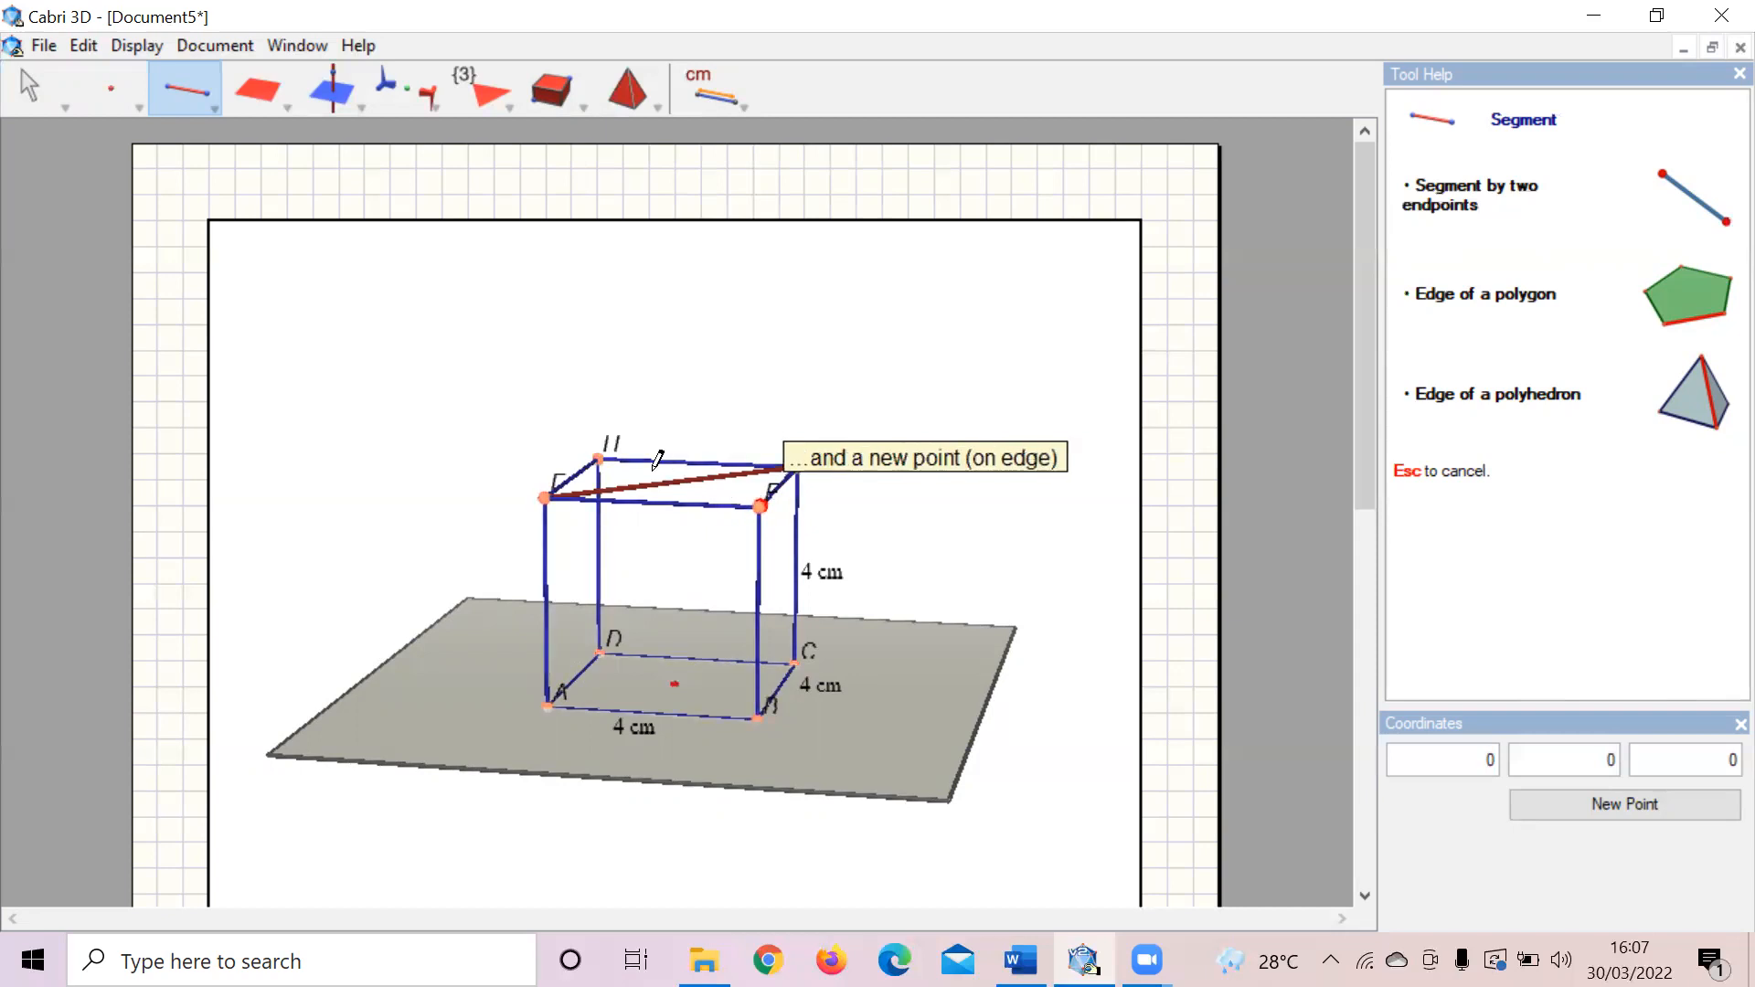
pyautogui.click(600, 455)
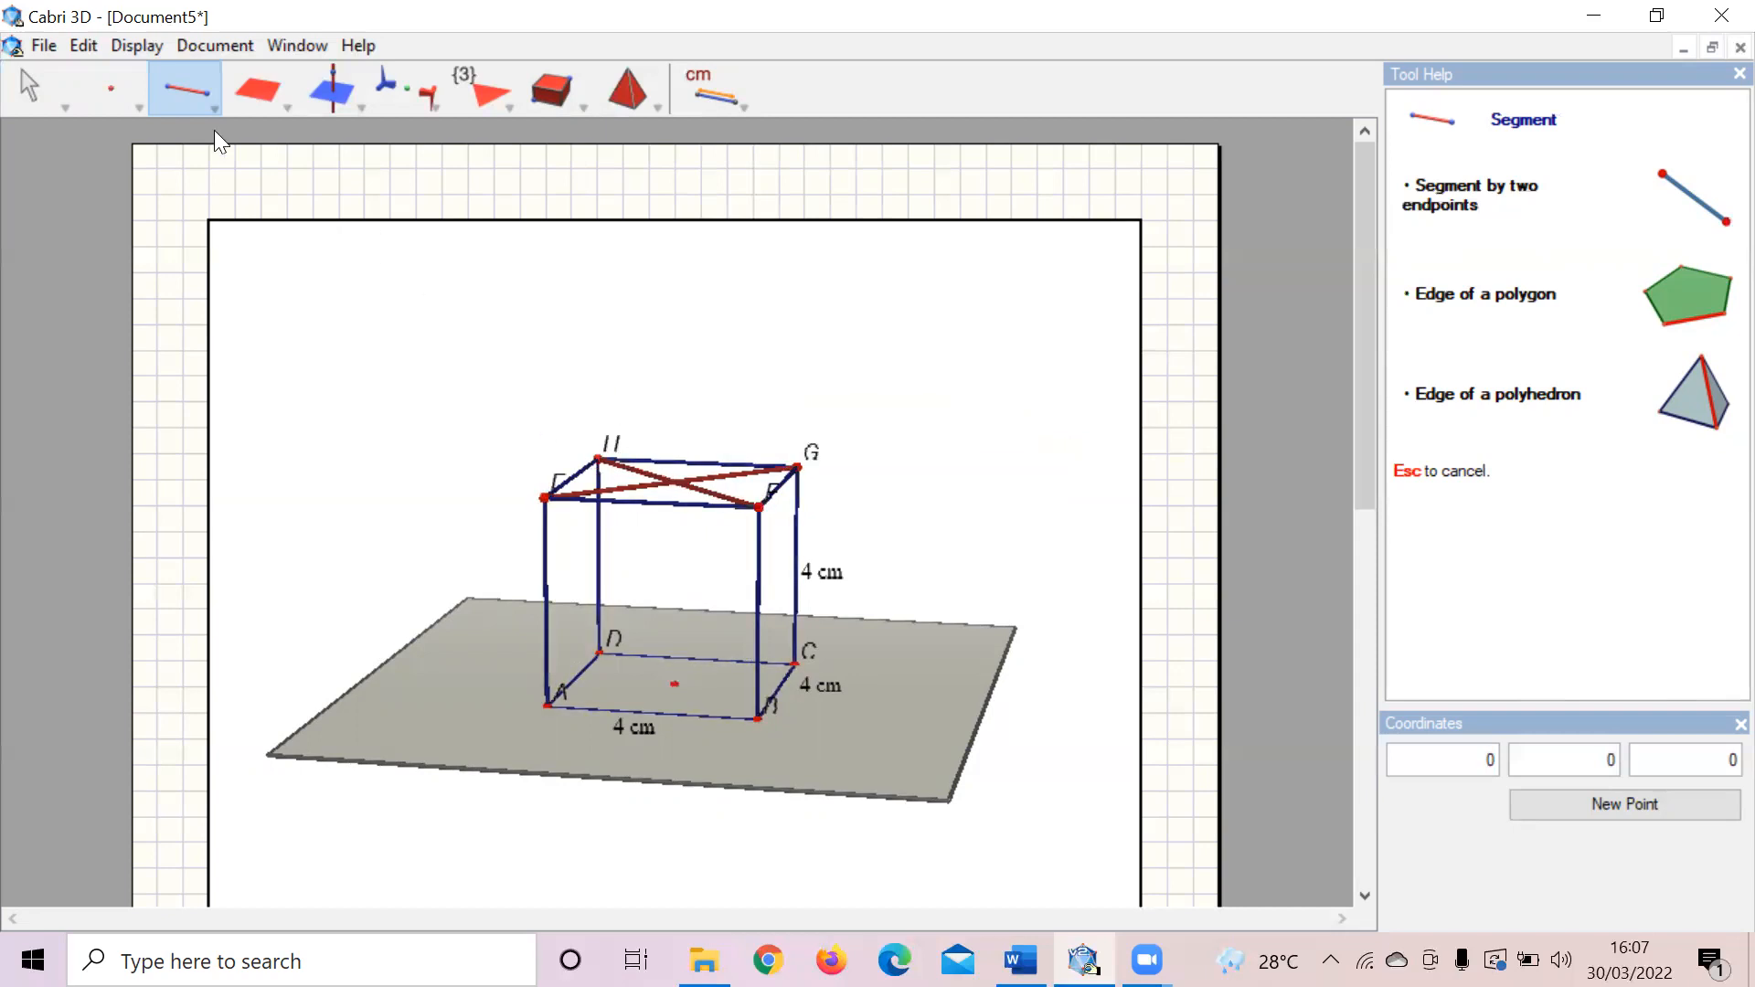
# Step: Create a point at the intersection of diagonals EG and FH, label it P, and return to the Manipulation tool
pyautogui.click(111, 84)
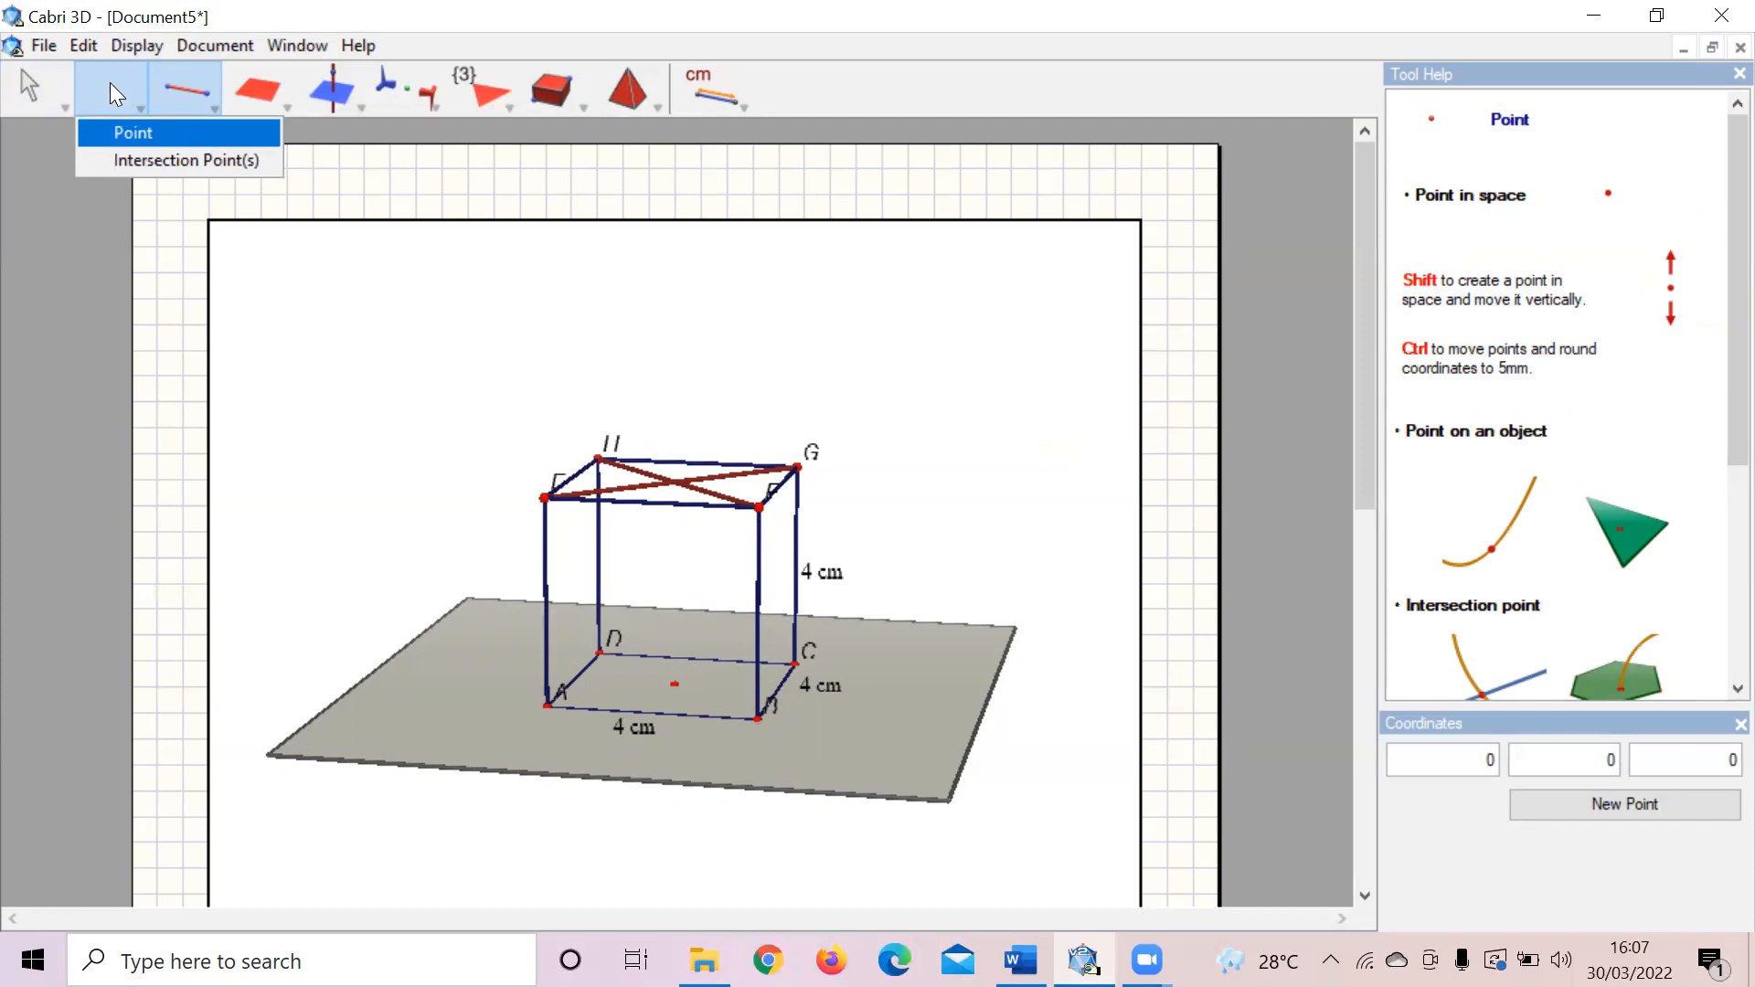
pyautogui.click(110, 82)
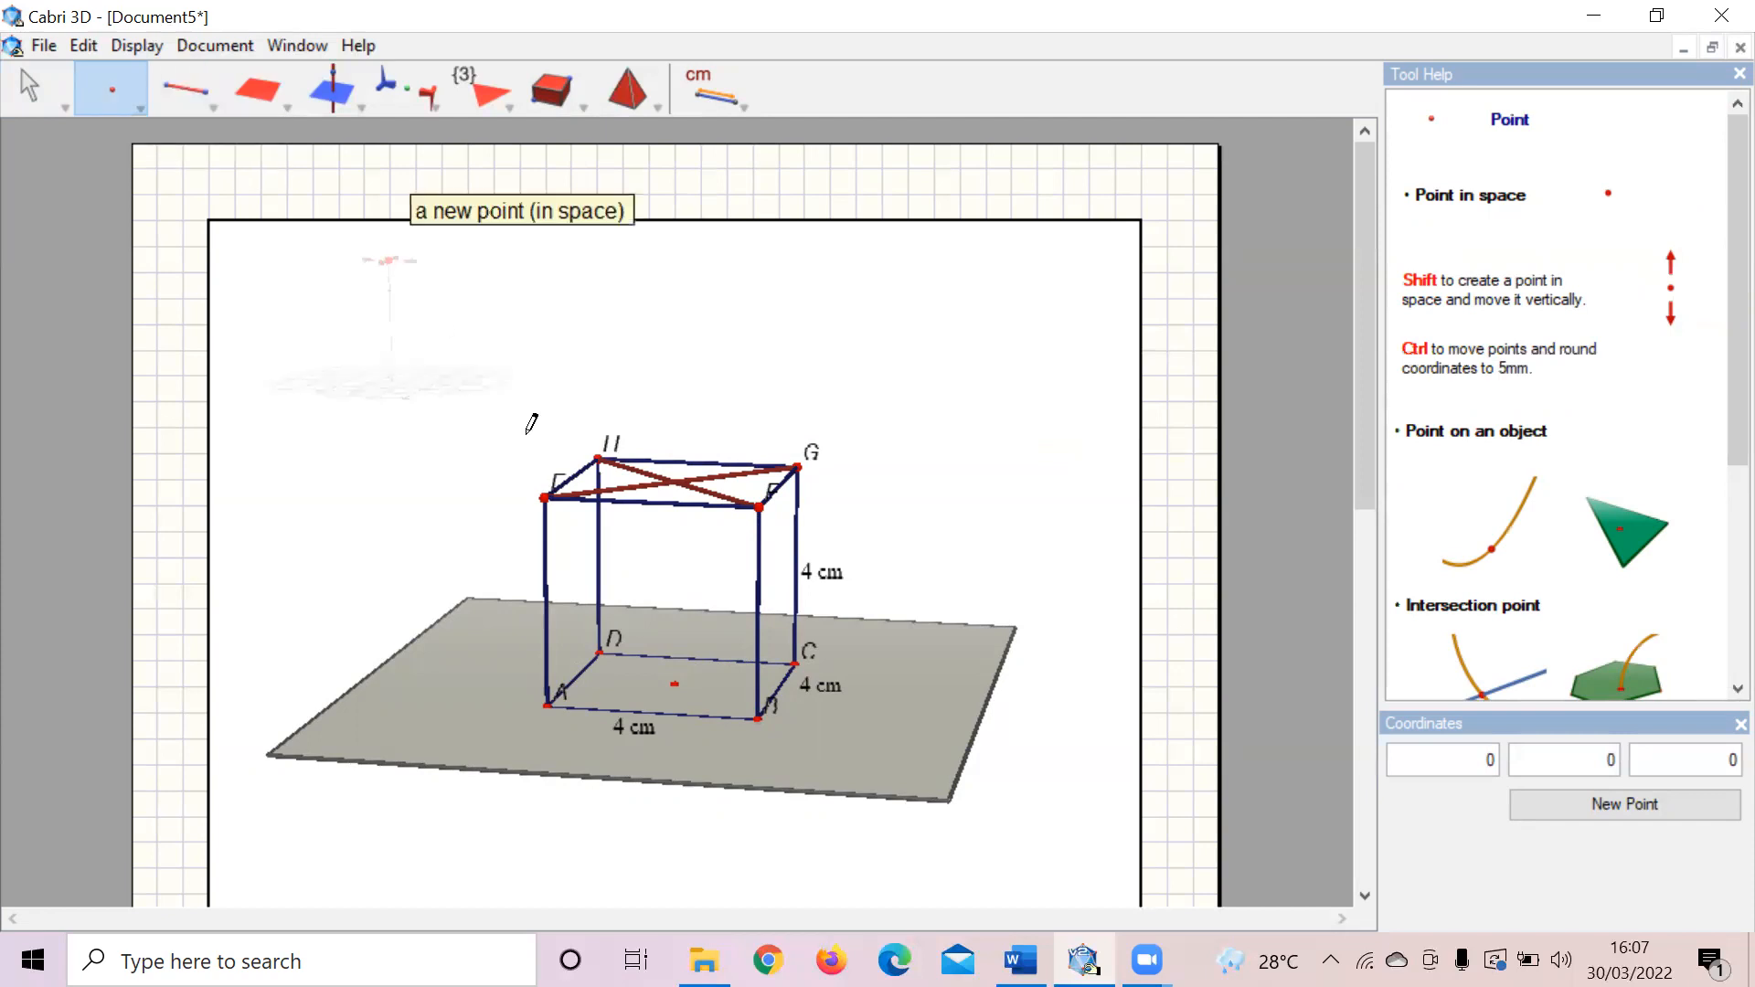
pyautogui.click(675, 480)
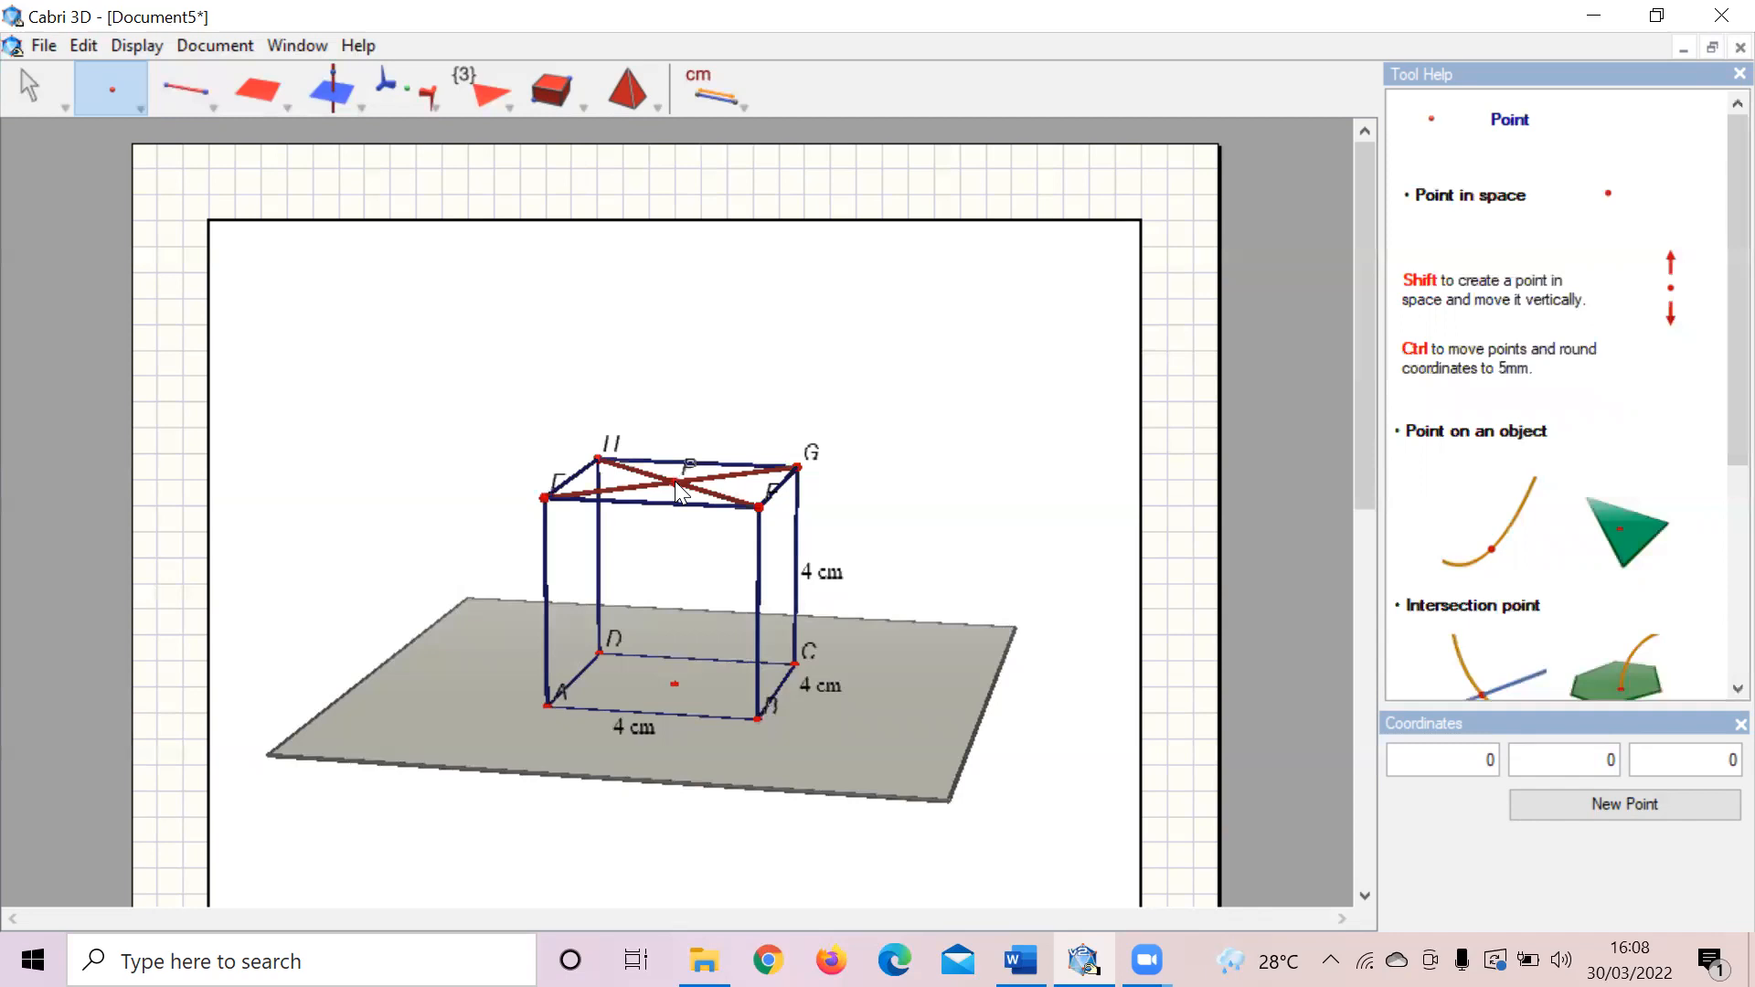
pyautogui.click(28, 87)
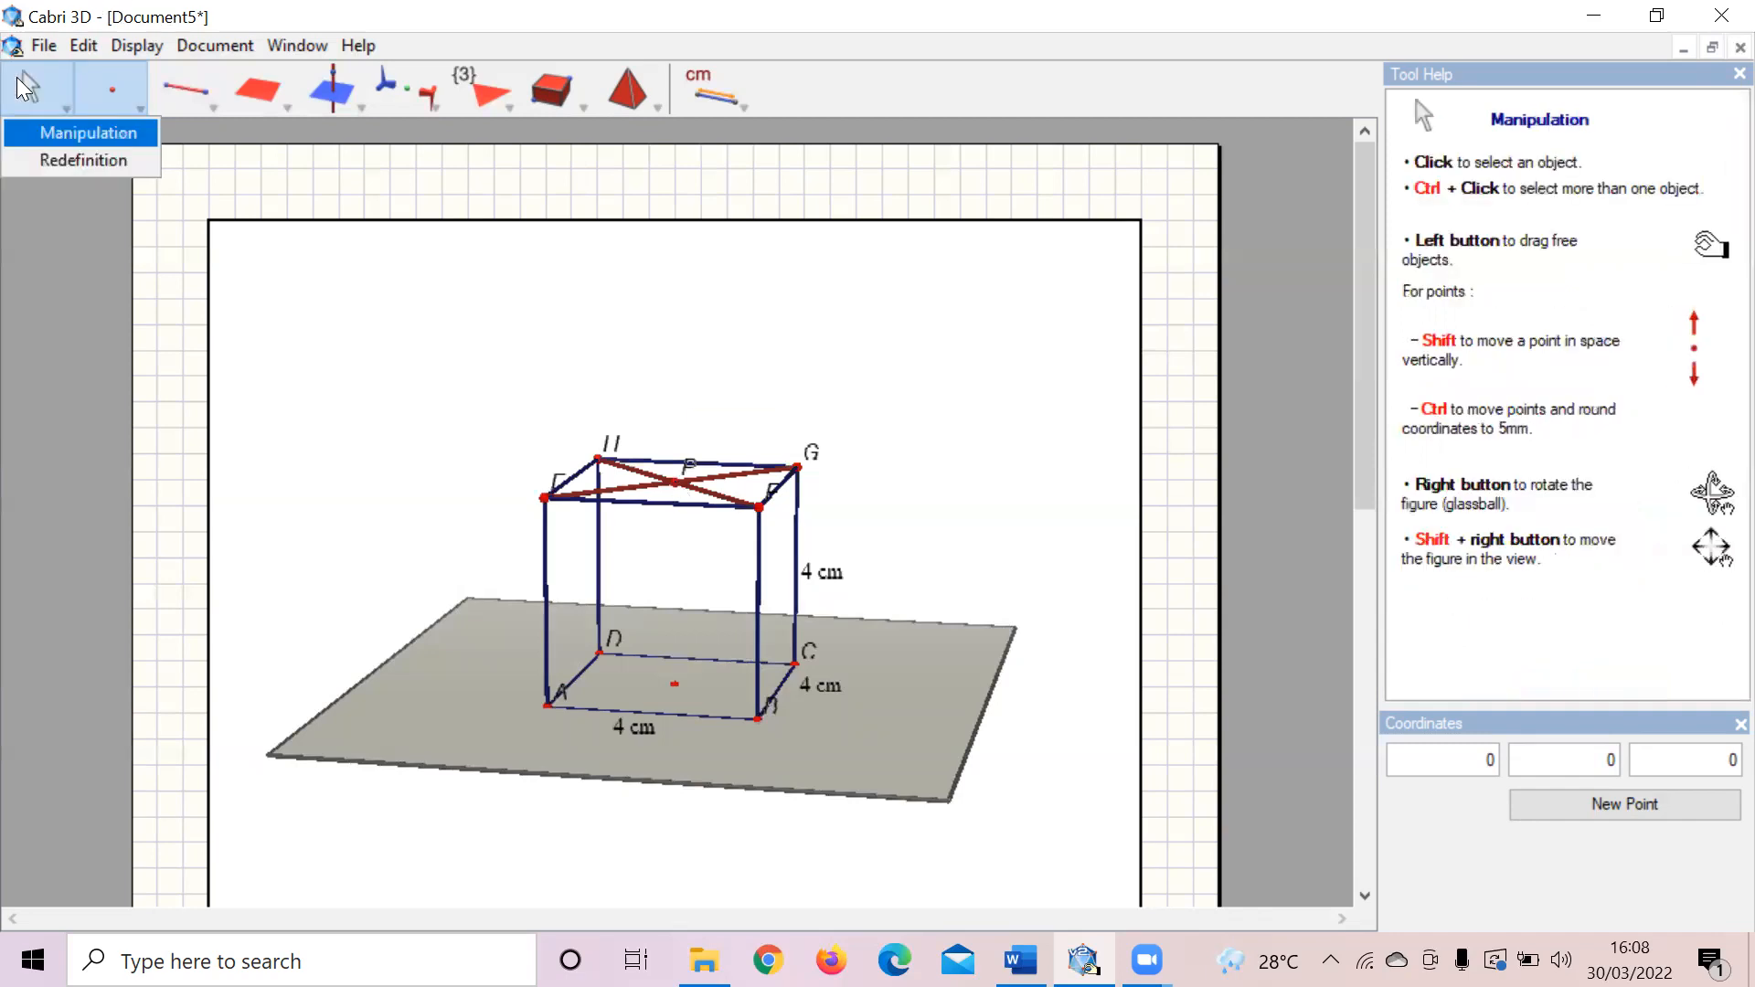
# Step: Check the reference figure in Word, return to Cabri 3D and draw a segment from point P to vertex A
pyautogui.click(1021, 960)
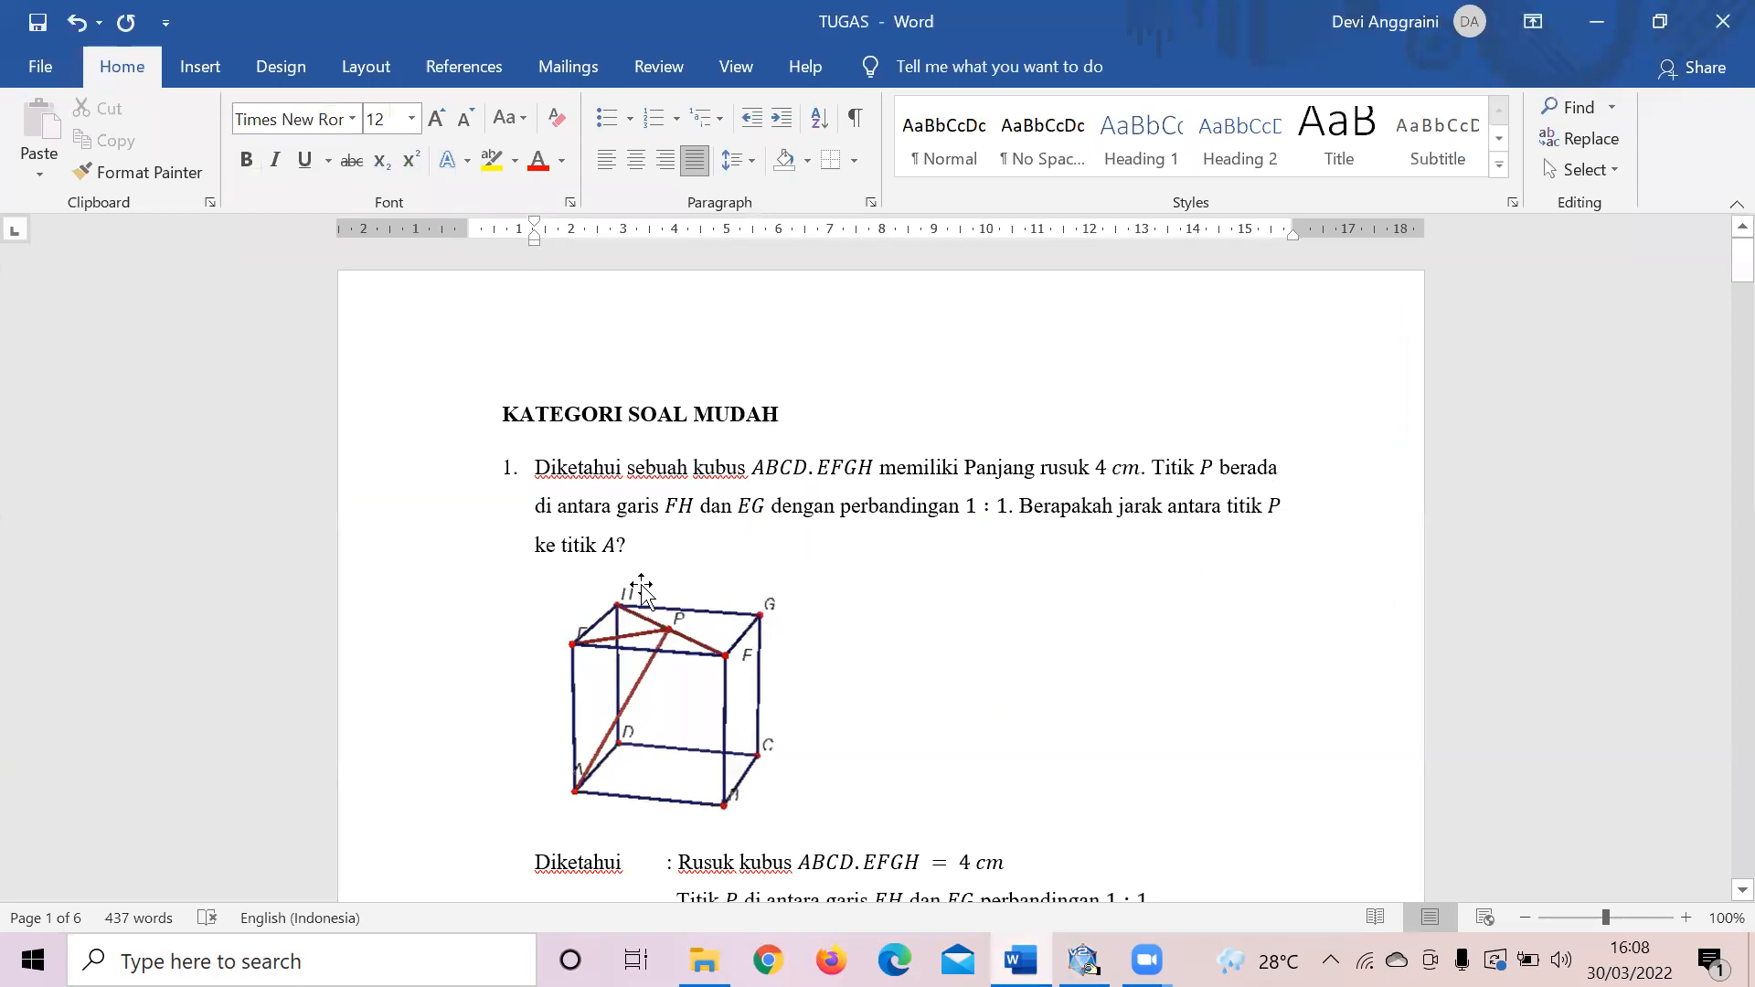
pyautogui.moveTo(1084, 960)
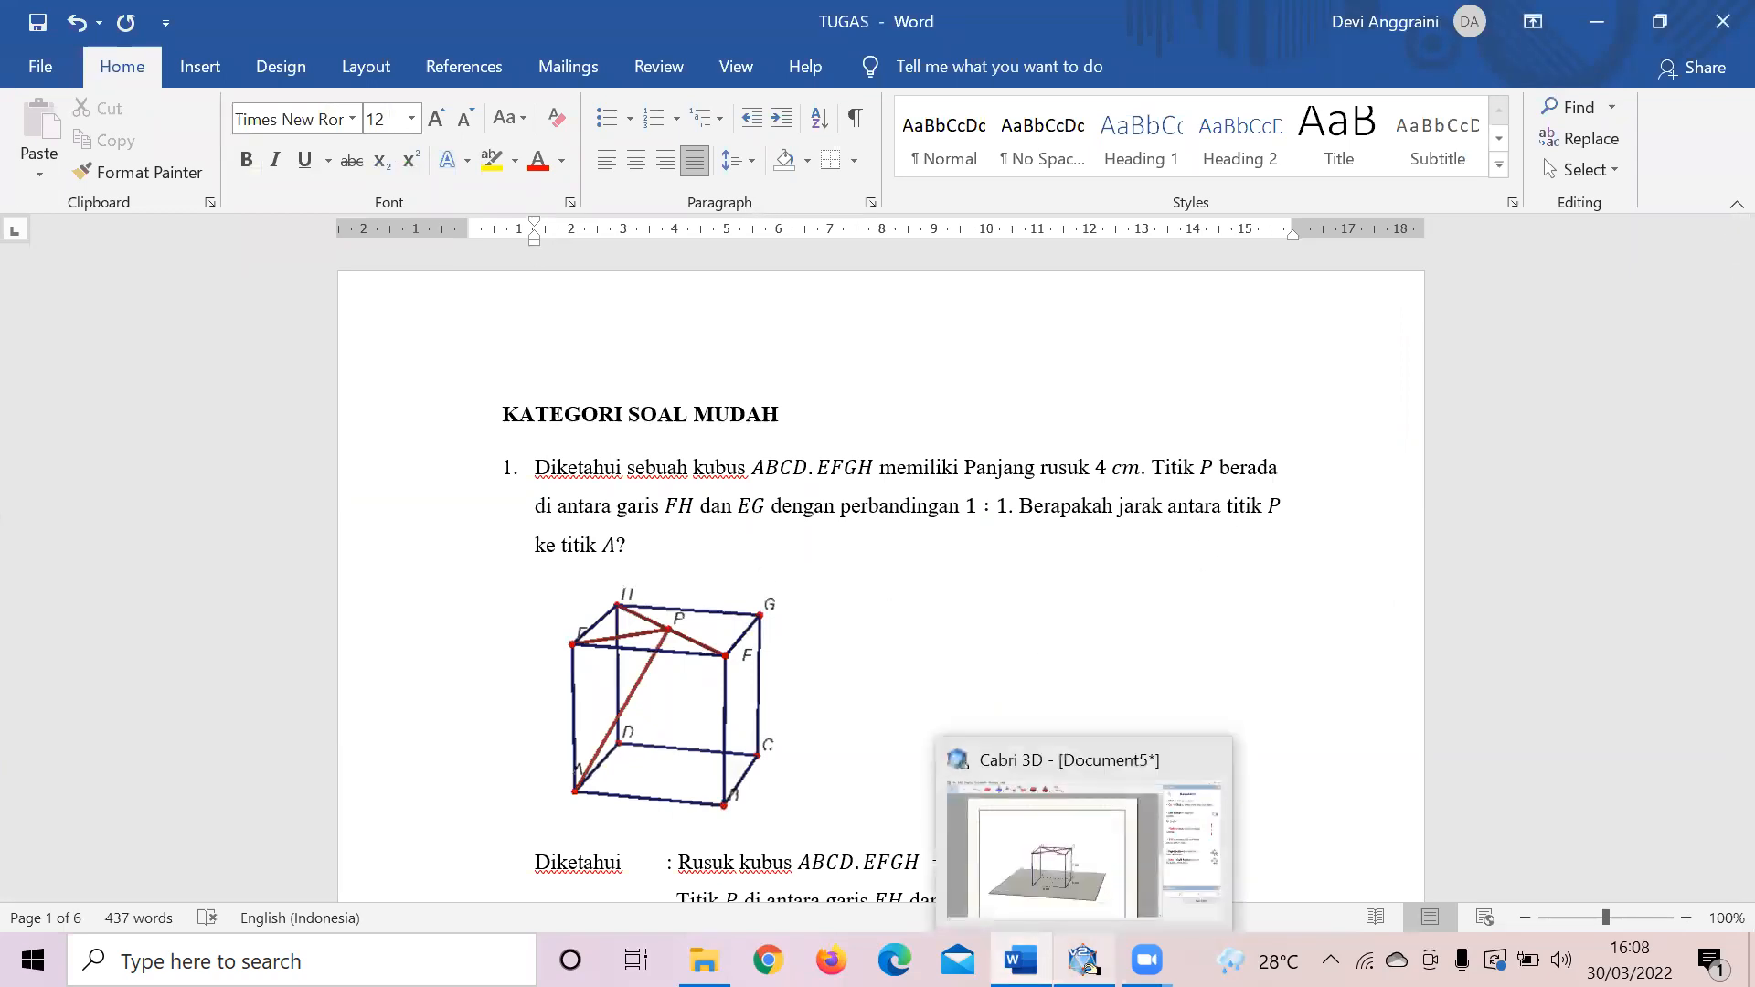
pyautogui.click(1075, 839)
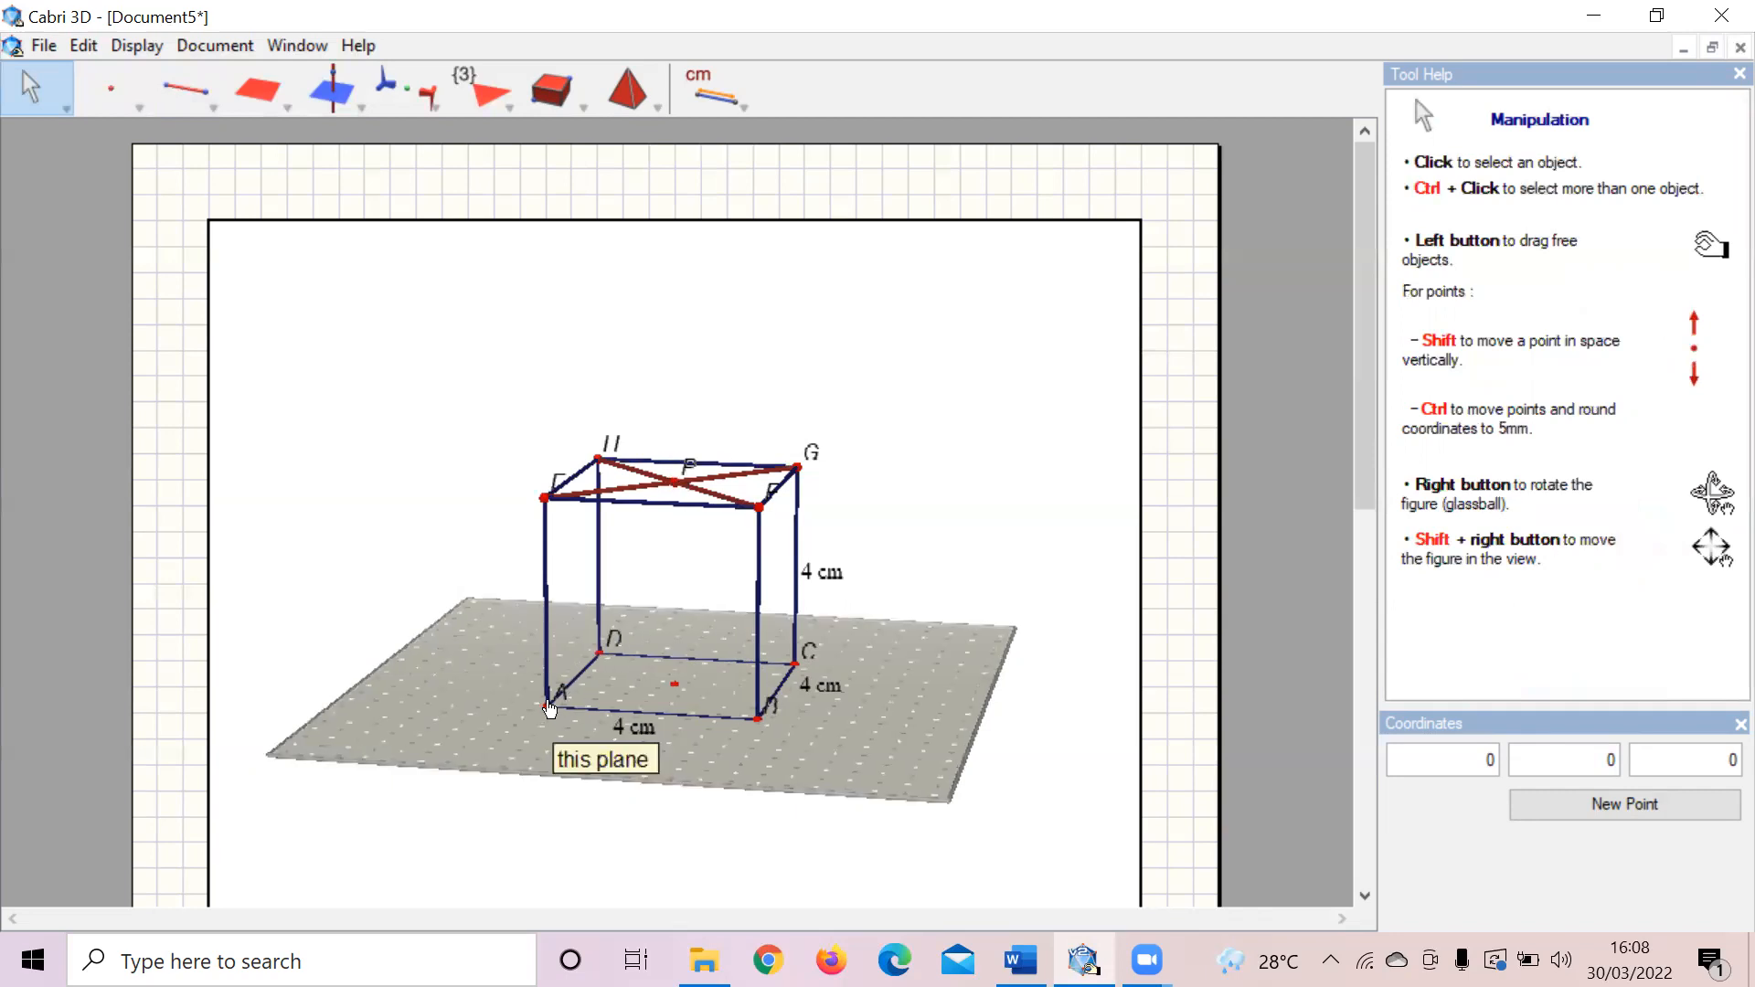
pyautogui.click(168, 71)
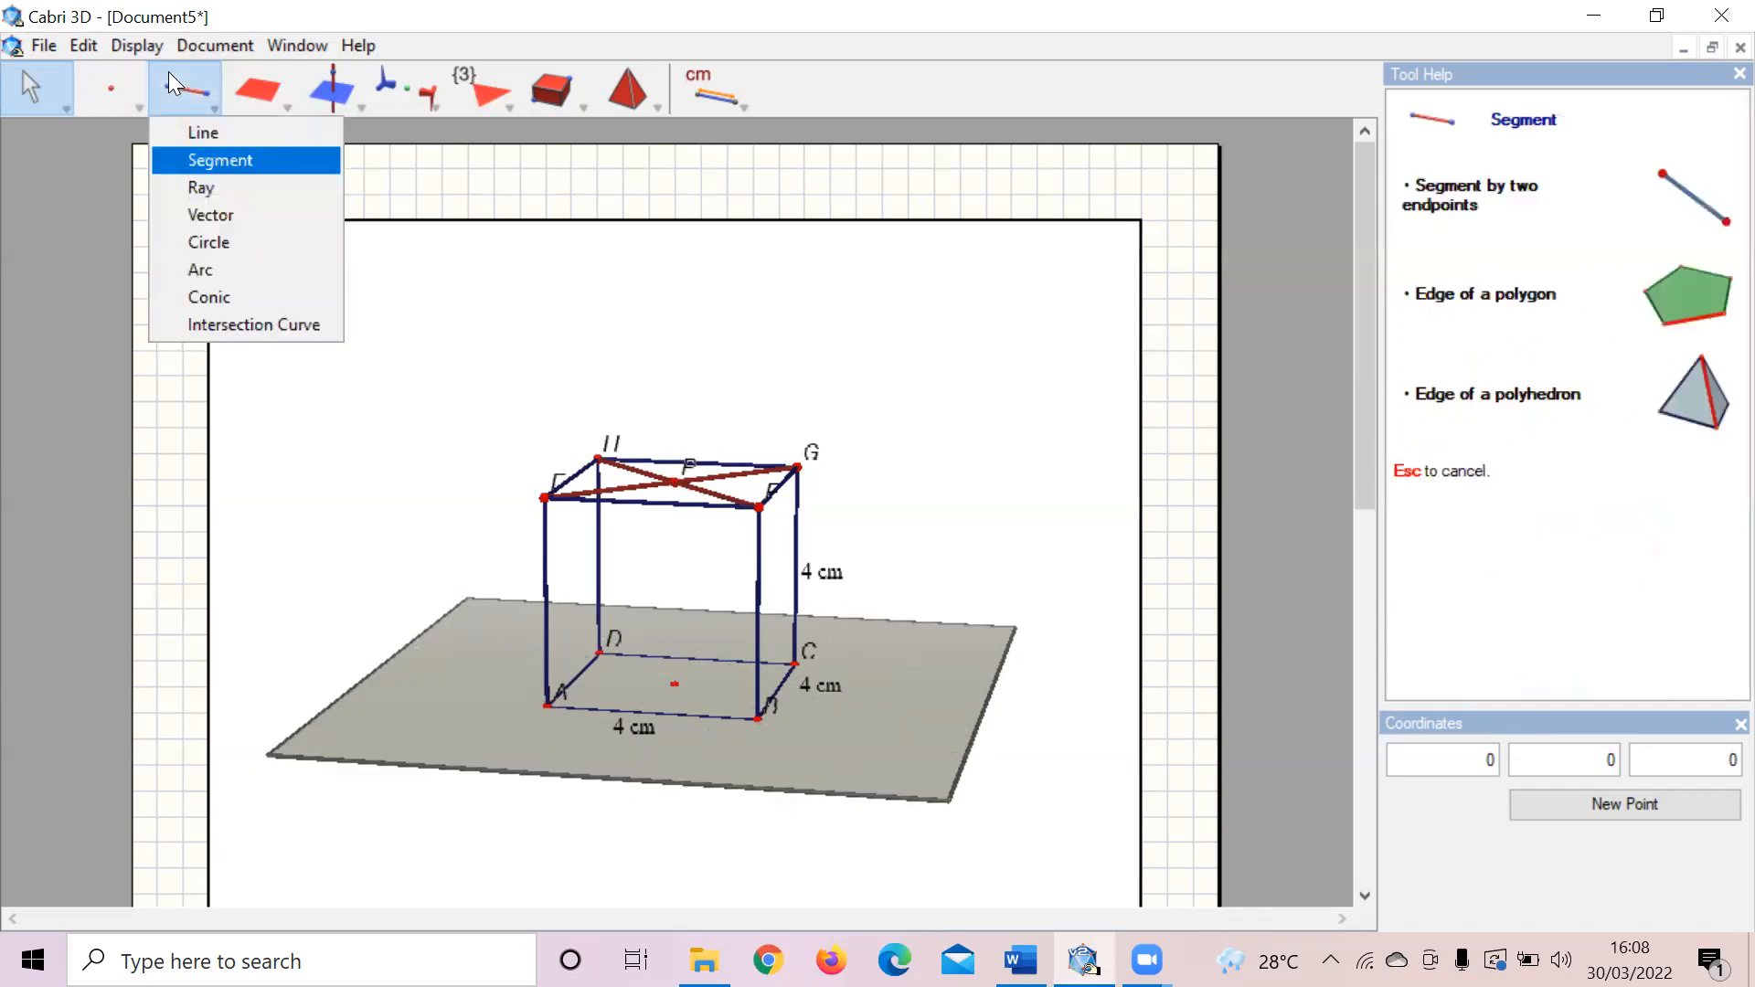
pyautogui.click(210, 155)
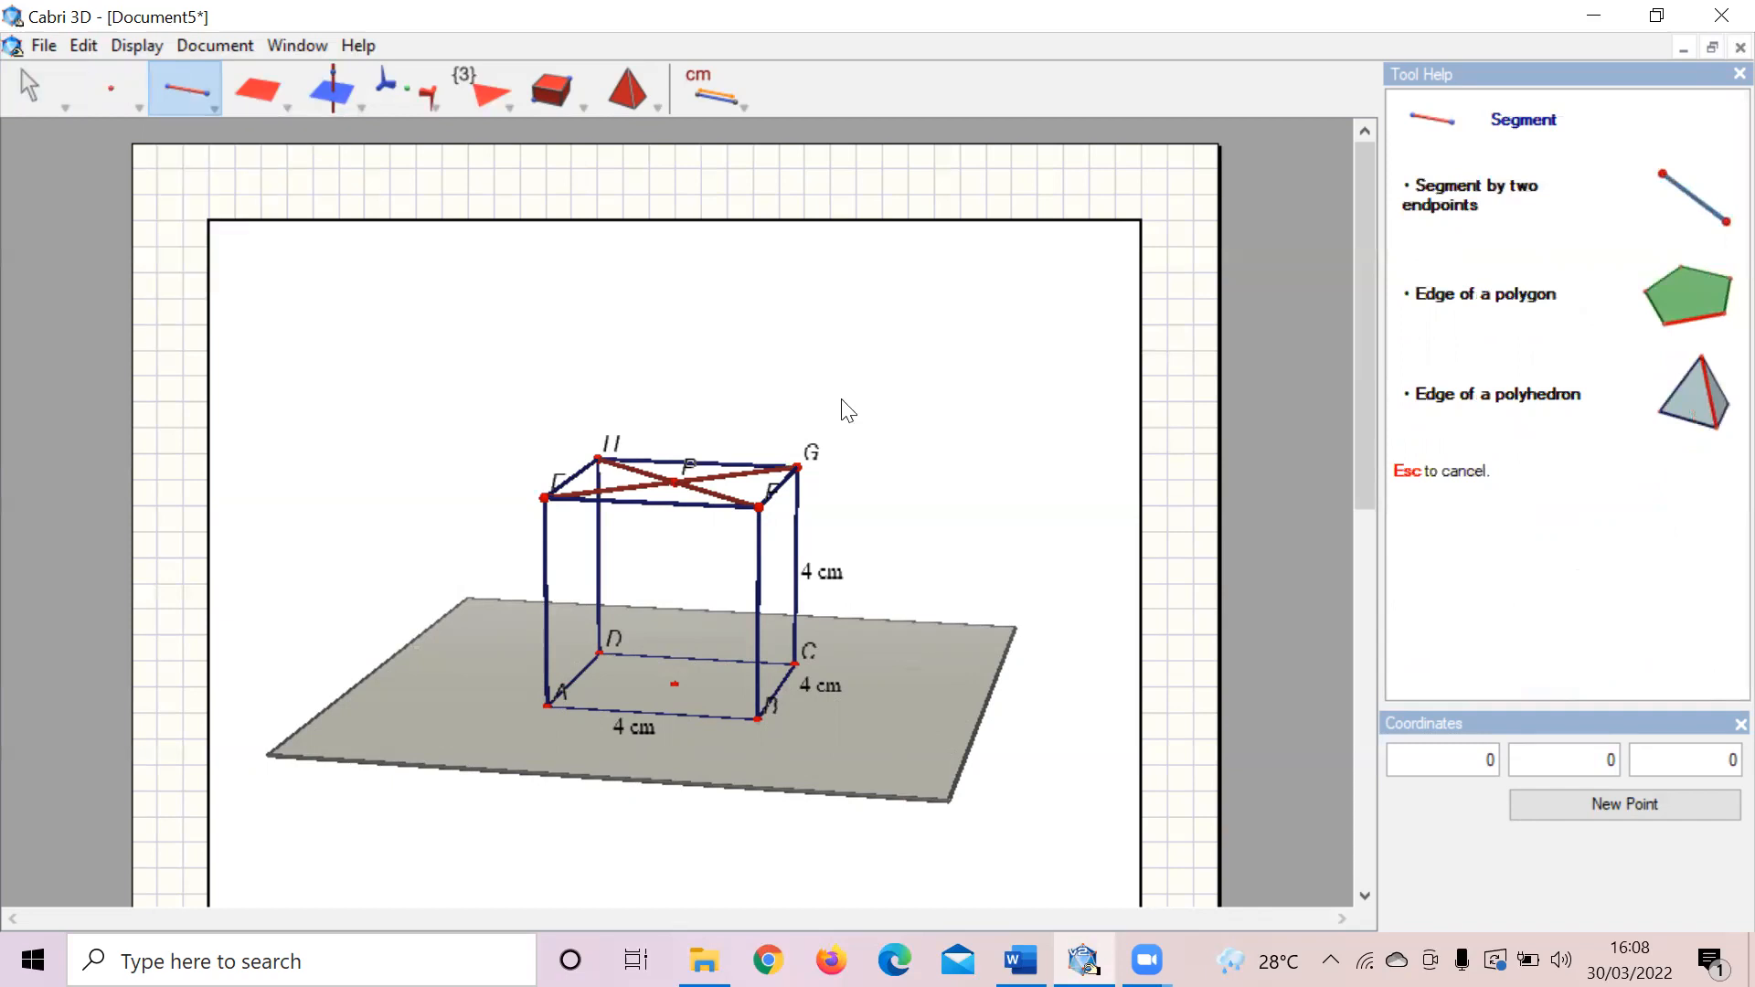
pyautogui.click(677, 478)
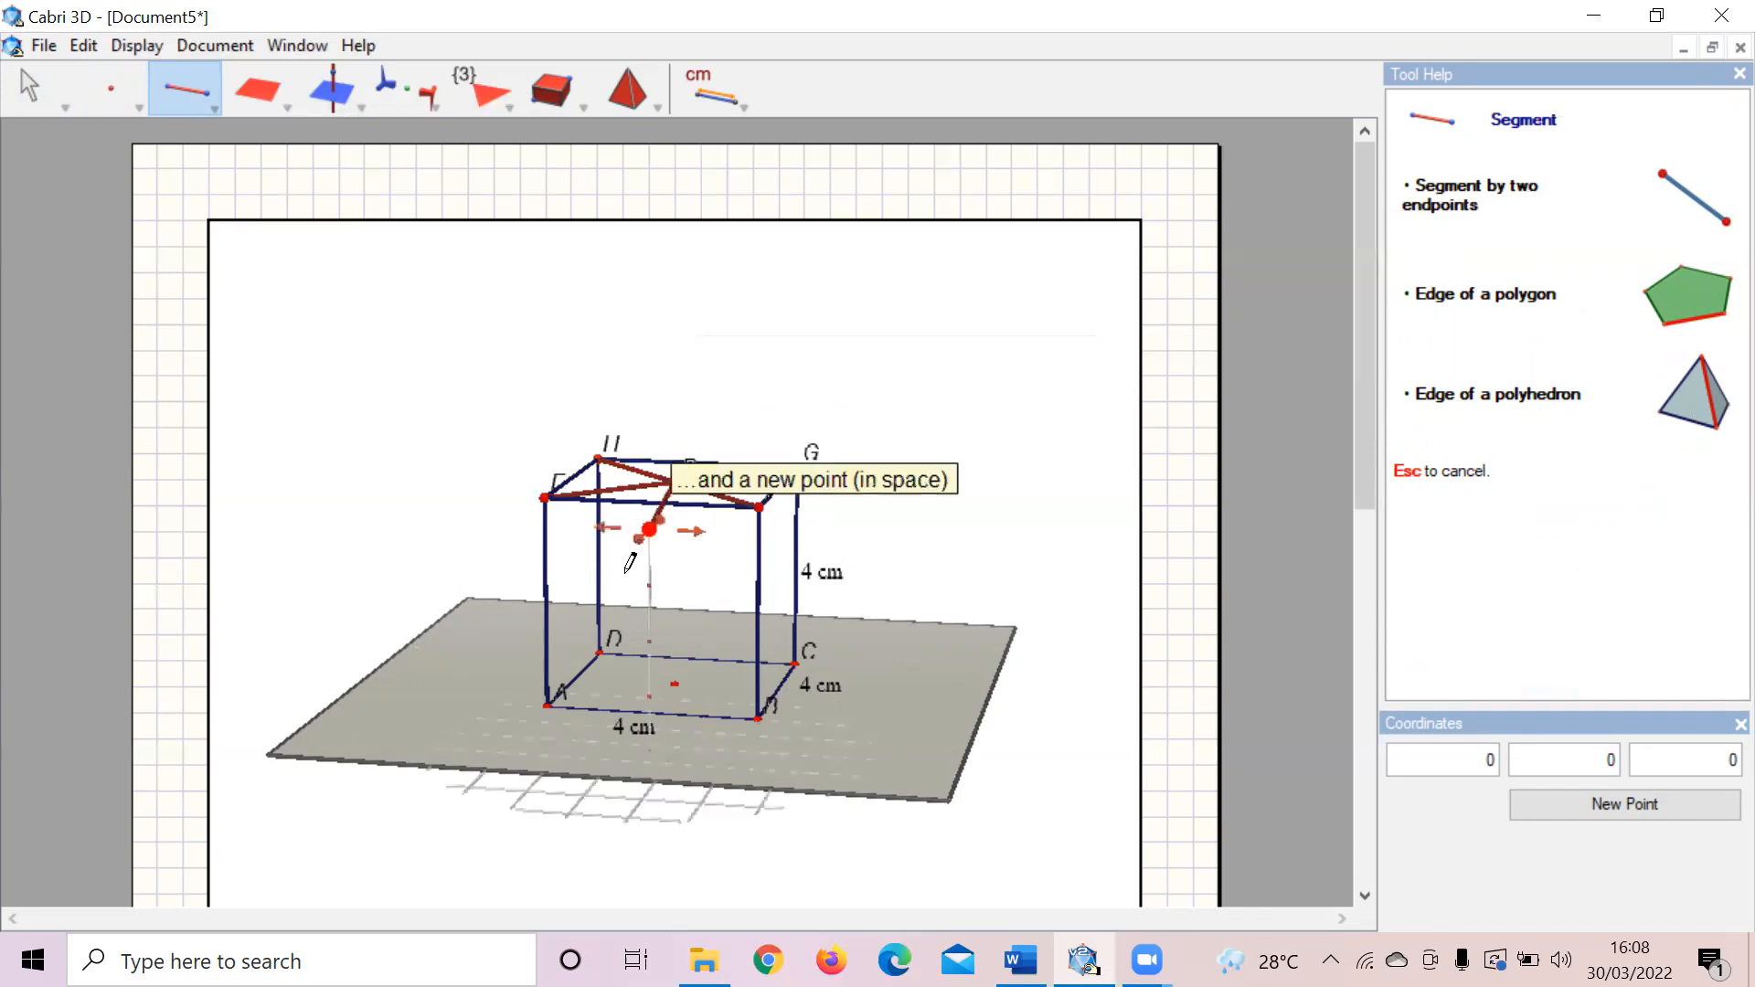
pyautogui.click(551, 705)
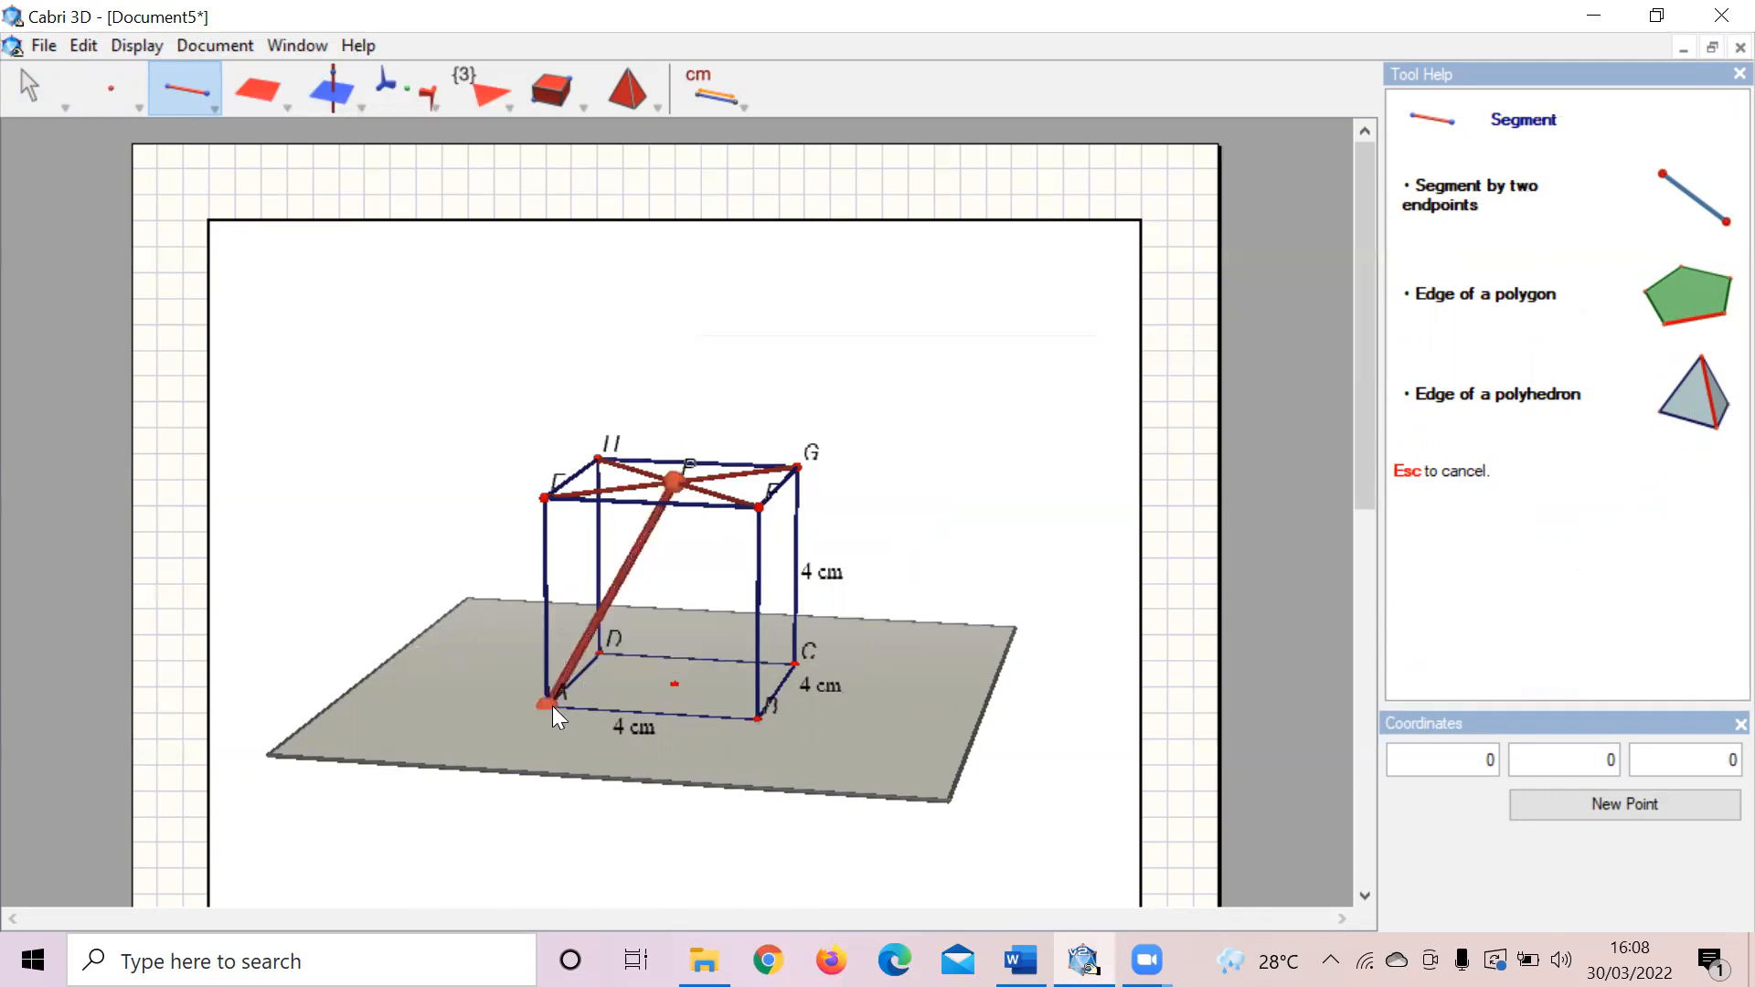
pyautogui.click(28, 102)
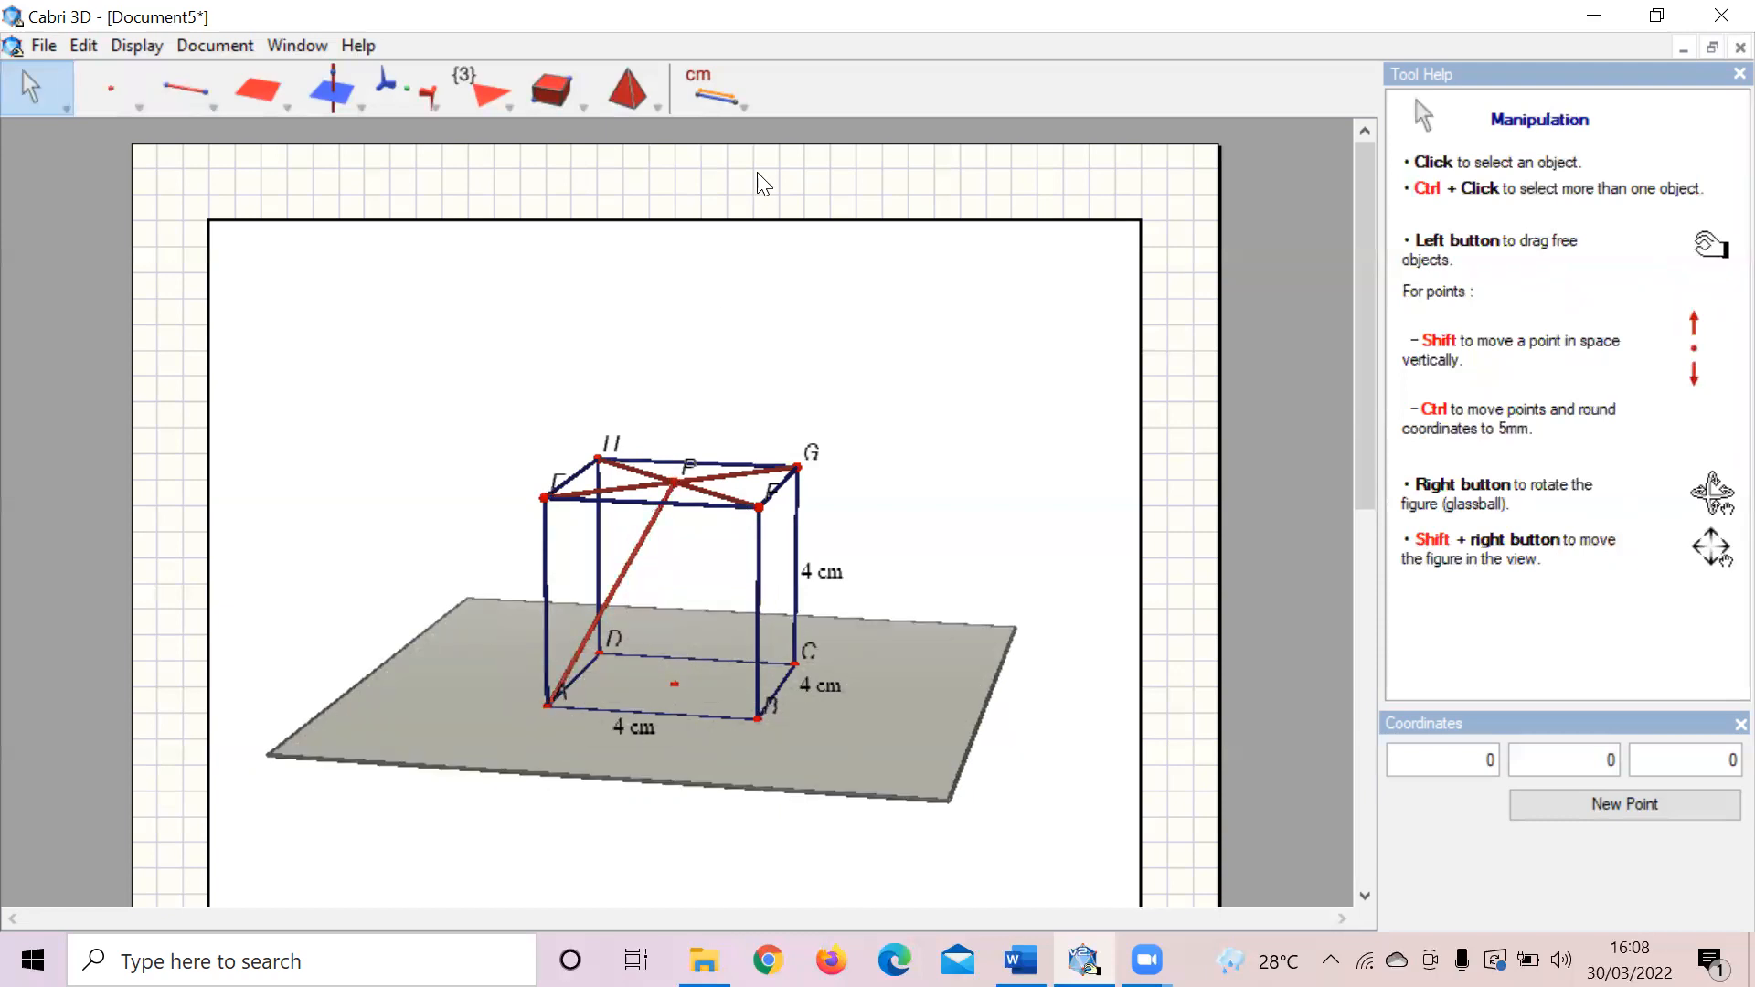
# Step: Add a length measurement to segment PA and move its label clear of the segment, inside the cube
pyautogui.click(721, 110)
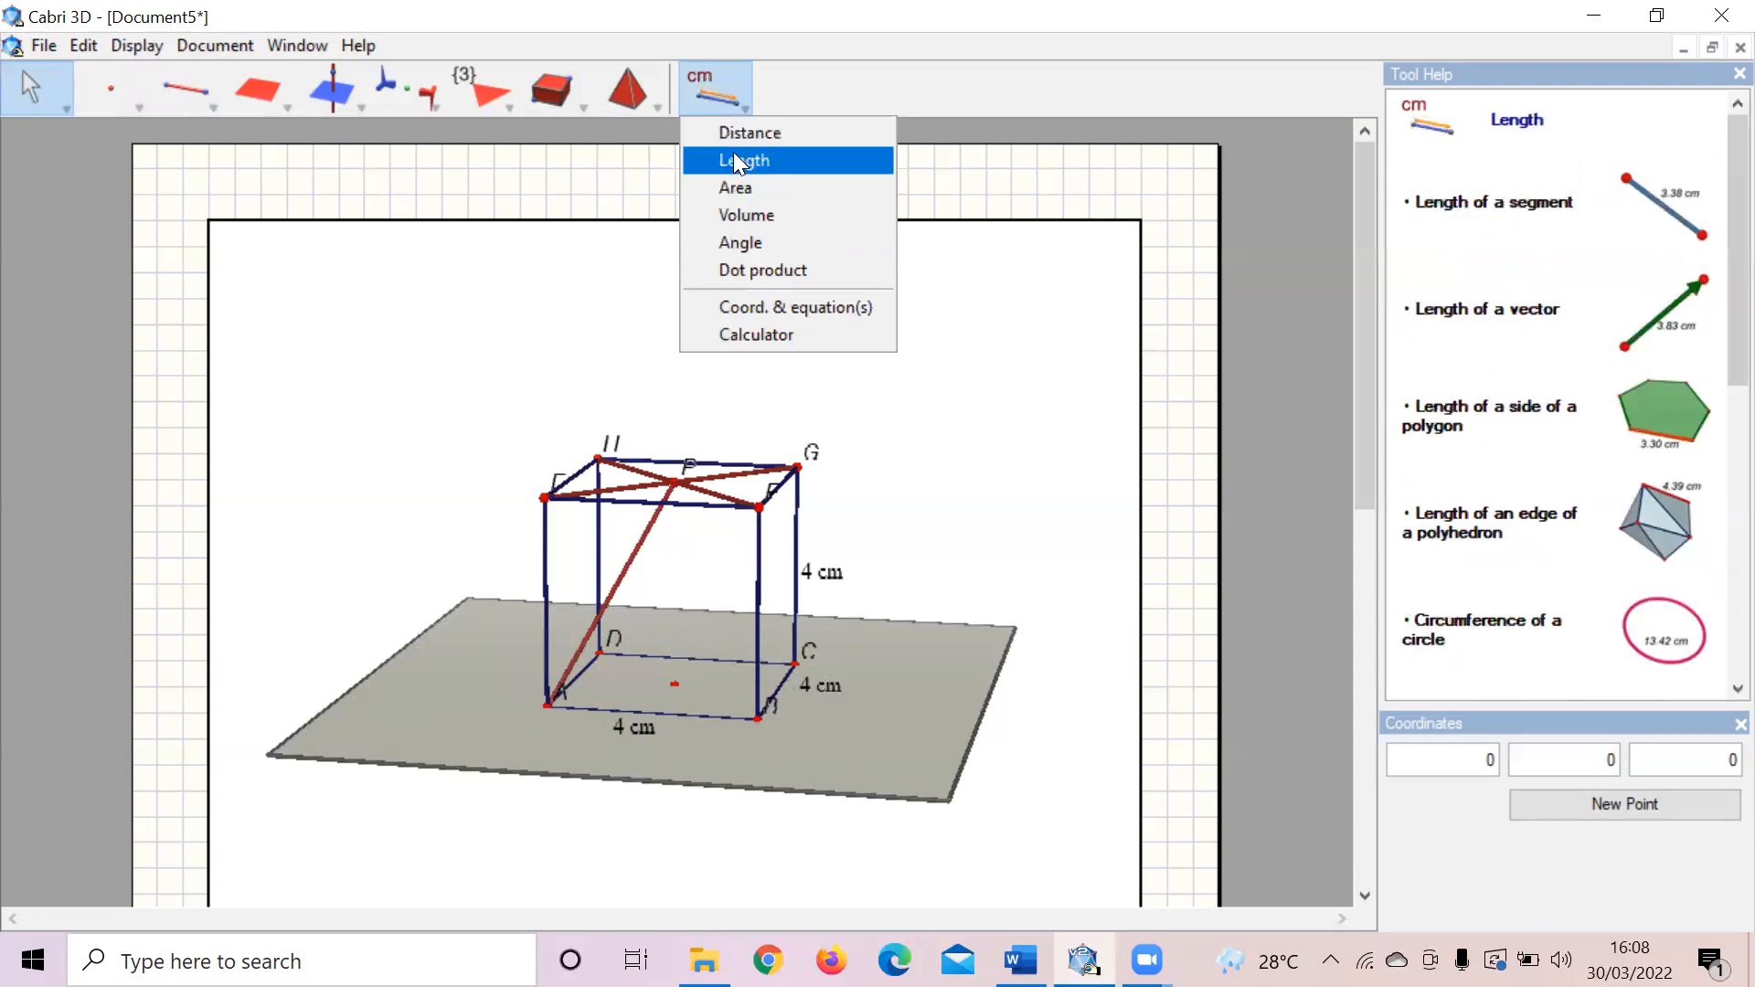
pyautogui.click(734, 151)
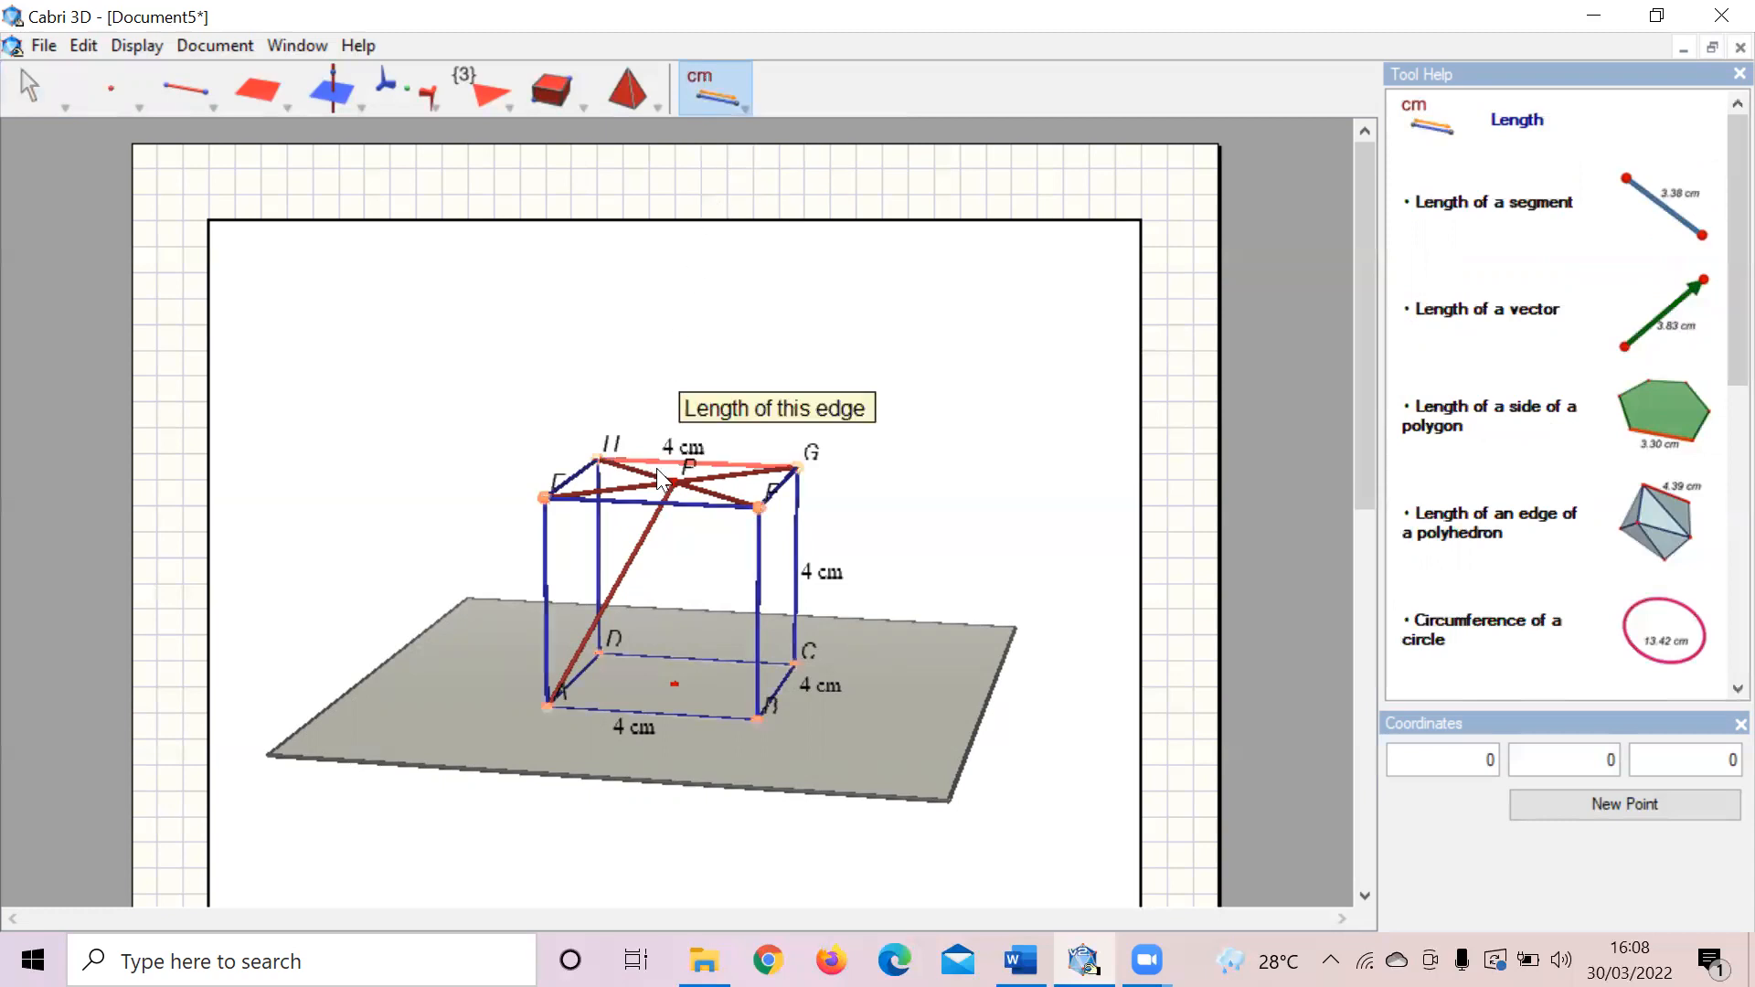
pyautogui.click(634, 559)
pyautogui.moveTo(33, 100); pyautogui.dragTo(37, 123)
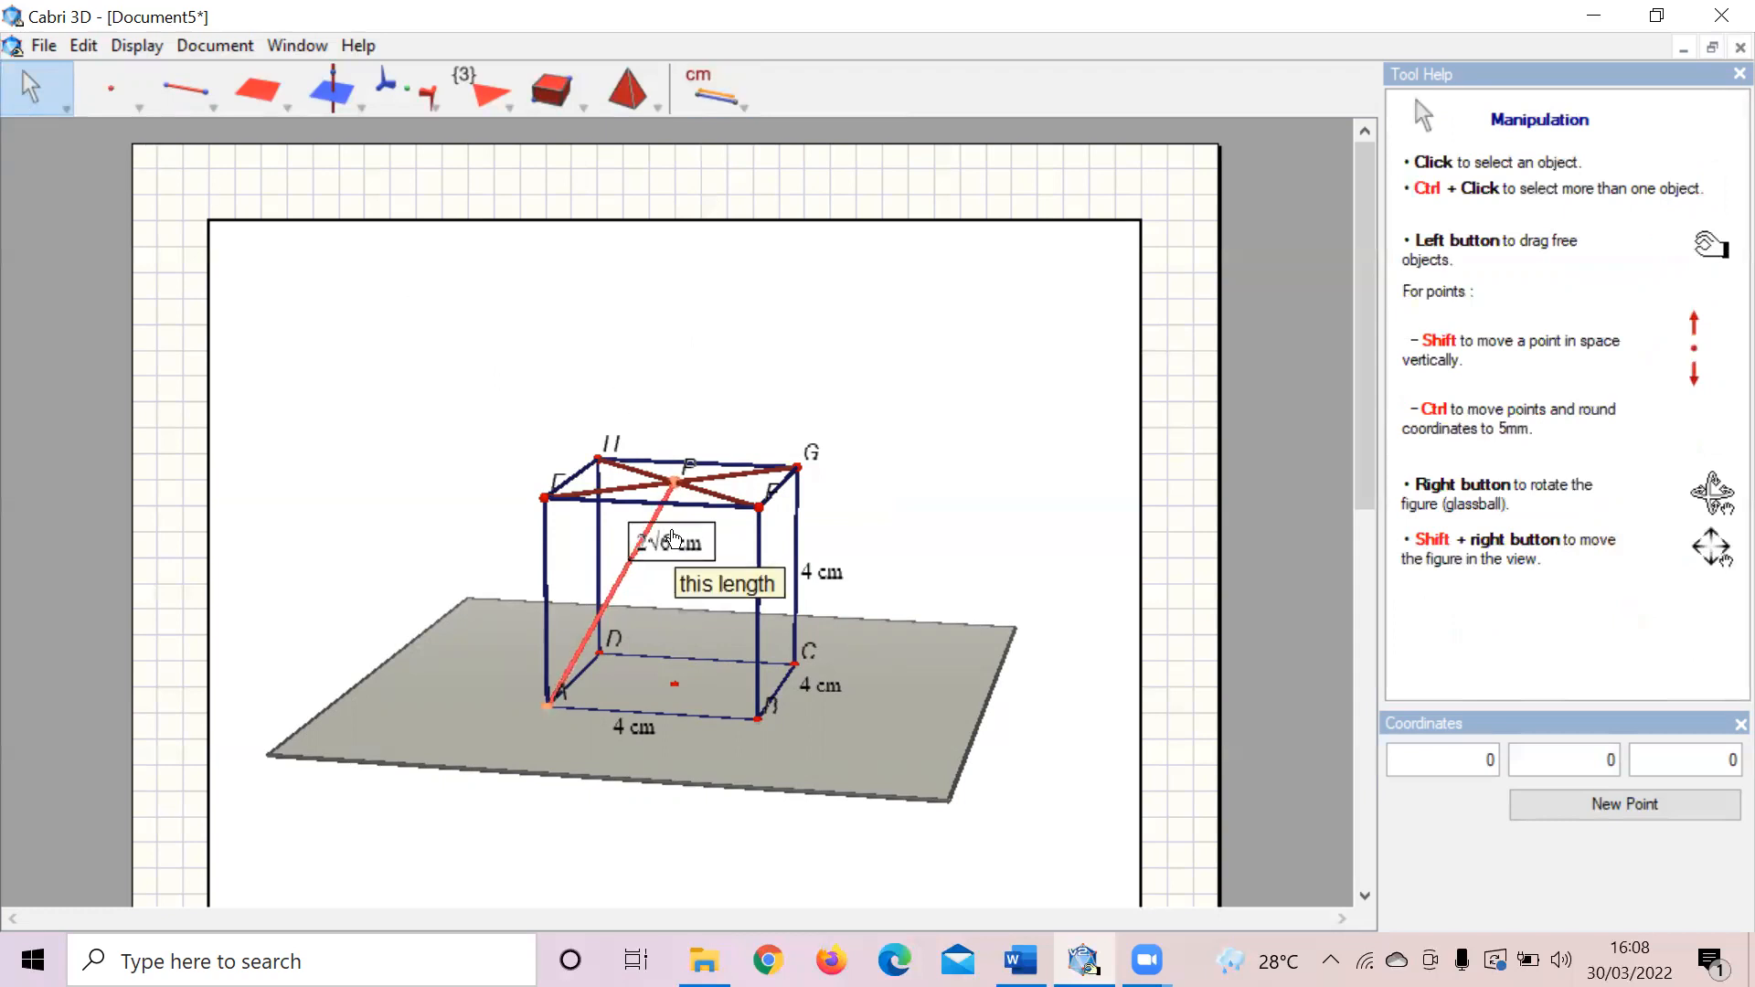
pyautogui.moveTo(672, 540); pyautogui.dragTo(711, 575)
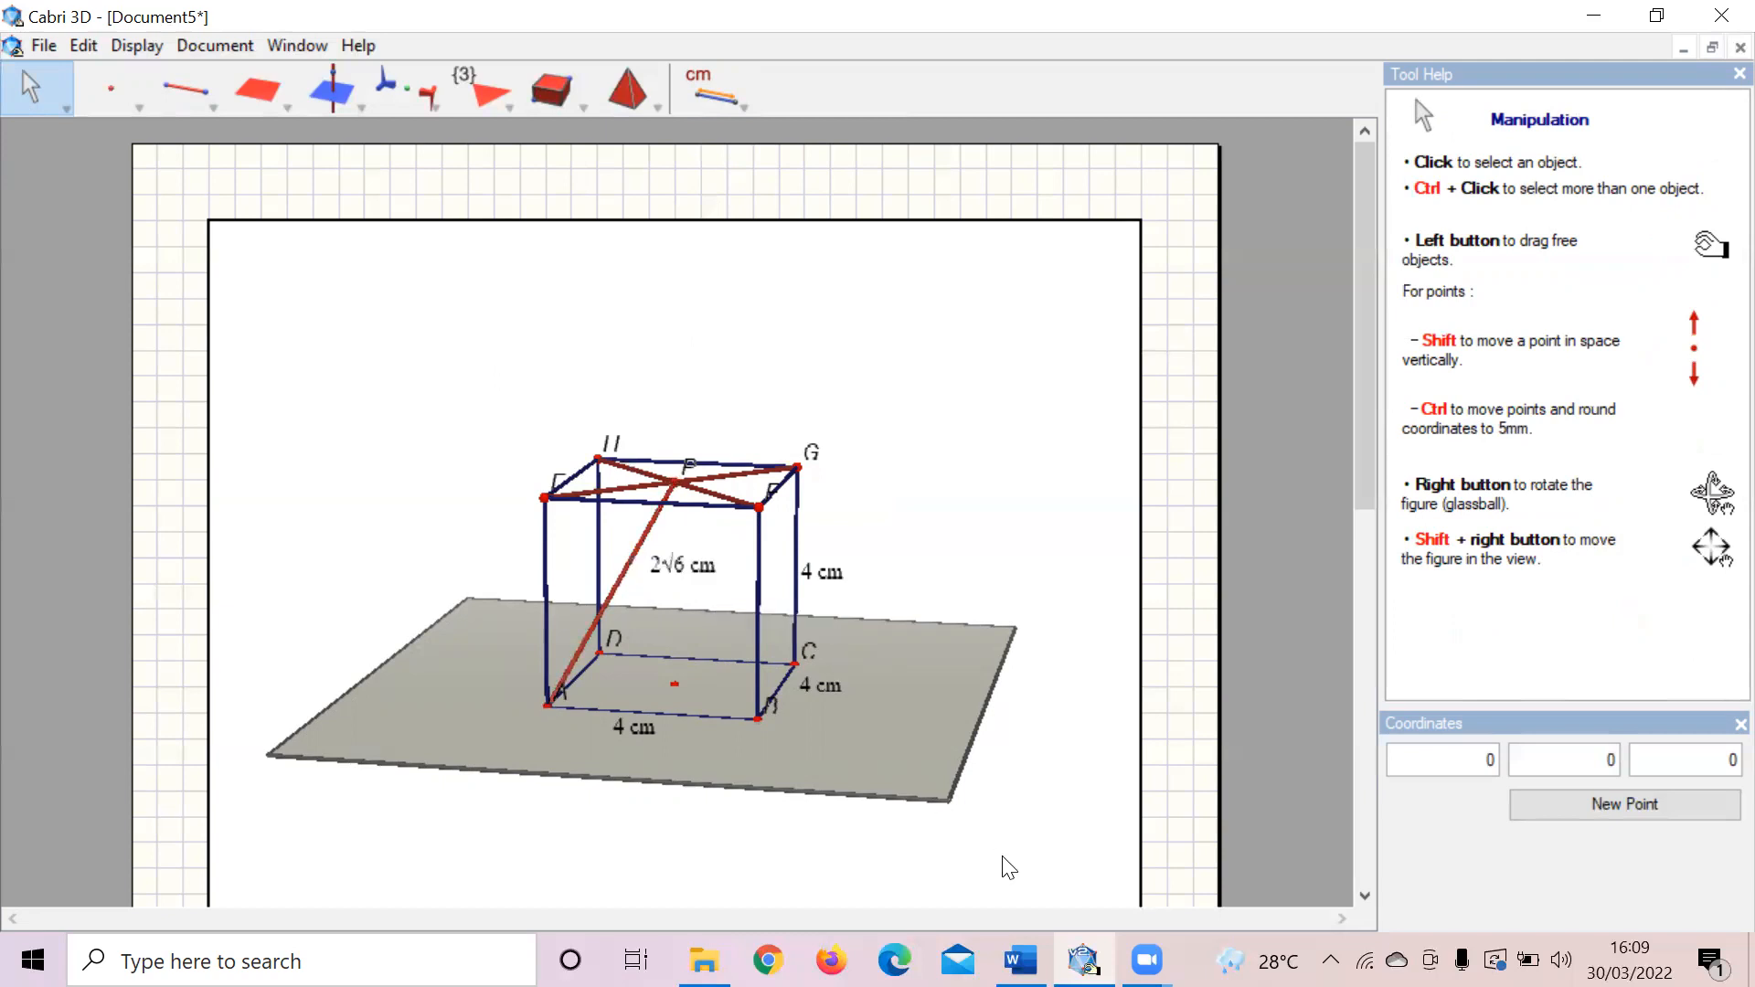
# Step: Review the worked solution for the distance from P to A in Word and compare it with the Cabri 3D figure
pyautogui.moveTo(1020, 958)
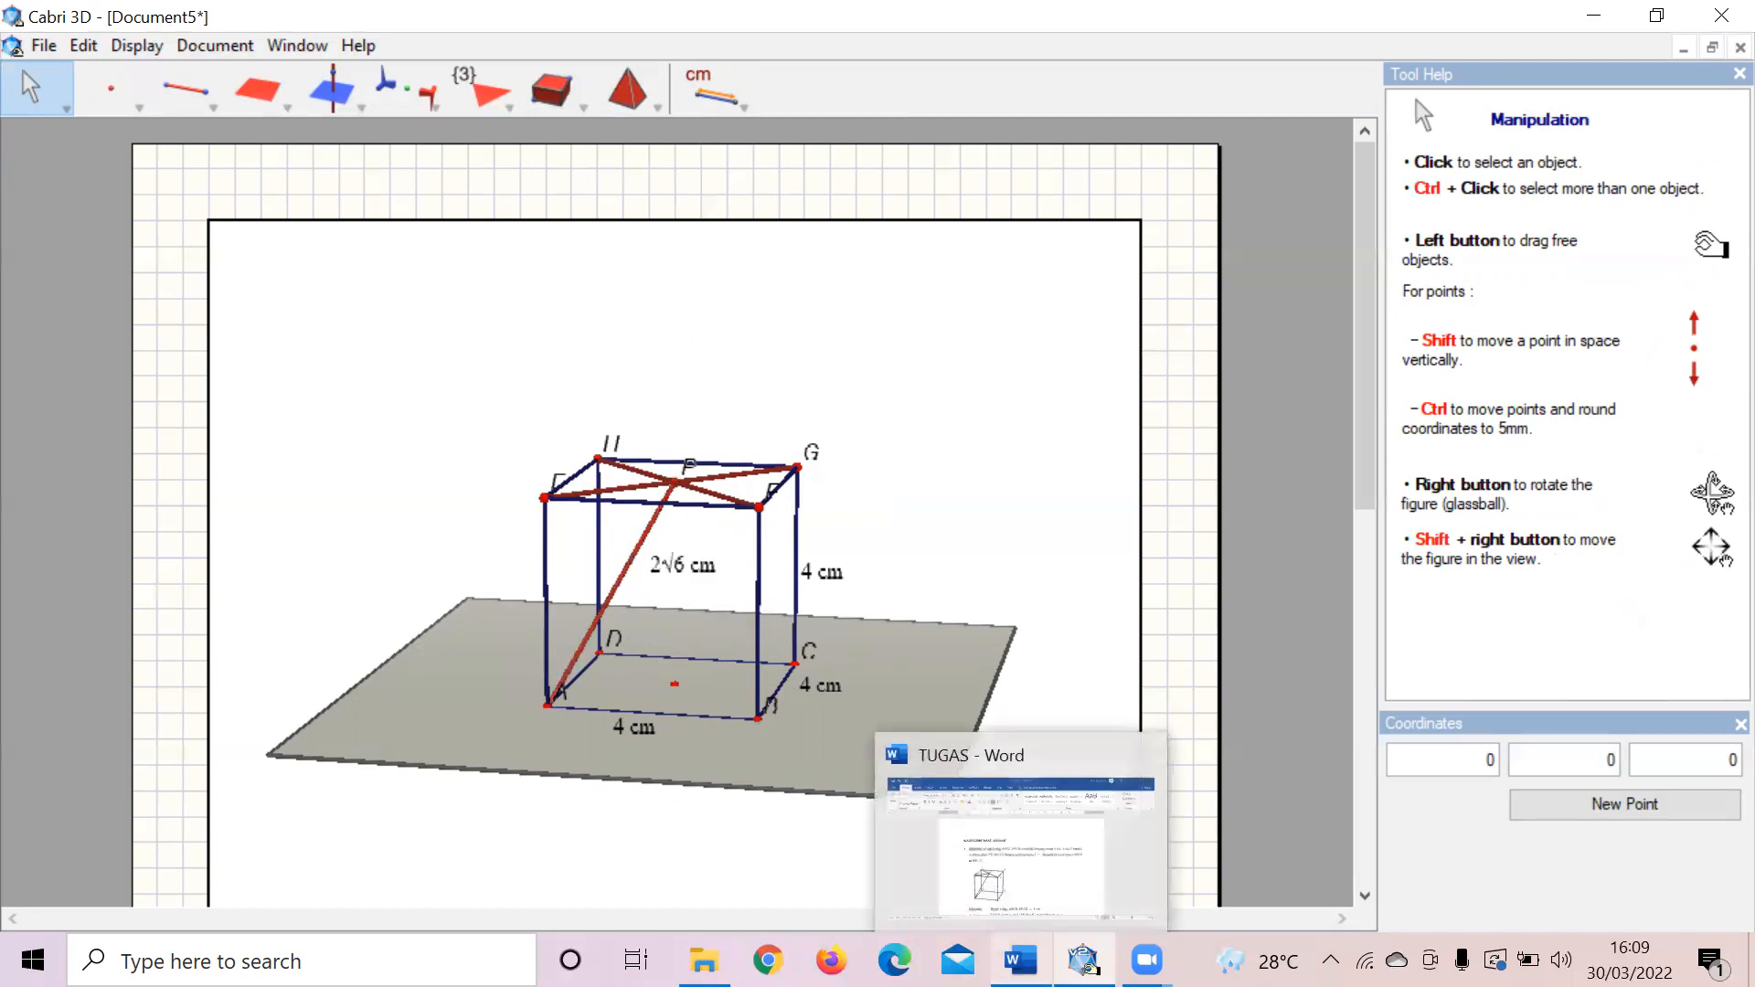
pyautogui.click(1019, 905)
pyautogui.scroll(-5, 1012, 897)
pyautogui.scroll(-8, 1012, 897)
pyautogui.press('Down')
pyautogui.press('Down')
pyautogui.press('Down')
pyautogui.press('Down')
pyautogui.press('Down')
pyautogui.press('Down')
pyautogui.press('Down')
pyautogui.press('Down')
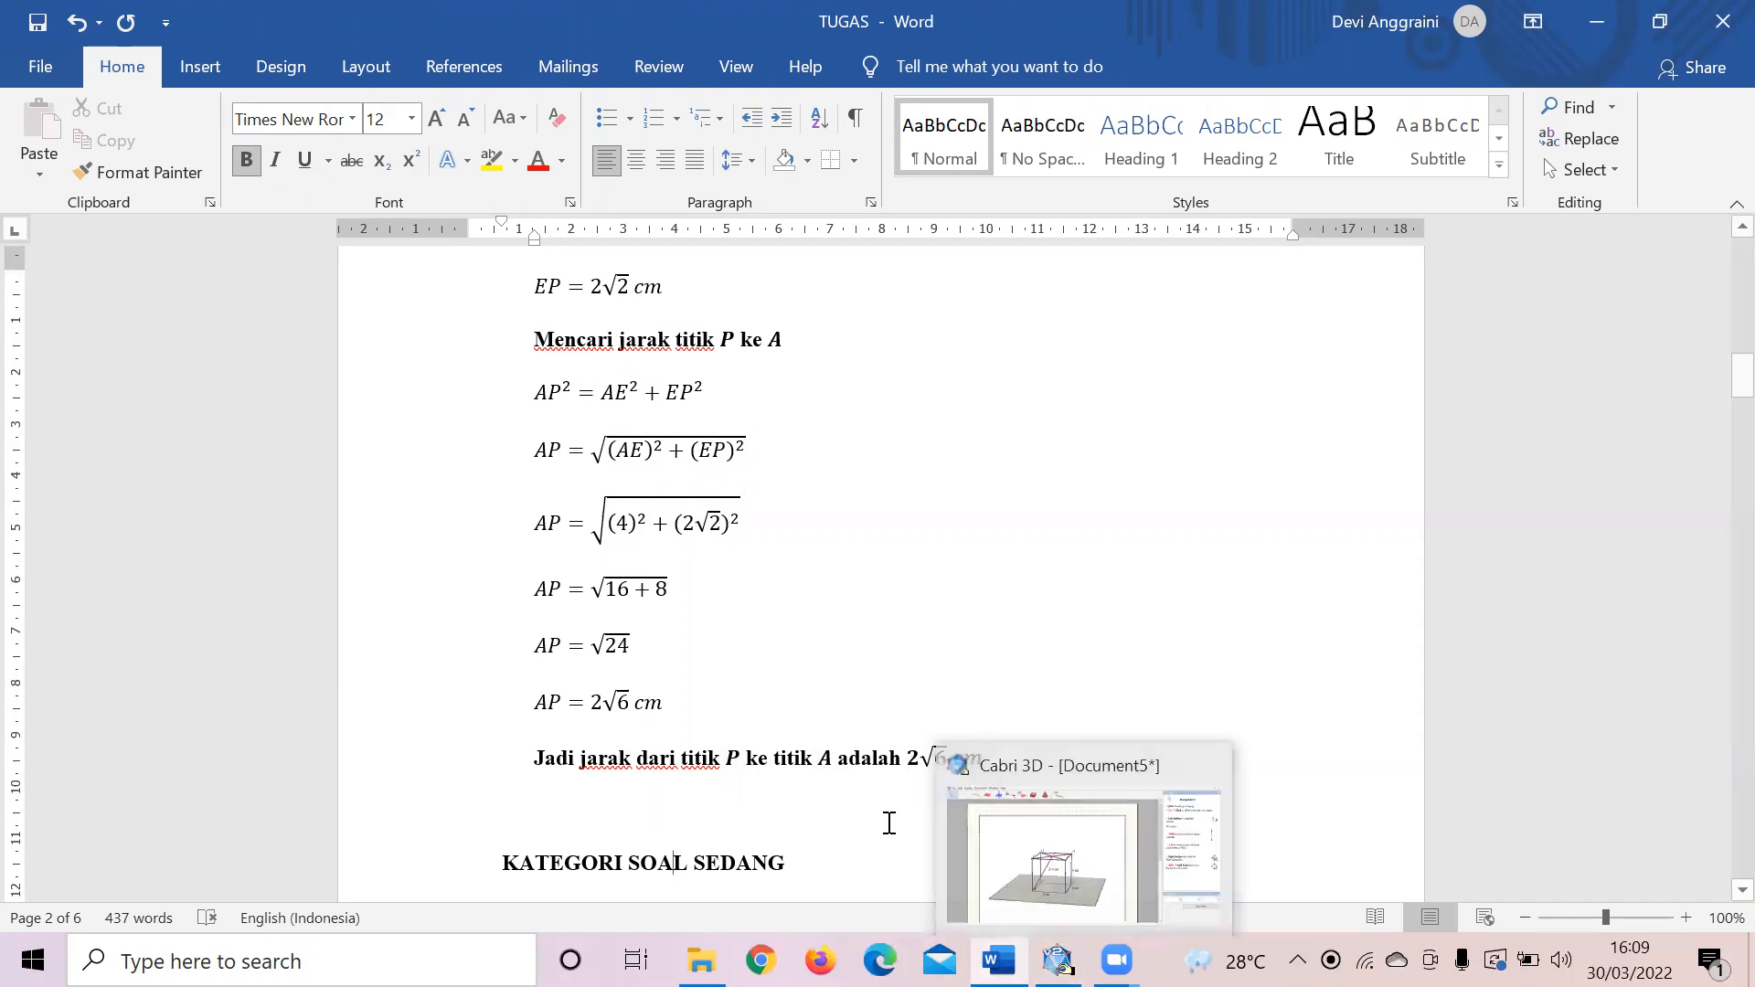
pyautogui.click(1058, 960)
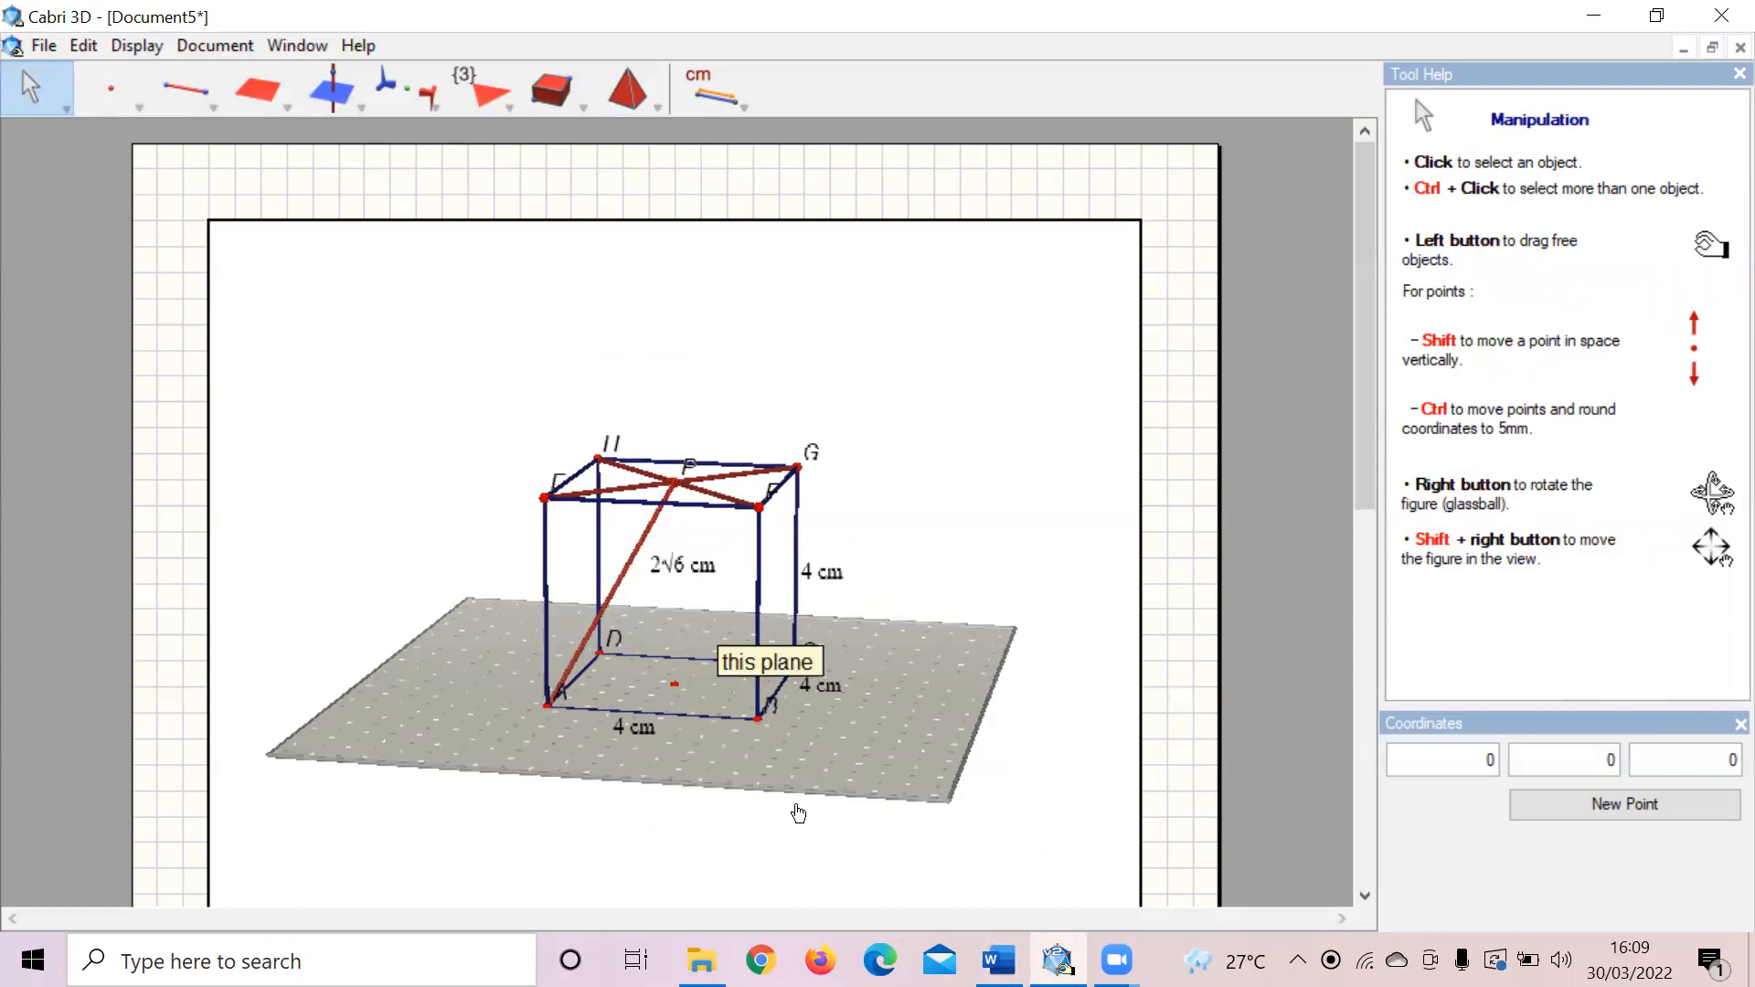
# Step: Switch back to Word and read problem 2 on the angle between line AH and plane BDHF
pyautogui.click(1000, 960)
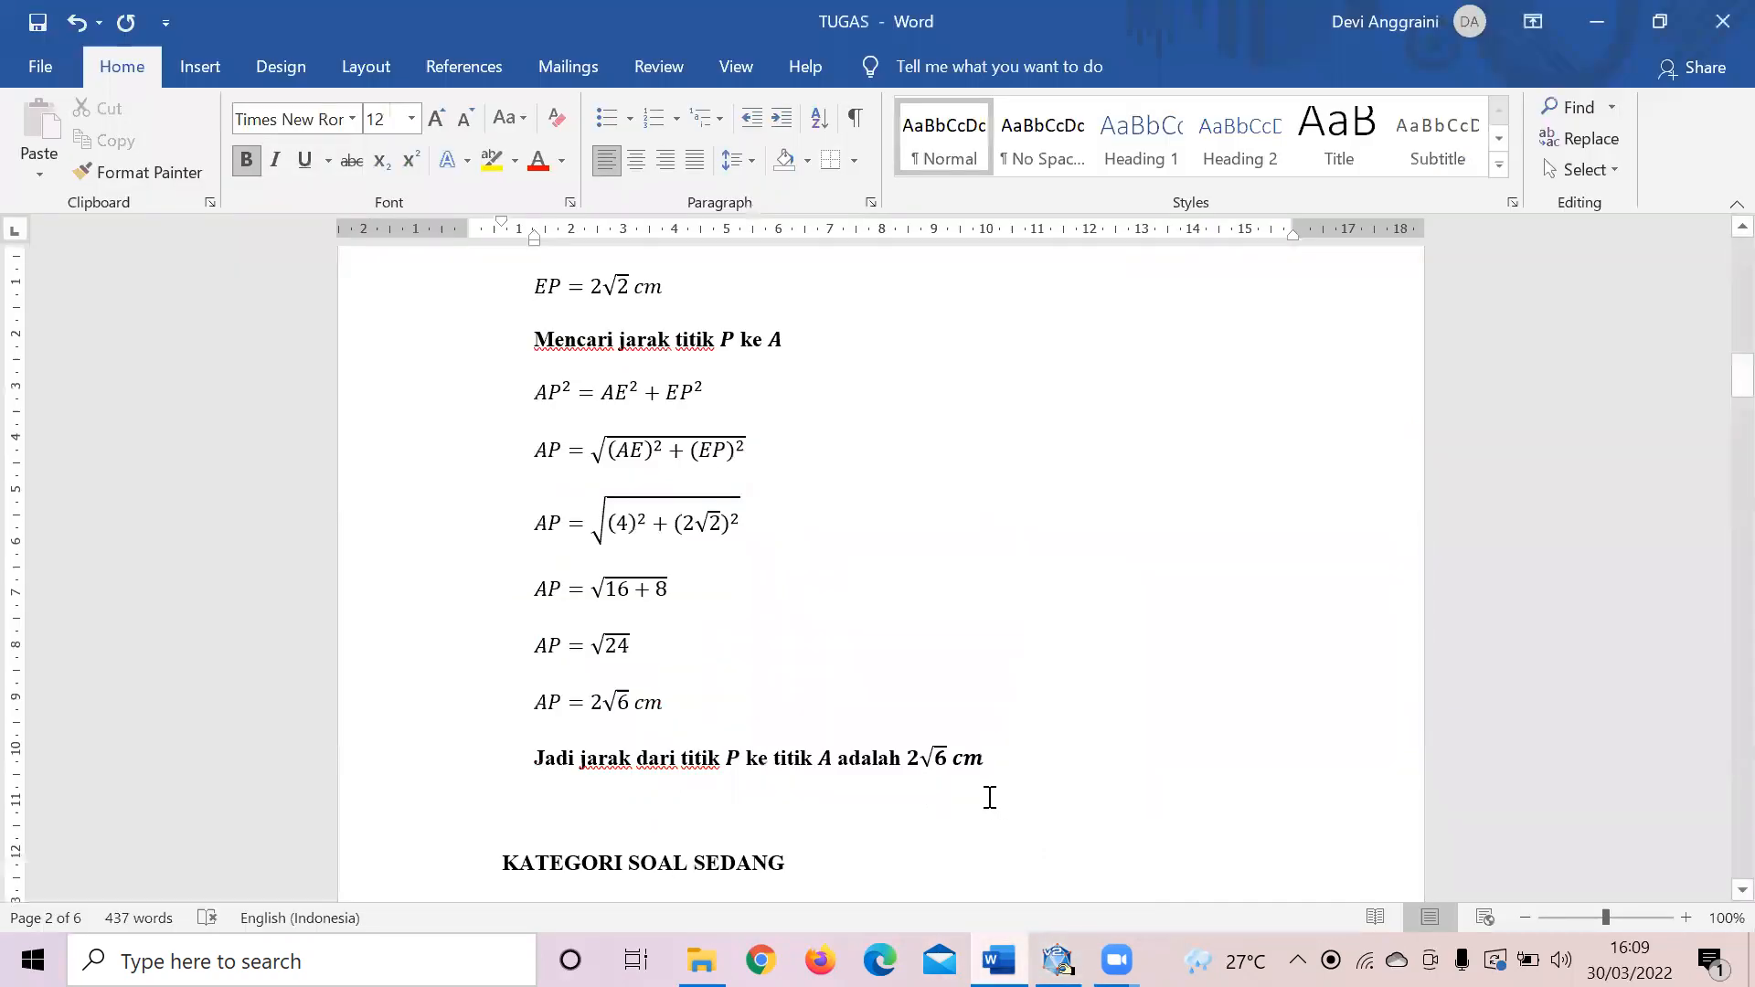
pyautogui.scroll(-2, 990, 797)
pyautogui.hotkey('ctrl', 'v')
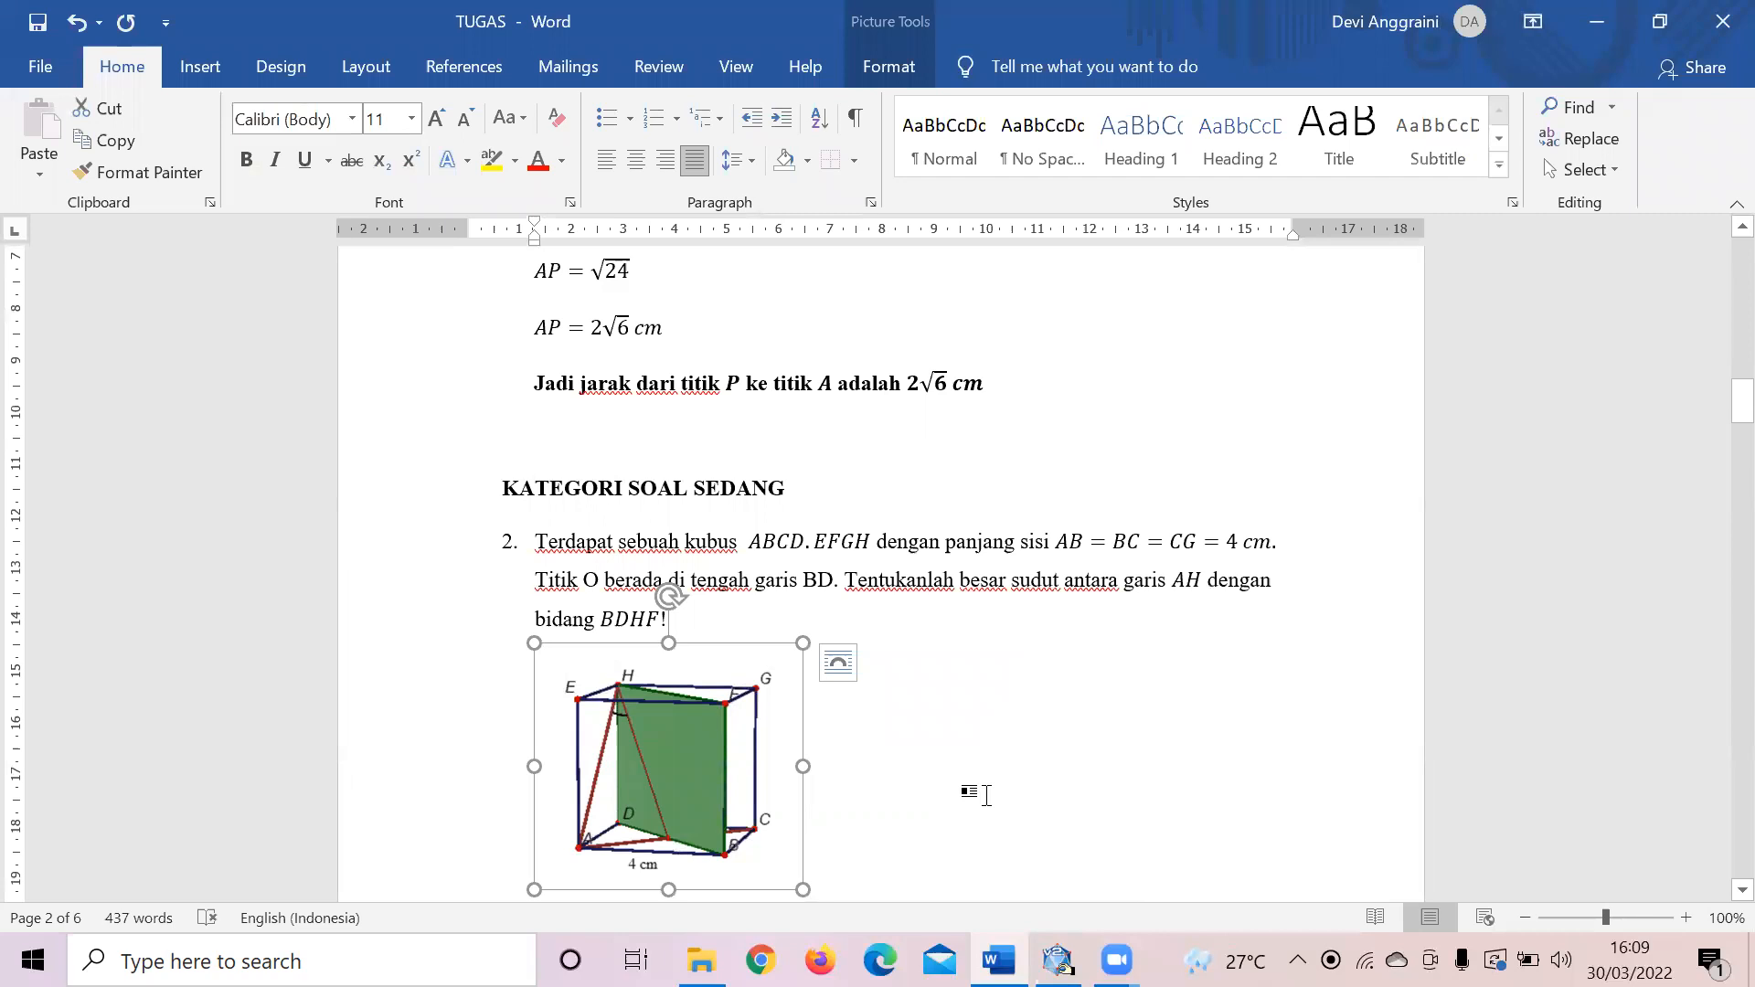
pyautogui.click(949, 572)
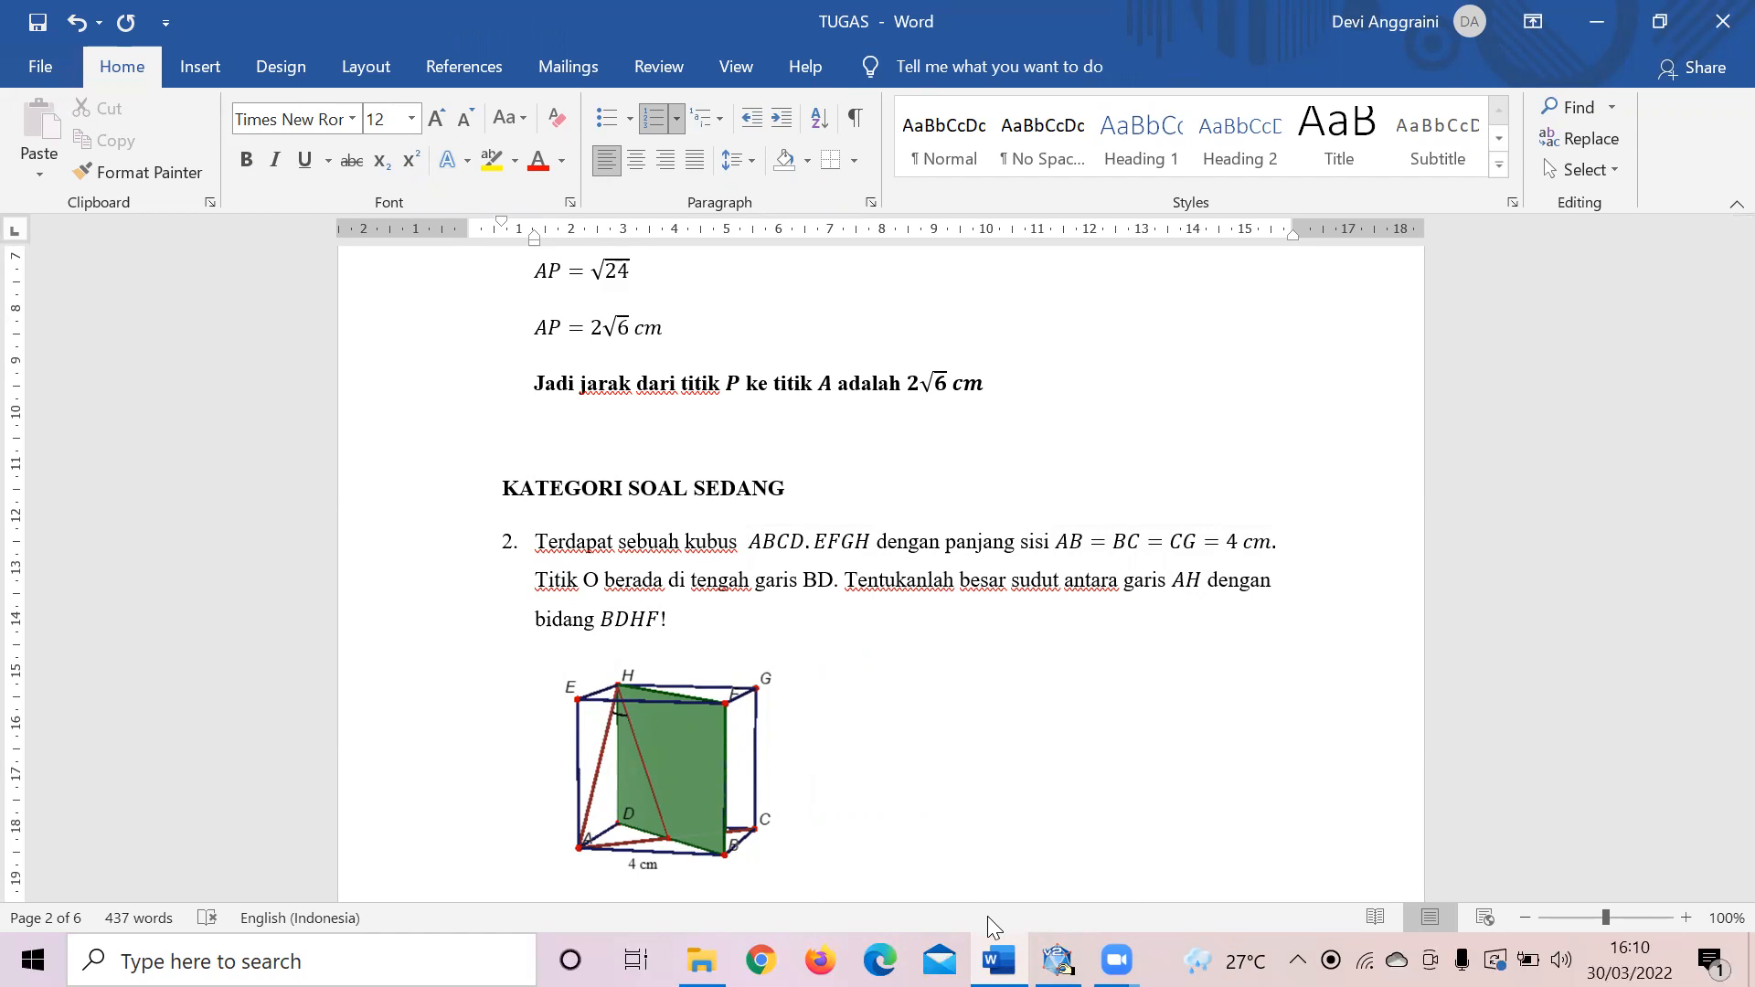
# Step: Switch to Cabri 3D and create a new document from the Natural no vectors (A4) template
pyautogui.click(1058, 960)
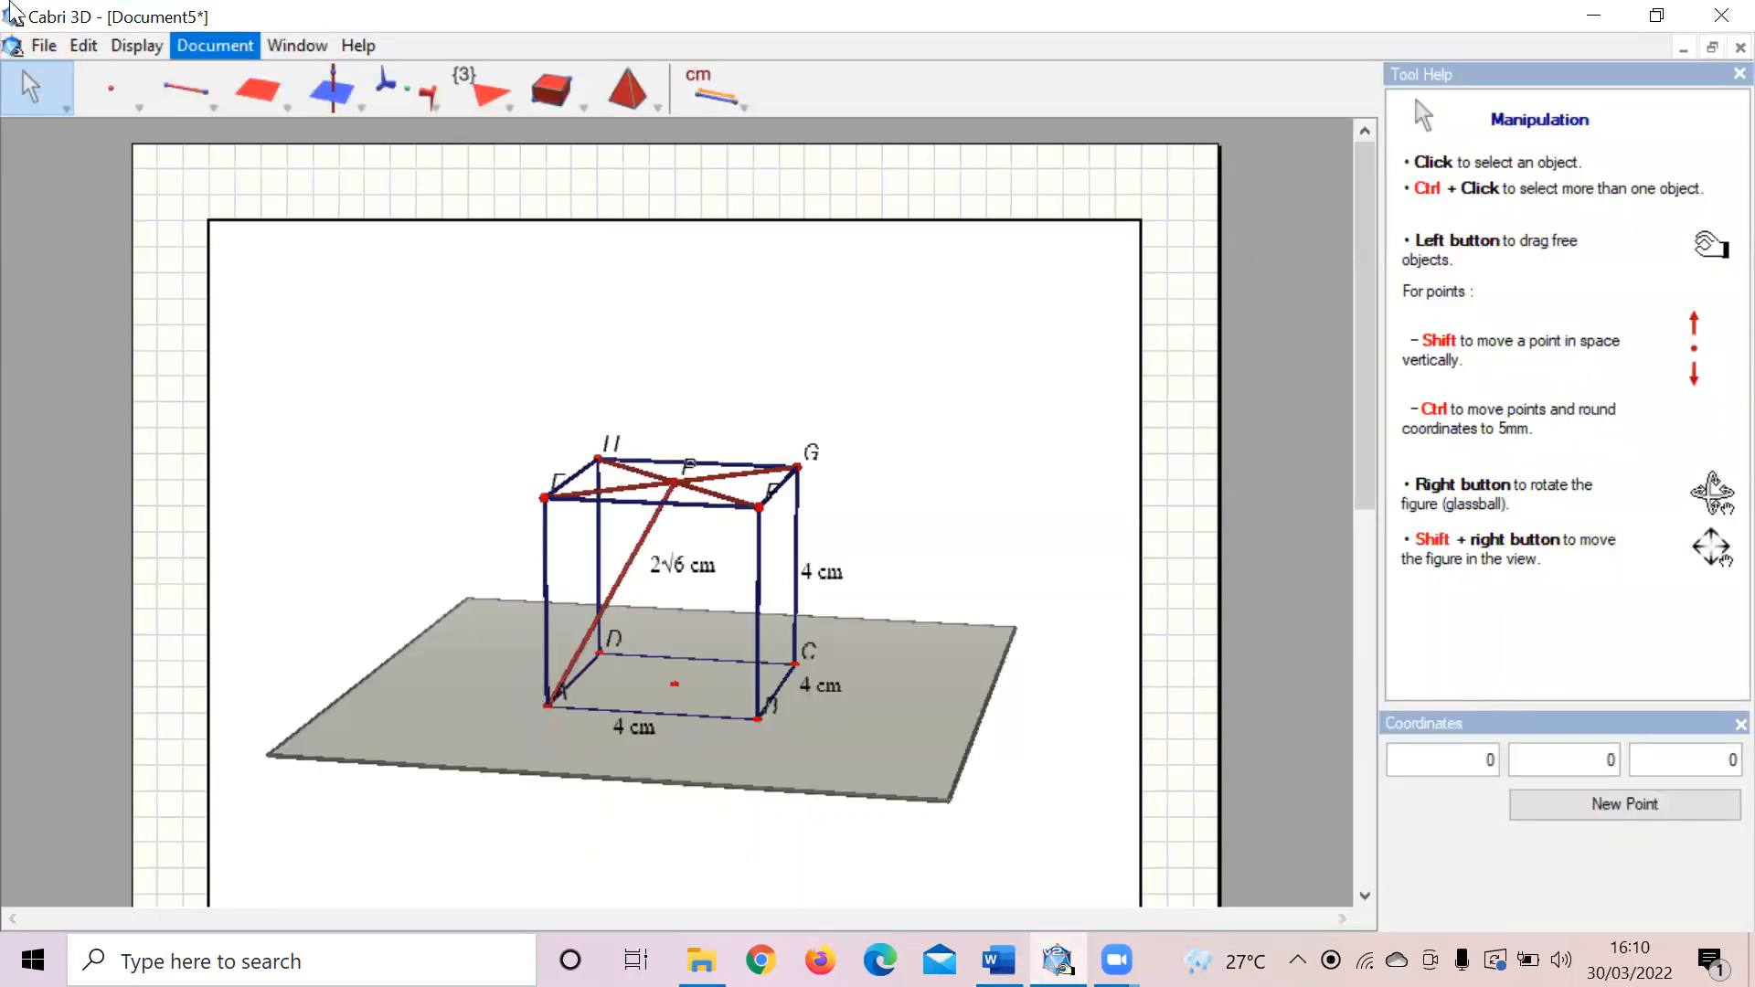
pyautogui.click(44, 46)
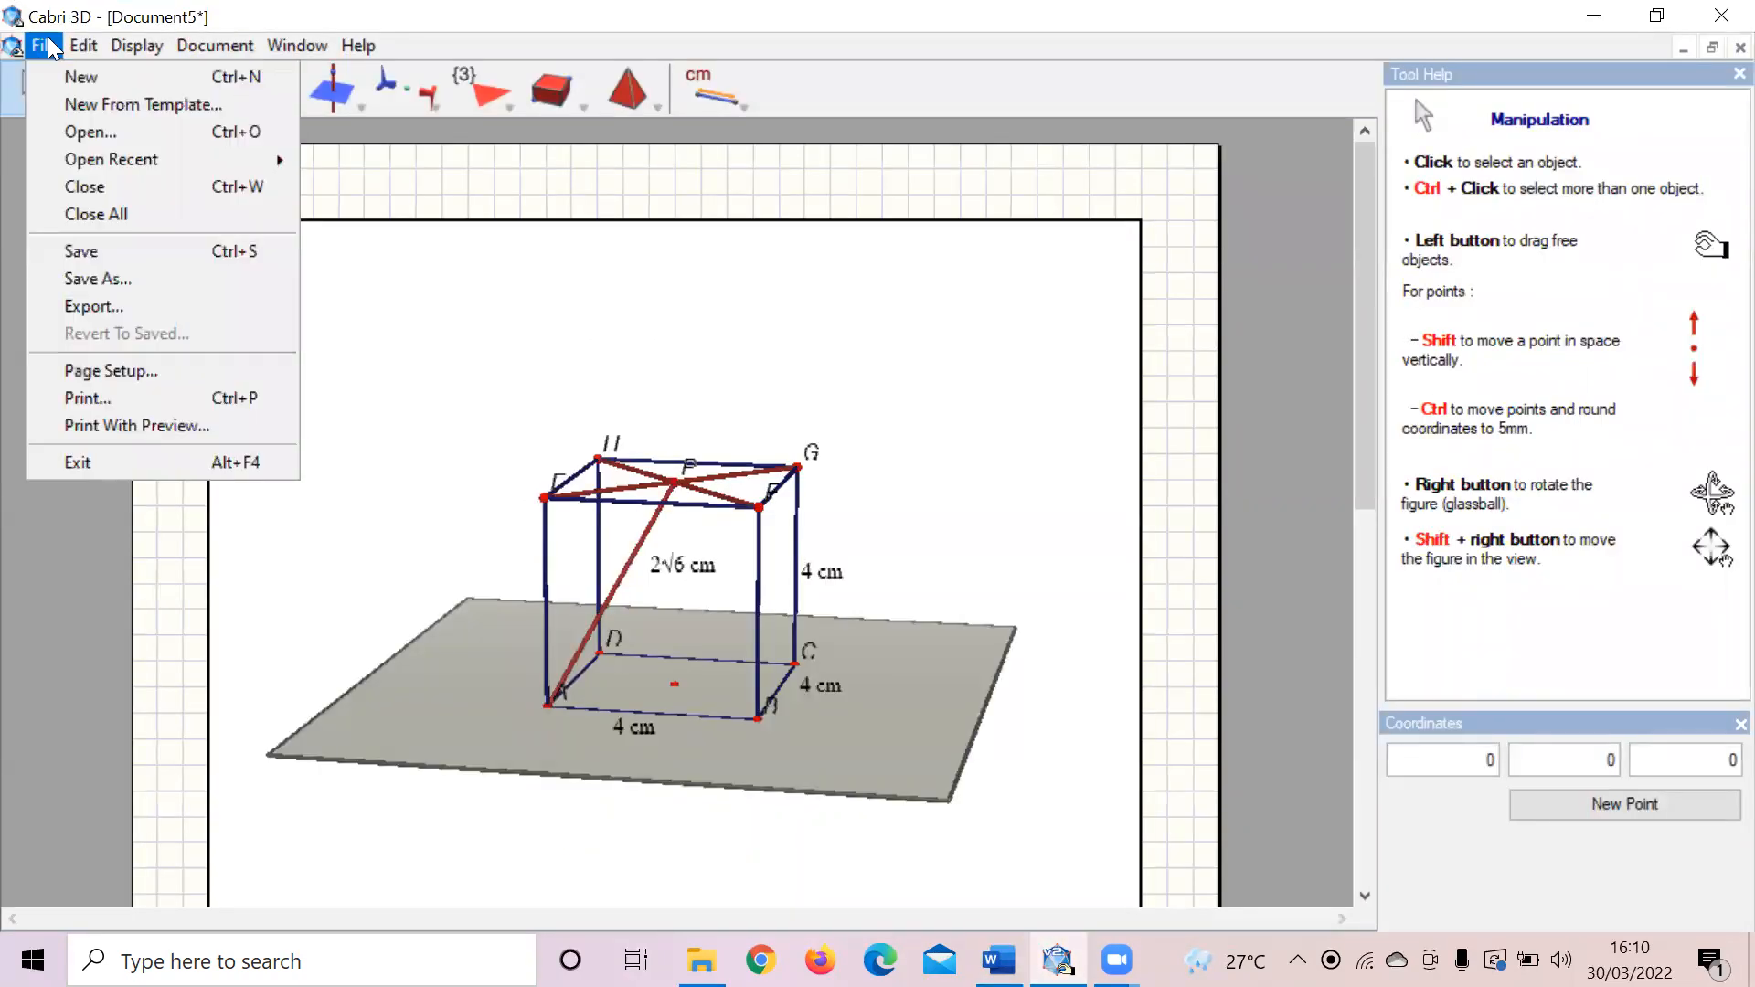
pyautogui.click(84, 99)
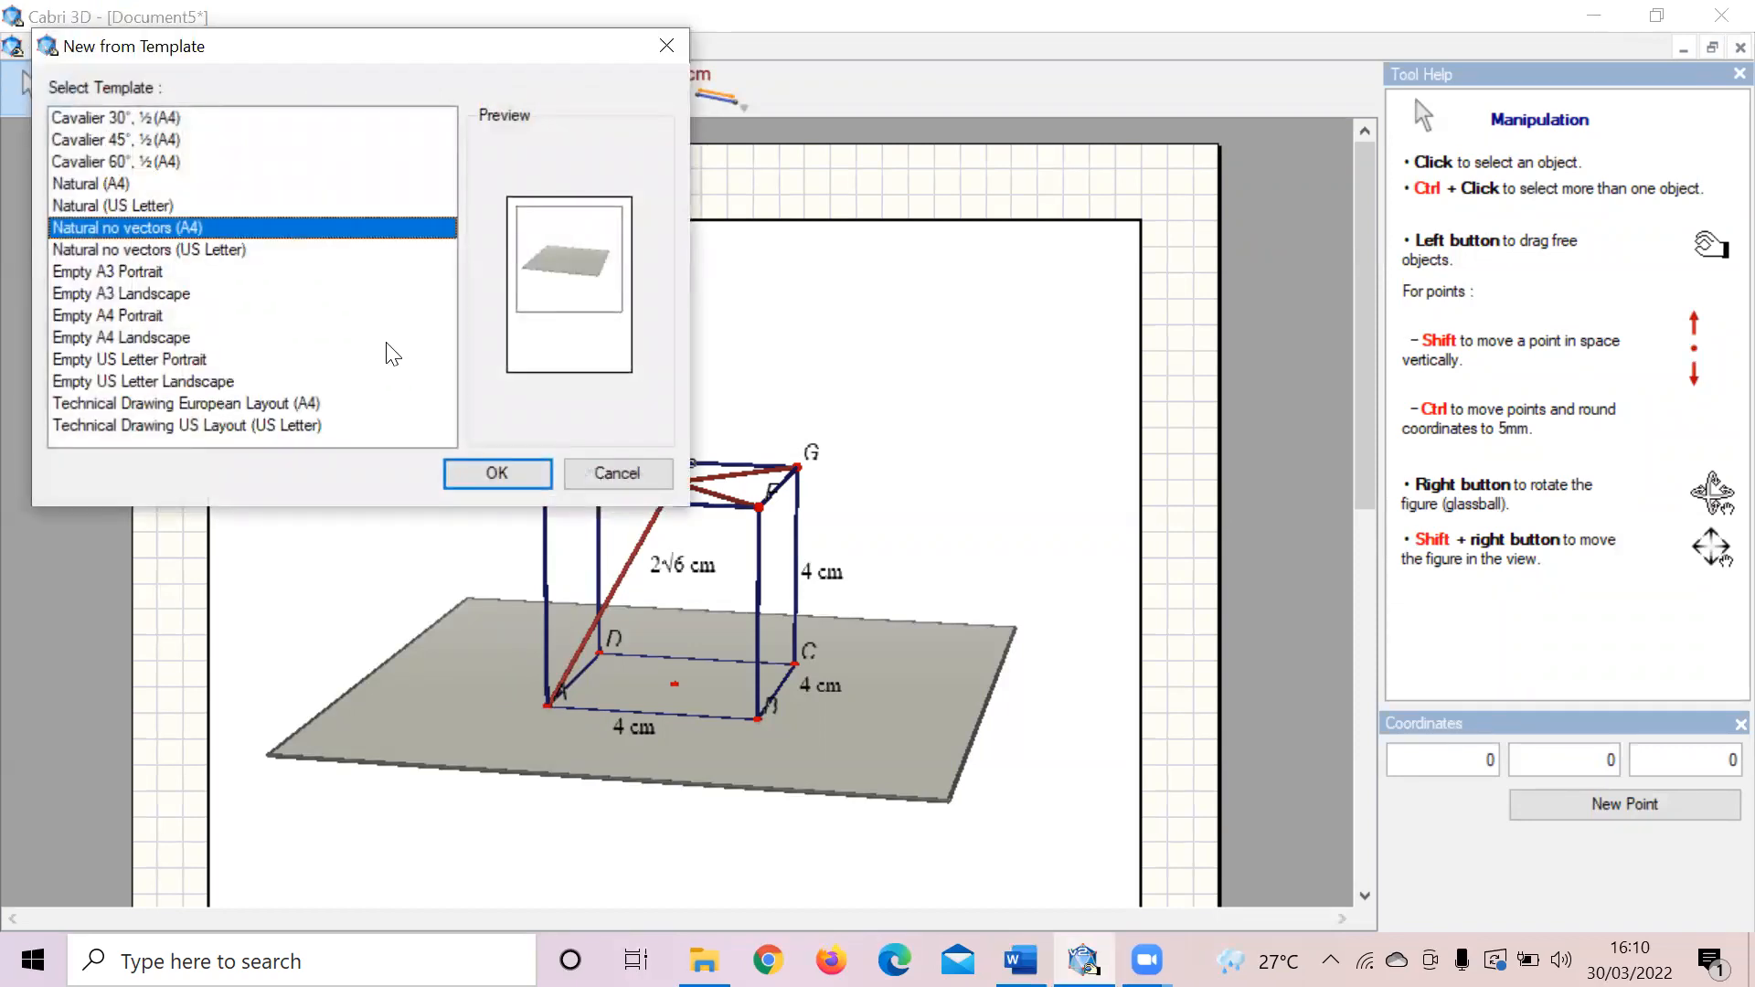
pyautogui.click(486, 481)
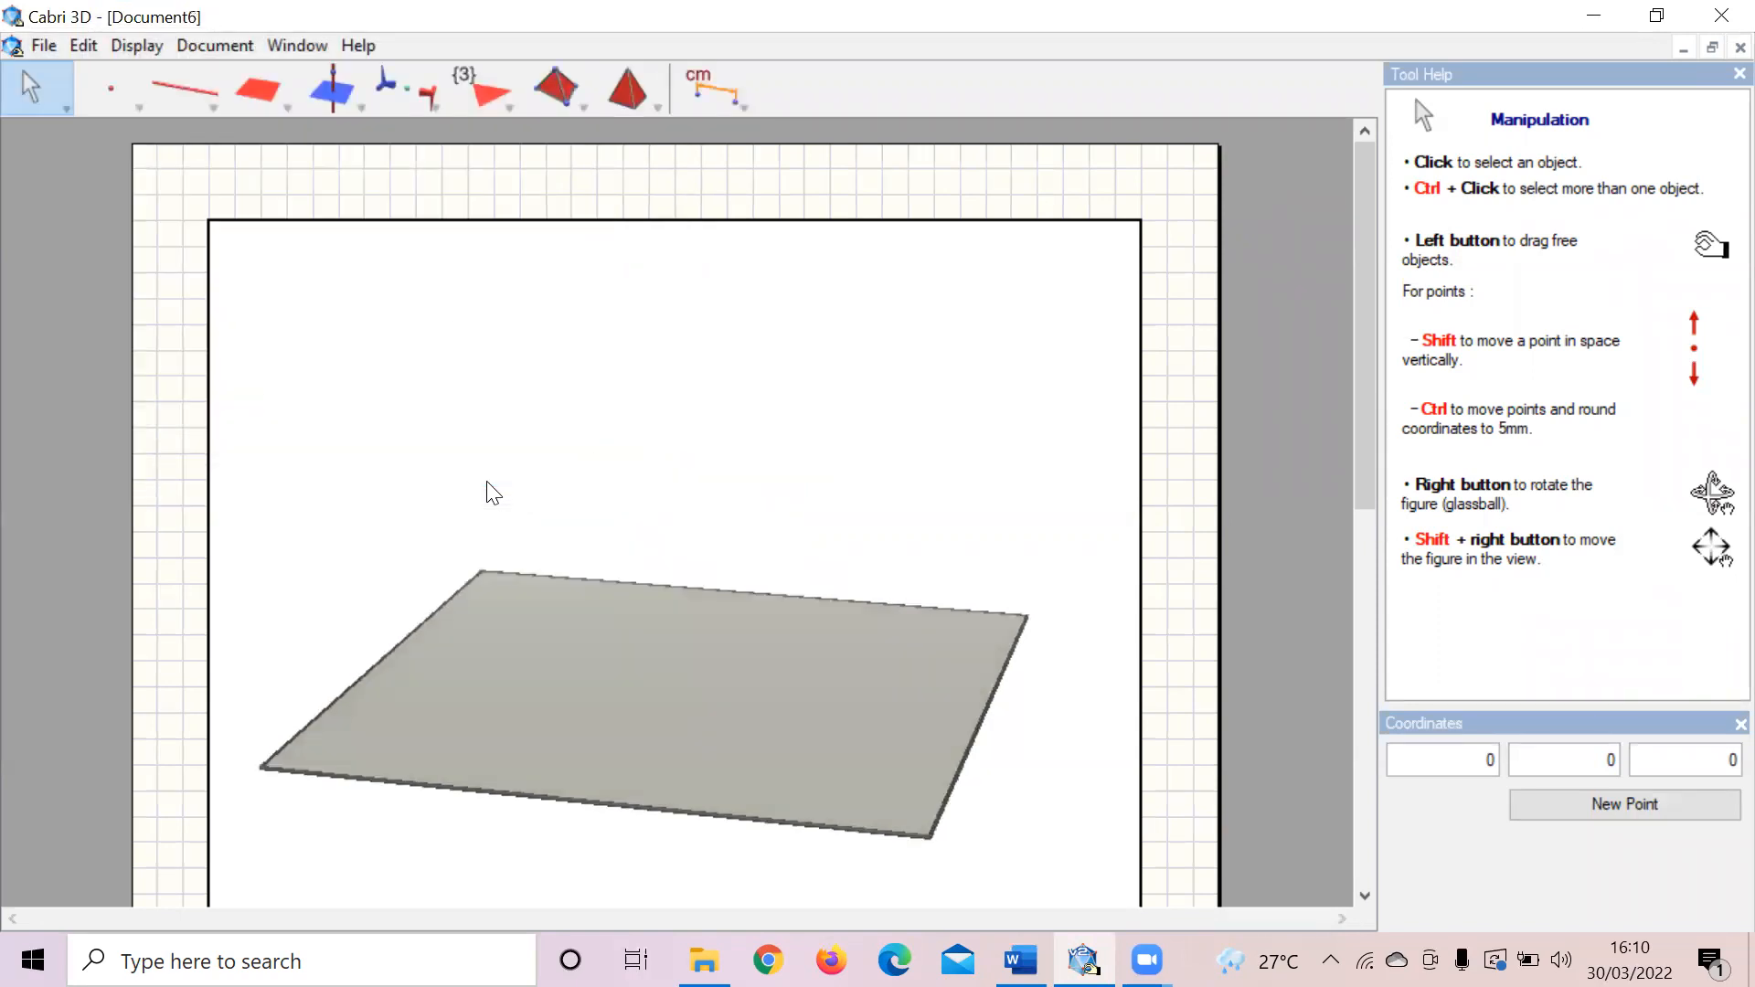
# Step: Go back to Document5 and close it without saving the changes
pyautogui.click(285, 44)
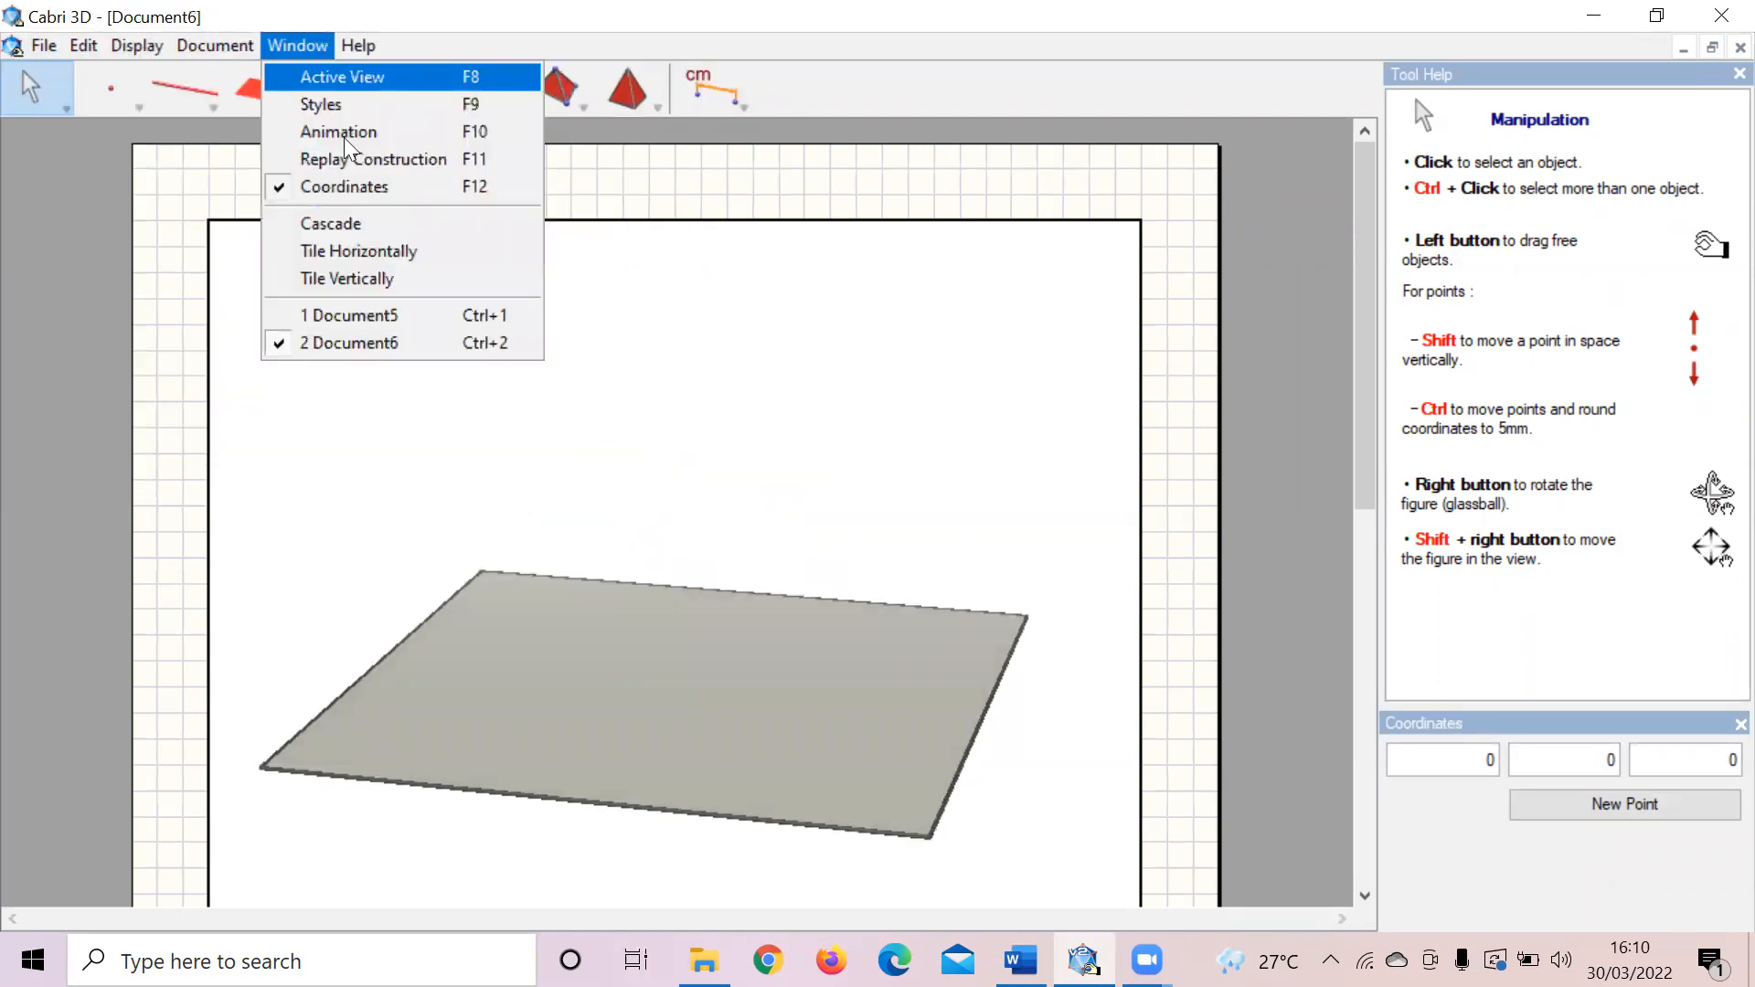
pyautogui.click(377, 320)
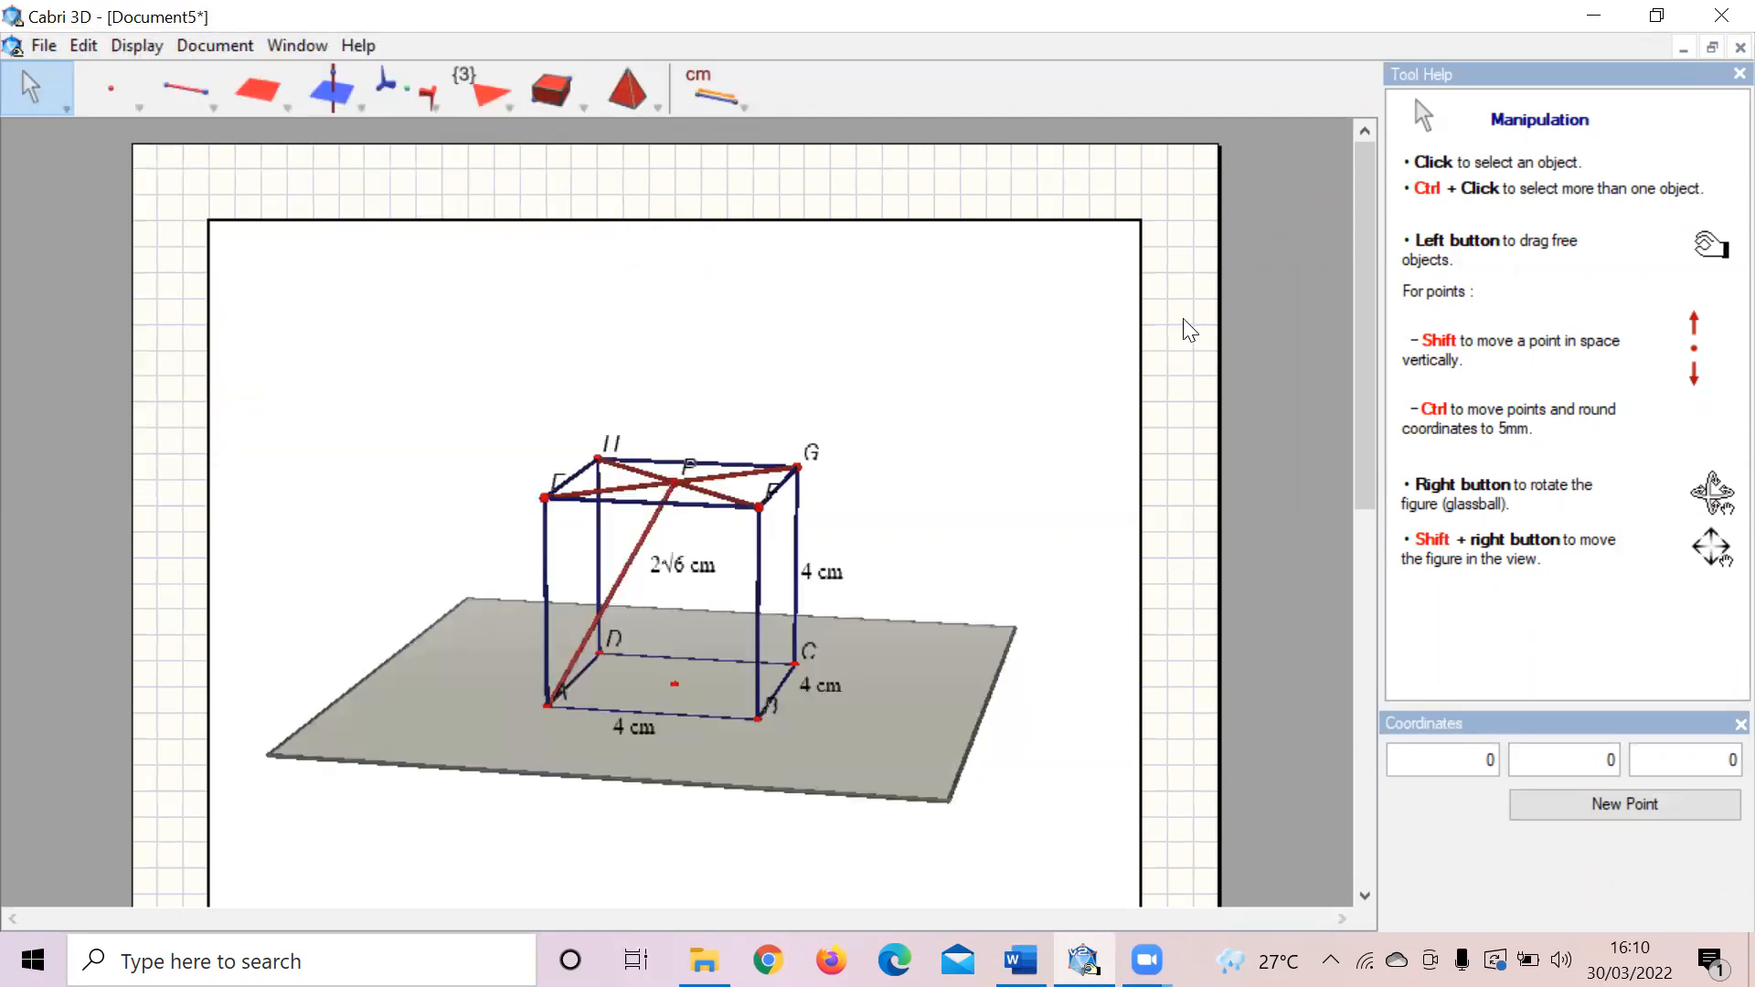
pyautogui.click(1741, 46)
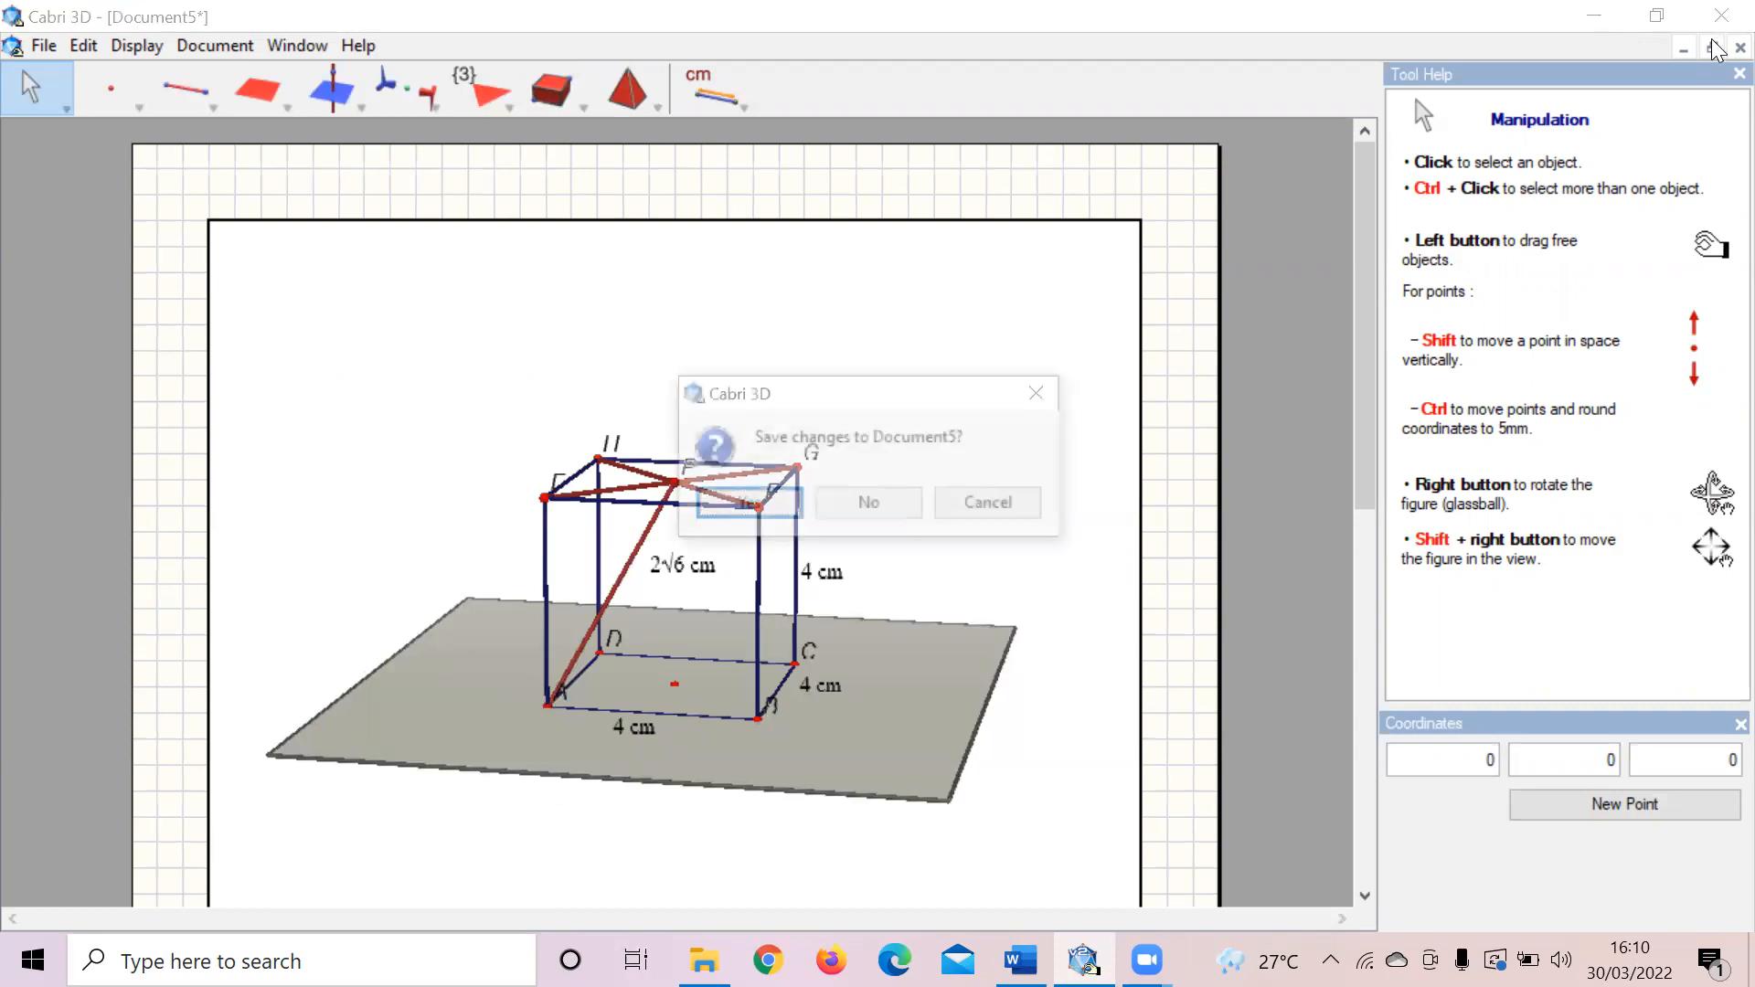
pyautogui.click(841, 508)
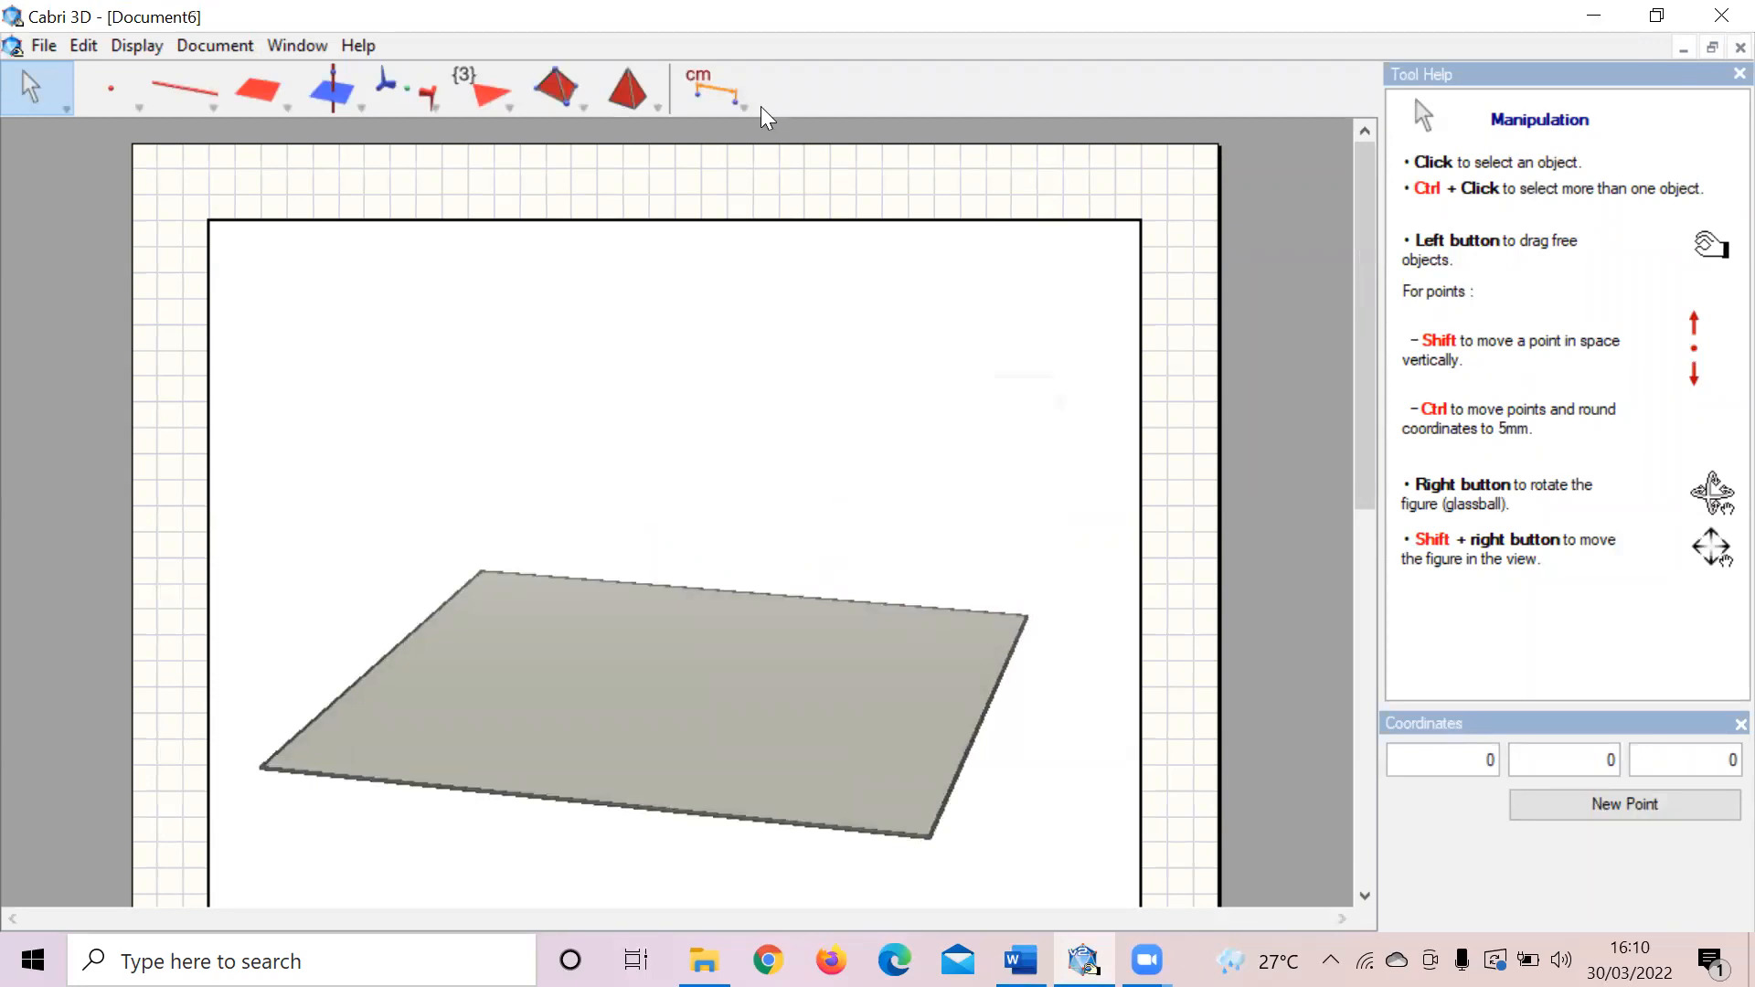
# Step: Activate the Coord. & equation(s) tool and create a point at coordinates (0, 0, 0) on the base plane
pyautogui.moveTo(752, 102); pyautogui.dragTo(759, 303)
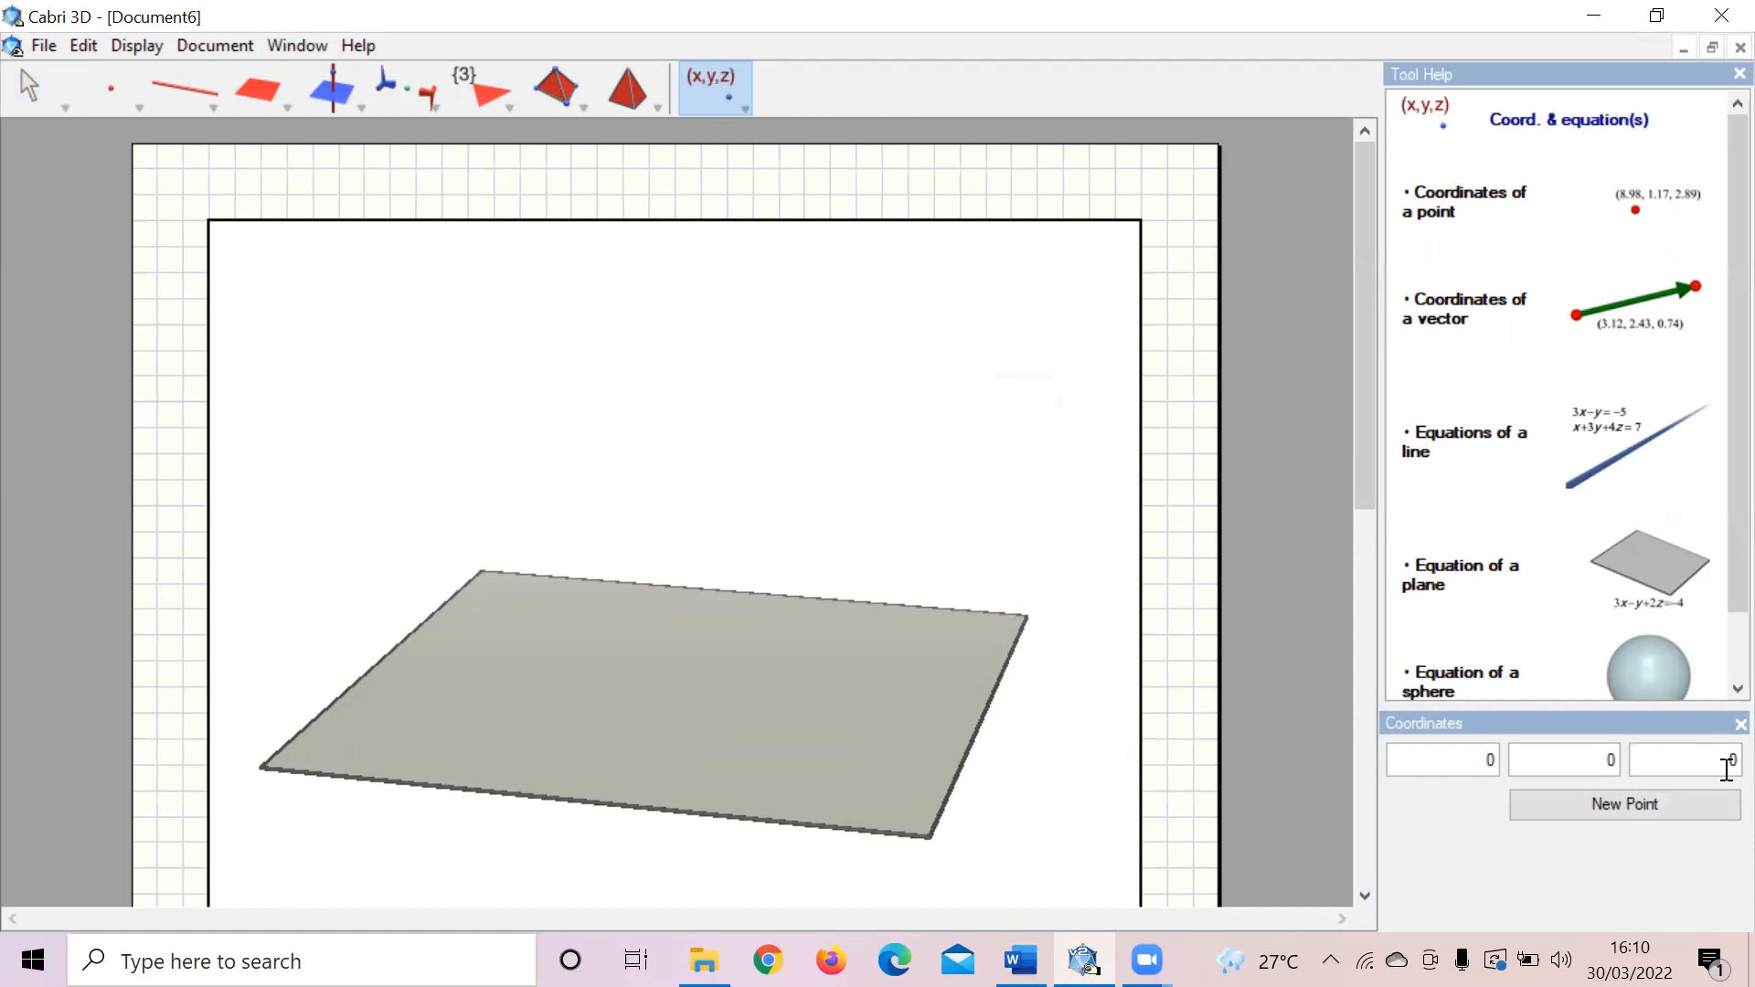
pyautogui.click(1657, 795)
pyautogui.click(1287, 519)
# Step: Create a second point on the base plane at coordinates (2, 2, 0)
pyautogui.click(1496, 762)
pyautogui.press('BackSpace')
pyautogui.write('2')
pyautogui.press('Delete')
pyautogui.write('2')
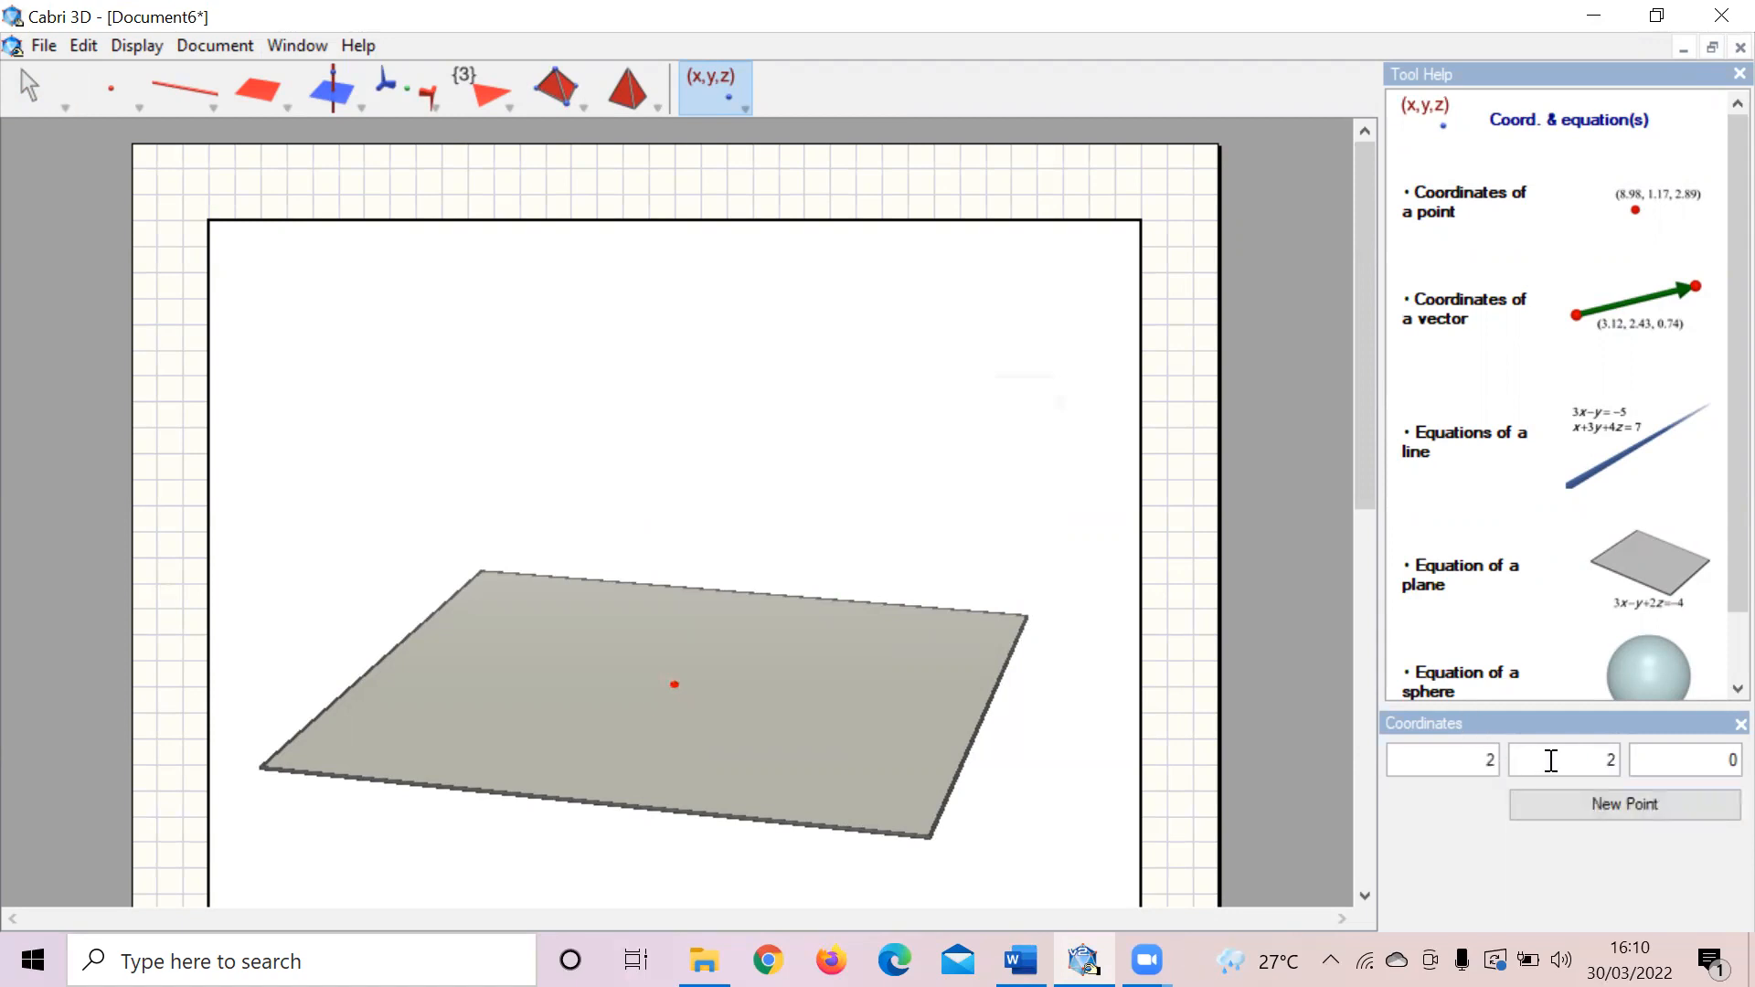
pyautogui.click(1666, 810)
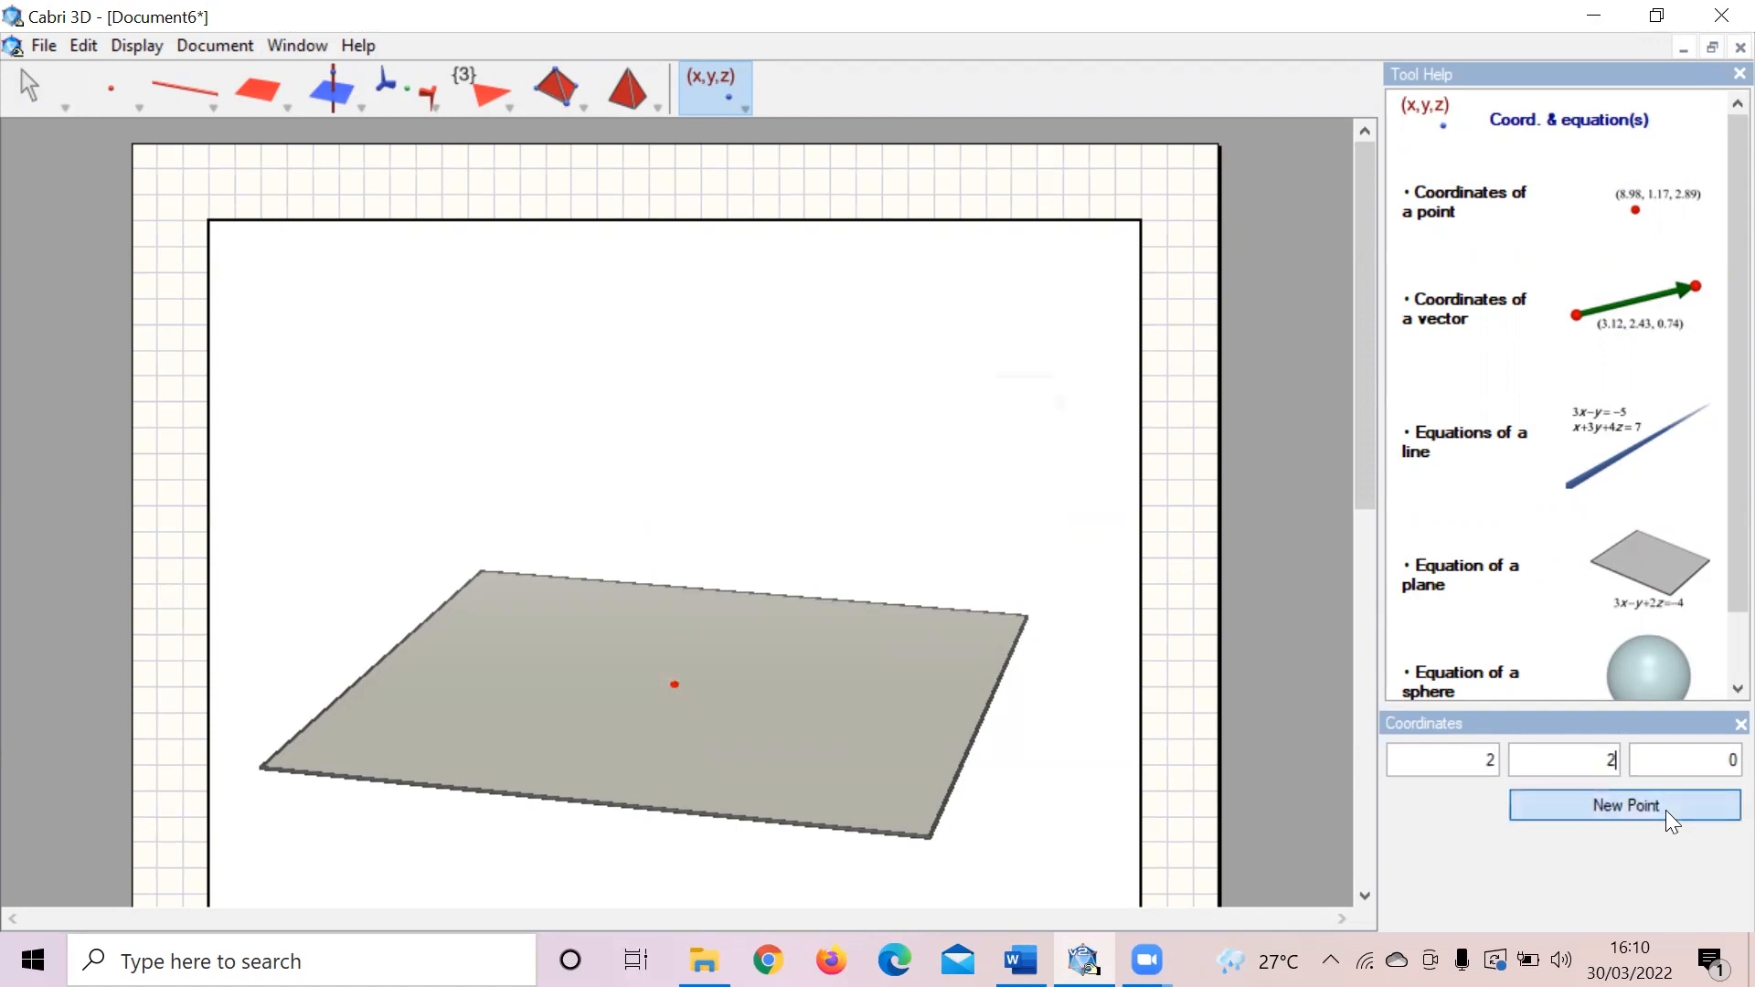
pyautogui.click(1287, 602)
# Step: Create a third point above the base plane at coordinates (-2, -2, 4)
pyautogui.click(1470, 770)
pyautogui.press('BackSpace')
pyautogui.write('-2')
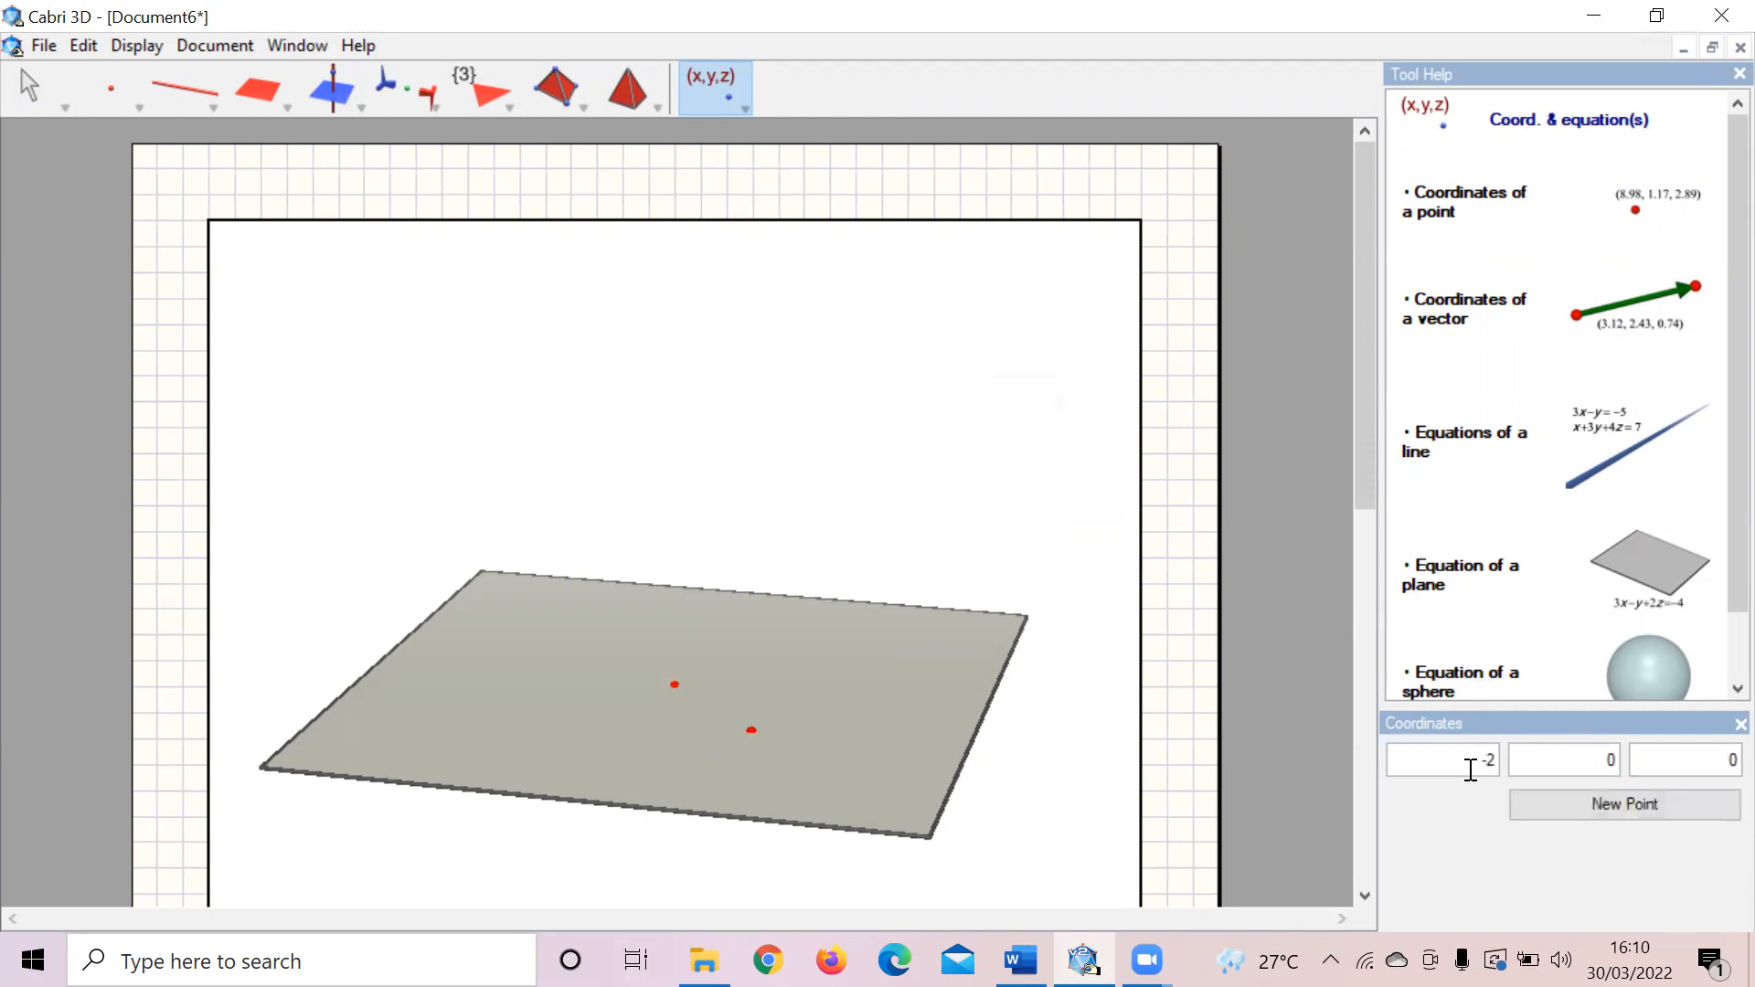
pyautogui.click(1568, 762)
pyautogui.press('BackSpace')
pyautogui.write('-2')
pyautogui.click(1645, 766)
pyautogui.press('BackSpace')
pyautogui.write('4')
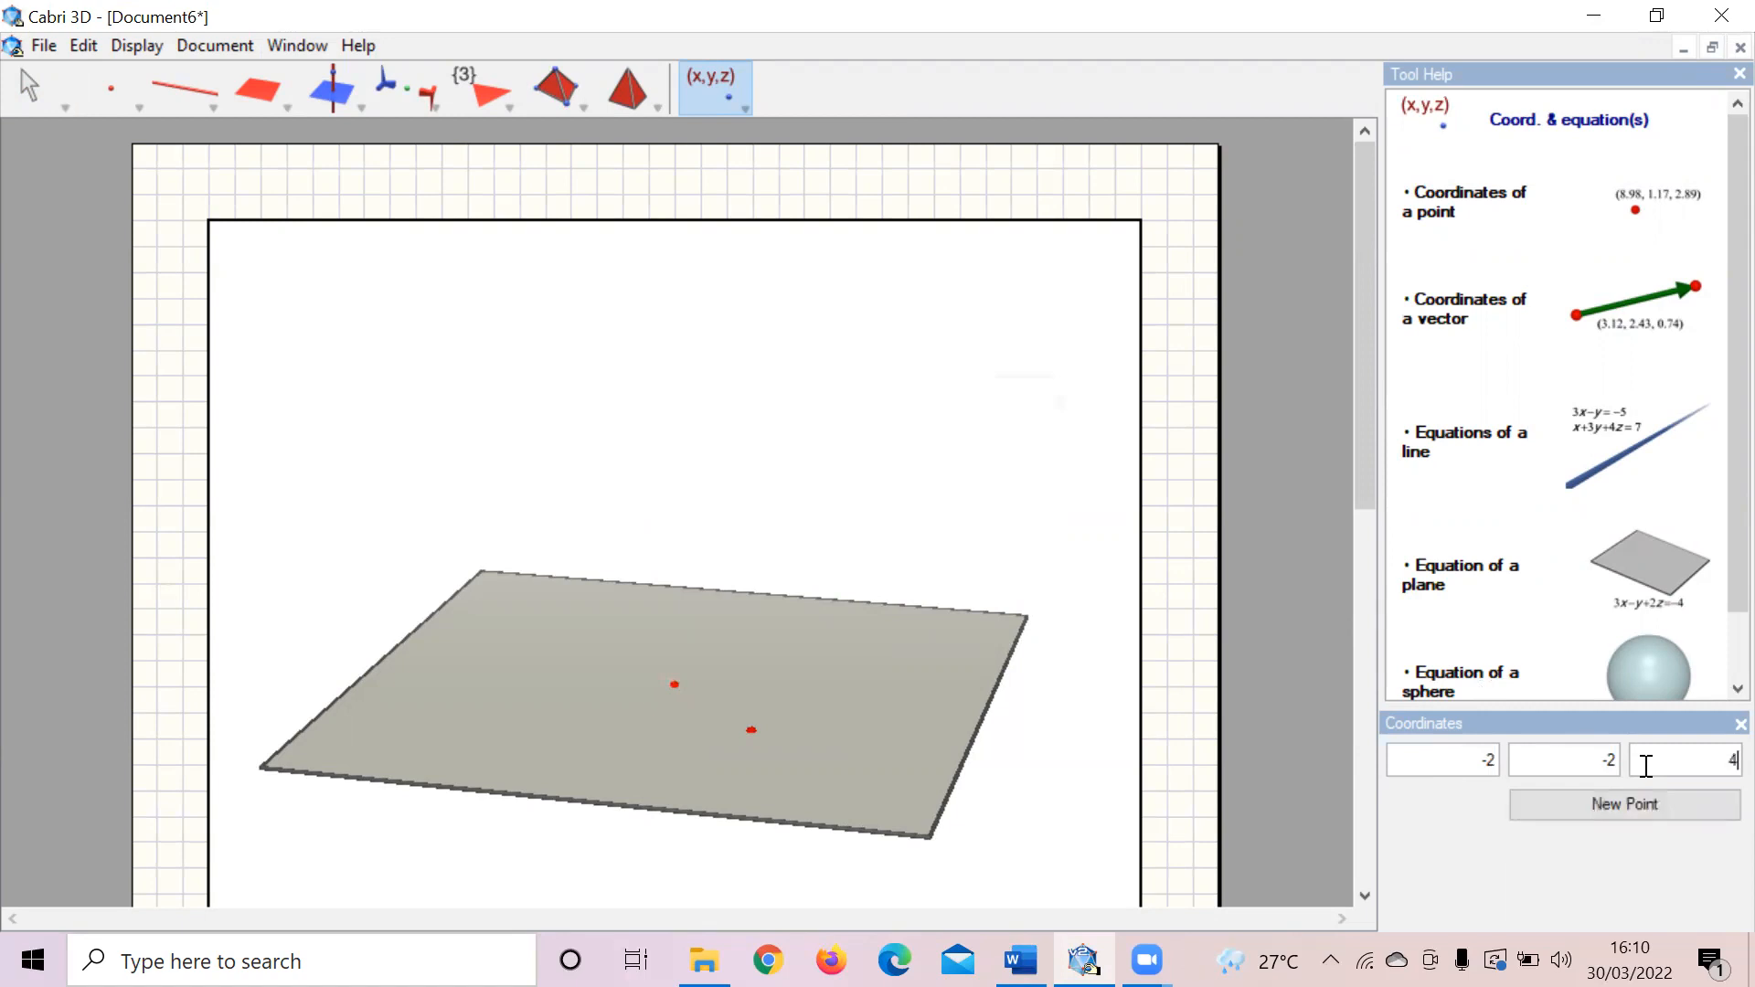
pyautogui.click(1657, 816)
# Step: Build an XYZ Box using the points (-2, -2, 4) and (2, 2, 0) as diagonal endpoints
pyautogui.click(585, 100)
pyautogui.moveTo(585, 100); pyautogui.dragTo(589, 156)
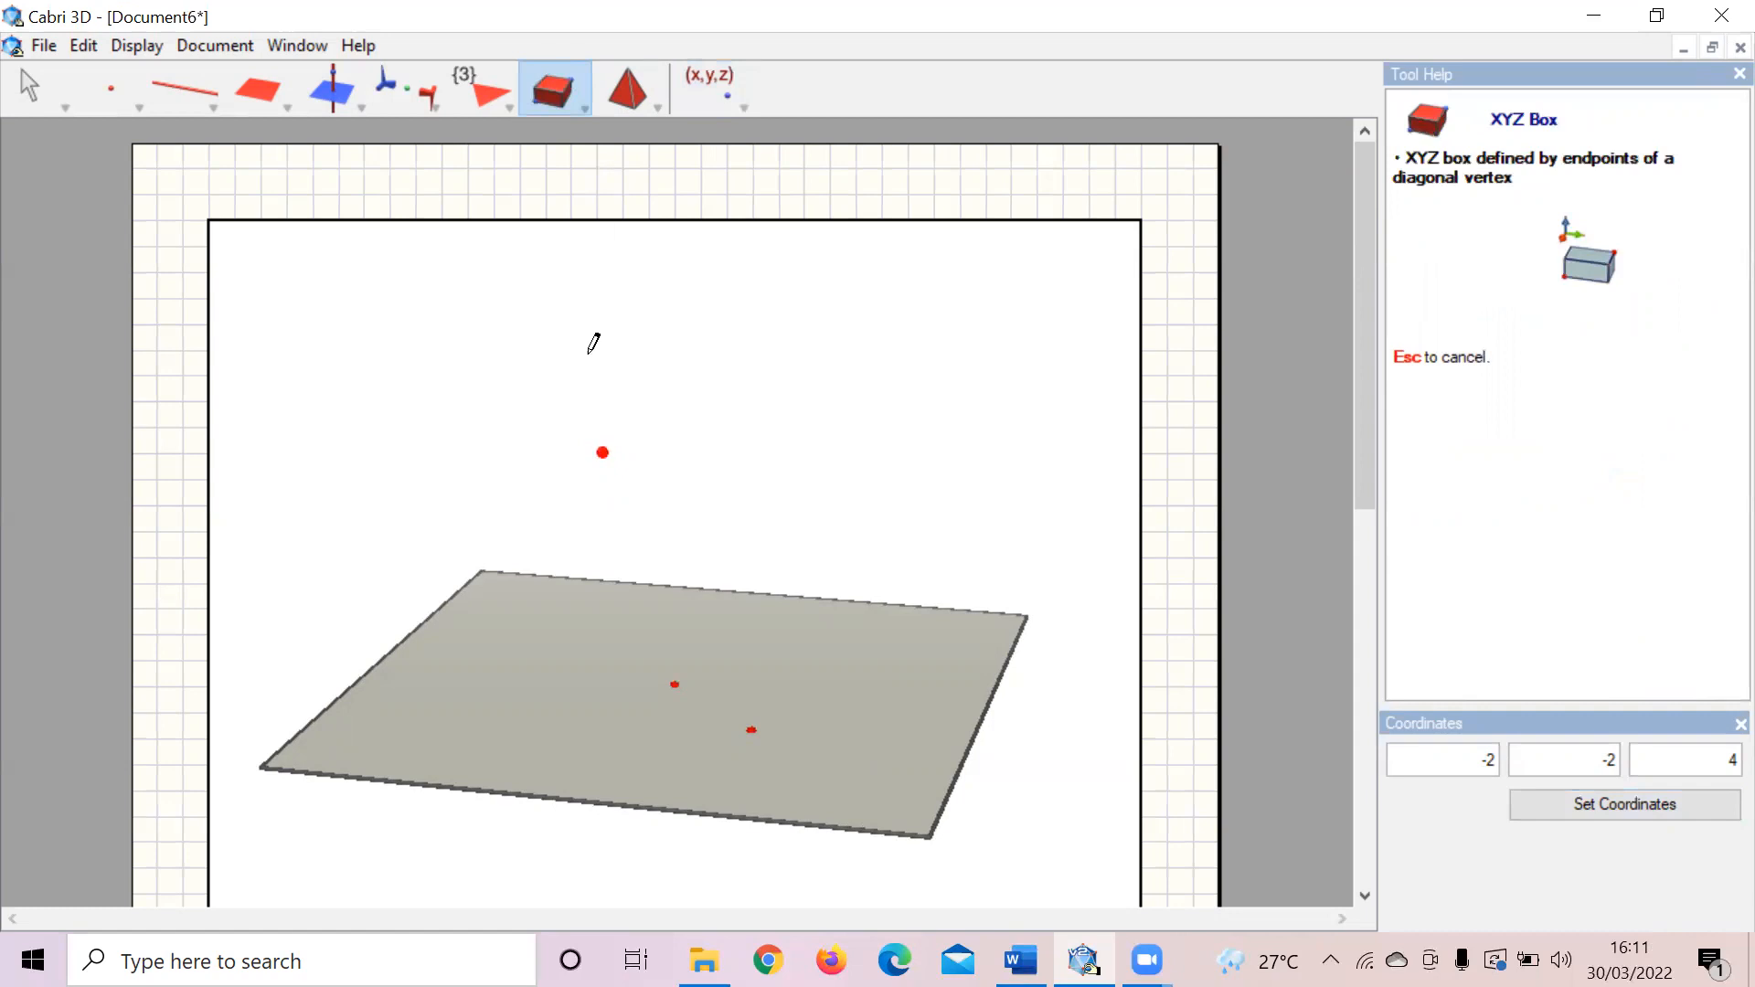
pyautogui.click(603, 450)
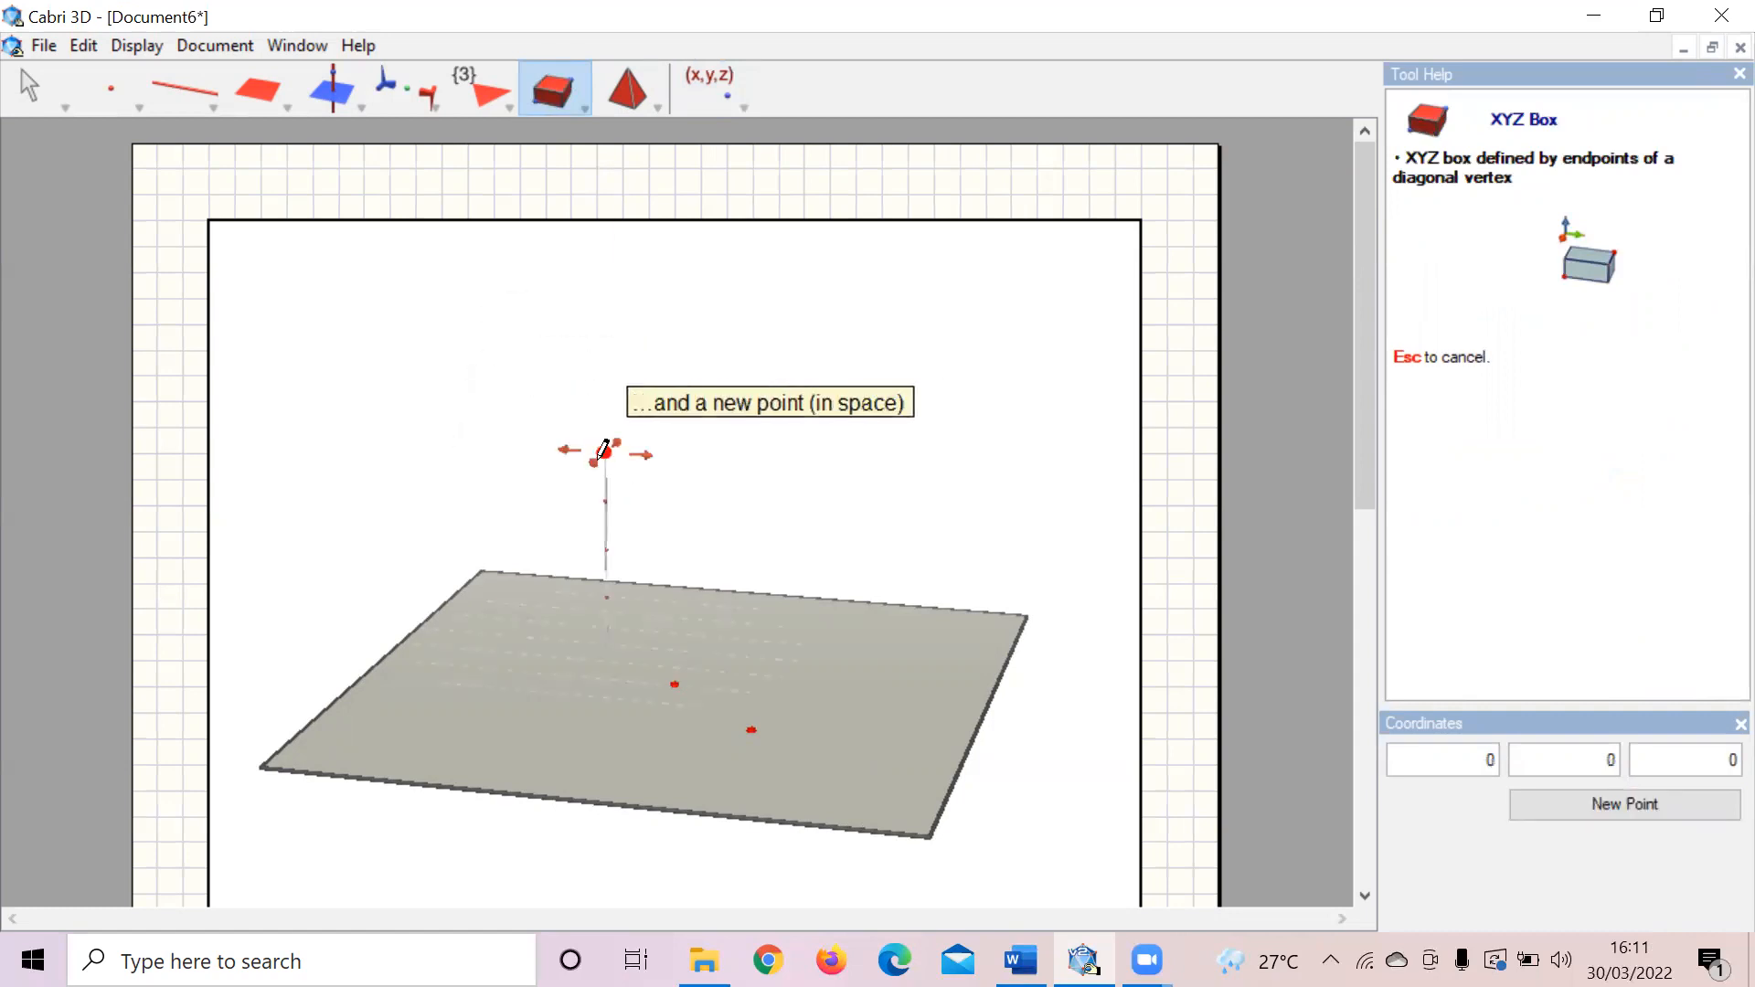
pyautogui.click(750, 727)
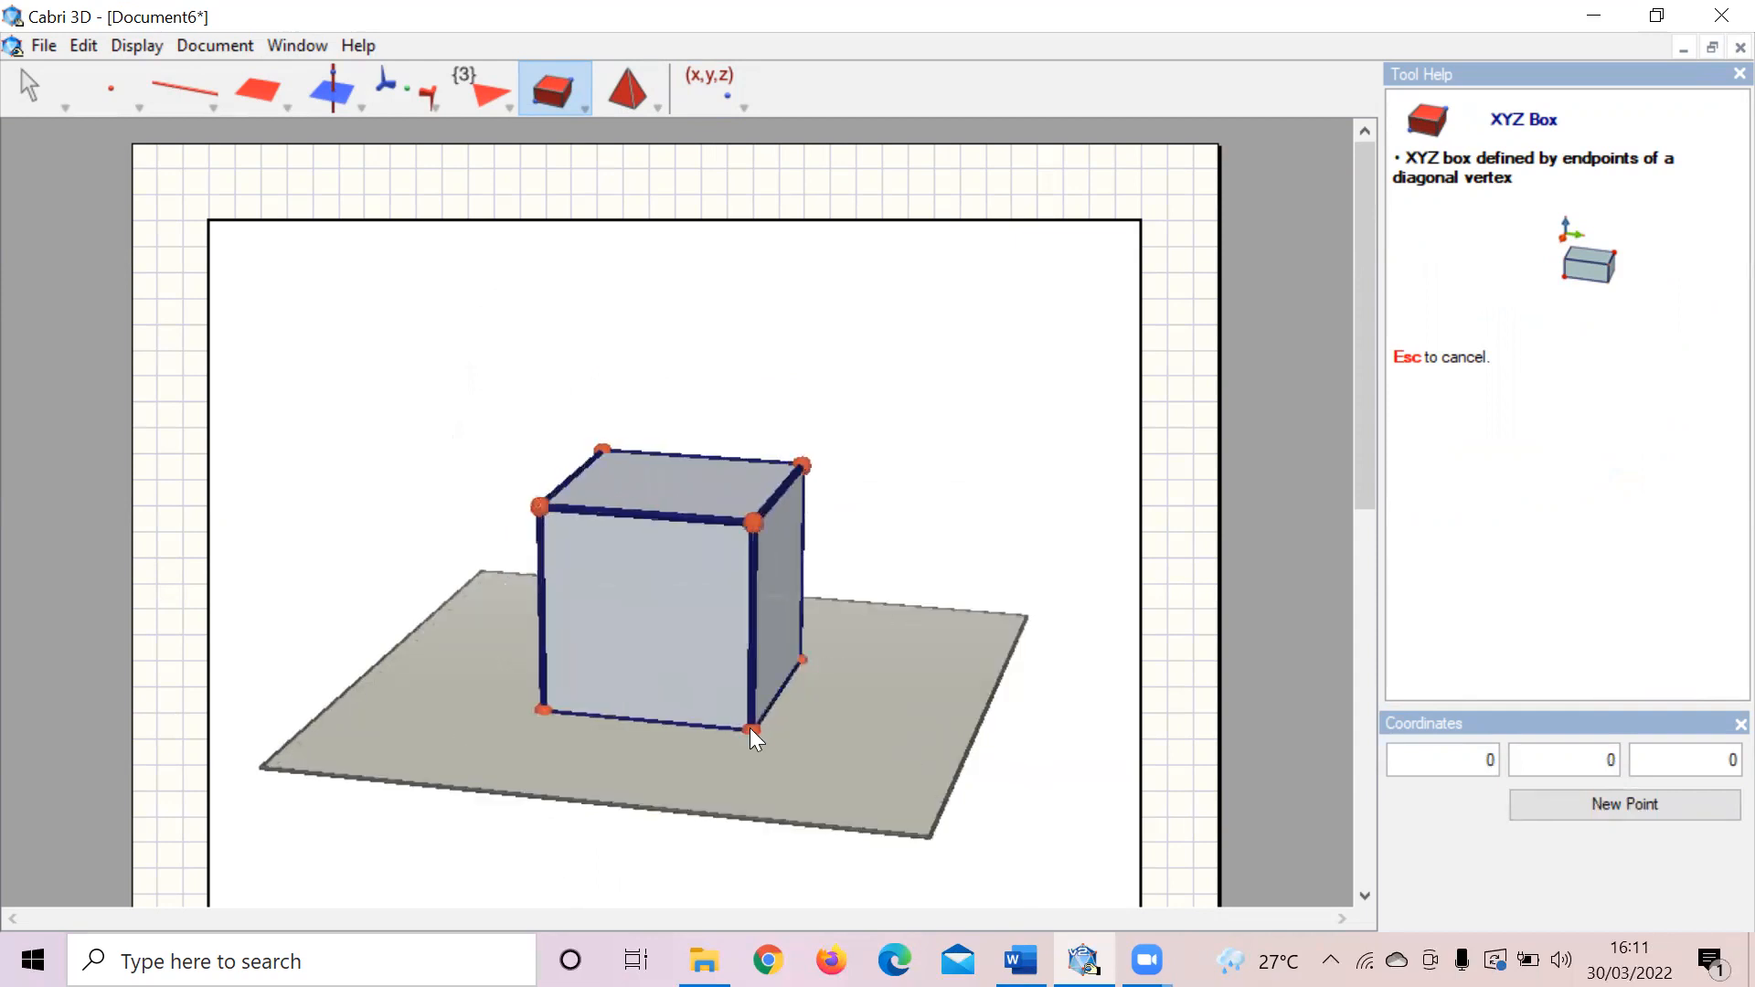
# Step: Set the cube's surface style to Empty so that only its edges are drawn
pyautogui.rightClick(649, 606)
pyautogui.moveTo(823, 361)
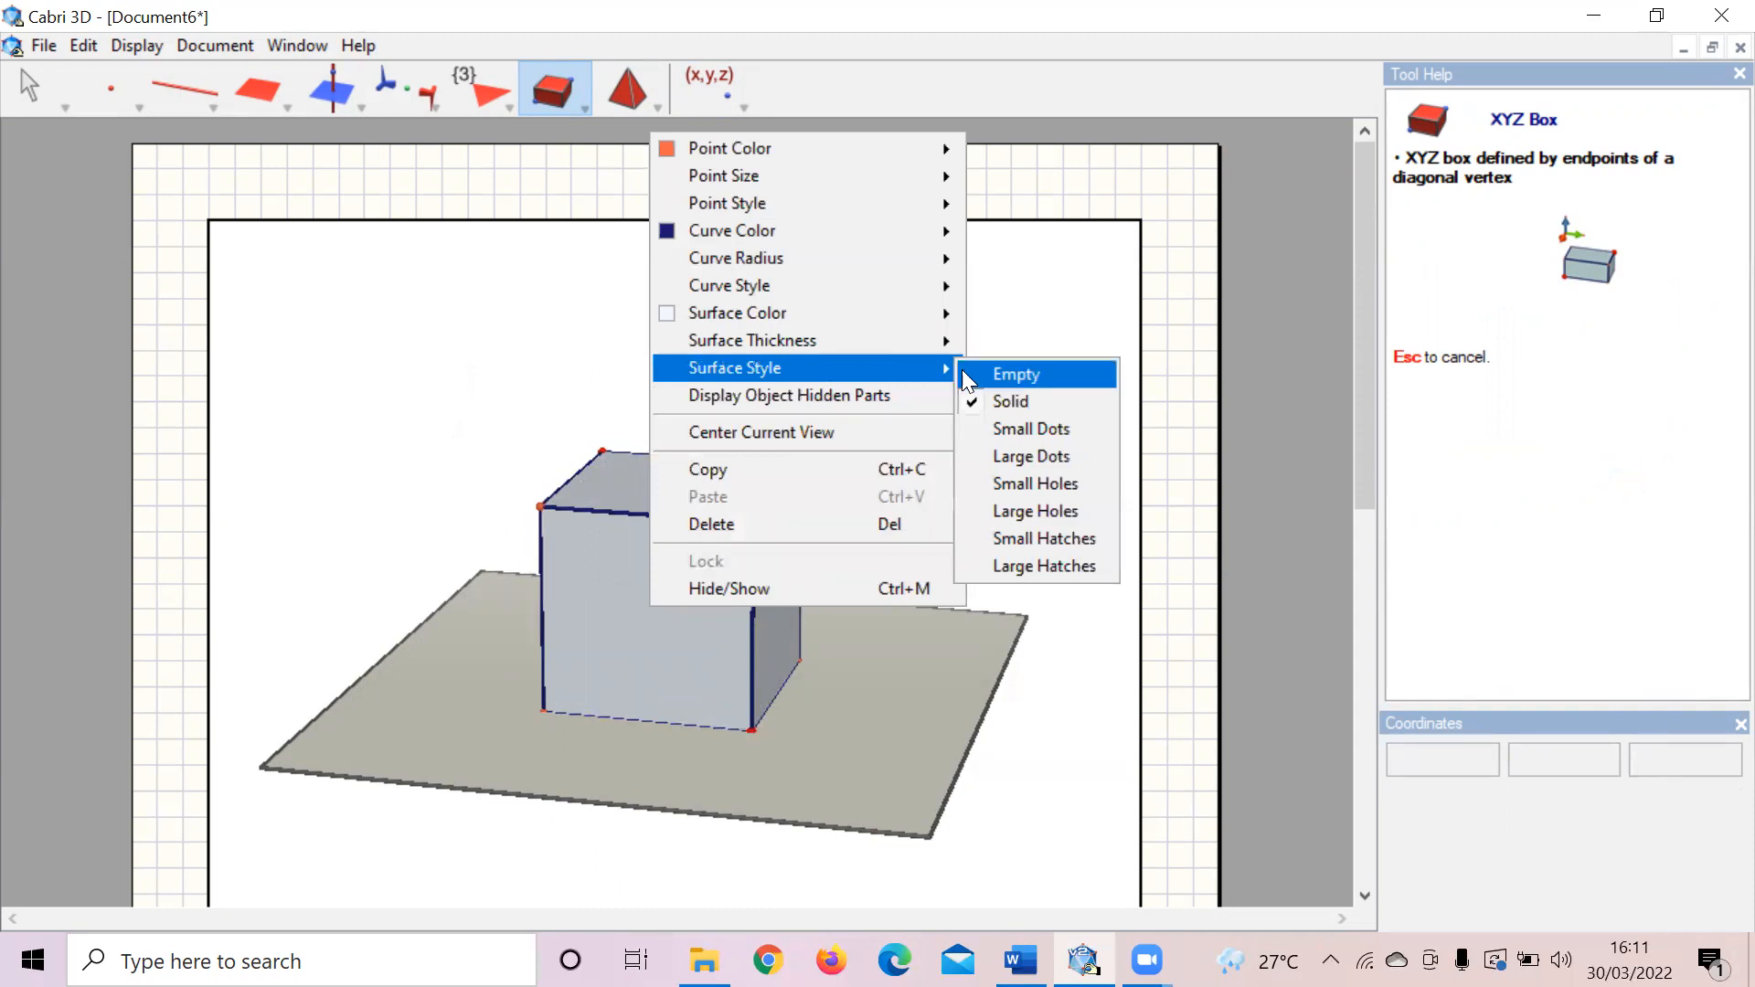
pyautogui.click(987, 374)
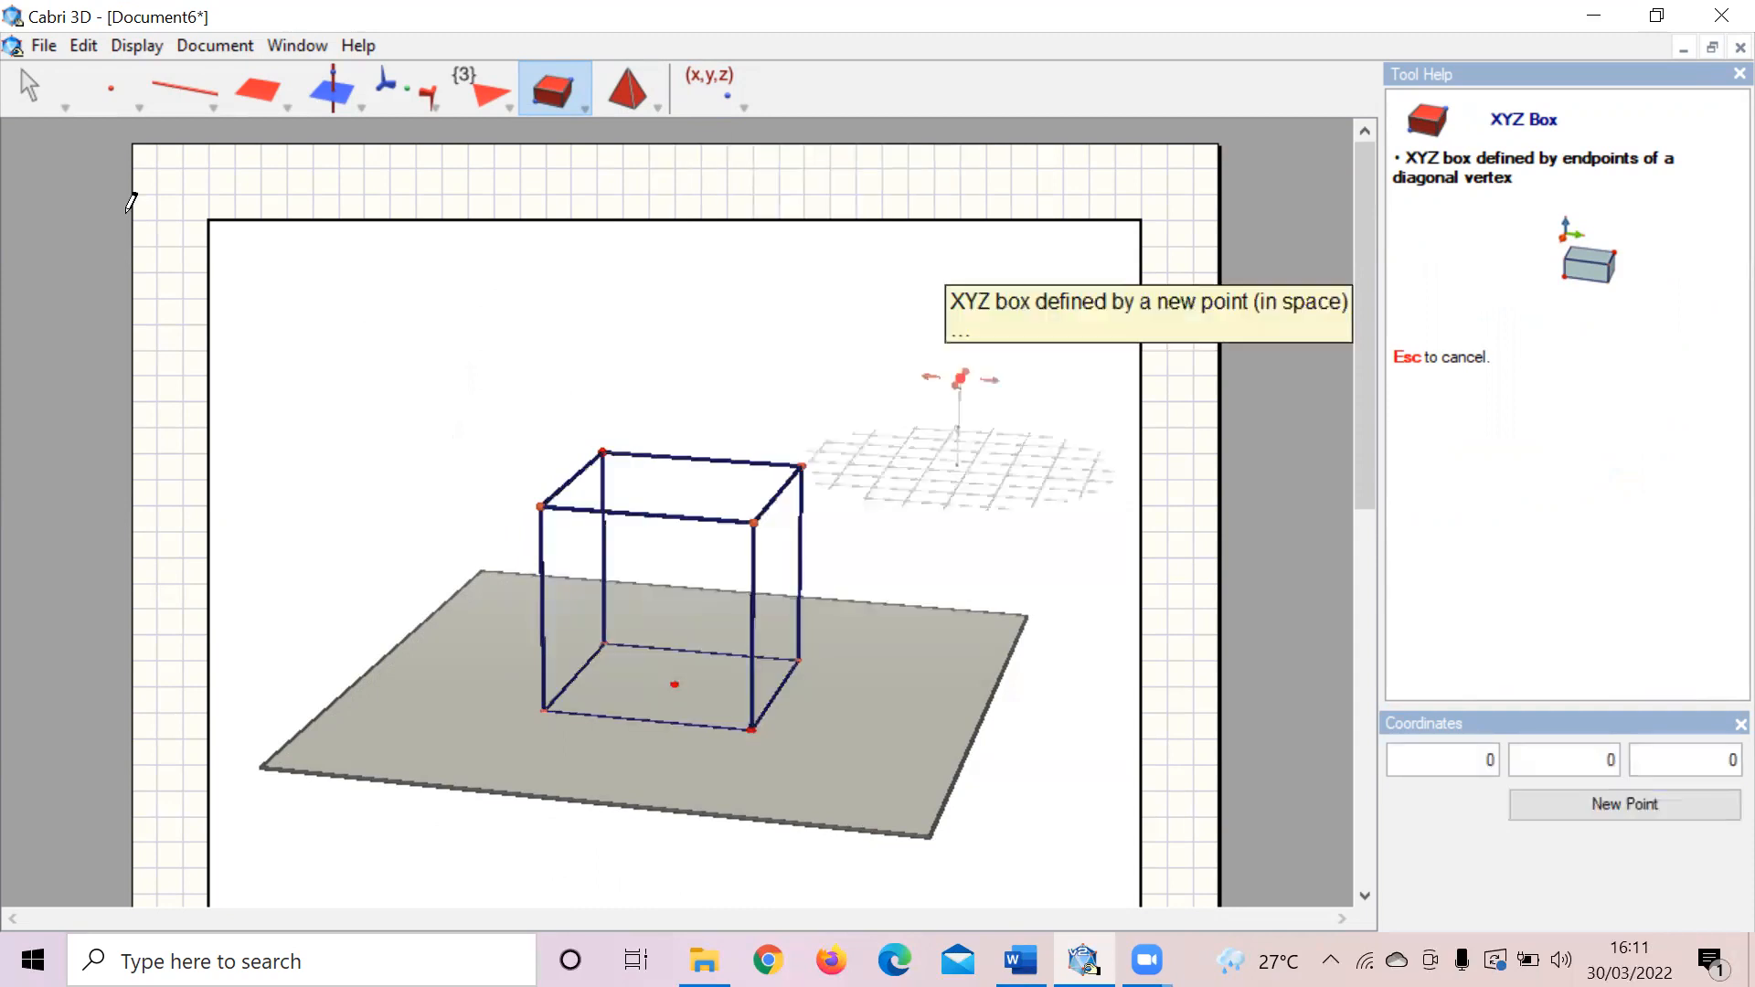
# Step: Place points on the four base vertices of the cube and label them A, B, C and D
pyautogui.click(76, 90)
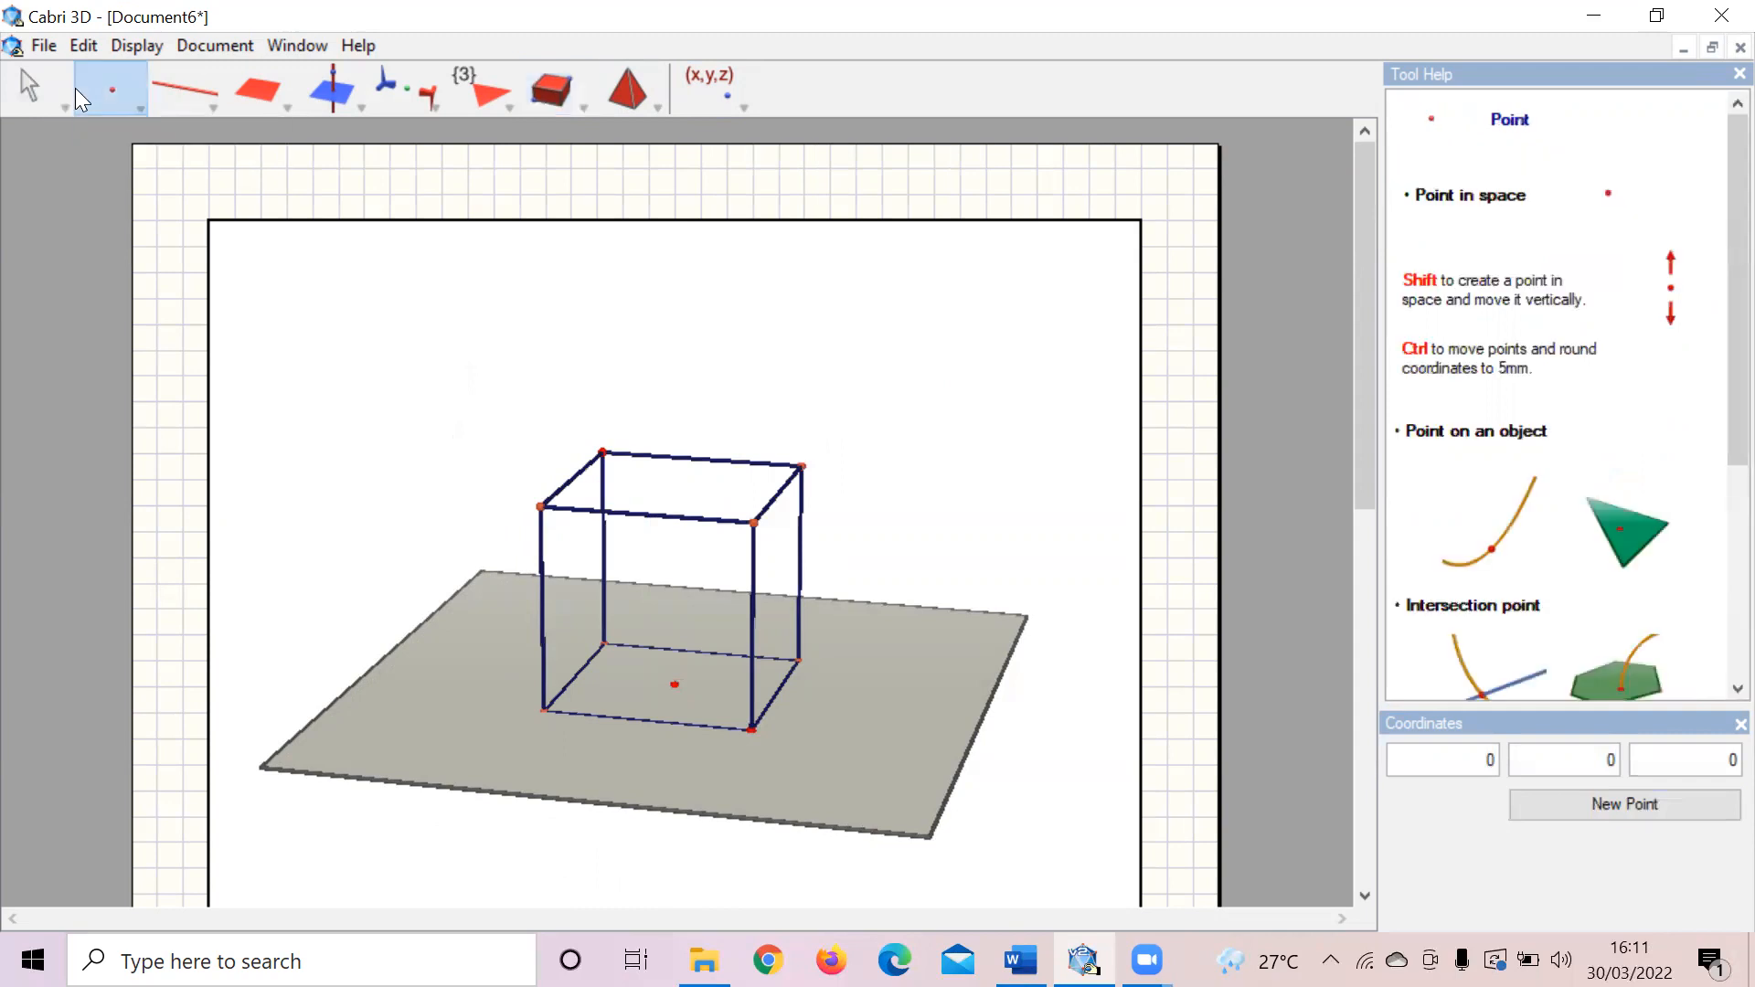
pyautogui.click(543, 710)
pyautogui.click(753, 730)
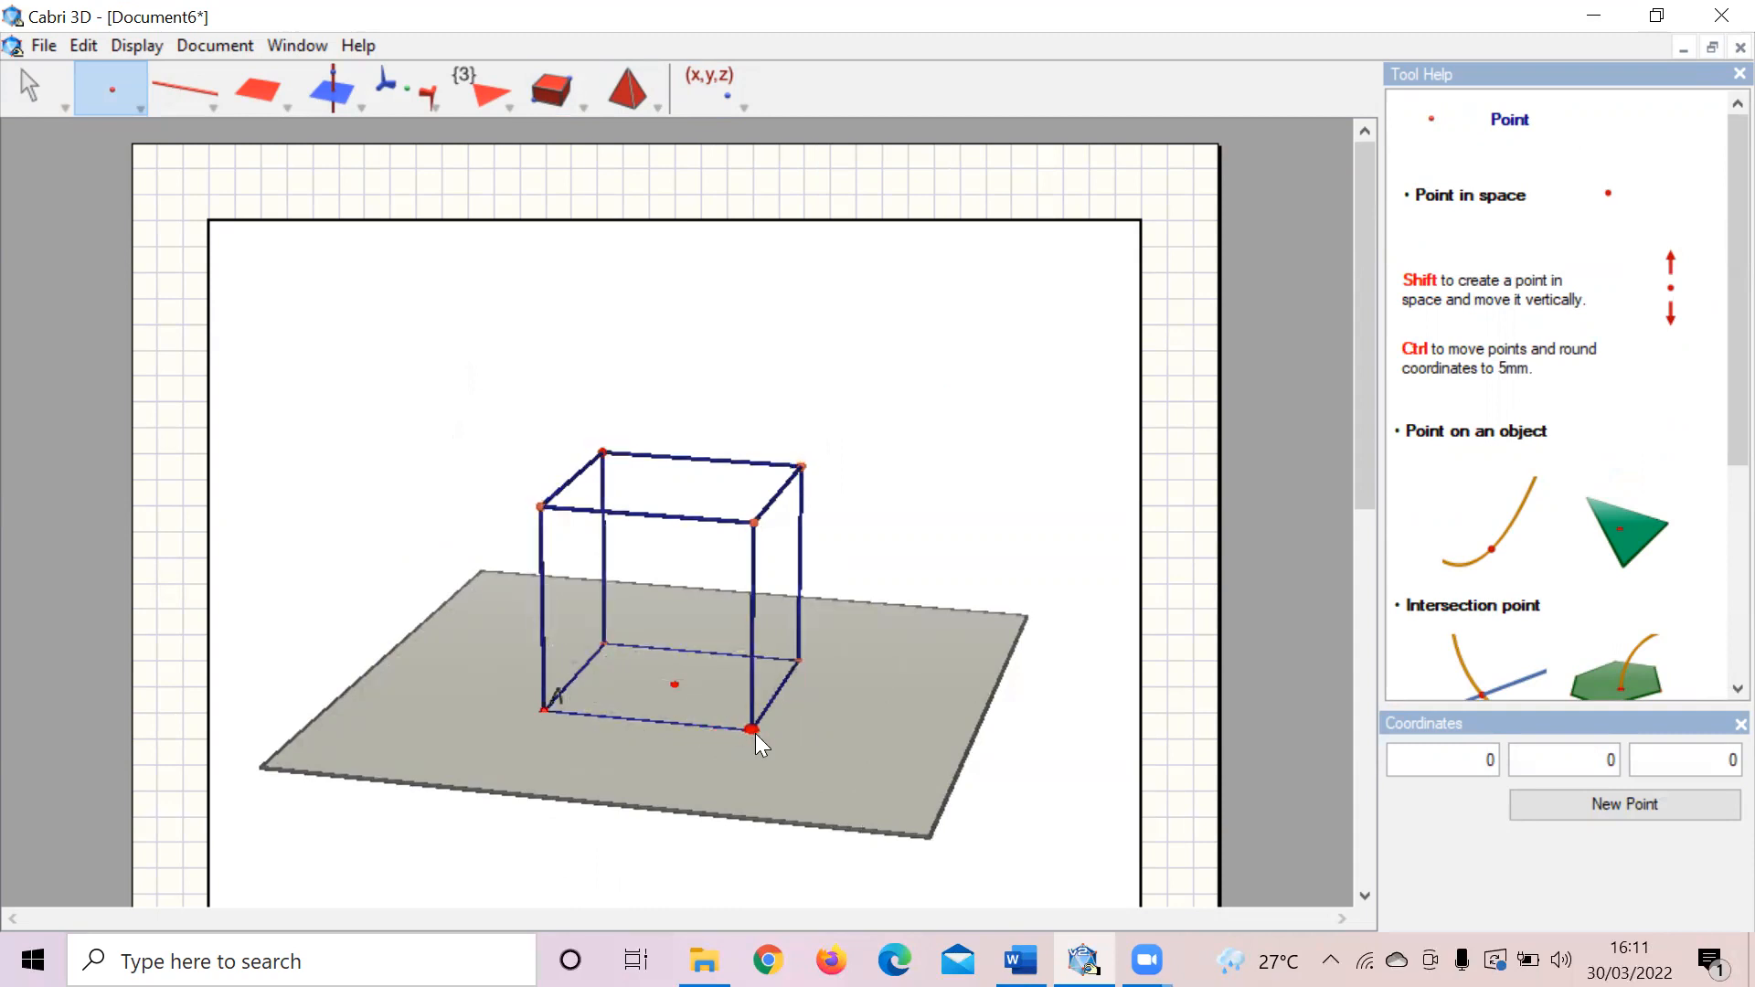
pyautogui.click(797, 658)
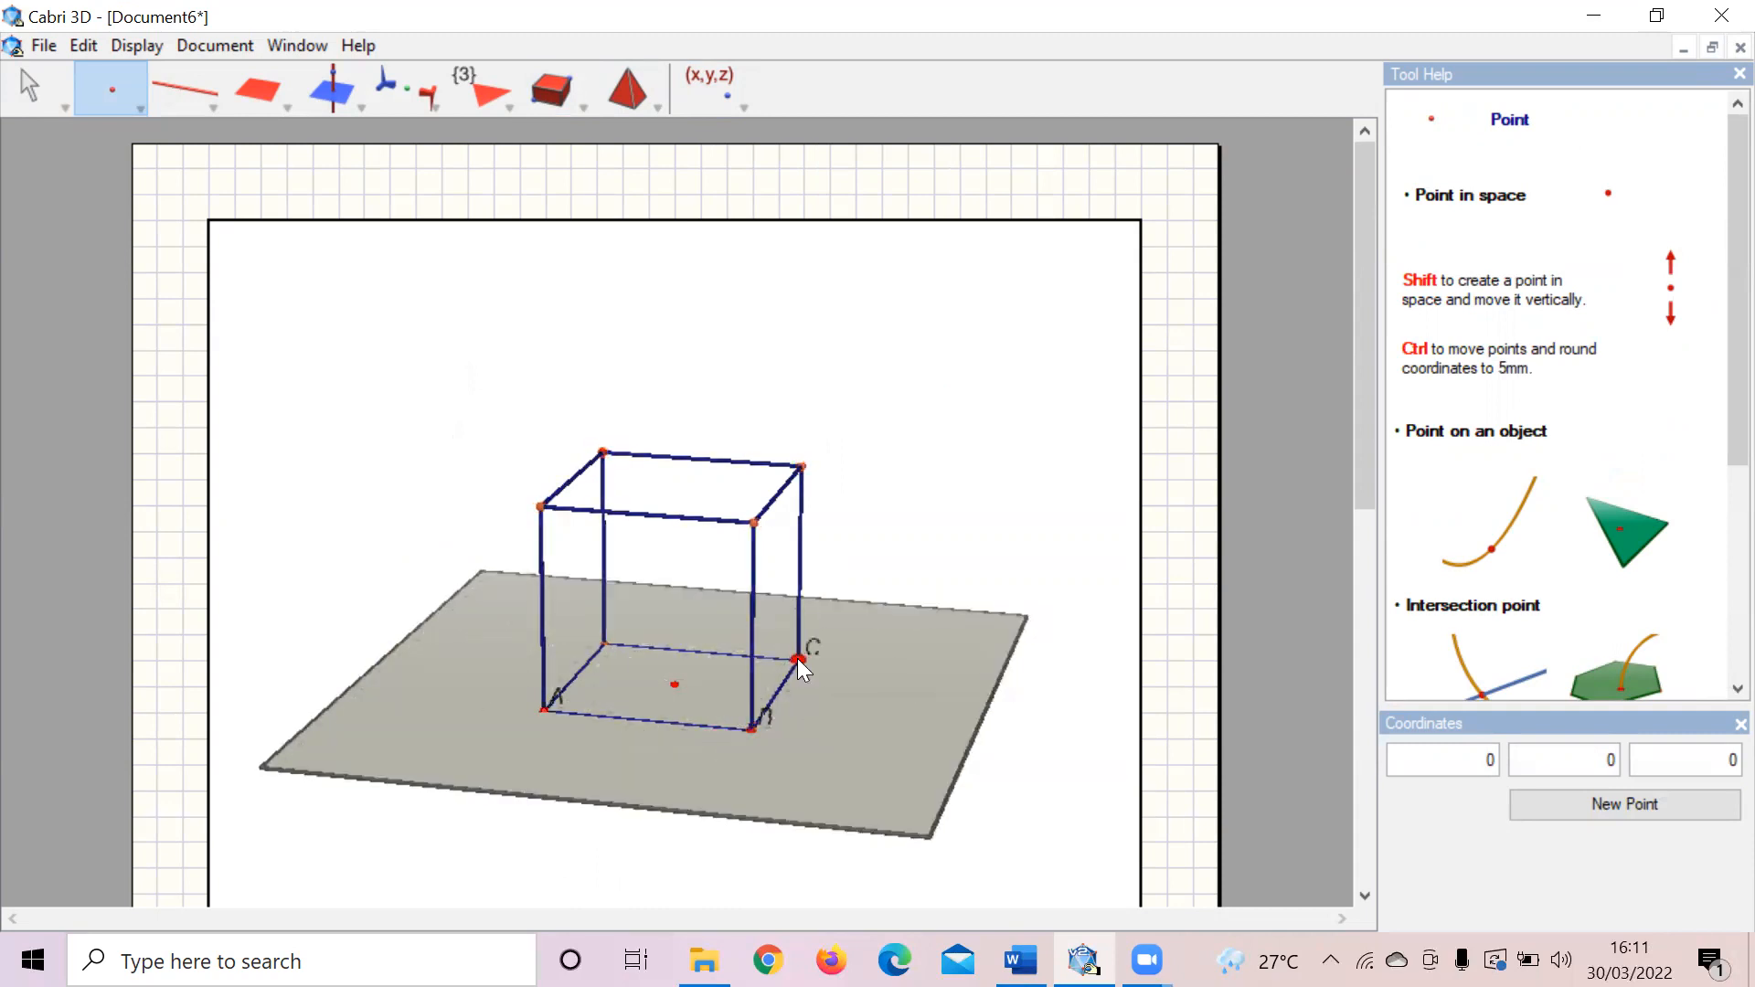
pyautogui.click(603, 642)
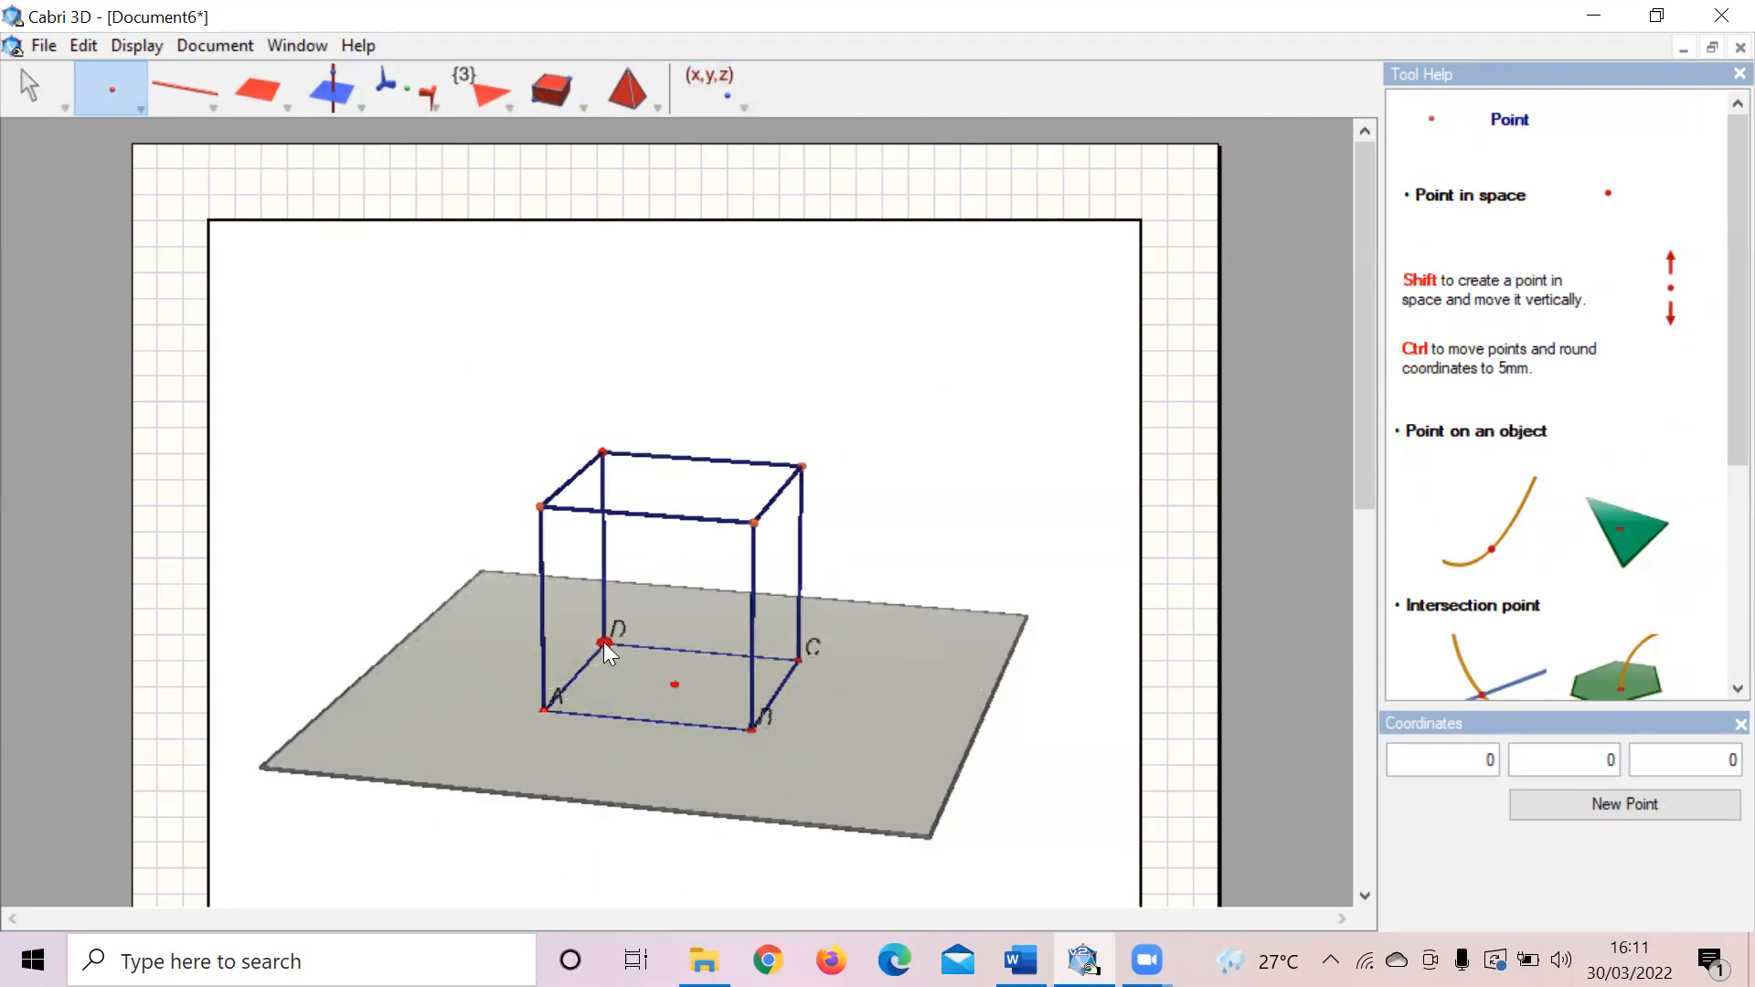
# Step: Place points on the four upper vertices of the cube, label them E, F, G and H, and return to Manipulation mode
pyautogui.click(539, 508)
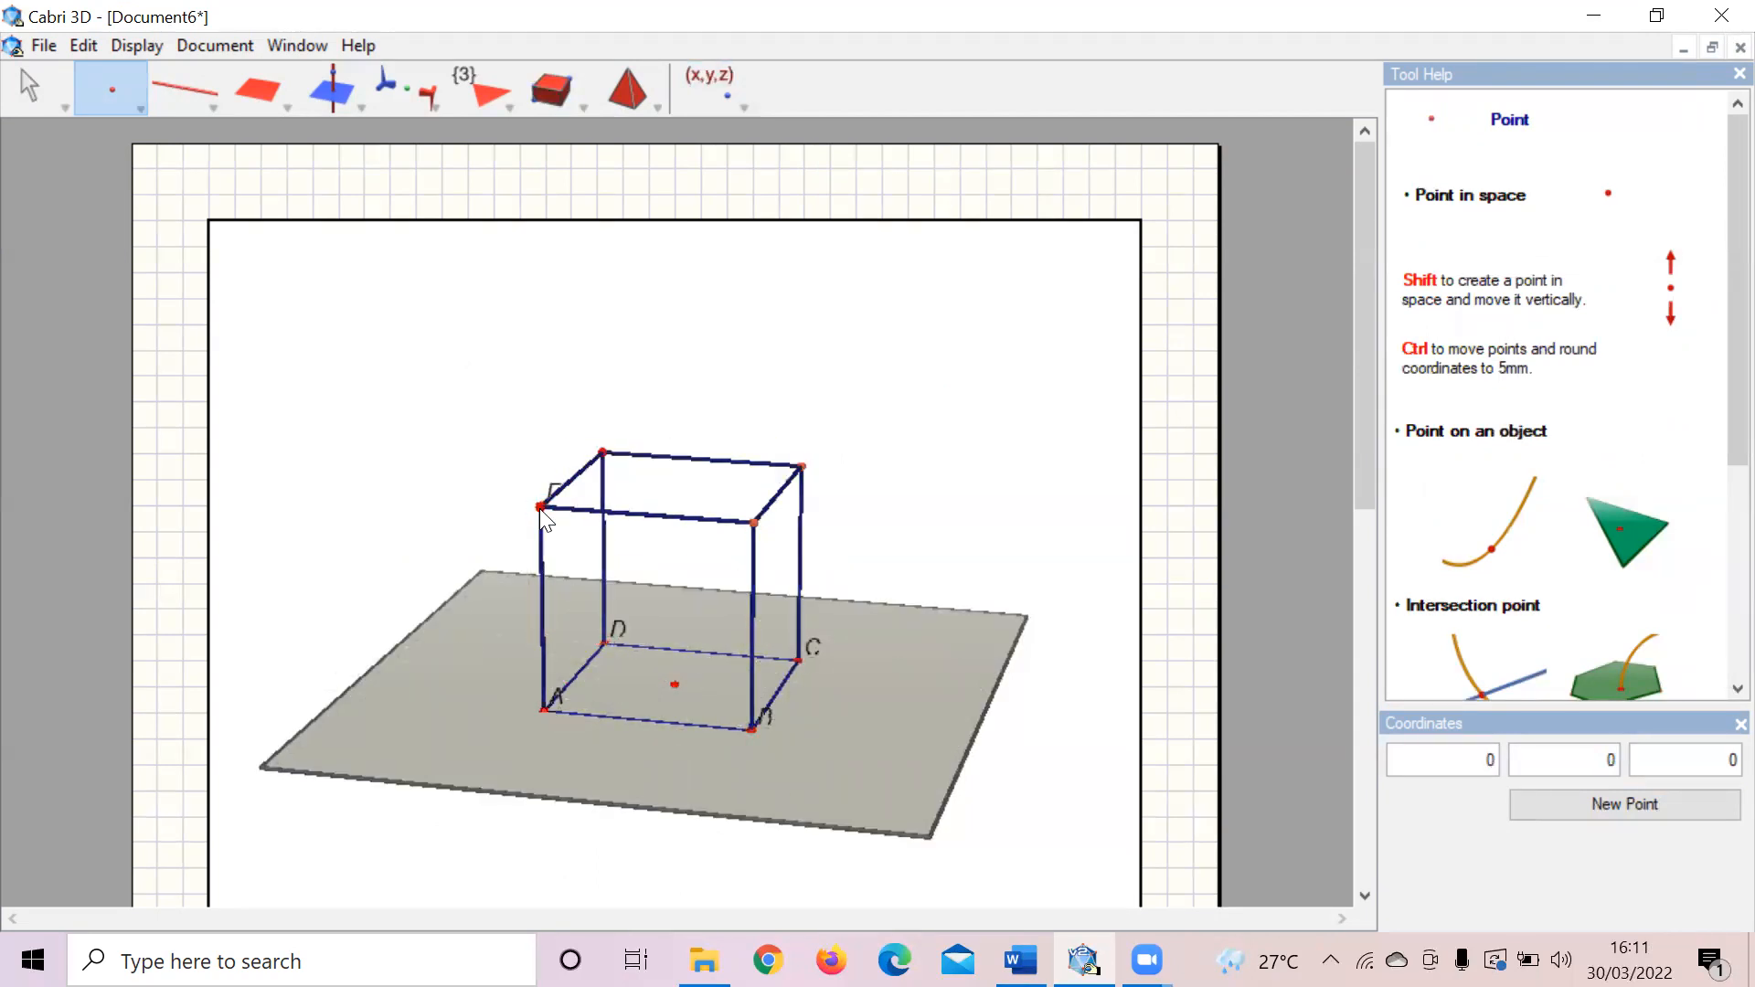
pyautogui.click(754, 521)
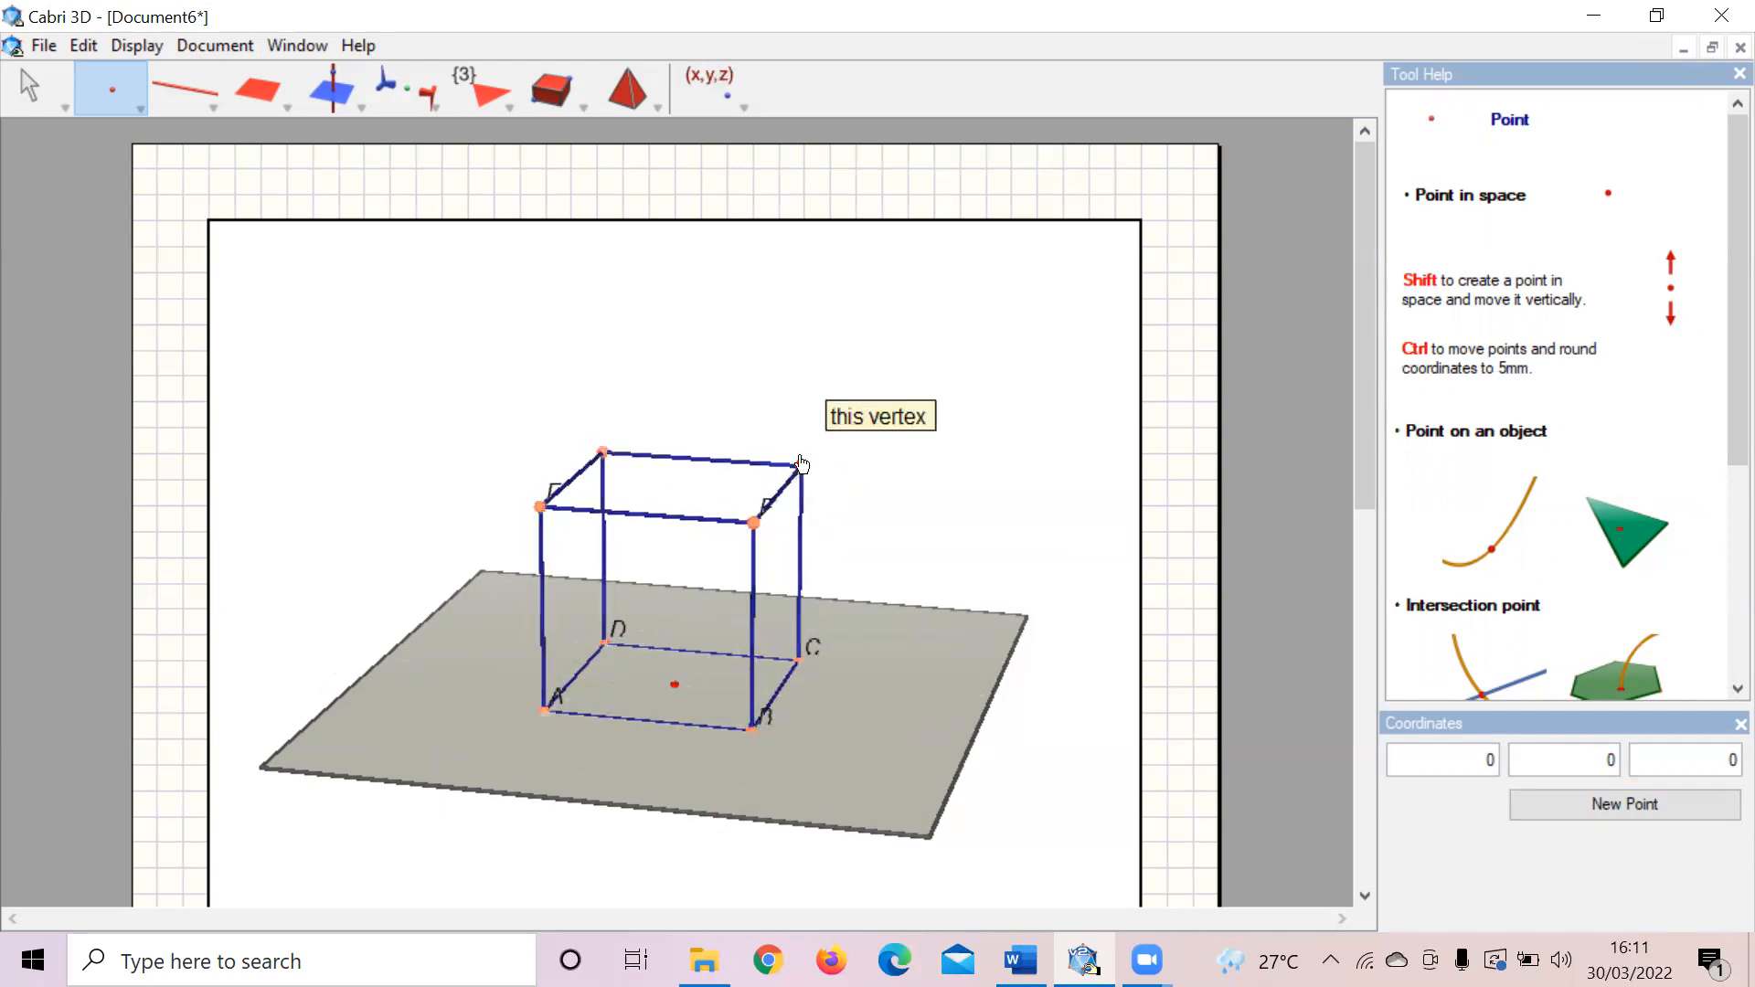
pyautogui.click(802, 466)
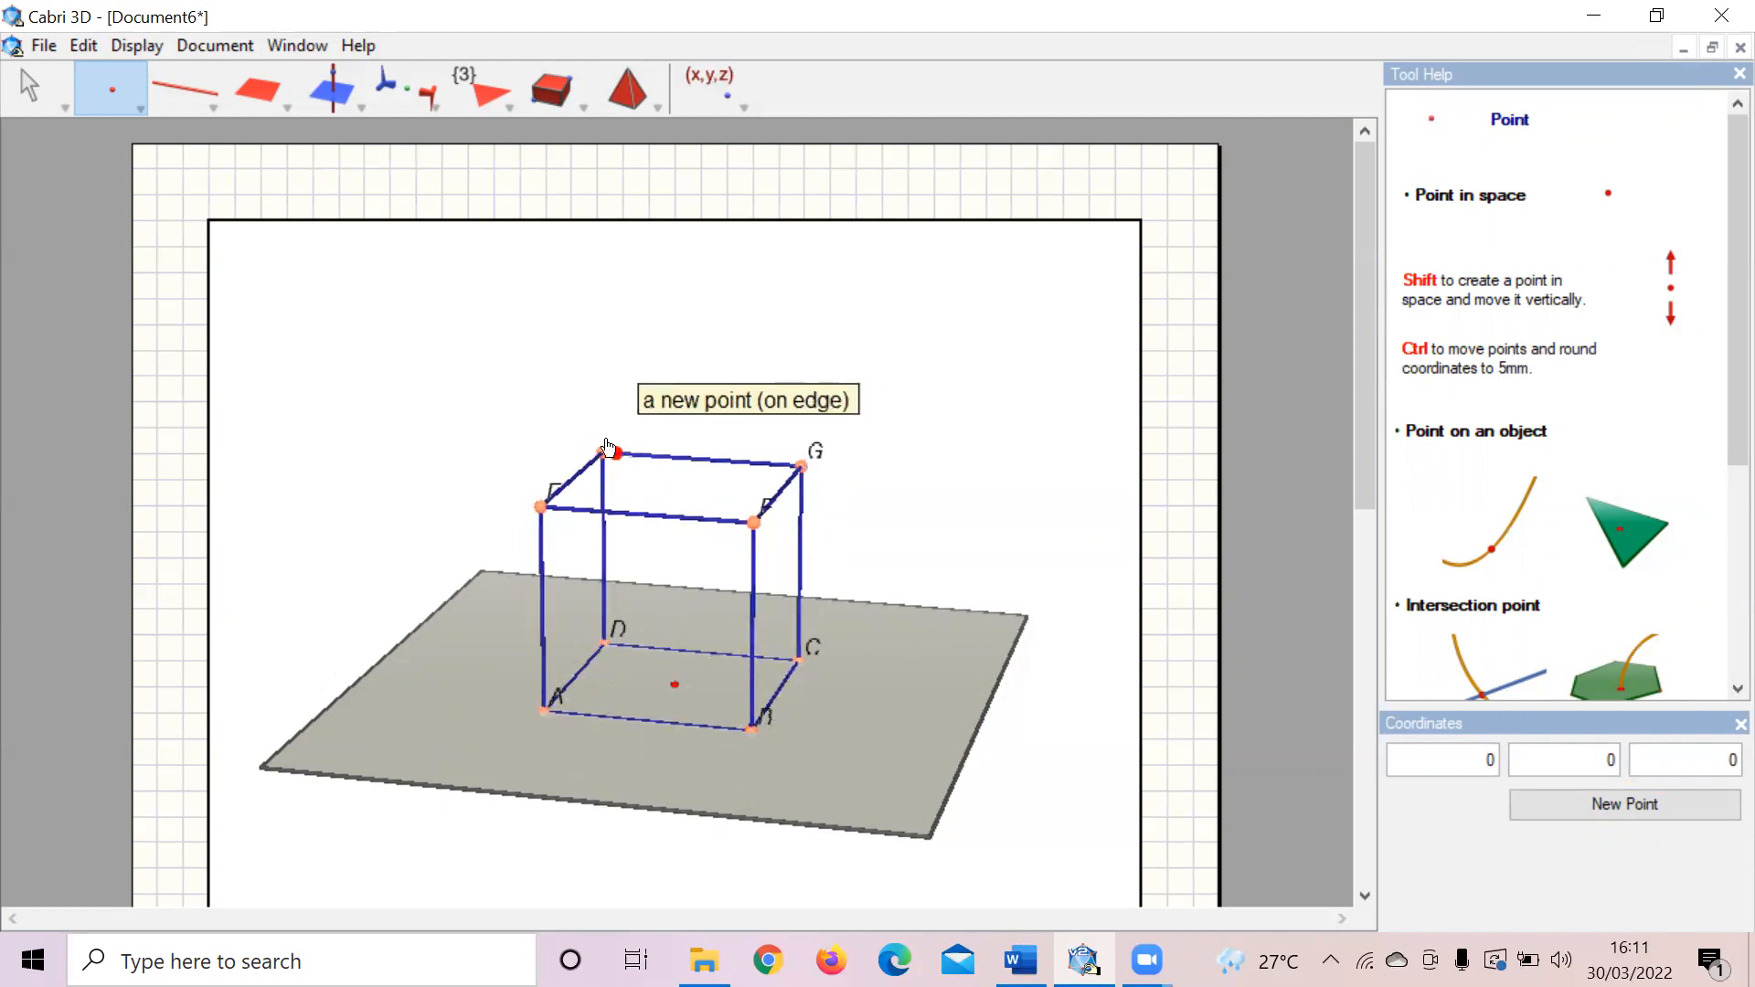
pyautogui.click(603, 450)
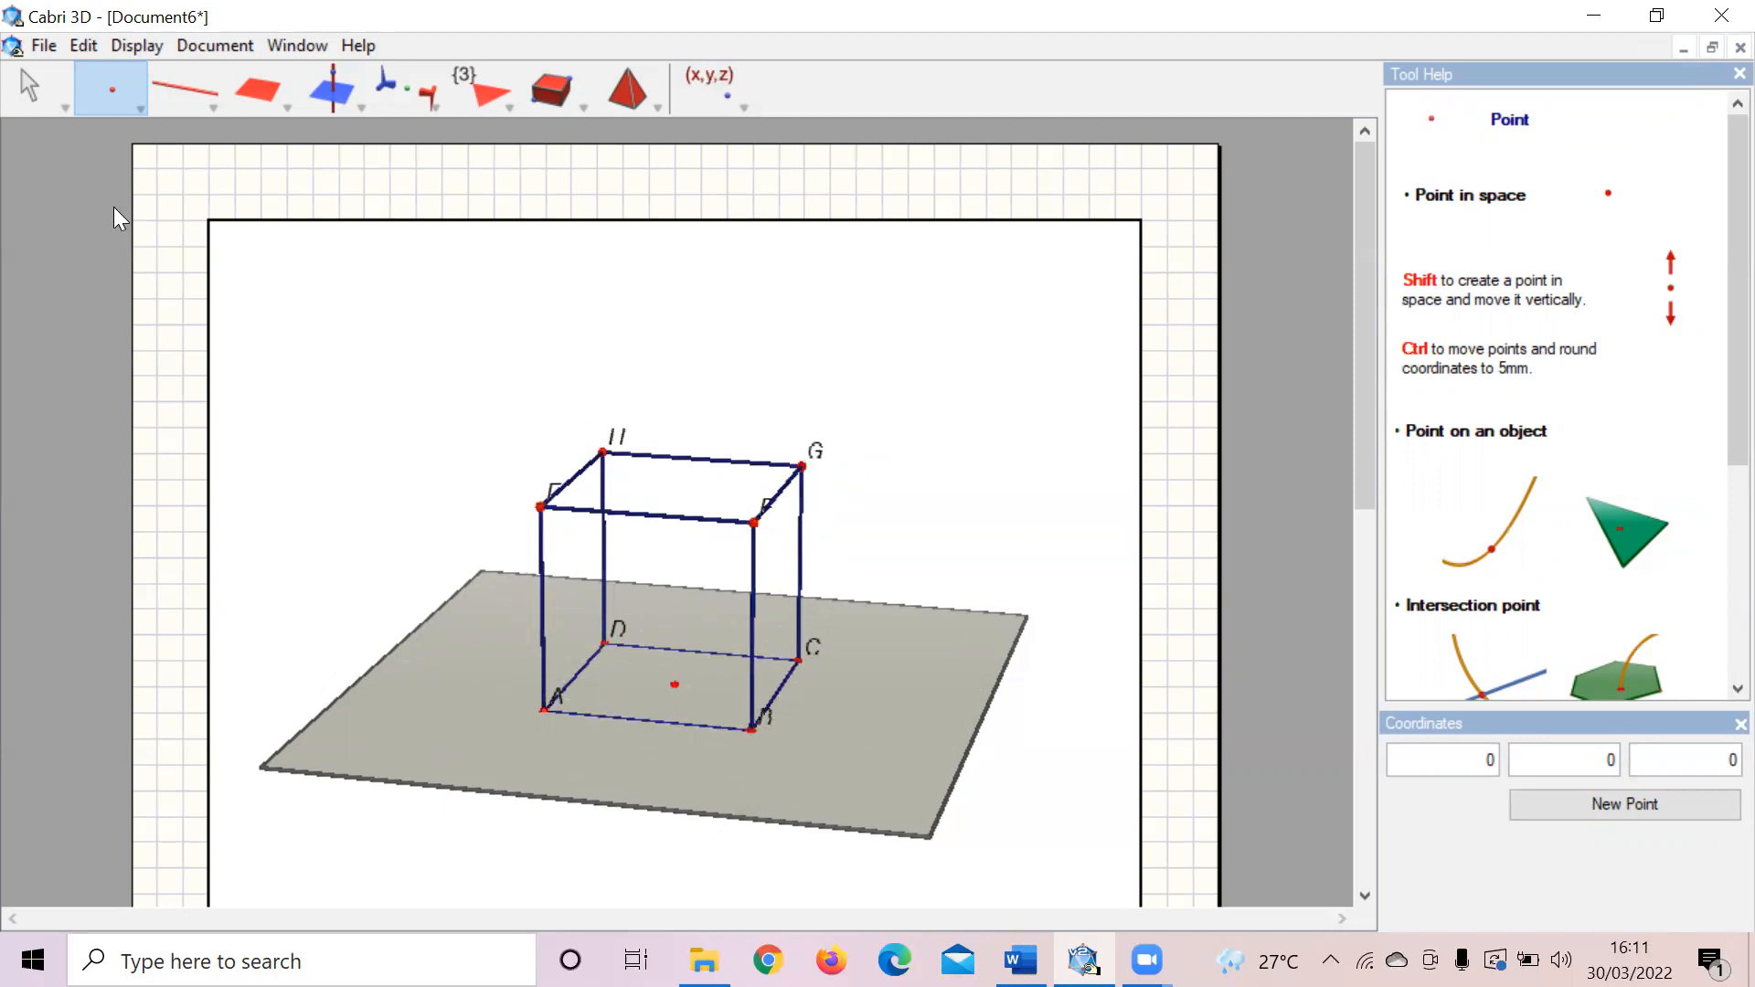
pyautogui.click(34, 92)
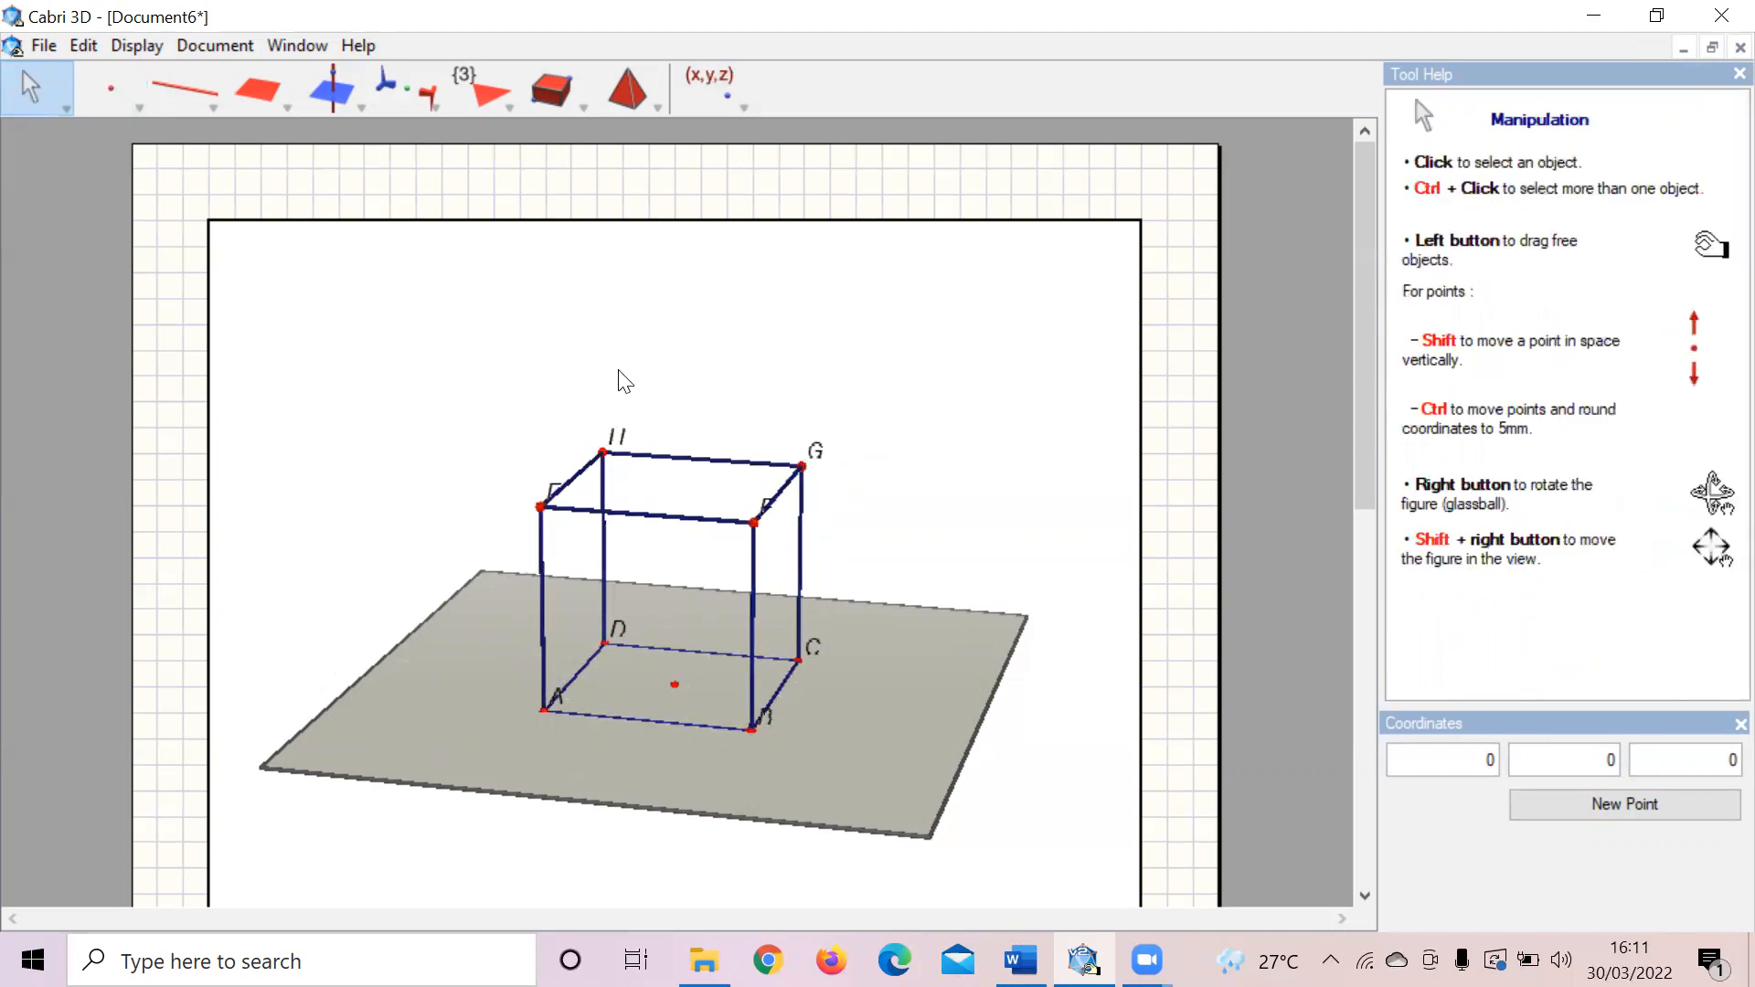
# Step: Add length measurements to the cube's edges AB, BC and CG
pyautogui.moveTo(662, 372); pyautogui.dragTo(634, 342, button='right')
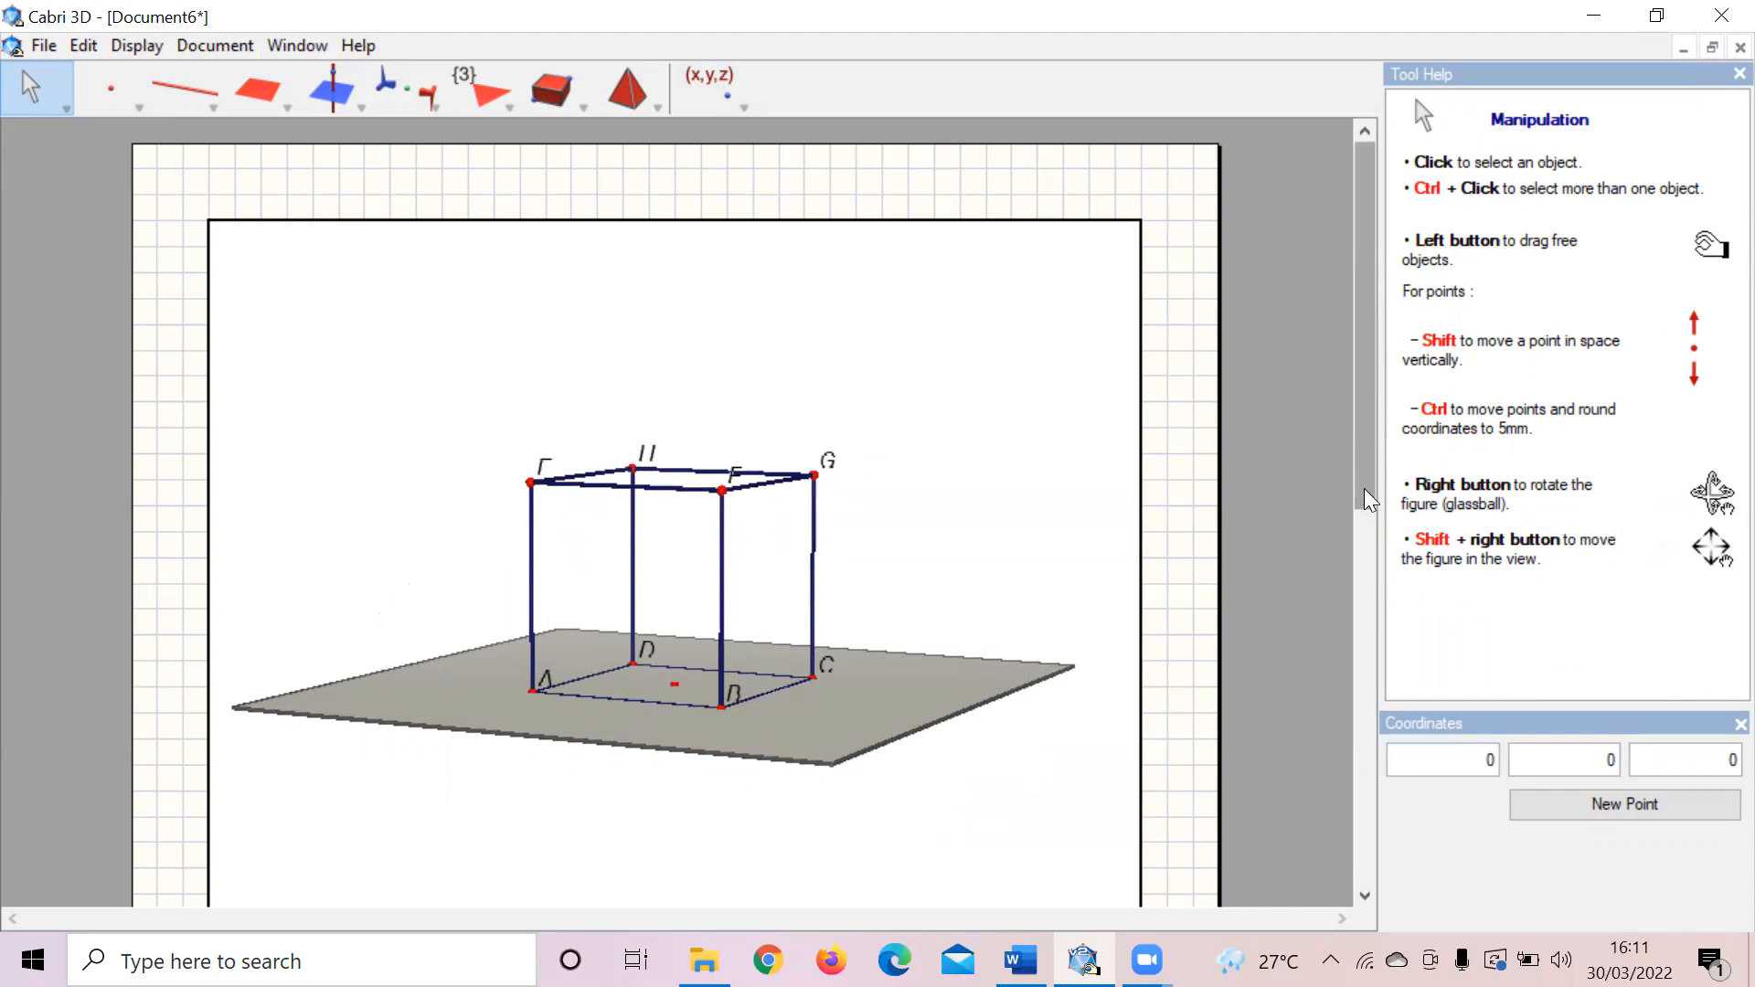
pyautogui.moveTo(1371, 462); pyautogui.dragTo(1371, 491)
pyautogui.click(711, 67)
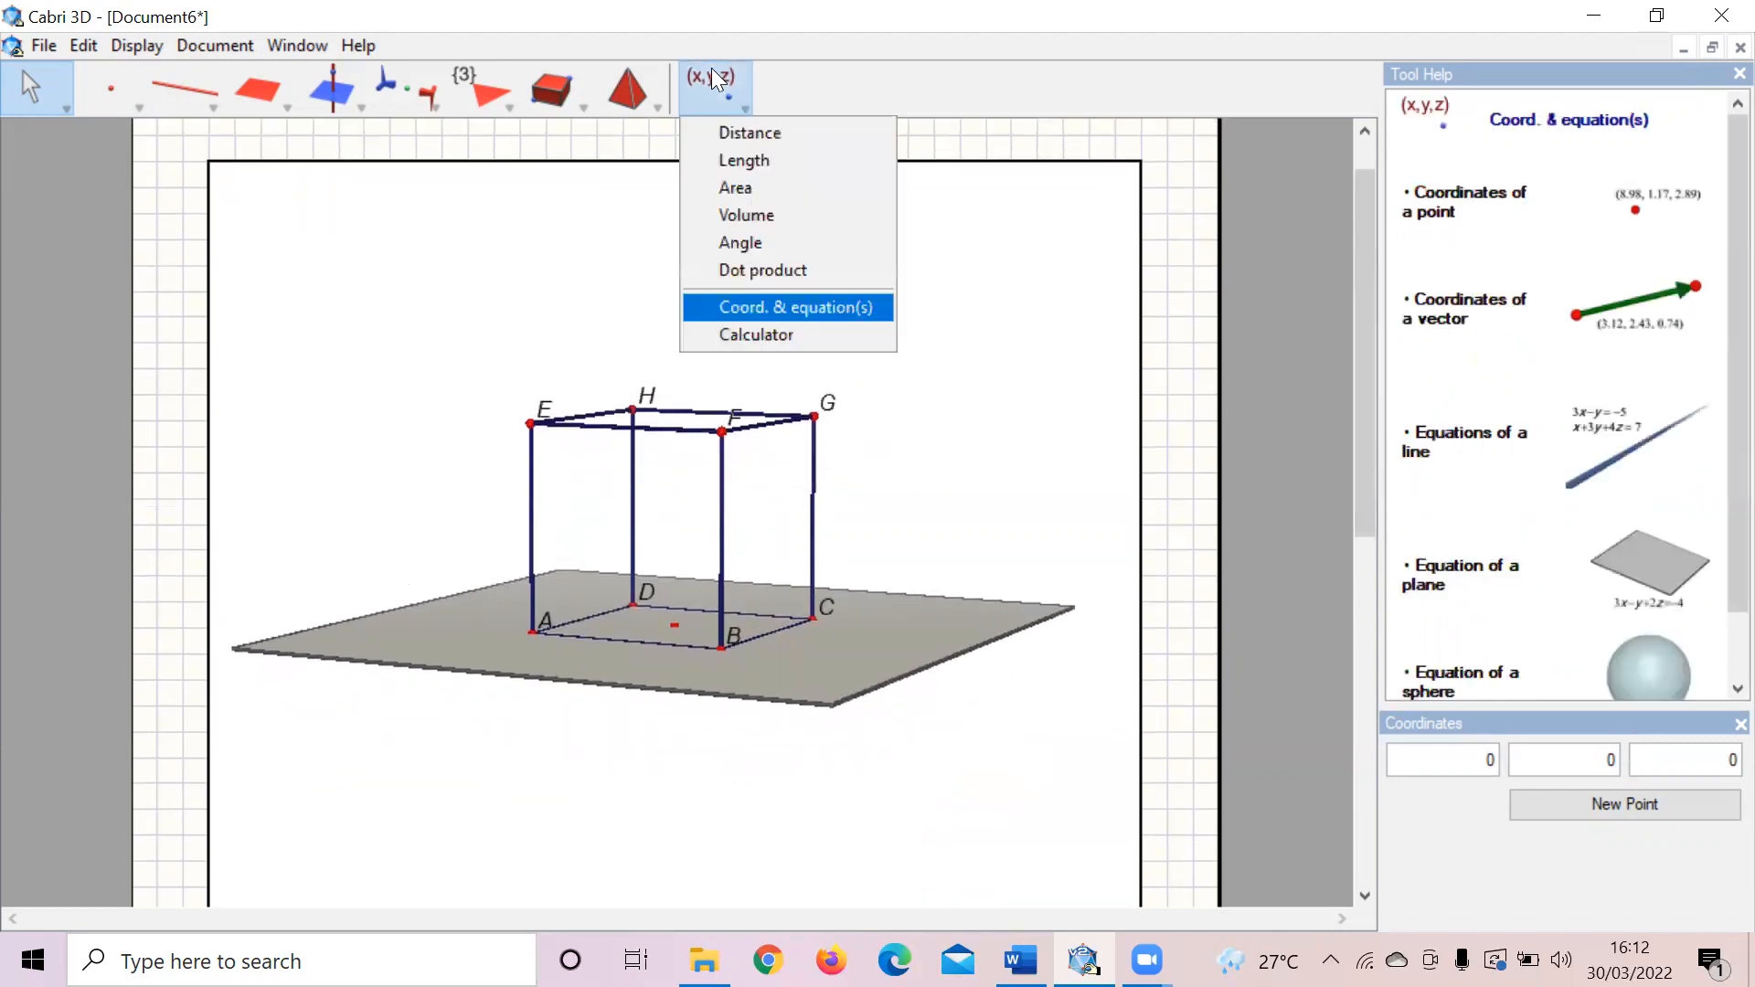
pyautogui.click(748, 161)
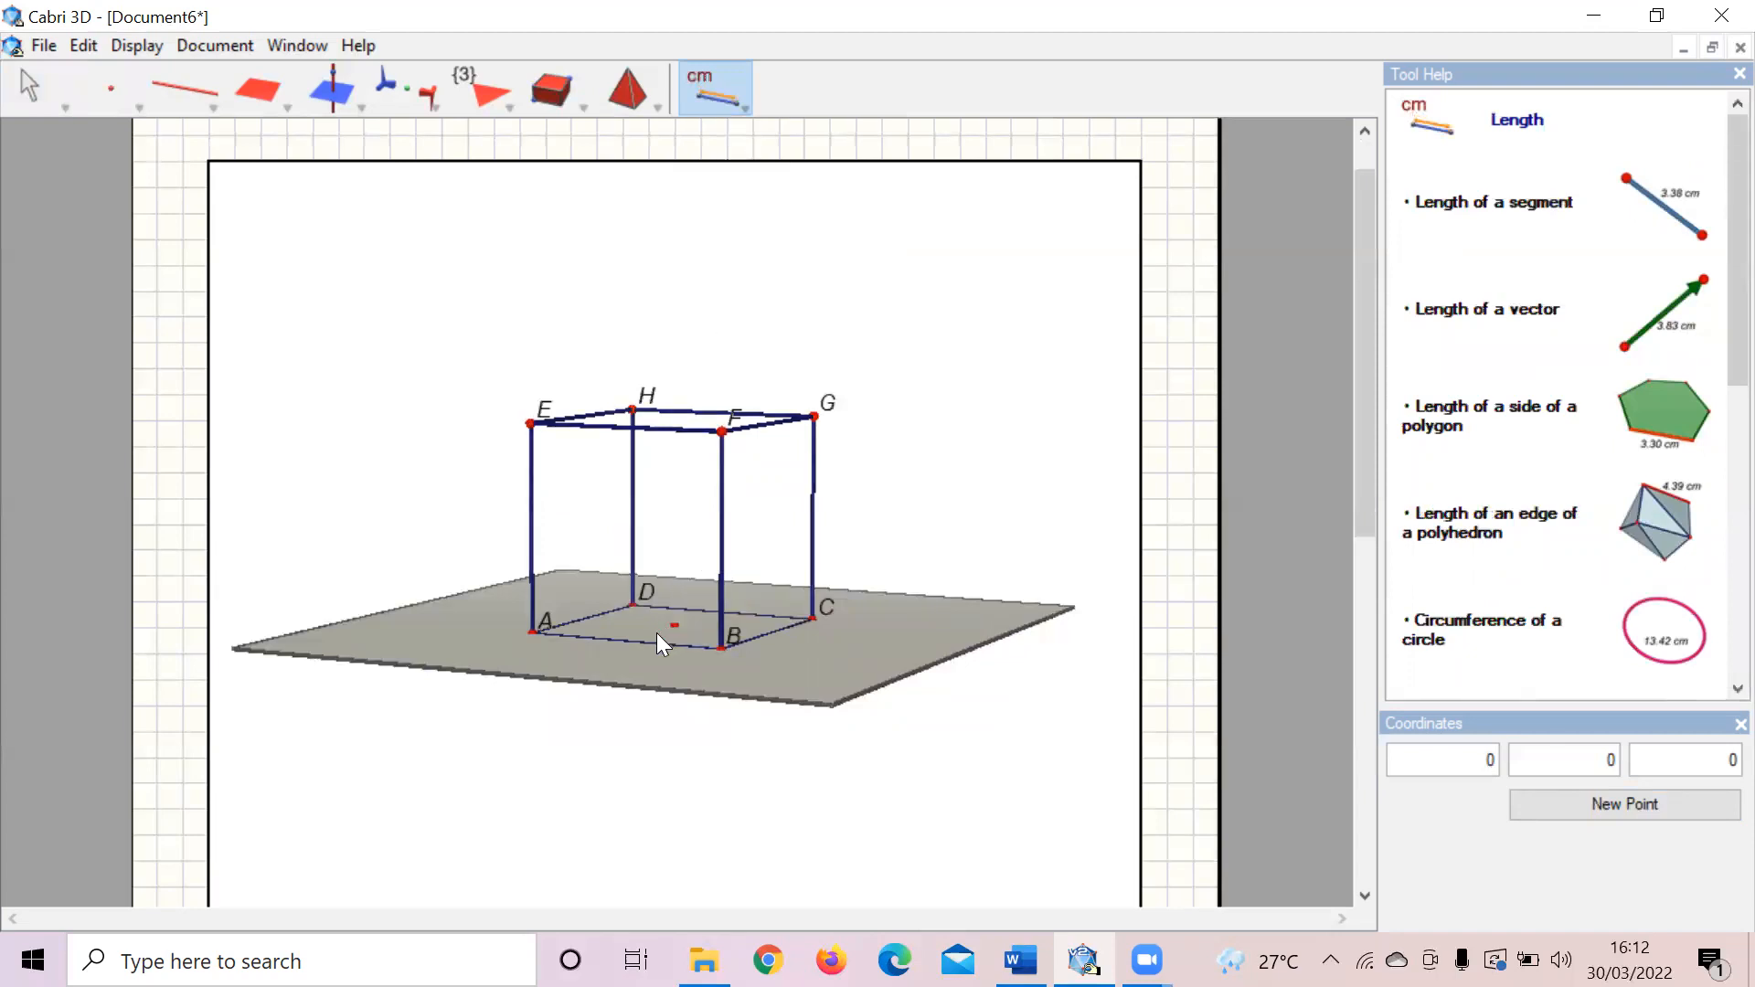
pyautogui.click(691, 641)
pyautogui.click(763, 636)
pyautogui.click(814, 541)
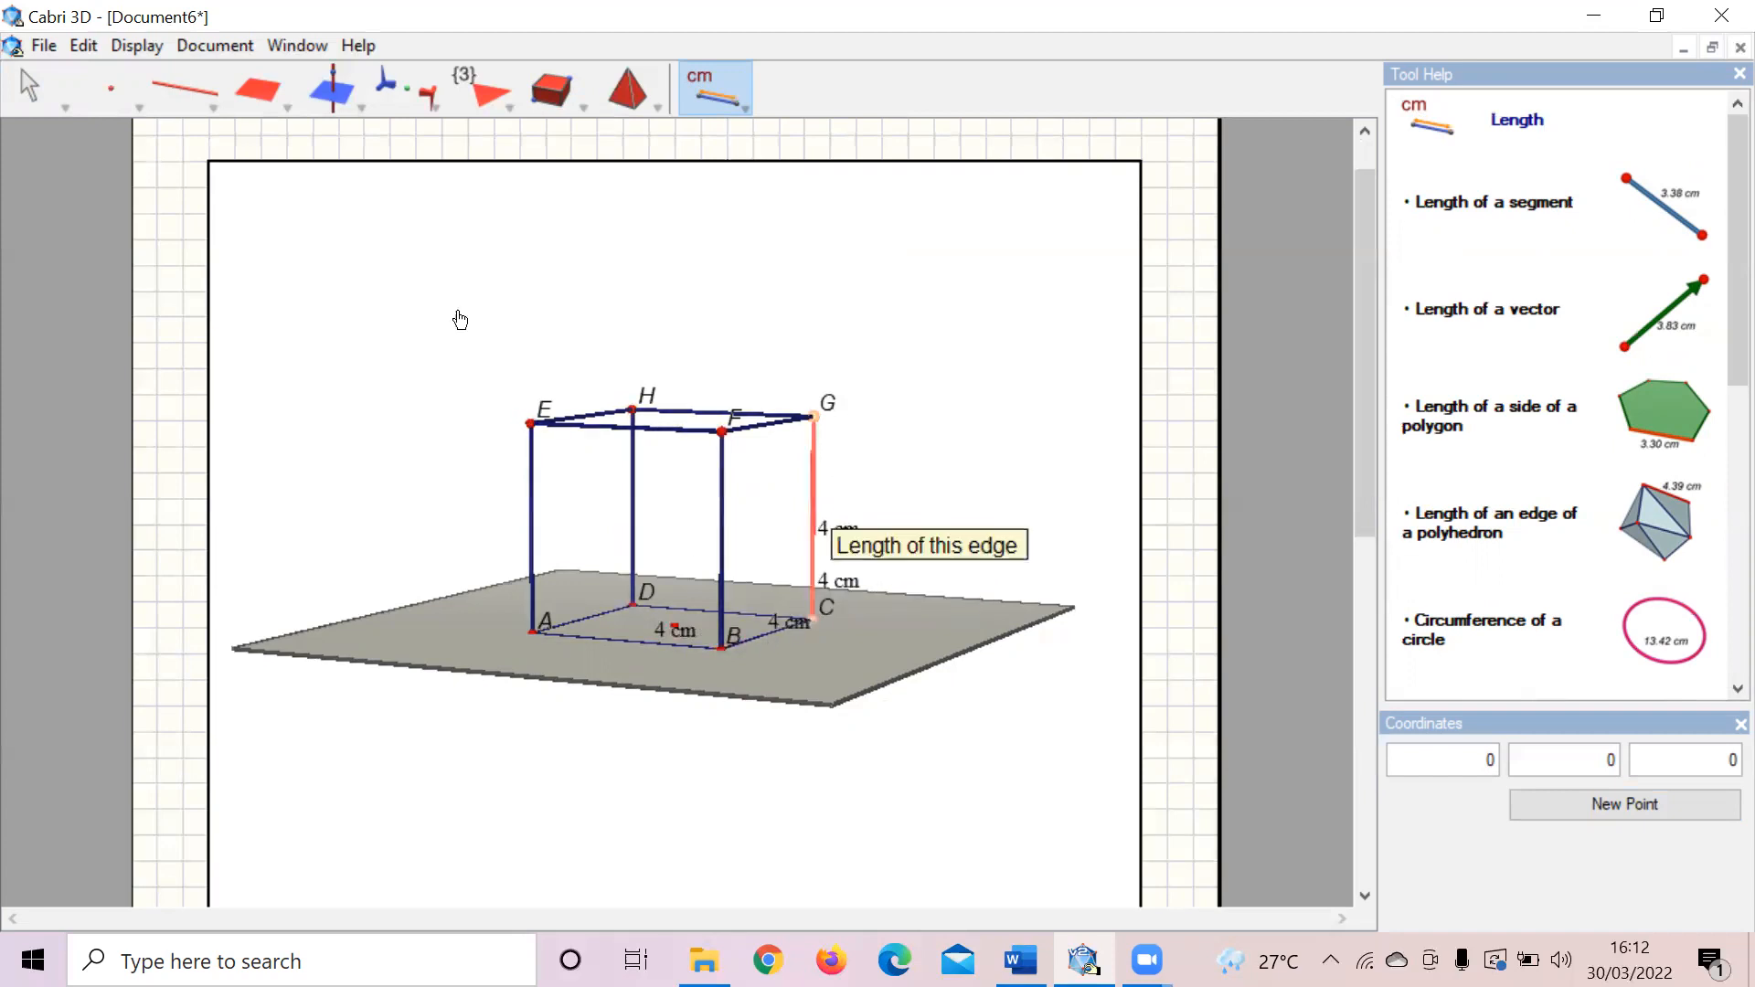
# Step: Move the length labels of edges AB and BC just outside the cube's base so they stand clear of the edges
pyautogui.click(33, 86)
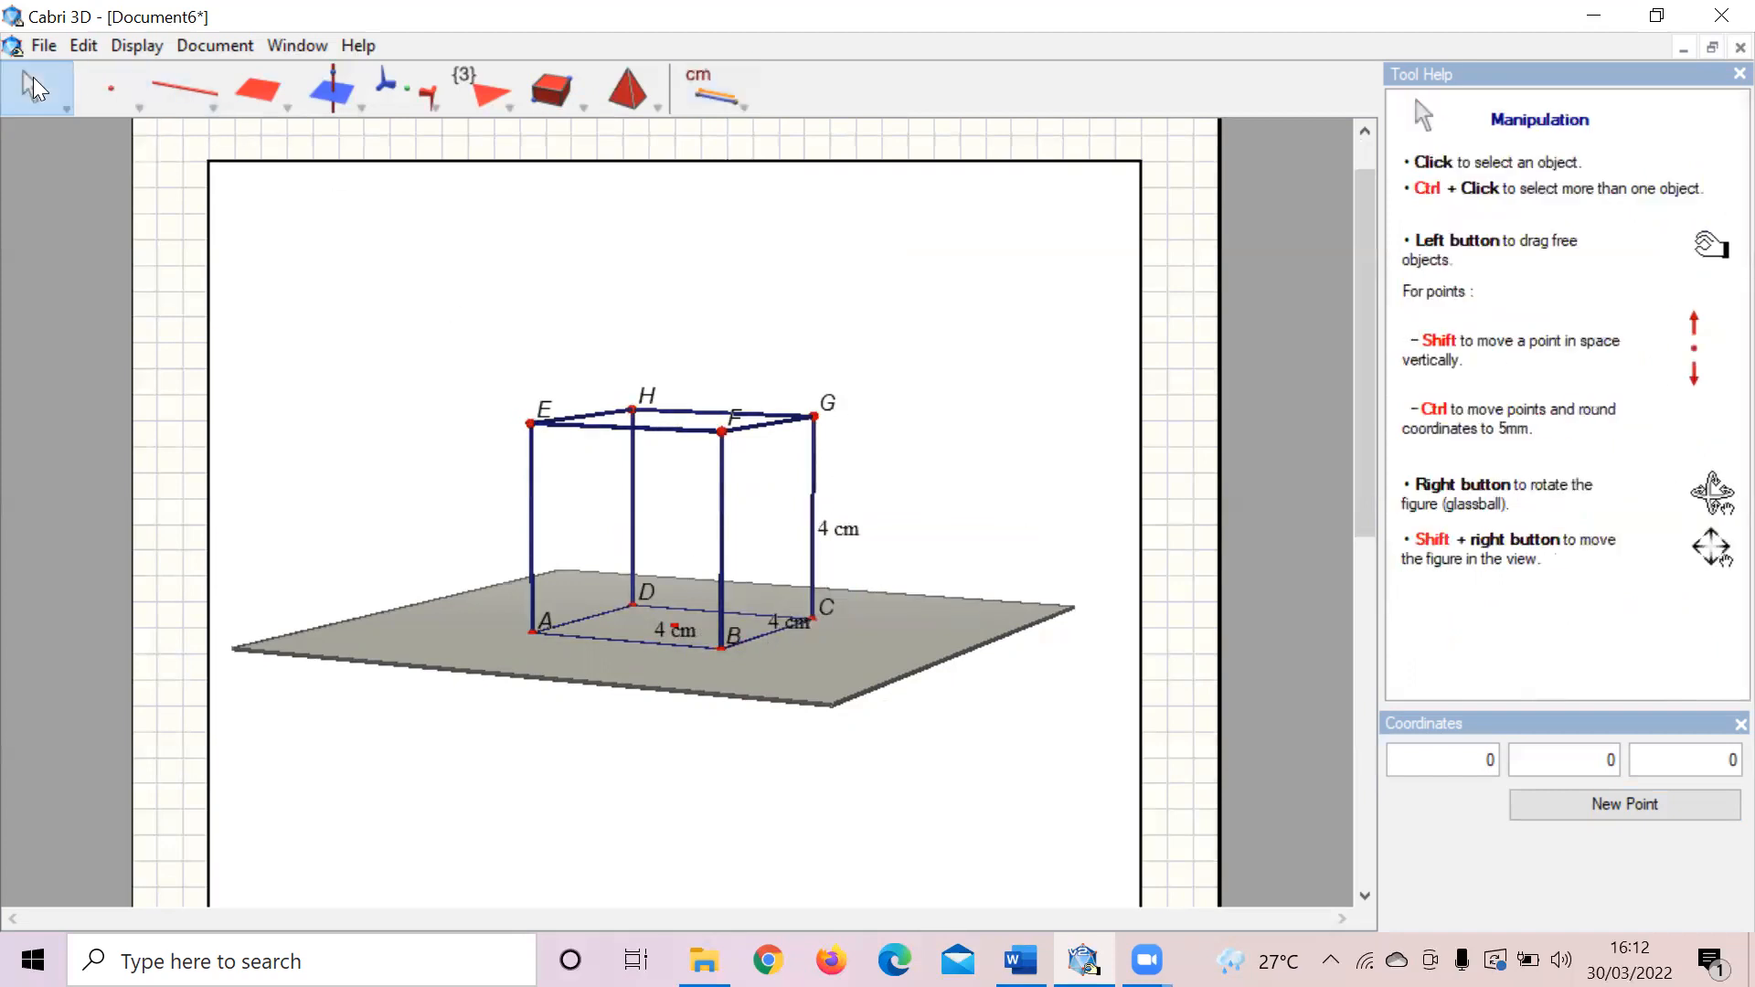
pyautogui.moveTo(672, 647); pyautogui.dragTo(592, 635)
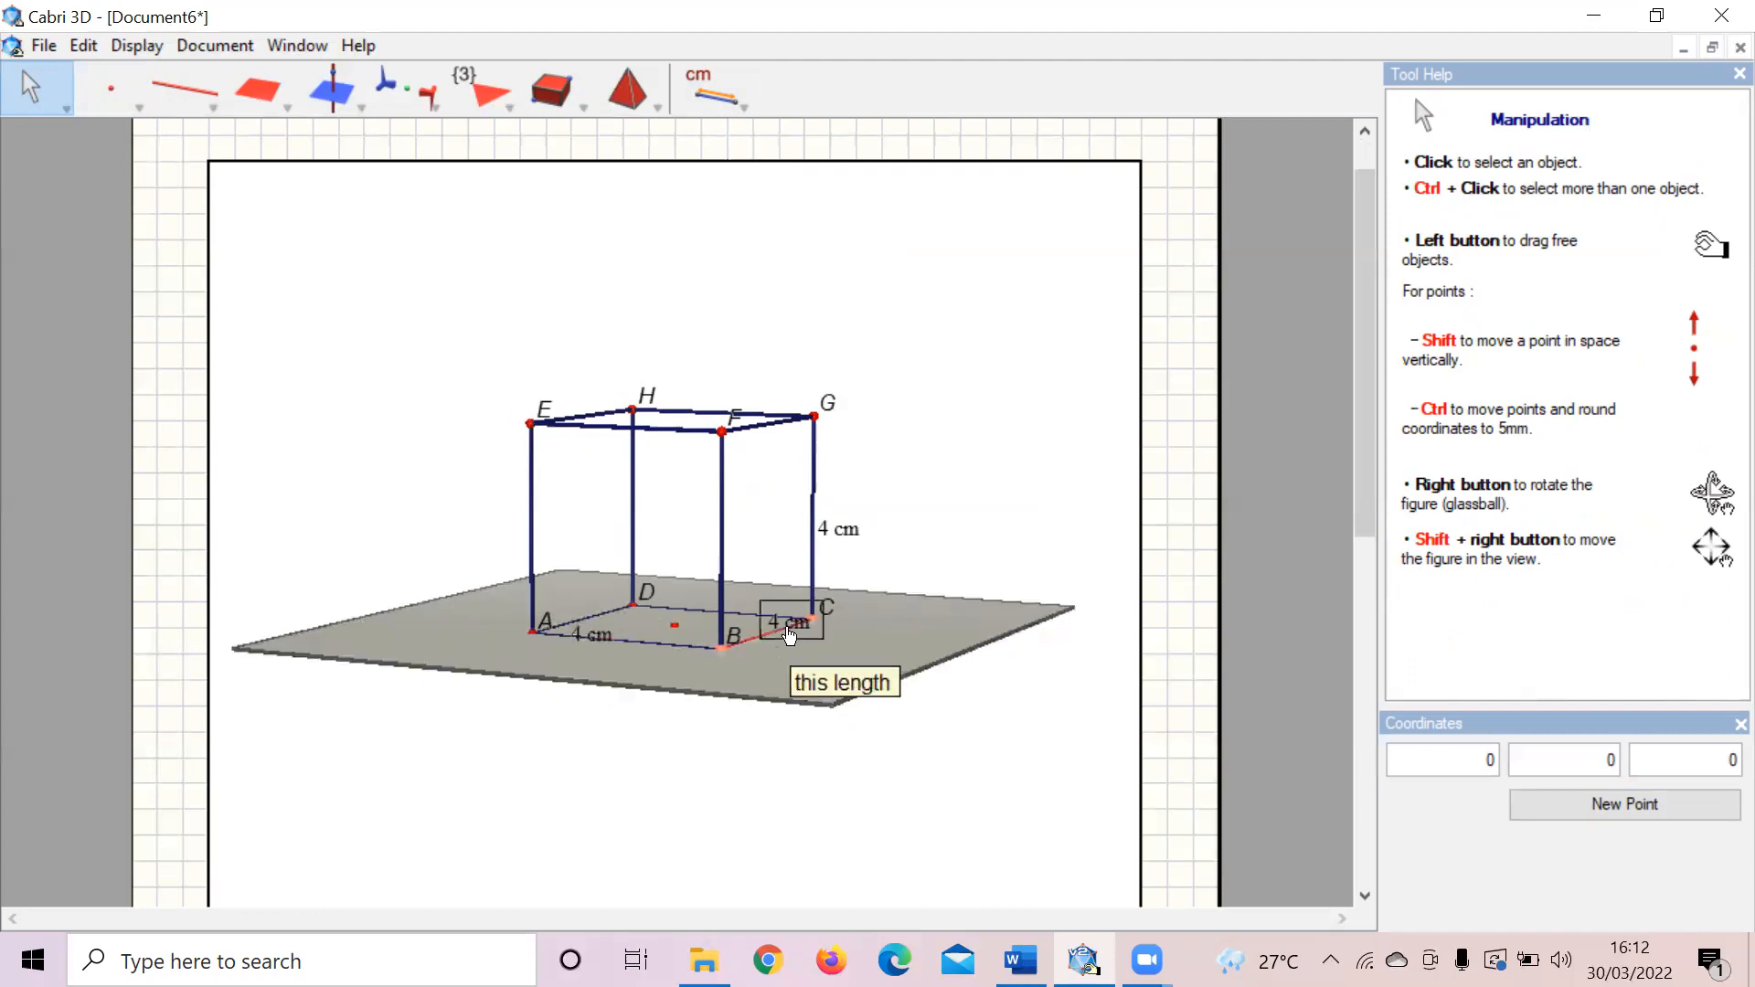
pyautogui.moveTo(791, 635); pyautogui.dragTo(829, 615)
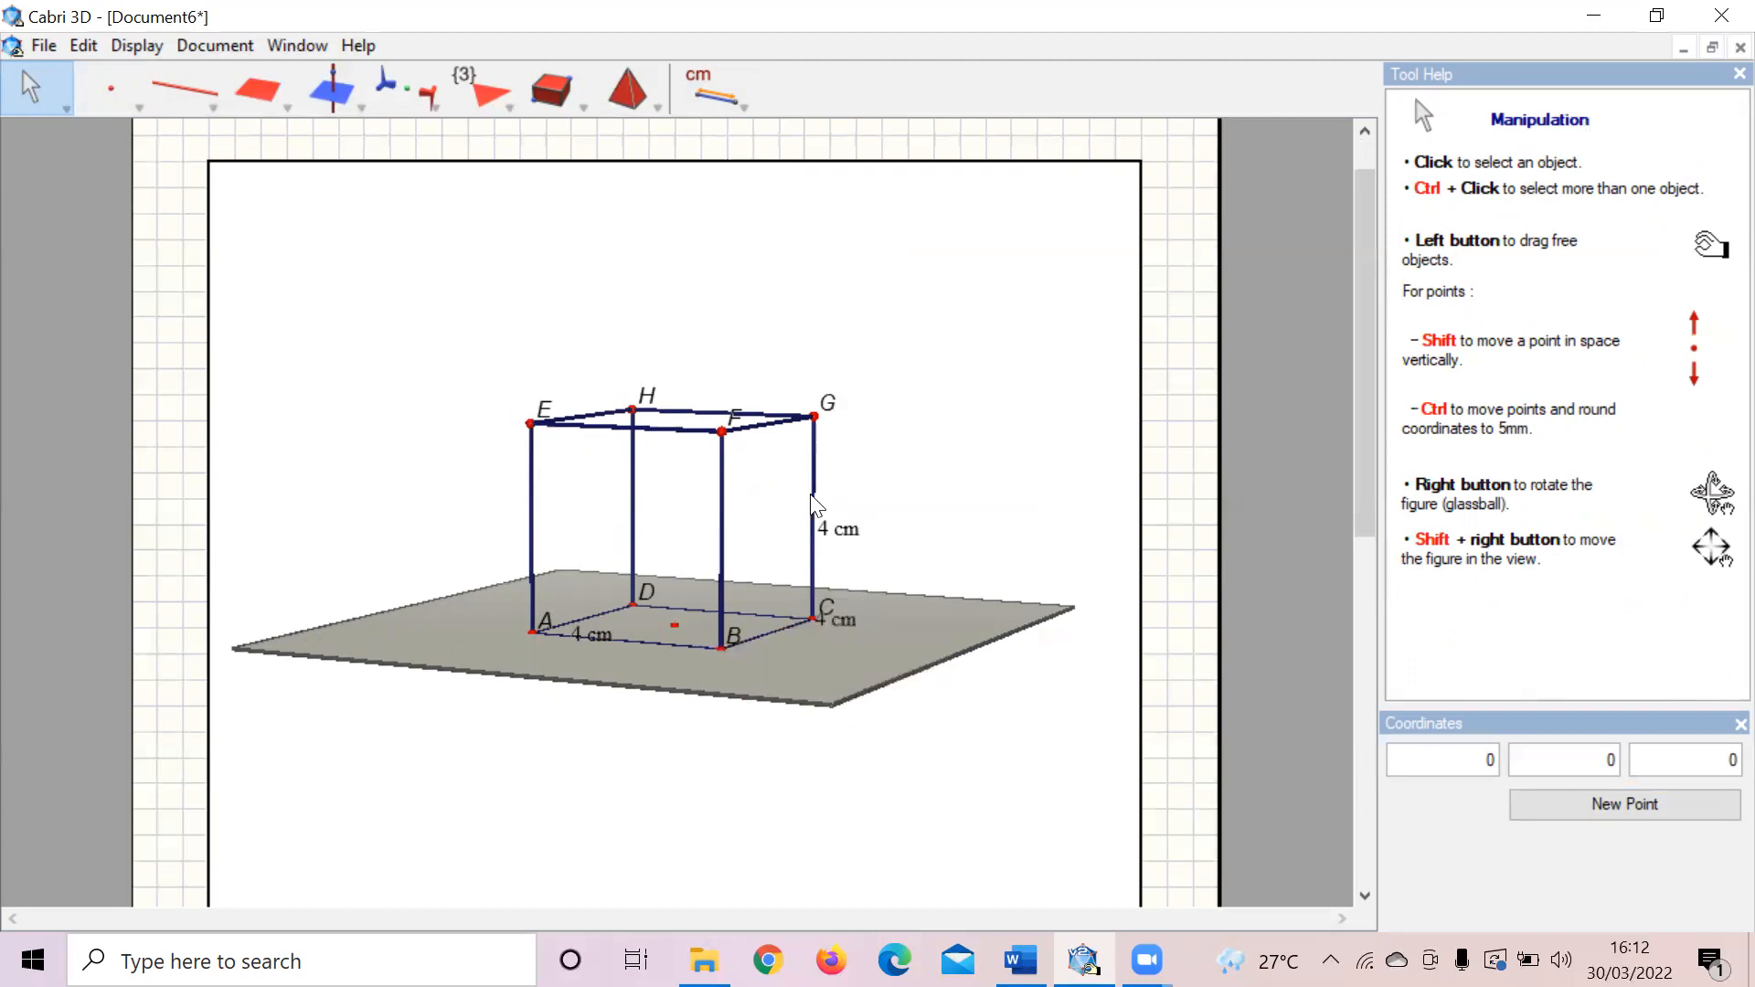
pyautogui.moveTo(896, 475); pyautogui.dragTo(940, 490, button='right')
pyautogui.moveTo(832, 621); pyautogui.dragTo(833, 624)
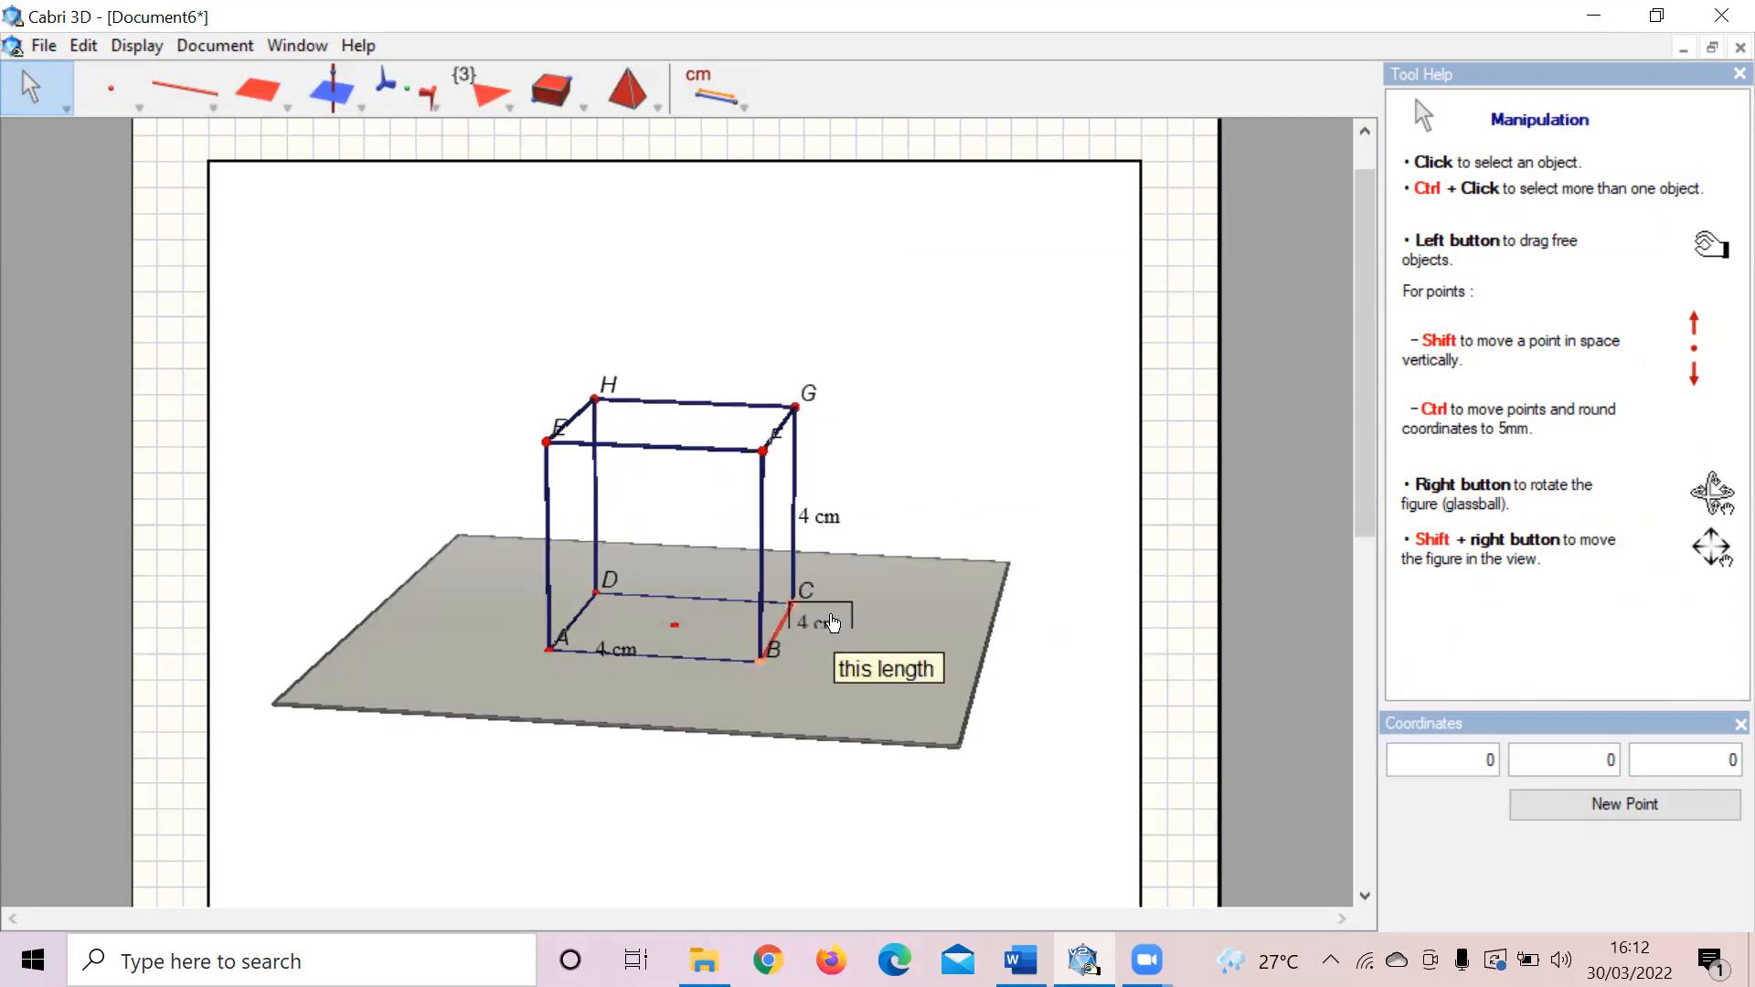
pyautogui.moveTo(629, 654); pyautogui.dragTo(610, 668)
# Step: Check problem 2 in the Word document, and draw the base diagonal in Cabri 3D as a segment from vertex B to vertex D
pyautogui.hotkey('alt', 'Tab')
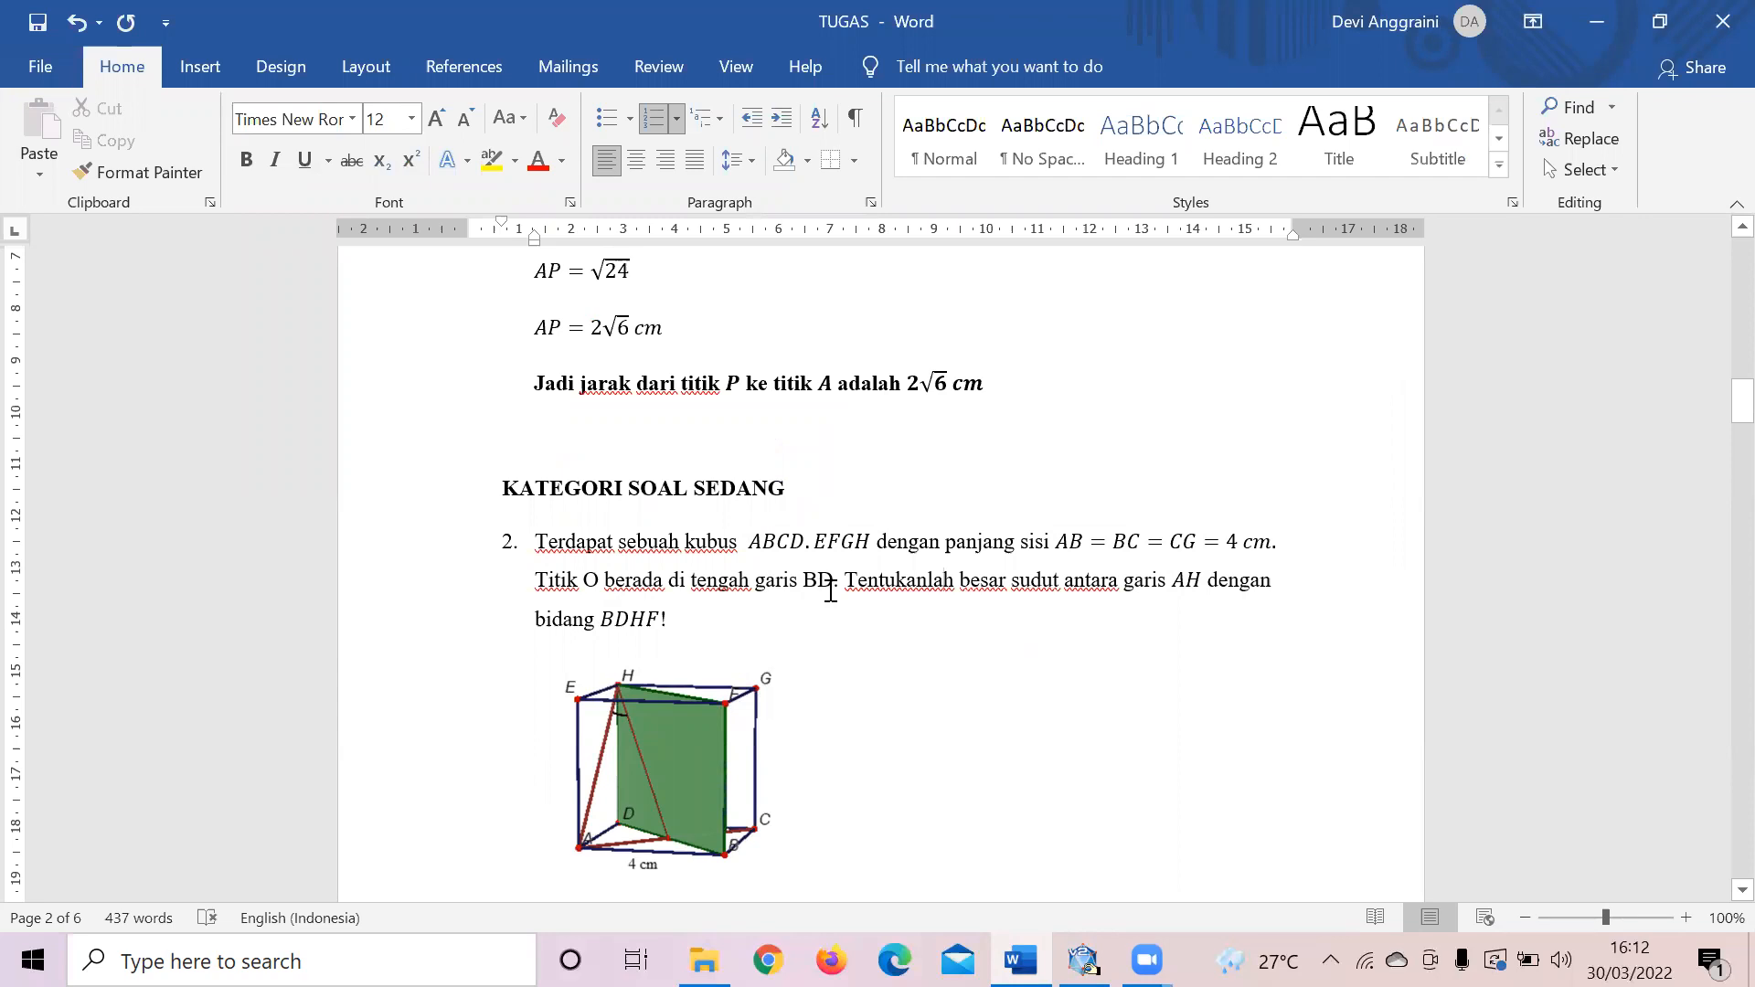
pyautogui.click(1021, 960)
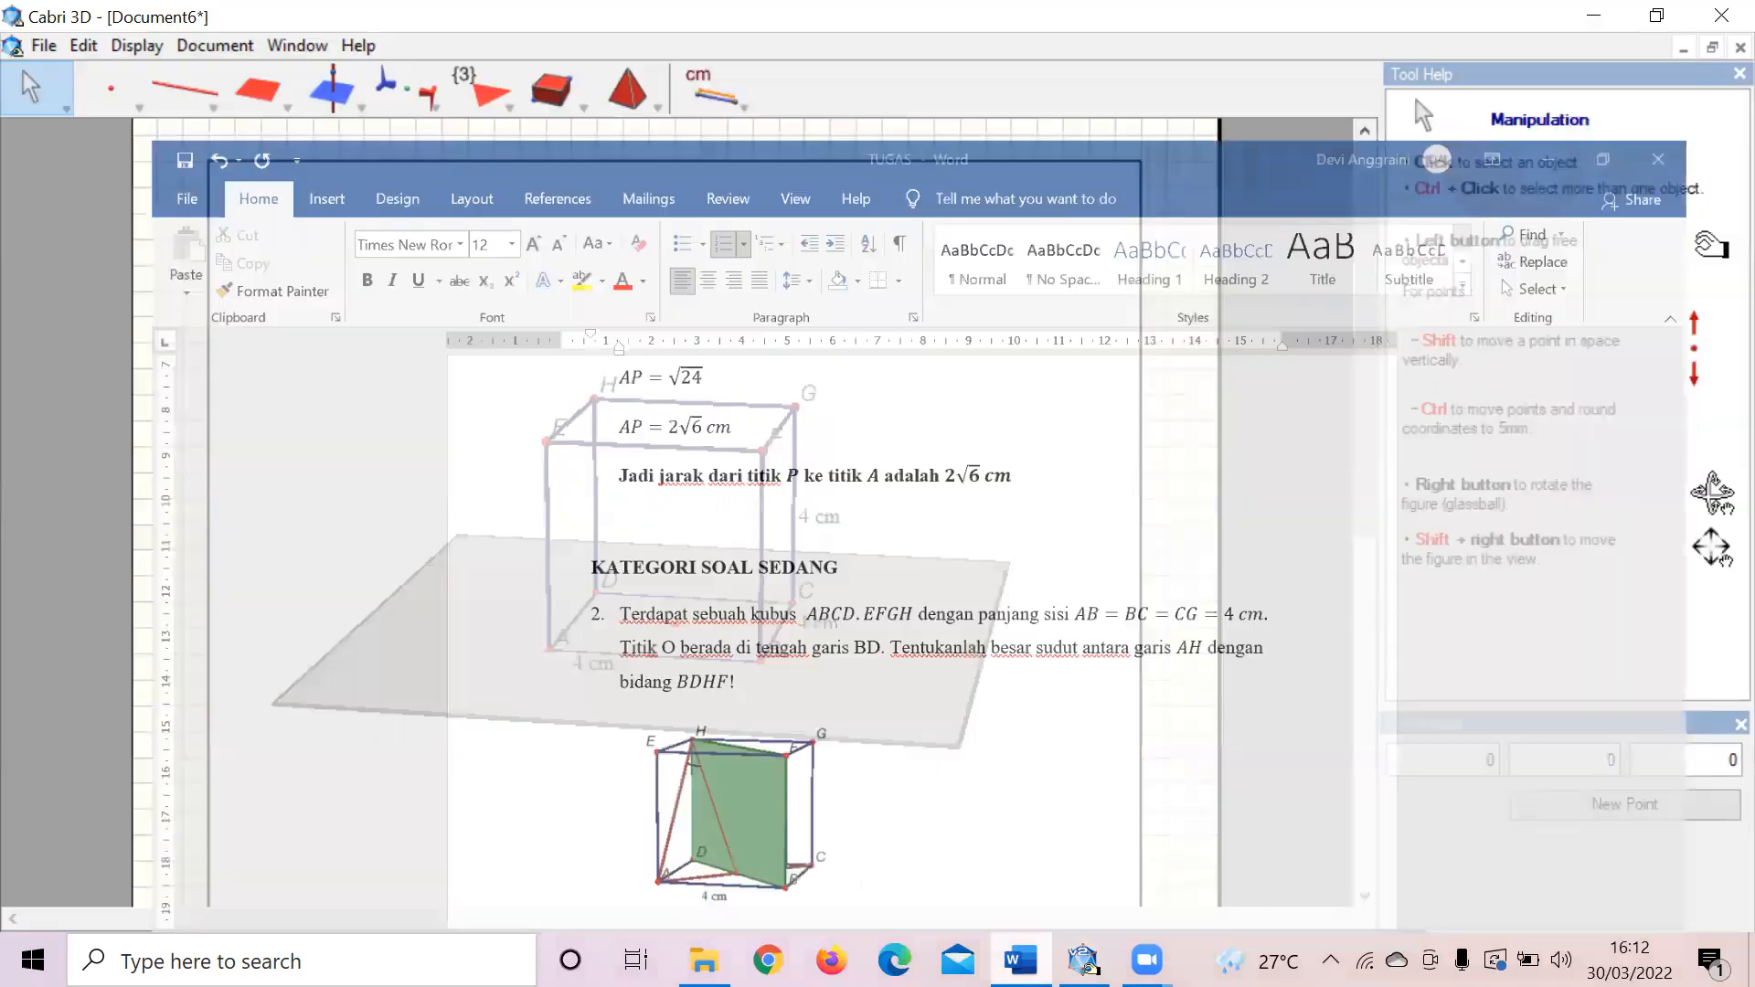
pyautogui.moveTo(205, 76); pyautogui.dragTo(227, 159)
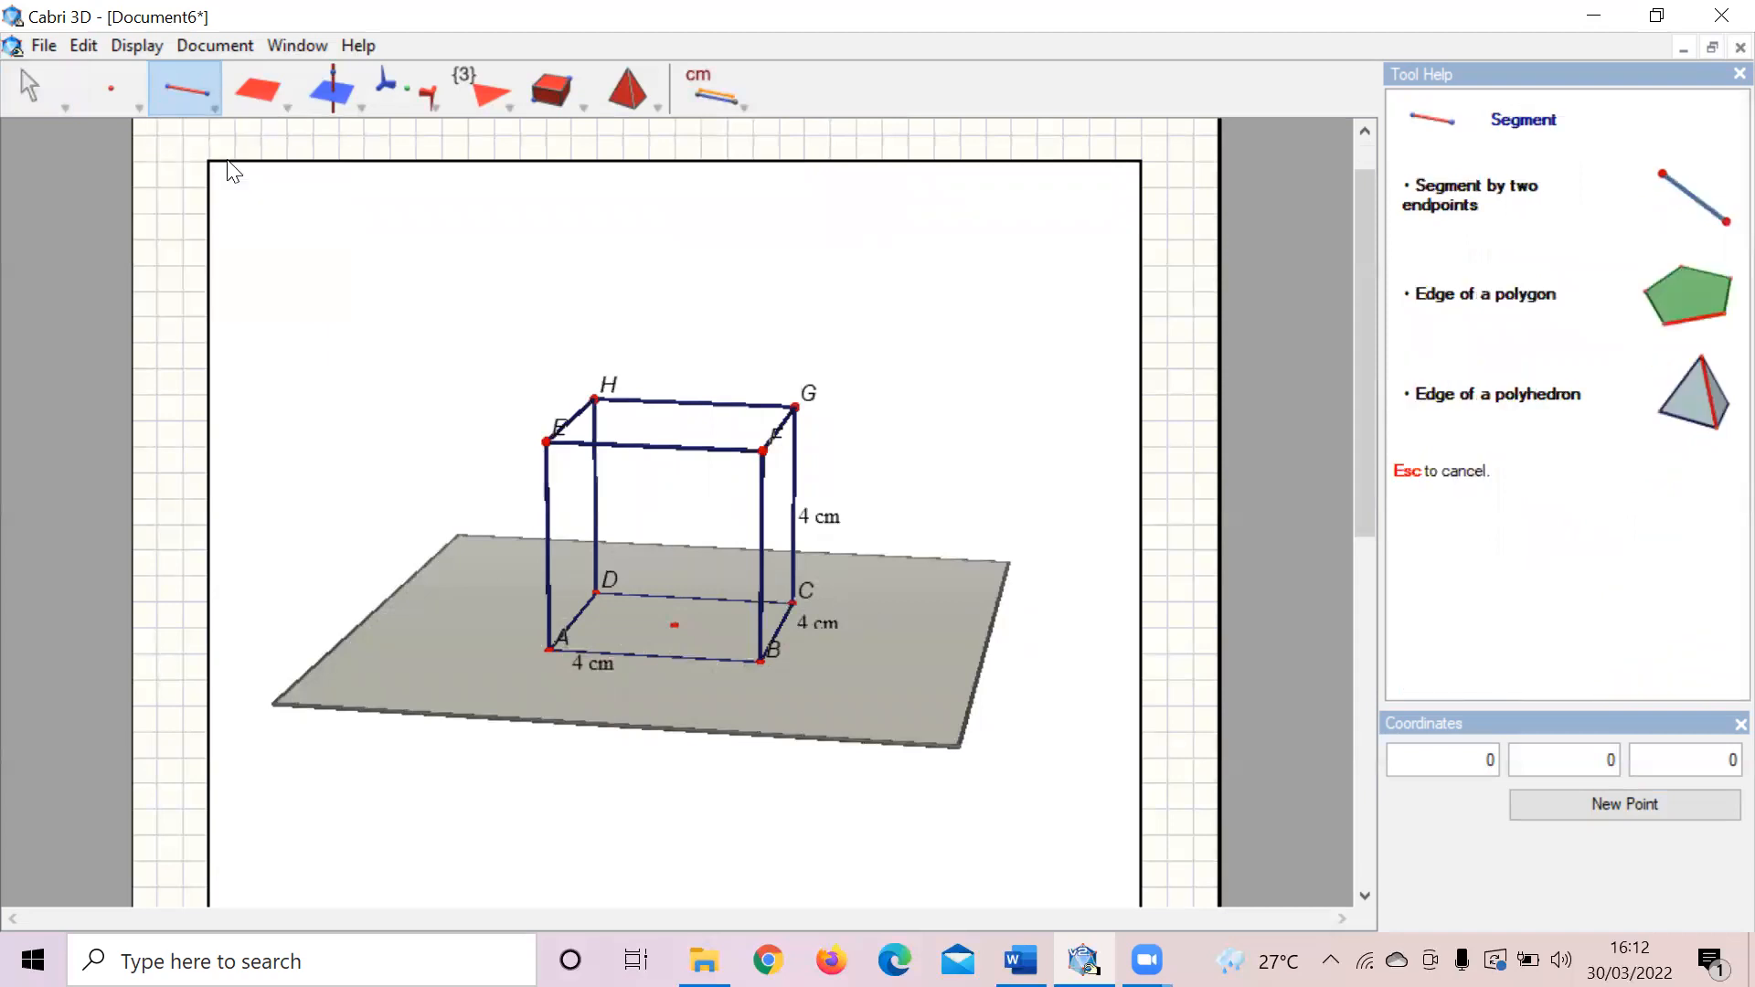
pyautogui.click(761, 660)
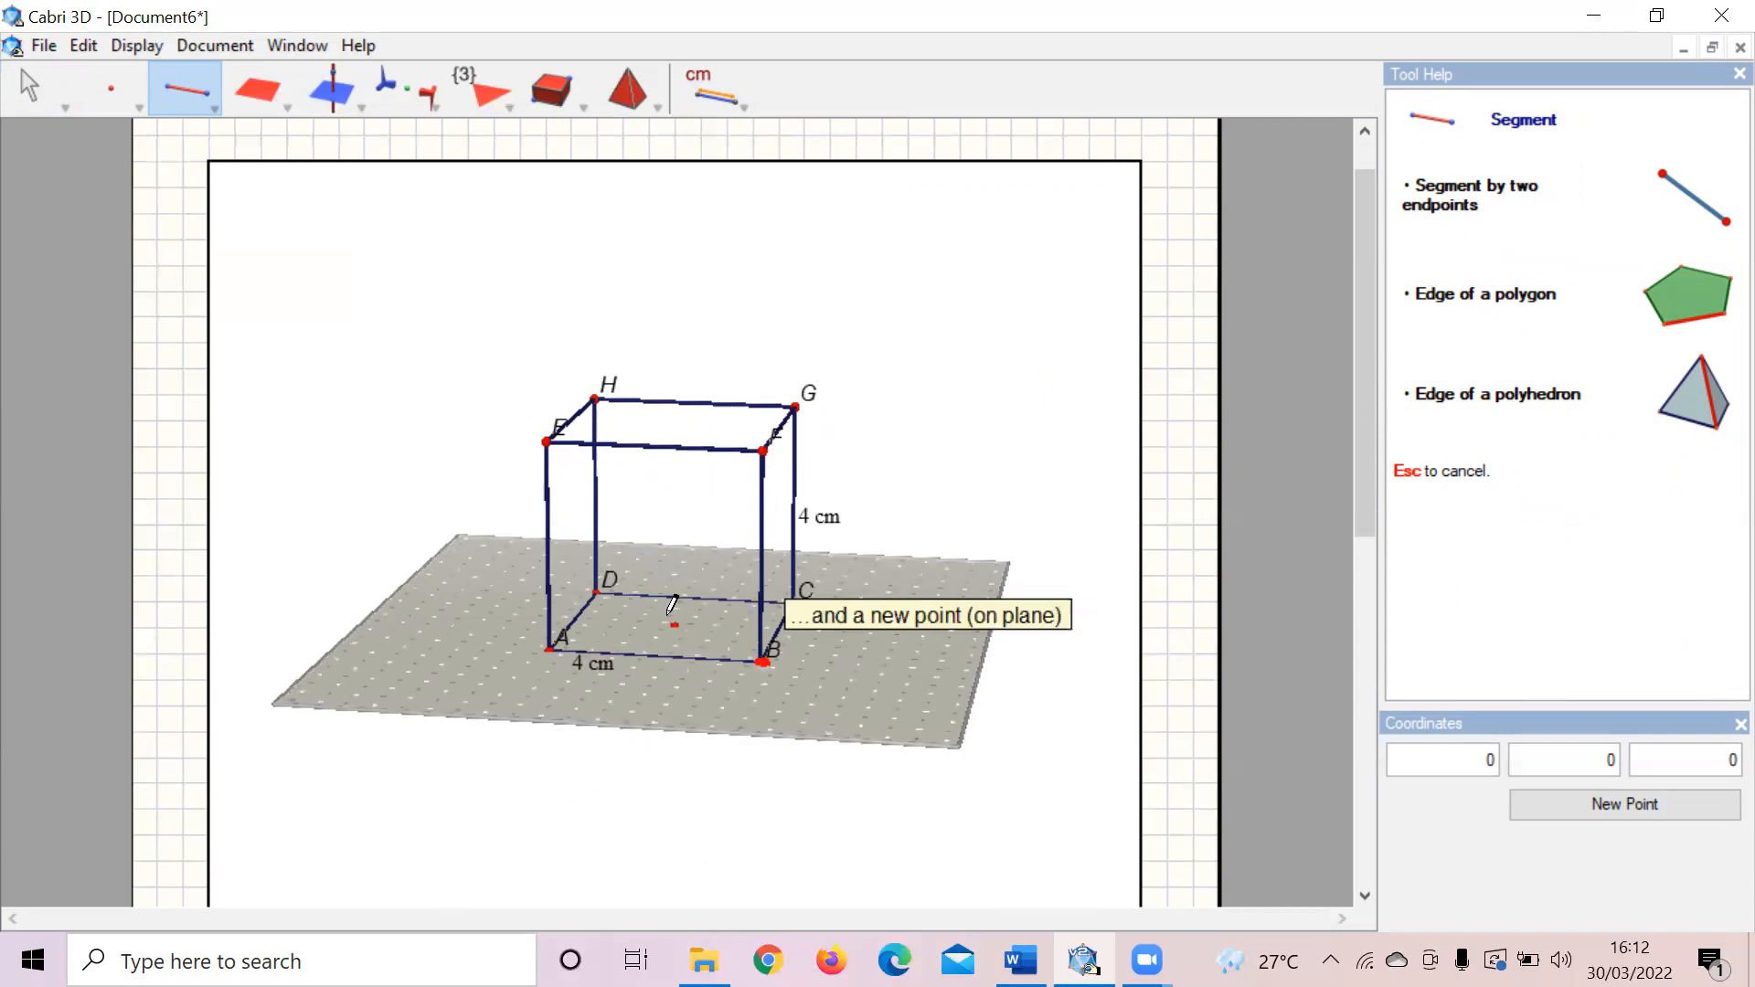
pyautogui.click(596, 591)
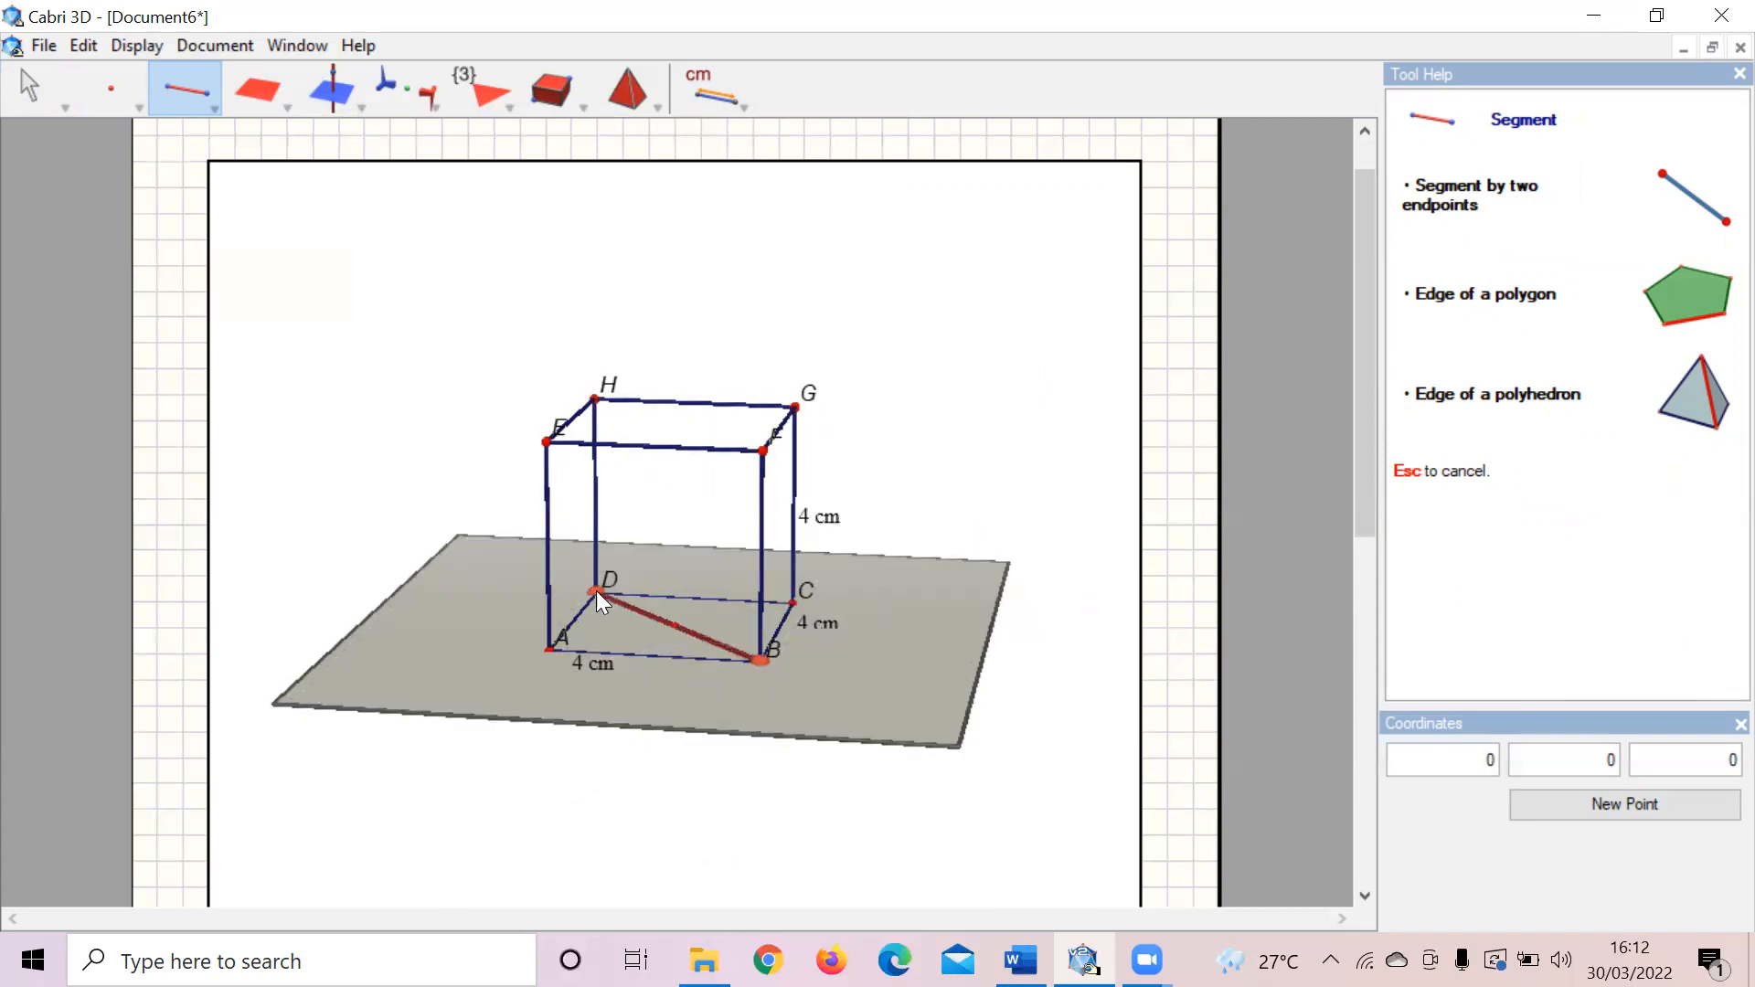
pyautogui.click(30, 84)
pyautogui.moveTo(30, 84); pyautogui.dragTo(30, 84)
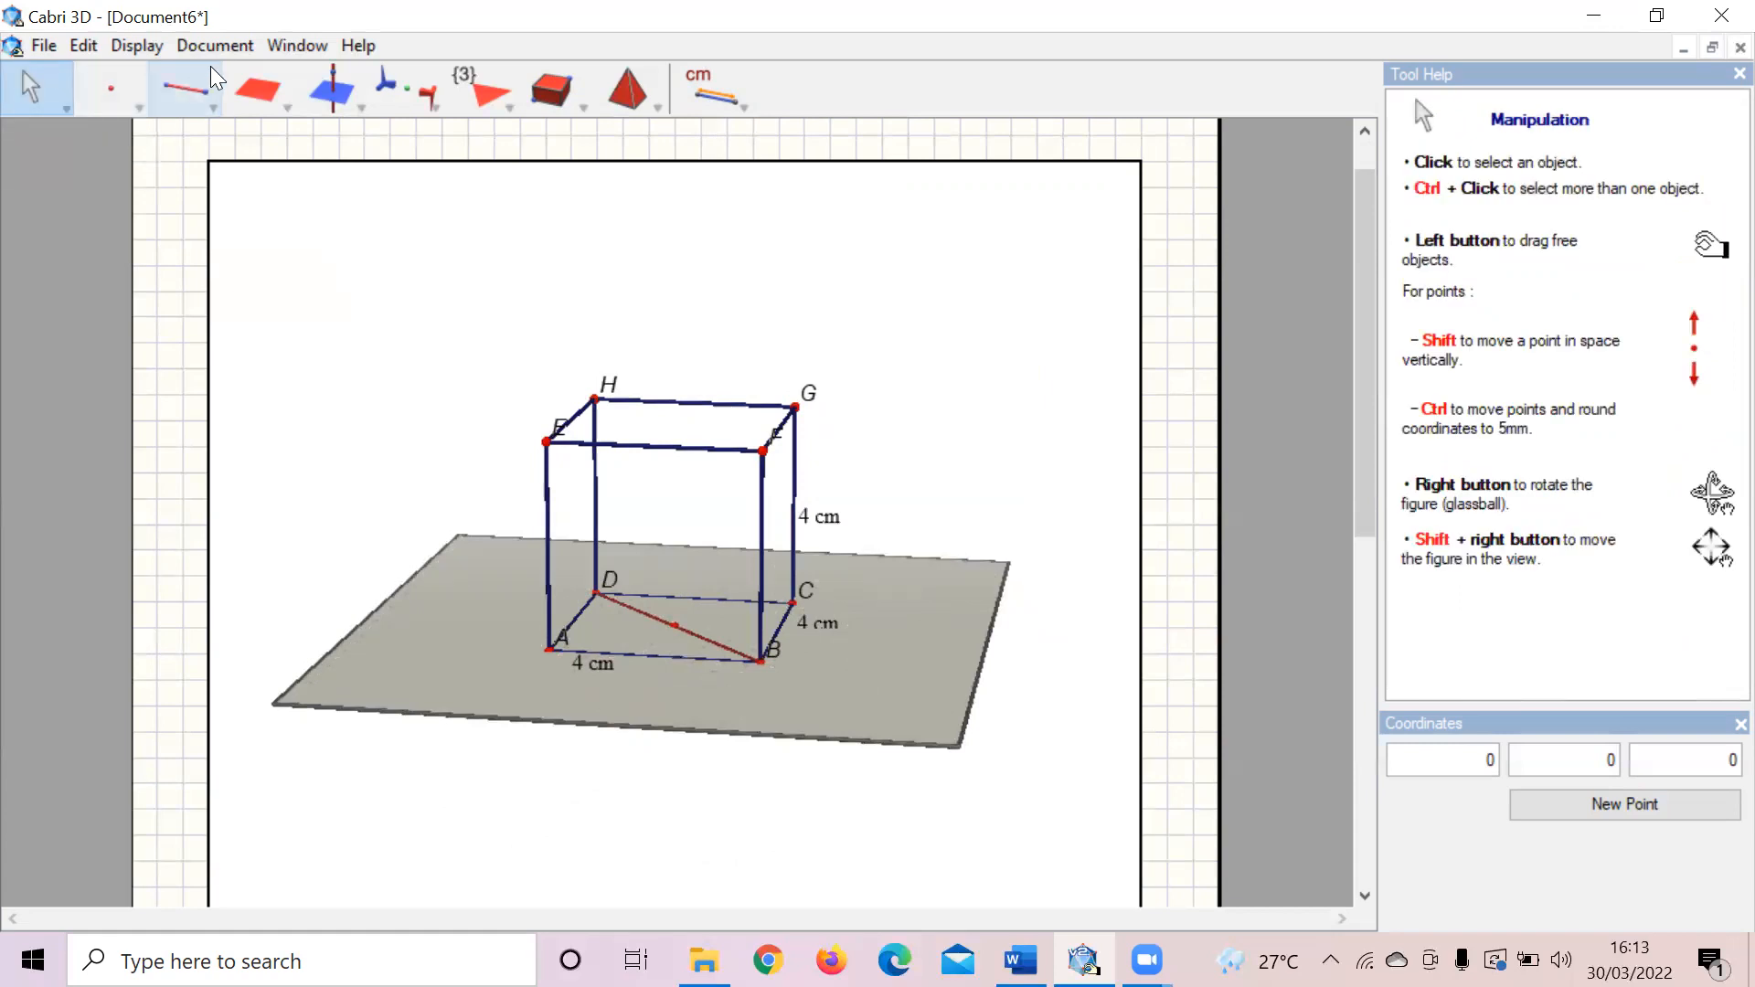
# Step: Construct the midpoint of vertices B and D and label it O
pyautogui.moveTo(209, 83); pyautogui.dragTo(371, 244)
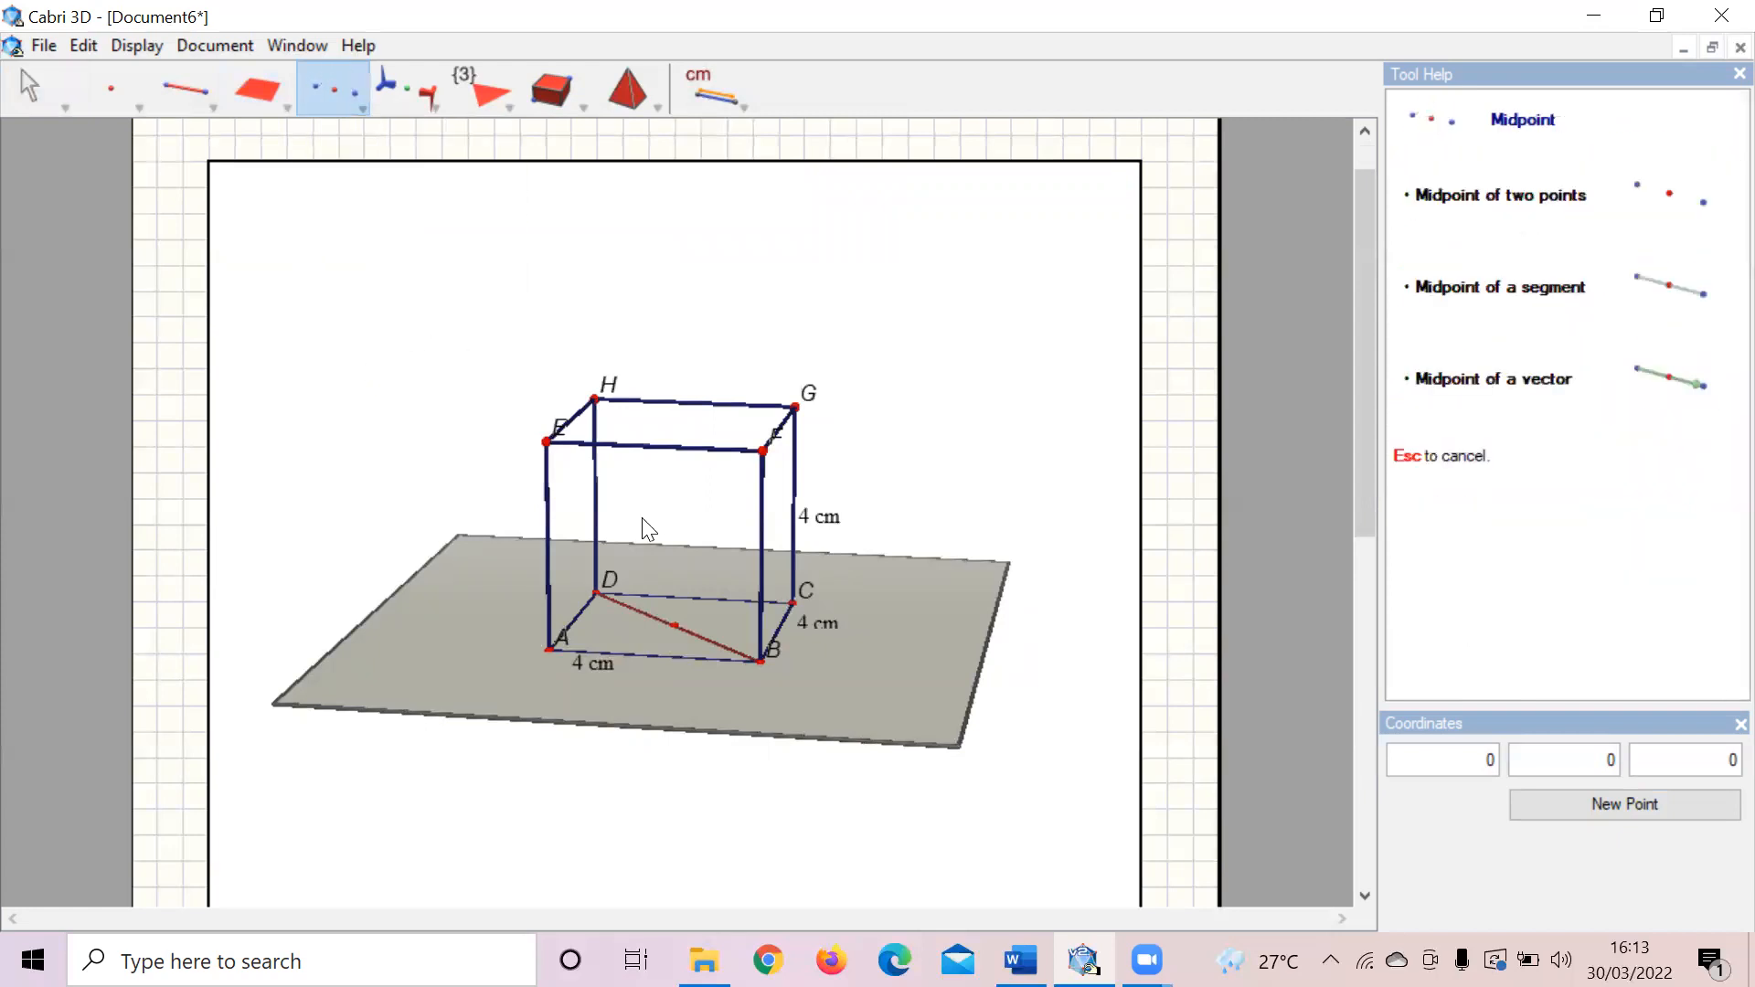
pyautogui.click(758, 660)
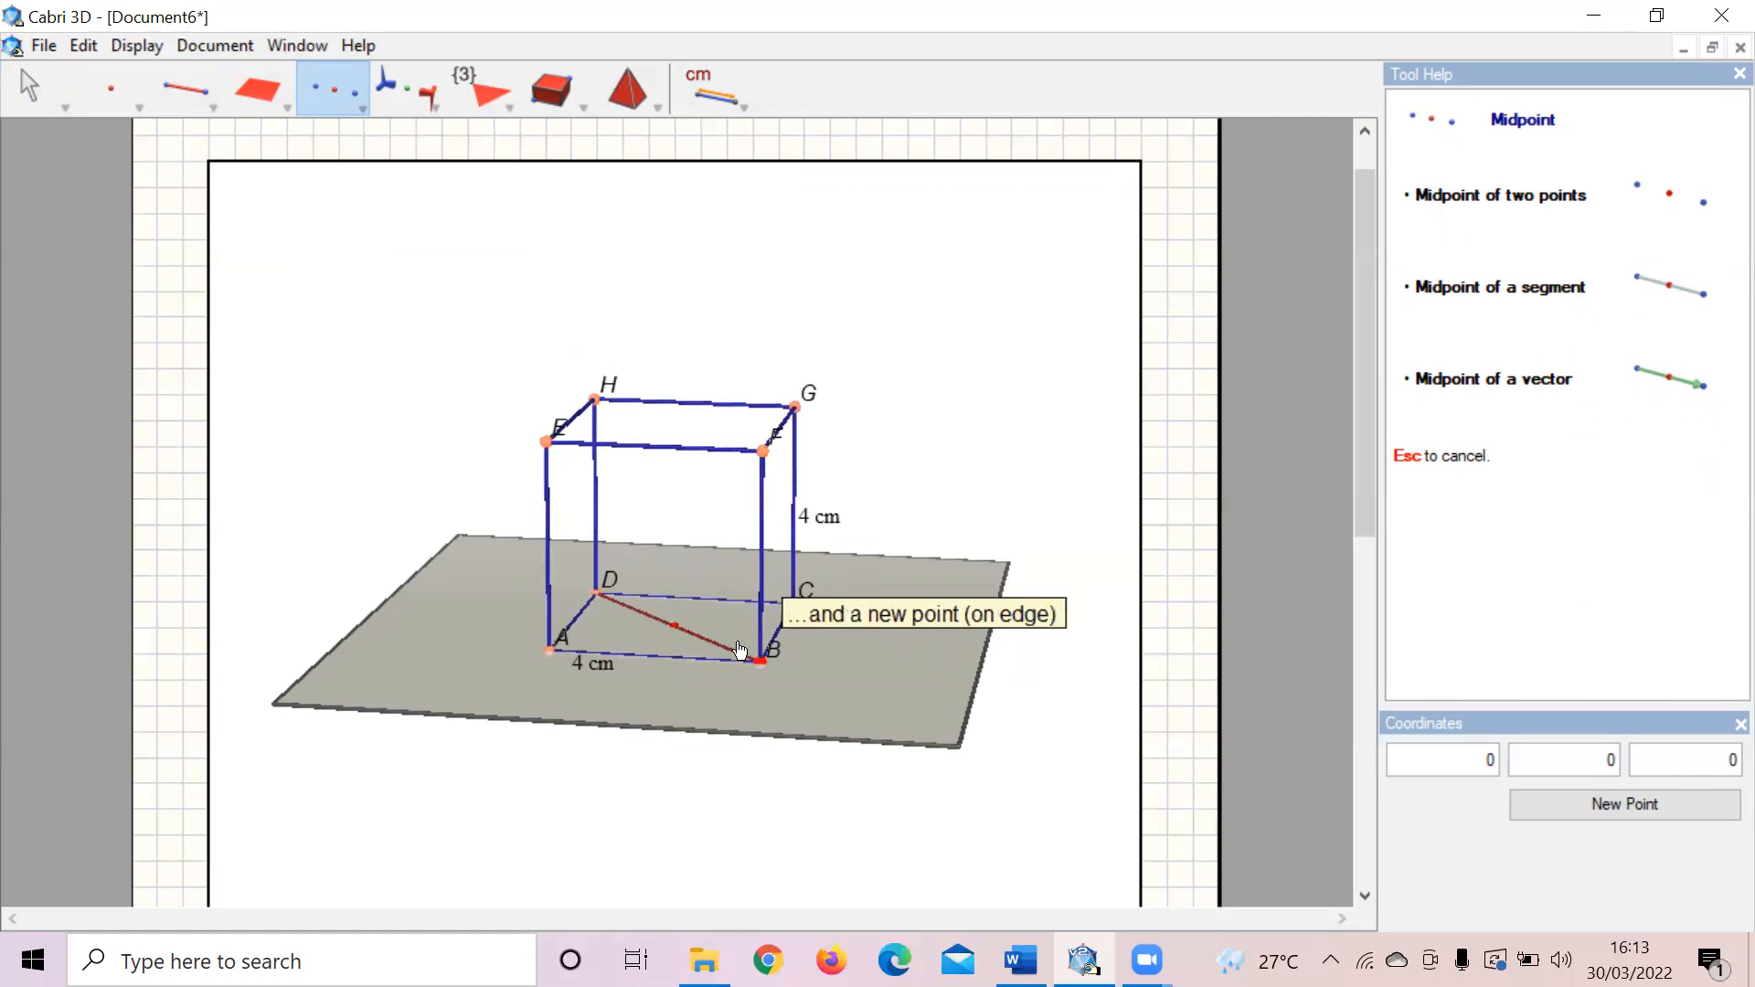
pyautogui.click(596, 589)
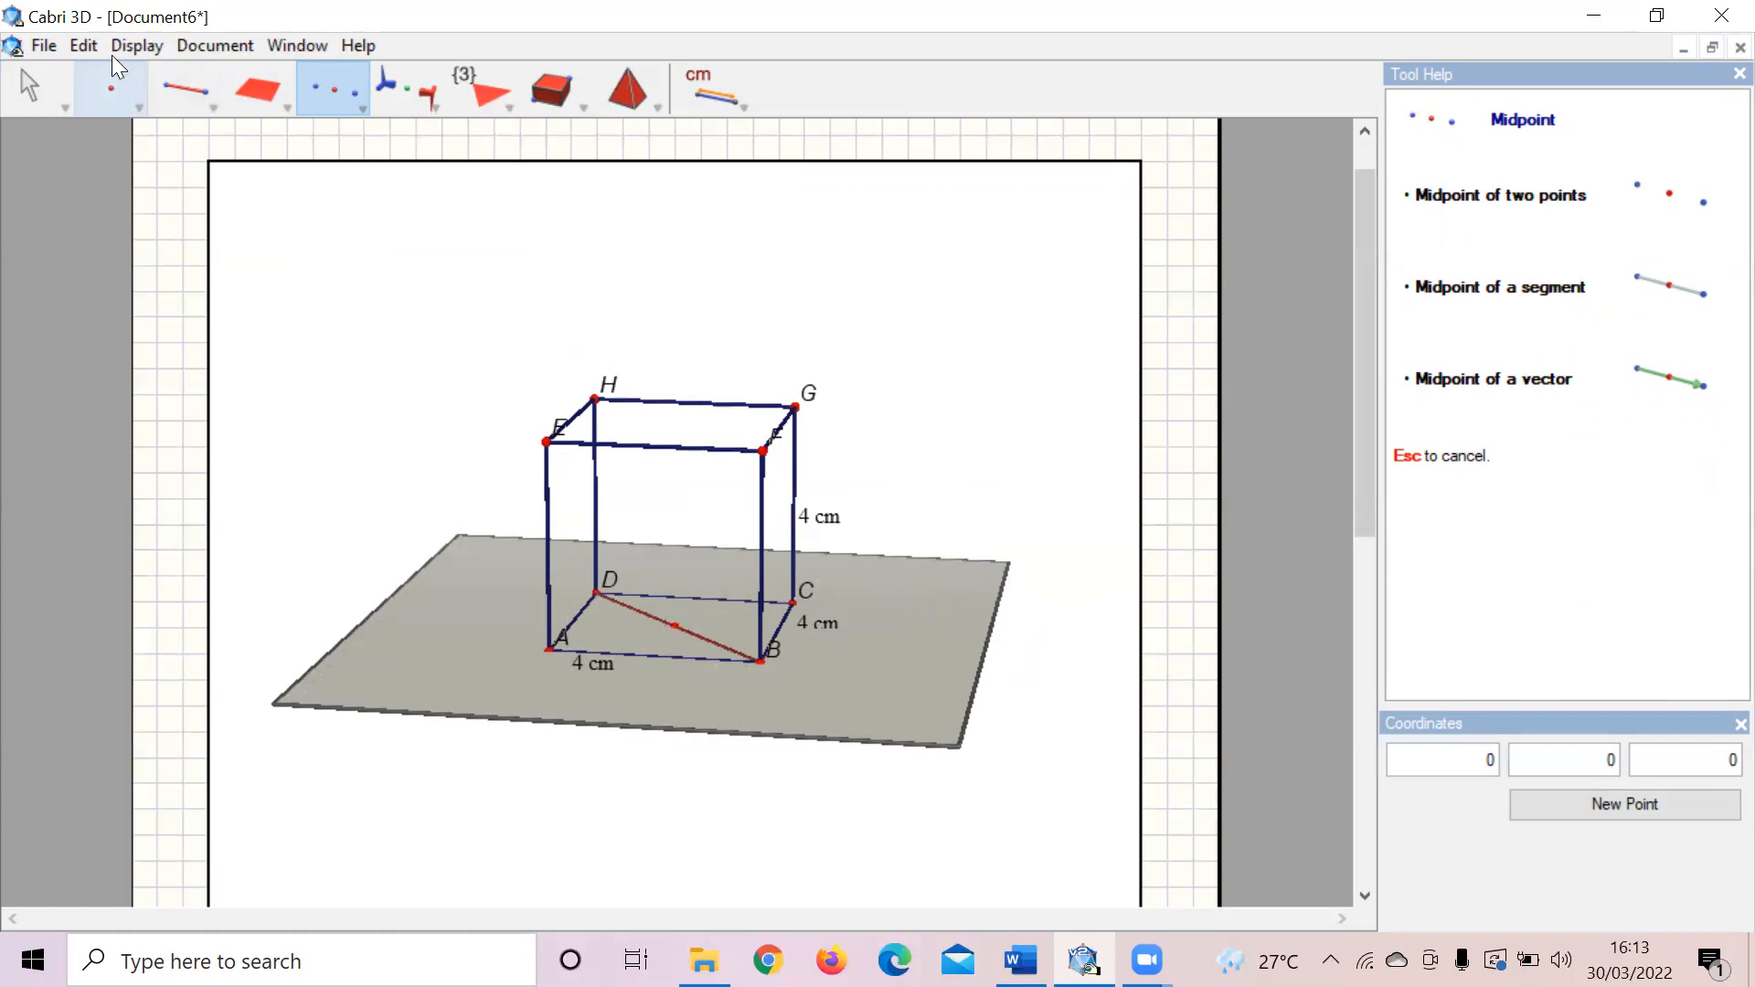
pyautogui.click(116, 82)
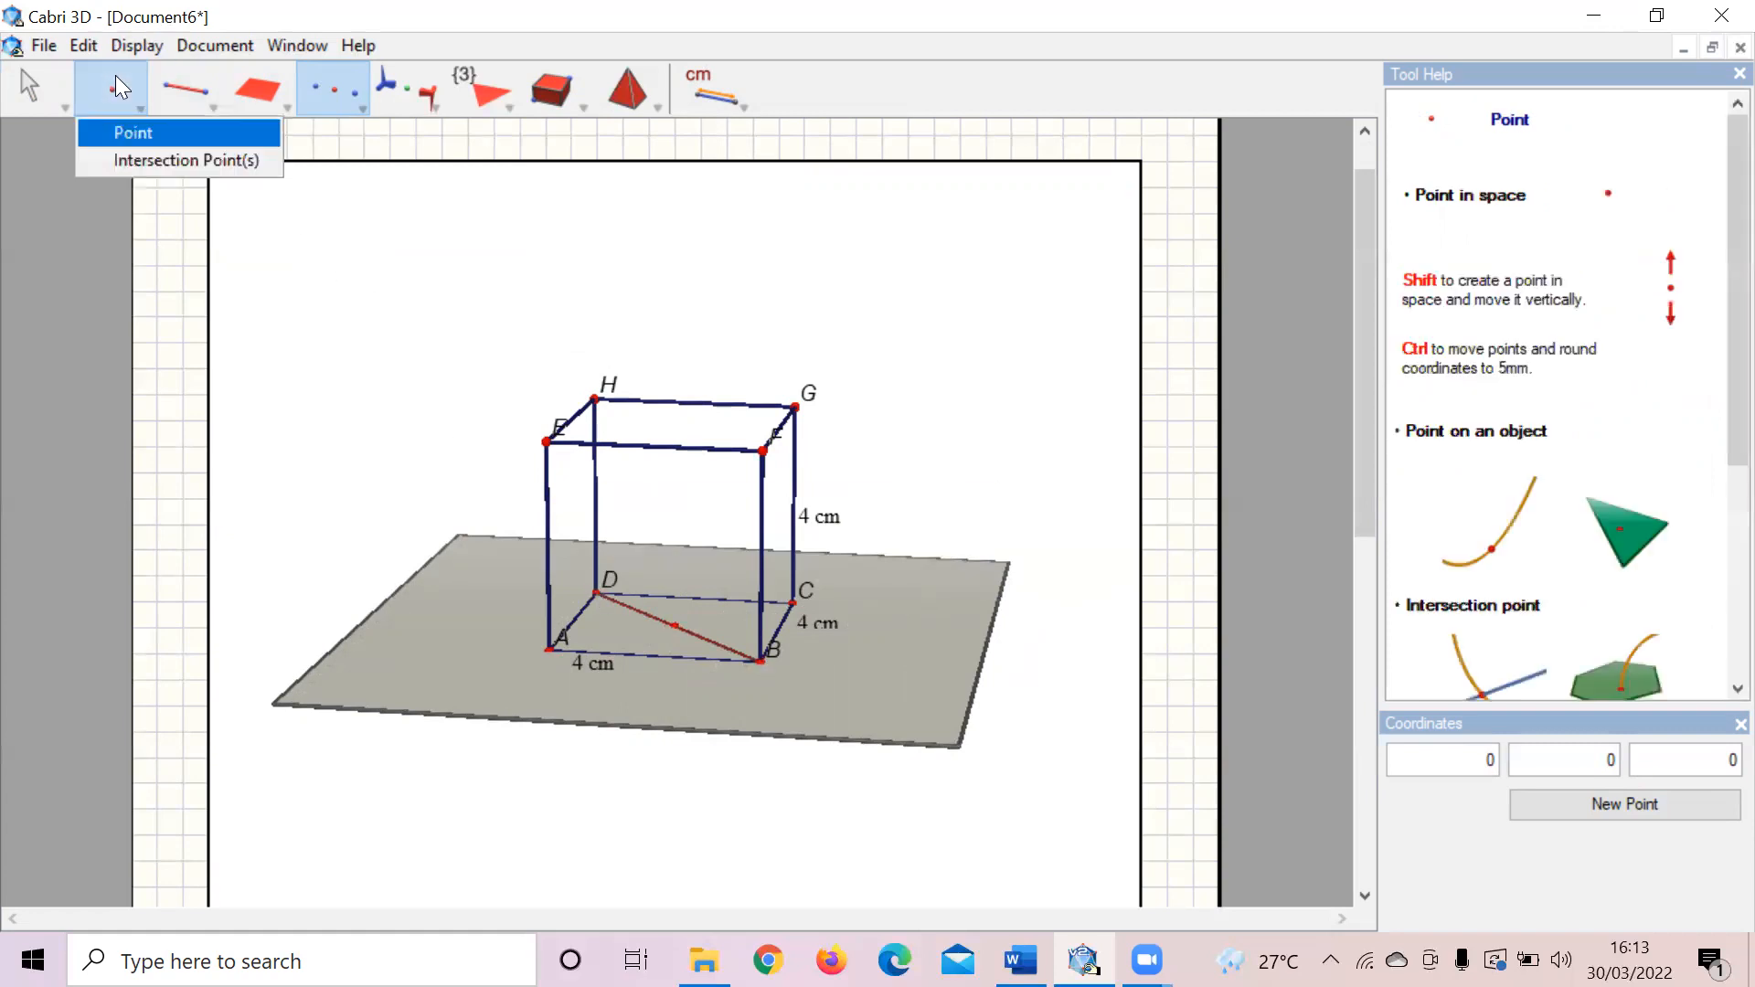
pyautogui.click(676, 626)
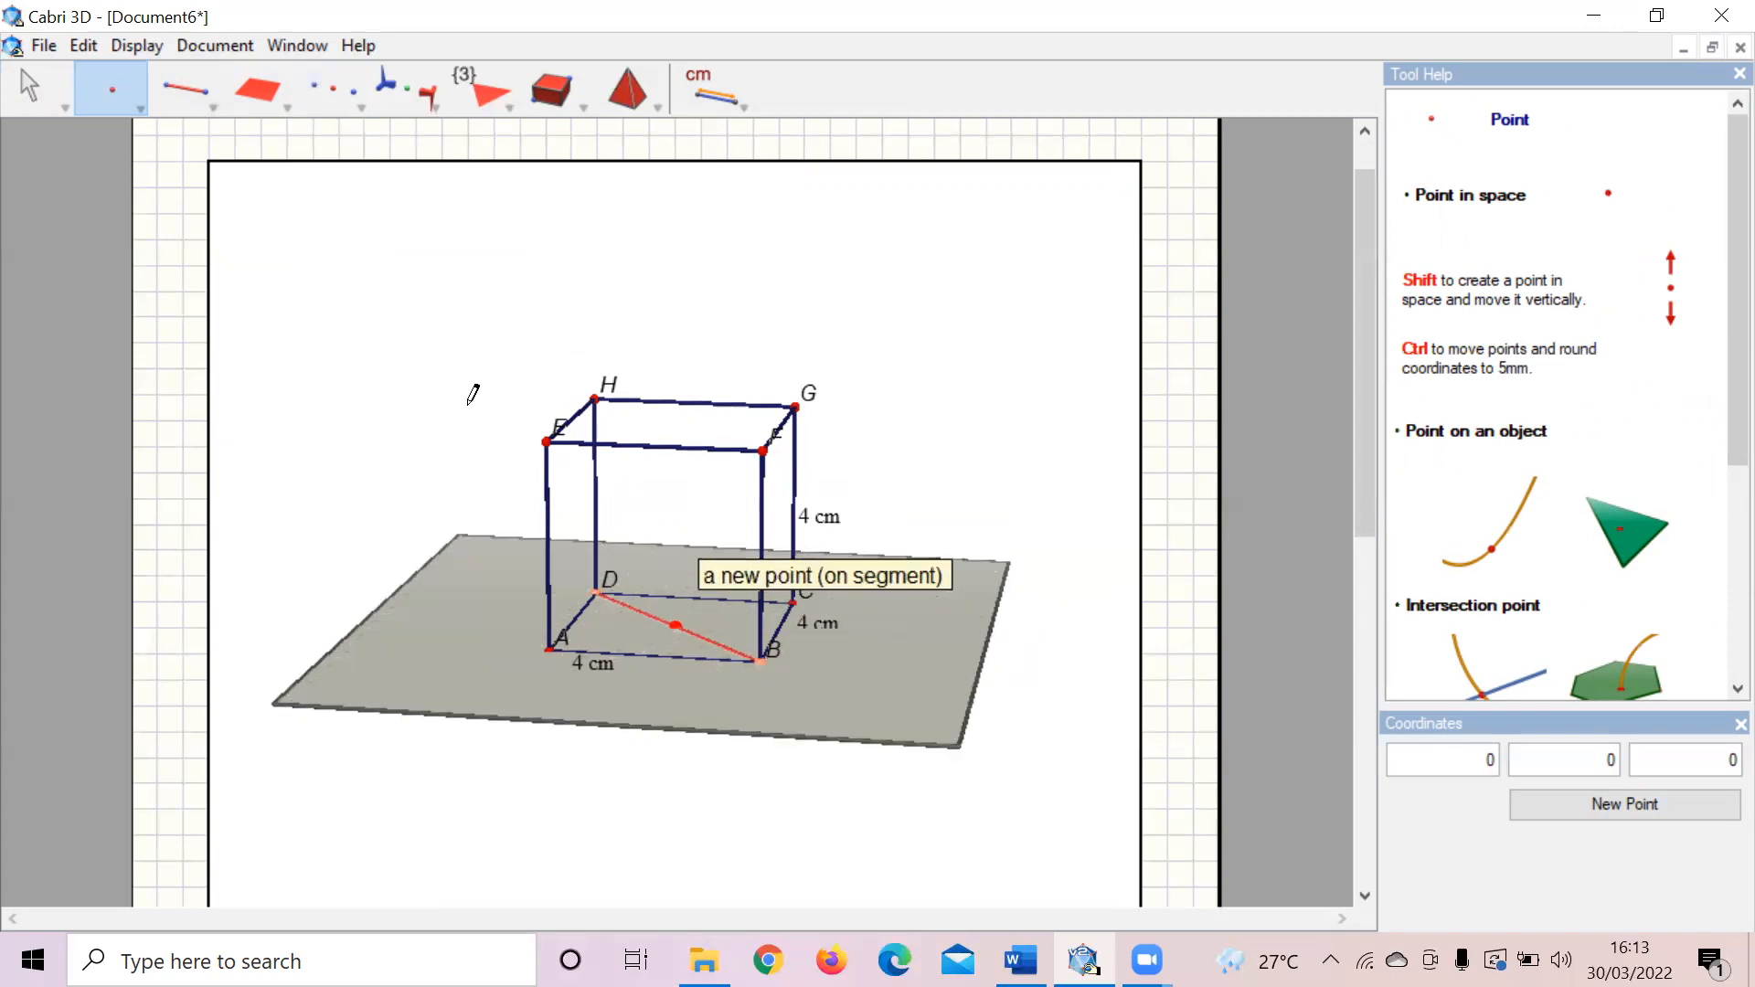
pyautogui.click(26, 87)
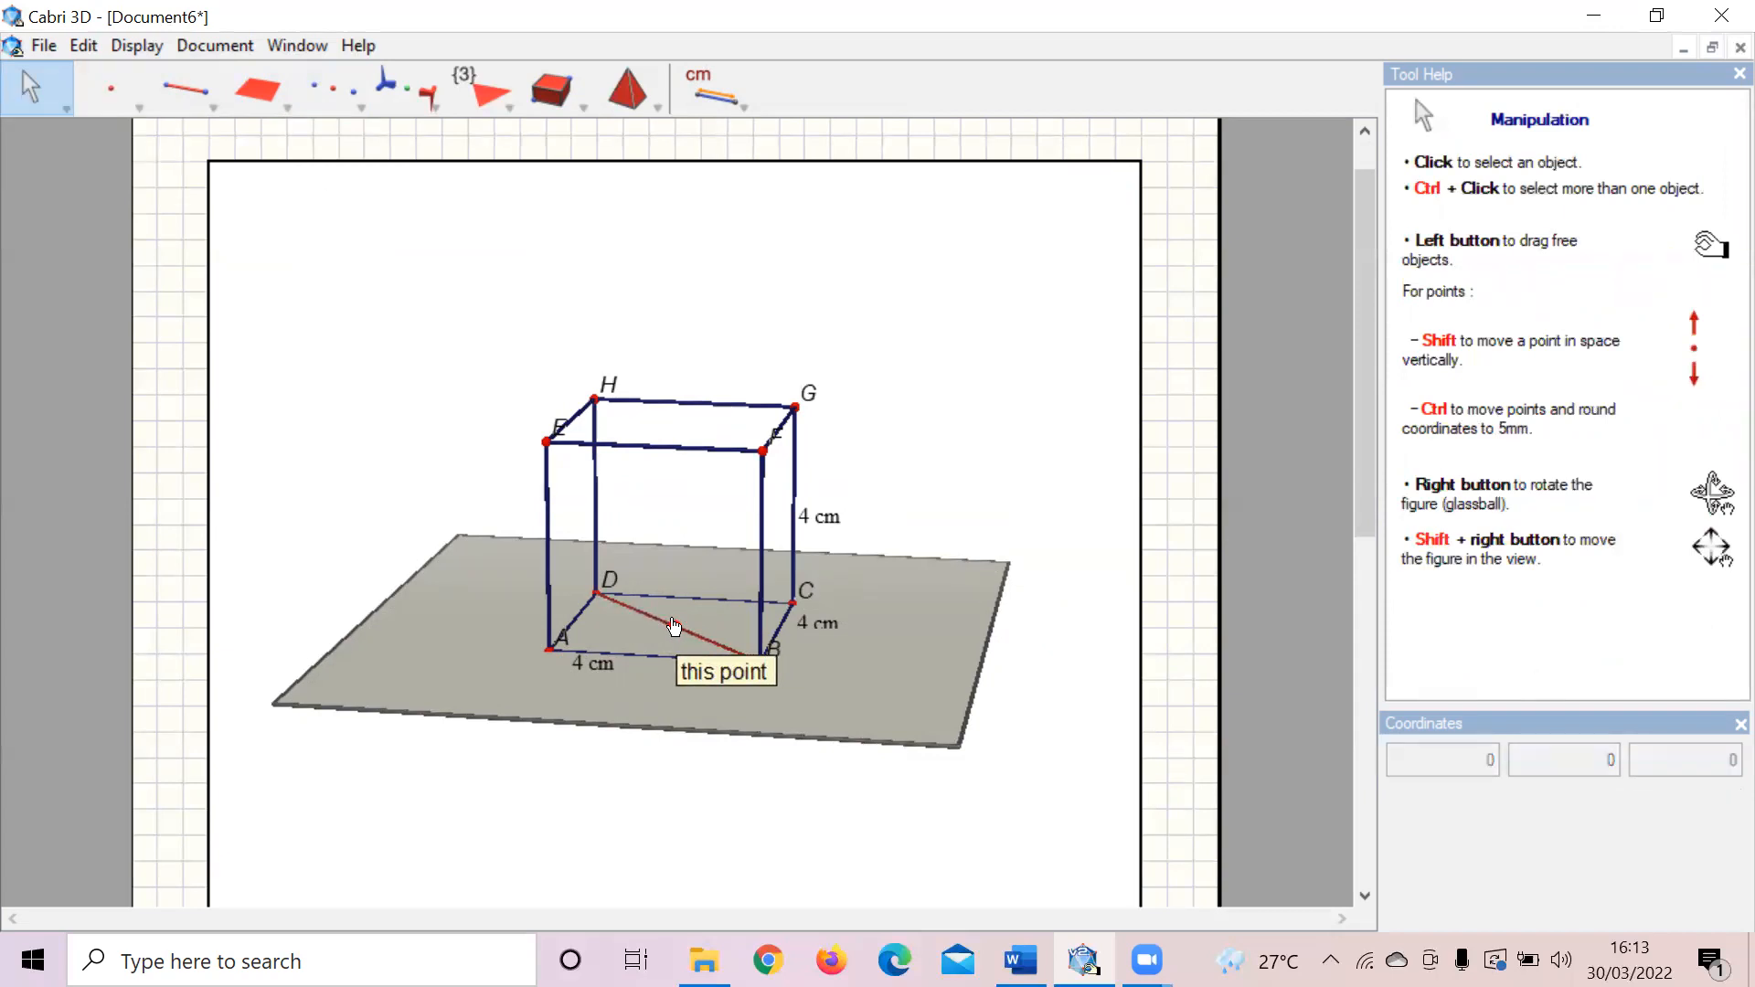
pyautogui.write('O')
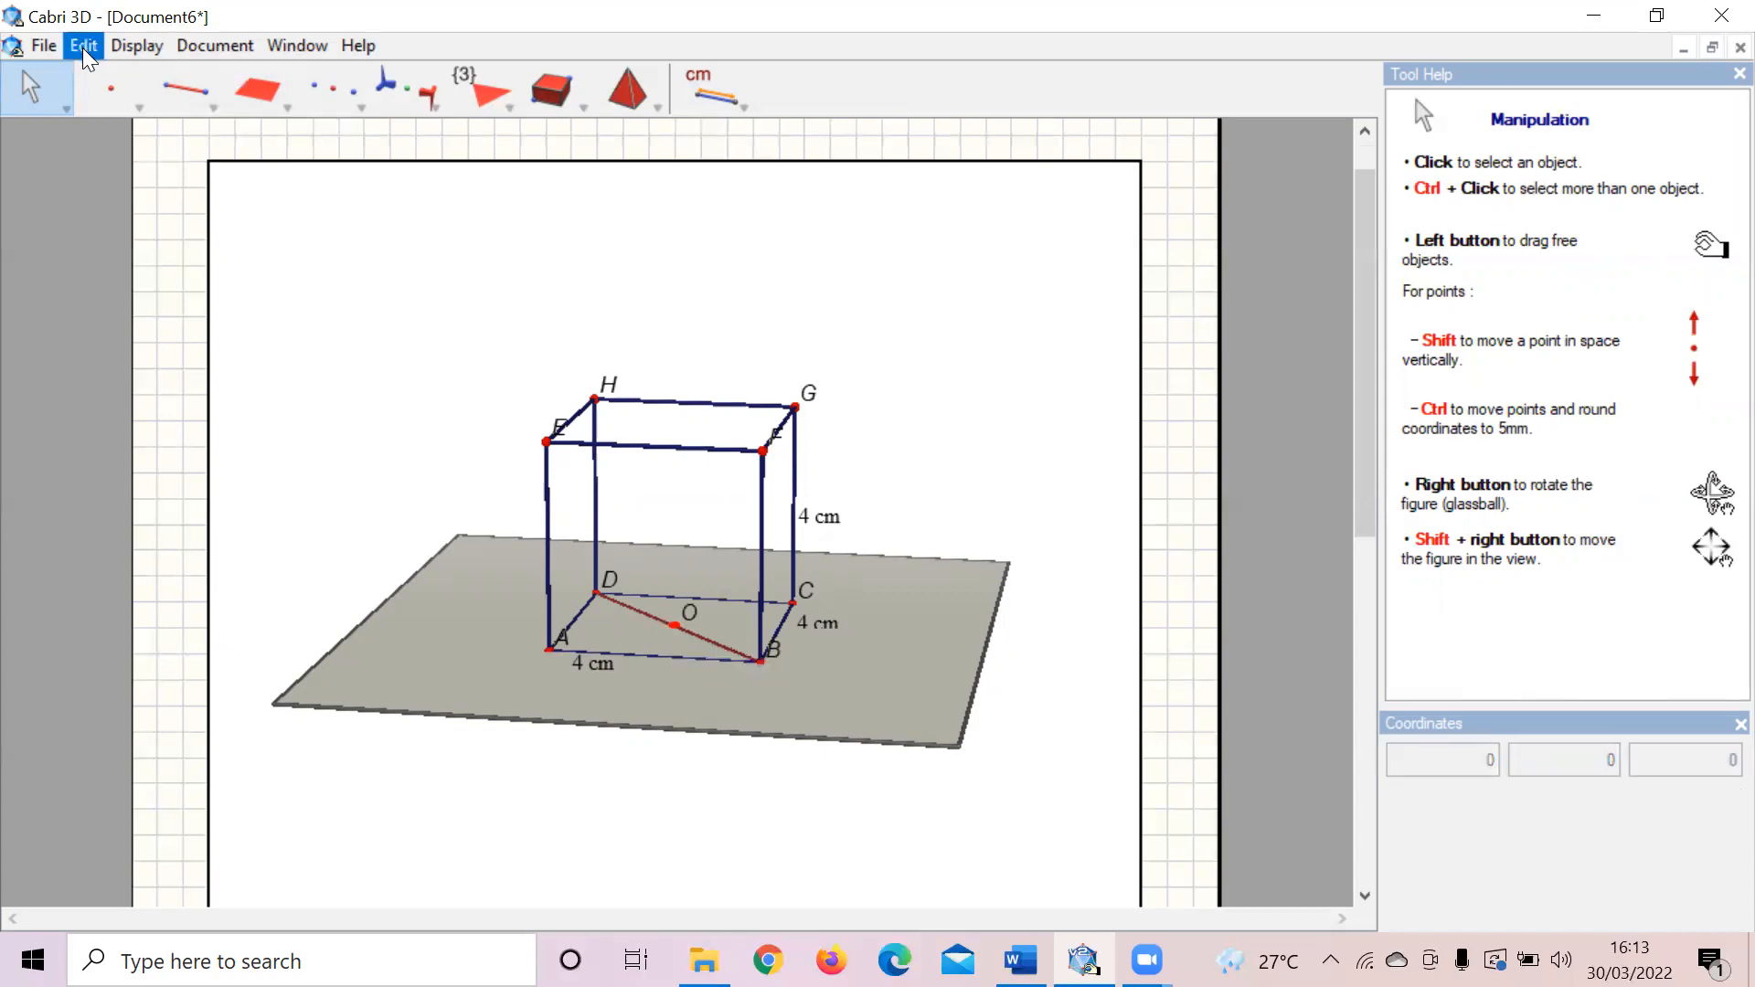
# Step: Reread the question in the Word document, and draw a segment from vertex A to vertex H in Cabri 3D
pyautogui.click(1021, 960)
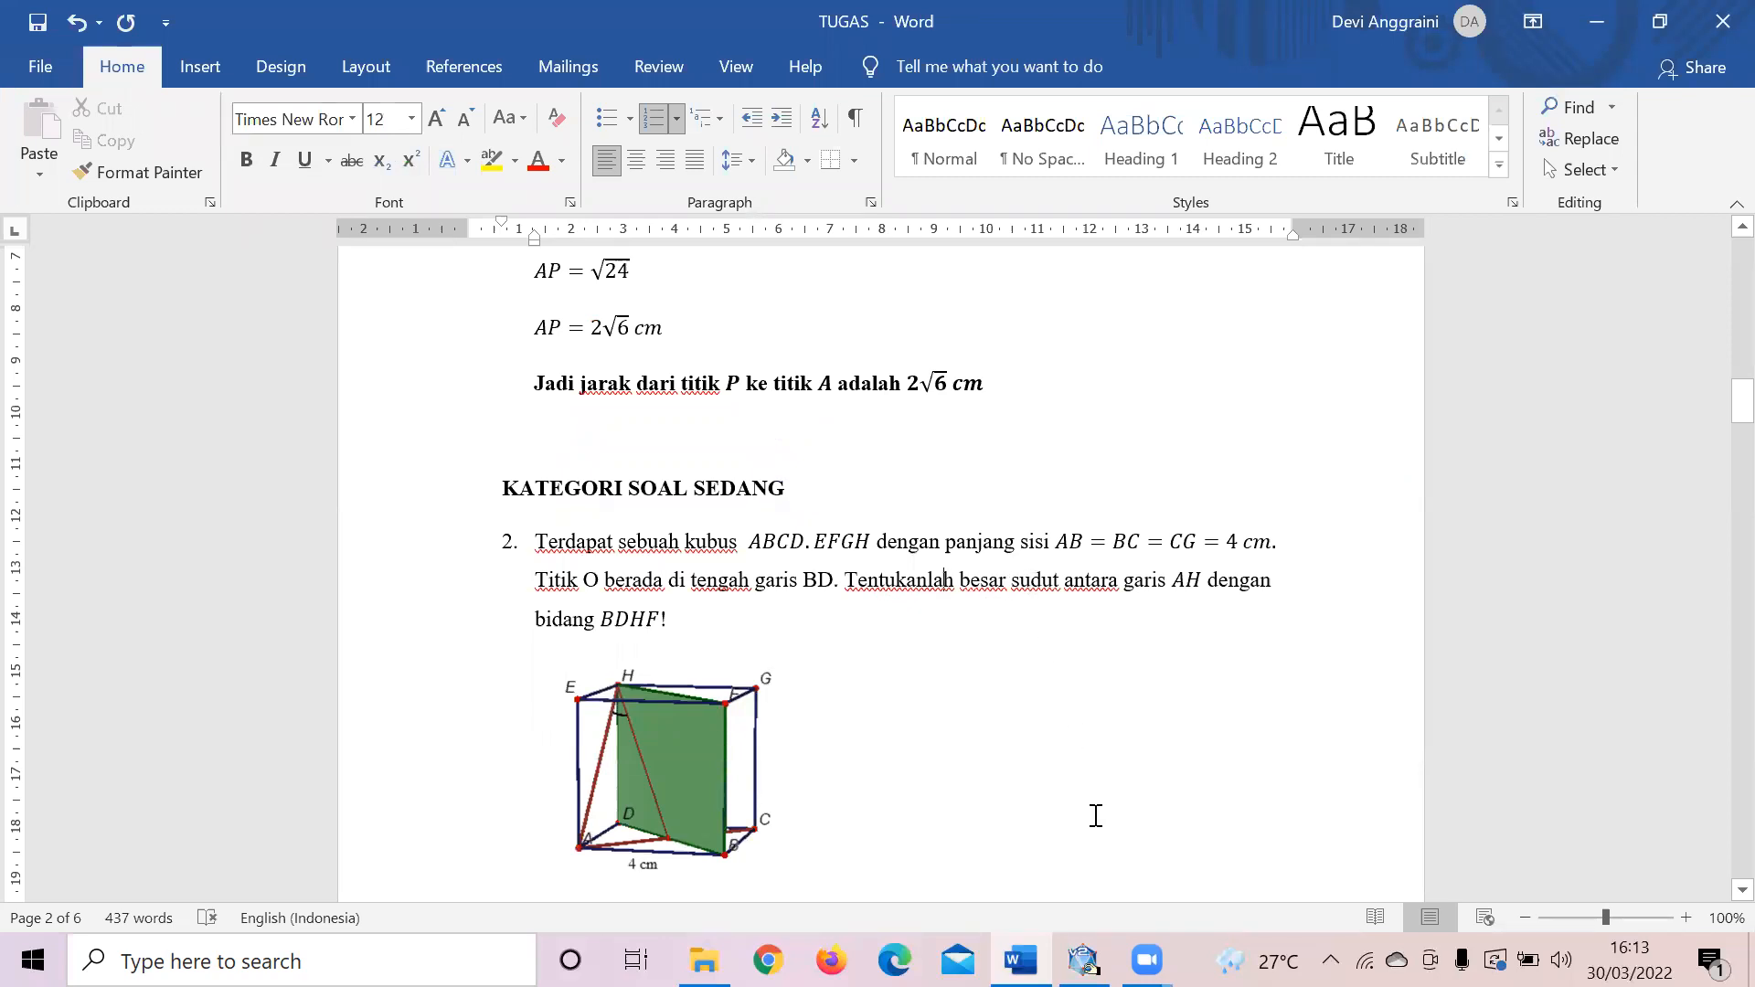
pyautogui.click(1084, 960)
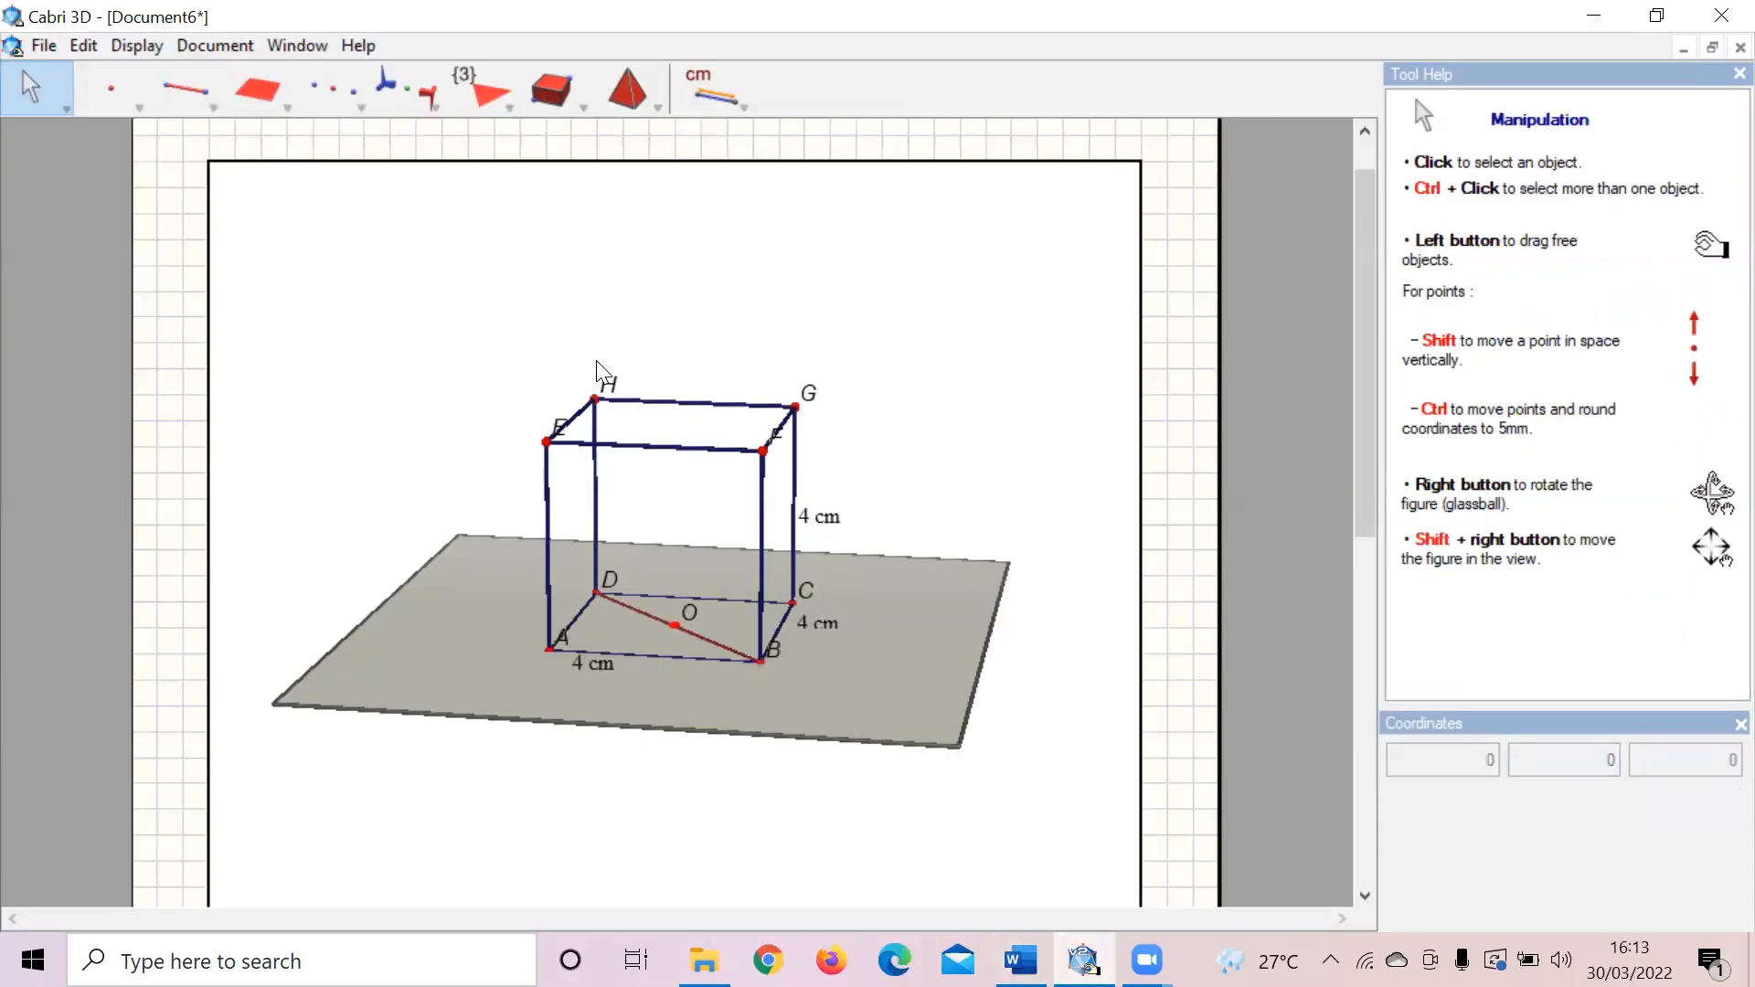
pyautogui.moveTo(163, 93); pyautogui.dragTo(217, 161)
pyautogui.click(550, 647)
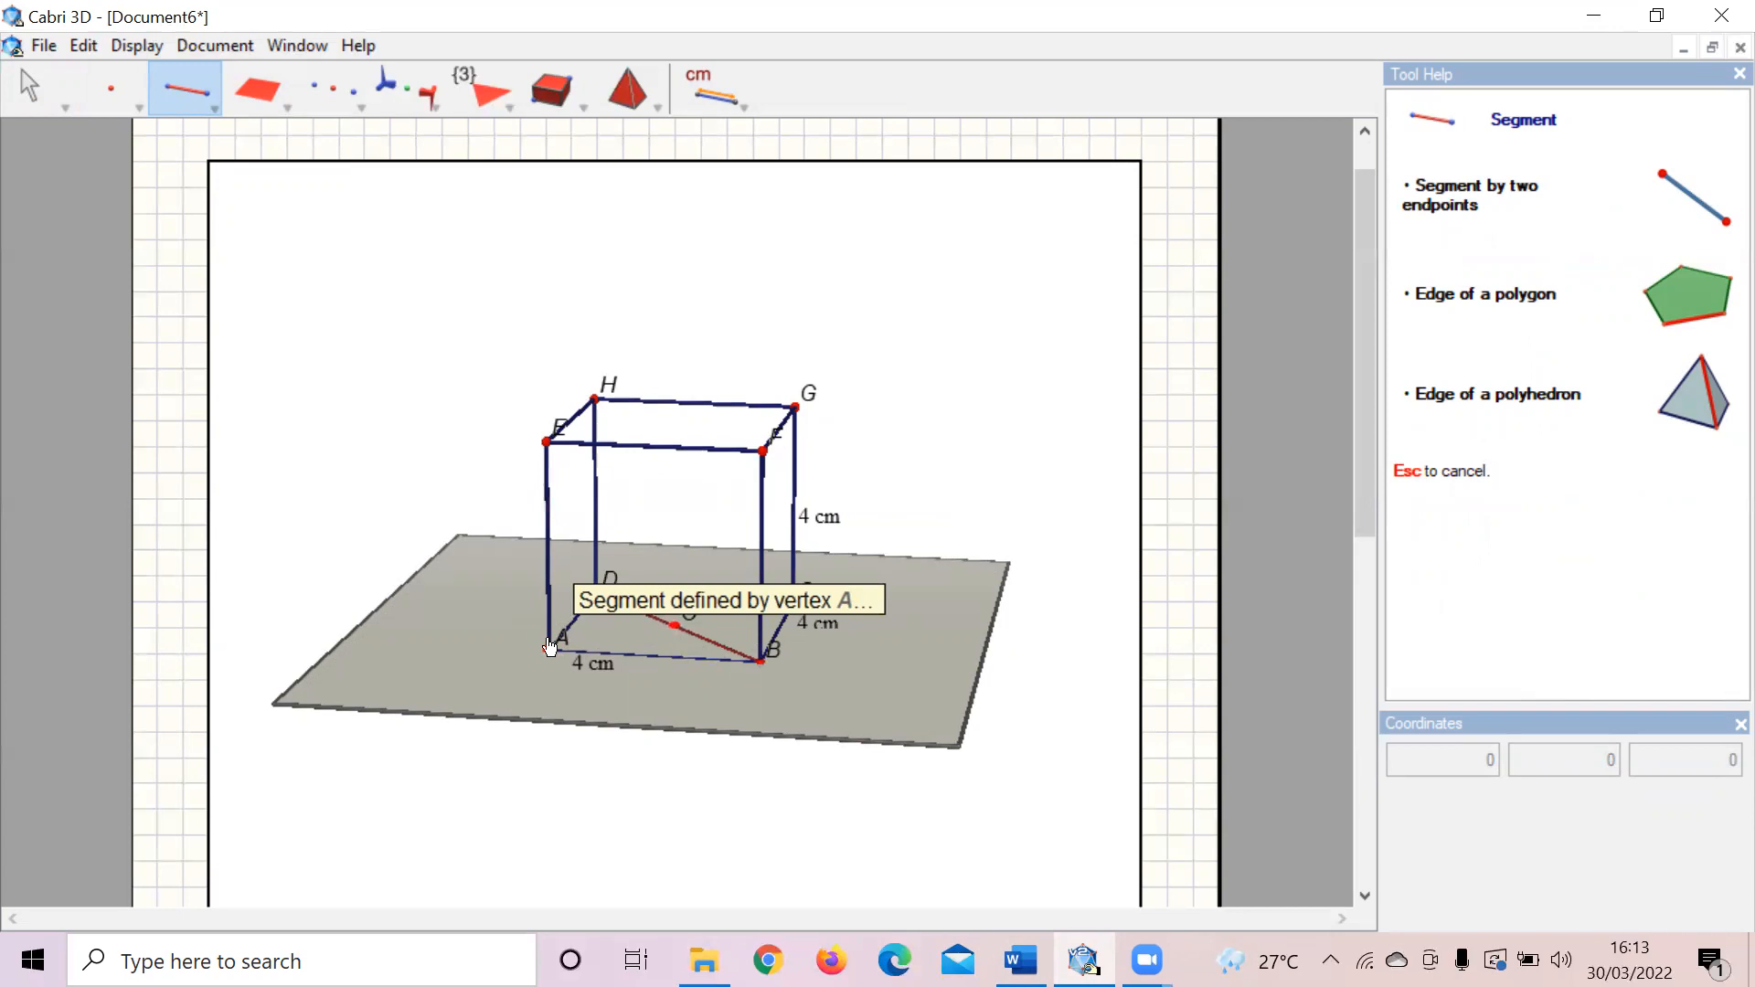
pyautogui.click(594, 399)
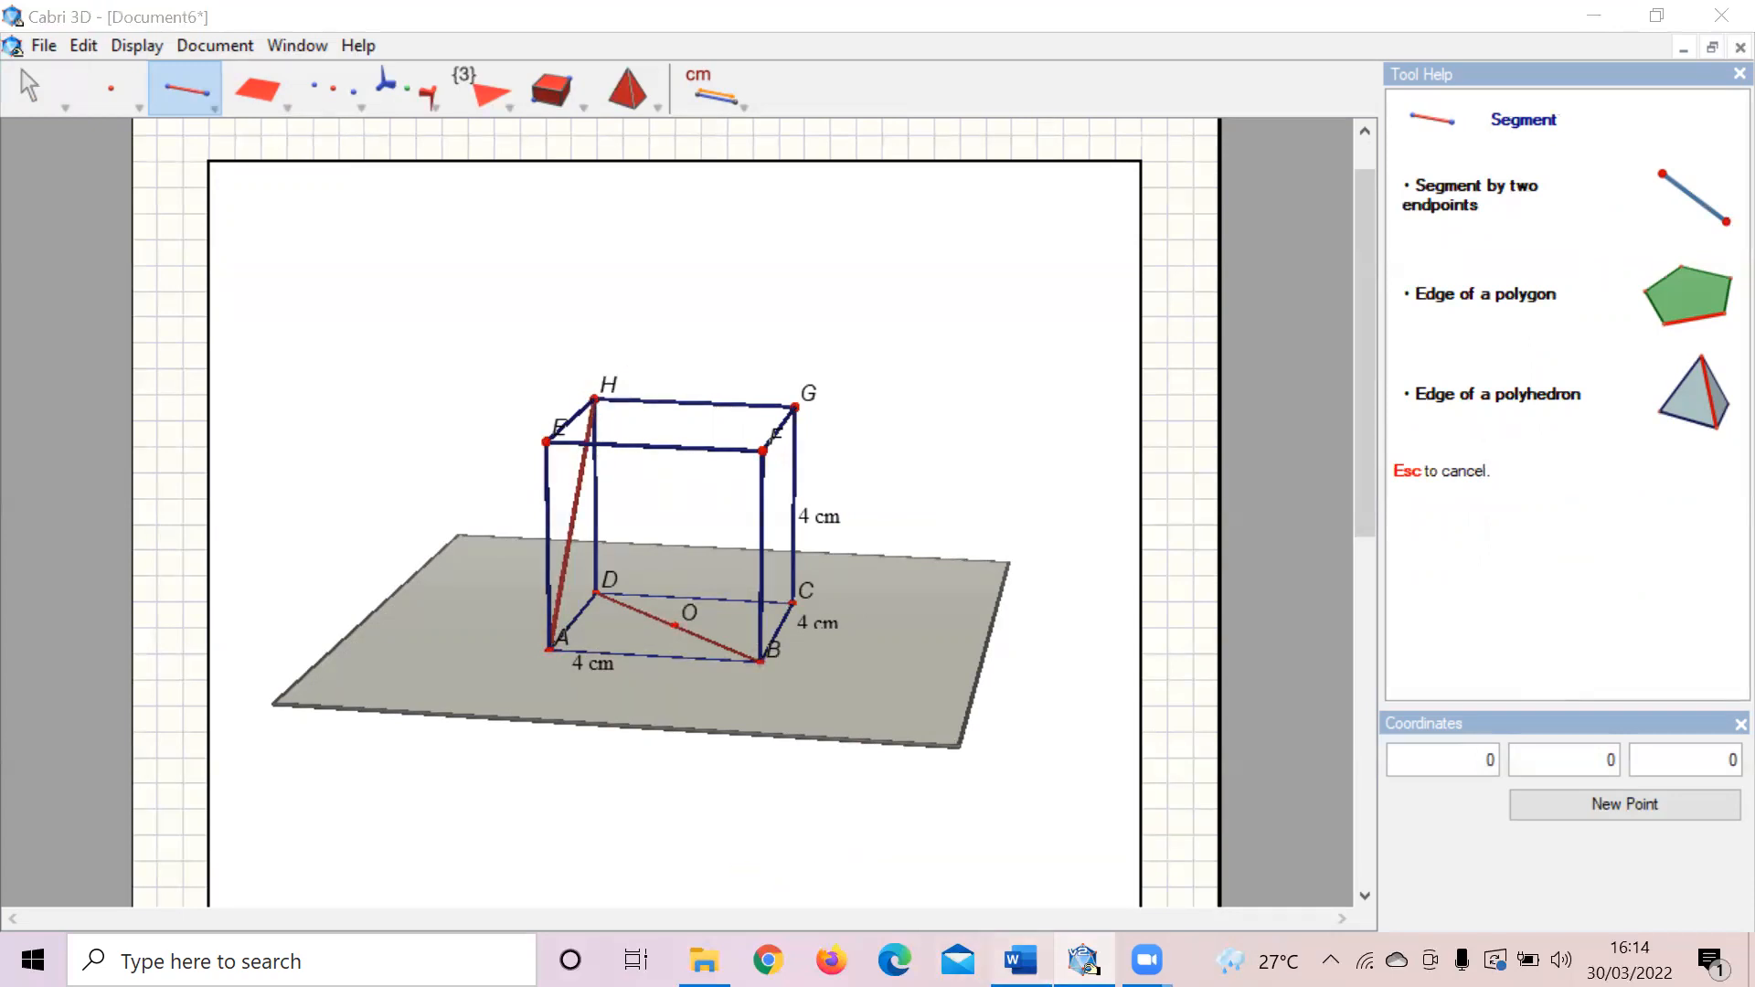
# Step: Consult the Word figure again, and construct plane BDHF in Cabri 3D through vertices D, B and F
pyautogui.hotkey('alt', 'Tab')
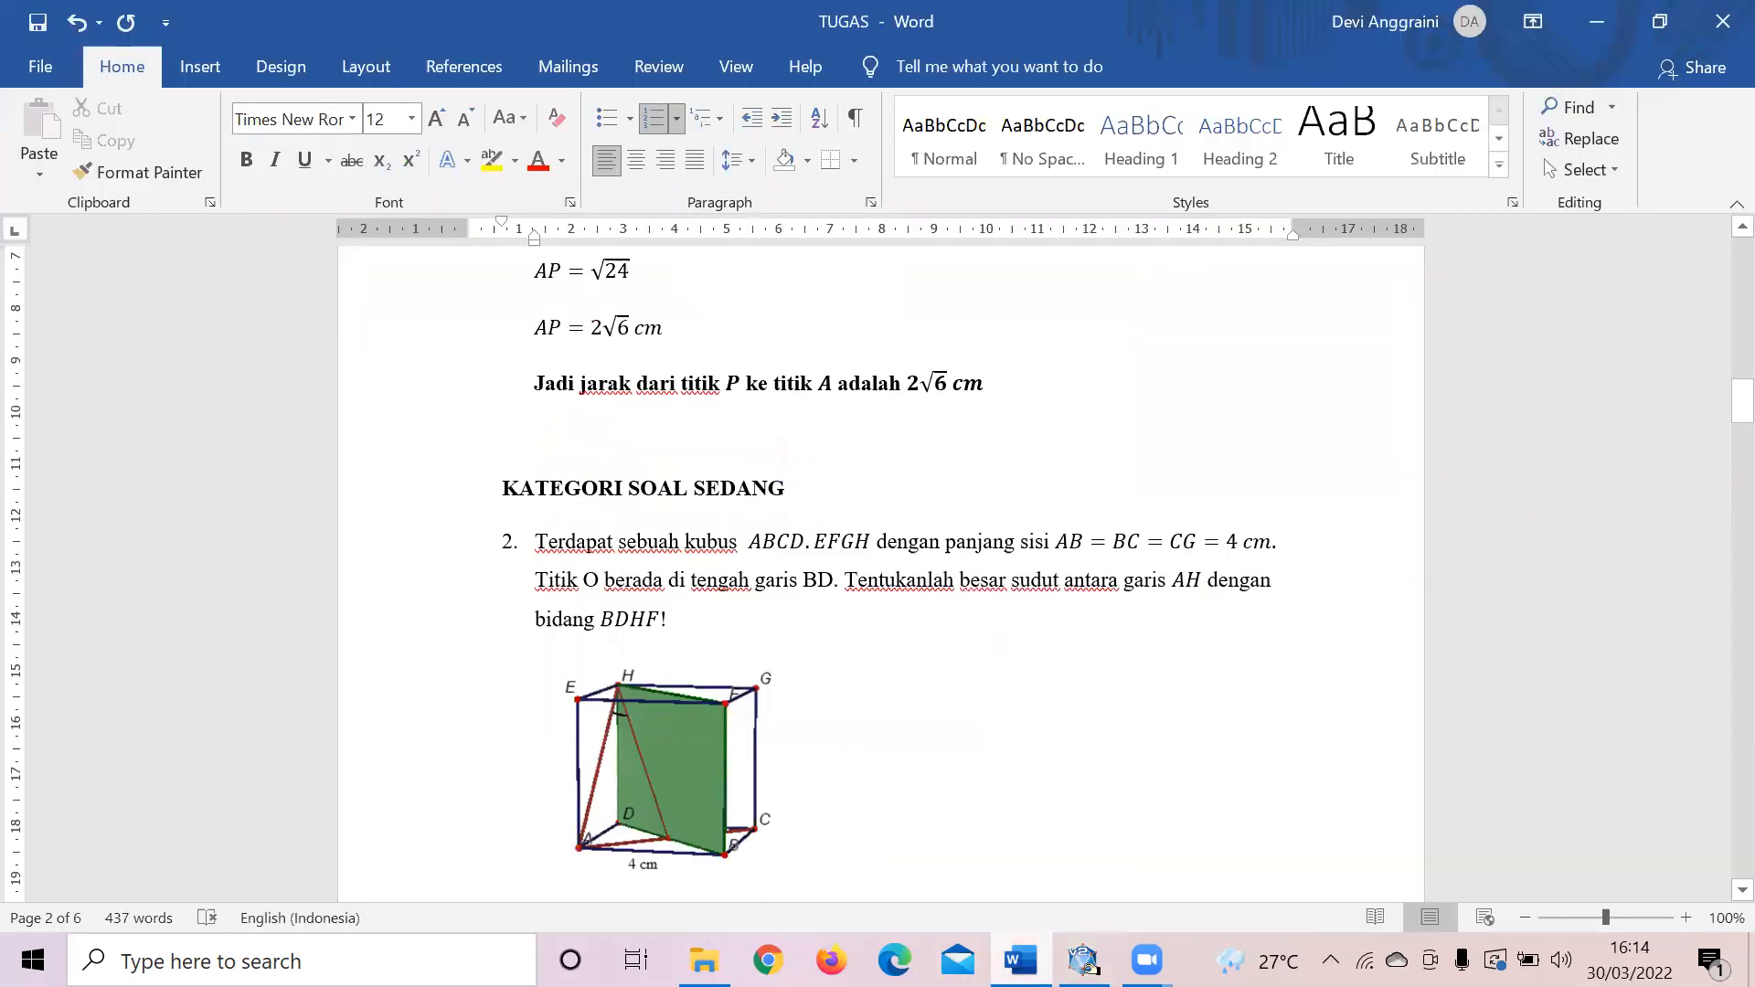
pyautogui.hotkey('alt', 'Tab')
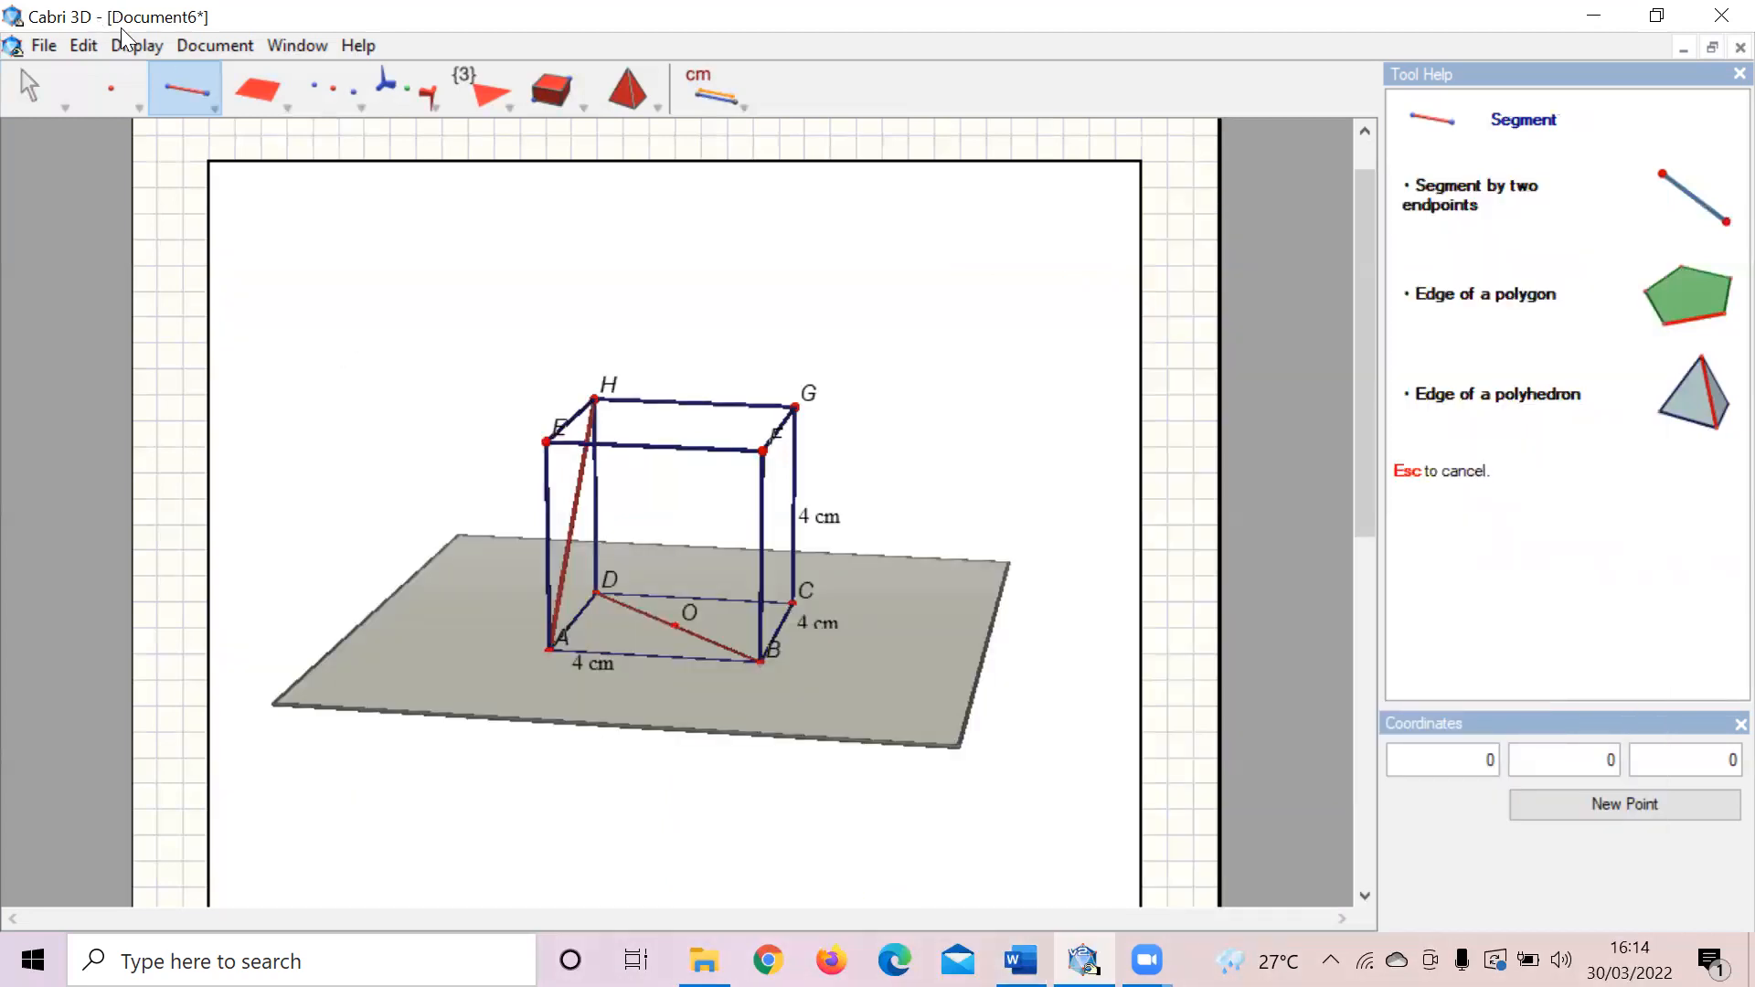
pyautogui.click(236, 78)
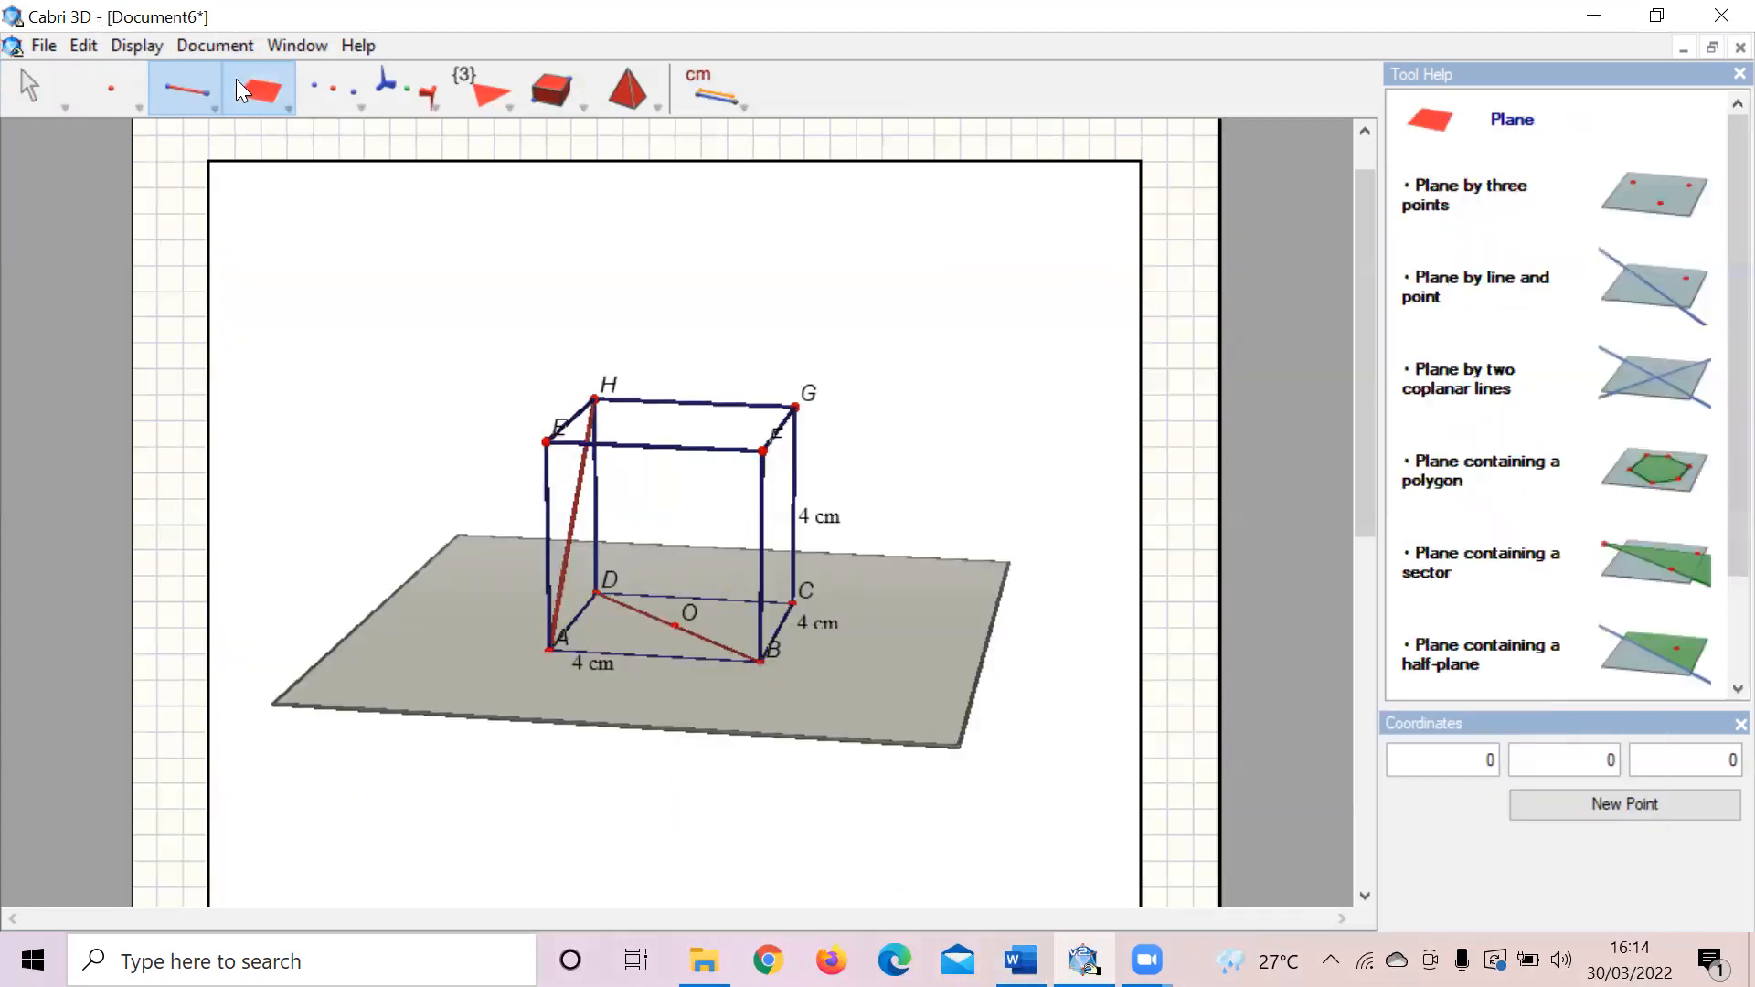
pyautogui.click(276, 133)
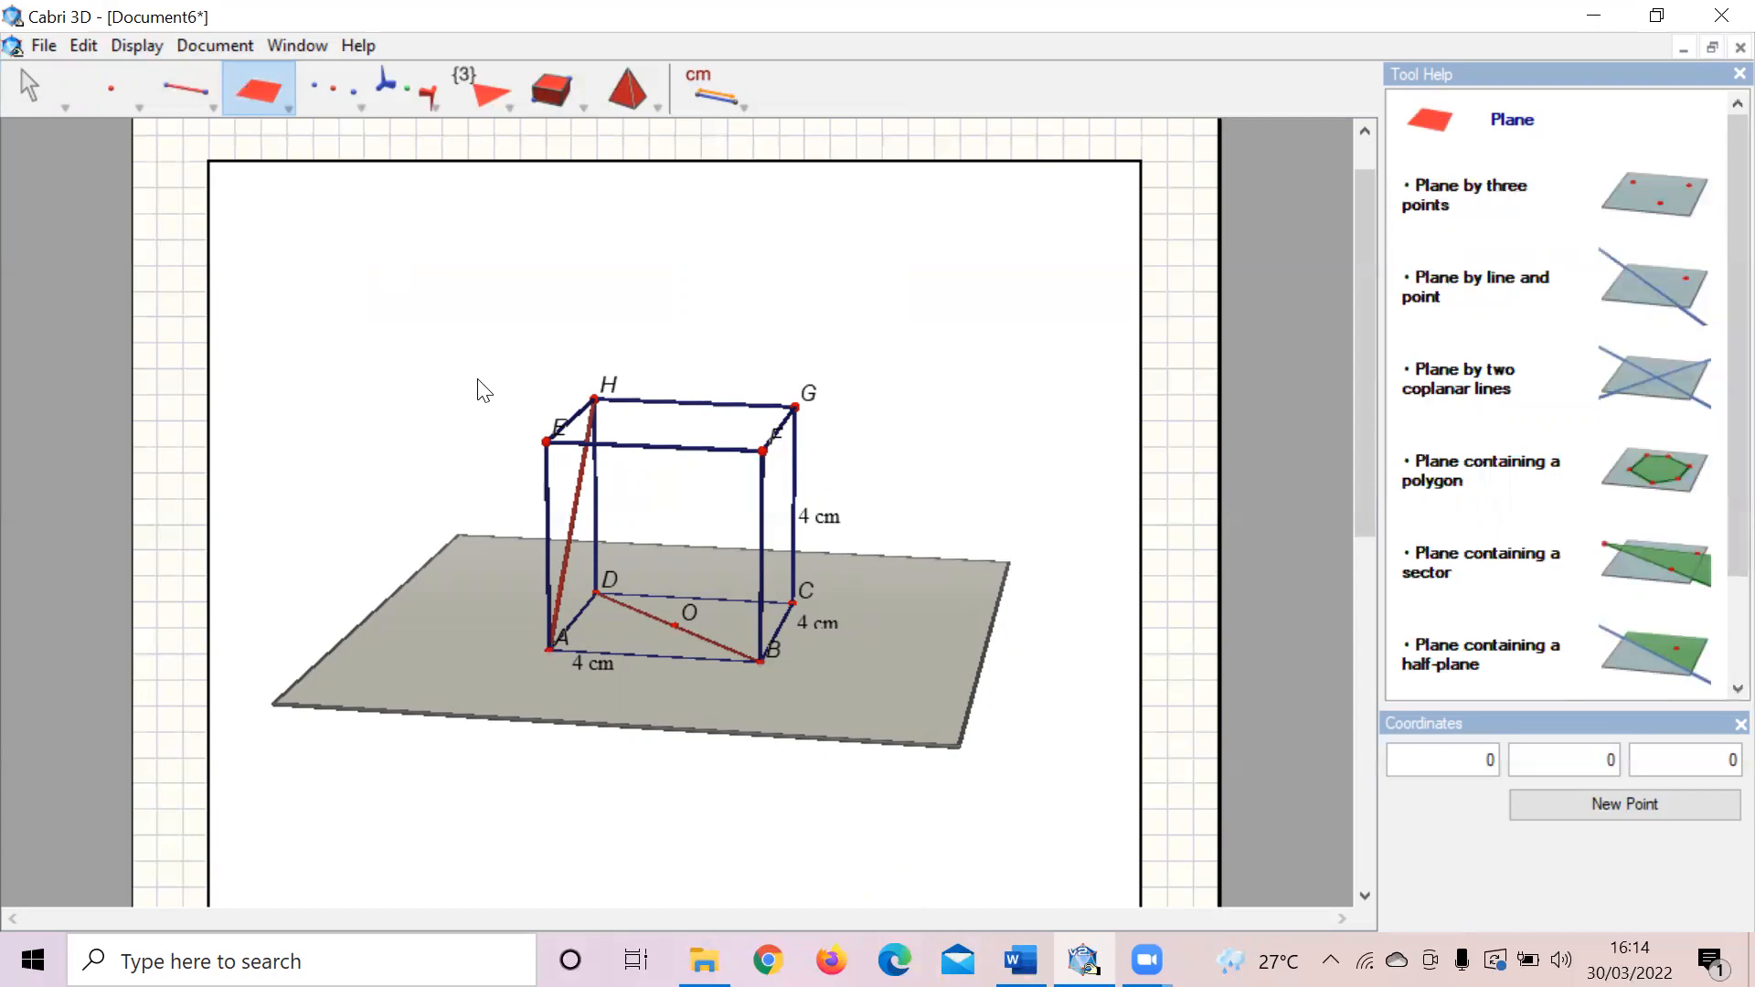
pyautogui.click(595, 595)
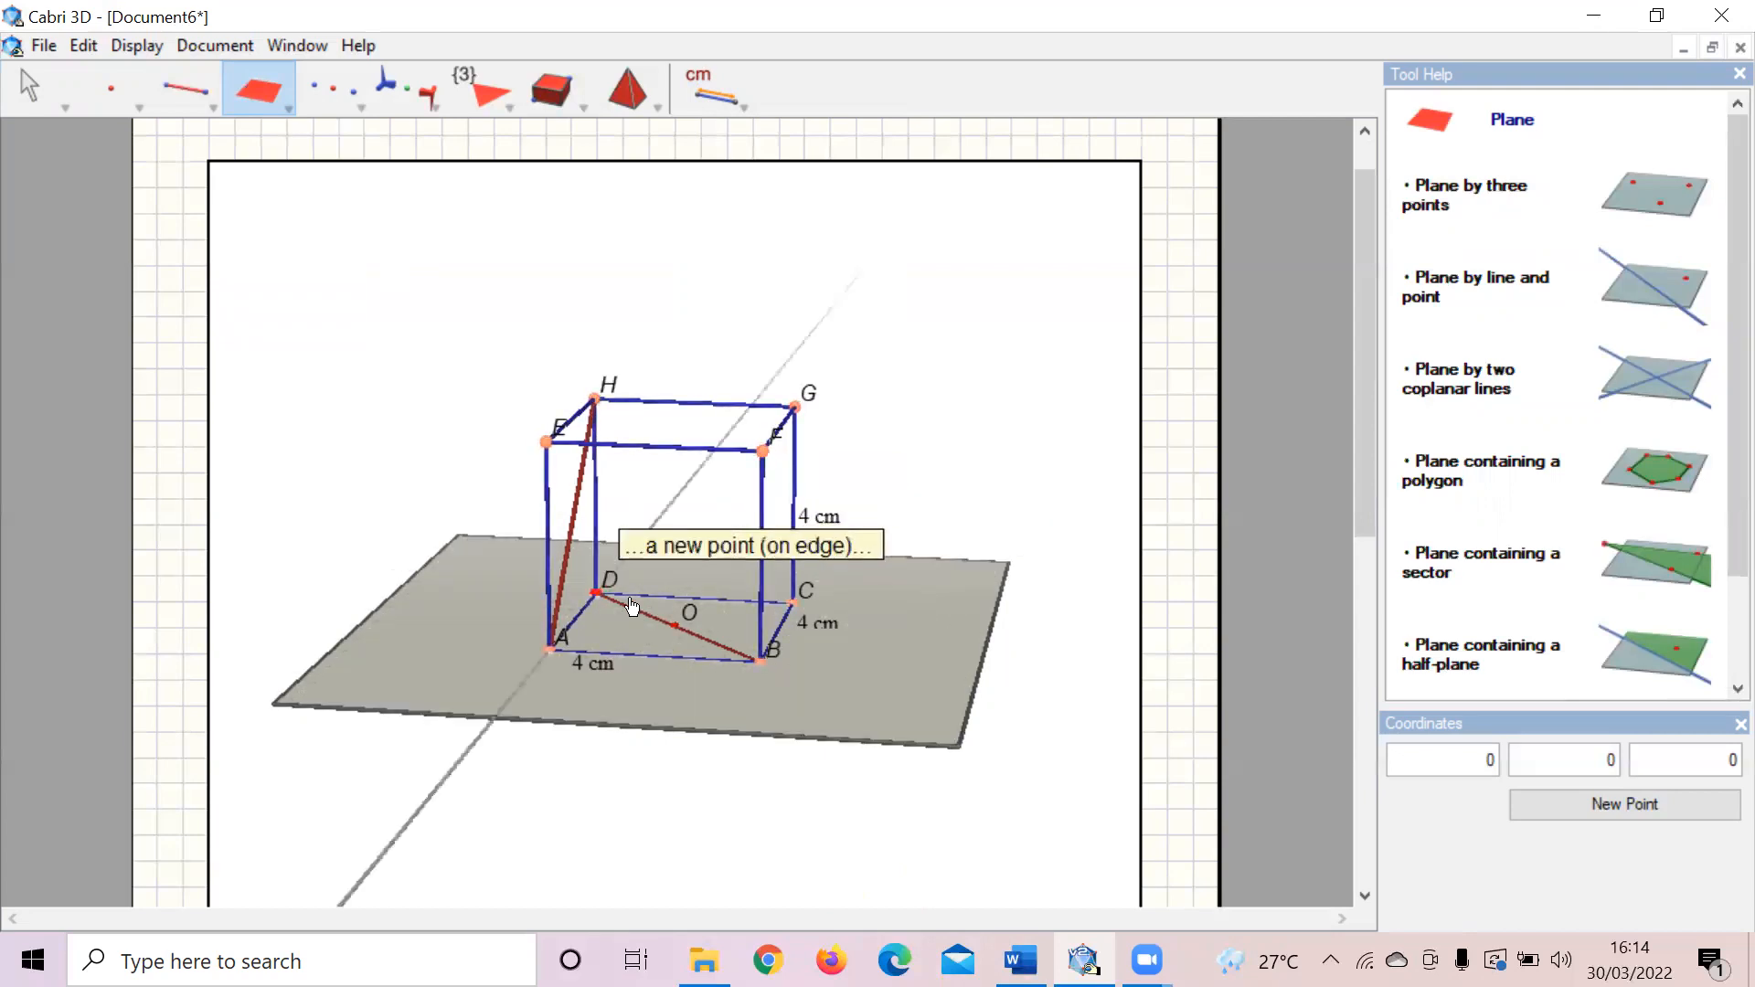
pyautogui.click(760, 660)
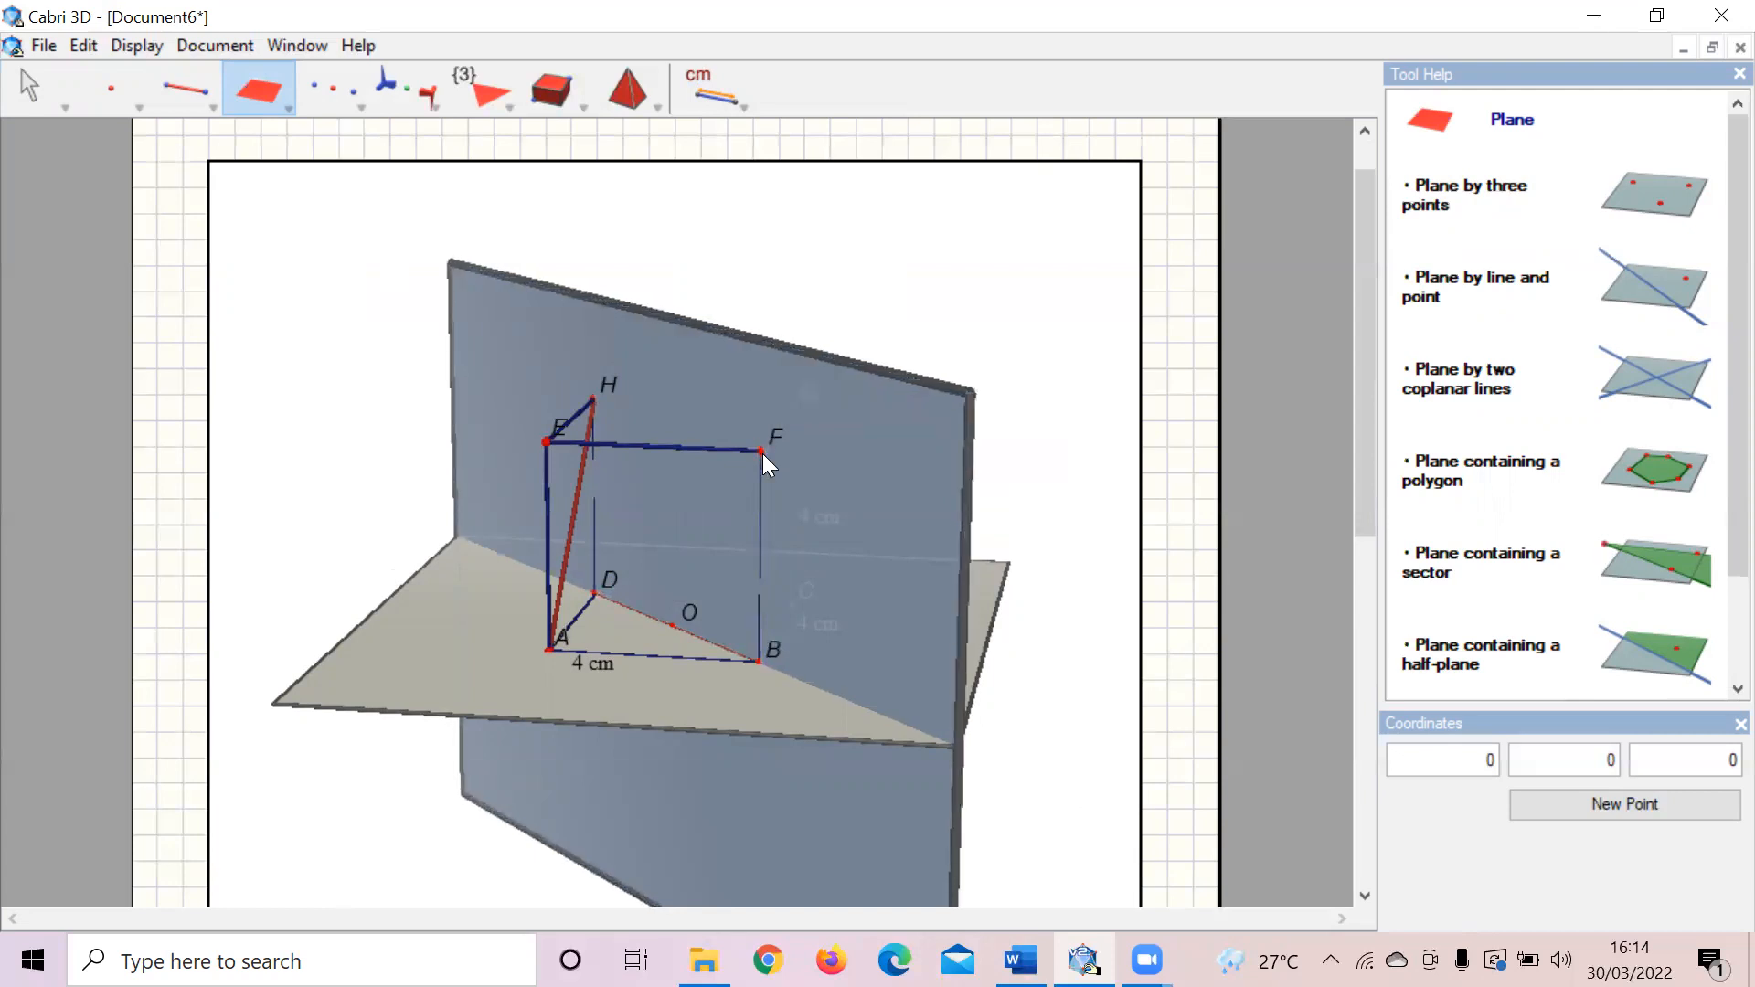
pyautogui.click(41, 80)
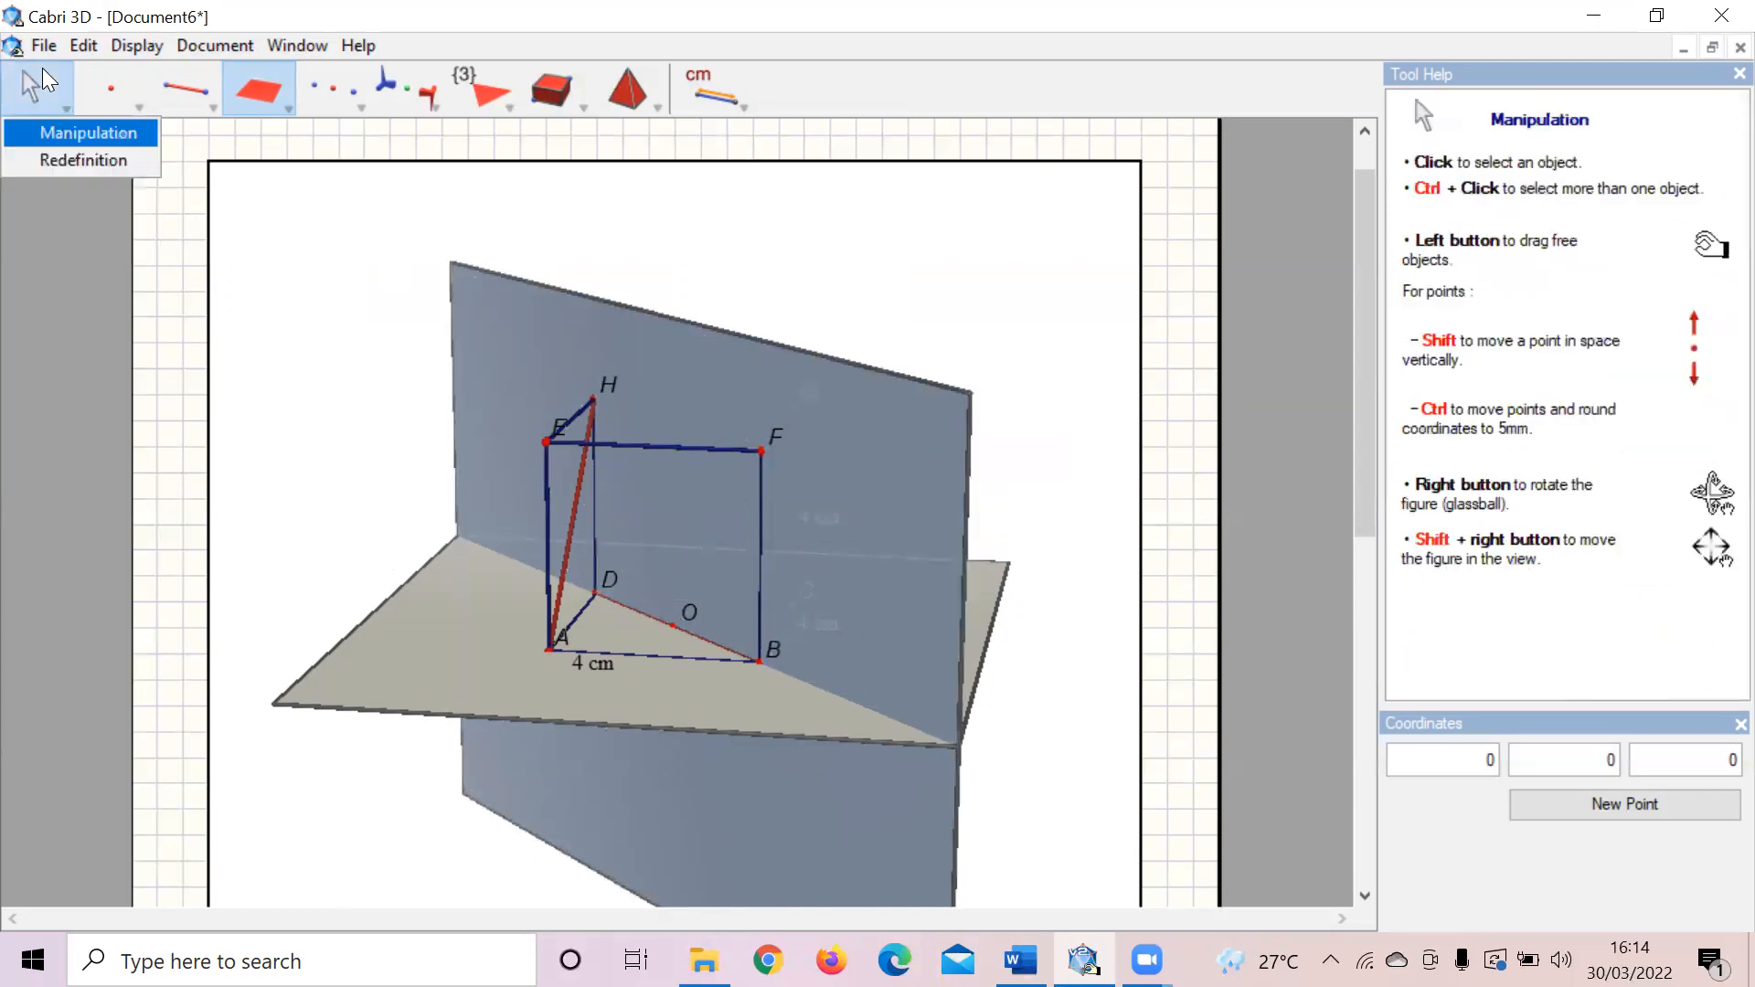
pyautogui.click(44, 73)
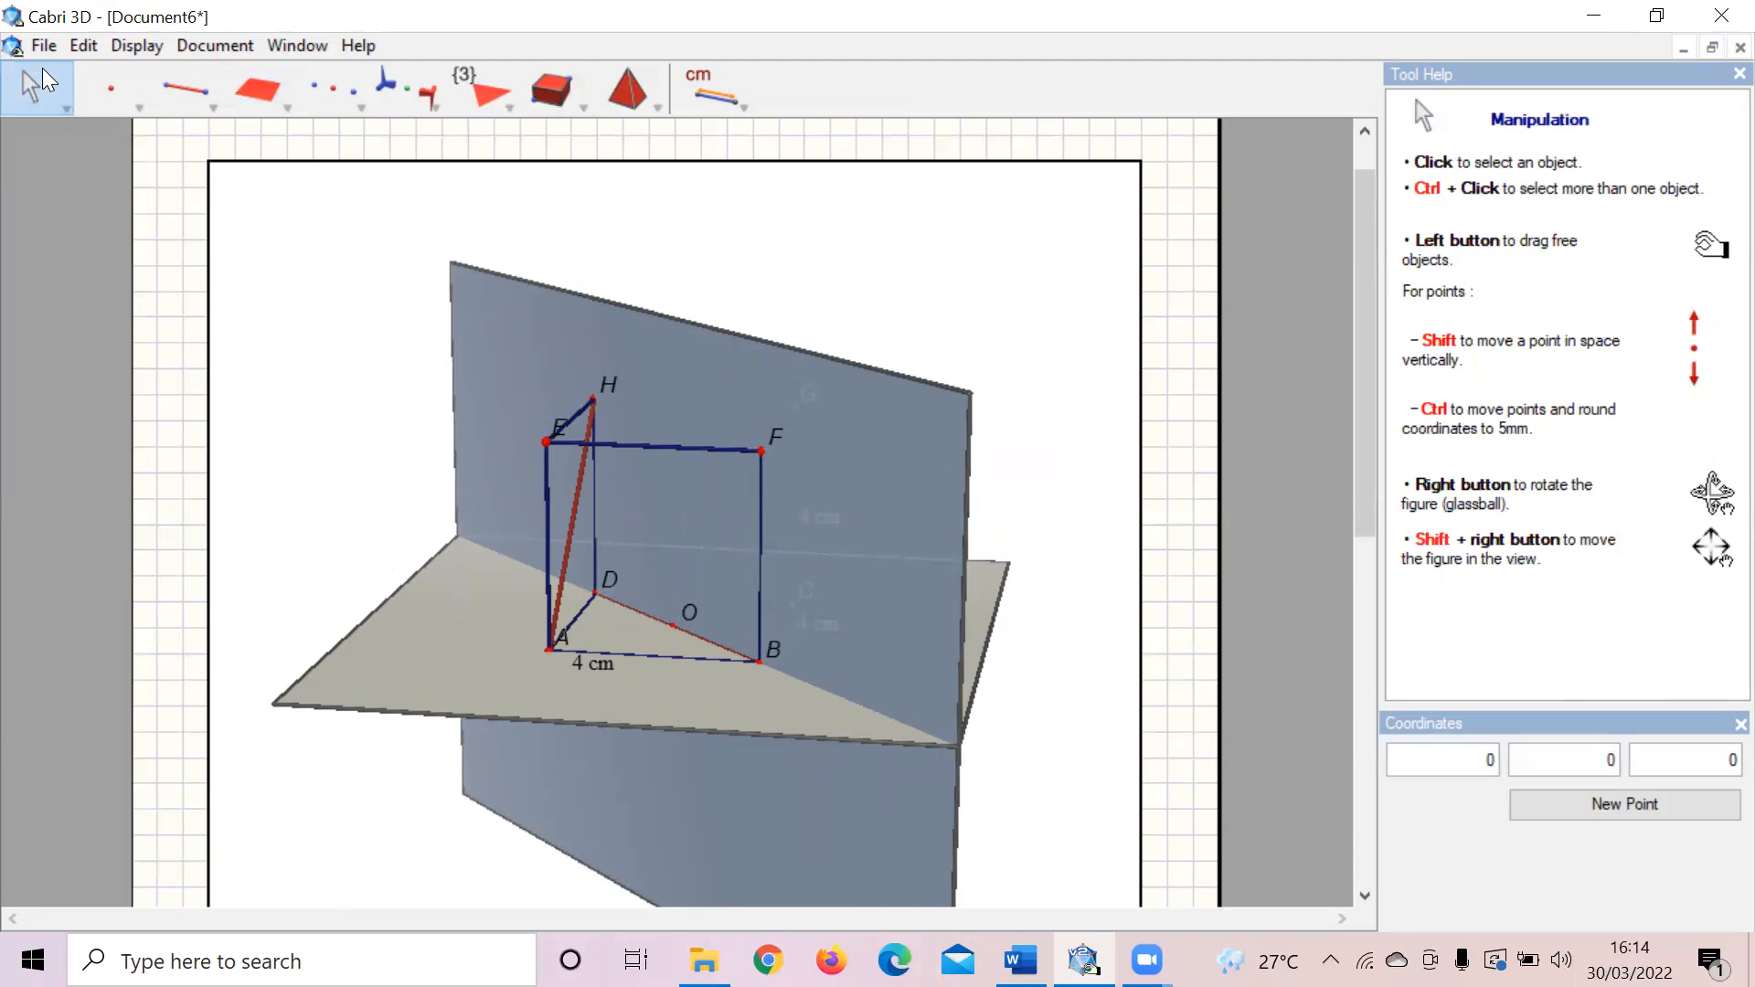
# Step: Compare with the reference figure in Word, and draw a segment from vertex H to midpoint O in Cabri 3D
pyautogui.click(1021, 960)
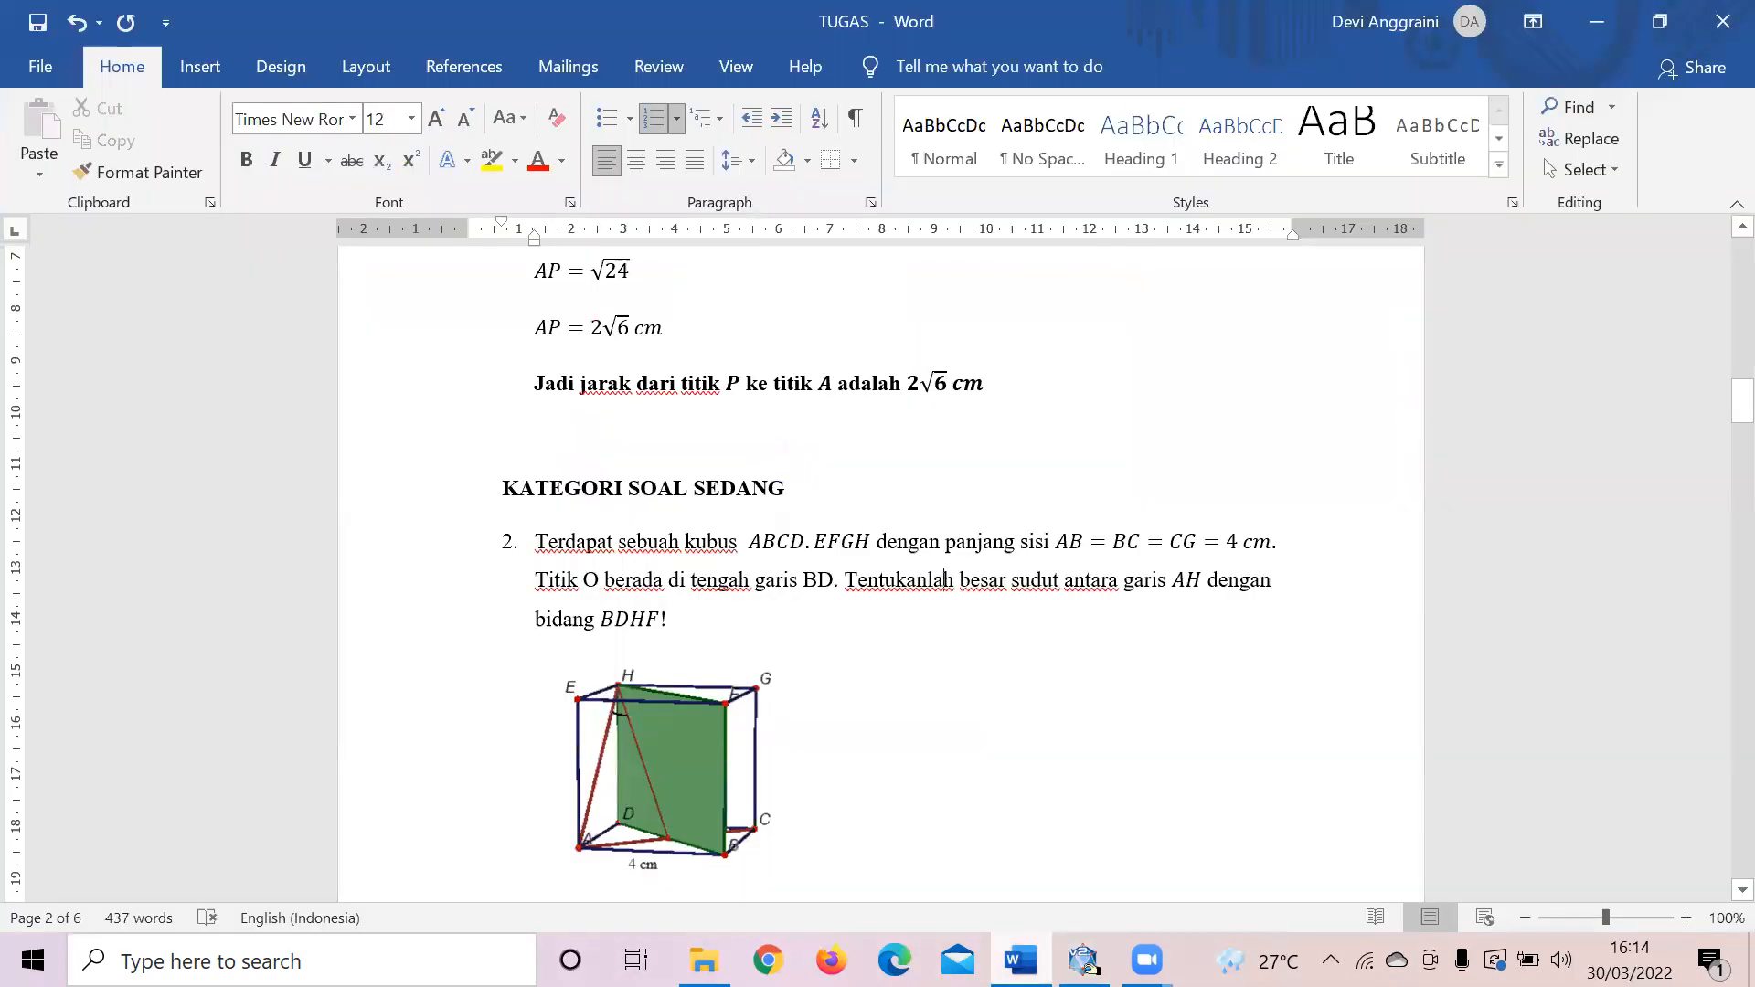
pyautogui.click(1021, 960)
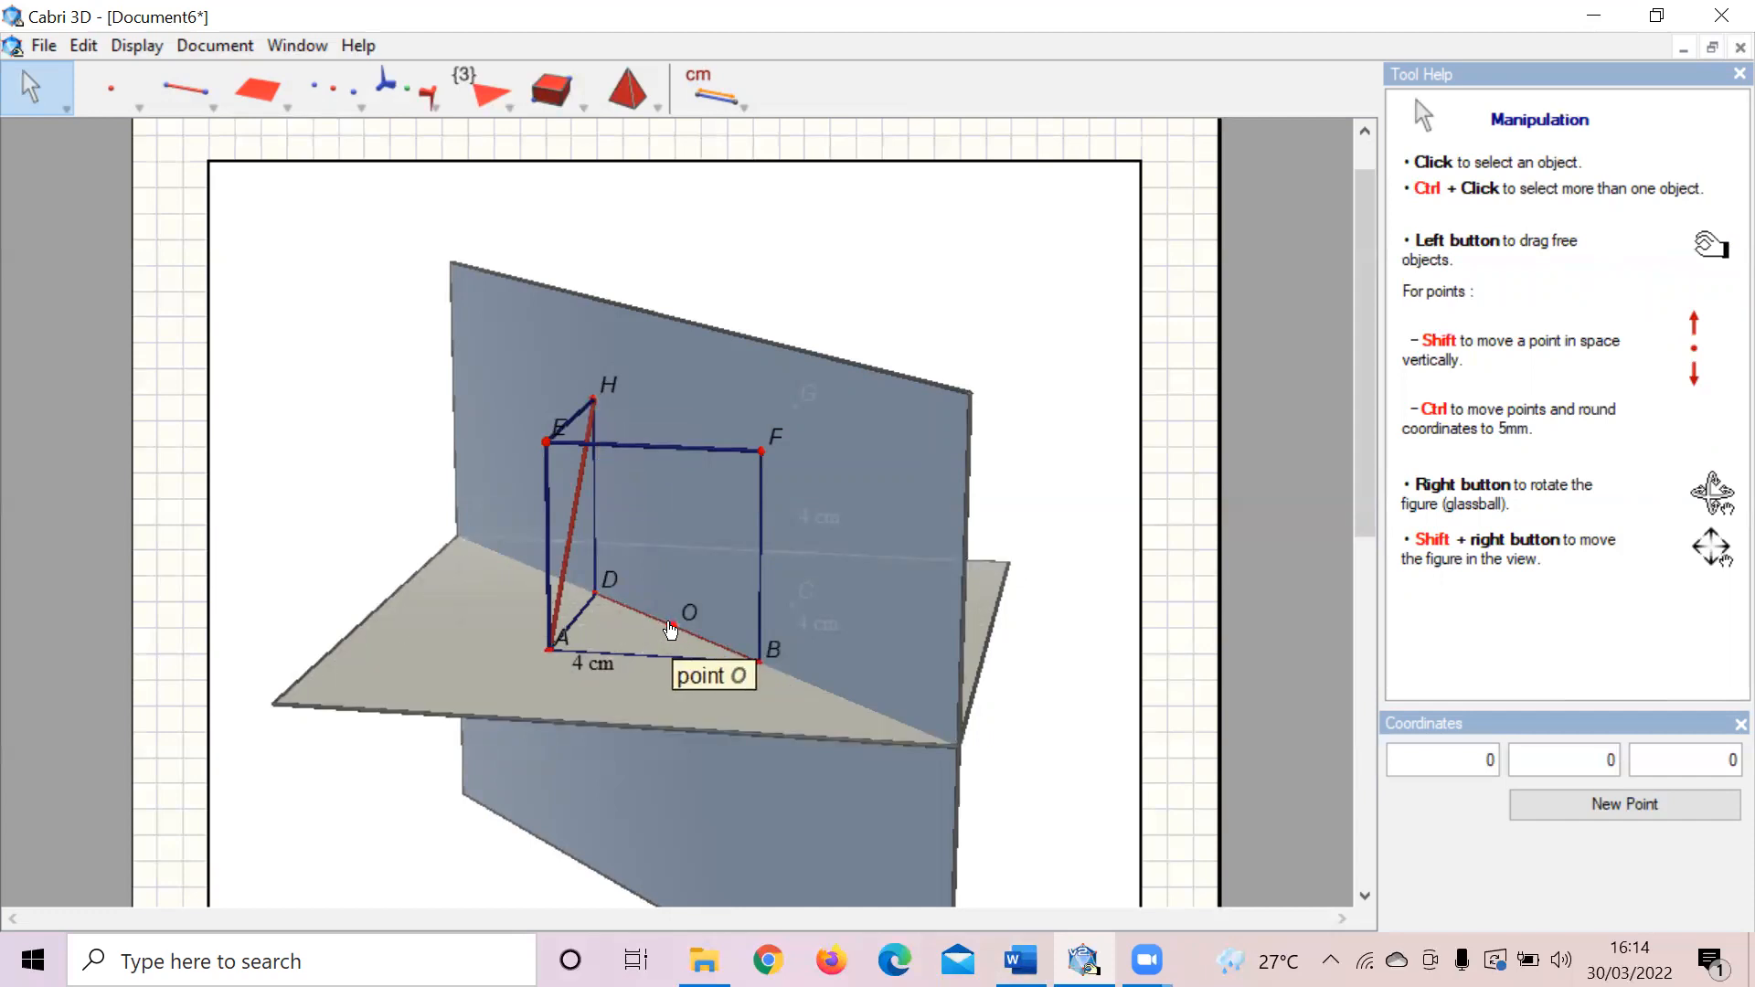
pyautogui.click(196, 89)
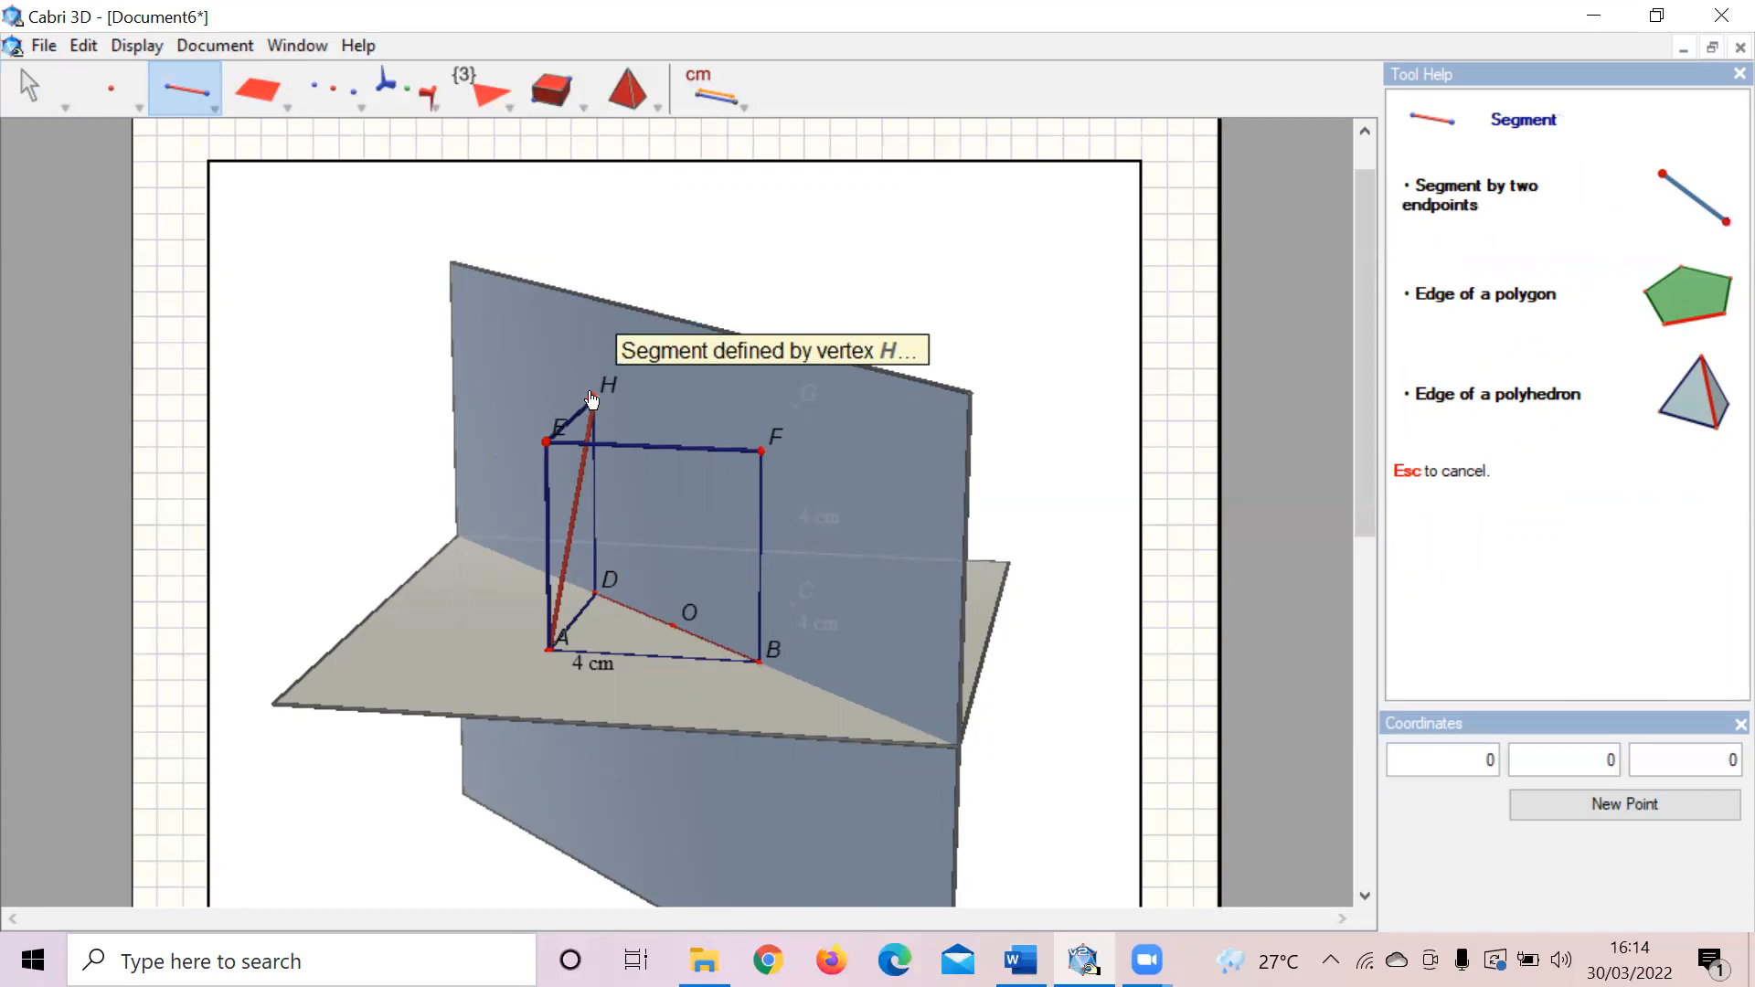
pyautogui.click(593, 401)
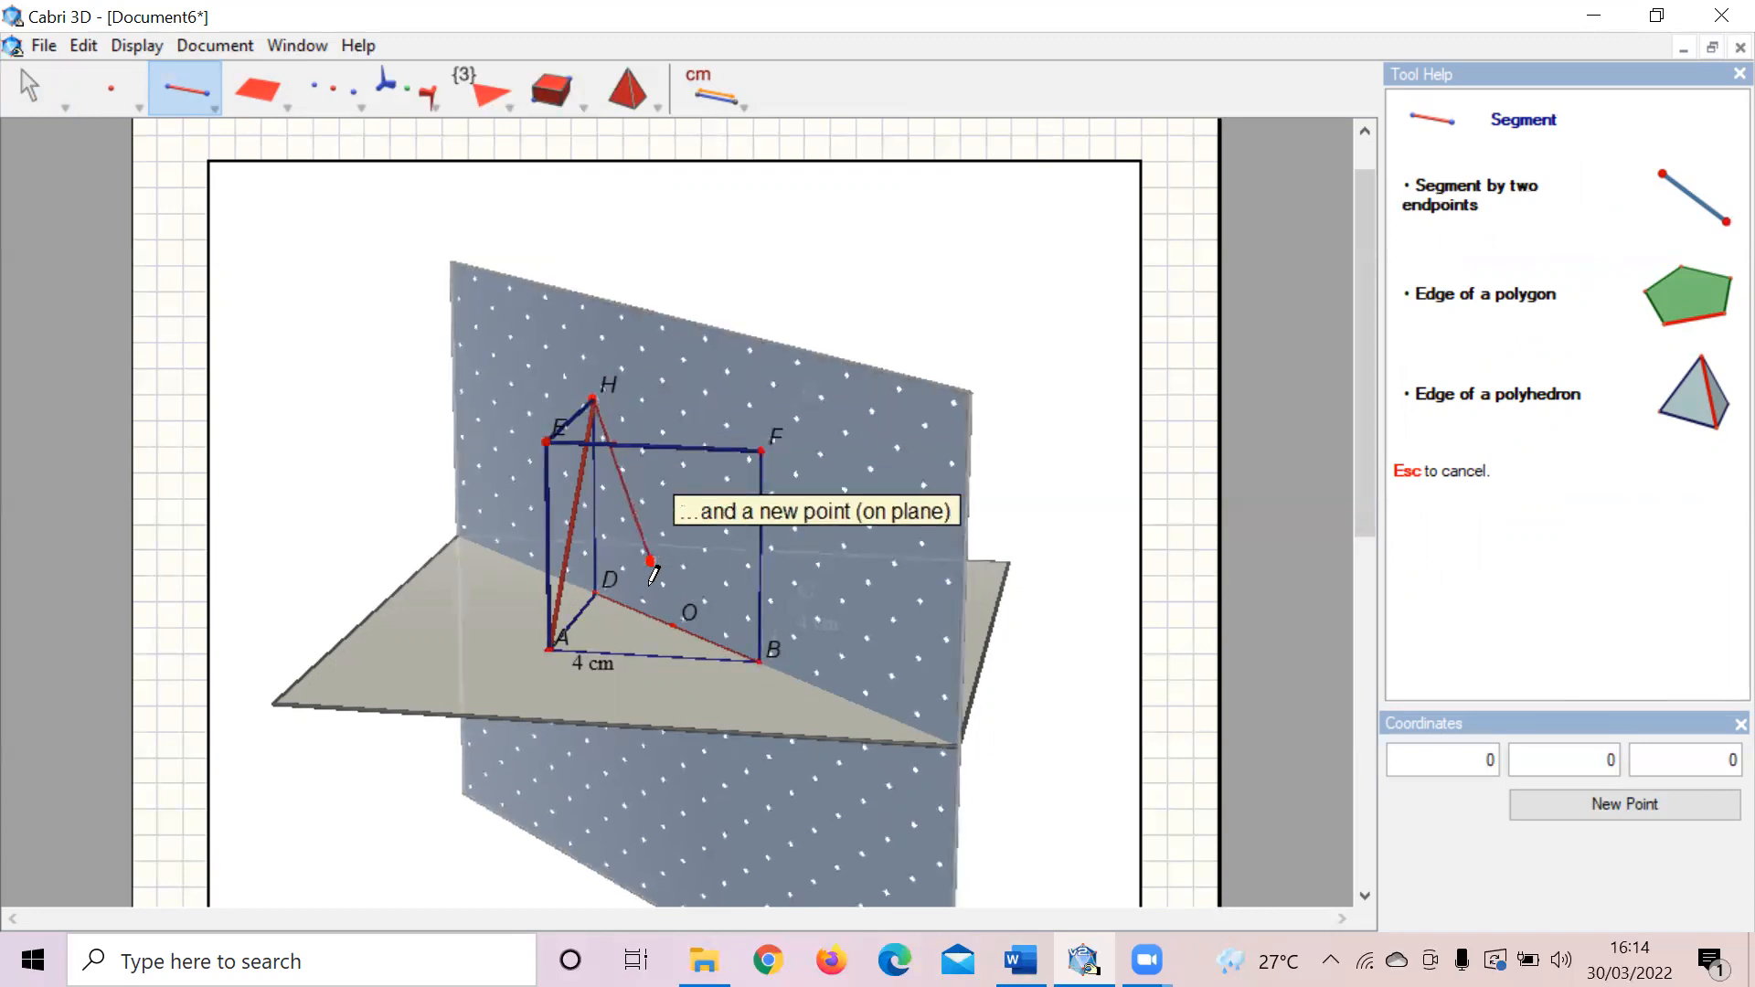
pyautogui.click(676, 629)
pyautogui.click(35, 88)
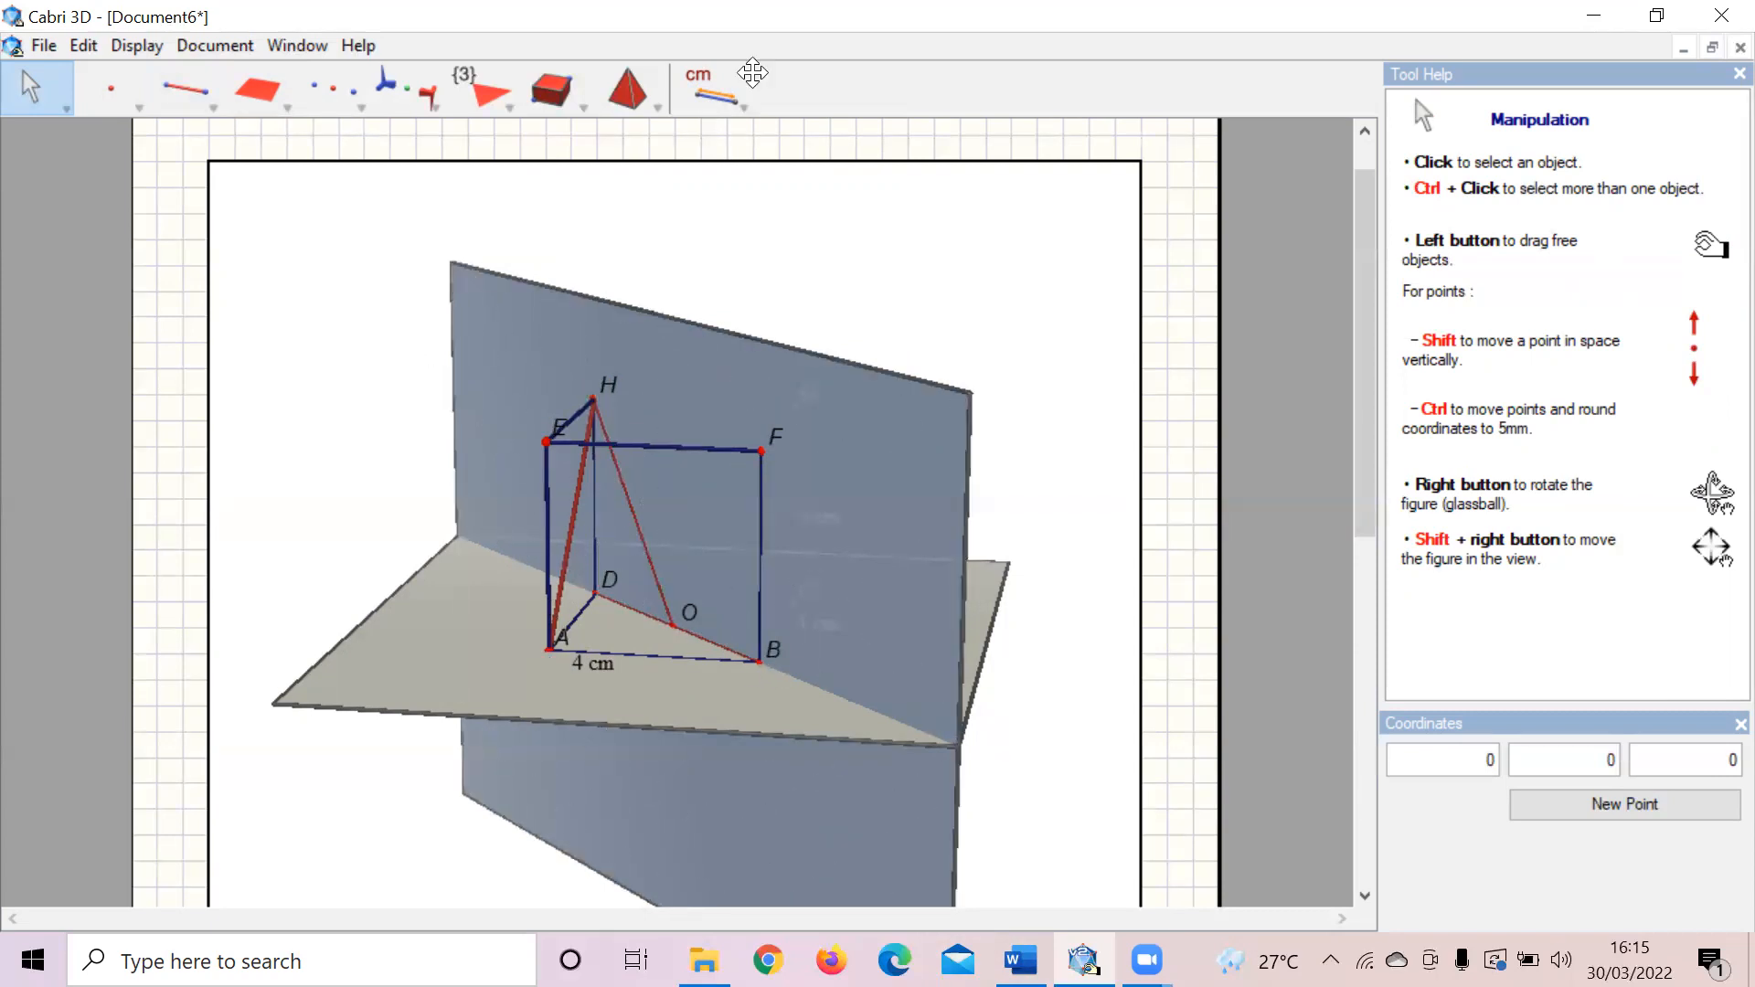
# Step: Measure the angle defined by points A, H and O, and place its label between segments AH and HO
pyautogui.moveTo(722, 104); pyautogui.dragTo(763, 240)
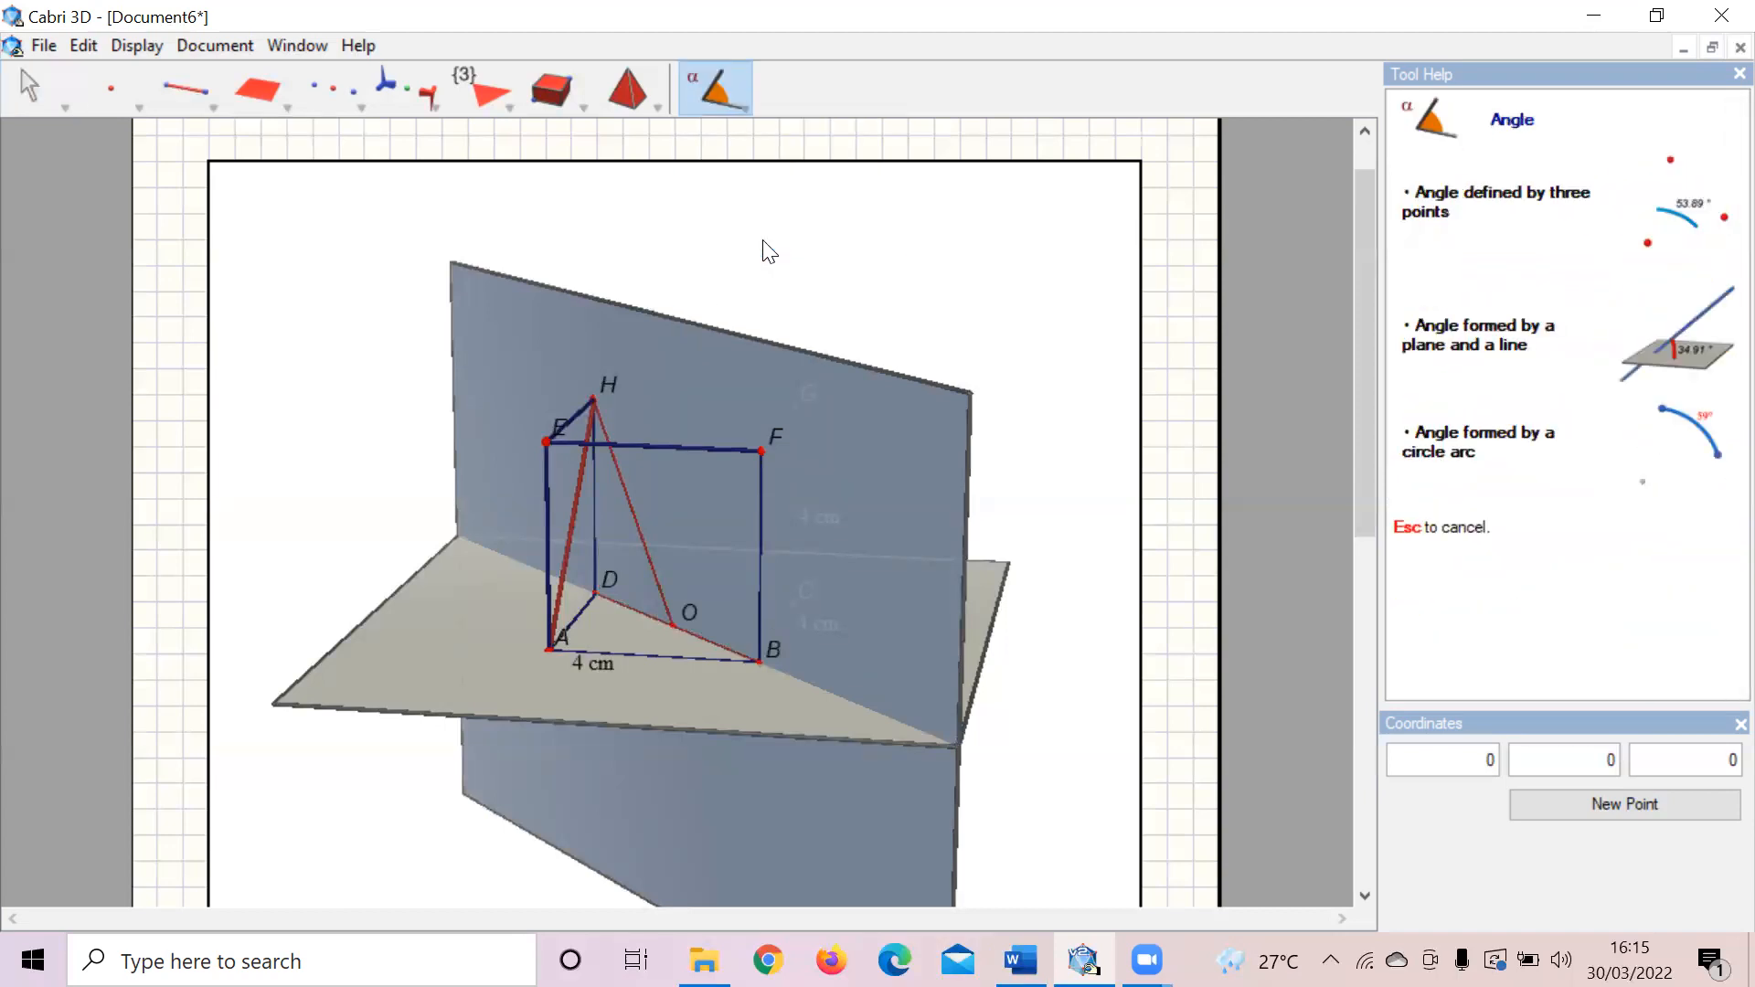
pyautogui.click(548, 651)
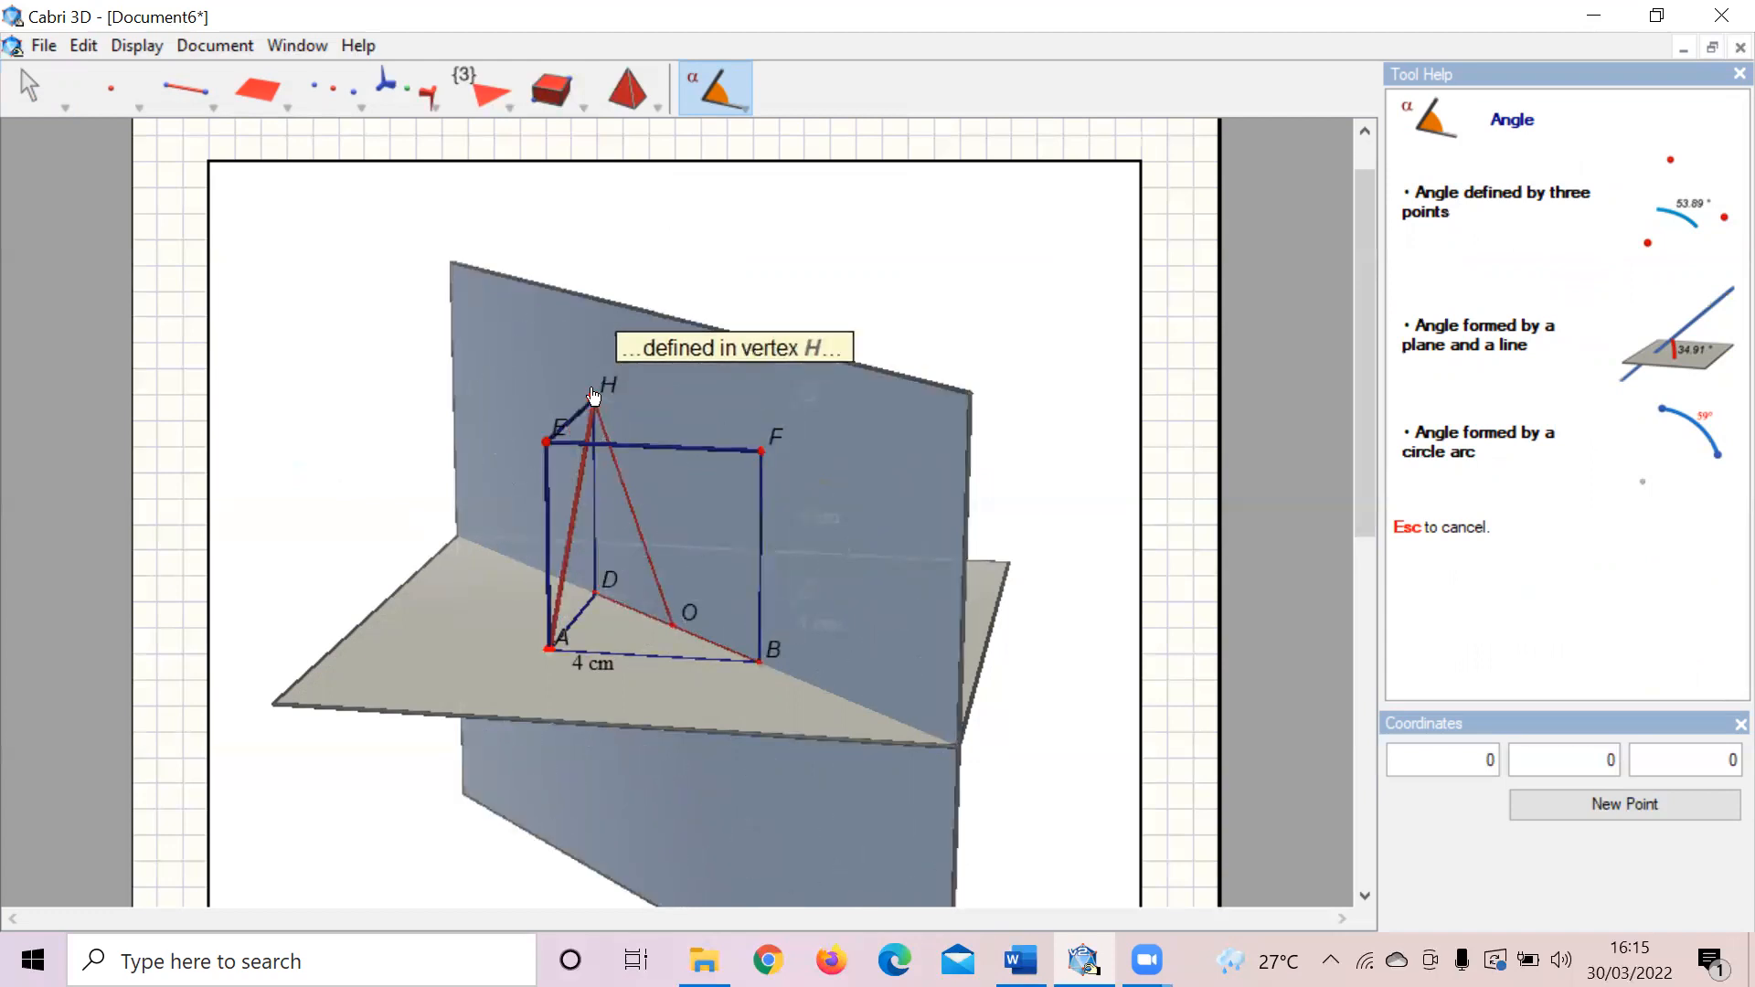
pyautogui.click(593, 396)
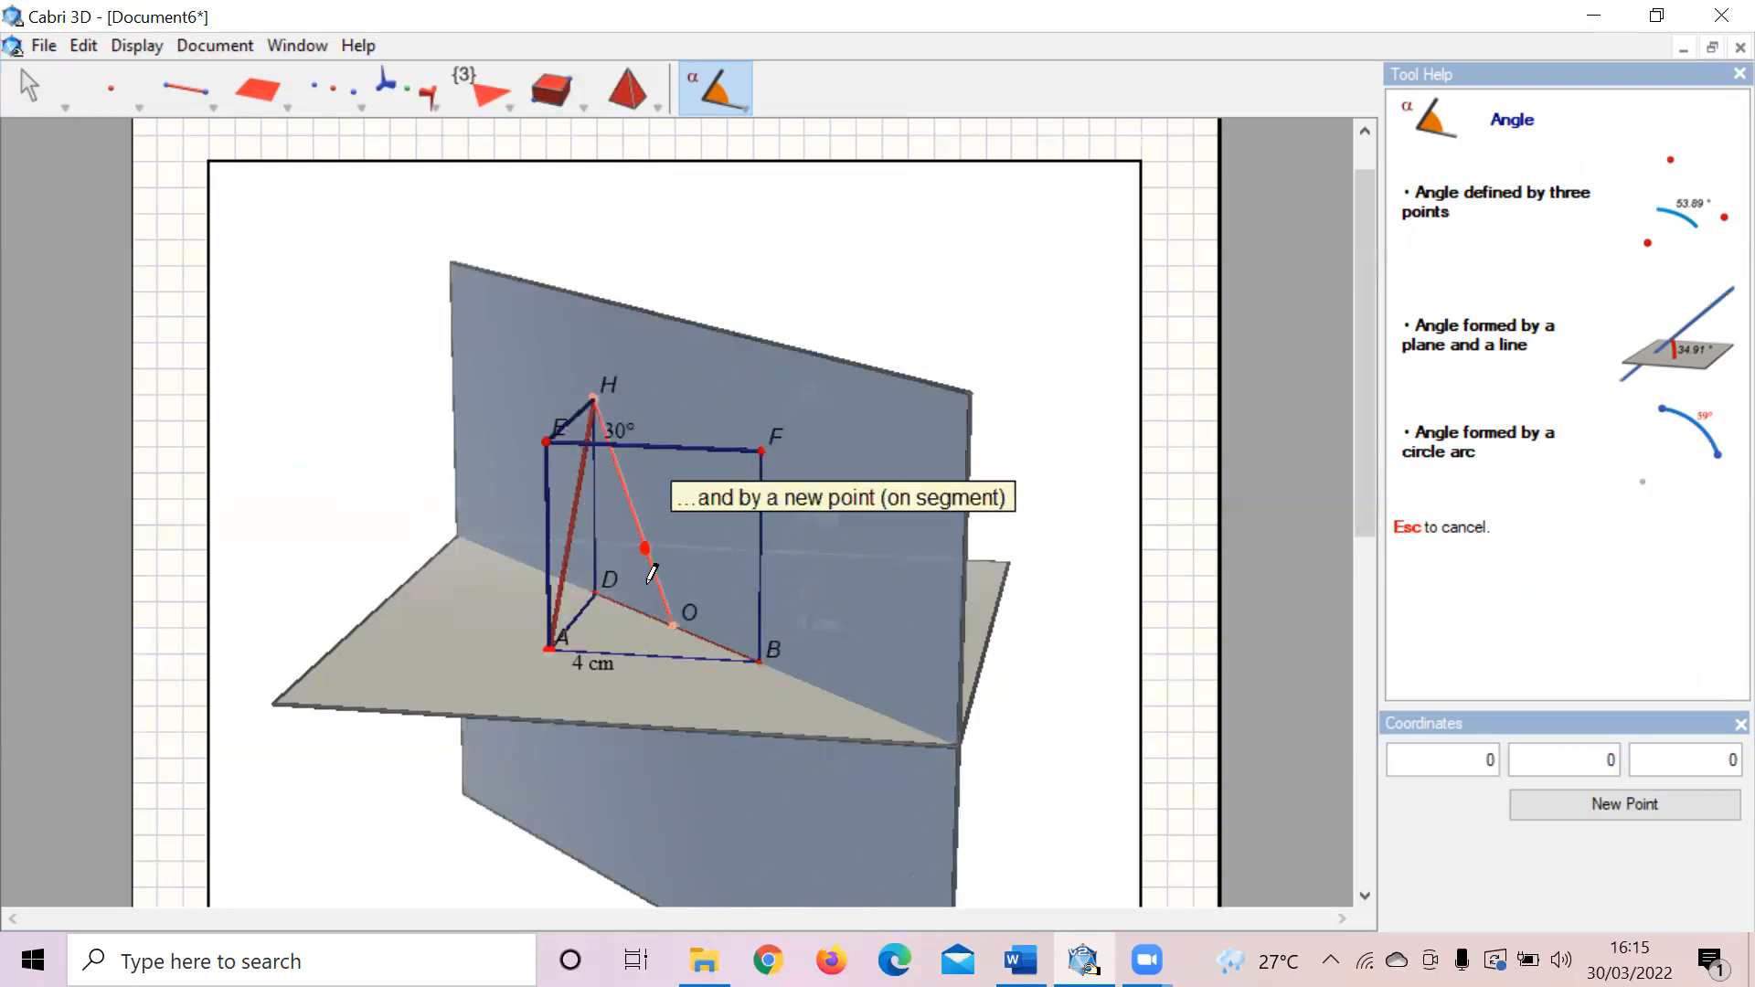
pyautogui.click(673, 631)
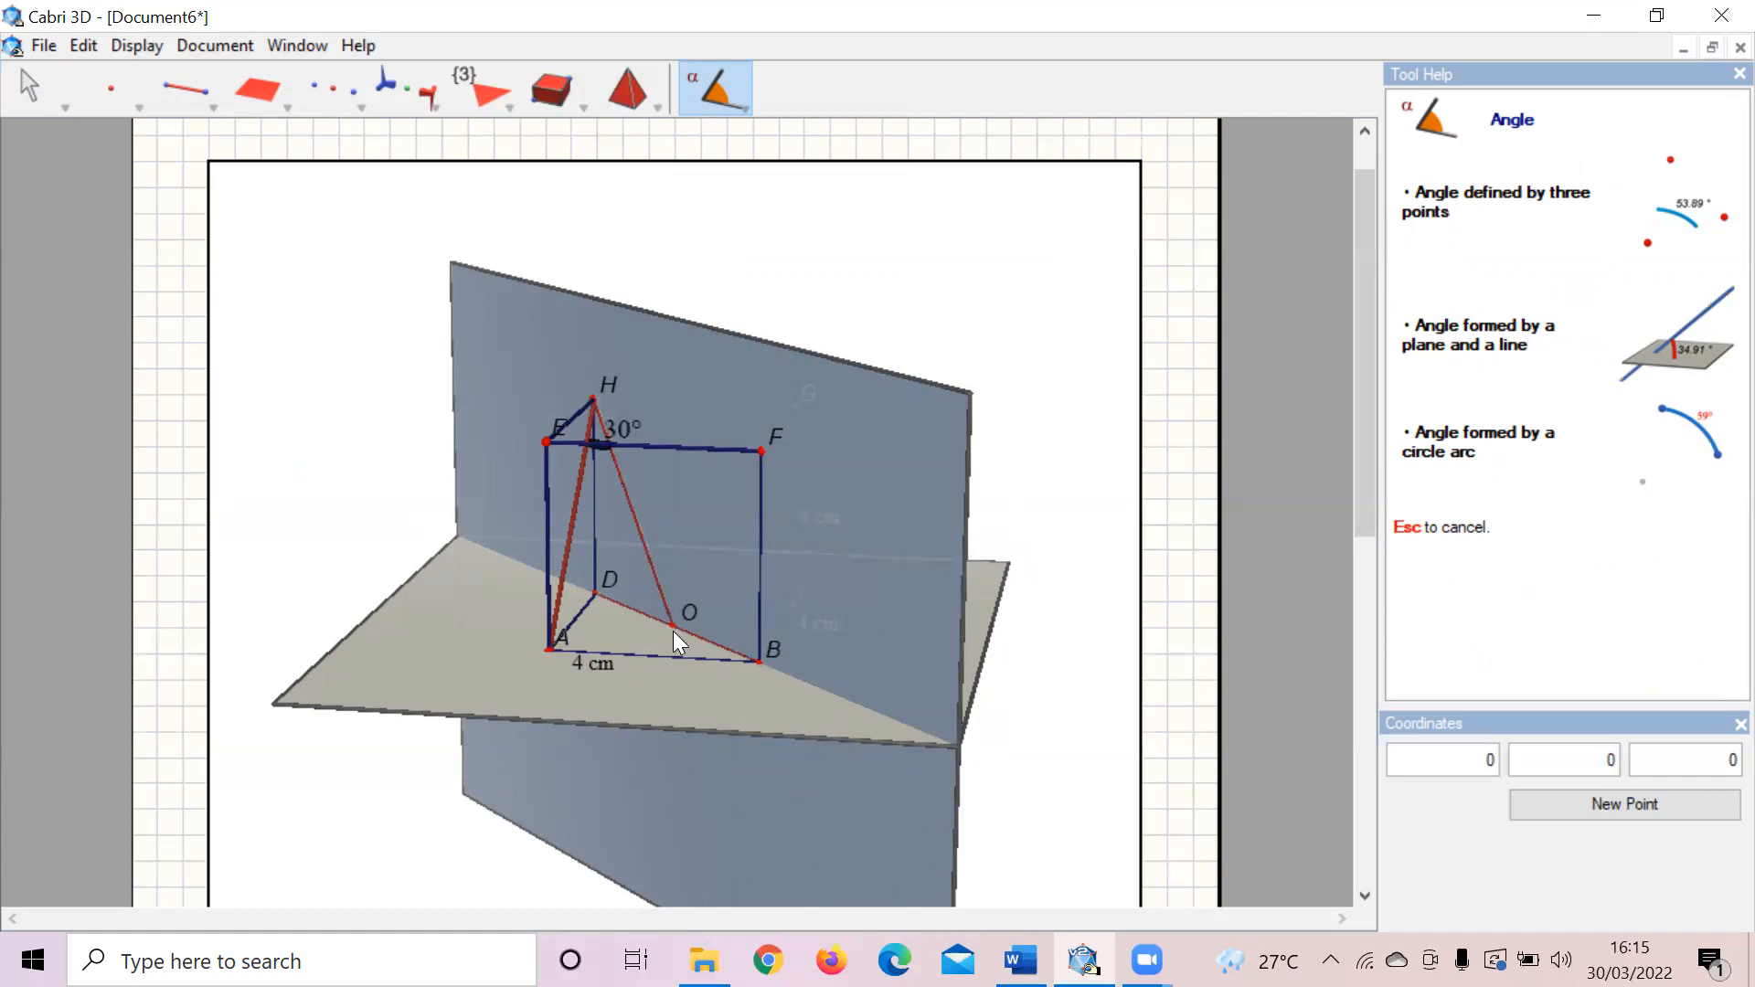
pyautogui.click(35, 104)
pyautogui.click(37, 108)
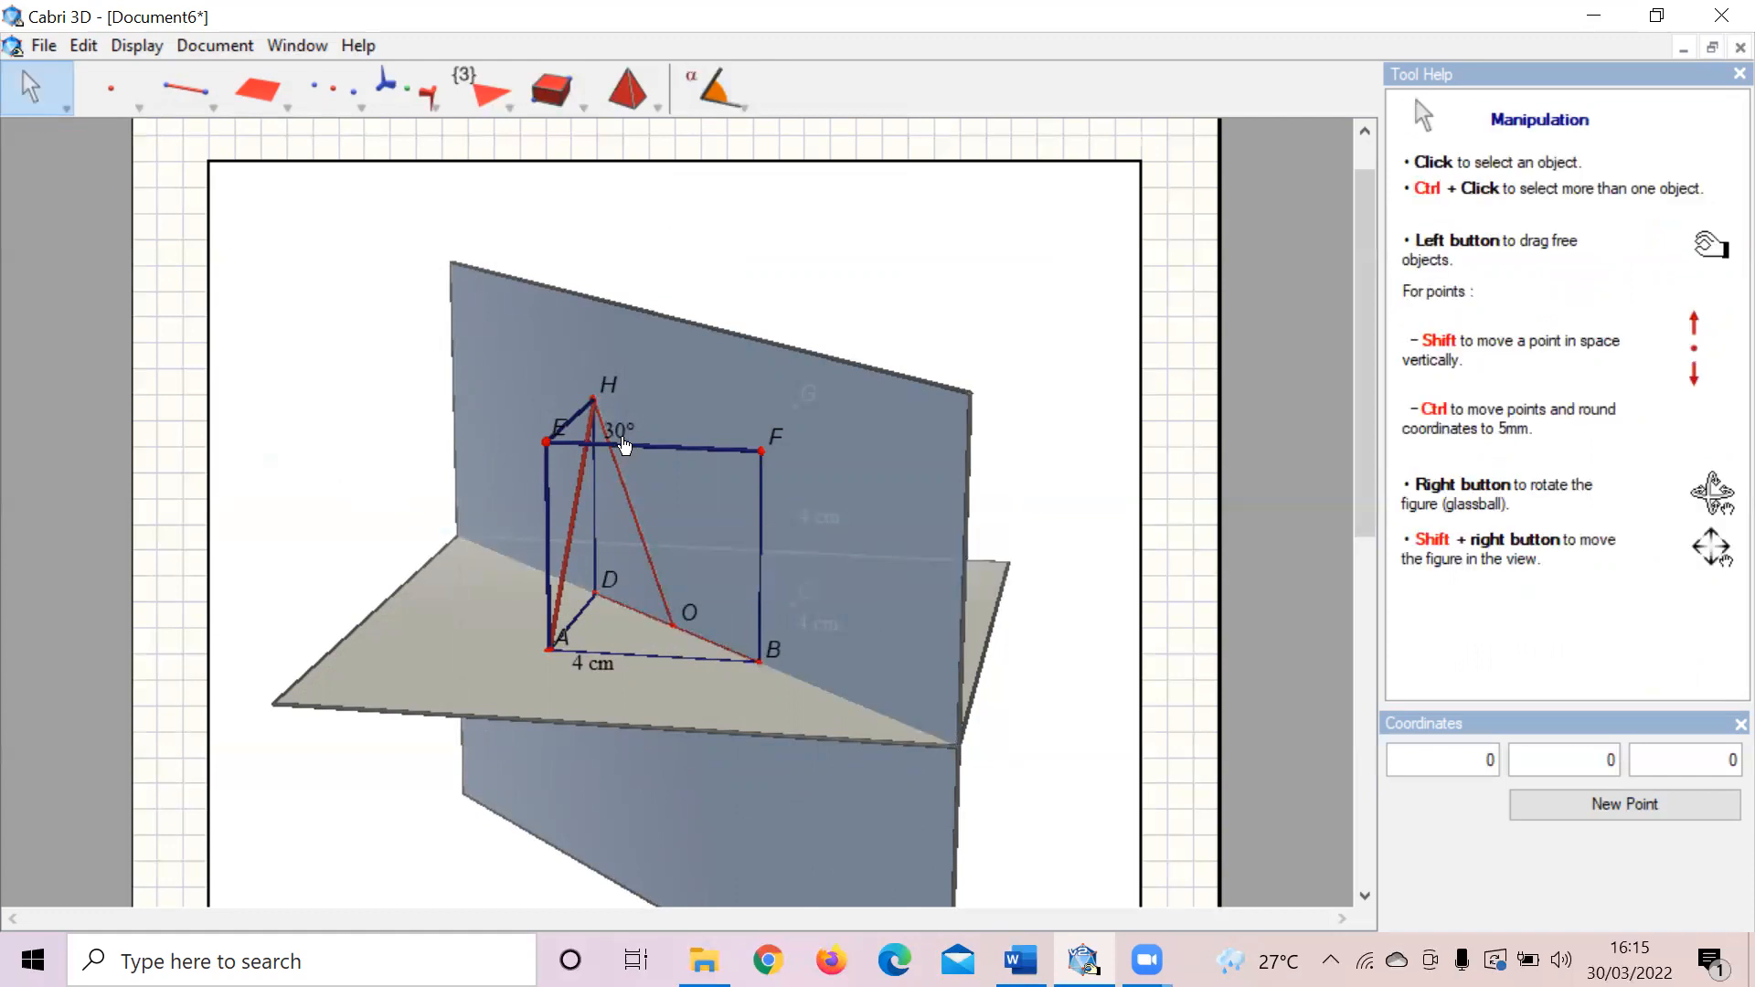
pyautogui.moveTo(615, 431); pyautogui.dragTo(594, 498)
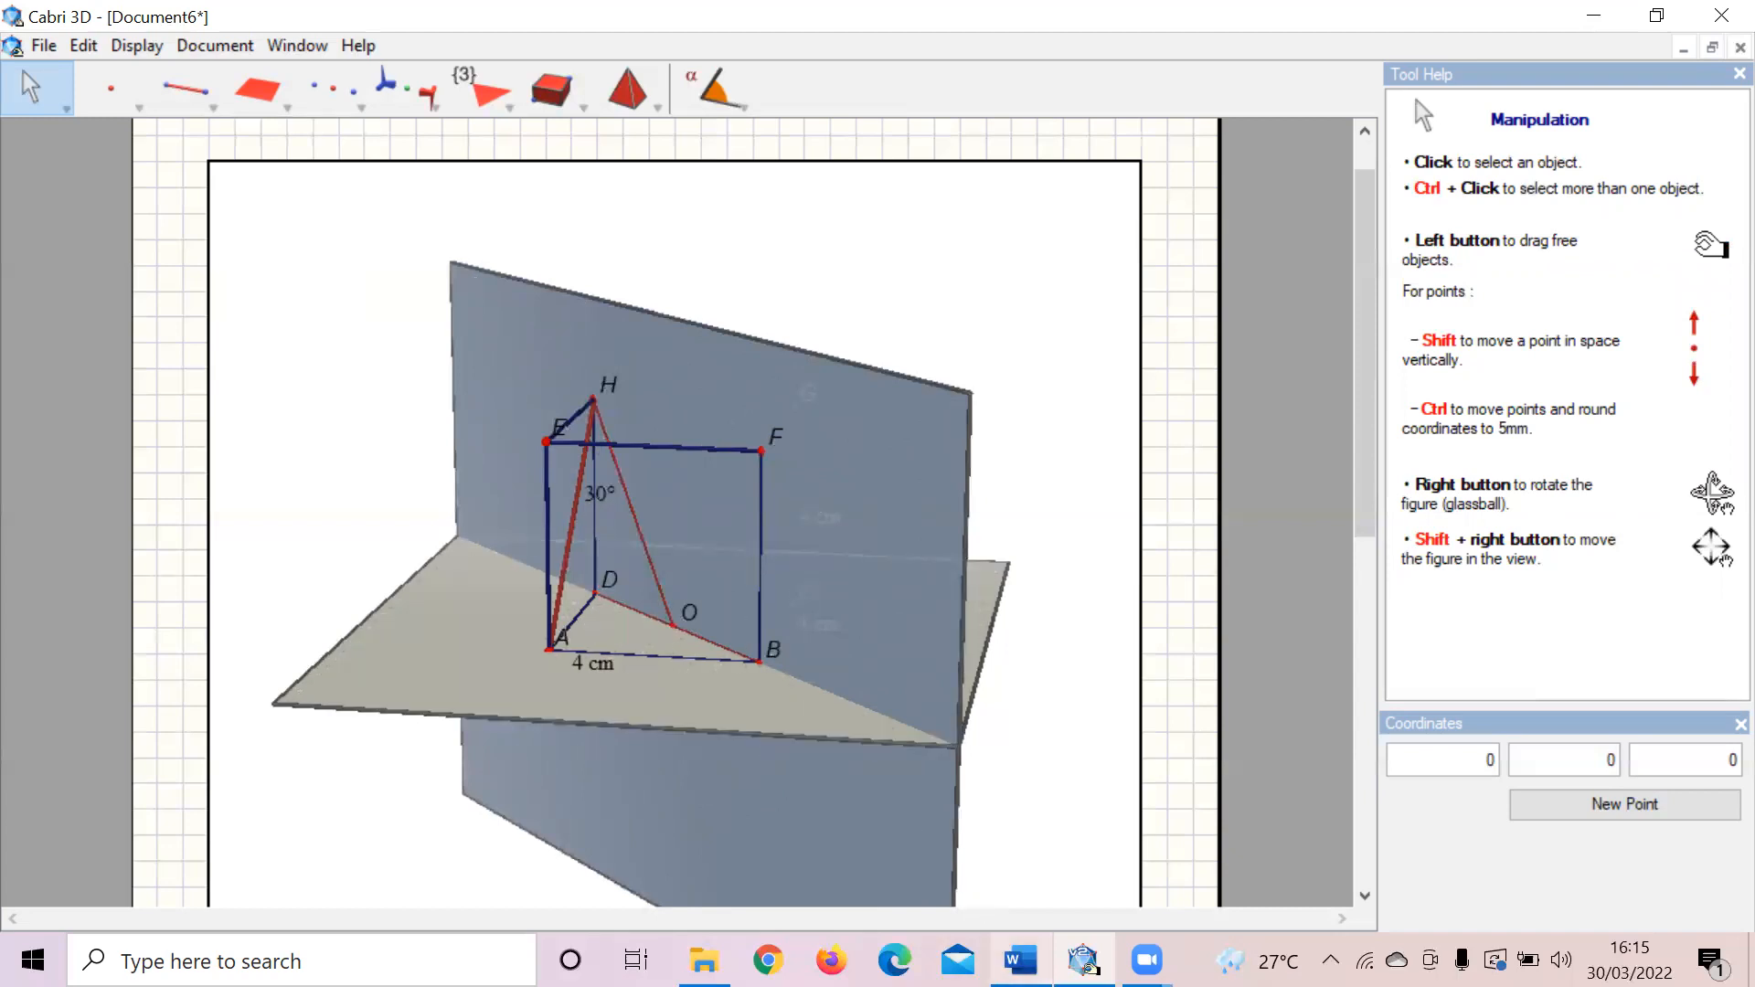
# Step: Review the worked solution for the angle between line AH and plane BDHF in Word, and return to Cabri 3D
pyautogui.moveTo(1020, 960)
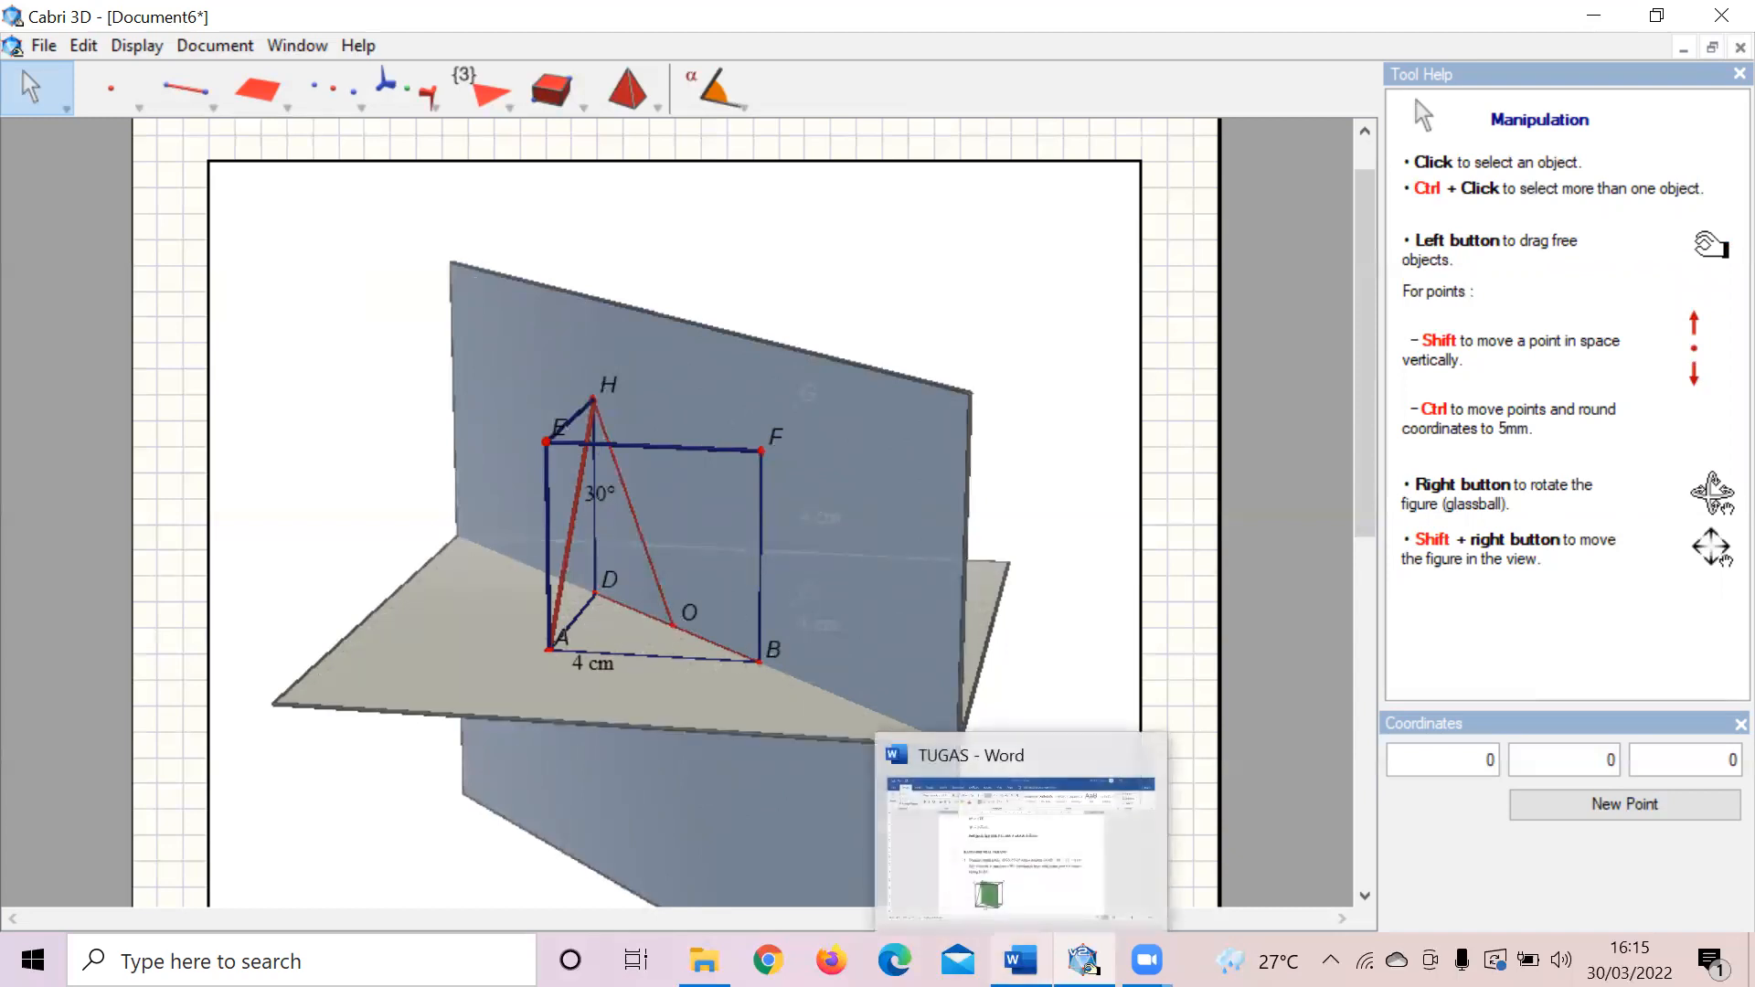
pyautogui.click(1040, 877)
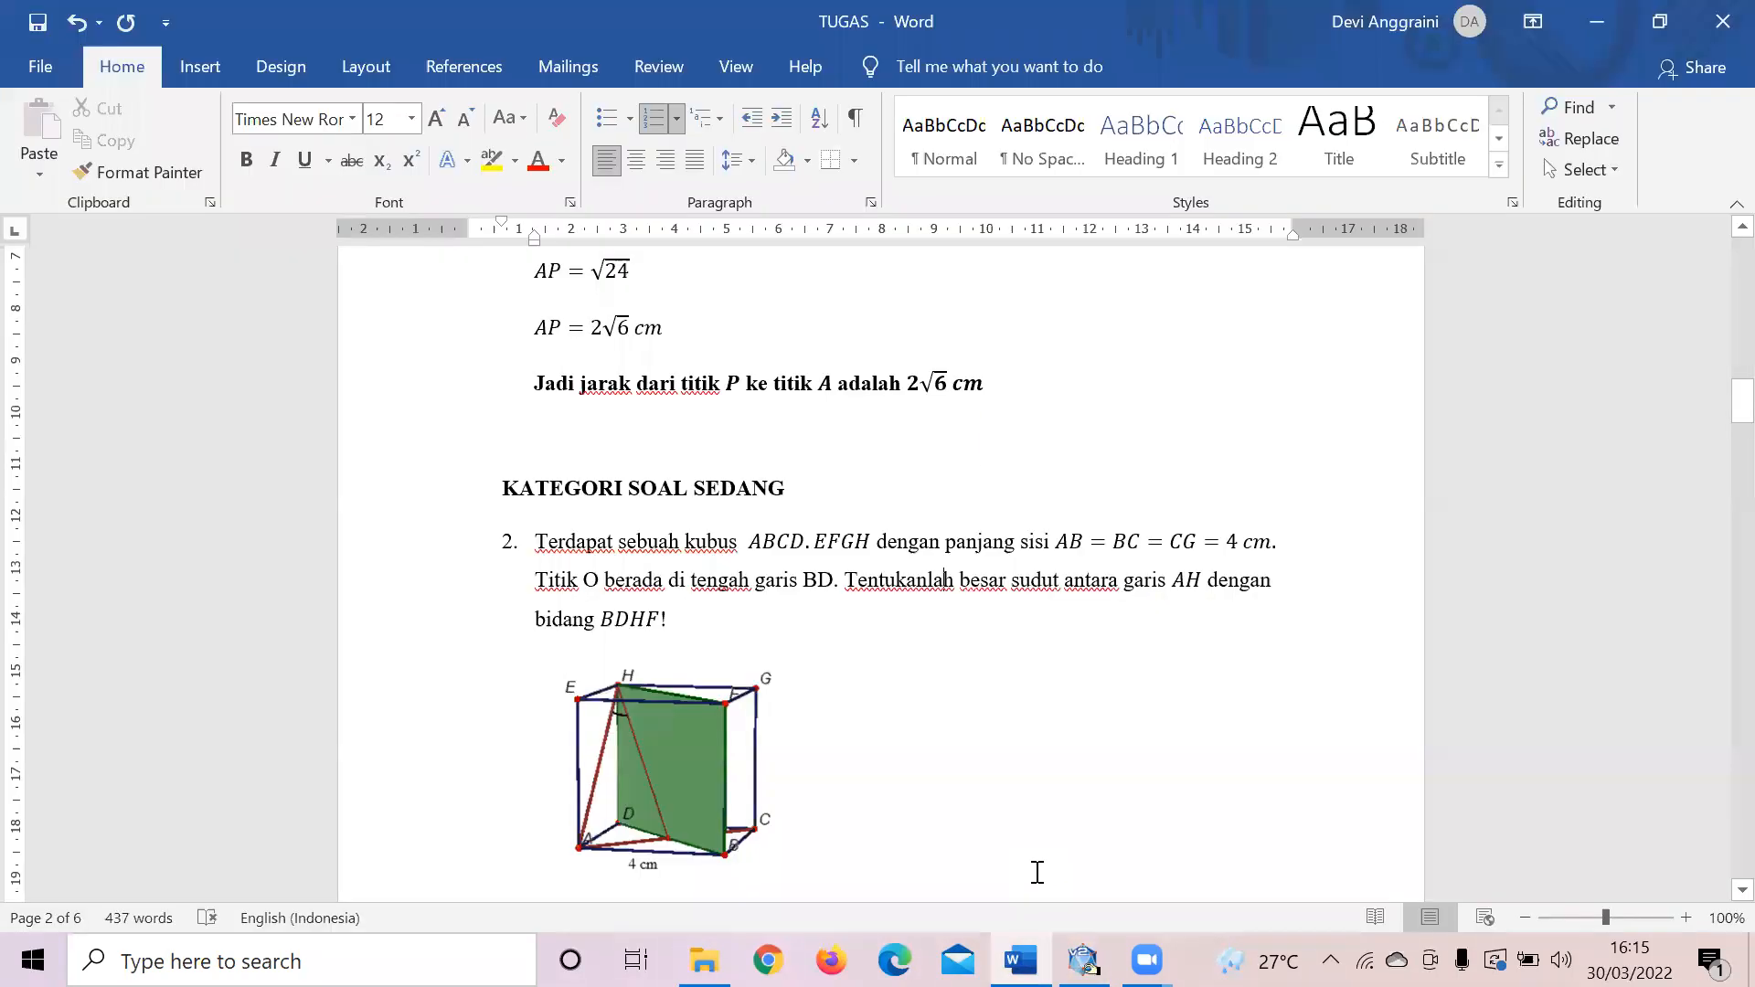
pyautogui.press('Down')
pyautogui.press('Down')
pyautogui.press('Down')
pyautogui.press('Down')
pyautogui.press('Down')
pyautogui.press('Down')
pyautogui.press('Down')
pyautogui.press('Down')
pyautogui.press('Down')
pyautogui.press('Down')
pyautogui.press('Down')
pyautogui.press('Down')
pyautogui.press('Down')
pyautogui.press('Down')
pyautogui.press('Down')
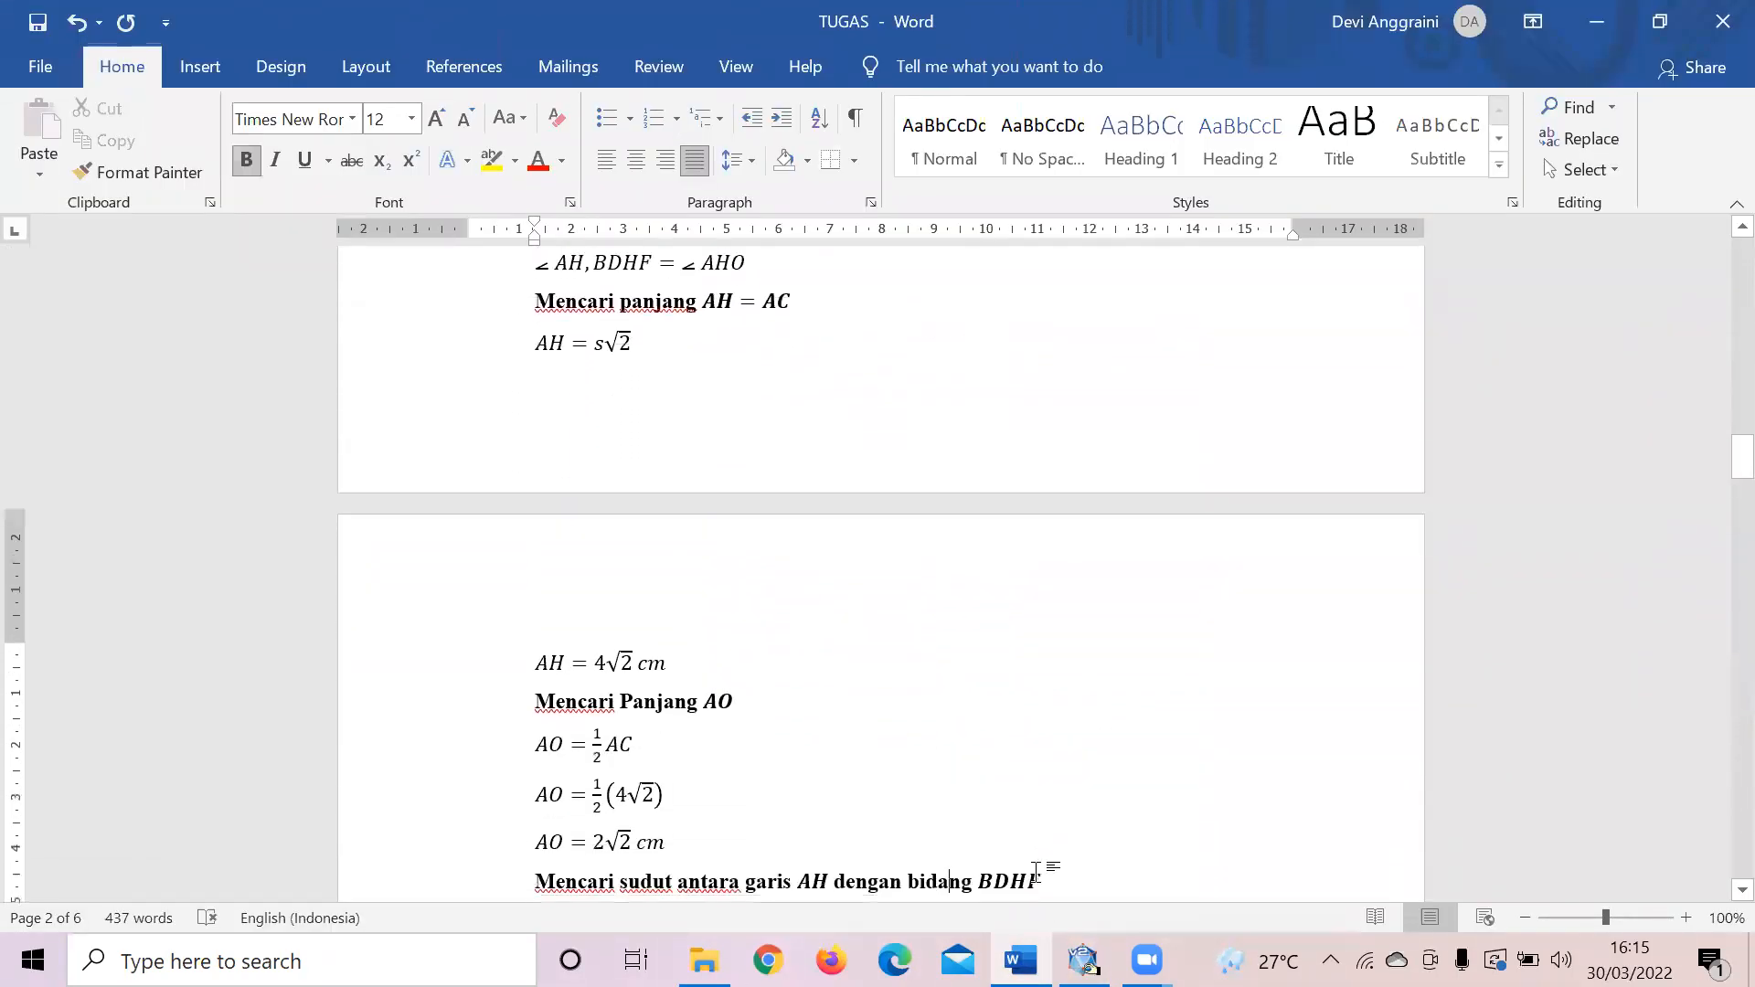
pyautogui.press('Down')
pyautogui.press('Down')
pyautogui.press('Down')
pyautogui.press('Down')
pyautogui.press('Down')
pyautogui.press('Down')
pyautogui.press('Down')
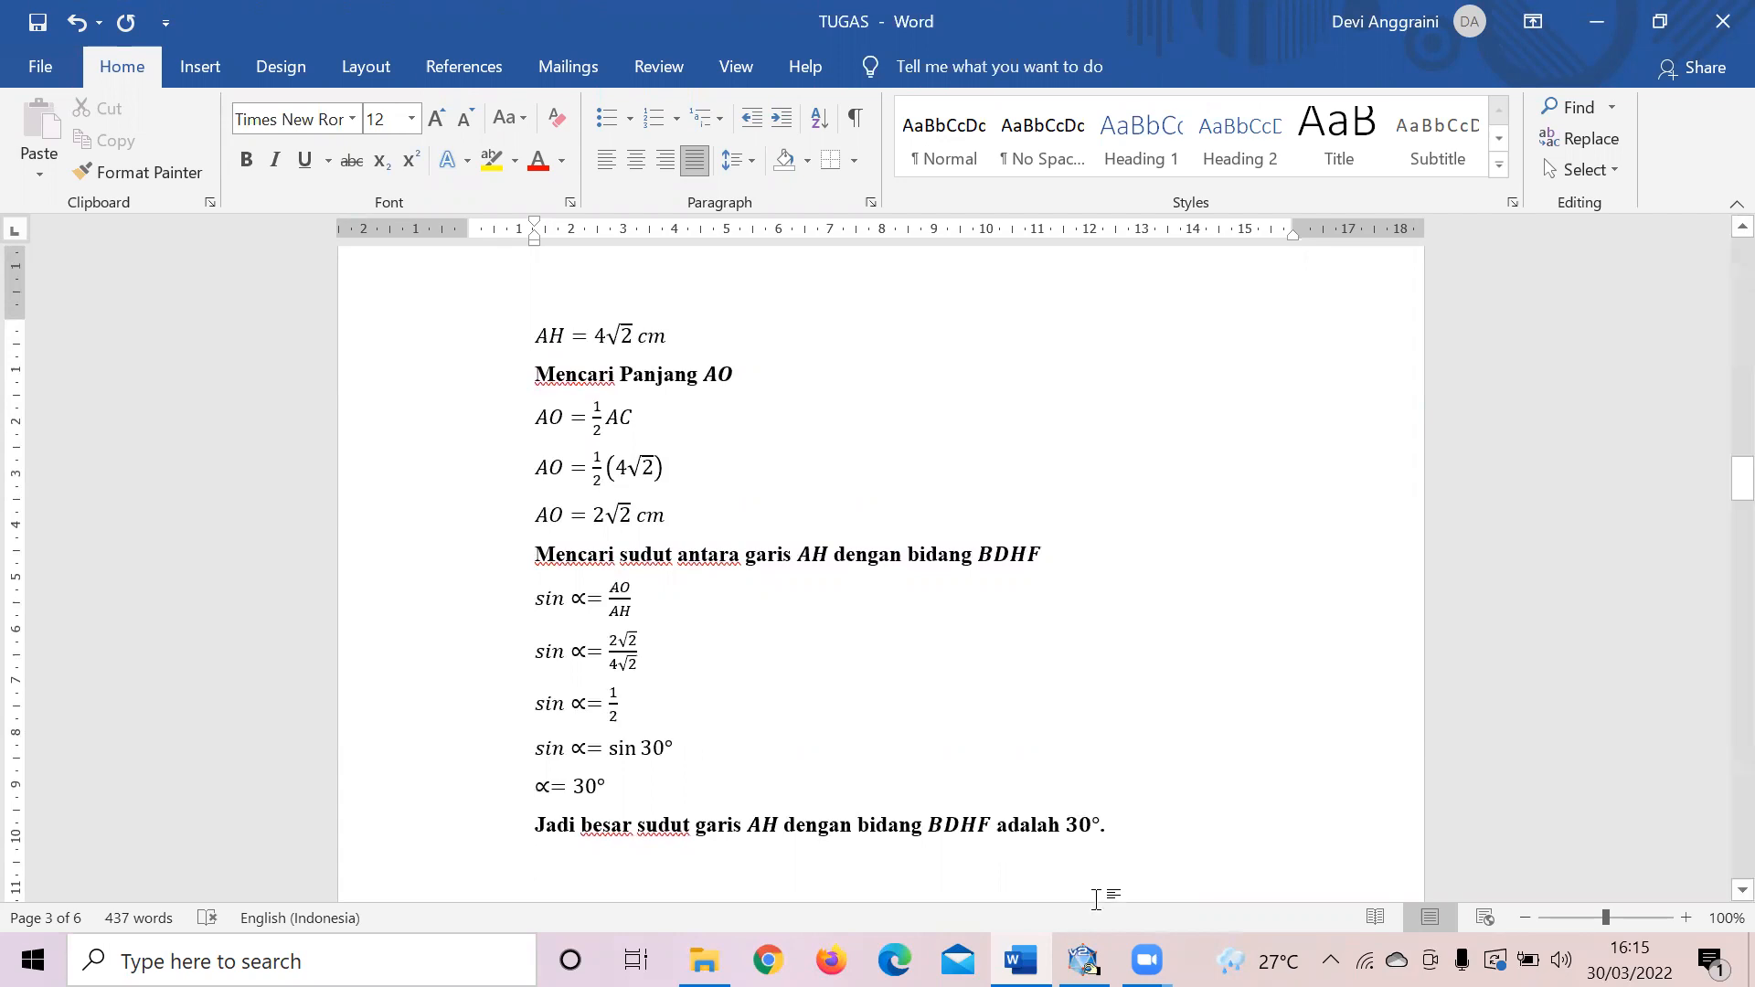
pyautogui.moveTo(1088, 967)
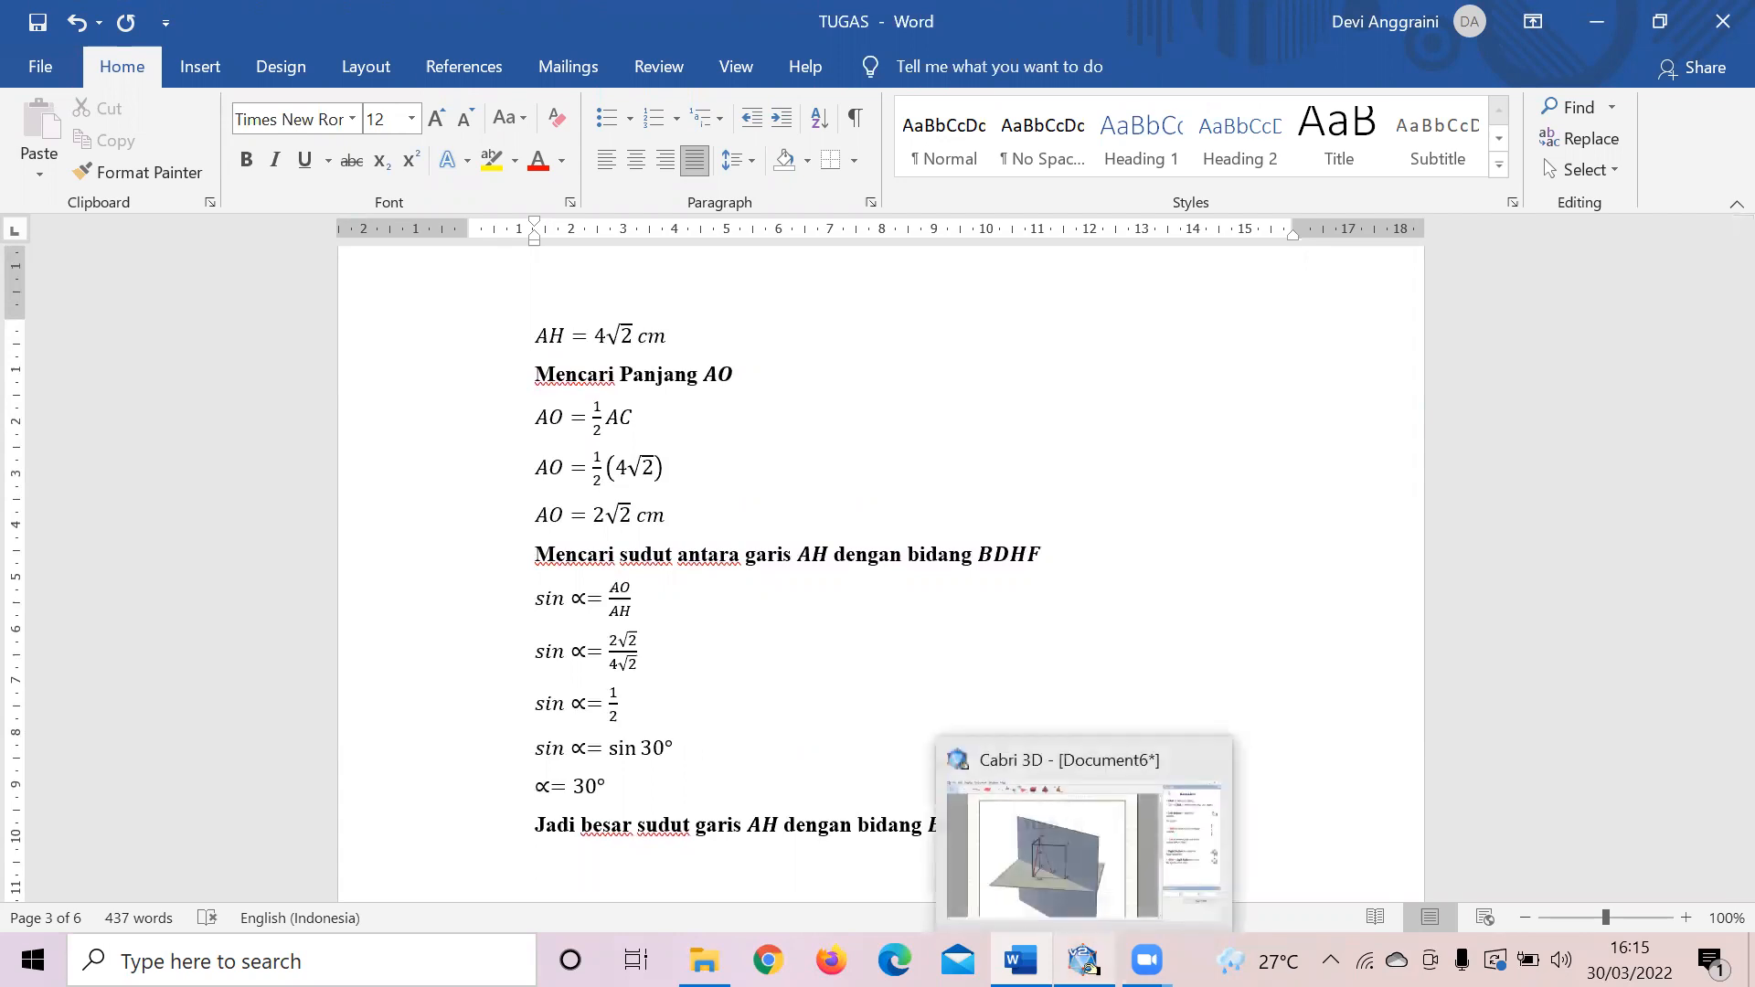
pyautogui.click(1126, 834)
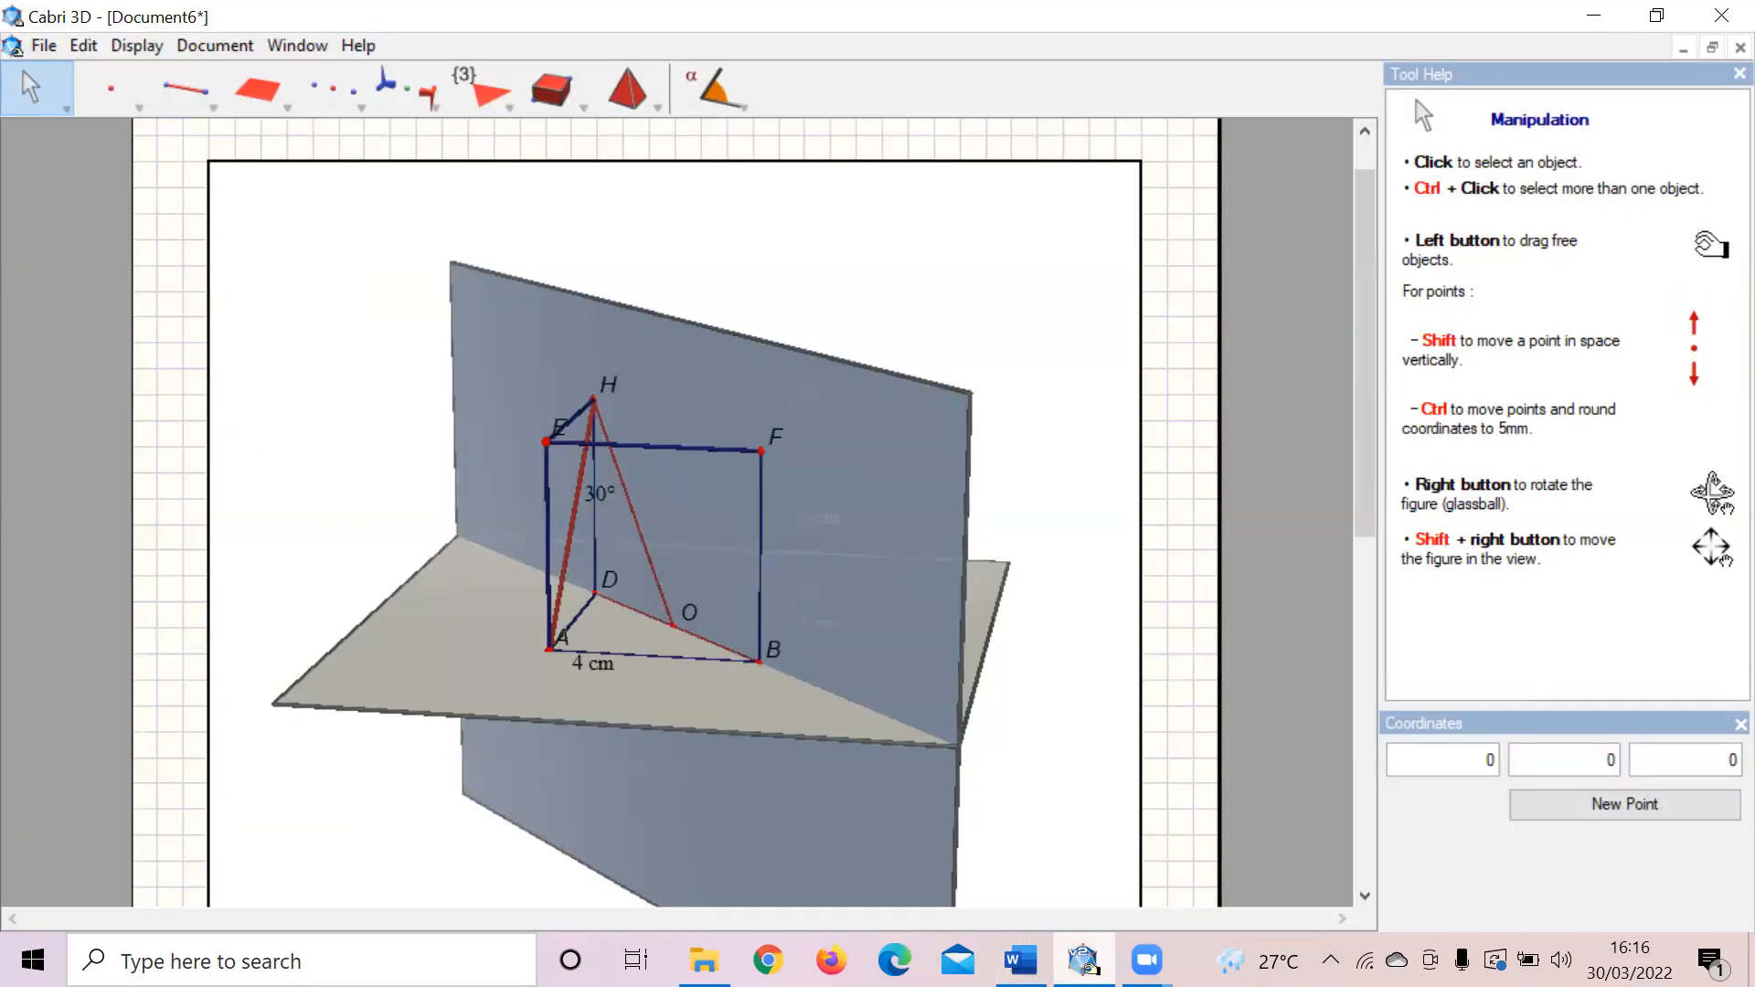
# Step: Read question 3 about the 8 cm cube and its figure in Word, and return to Cabri 3D
pyautogui.moveTo(1020, 960)
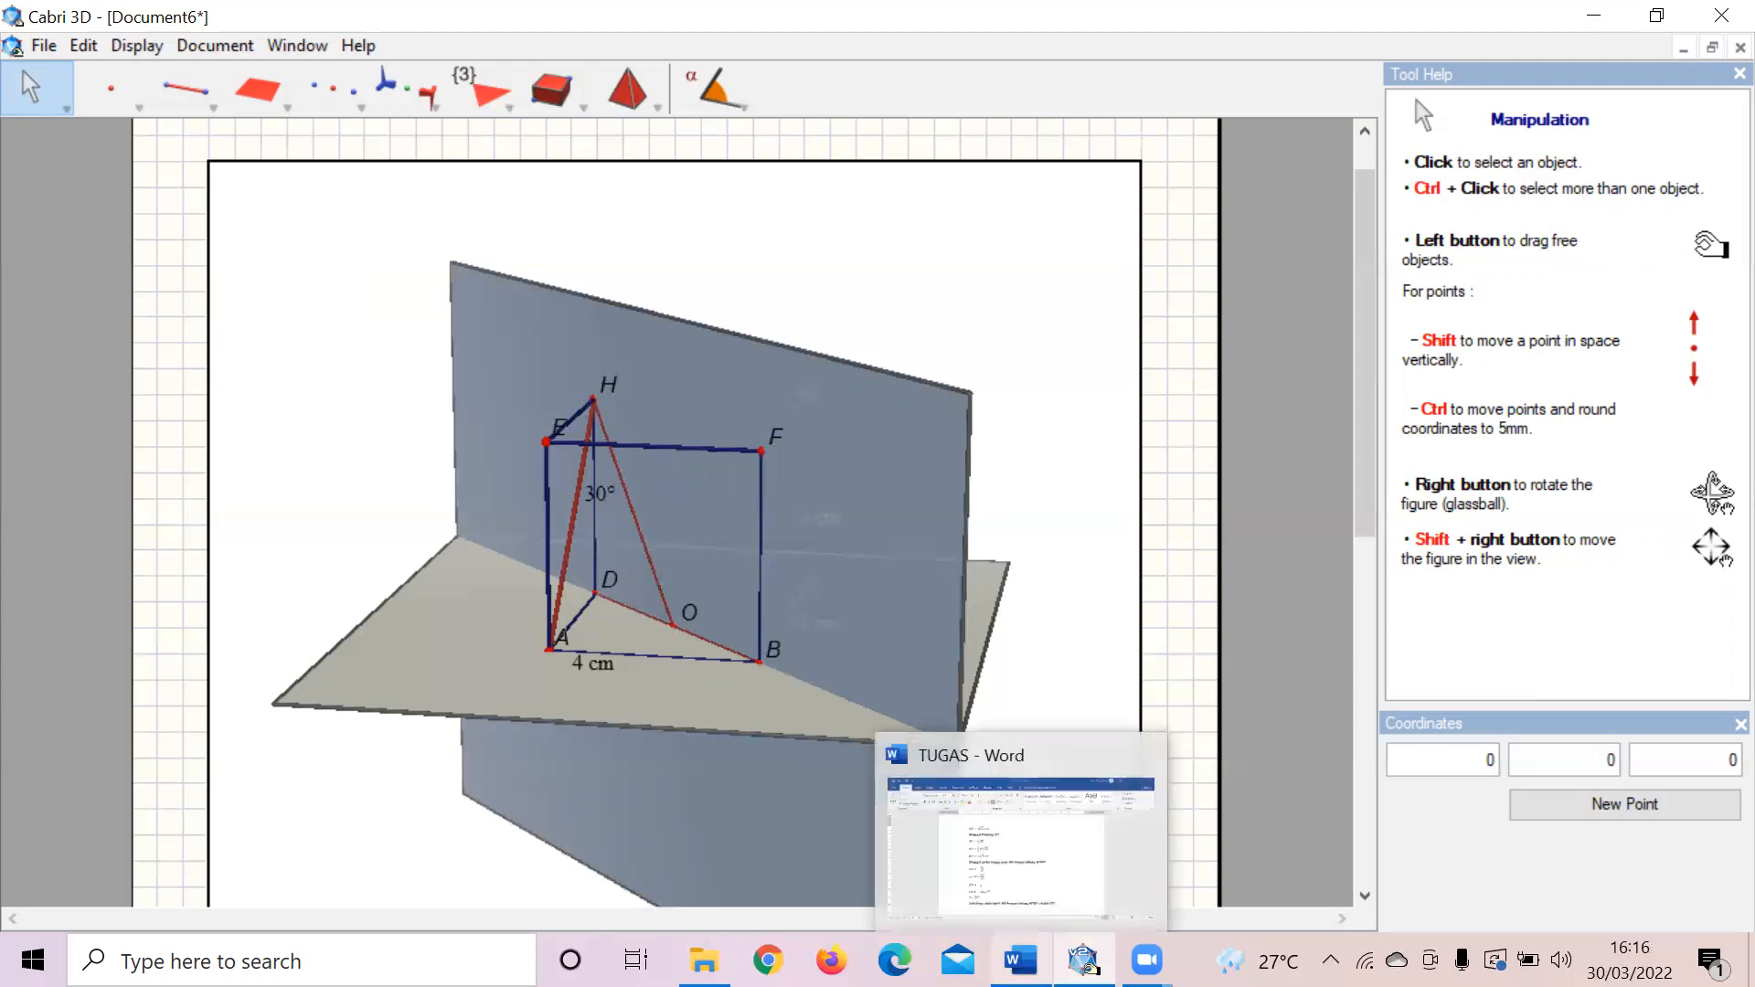
pyautogui.click(997, 866)
pyautogui.scroll(-2, 996, 866)
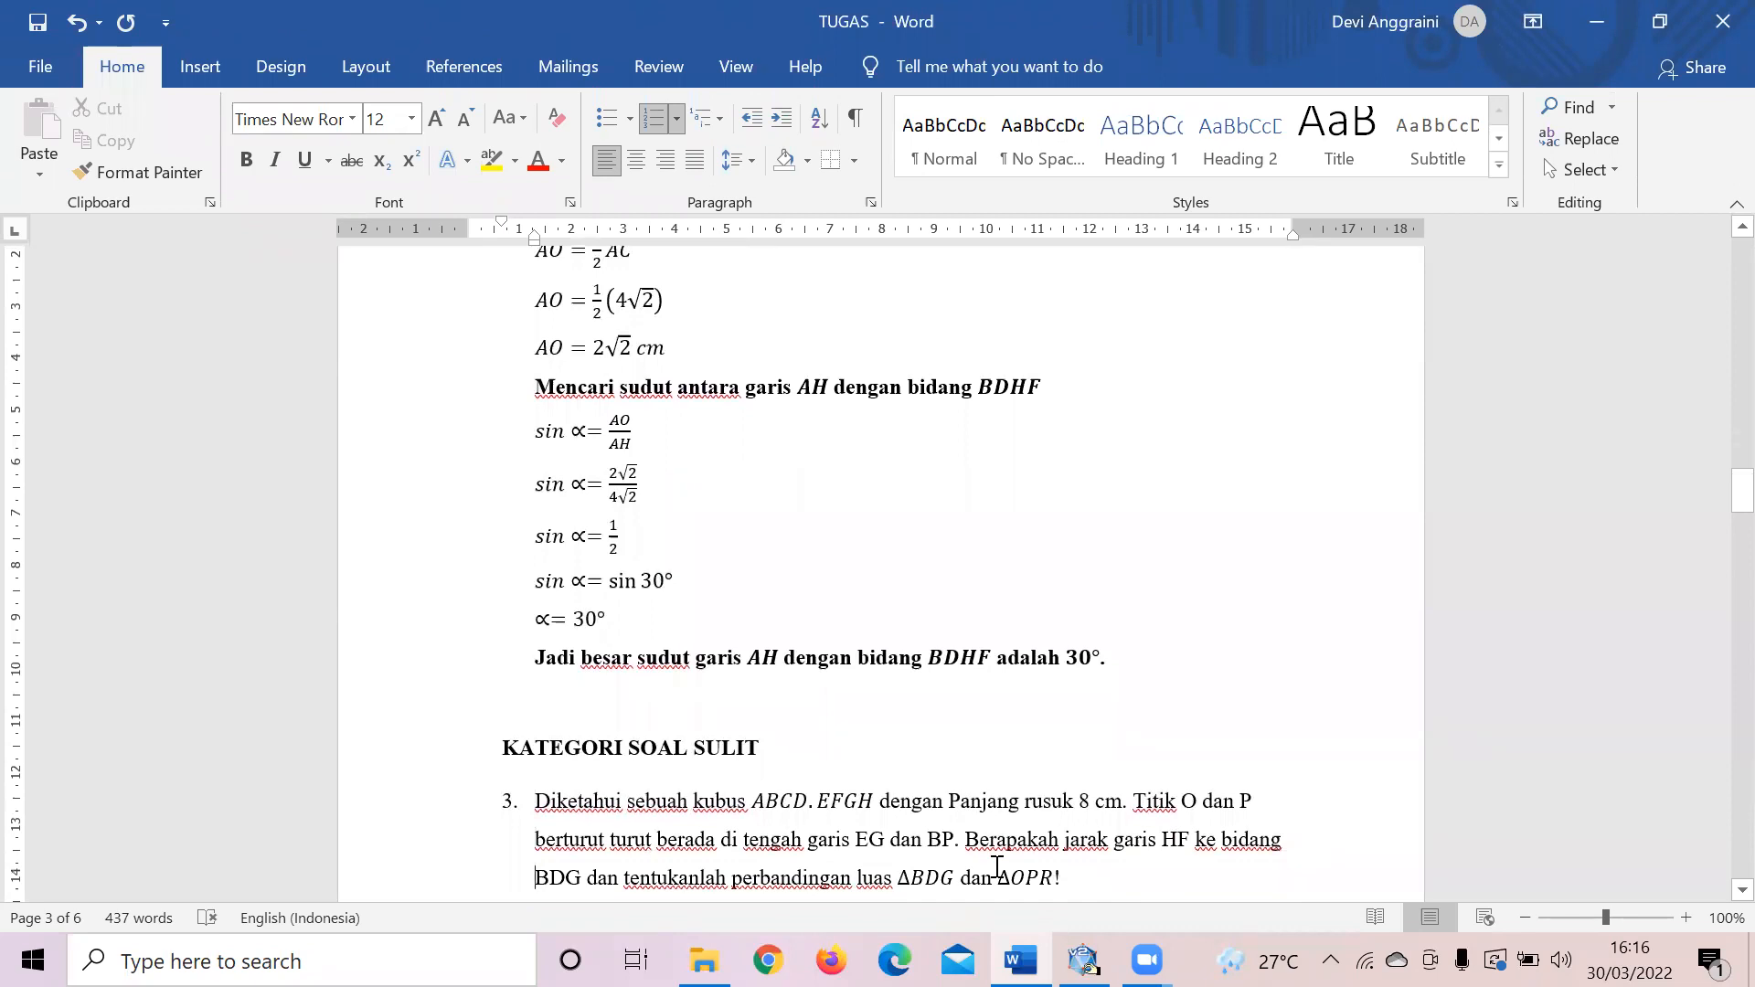
pyautogui.hotkey('ctrl', 'v')
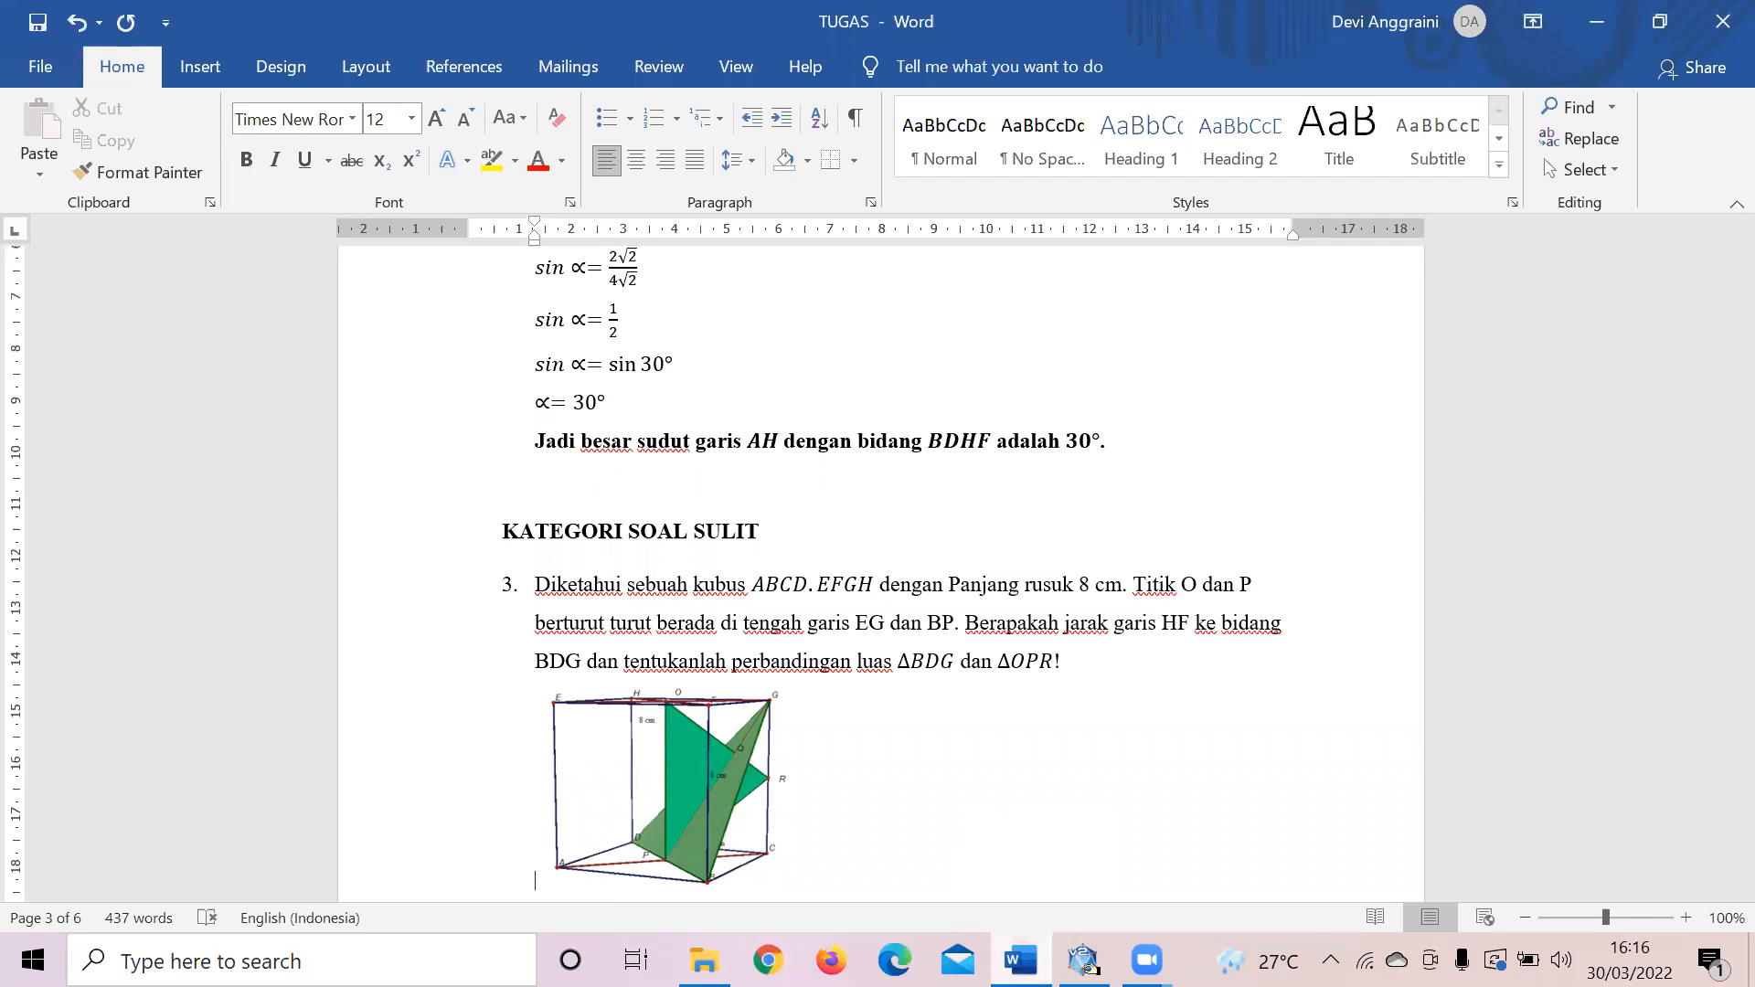
pyautogui.moveTo(1083, 960)
pyautogui.click(1060, 864)
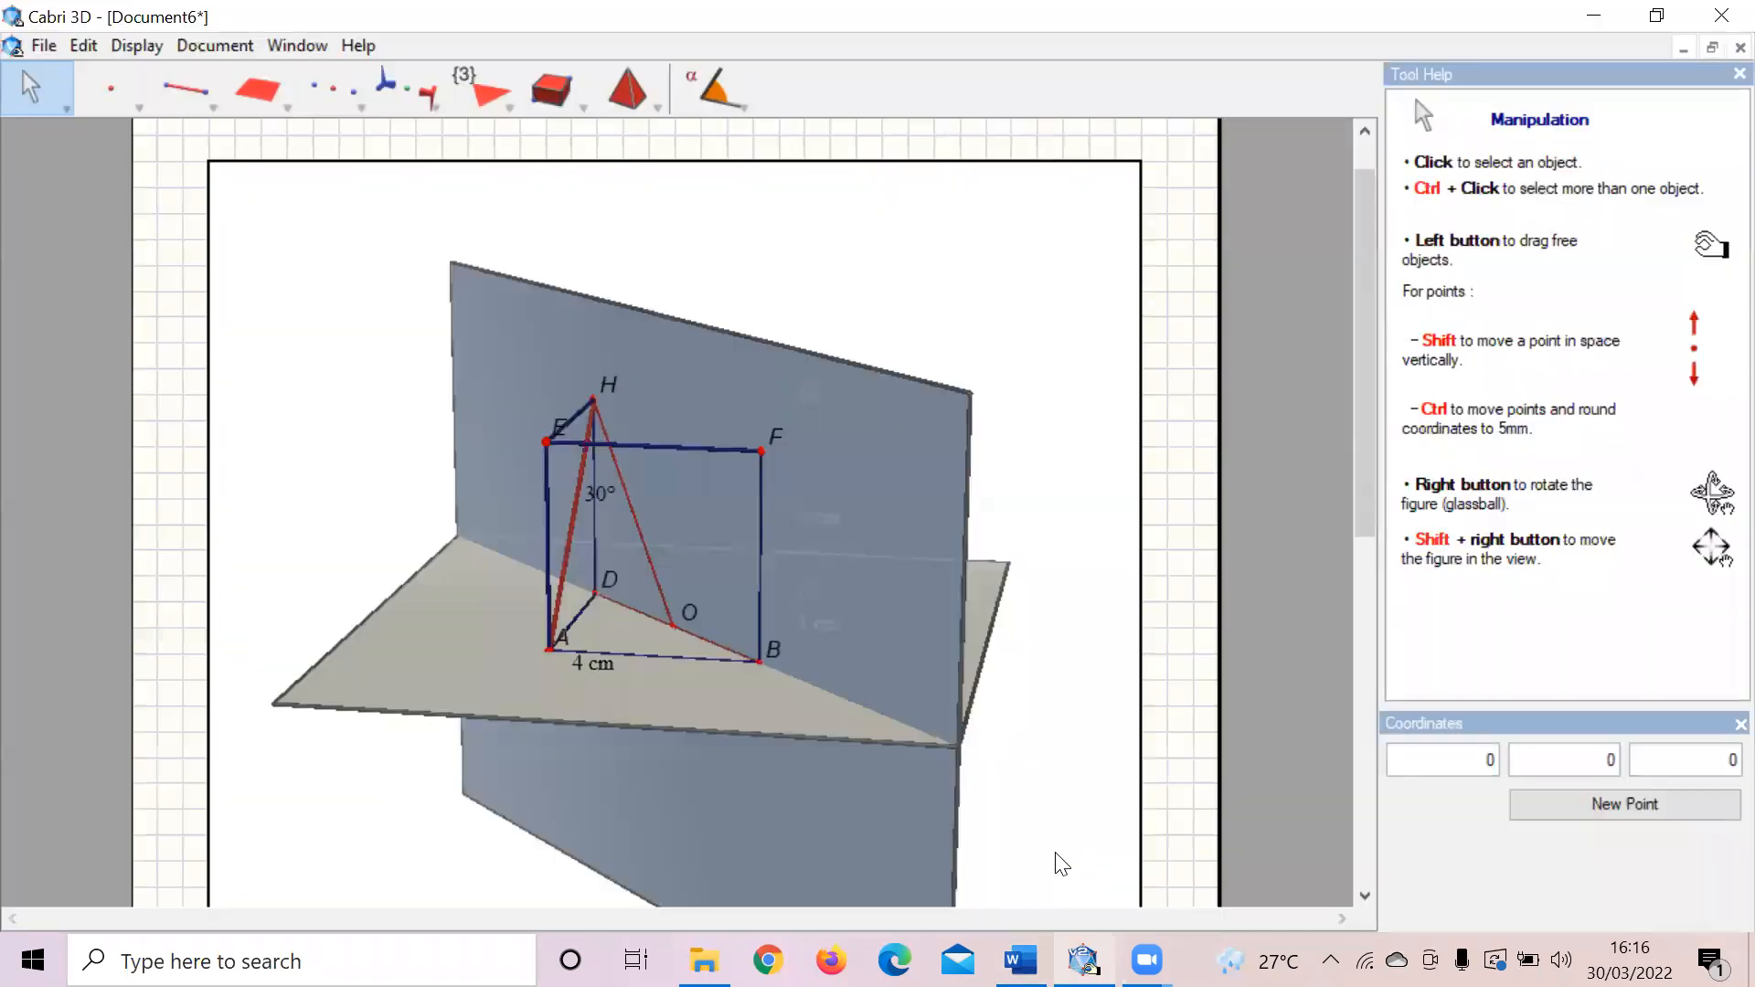
# Step: Create a new document from the Natural no vectors (A4) template
pyautogui.click(43, 47)
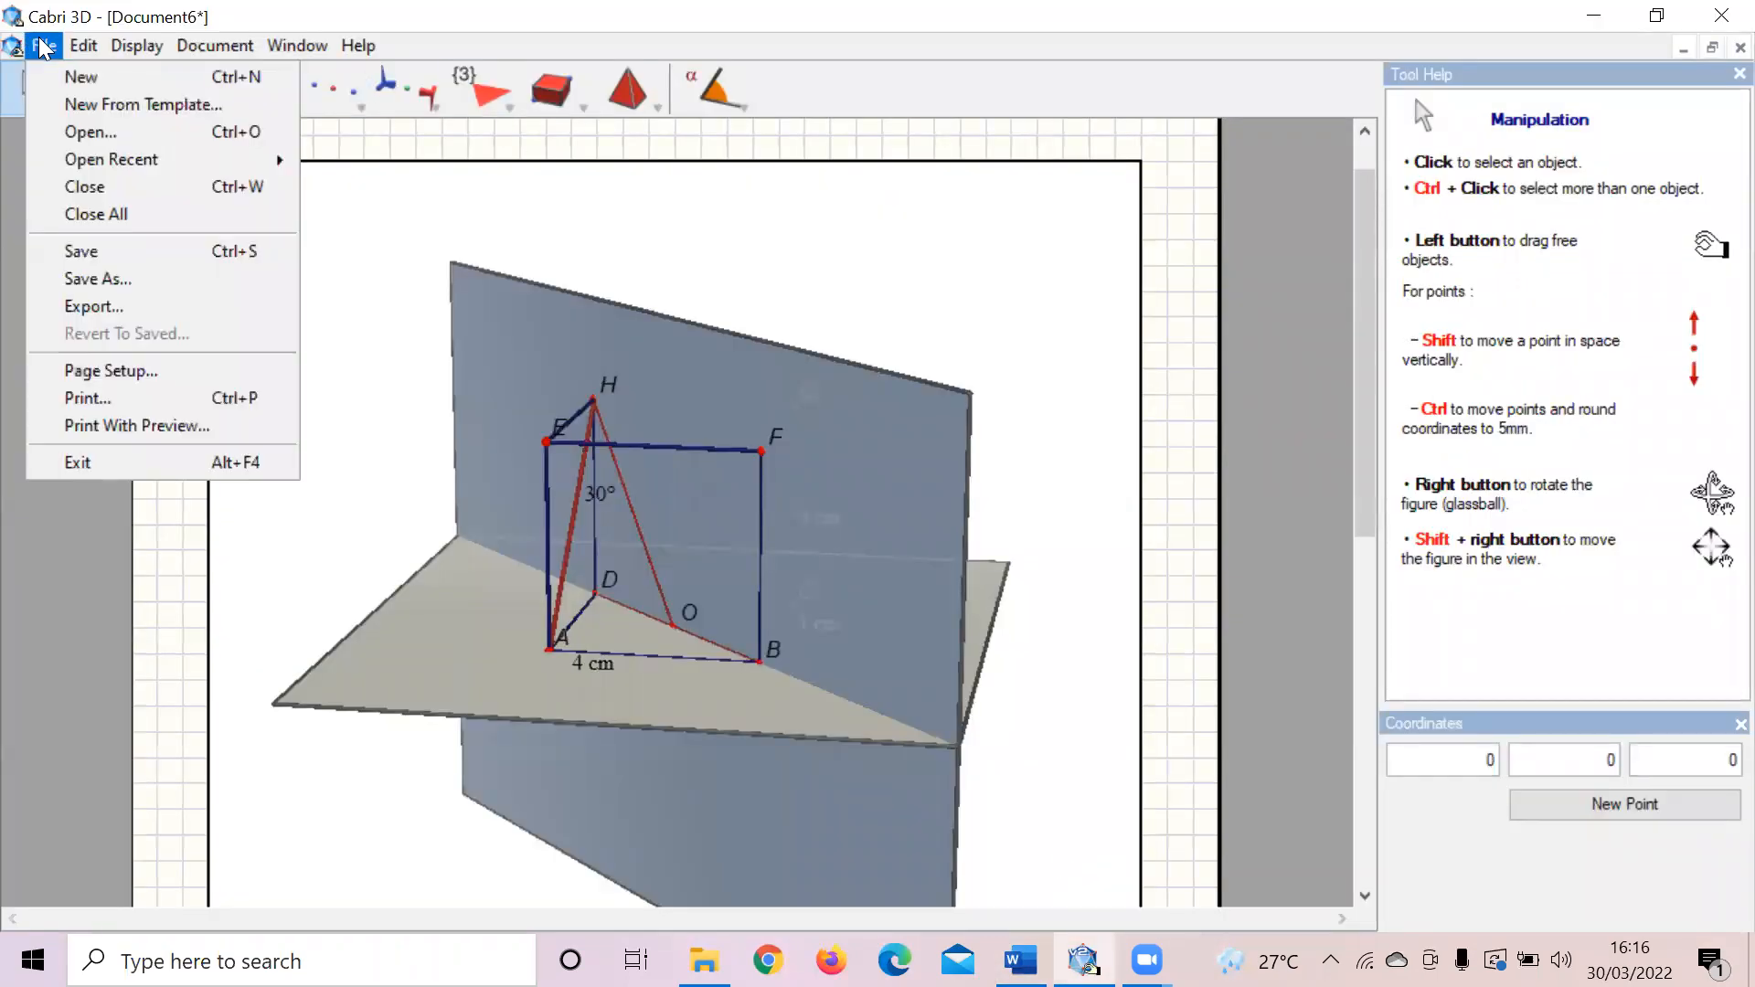
pyautogui.click(111, 106)
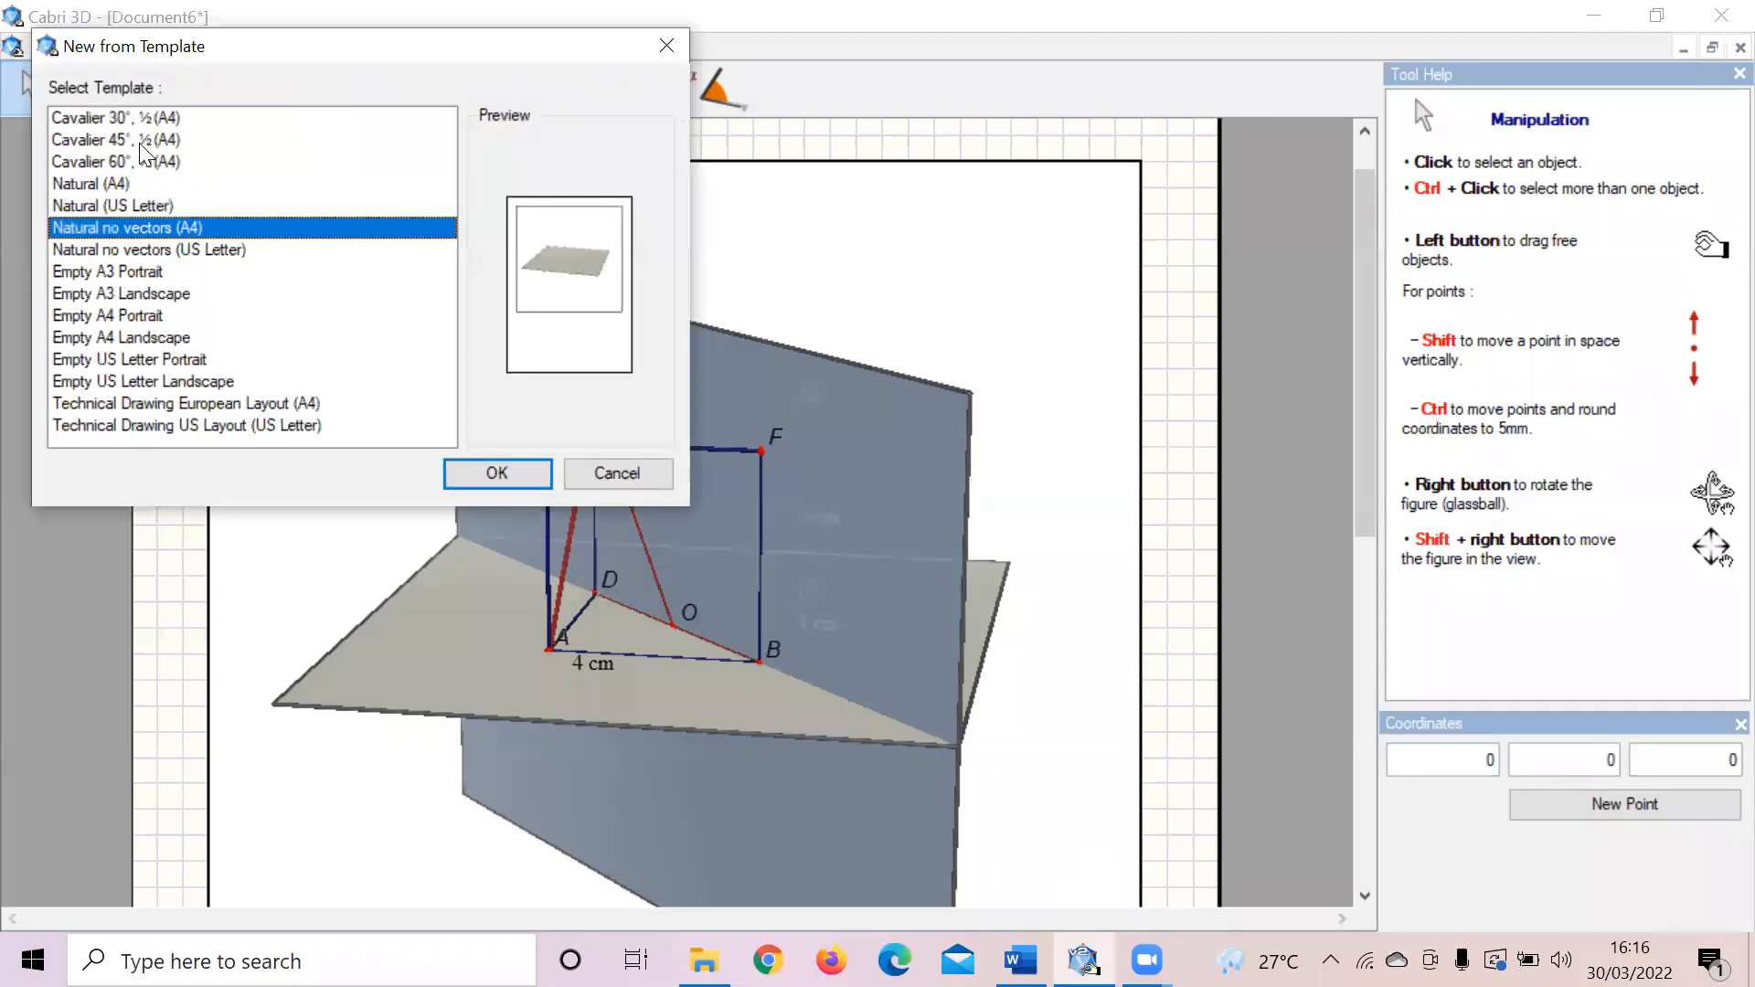
pyautogui.click(498, 474)
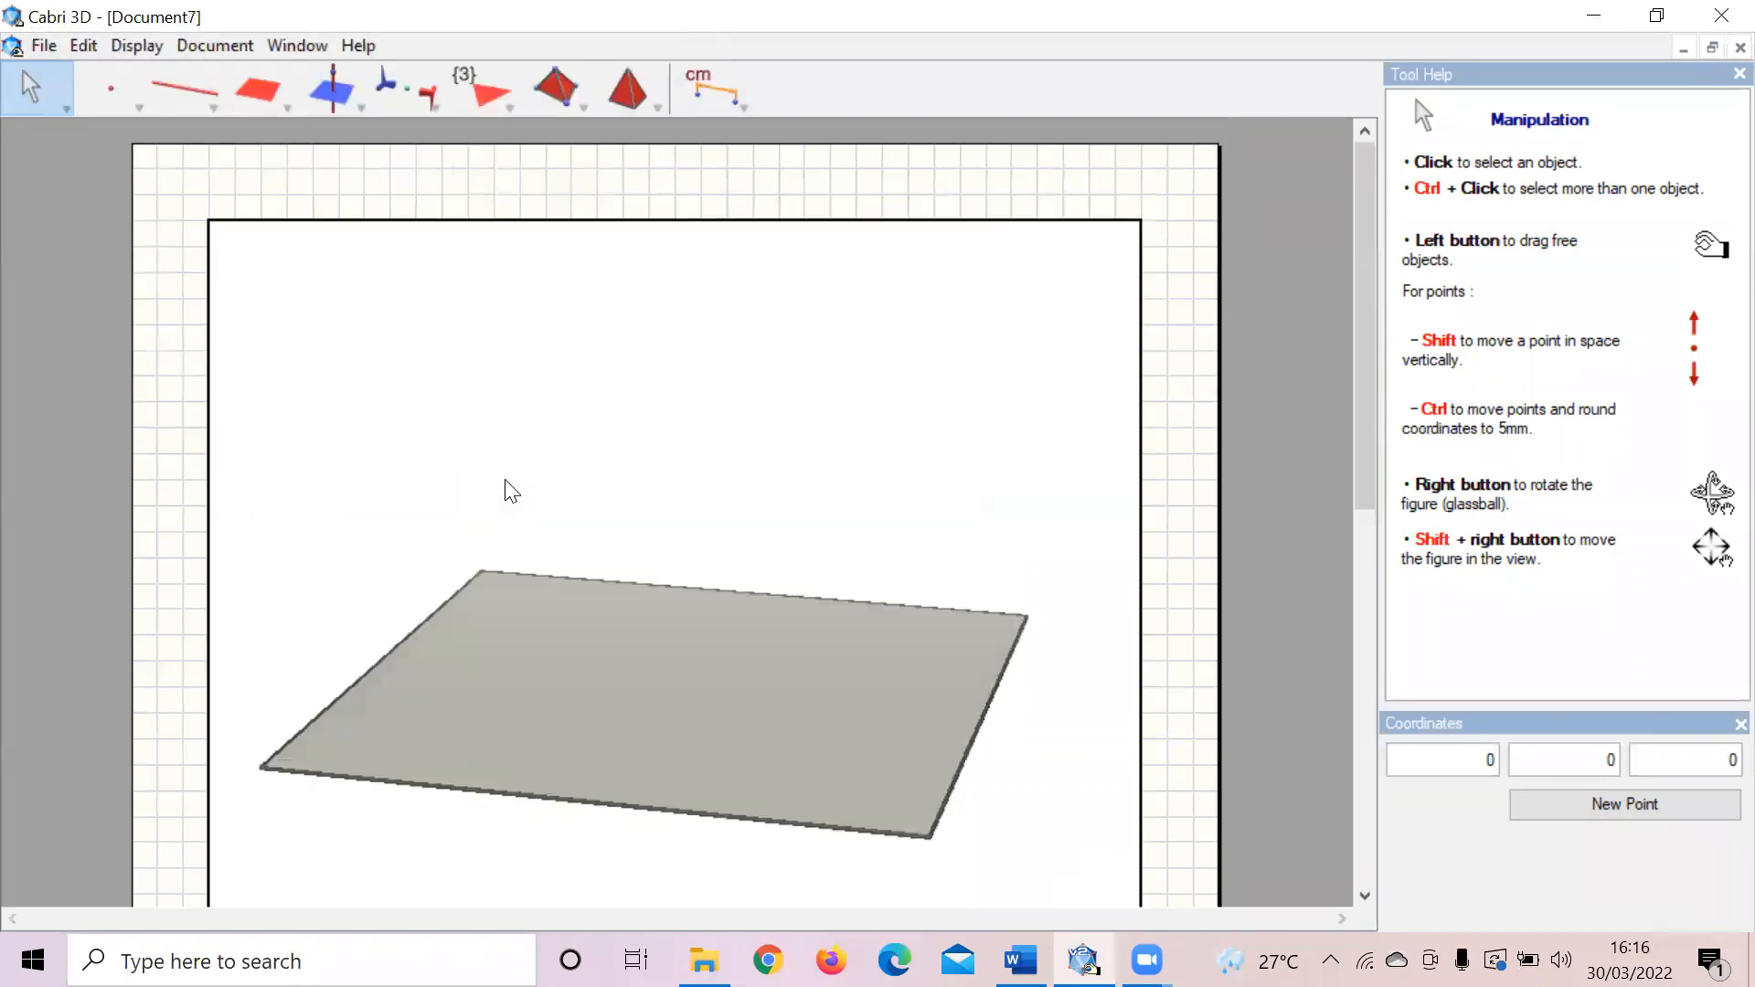
# Step: Bring up Document6 and close it without saving the changes
pyautogui.click(298, 45)
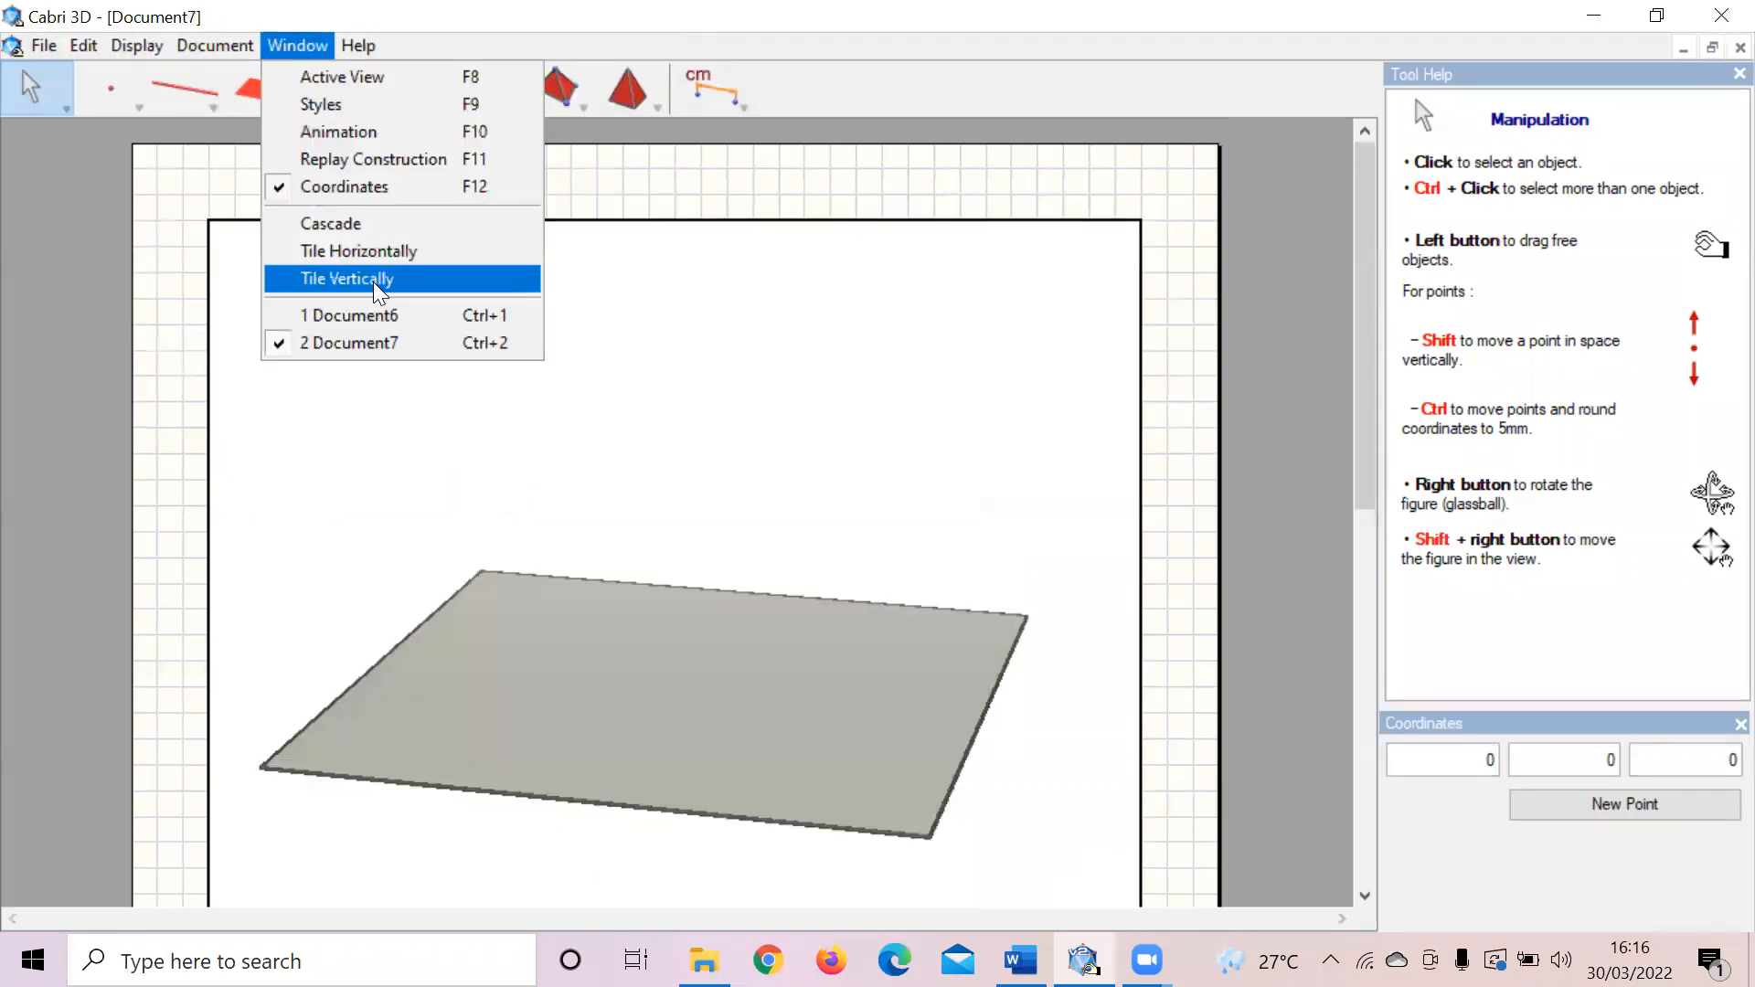
pyautogui.click(347, 313)
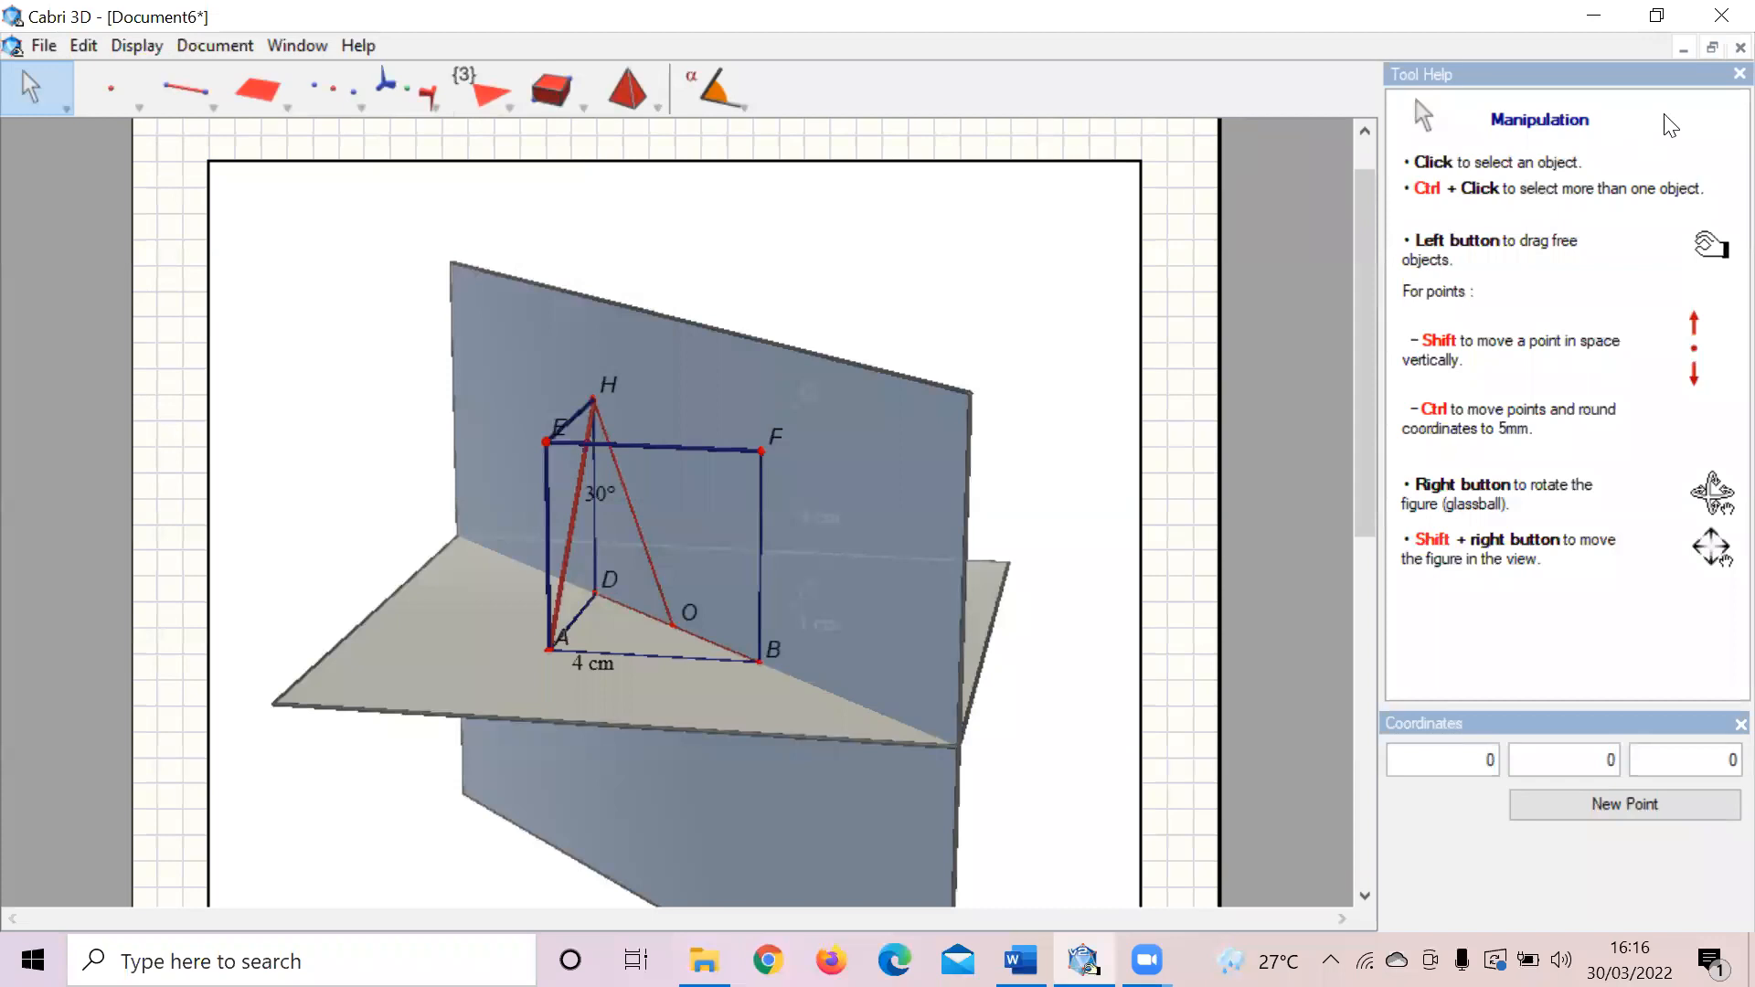
pyautogui.click(1740, 46)
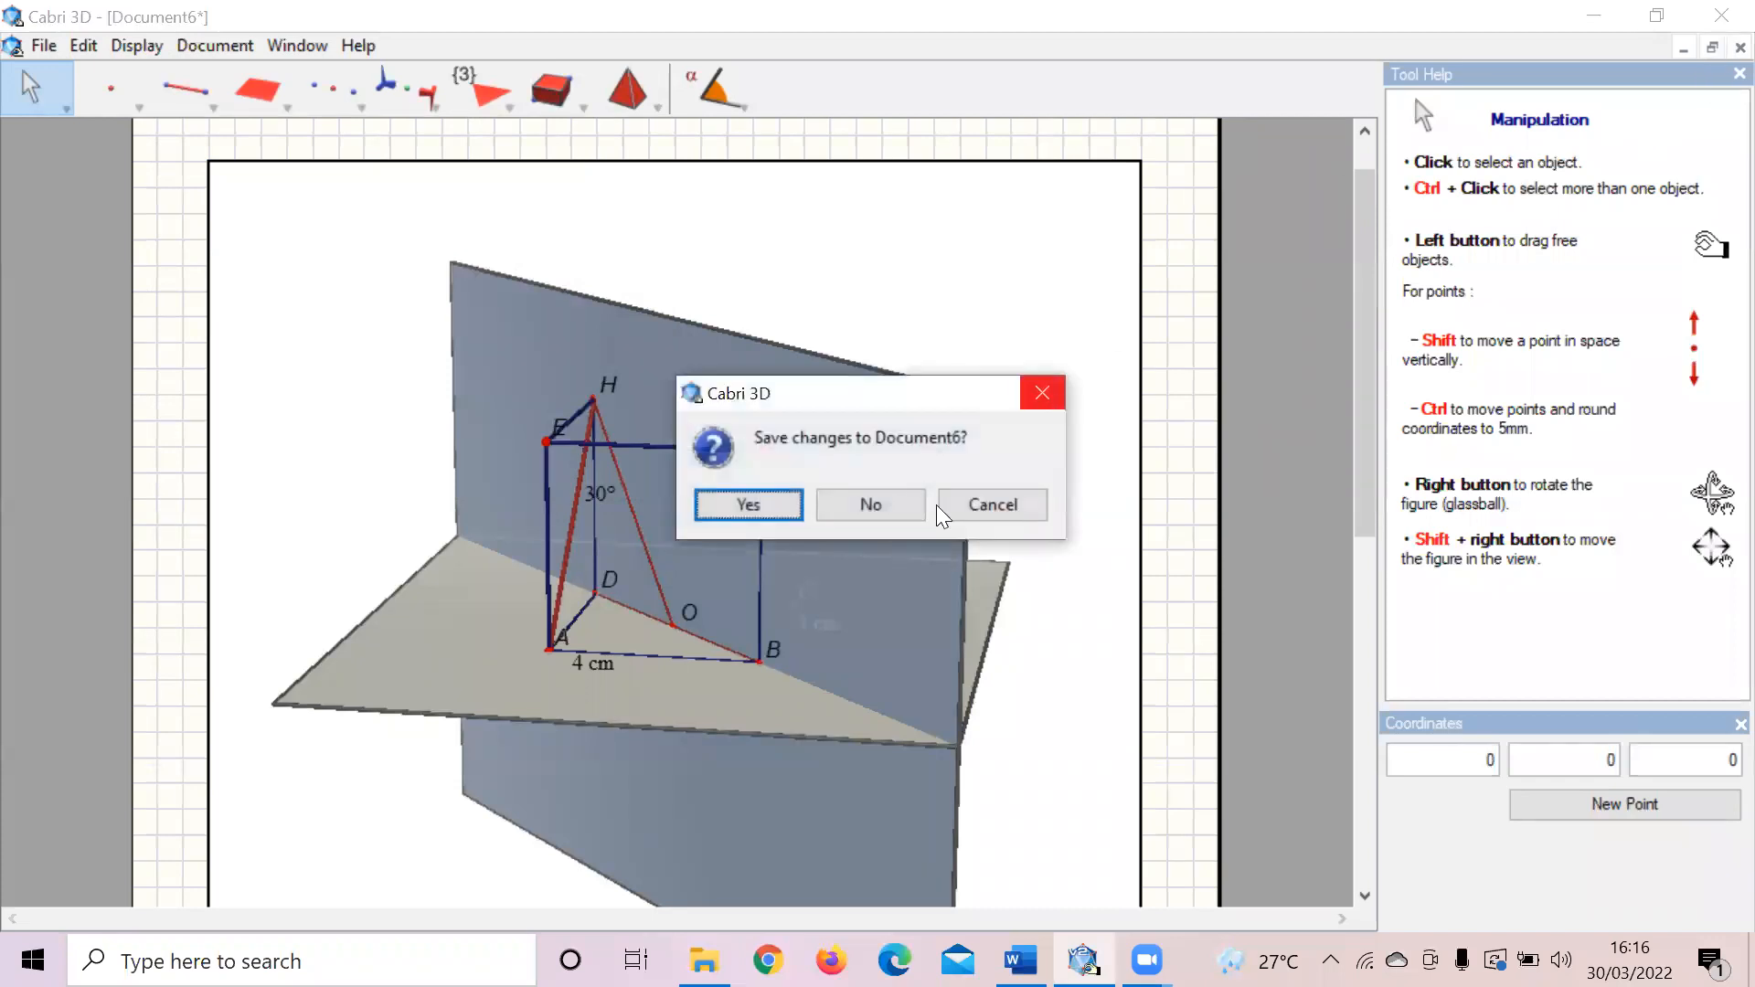
pyautogui.click(869, 502)
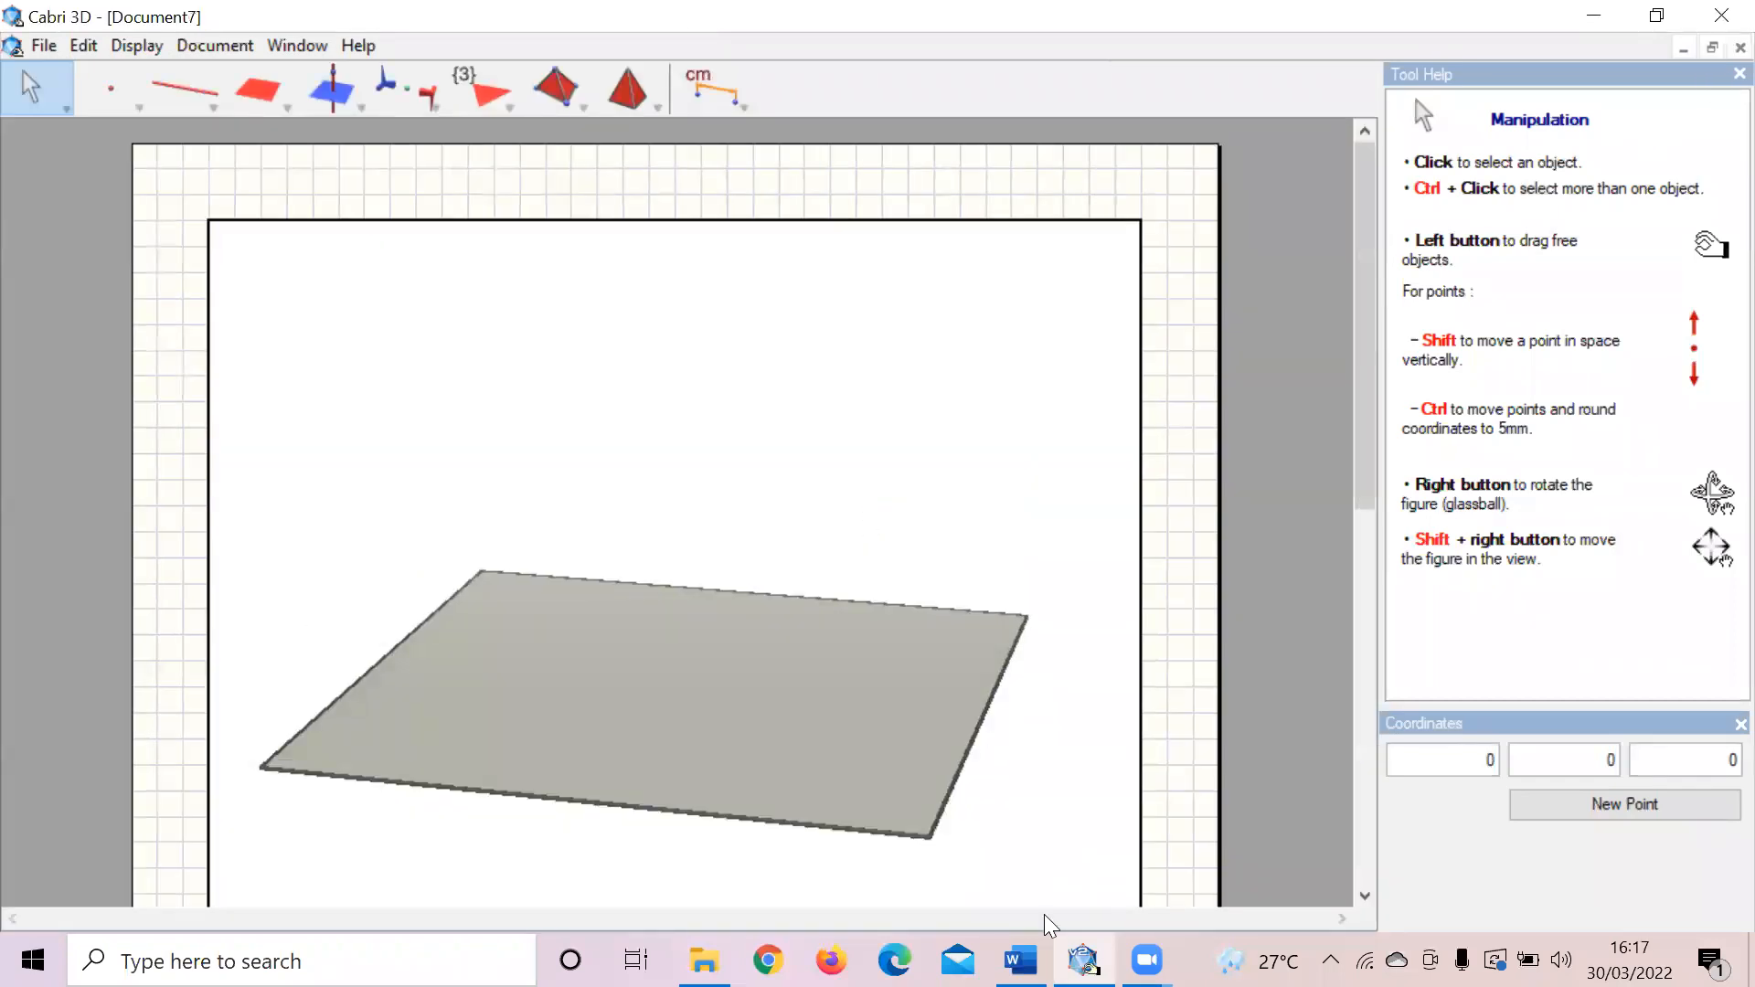
# Step: Check the question 3 figure in Word, and create a point at coordinates (0, 0, 0) in Cabri 3D
pyautogui.click(1020, 960)
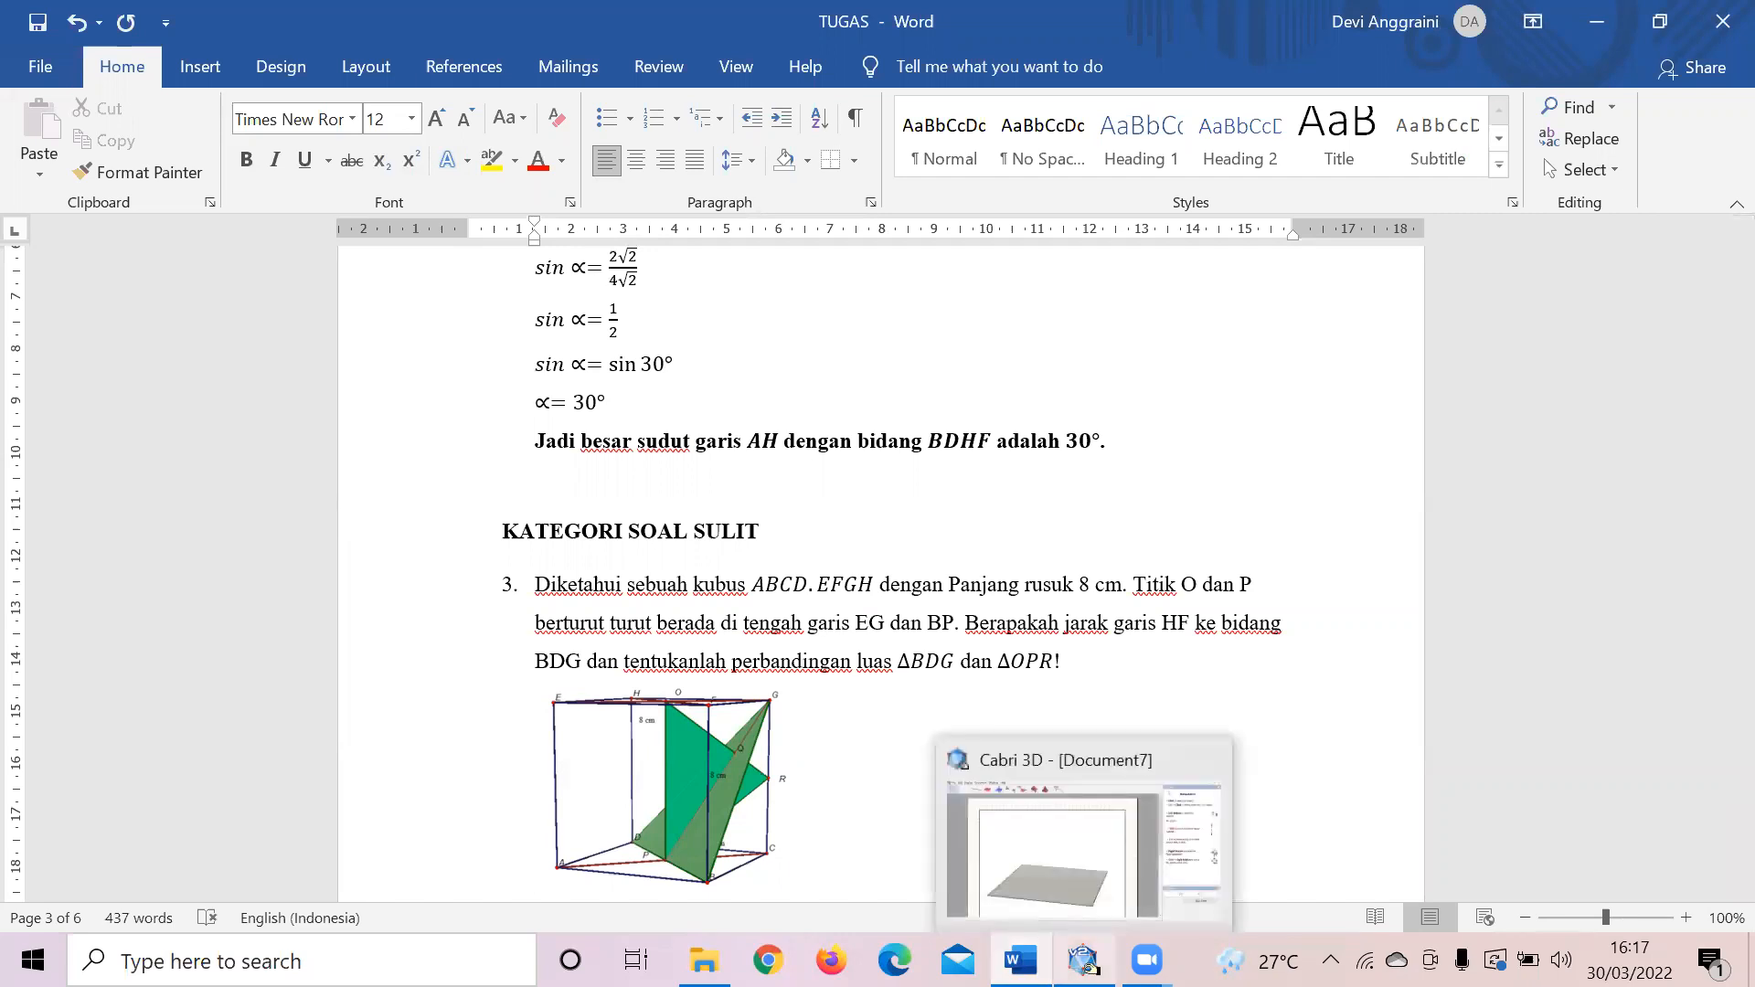
pyautogui.click(1084, 960)
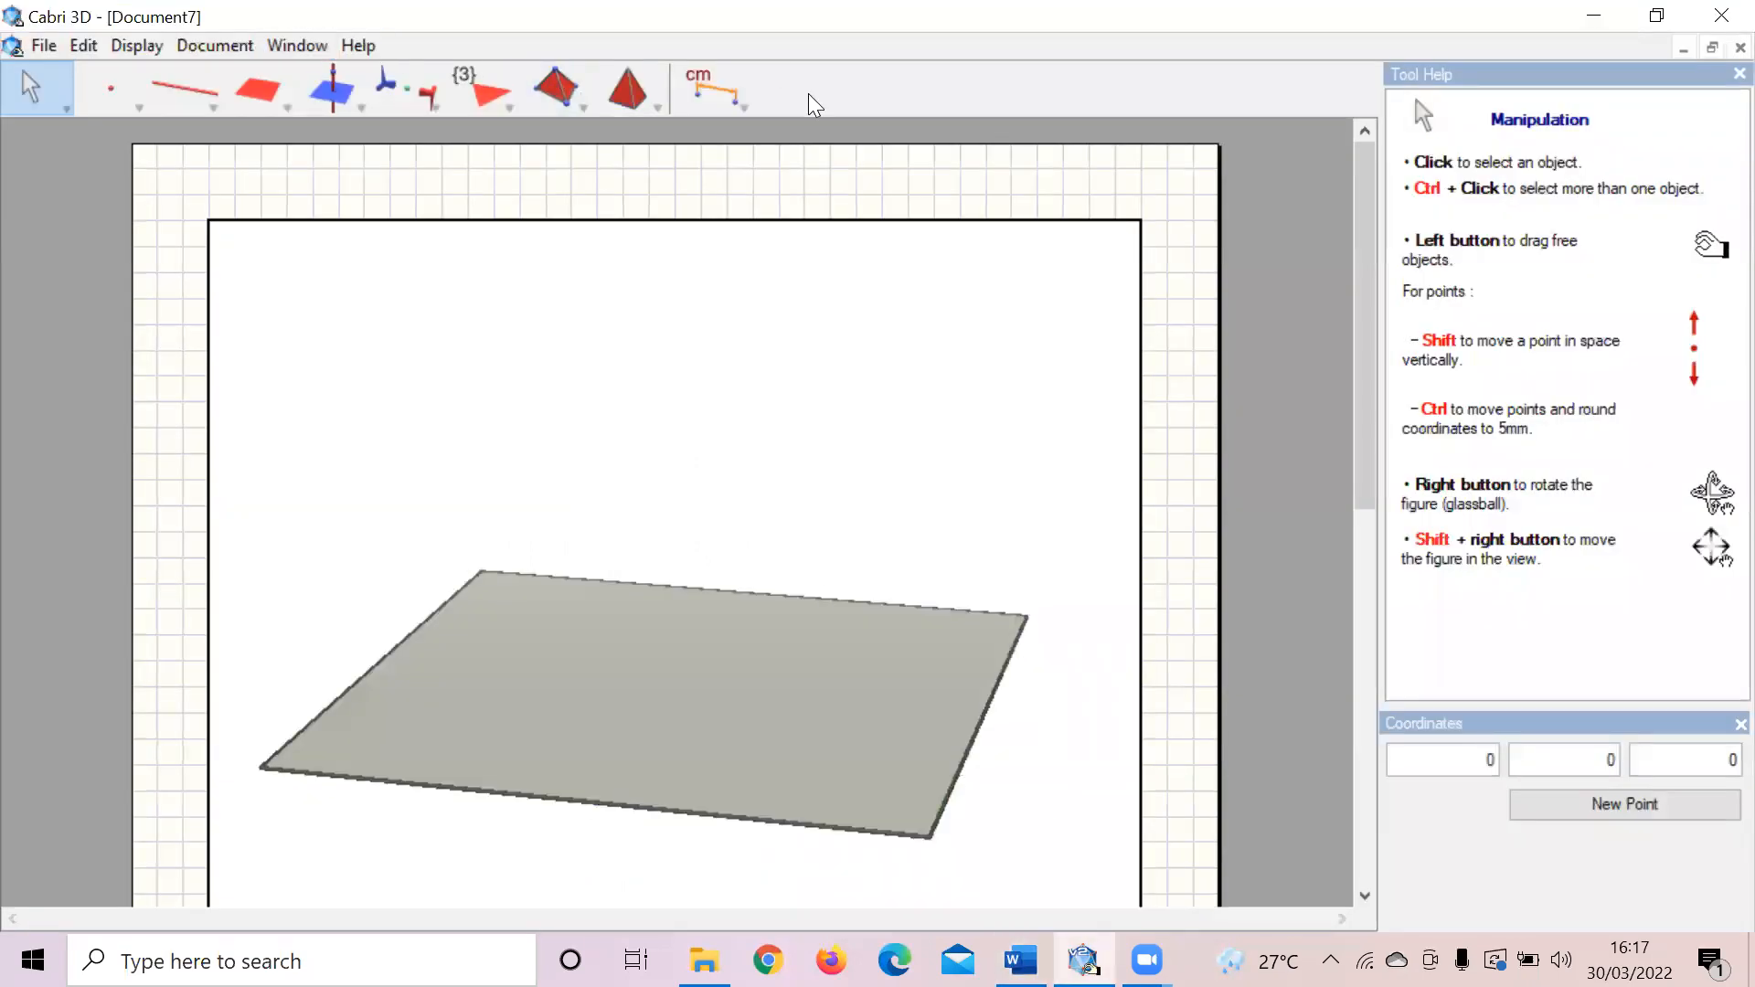
pyautogui.moveTo(739, 78); pyautogui.dragTo(823, 310)
pyautogui.click(1475, 770)
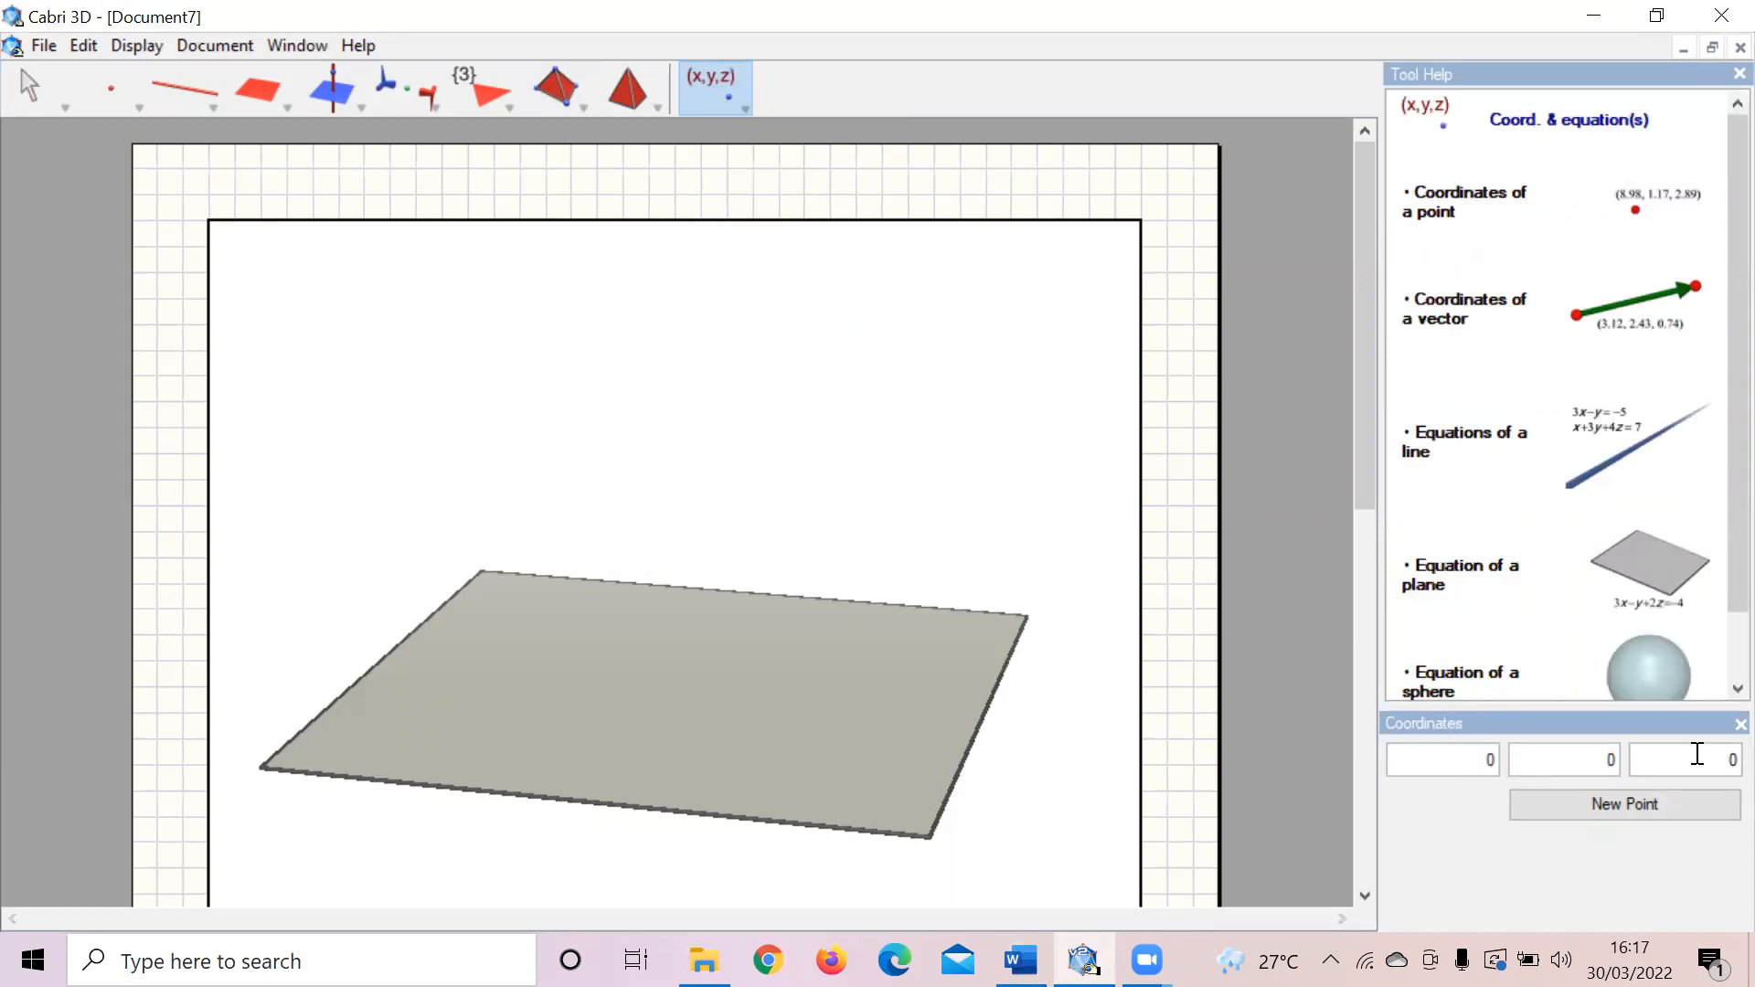
pyautogui.click(1663, 803)
pyautogui.click(1285, 534)
# Step: Create a second point at coordinates (4, 4, 0)
pyautogui.doubleClick(1468, 767)
pyautogui.write('4')
pyautogui.click(1579, 766)
pyautogui.doubleClick(1579, 766)
pyautogui.write('4')
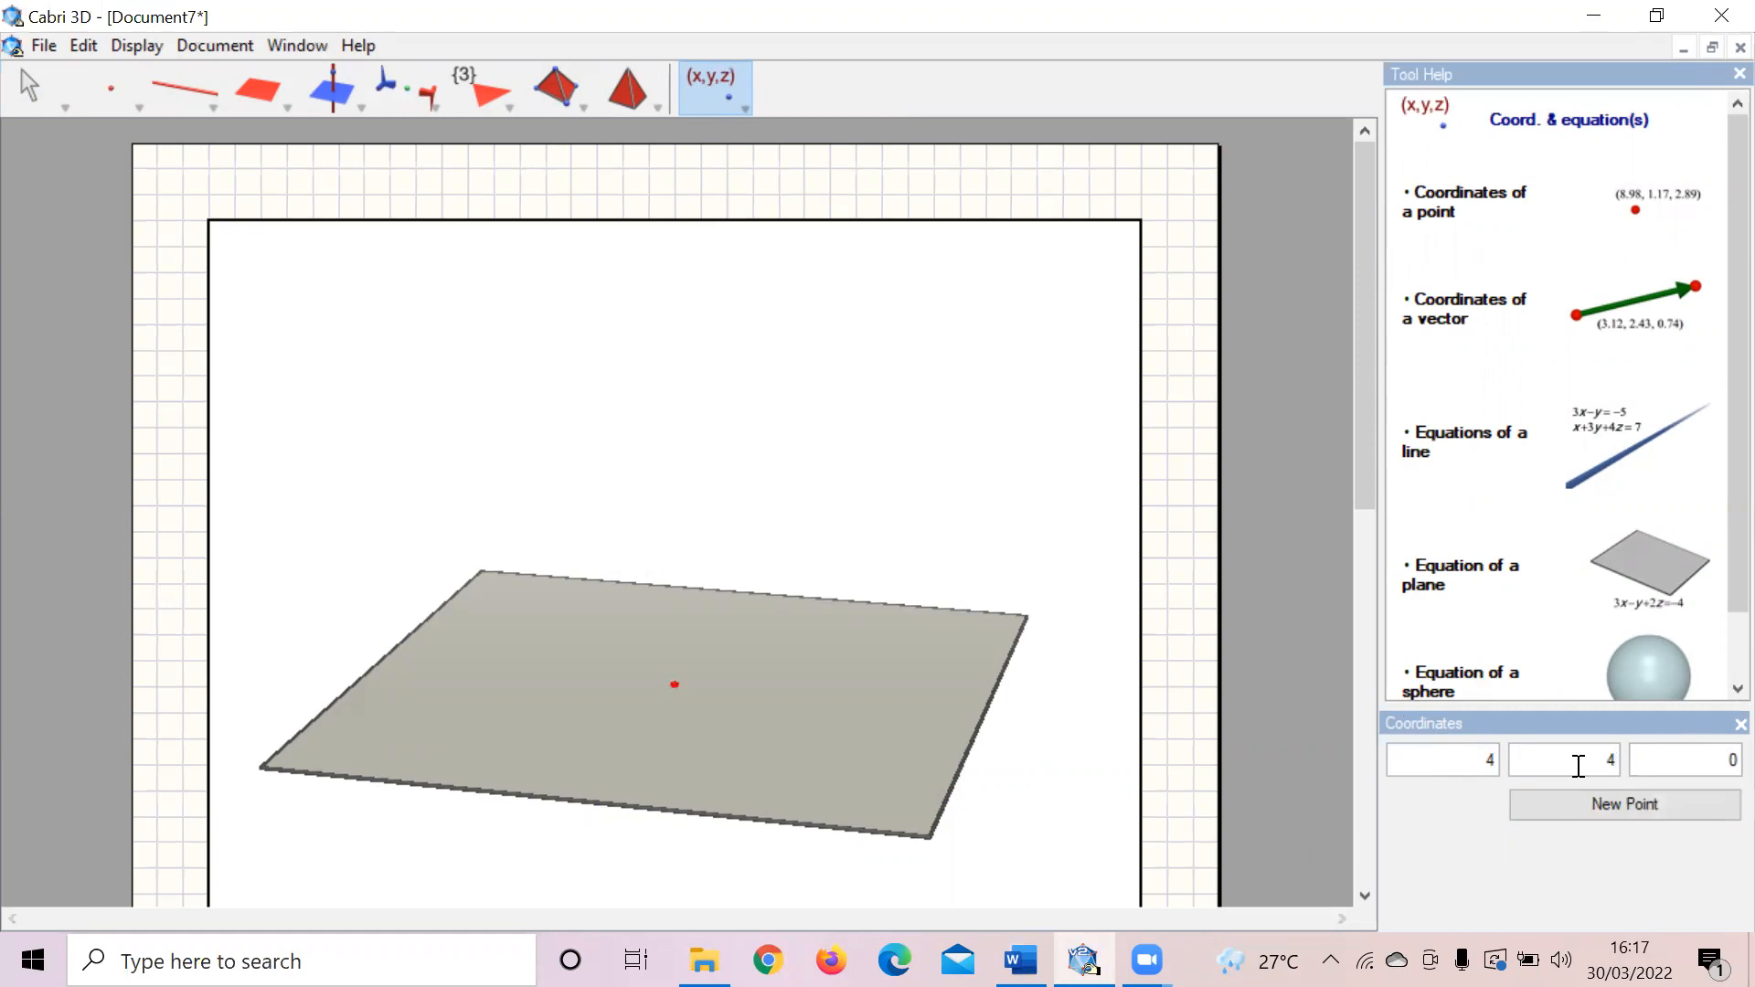
pyautogui.click(1685, 812)
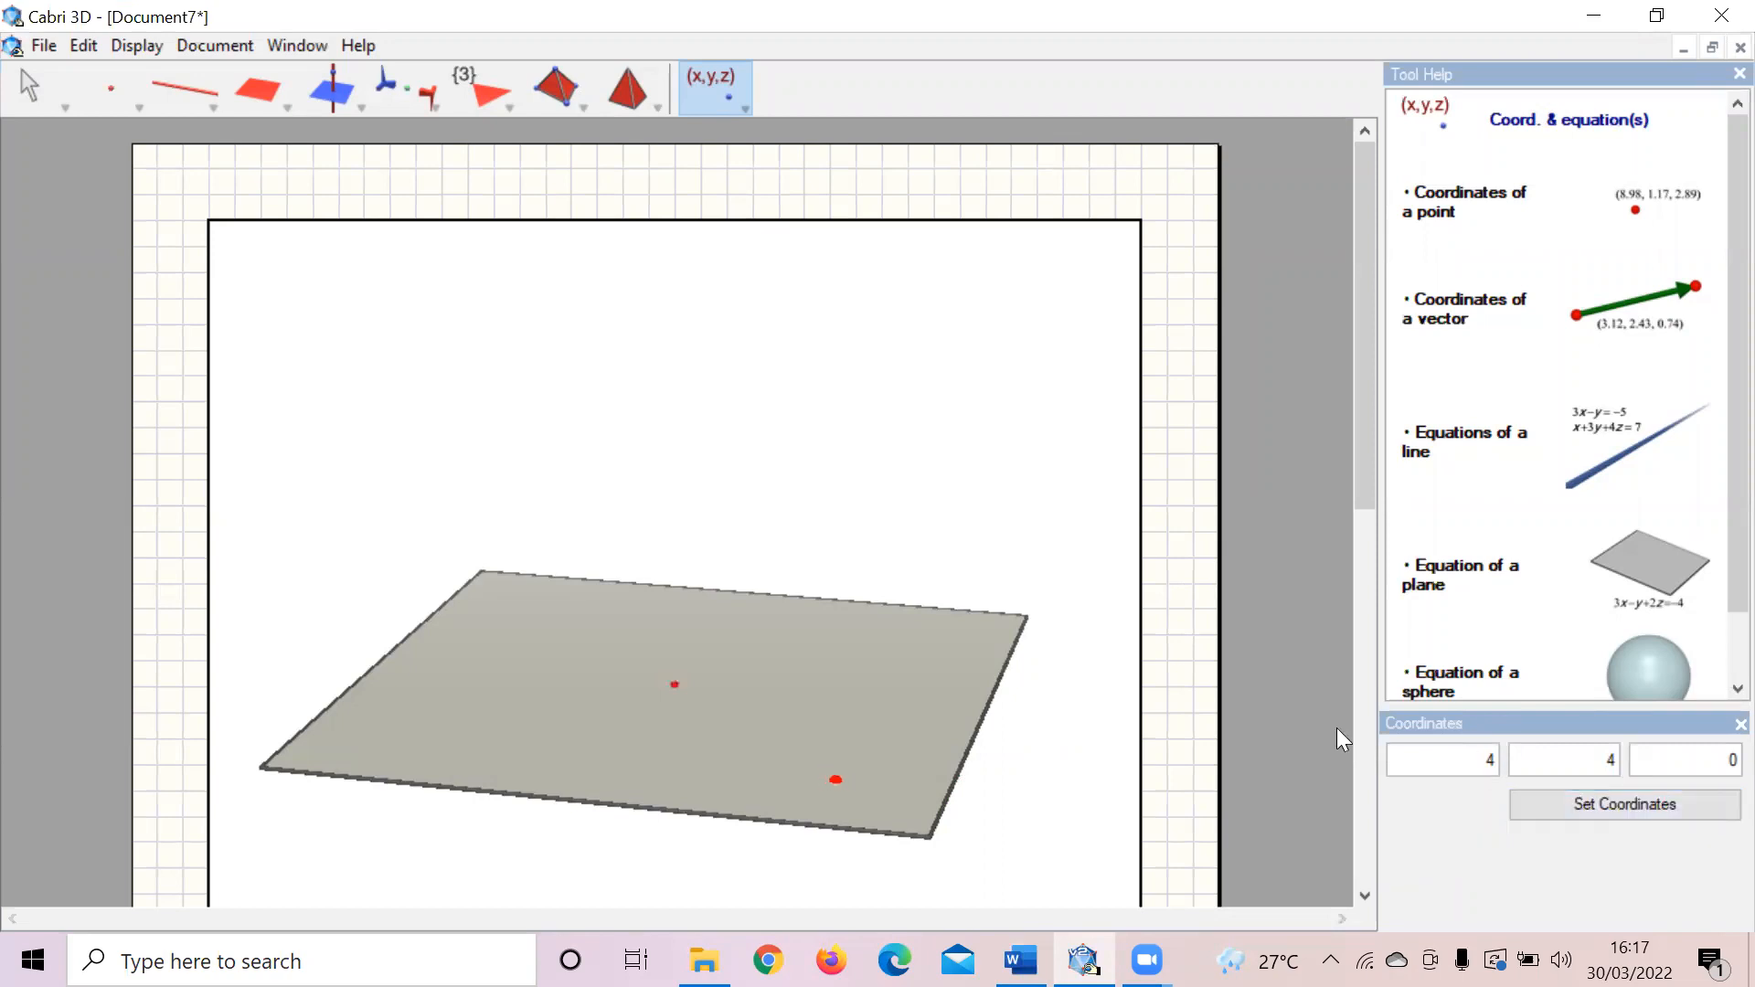
# Step: Create a third point at coordinates (-4, -4, 8)
pyautogui.click(1256, 682)
pyautogui.click(1496, 758)
pyautogui.press('BackSpace')
pyautogui.write('-4')
pyautogui.click(1551, 759)
pyautogui.press('BackSpace')
pyautogui.write('-4')
pyautogui.click(1661, 771)
pyautogui.press('BackSpace')
pyautogui.write('8')
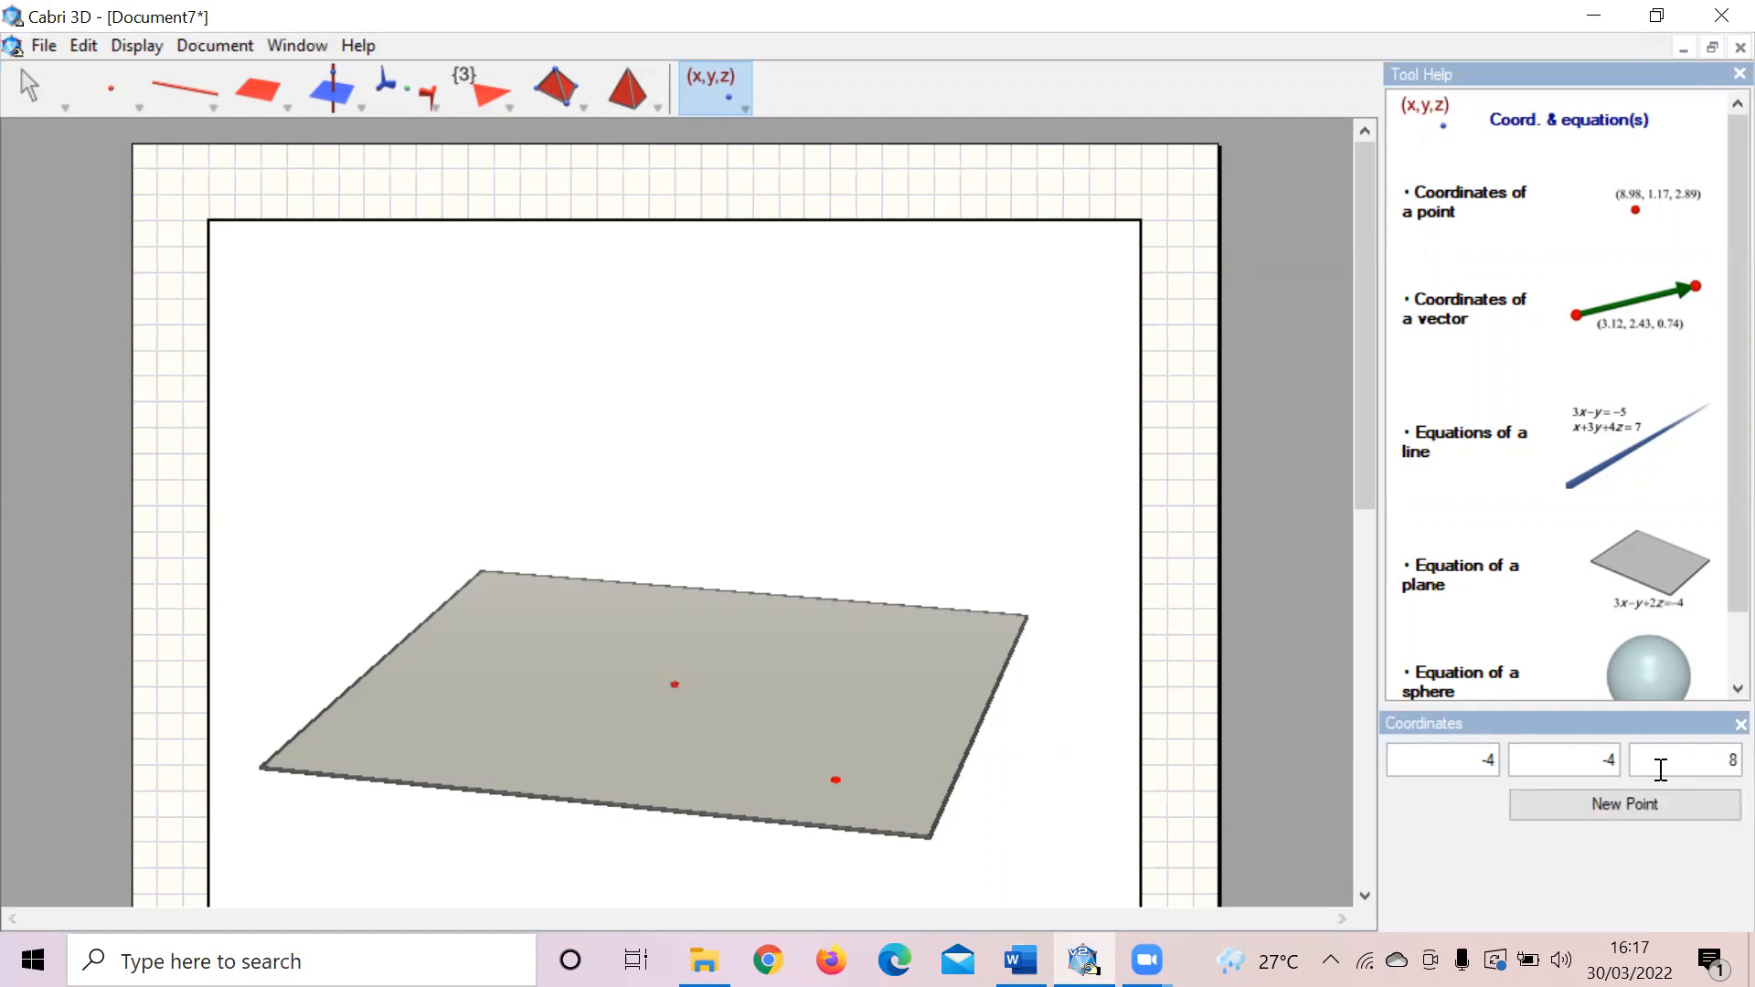
pyautogui.click(1651, 817)
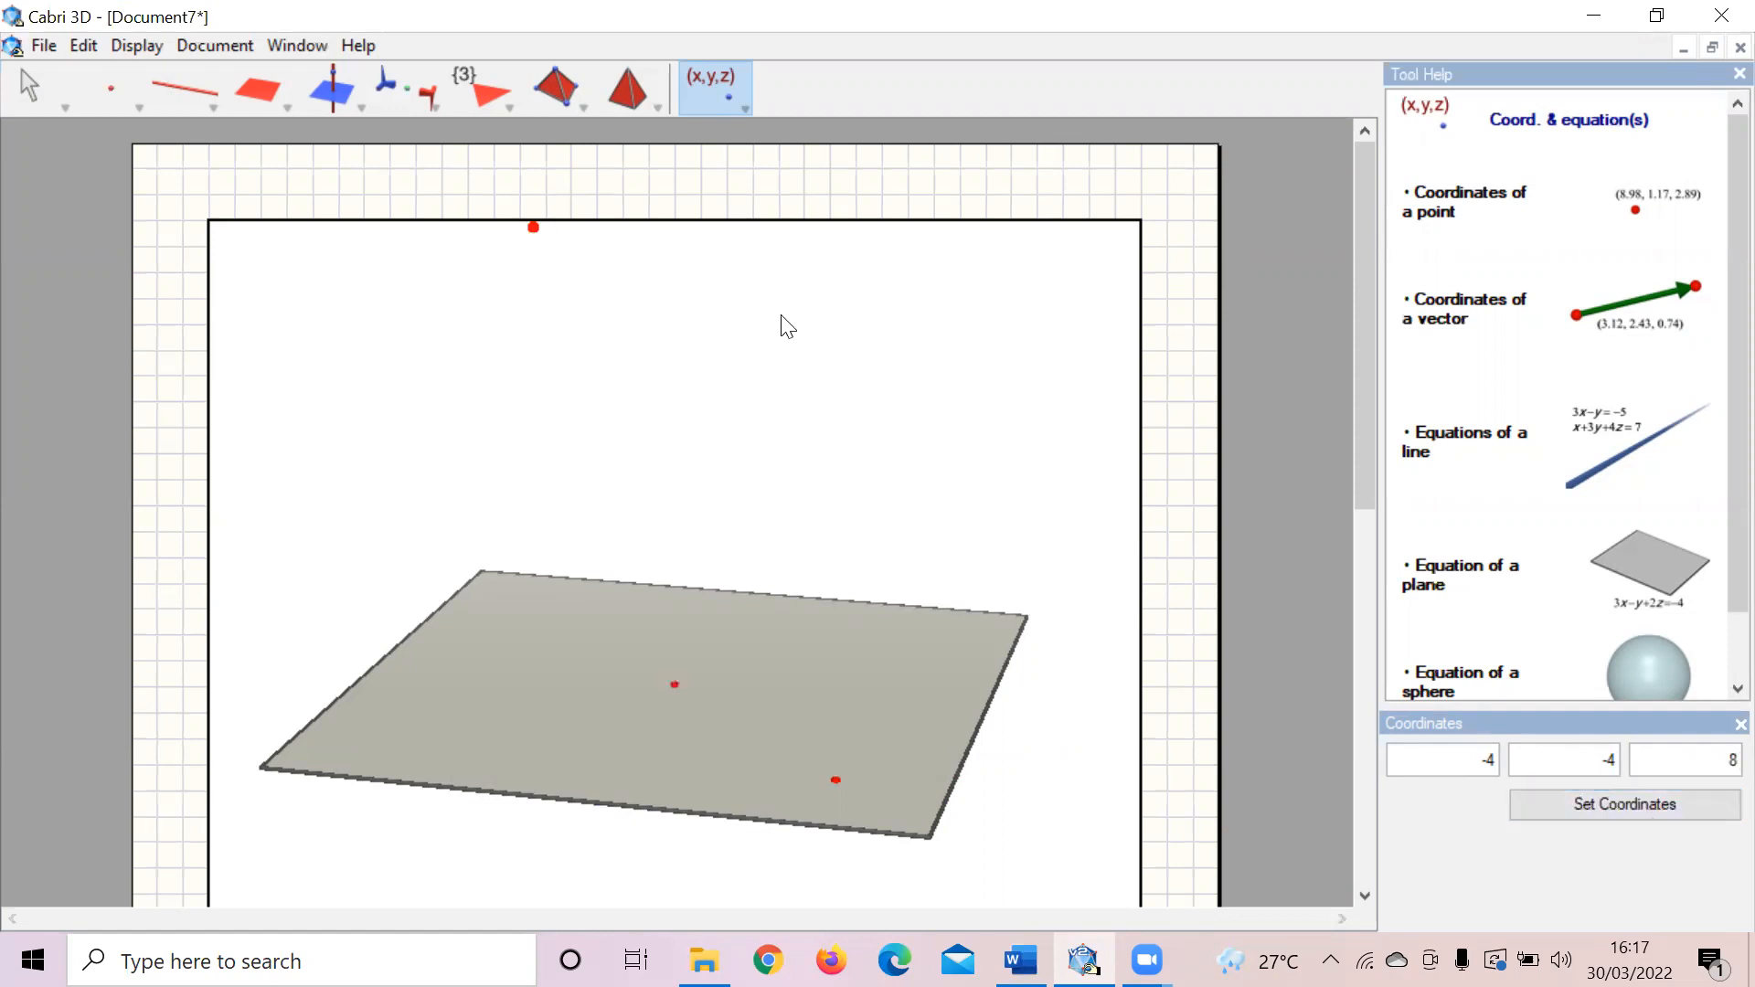
# Step: Build an XYZ box between points (-4, -4, 8) and (4, 4, 0), and set its surface style to show only the edges
pyautogui.moveTo(558, 95); pyautogui.dragTo(594, 165)
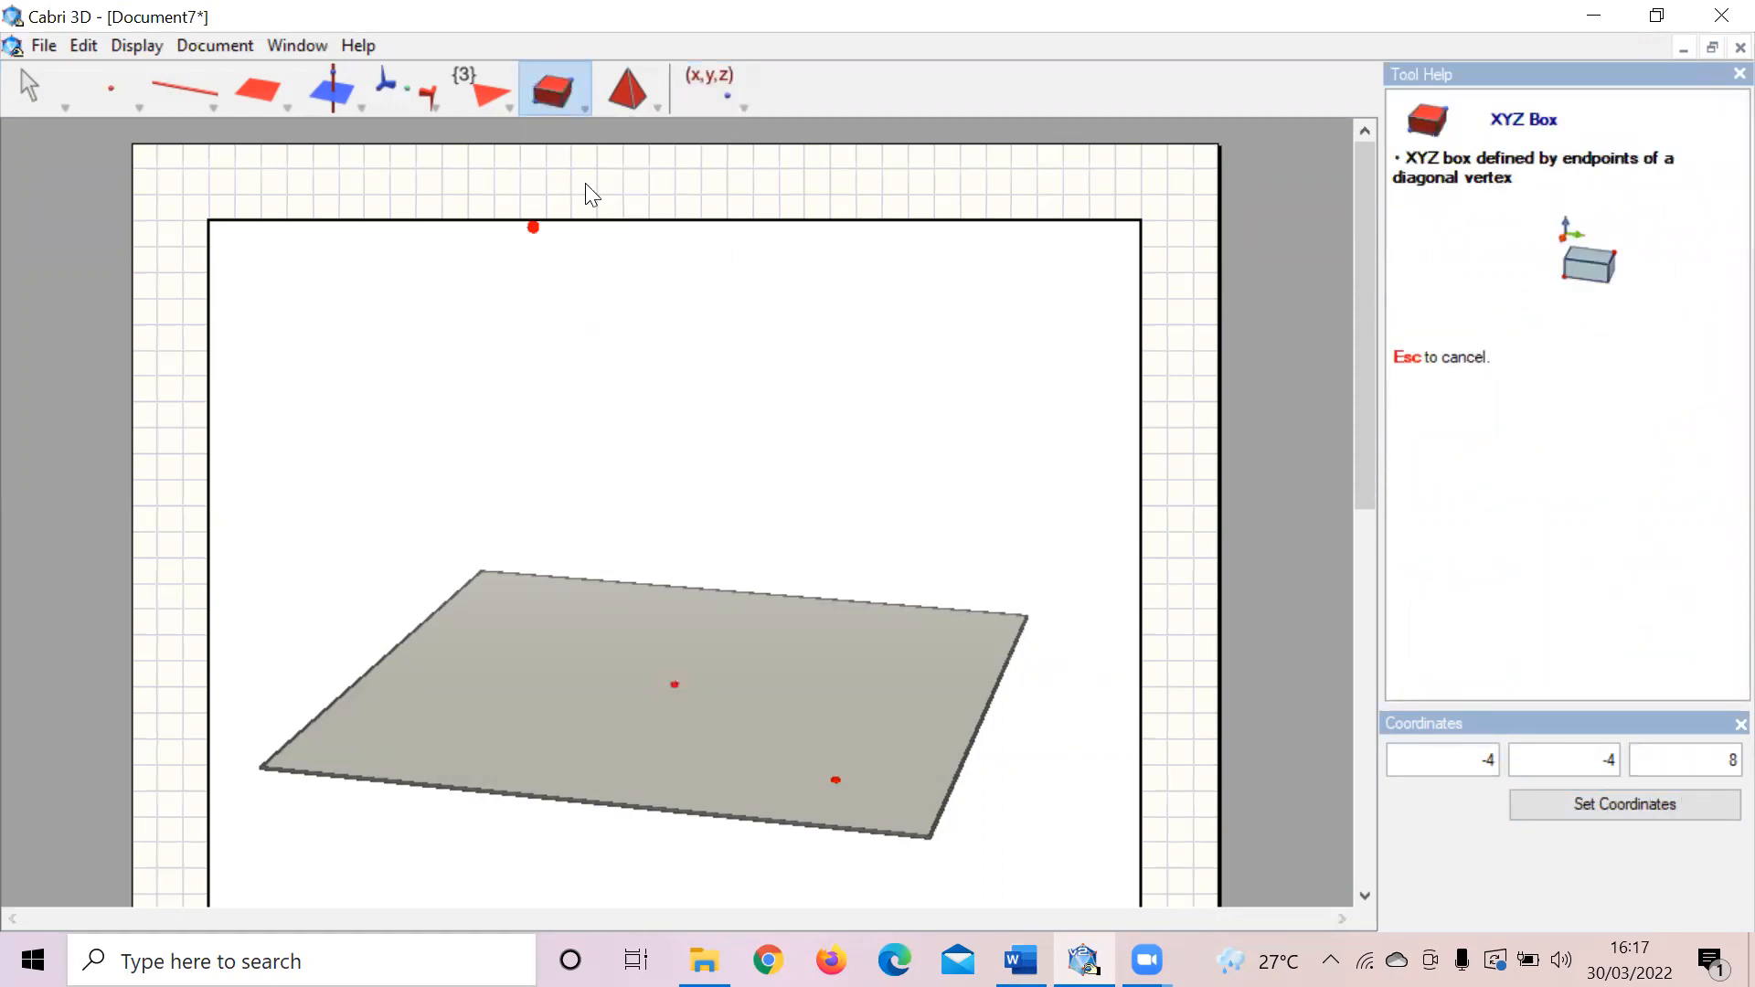
pyautogui.click(535, 227)
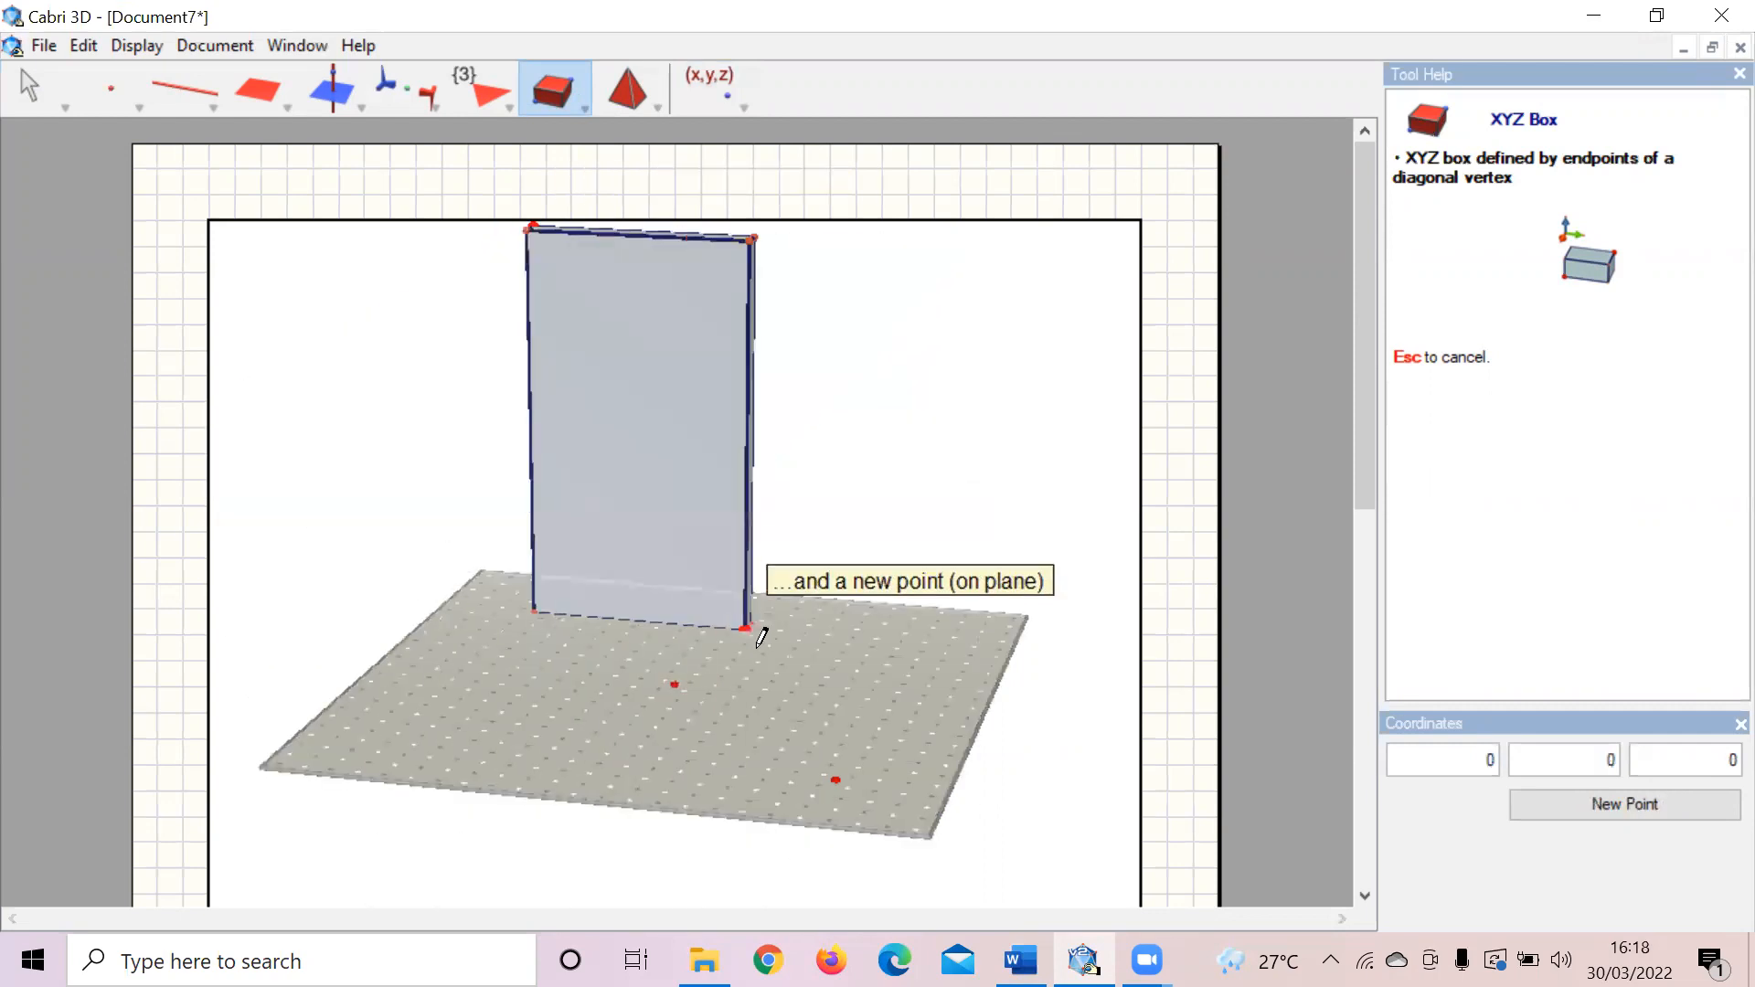
pyautogui.click(838, 783)
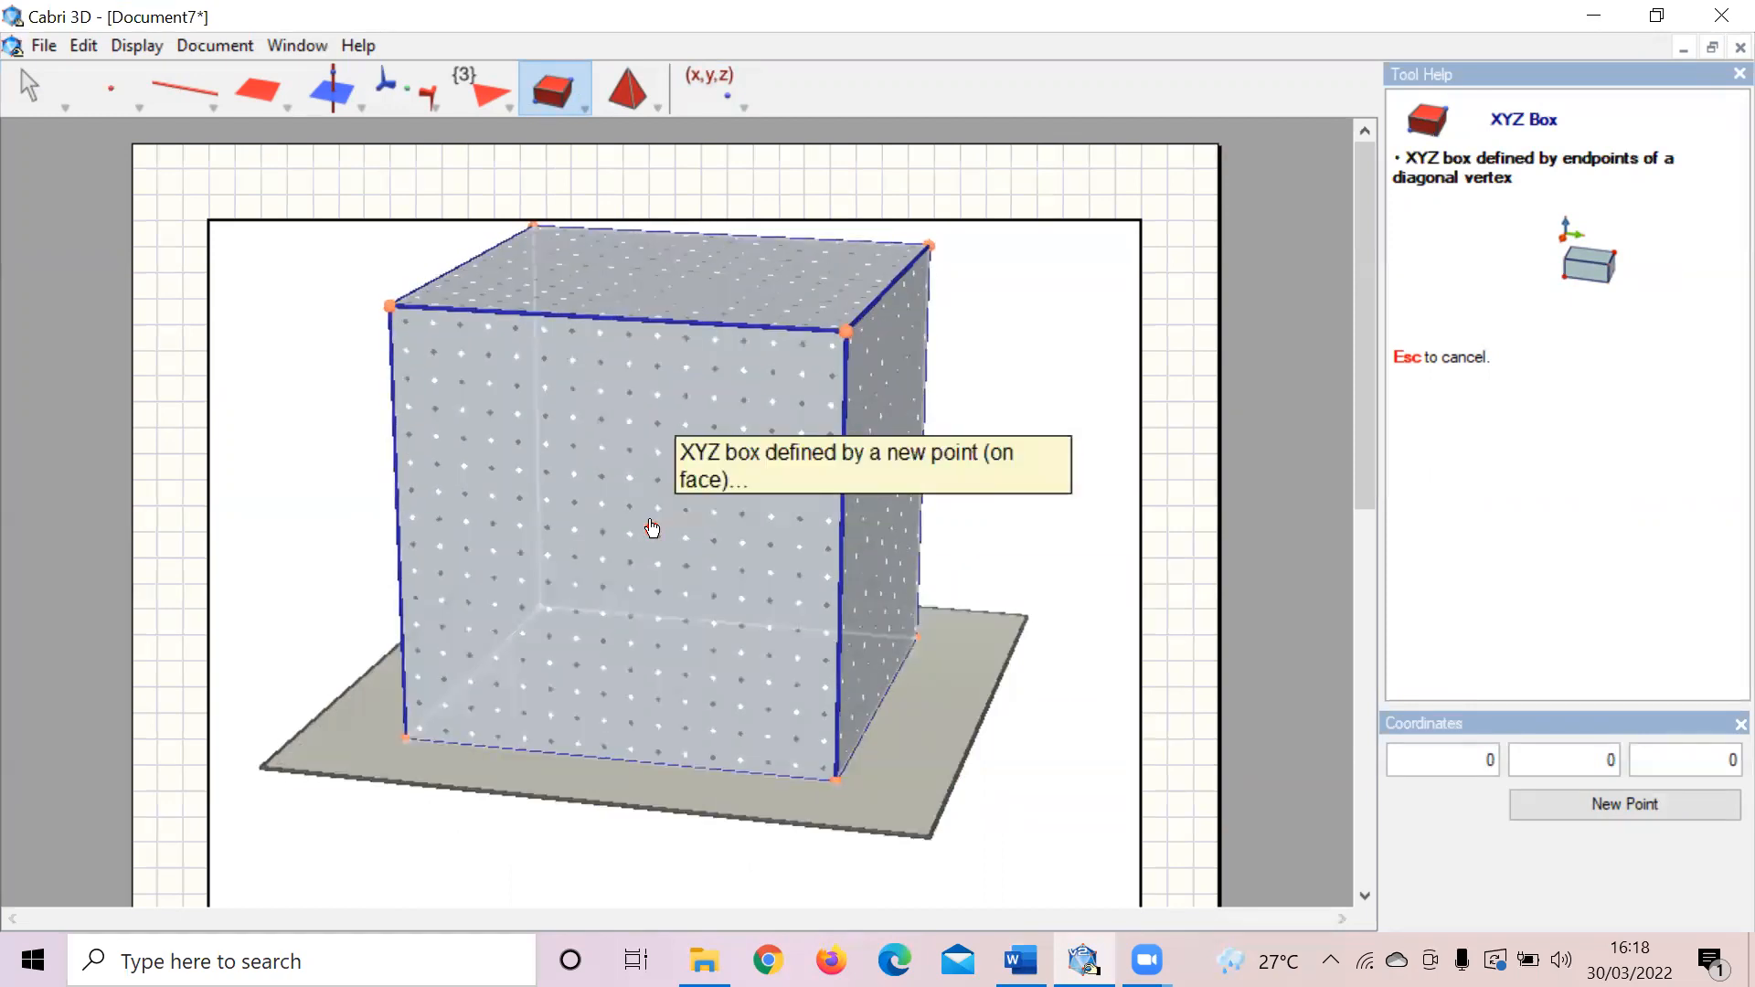
pyautogui.rightClick(653, 529)
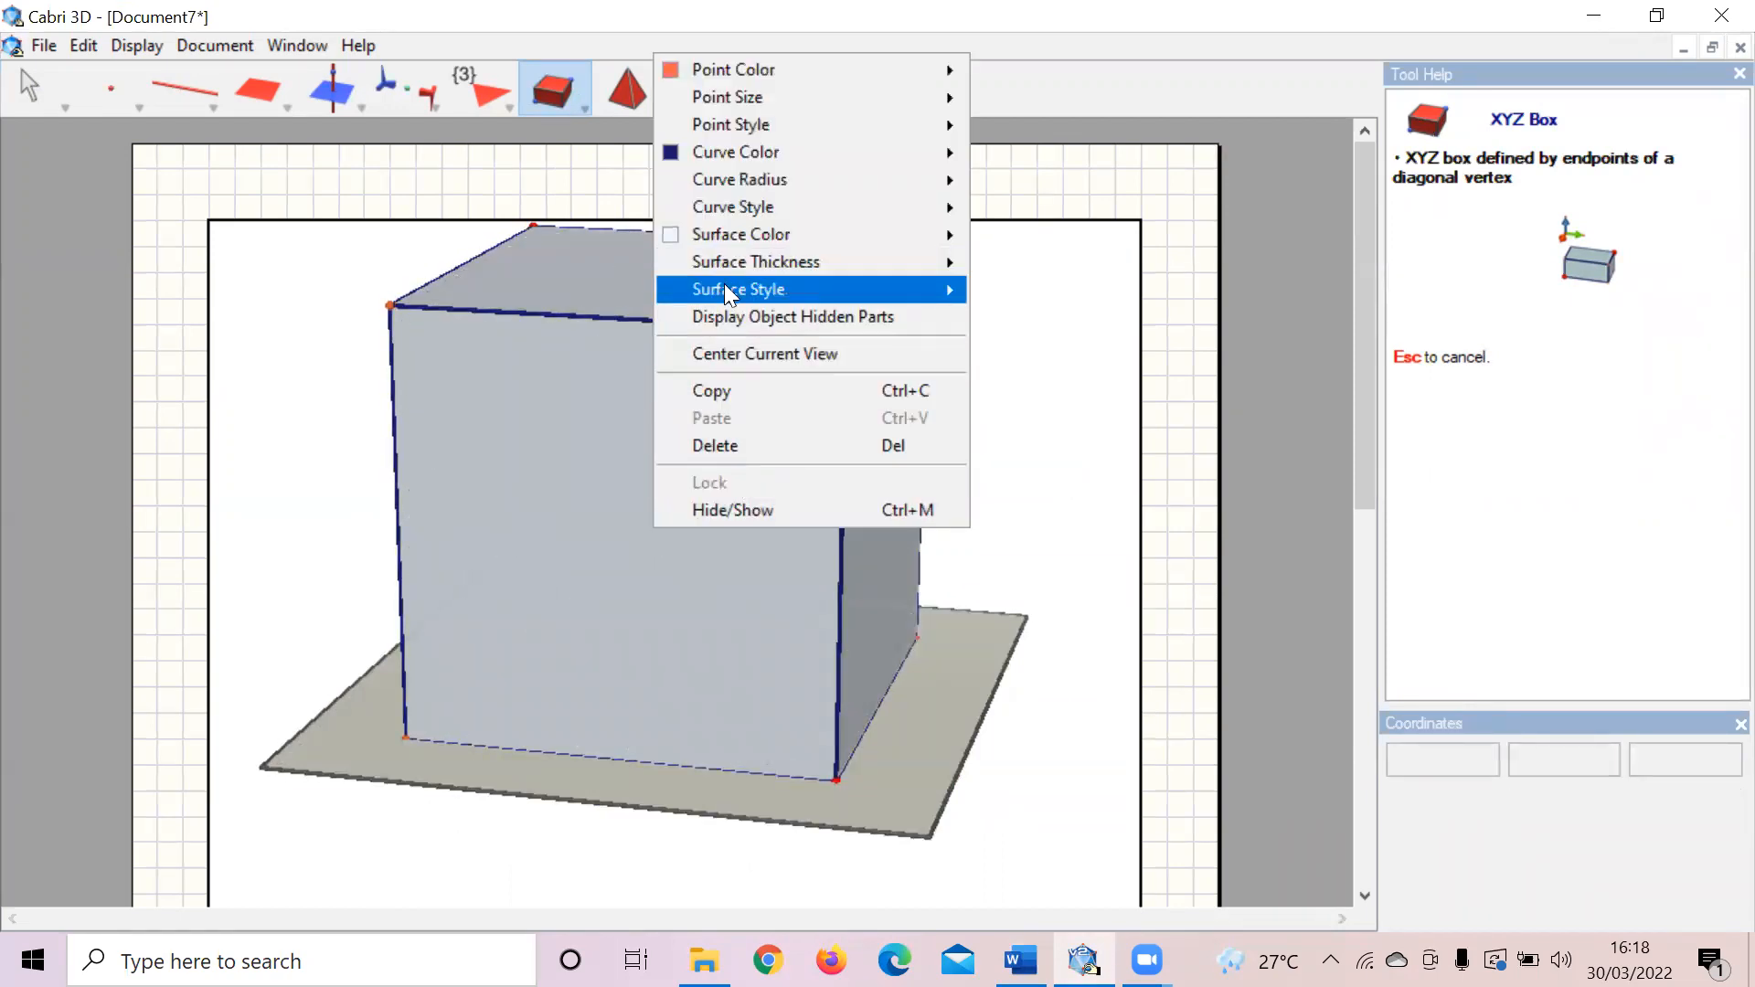
pyautogui.moveTo(724, 285)
pyautogui.click(995, 298)
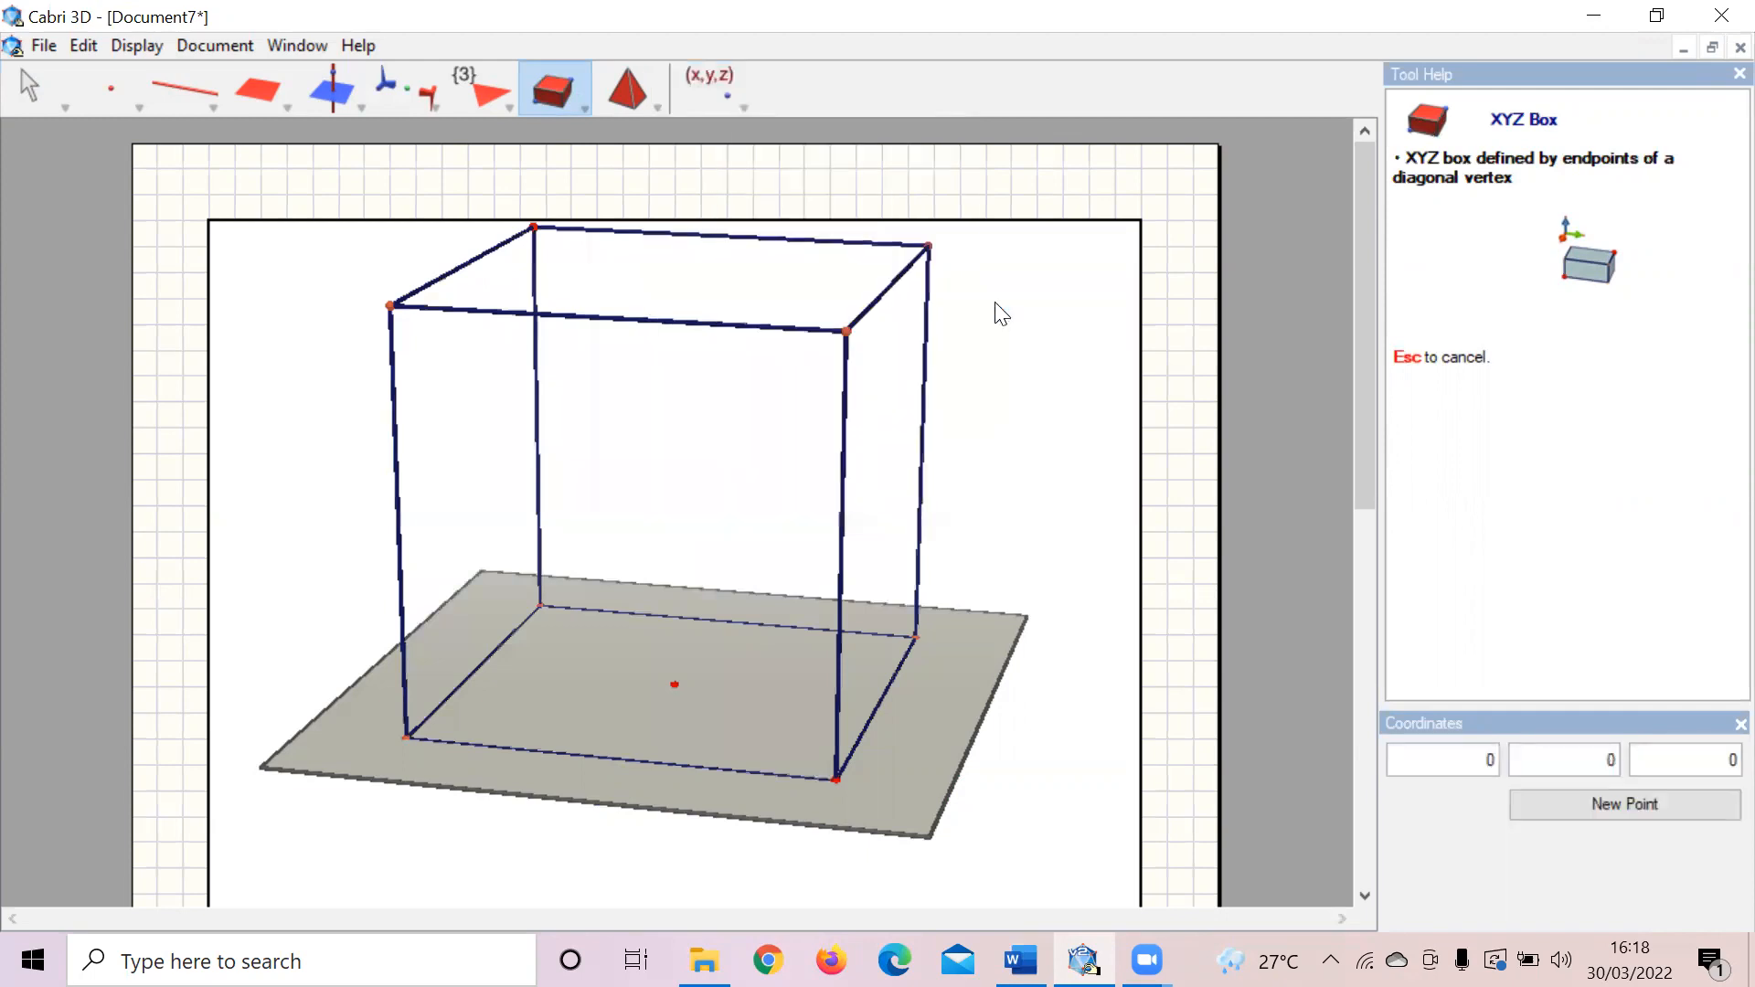
# Step: Label the four base vertices of the cube A, B, C and D, going around from the front-left corner
pyautogui.click(117, 91)
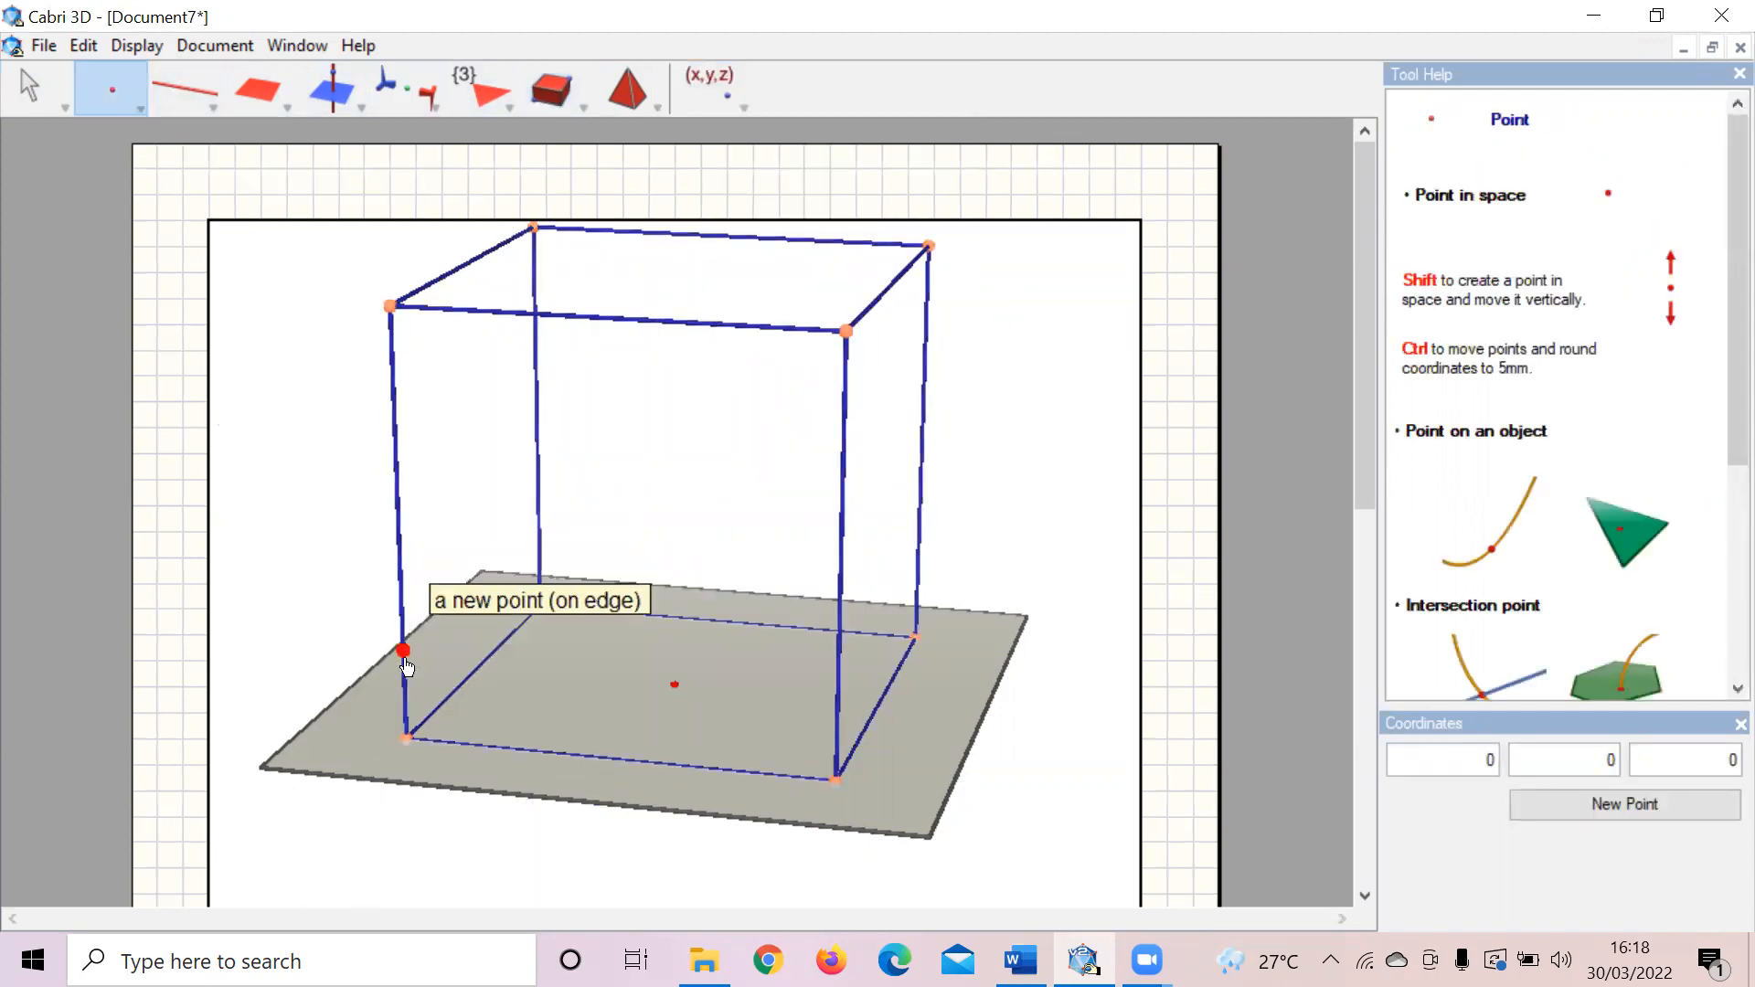
pyautogui.click(408, 735)
pyautogui.write('A')
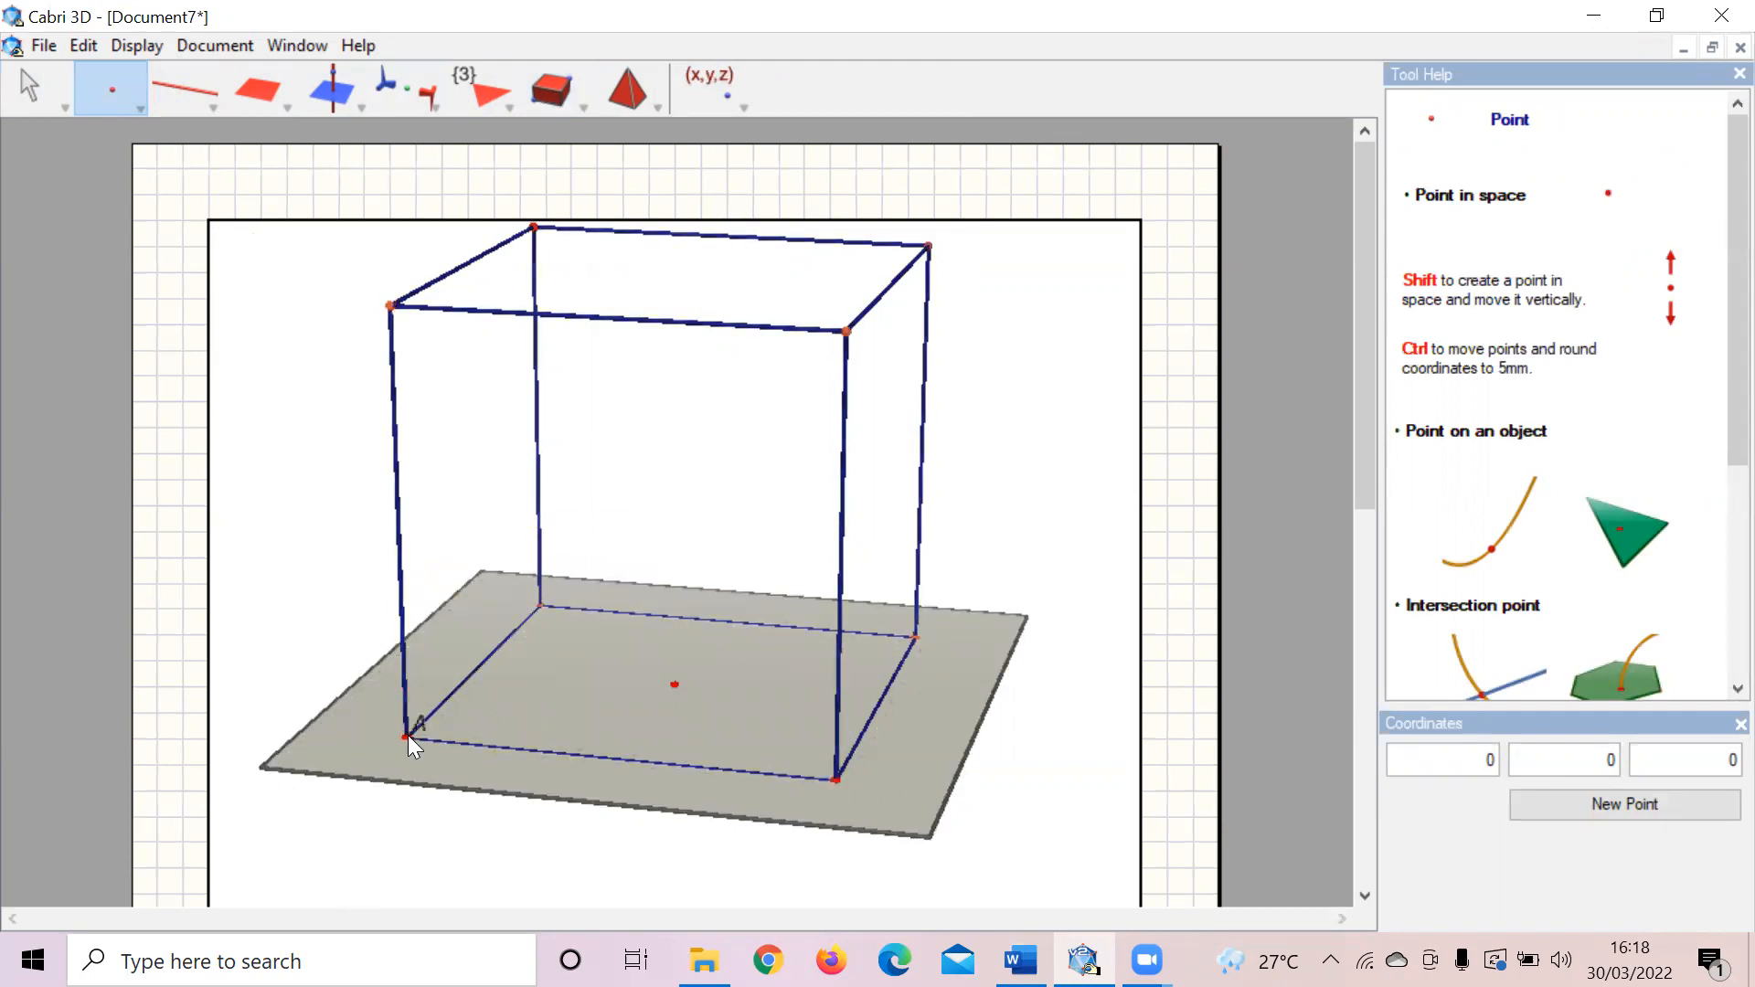
pyautogui.click(839, 779)
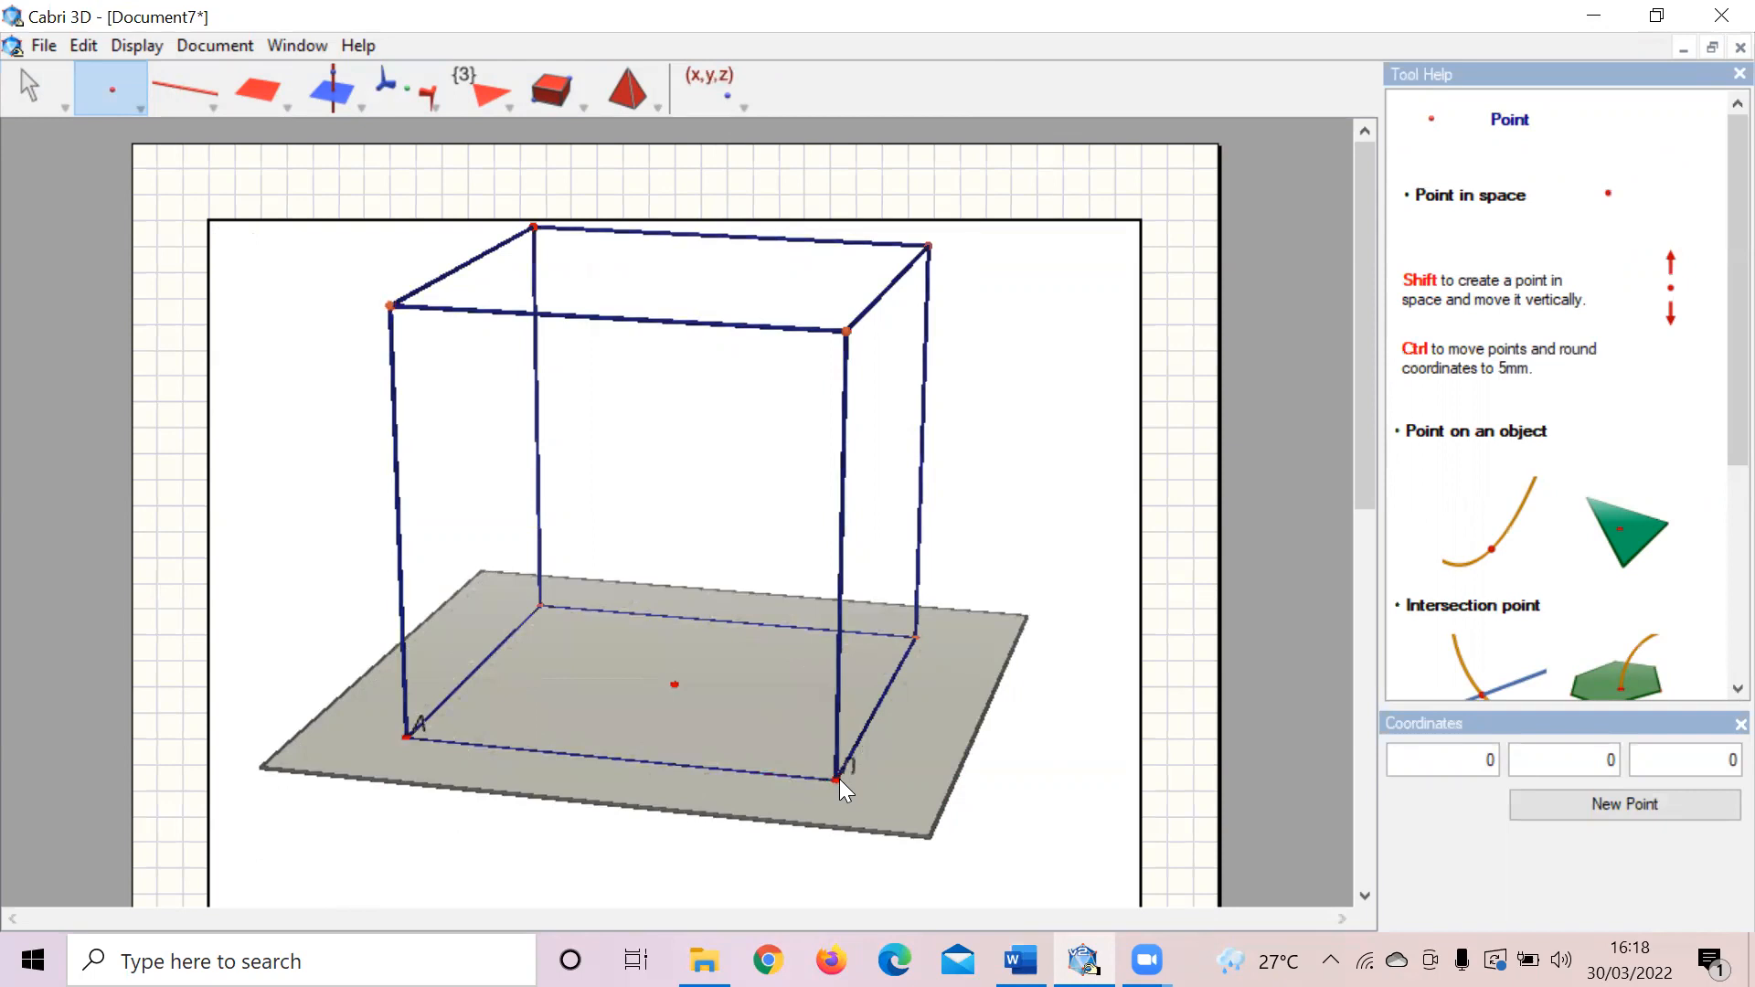
pyautogui.click(916, 637)
pyautogui.write('C')
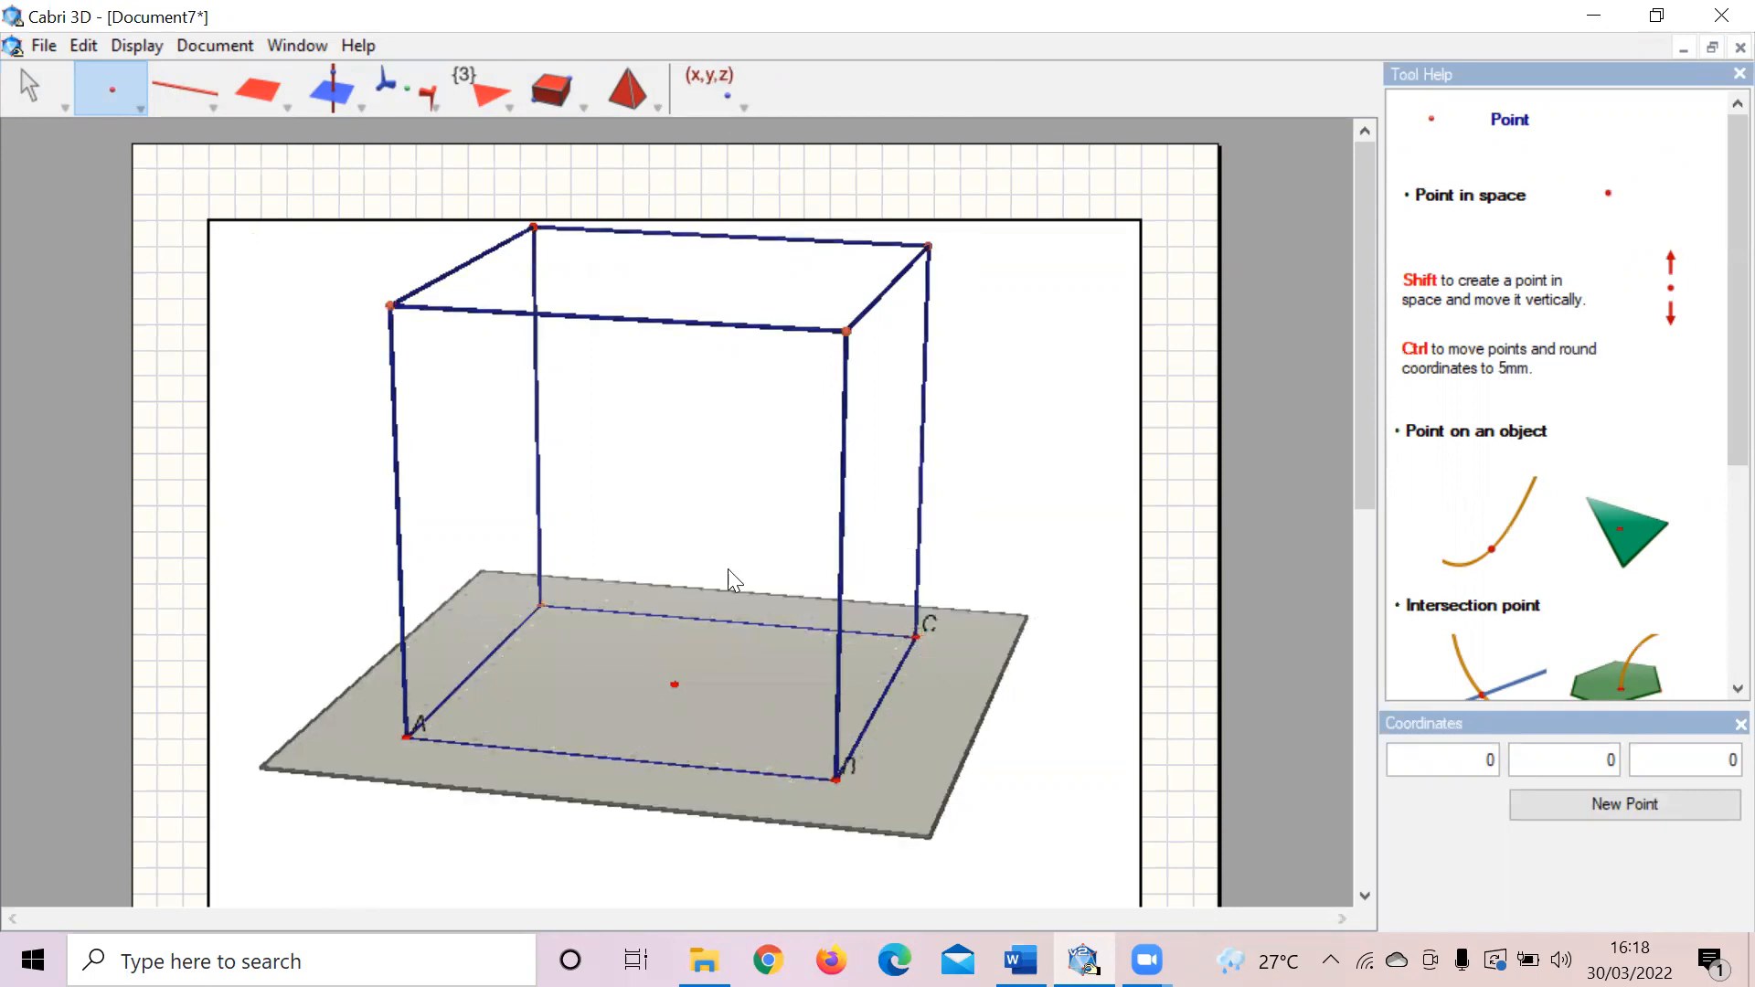
pyautogui.click(542, 605)
pyautogui.write('D')
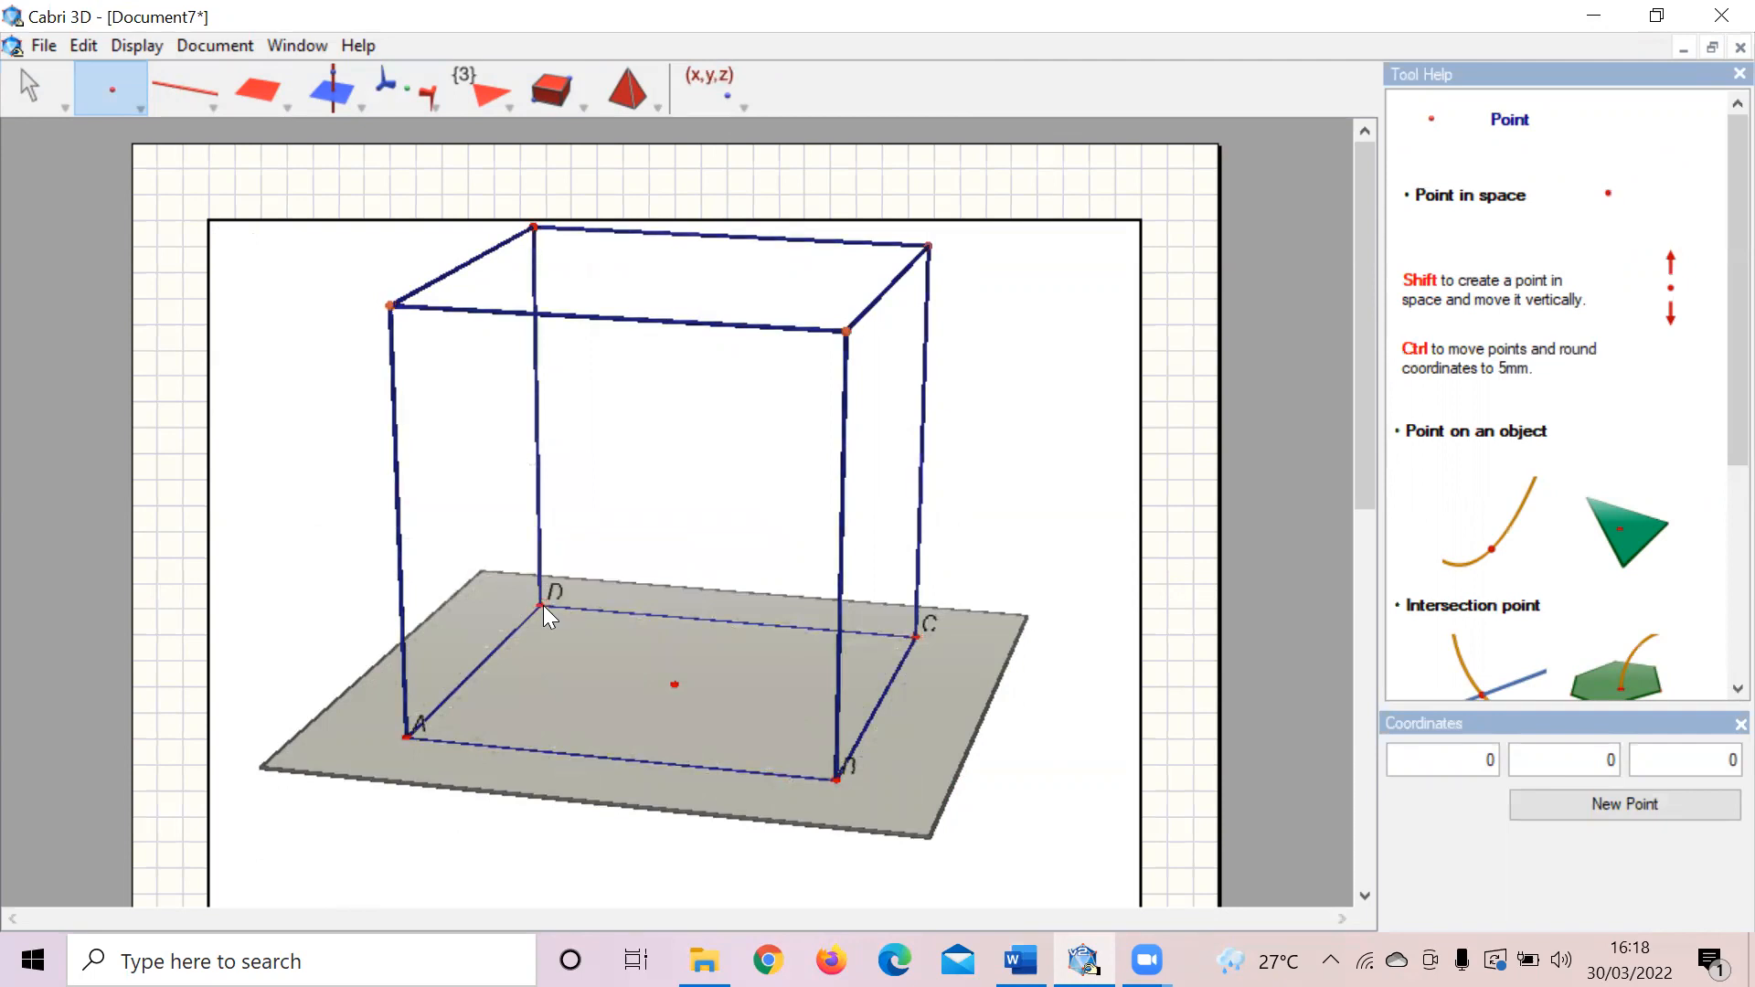
# Step: Label the four upper vertices E, F, G and H, placed above A, B, C and D respectively
pyautogui.click(388, 302)
pyautogui.write('E')
pyautogui.click(843, 331)
pyautogui.write('F')
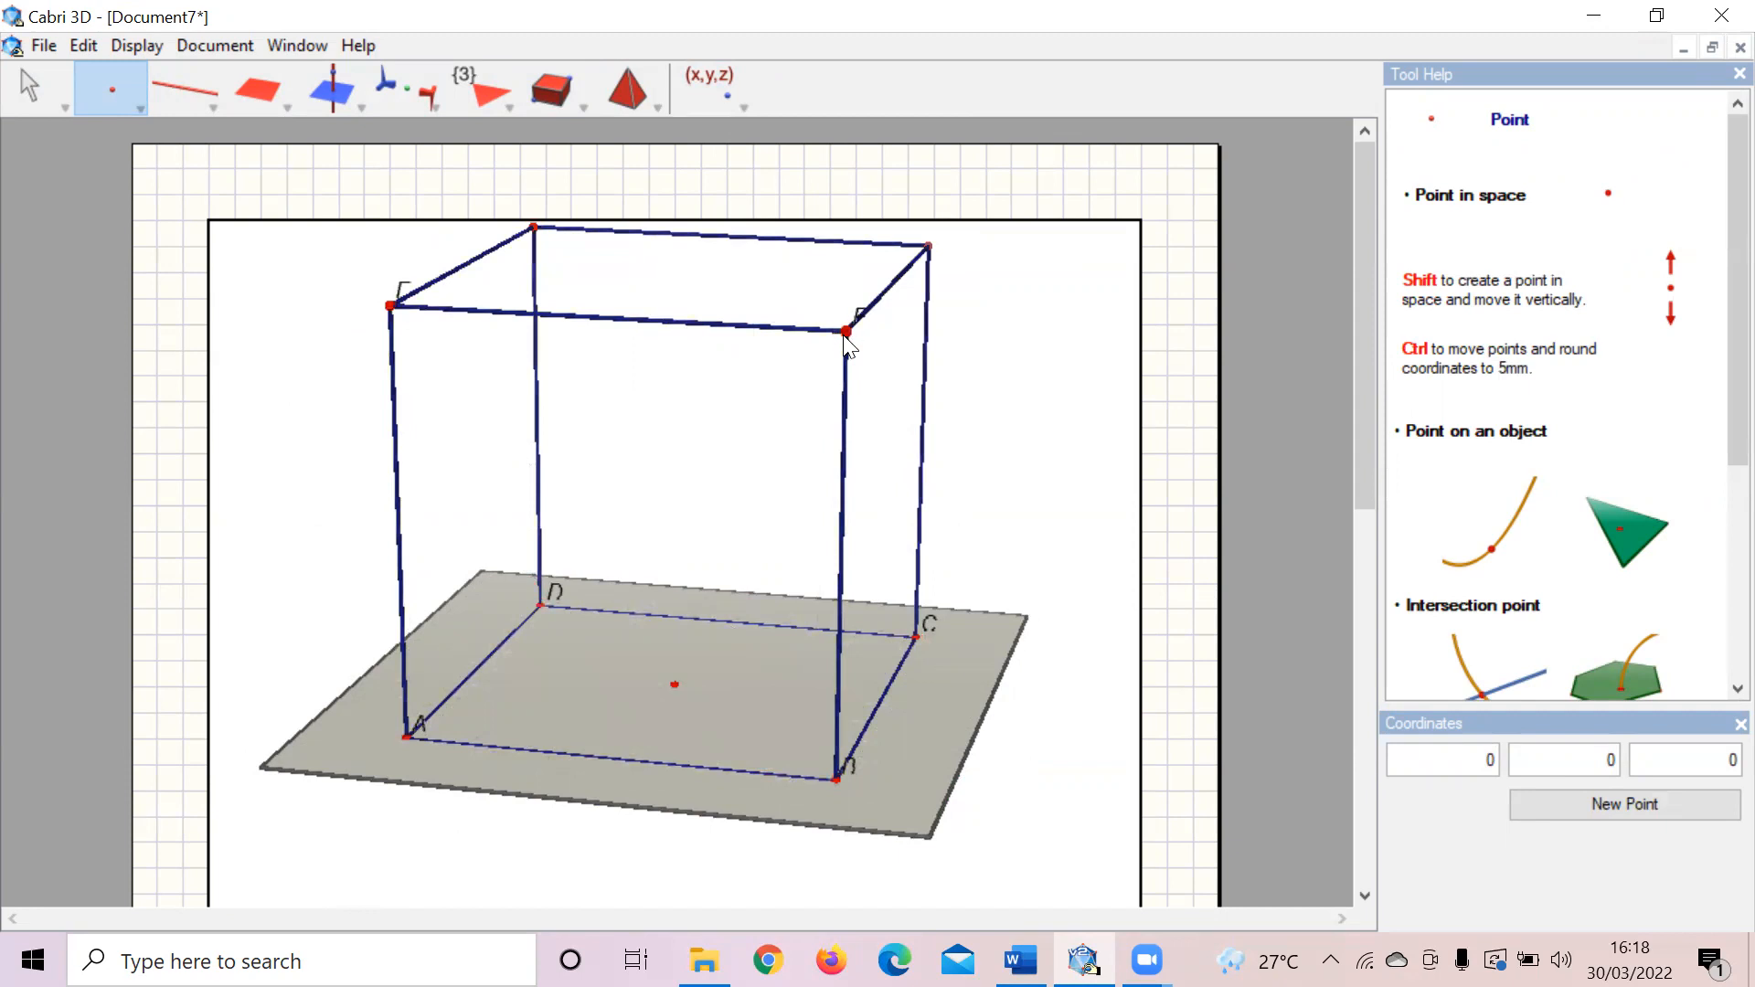
pyautogui.click(928, 247)
pyautogui.write('G')
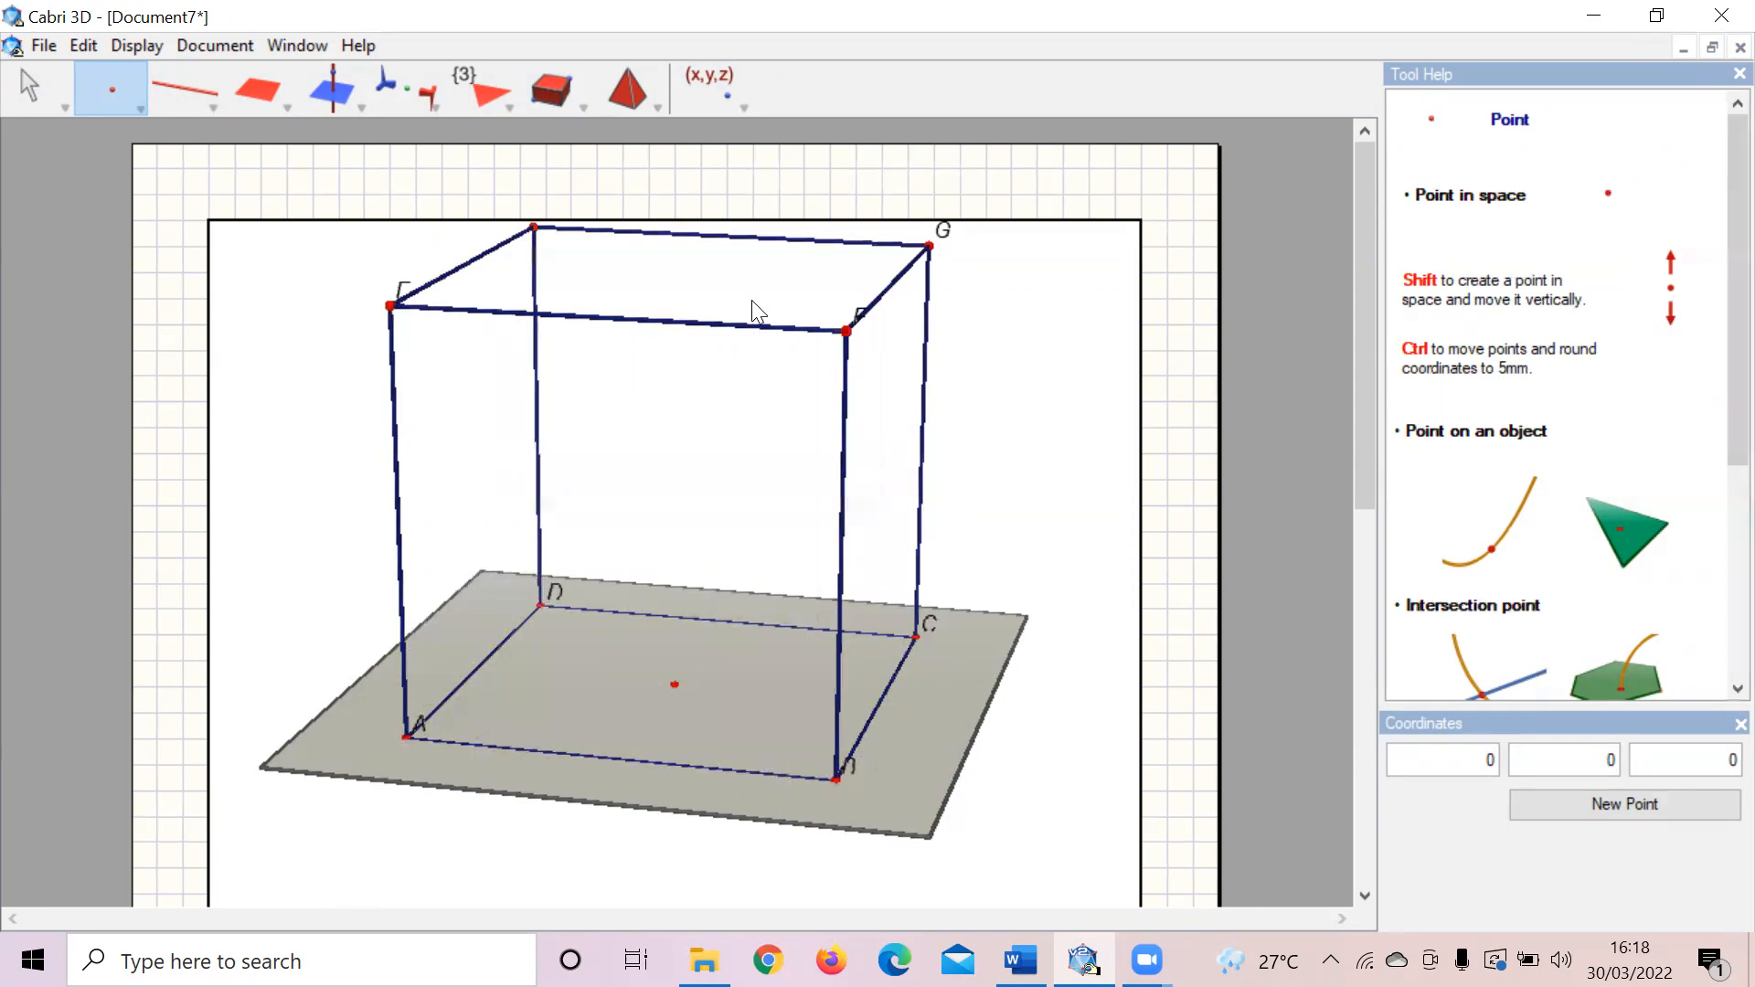
pyautogui.moveTo(901, 381)
pyautogui.mouseDown(button='right')
pyautogui.moveTo(936, 388)
pyautogui.moveTo(930, 373)
pyautogui.mouseUp(button='right')
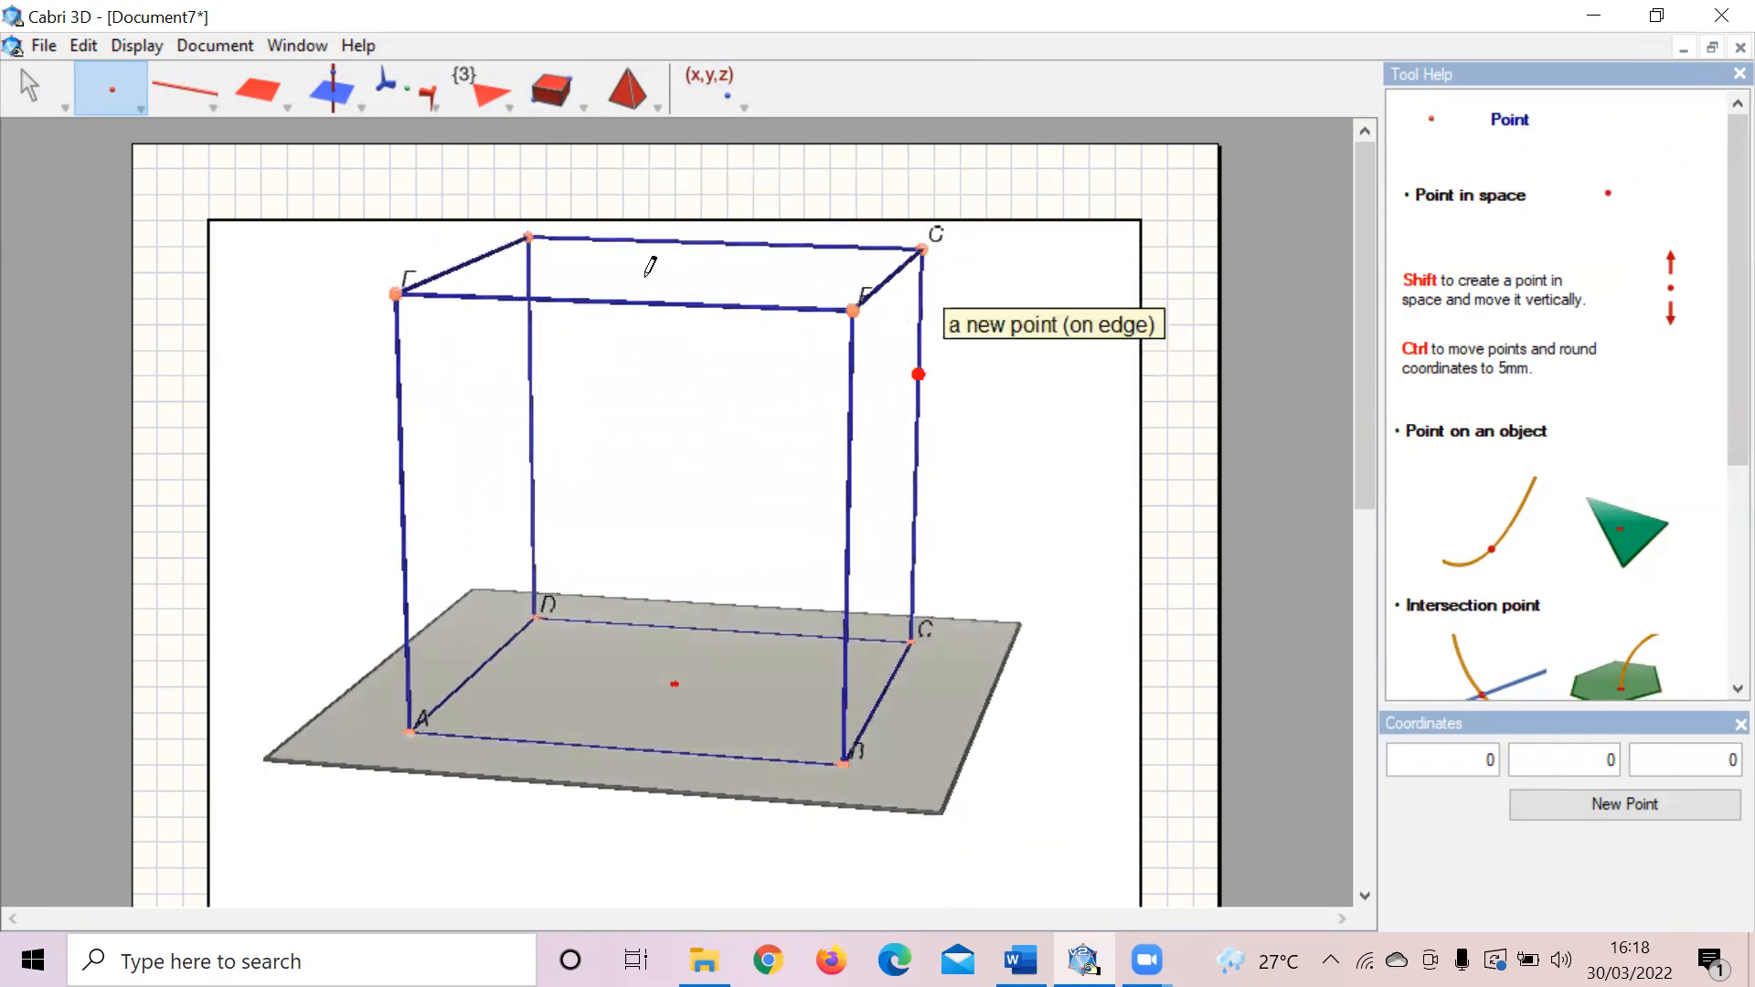
pyautogui.click(527, 235)
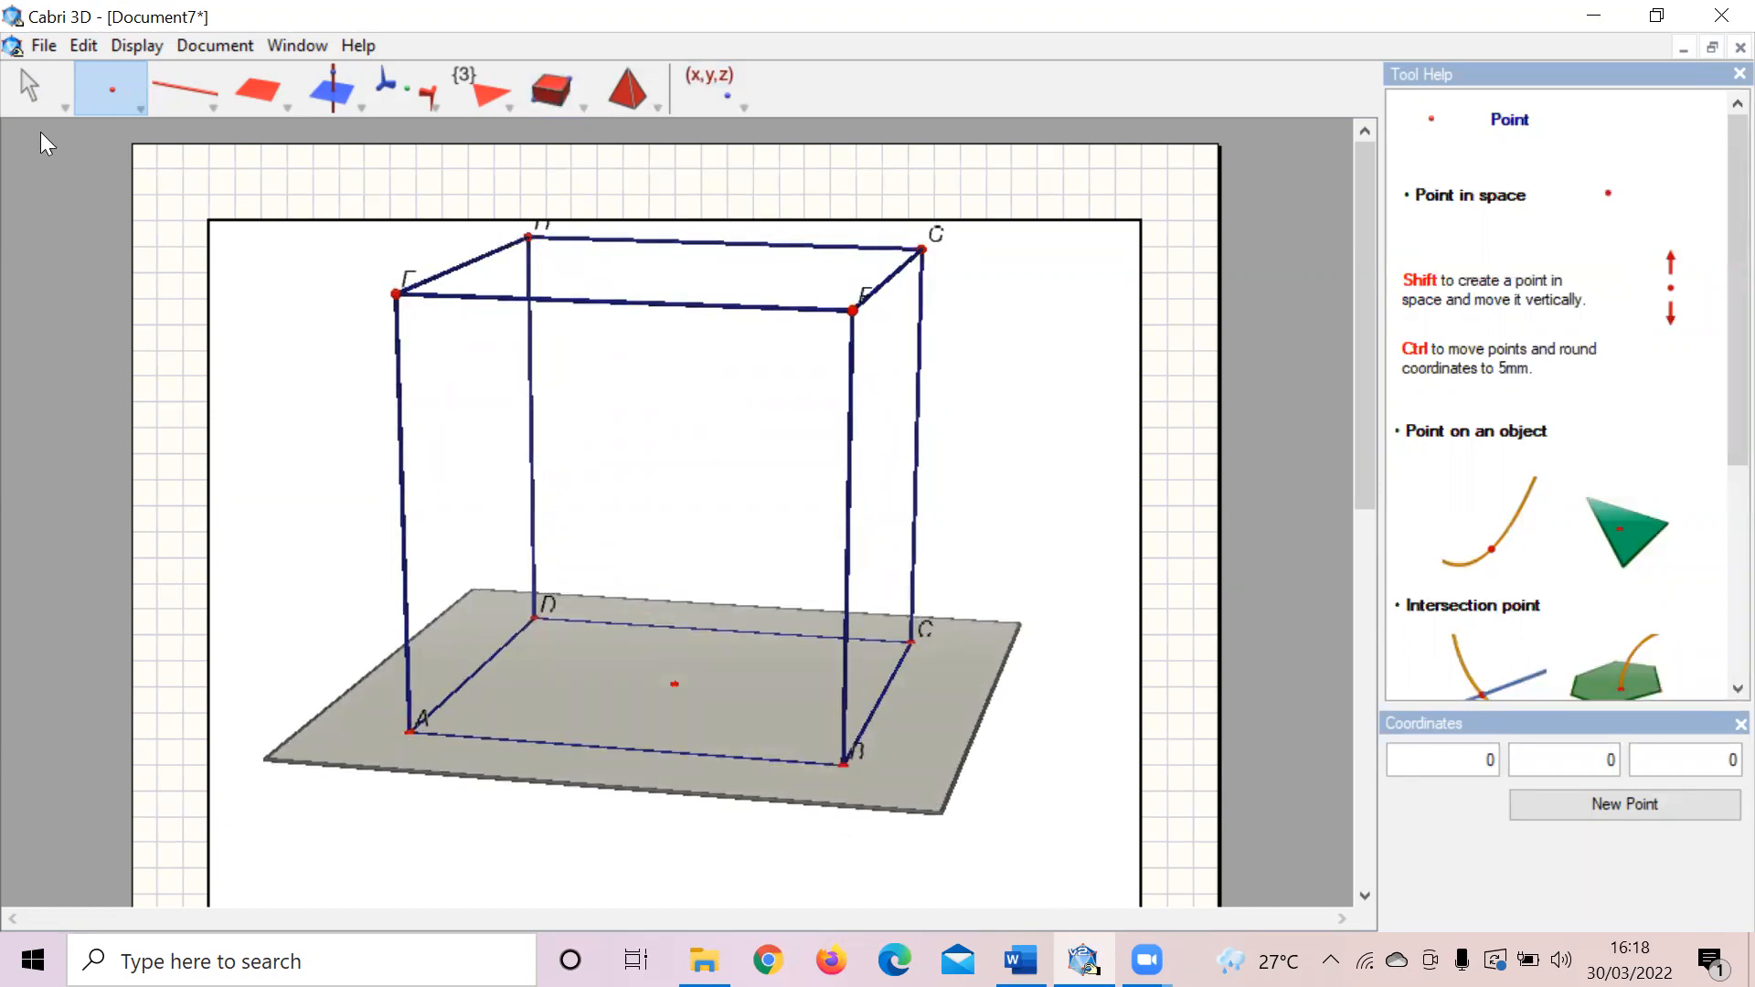
pyautogui.click(14, 99)
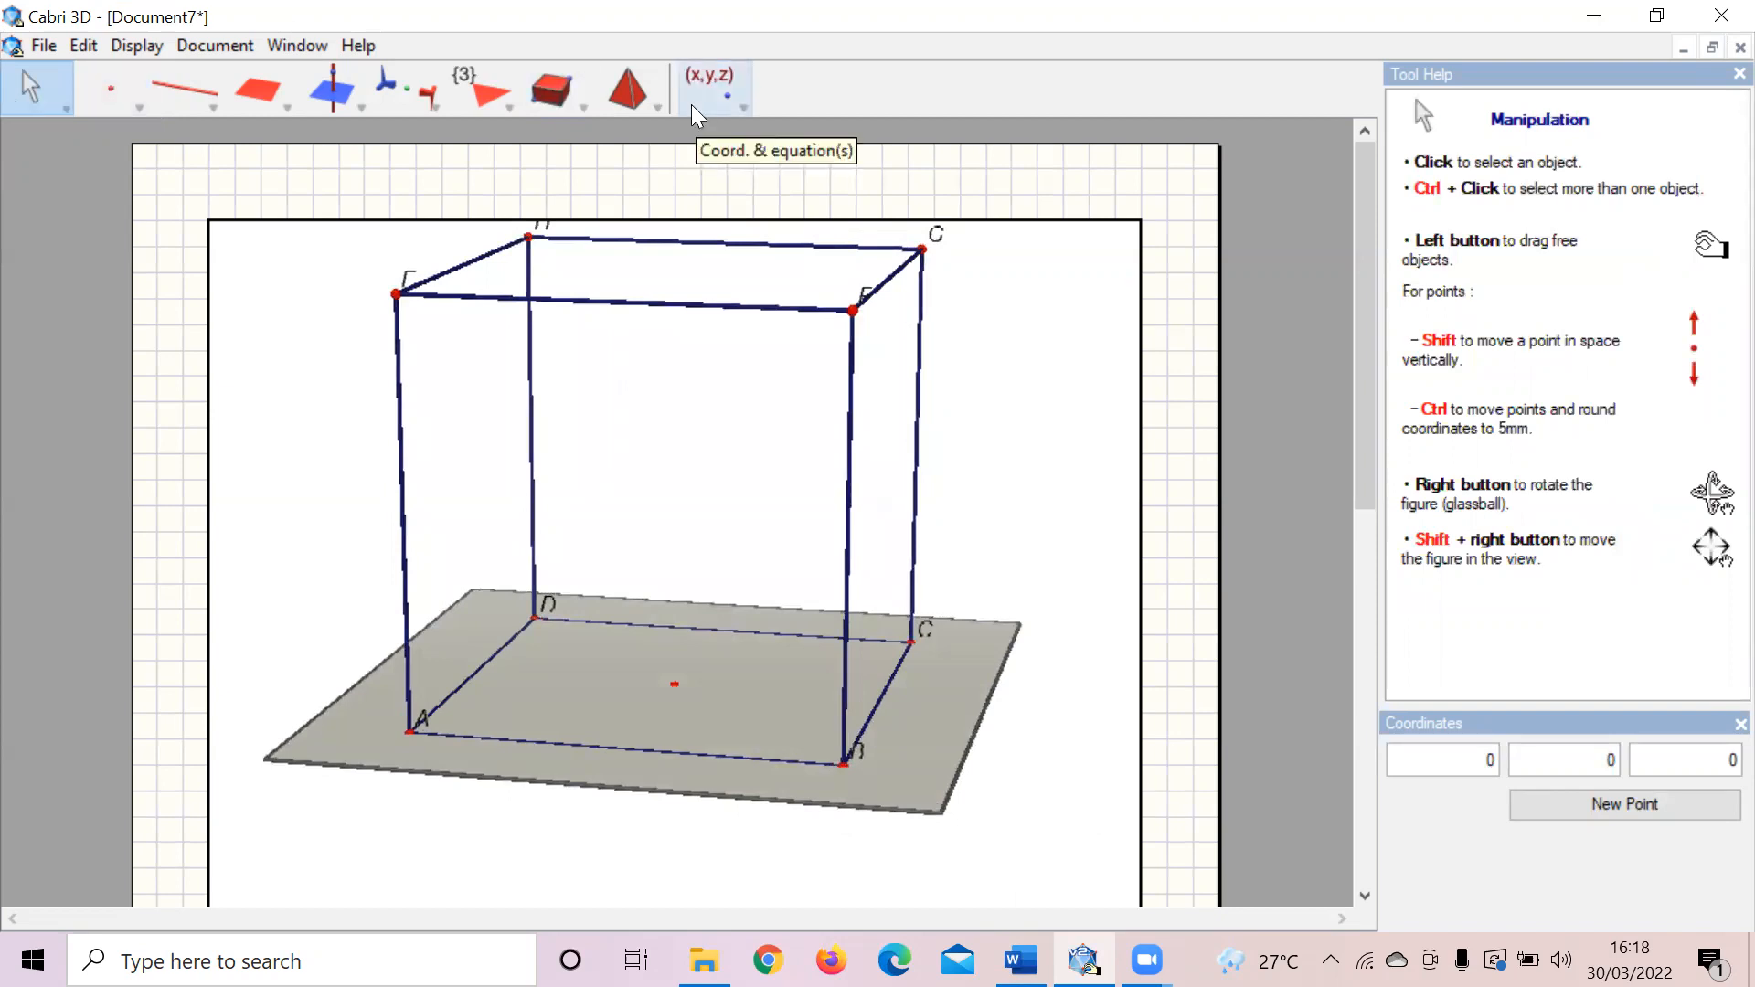
# Step: Measure the lengths of cube edges AB, BC and CG, leaving the measurements displayed on the figure
pyautogui.moveTo(692, 104); pyautogui.dragTo(743, 146)
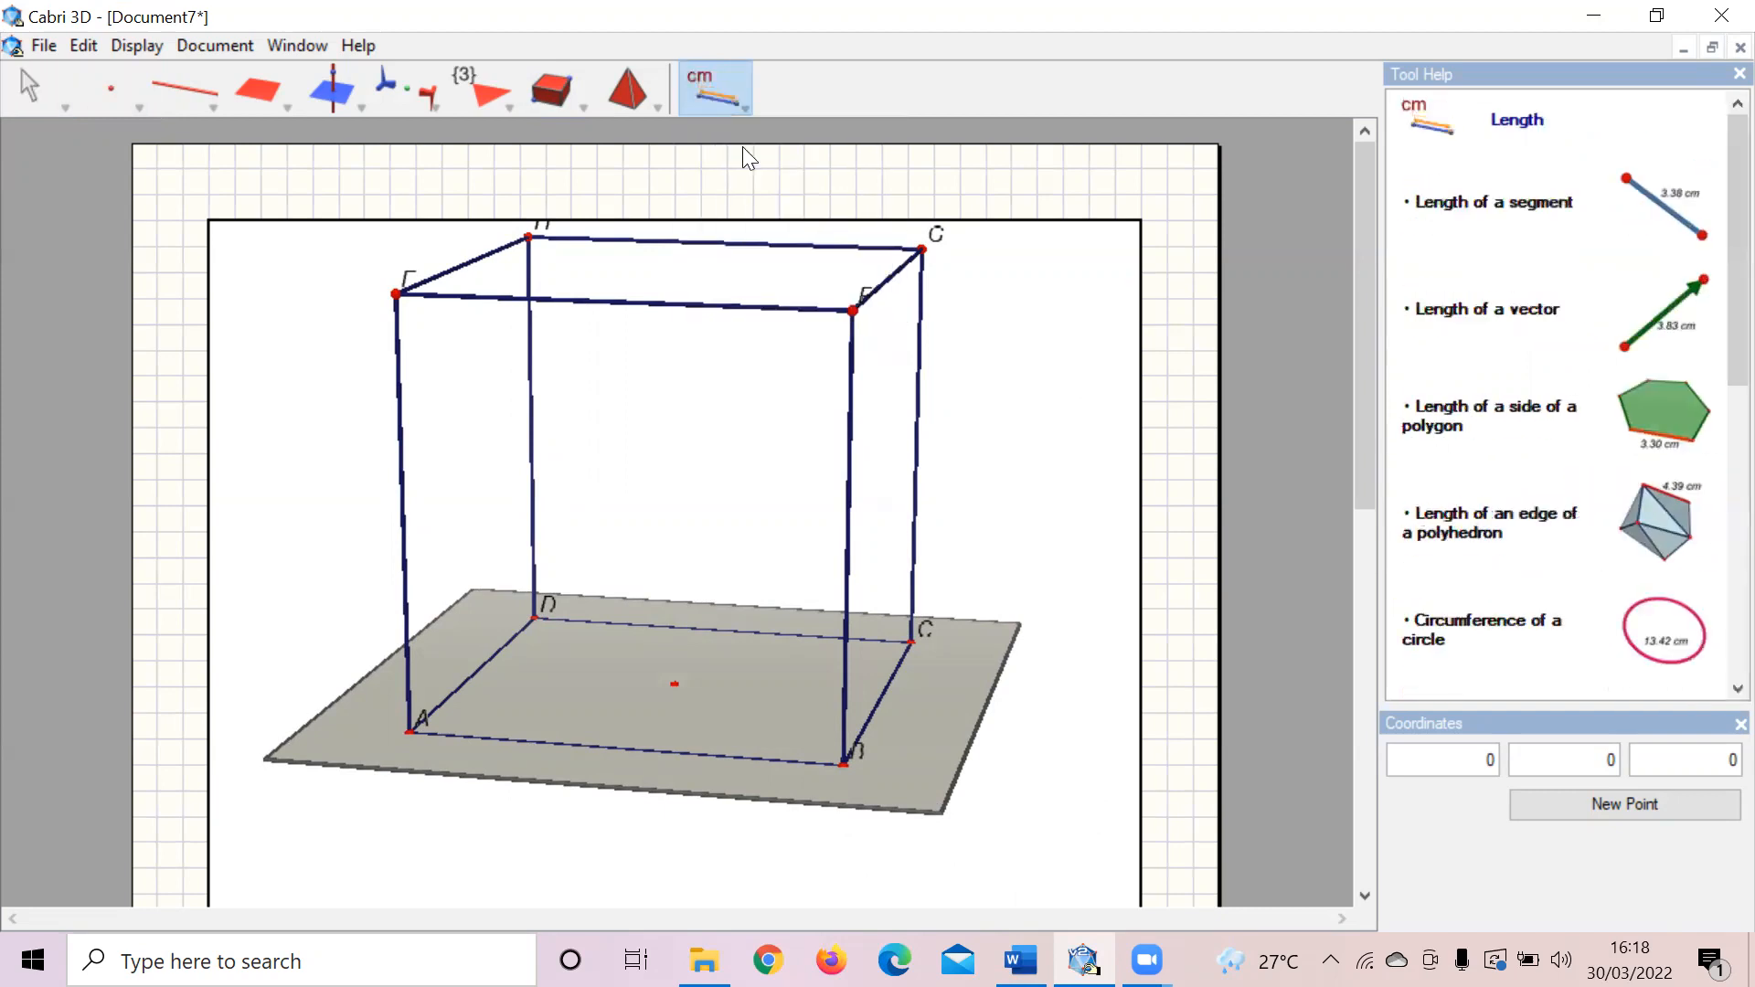
pyautogui.click(662, 749)
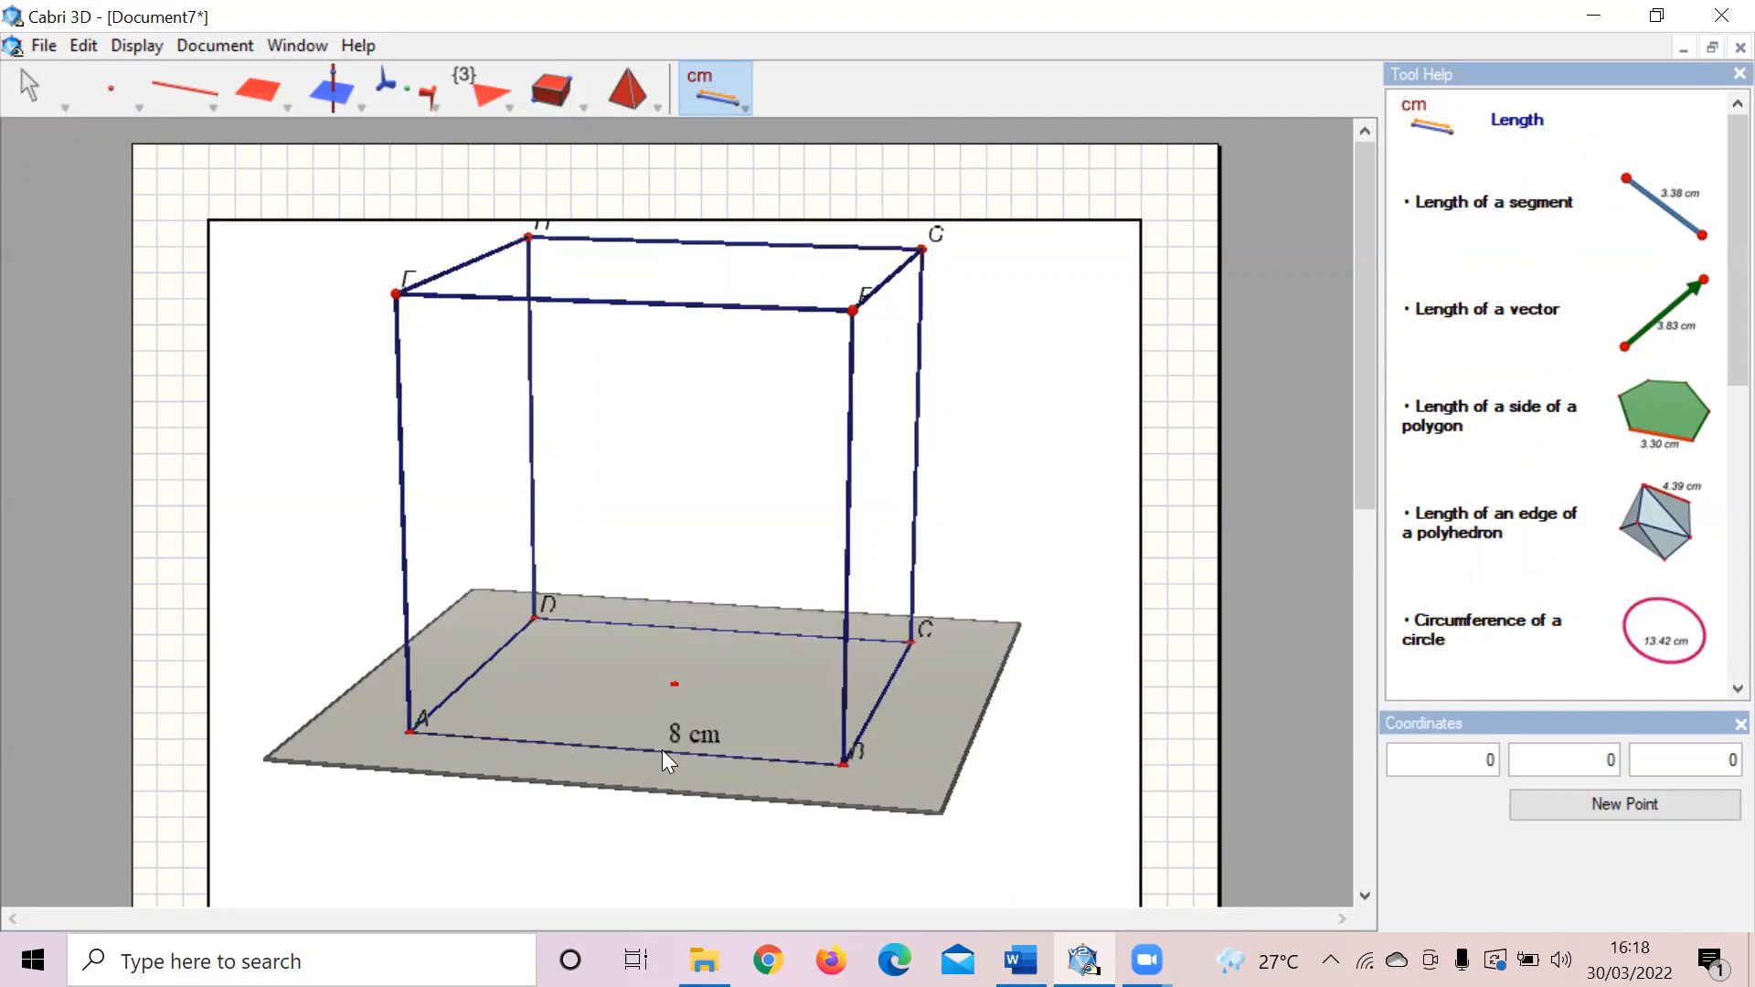
pyautogui.click(880, 695)
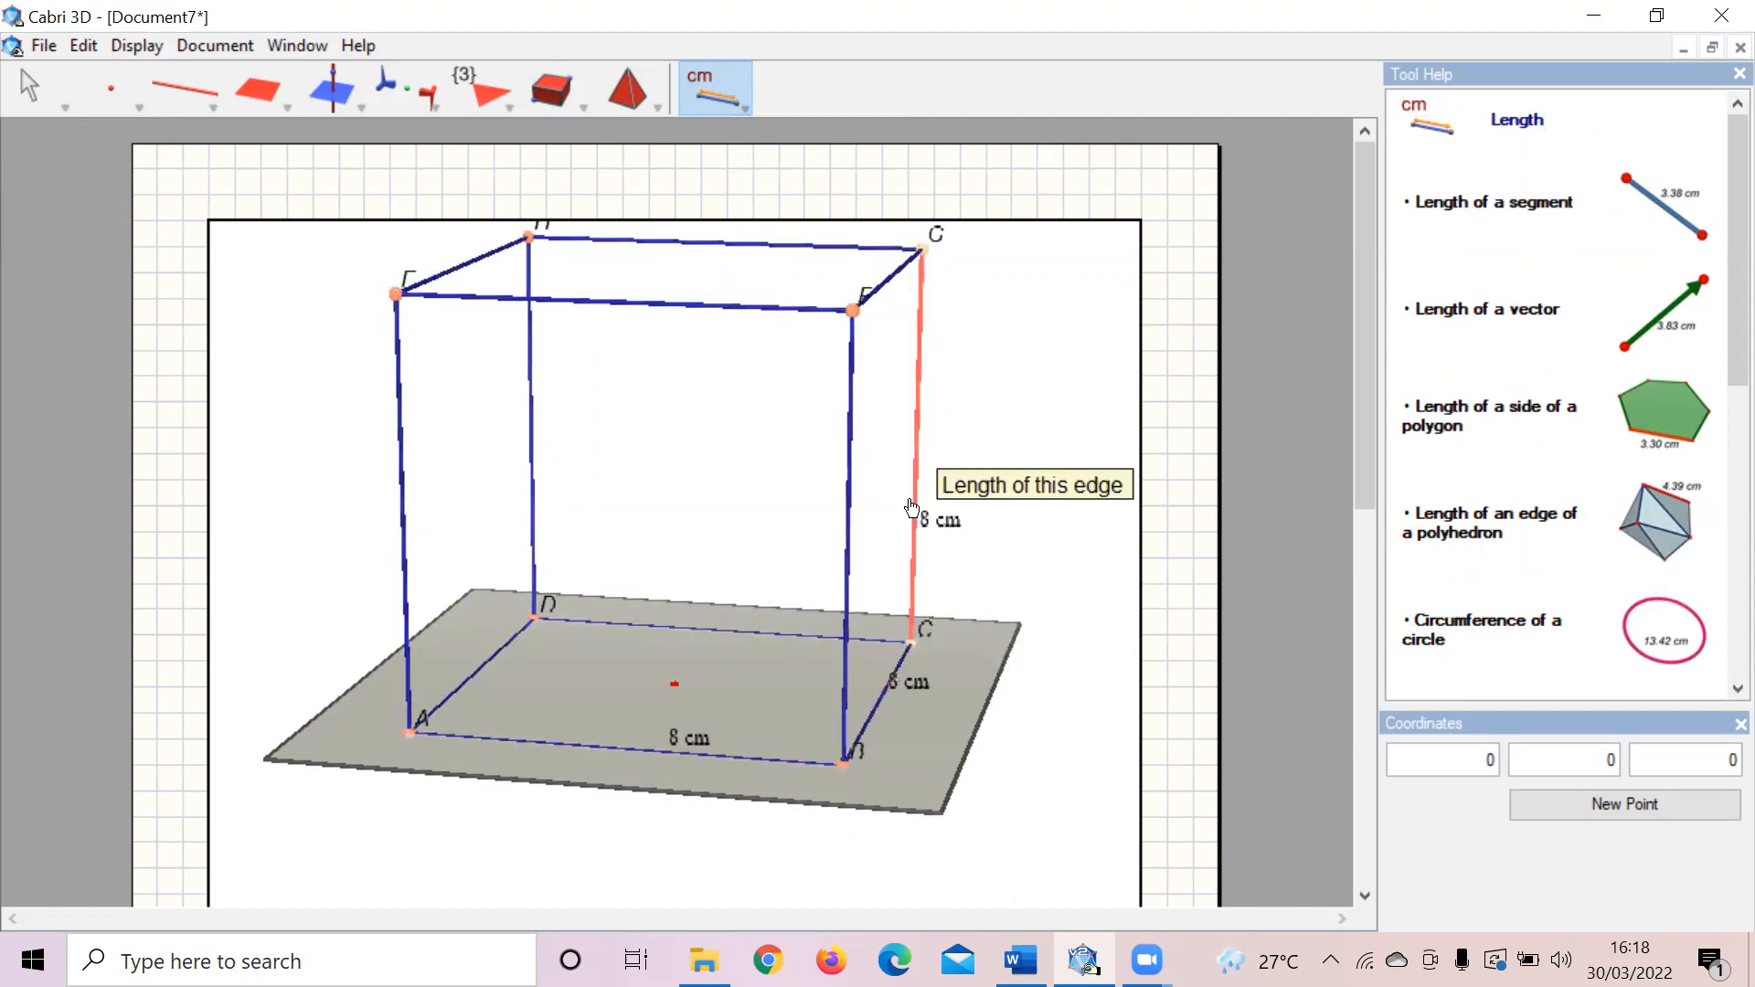
pyautogui.click(915, 447)
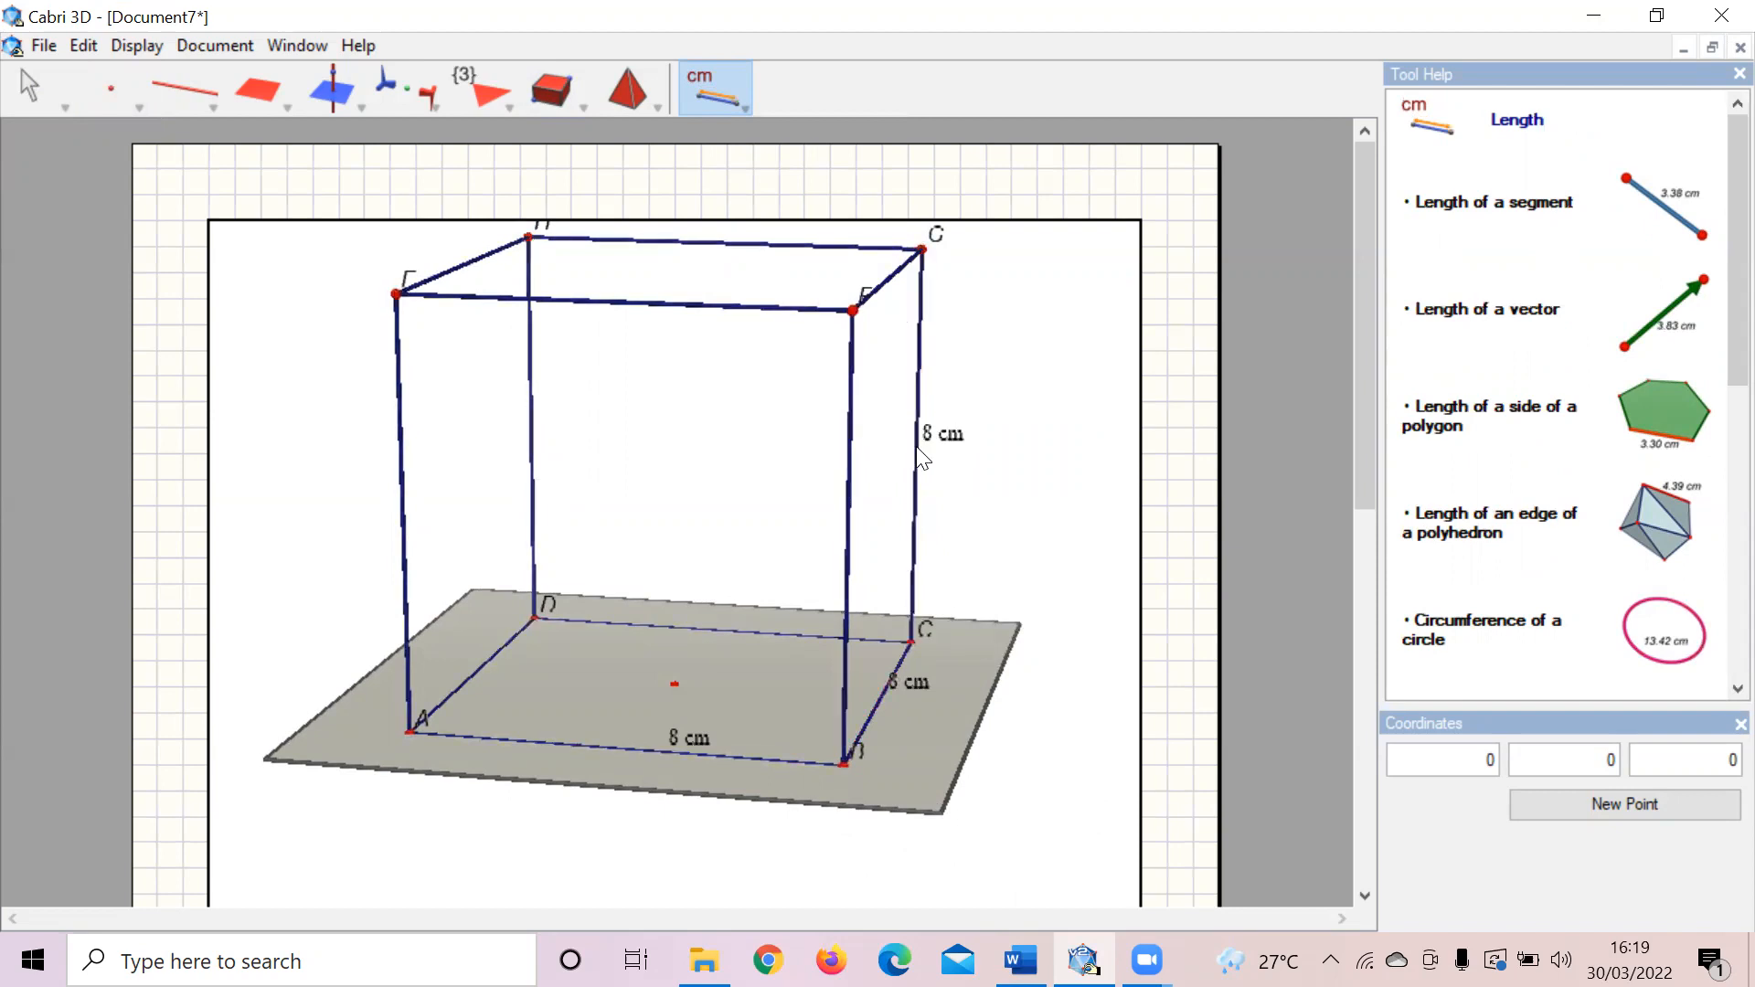
pyautogui.click(33, 108)
pyautogui.click(37, 131)
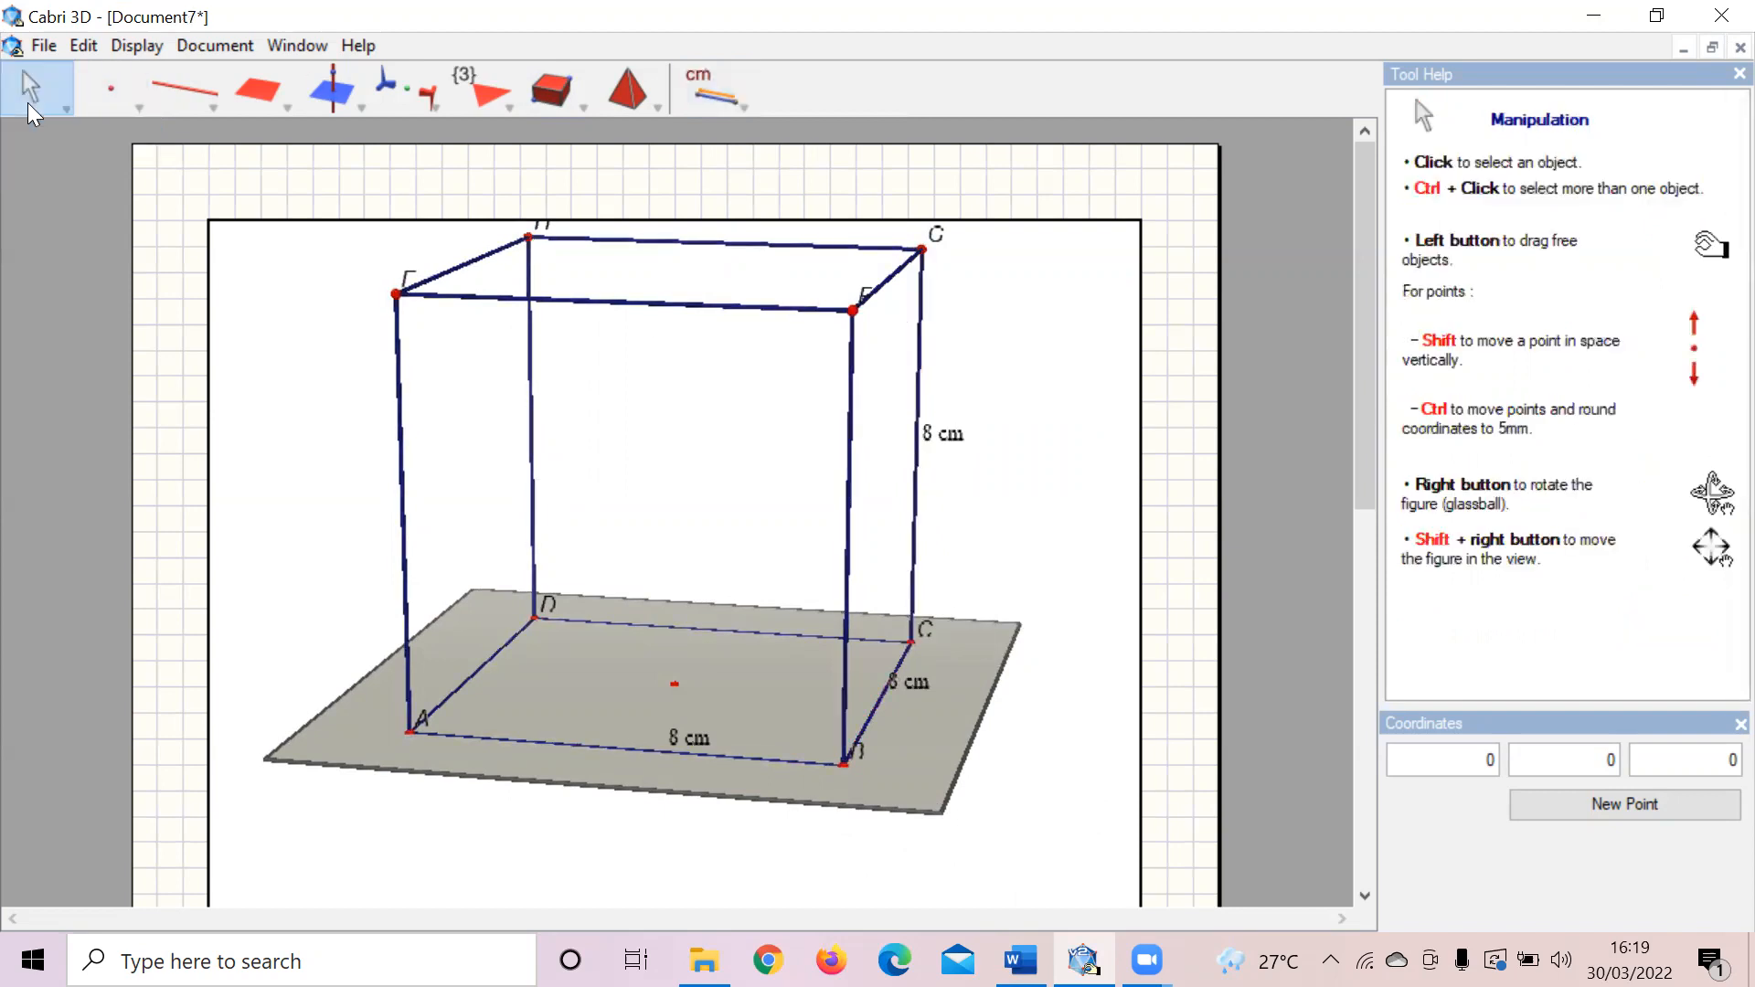
# Step: Check the question 3 text and figure in Word, and draw segment EG across the cube's upper face in Cabri 3D
pyautogui.hotkey('alt', 'Tab')
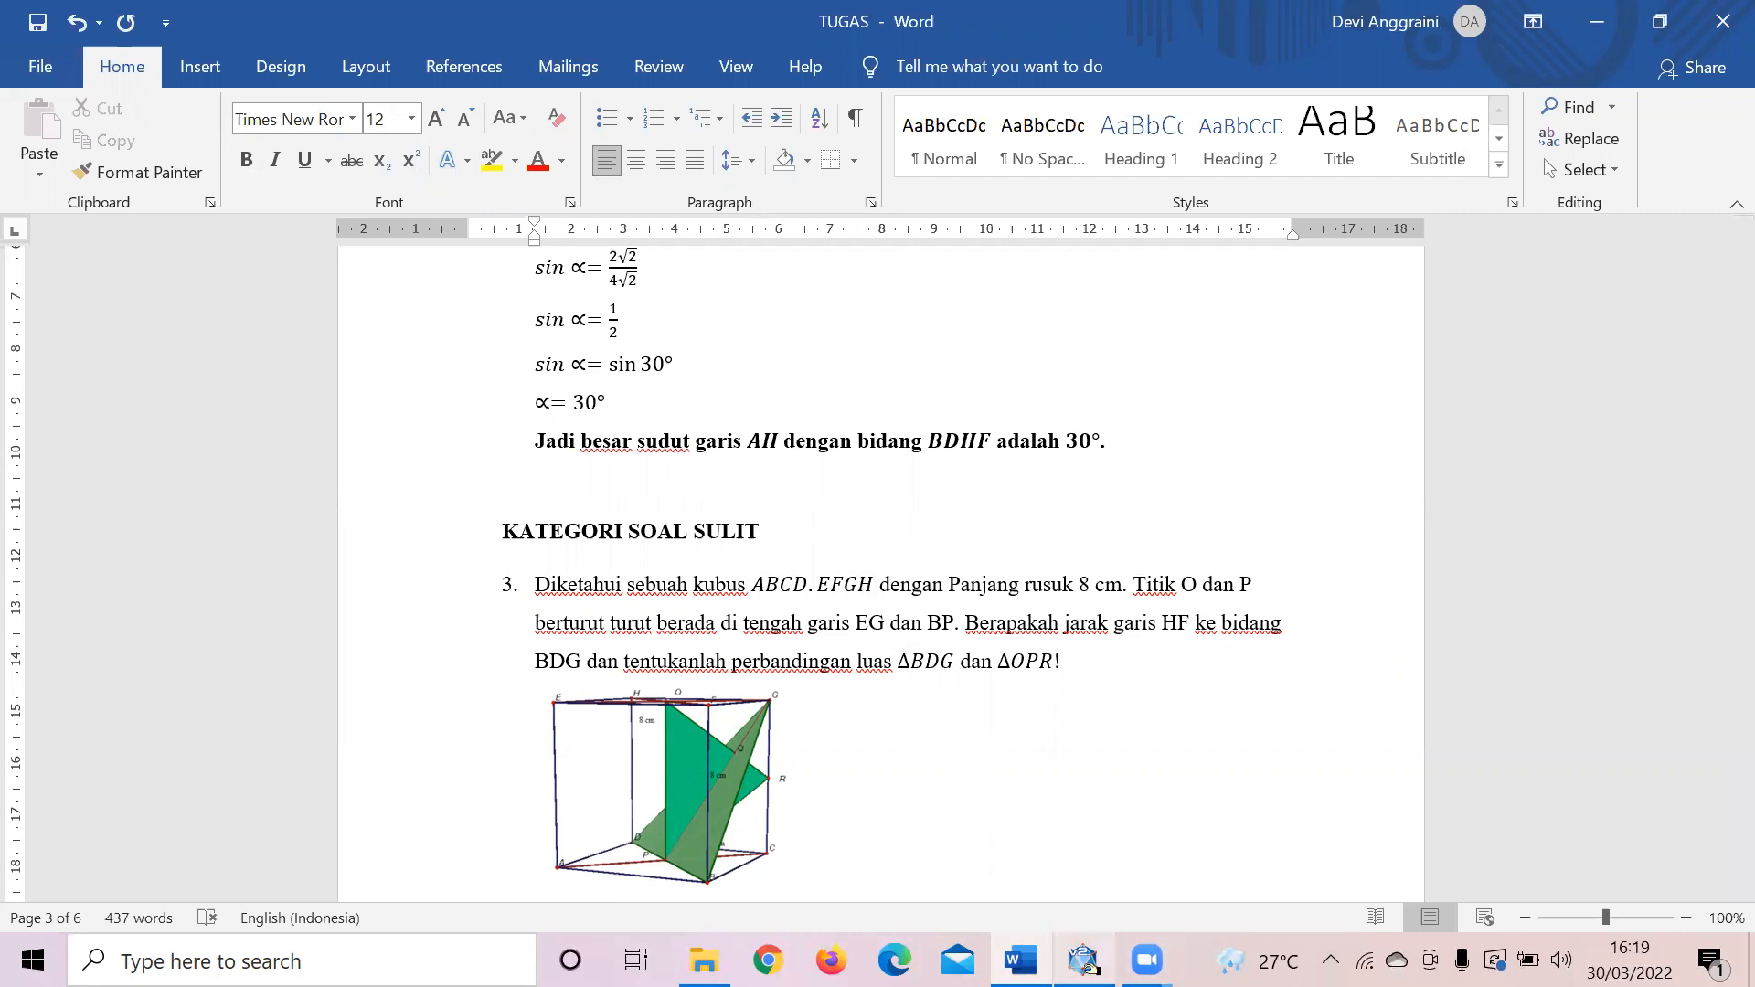
pyautogui.moveTo(1084, 961)
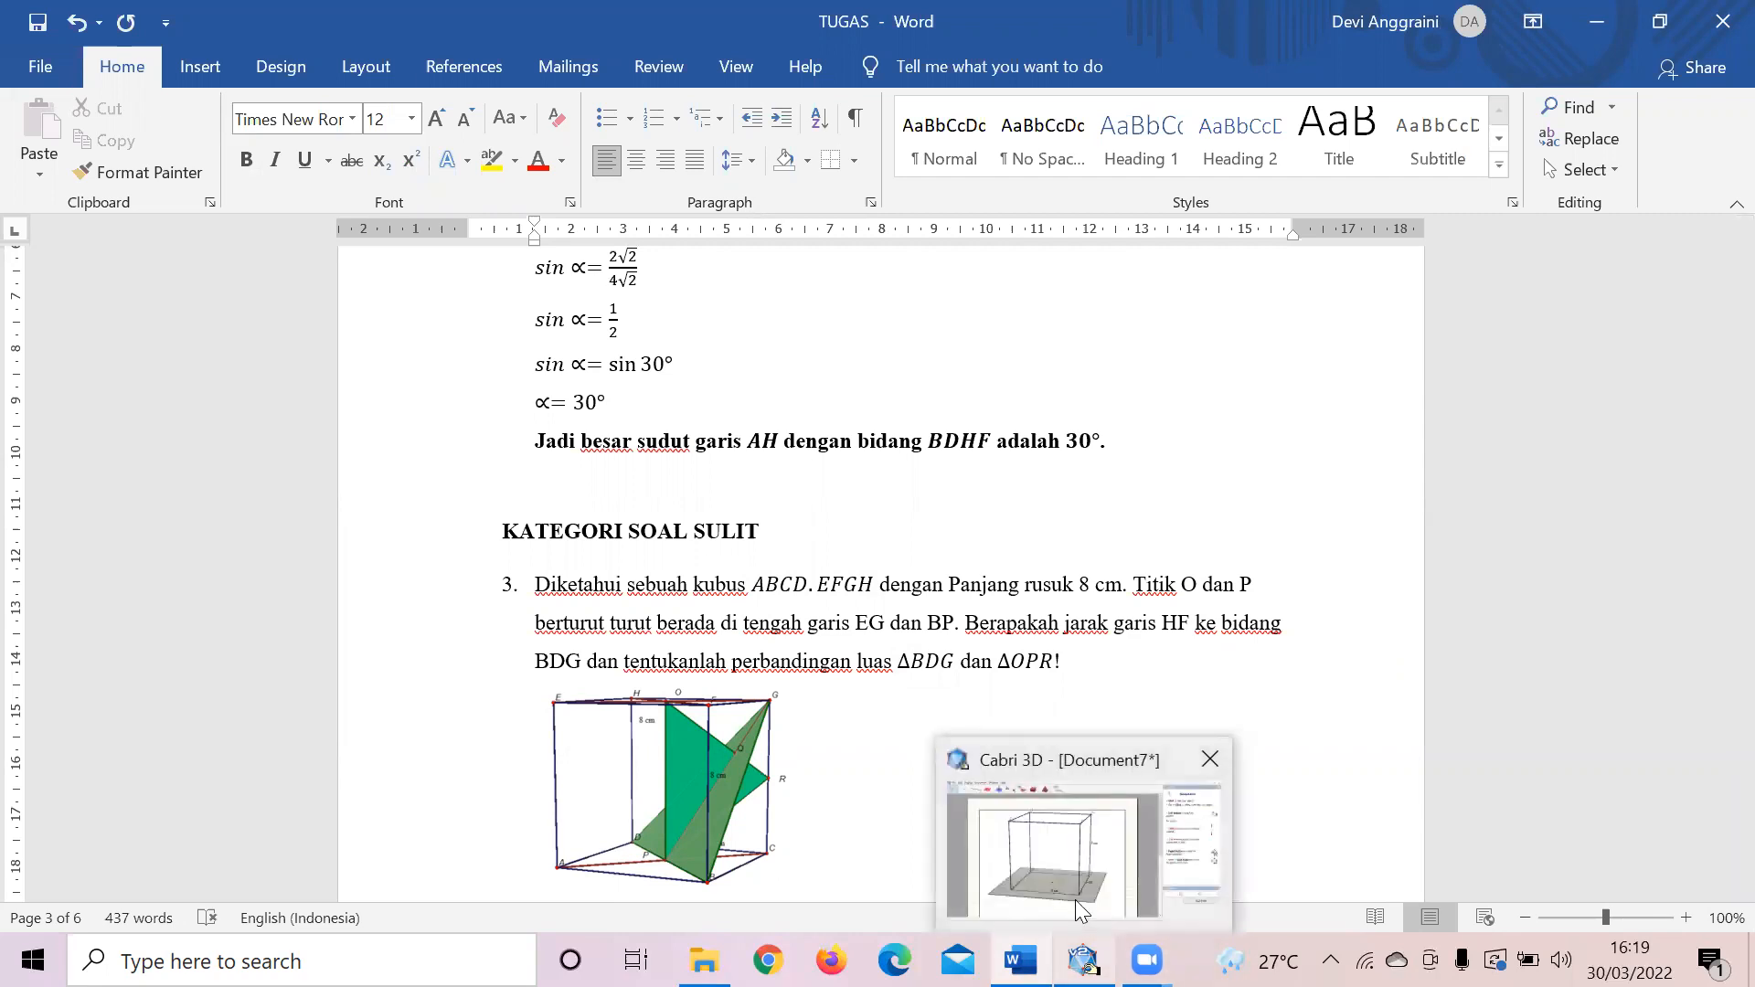
pyautogui.click(1082, 908)
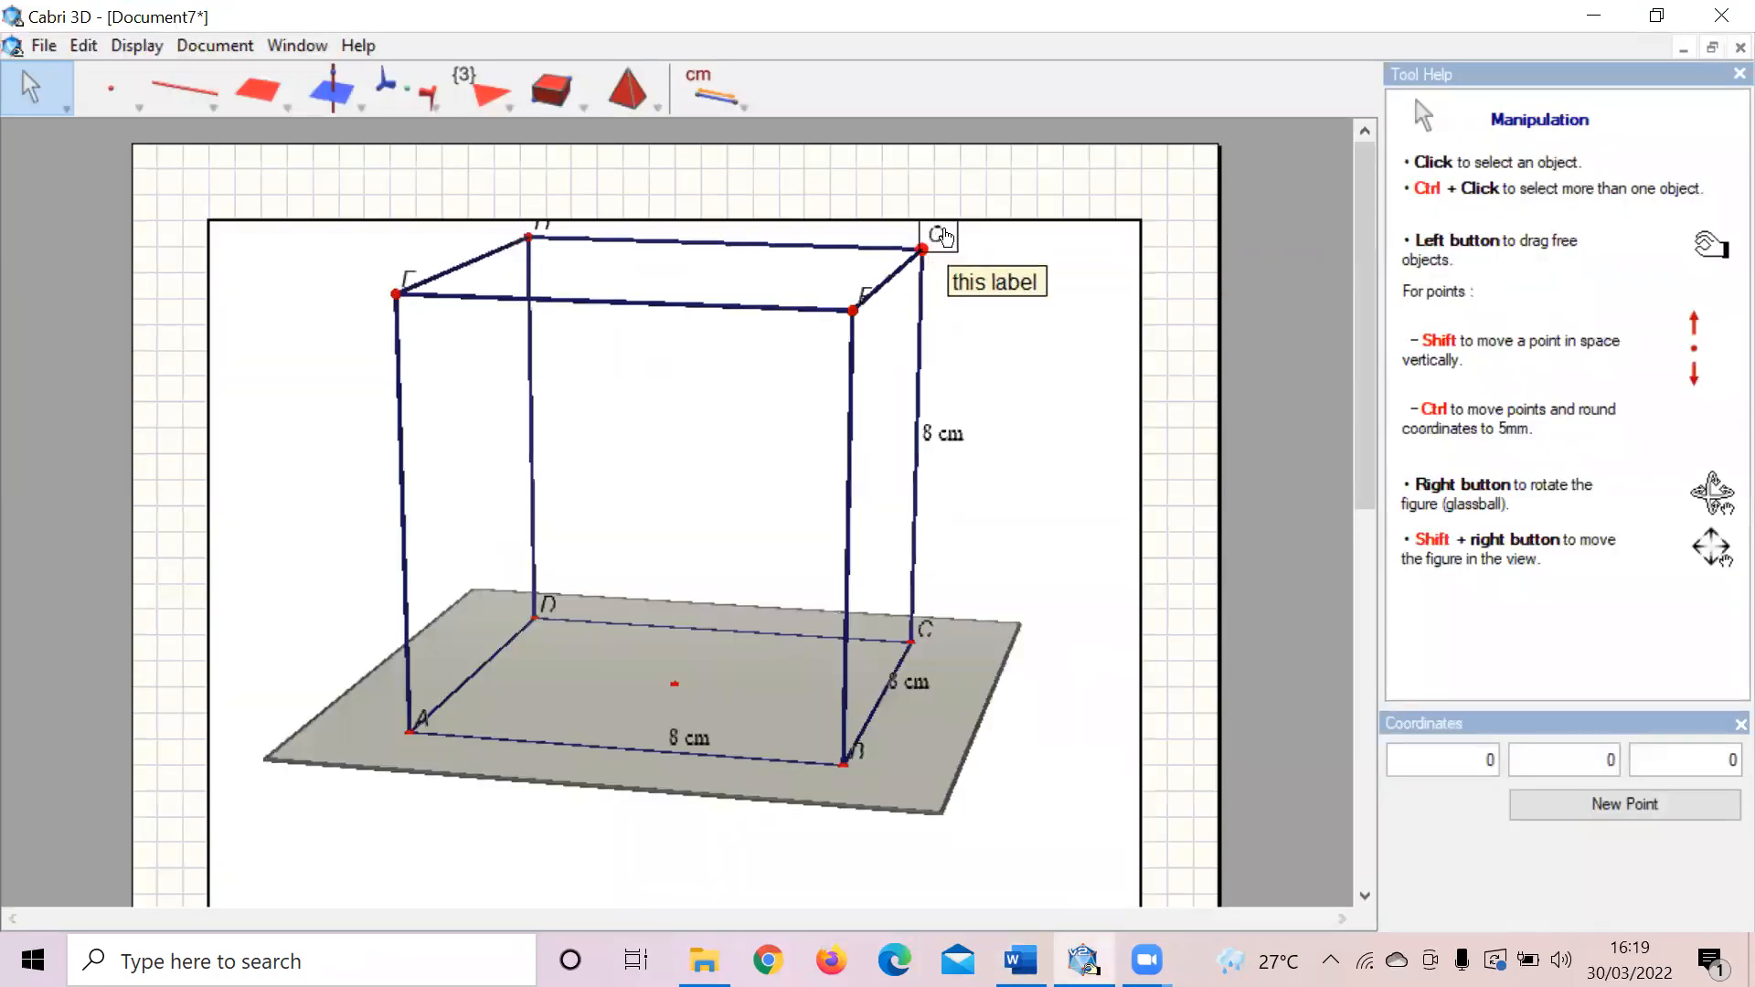
pyautogui.click(209, 95)
pyautogui.click(226, 158)
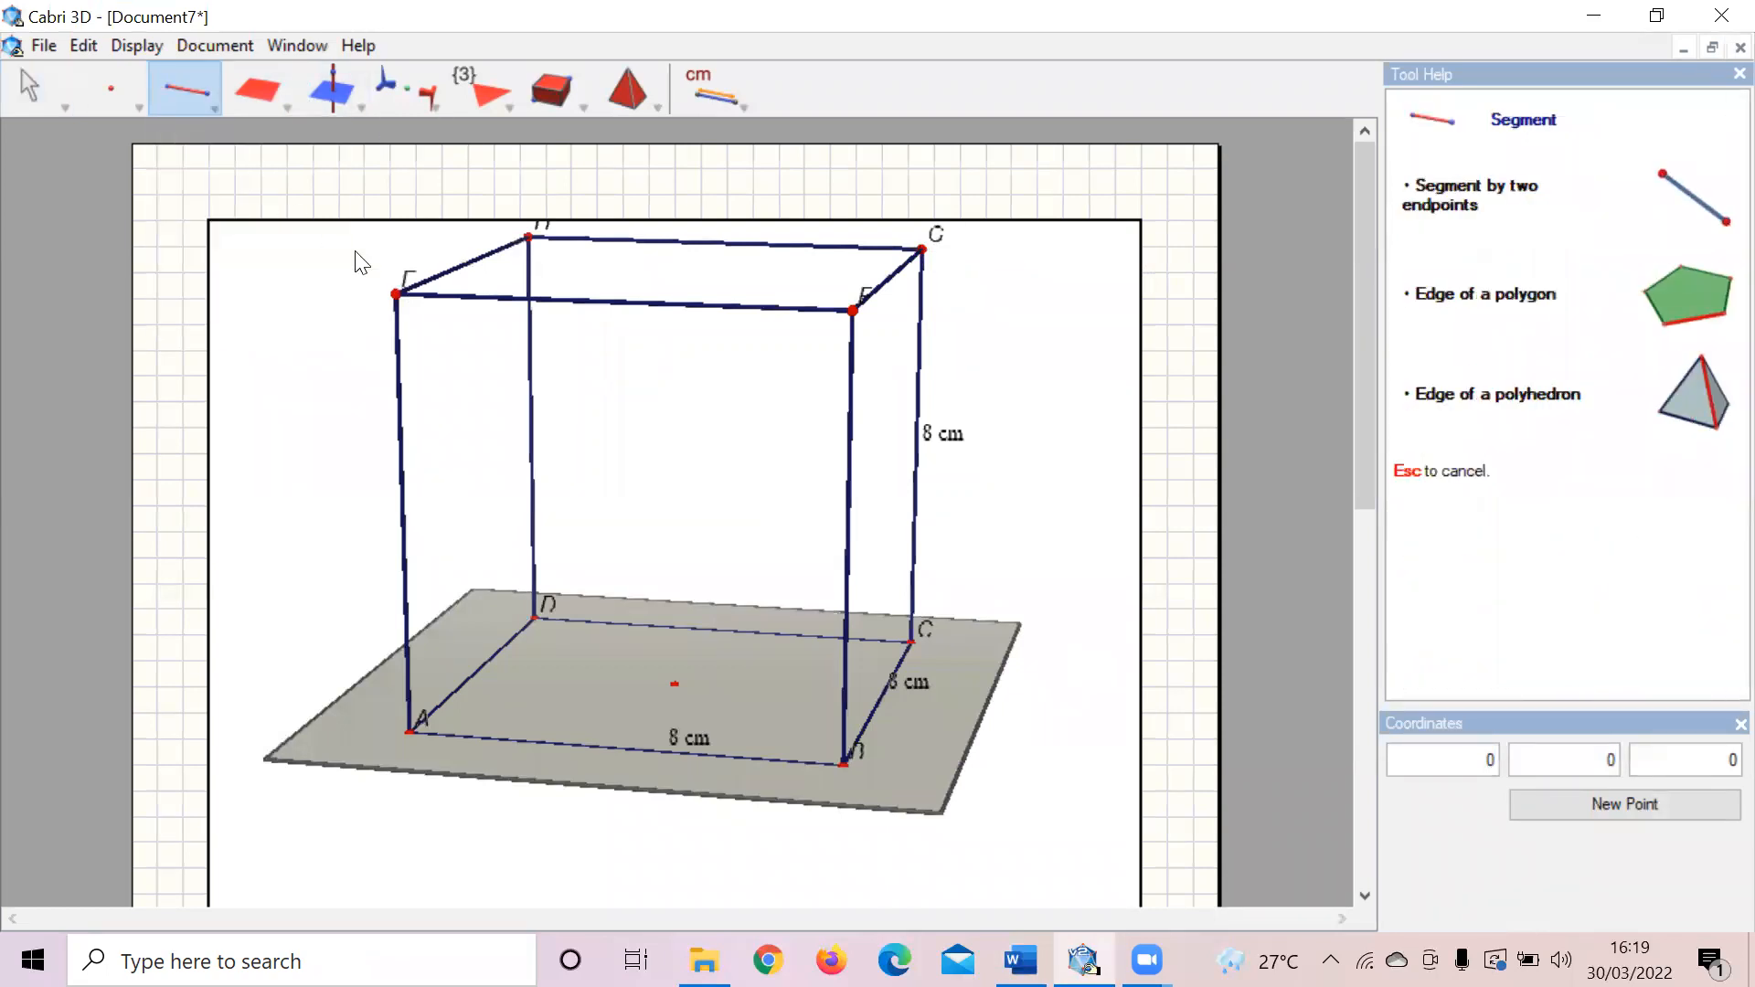
pyautogui.click(398, 293)
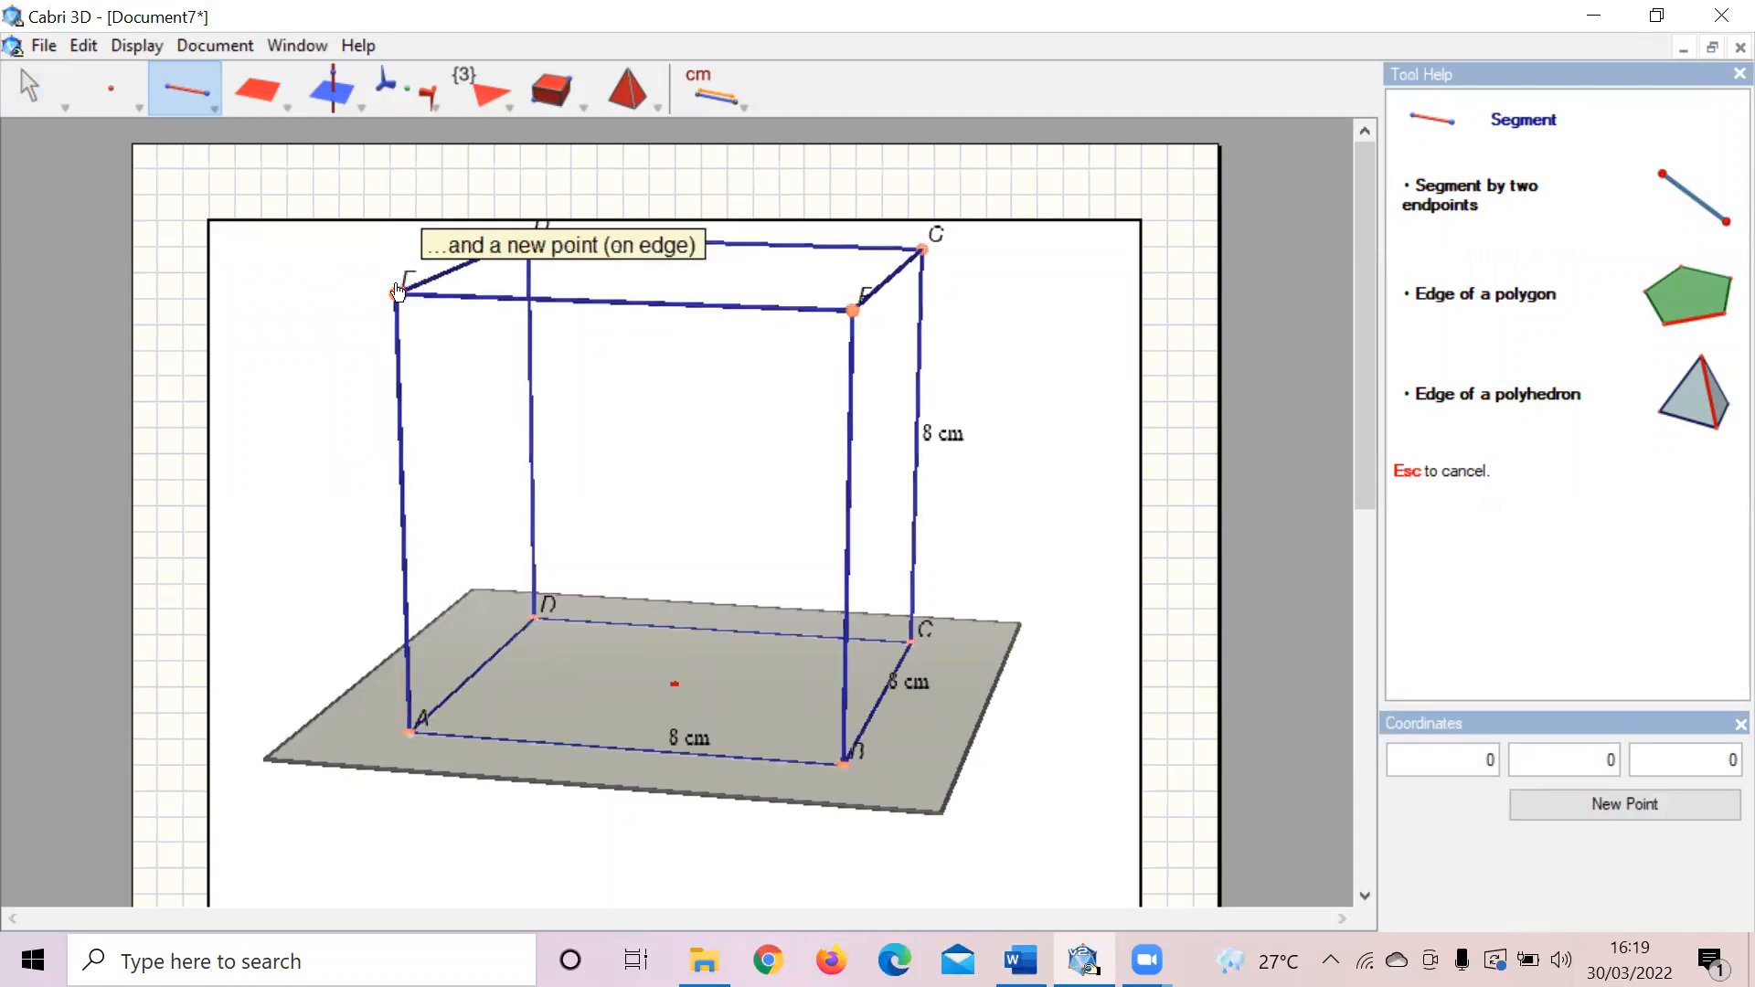
pyautogui.click(922, 250)
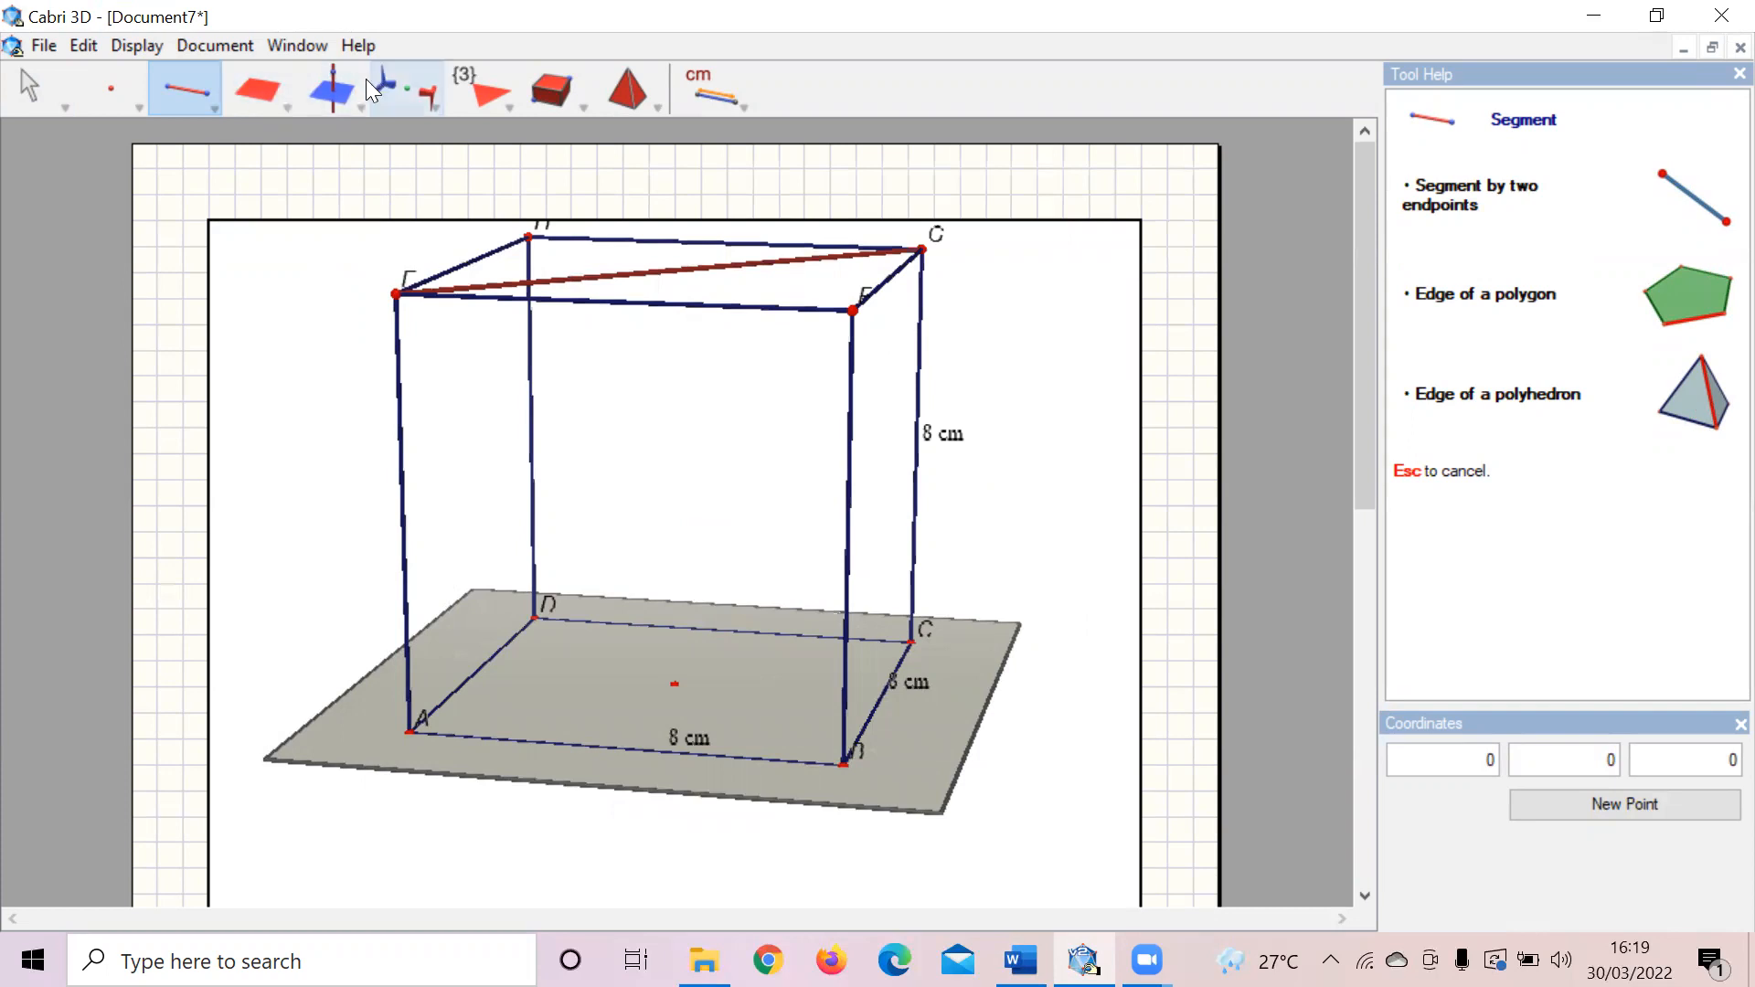
# Step: Construct the midpoint of segment EG from its endpoints and label it O
pyautogui.moveTo(338, 80); pyautogui.dragTo(377, 233)
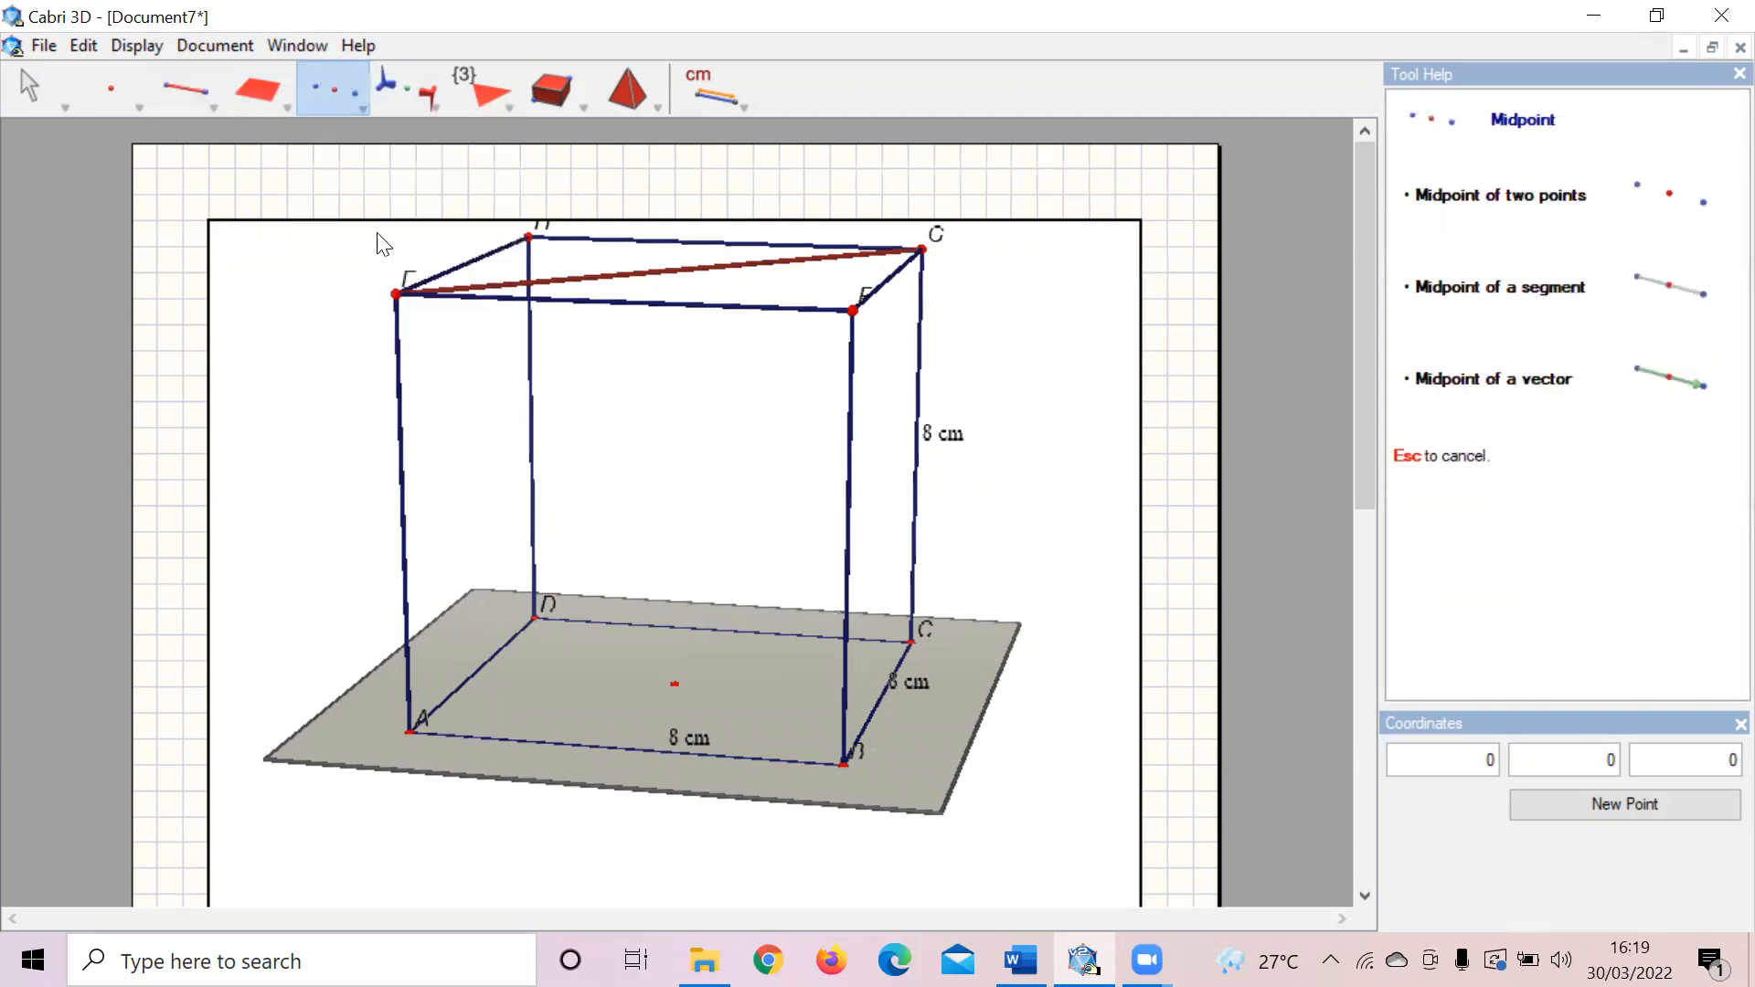
pyautogui.click(395, 291)
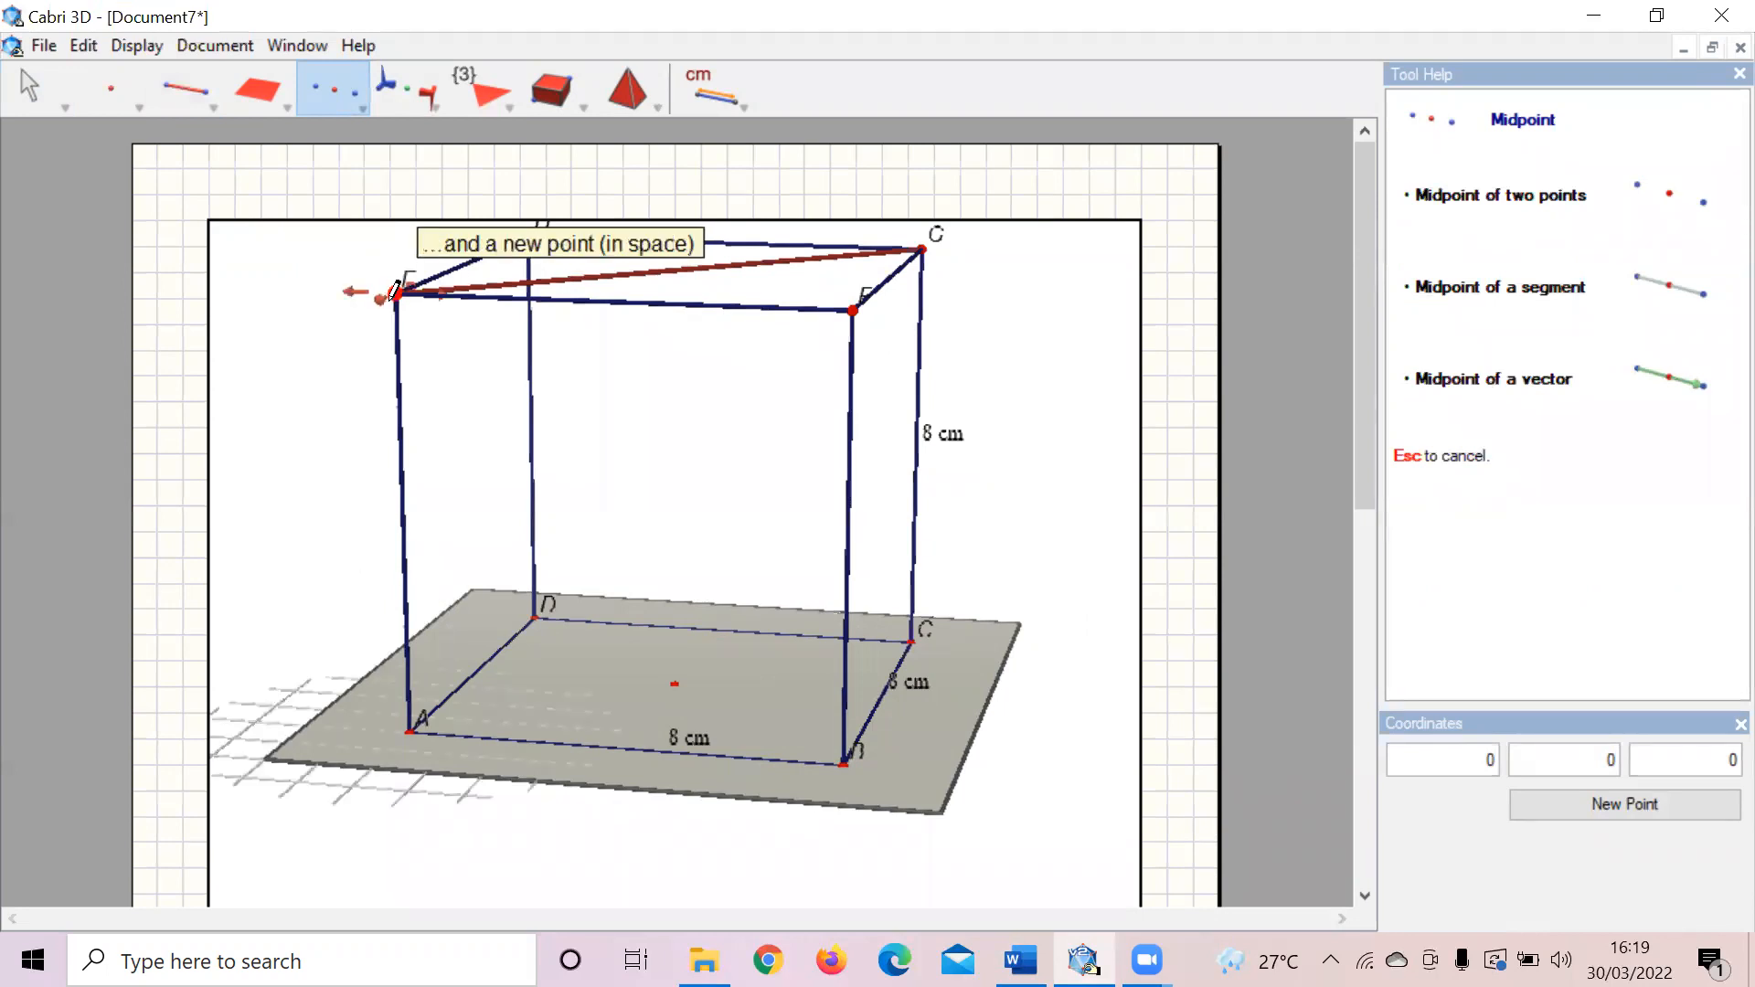
pyautogui.click(921, 248)
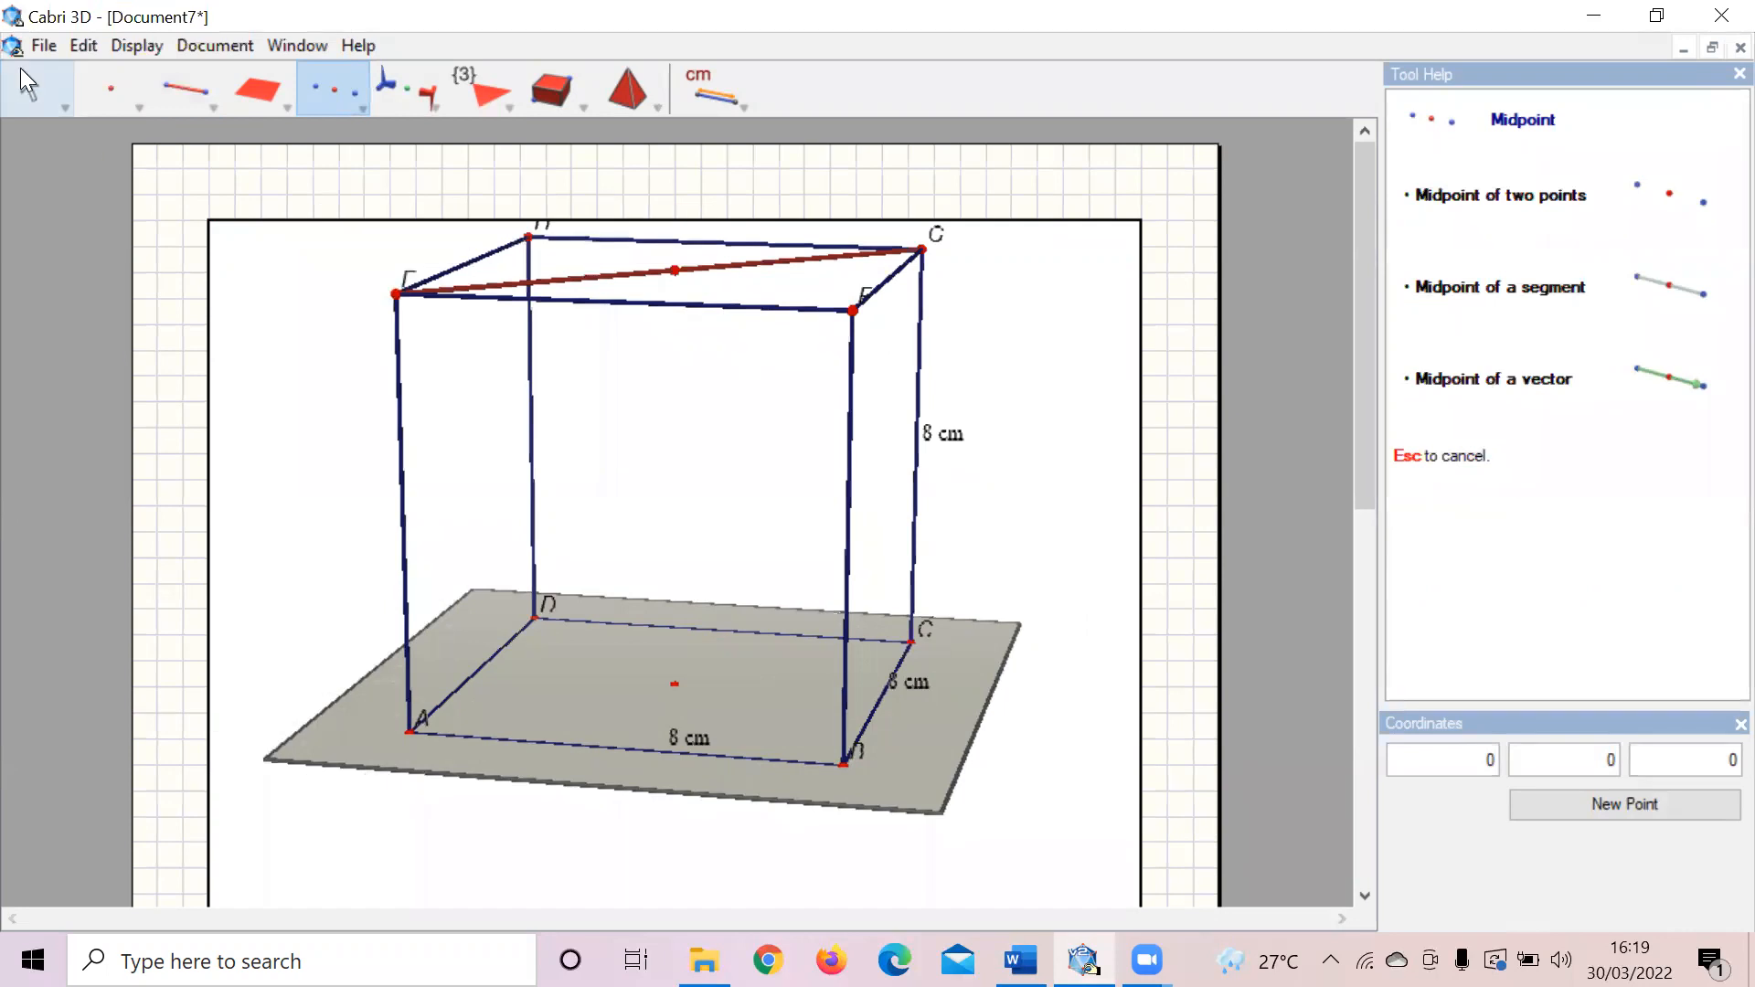
pyautogui.click(28, 84)
pyautogui.click(88, 132)
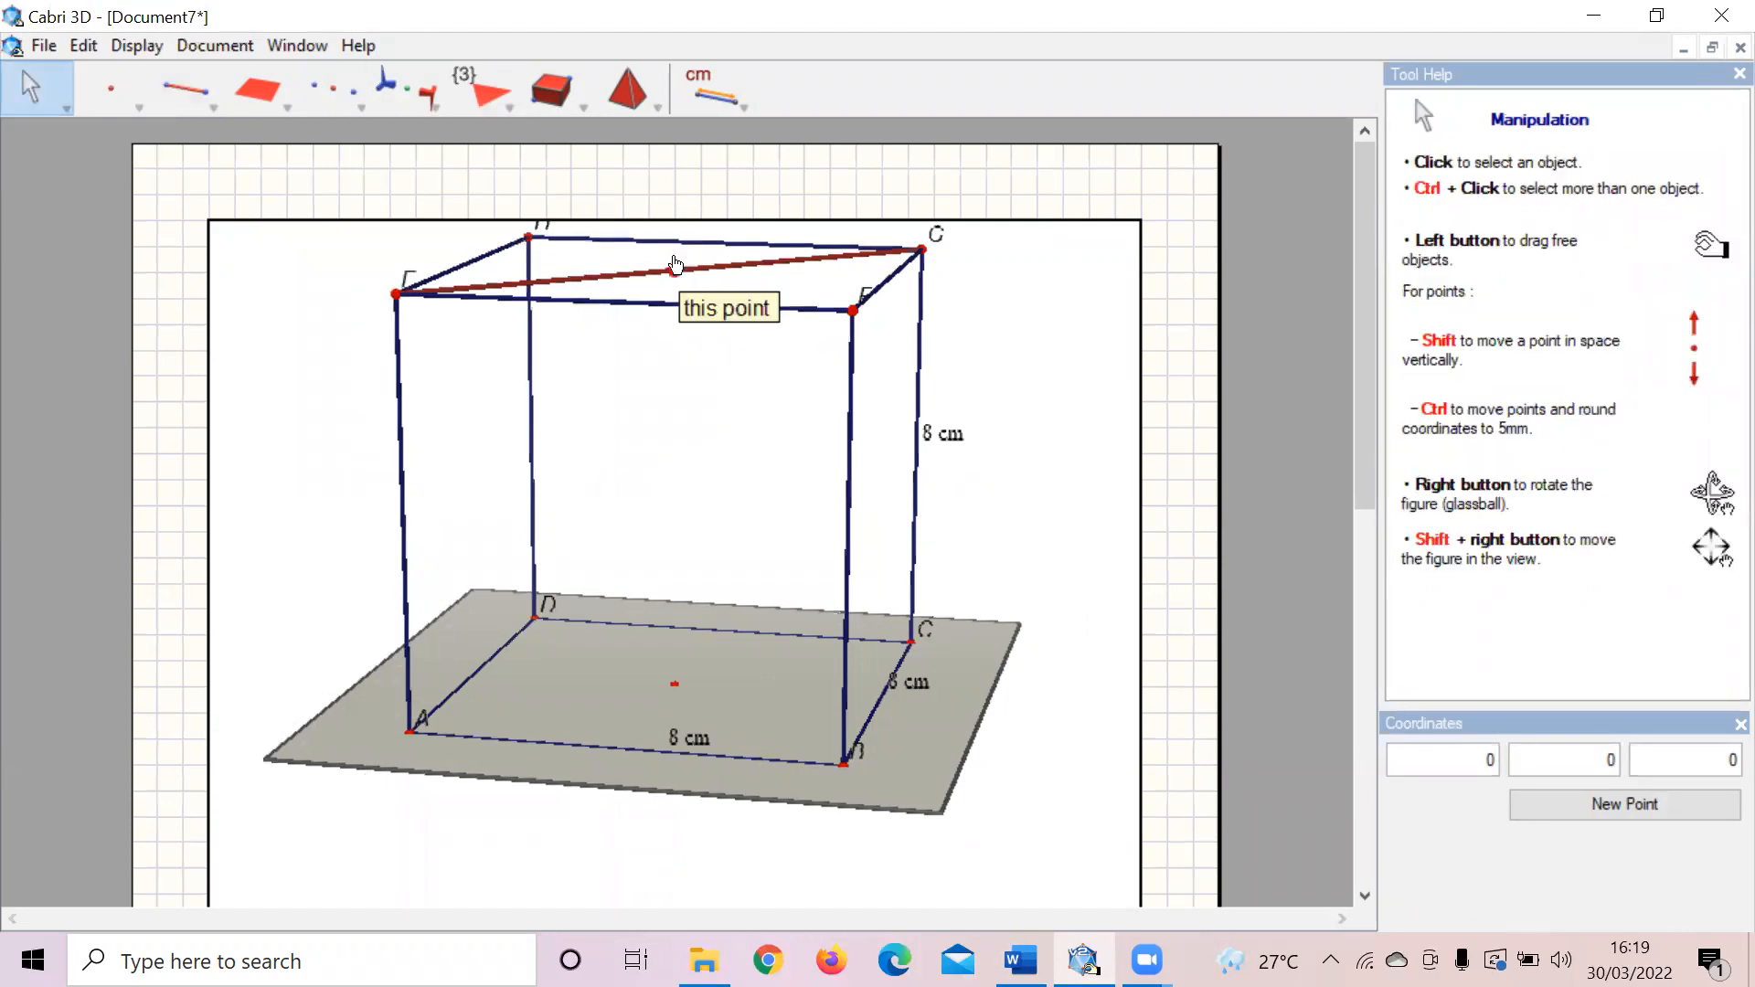
pyautogui.click(676, 266)
pyautogui.write('O')
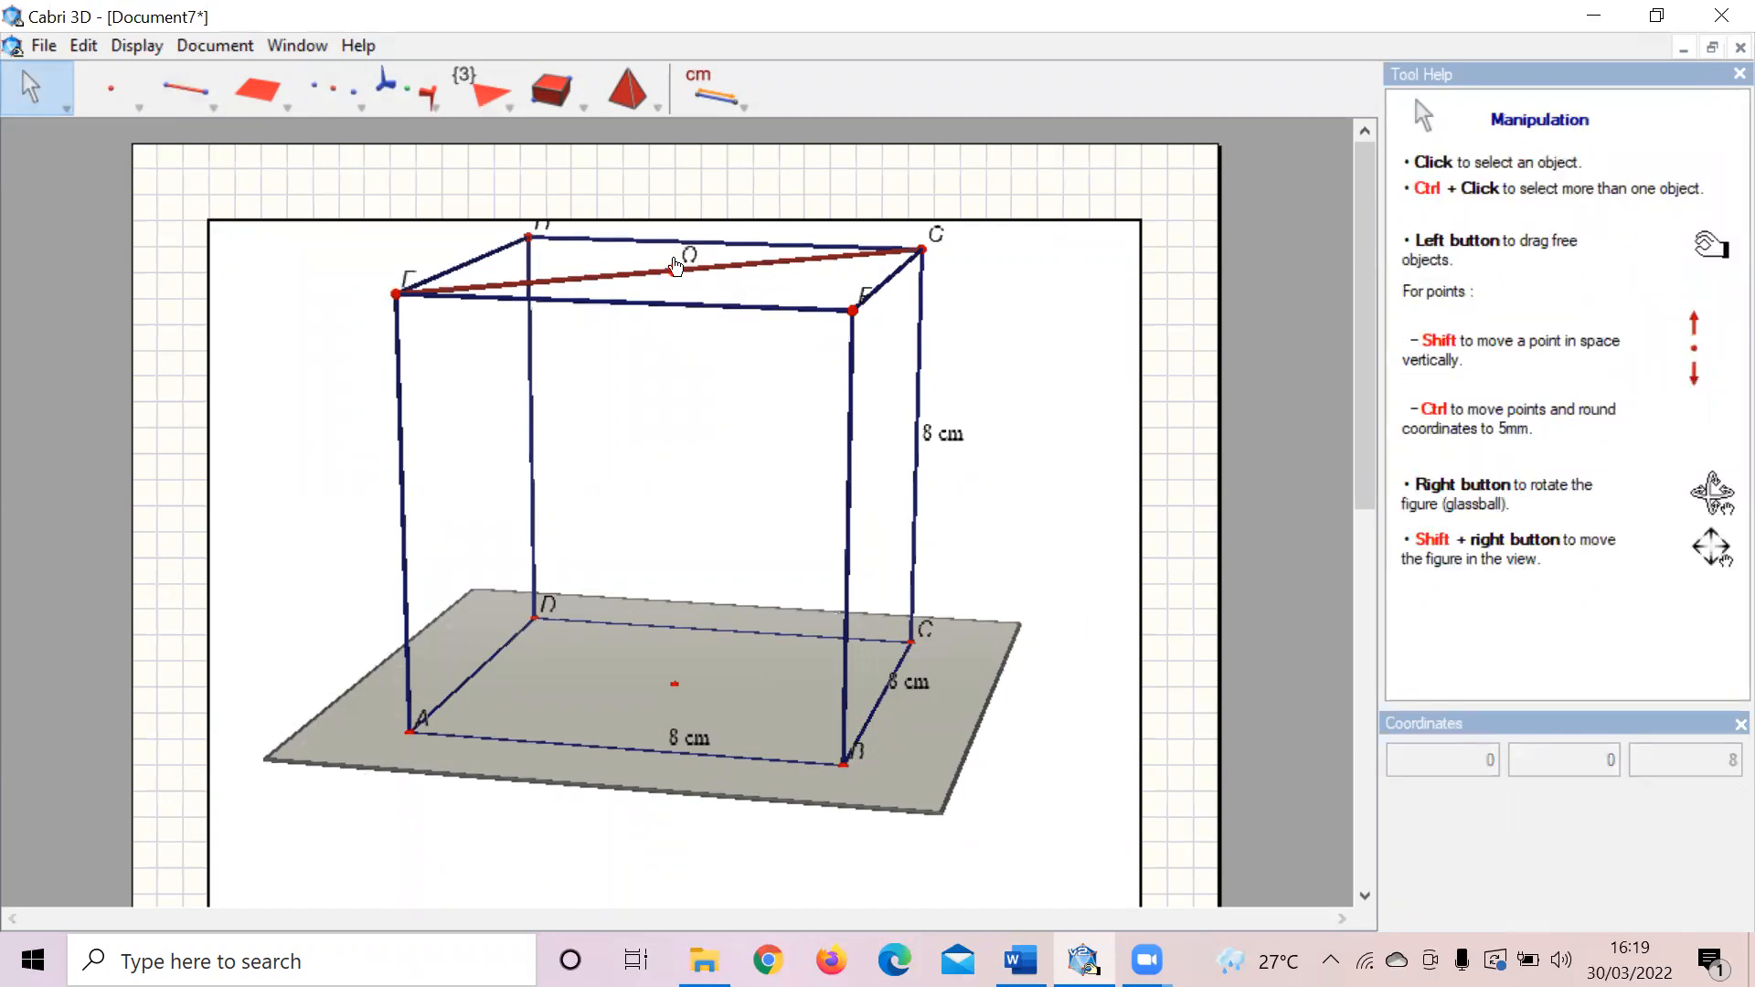
# Step: Switch to the Word document and correct the segment name BP to BD in the question 3 text
pyautogui.click(1021, 960)
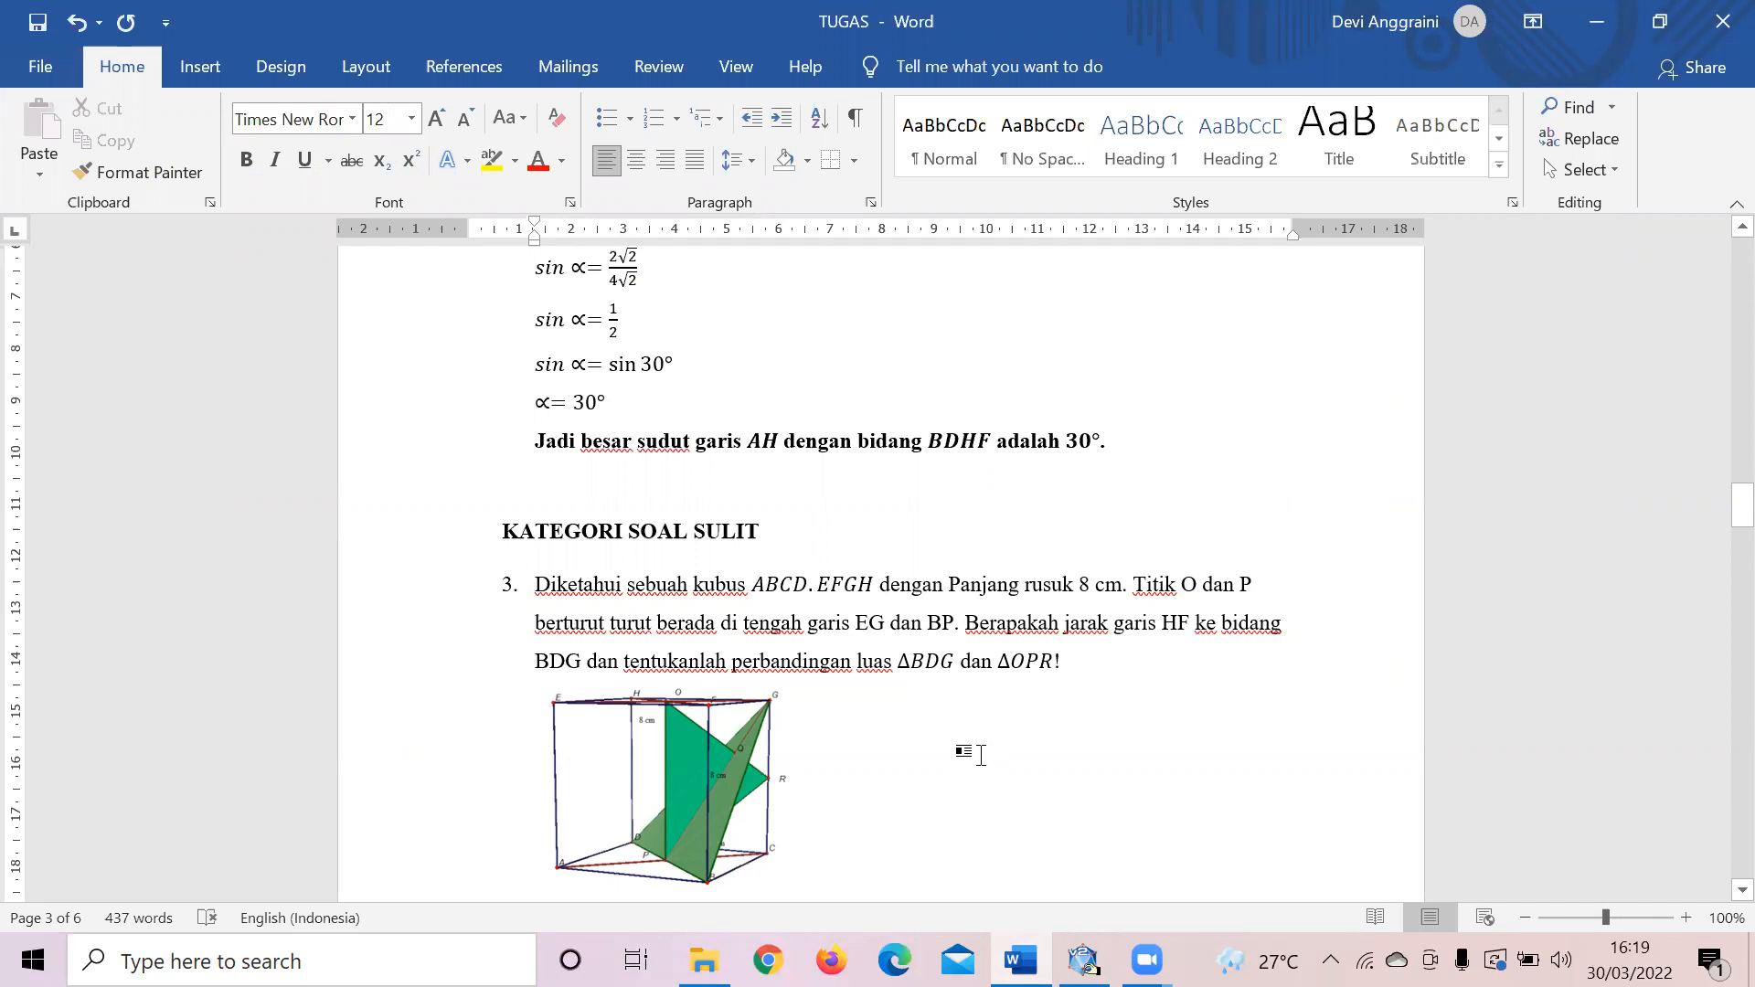
pyautogui.click(957, 614)
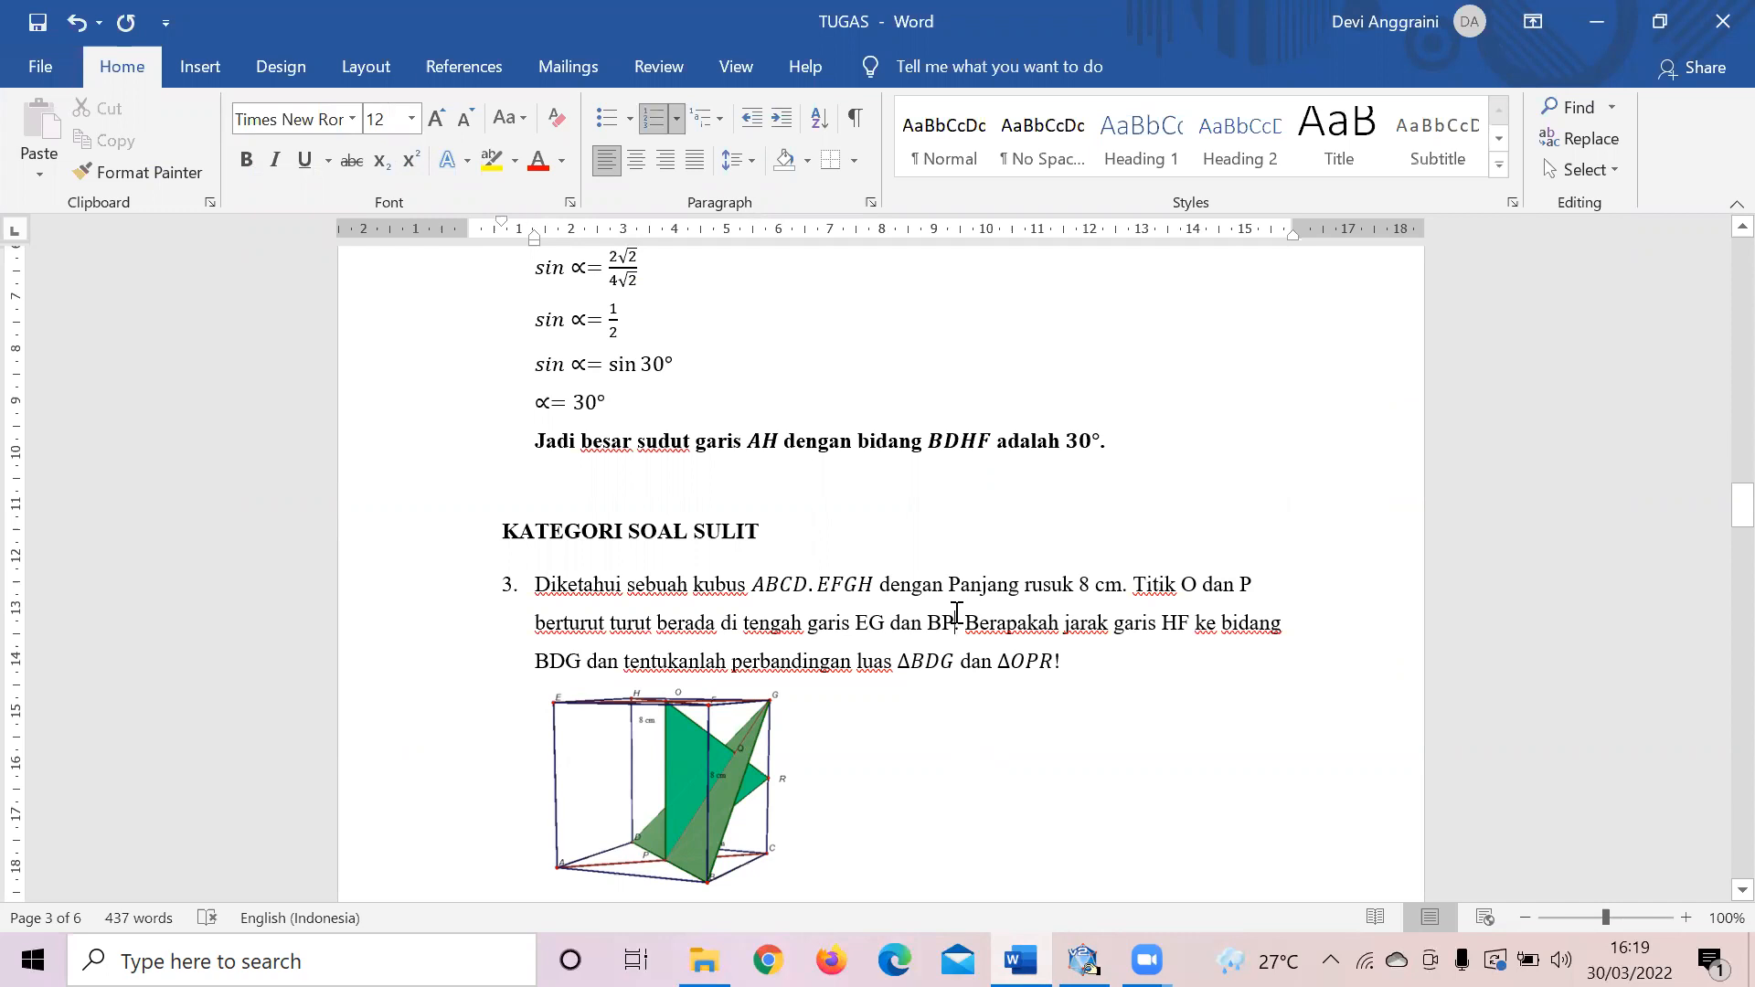
pyautogui.press('BackSpace')
pyautogui.write('D')
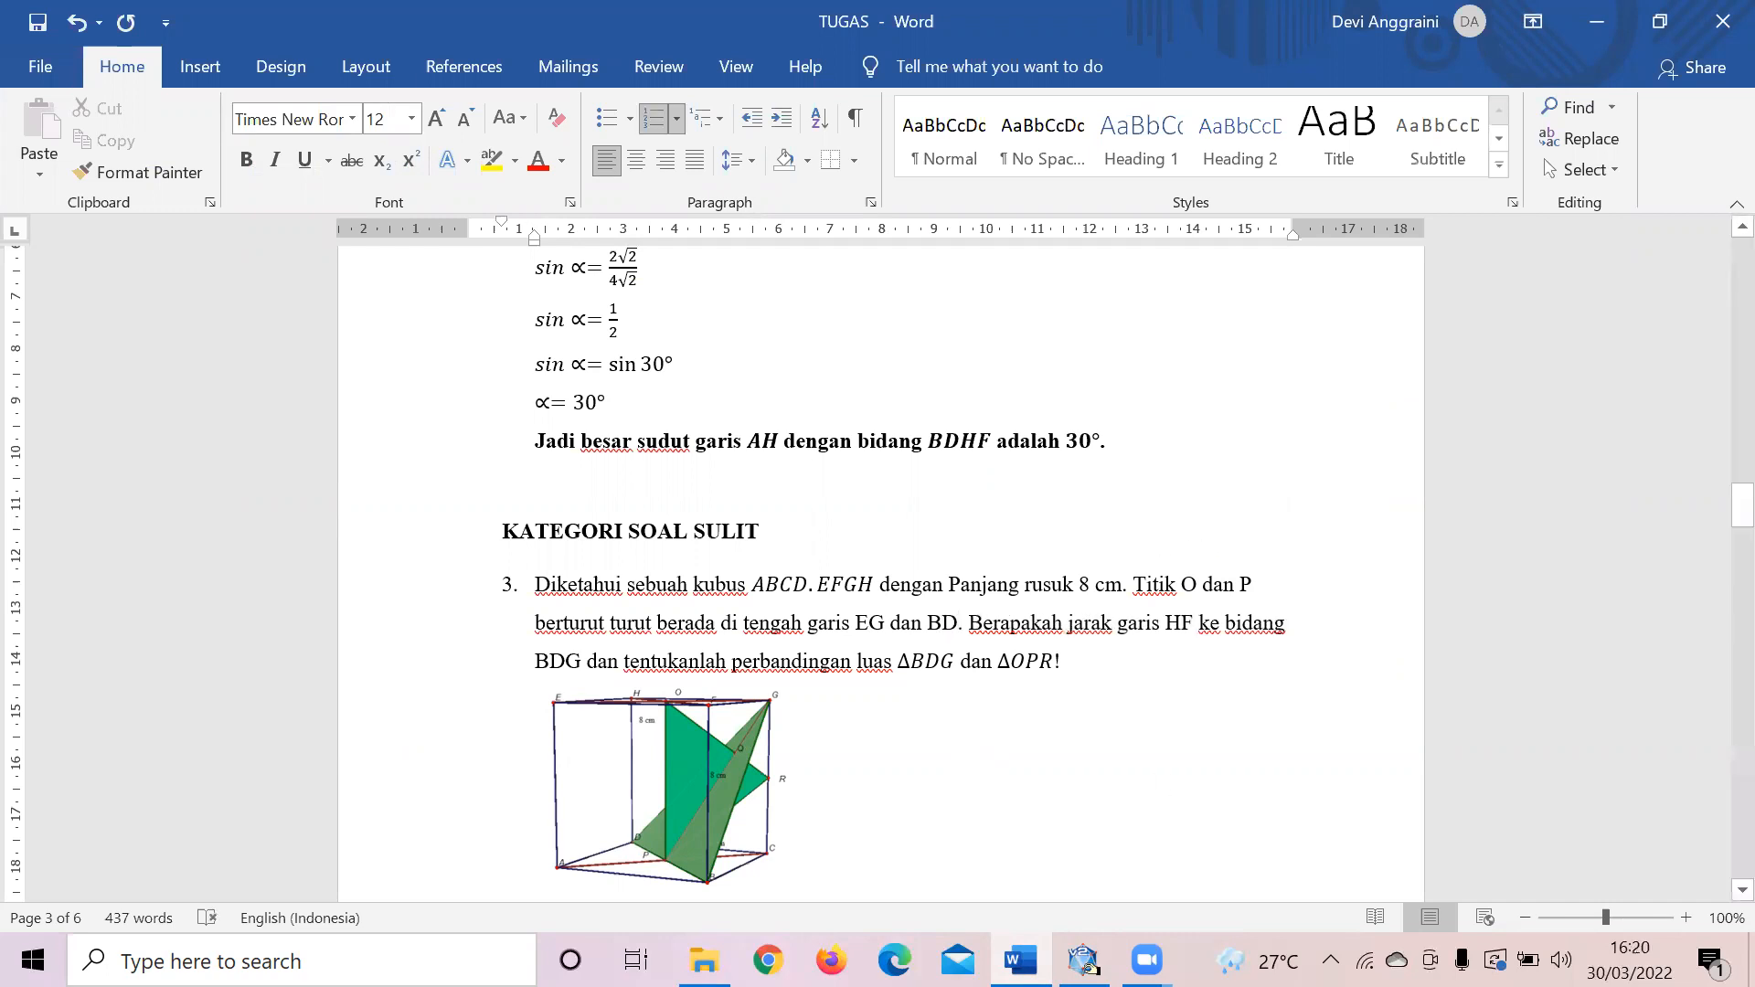
# Step: Switch back to Cabri 3D and draw segment BD across the cube's base
pyautogui.click(1083, 960)
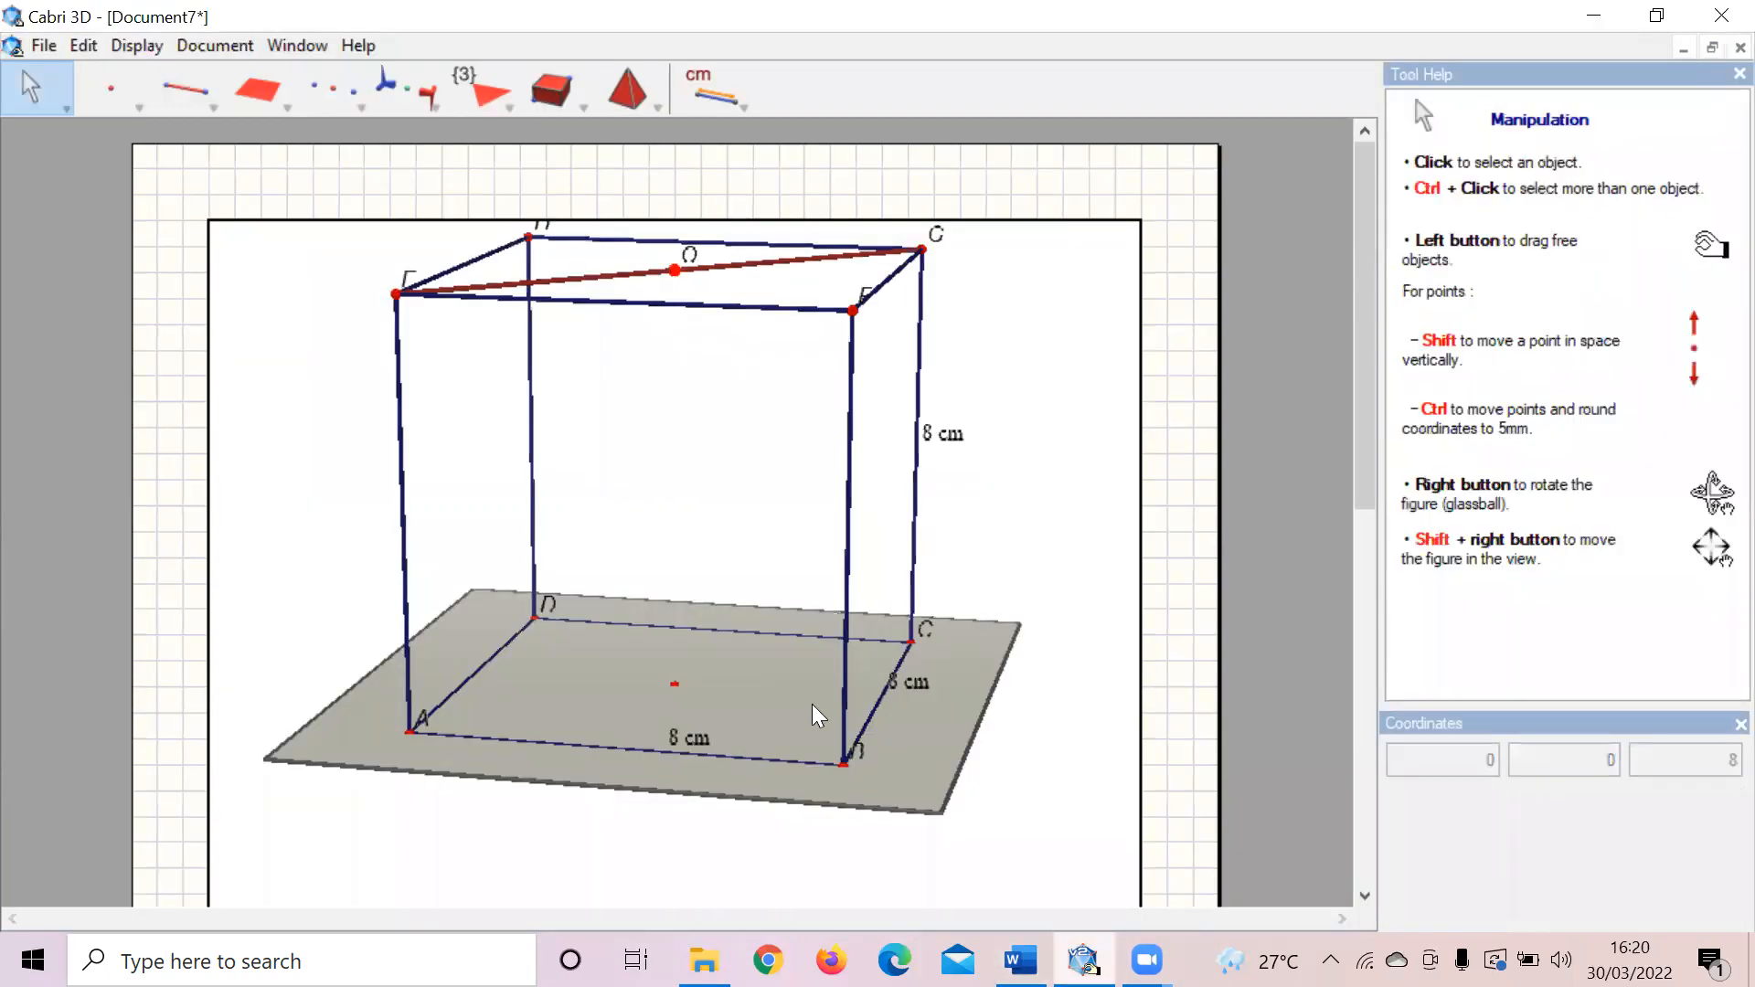
pyautogui.click(184, 112)
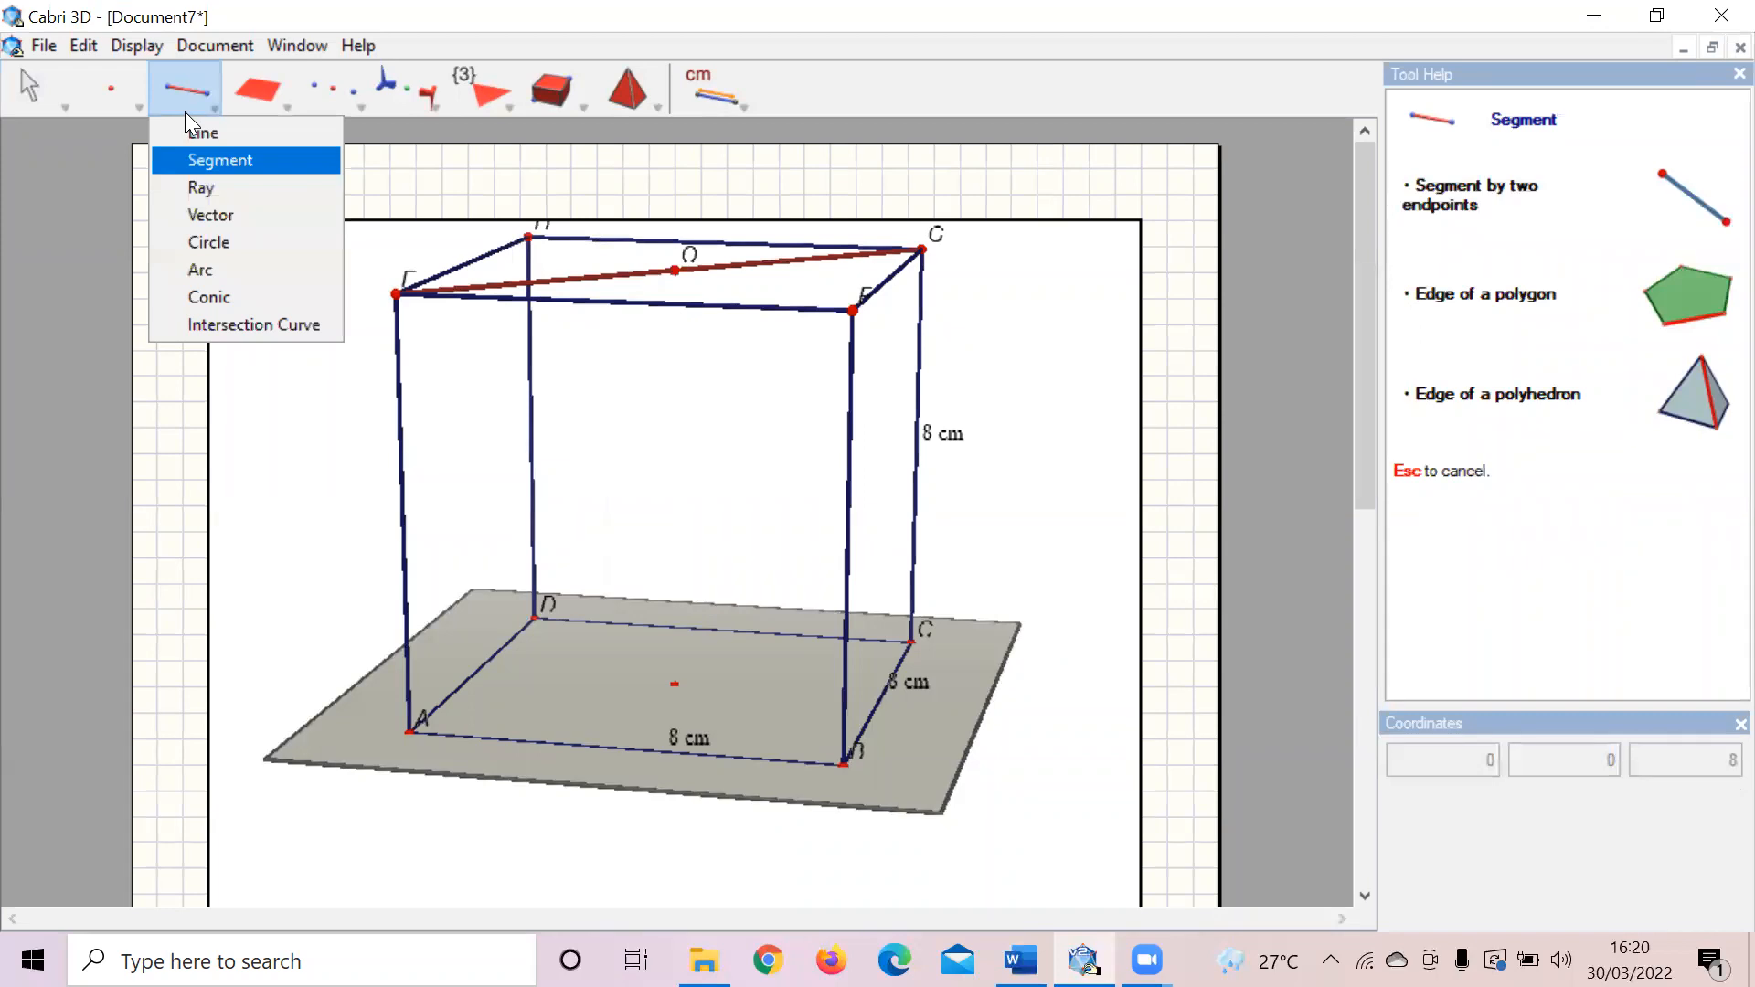
pyautogui.click(207, 166)
pyautogui.click(842, 763)
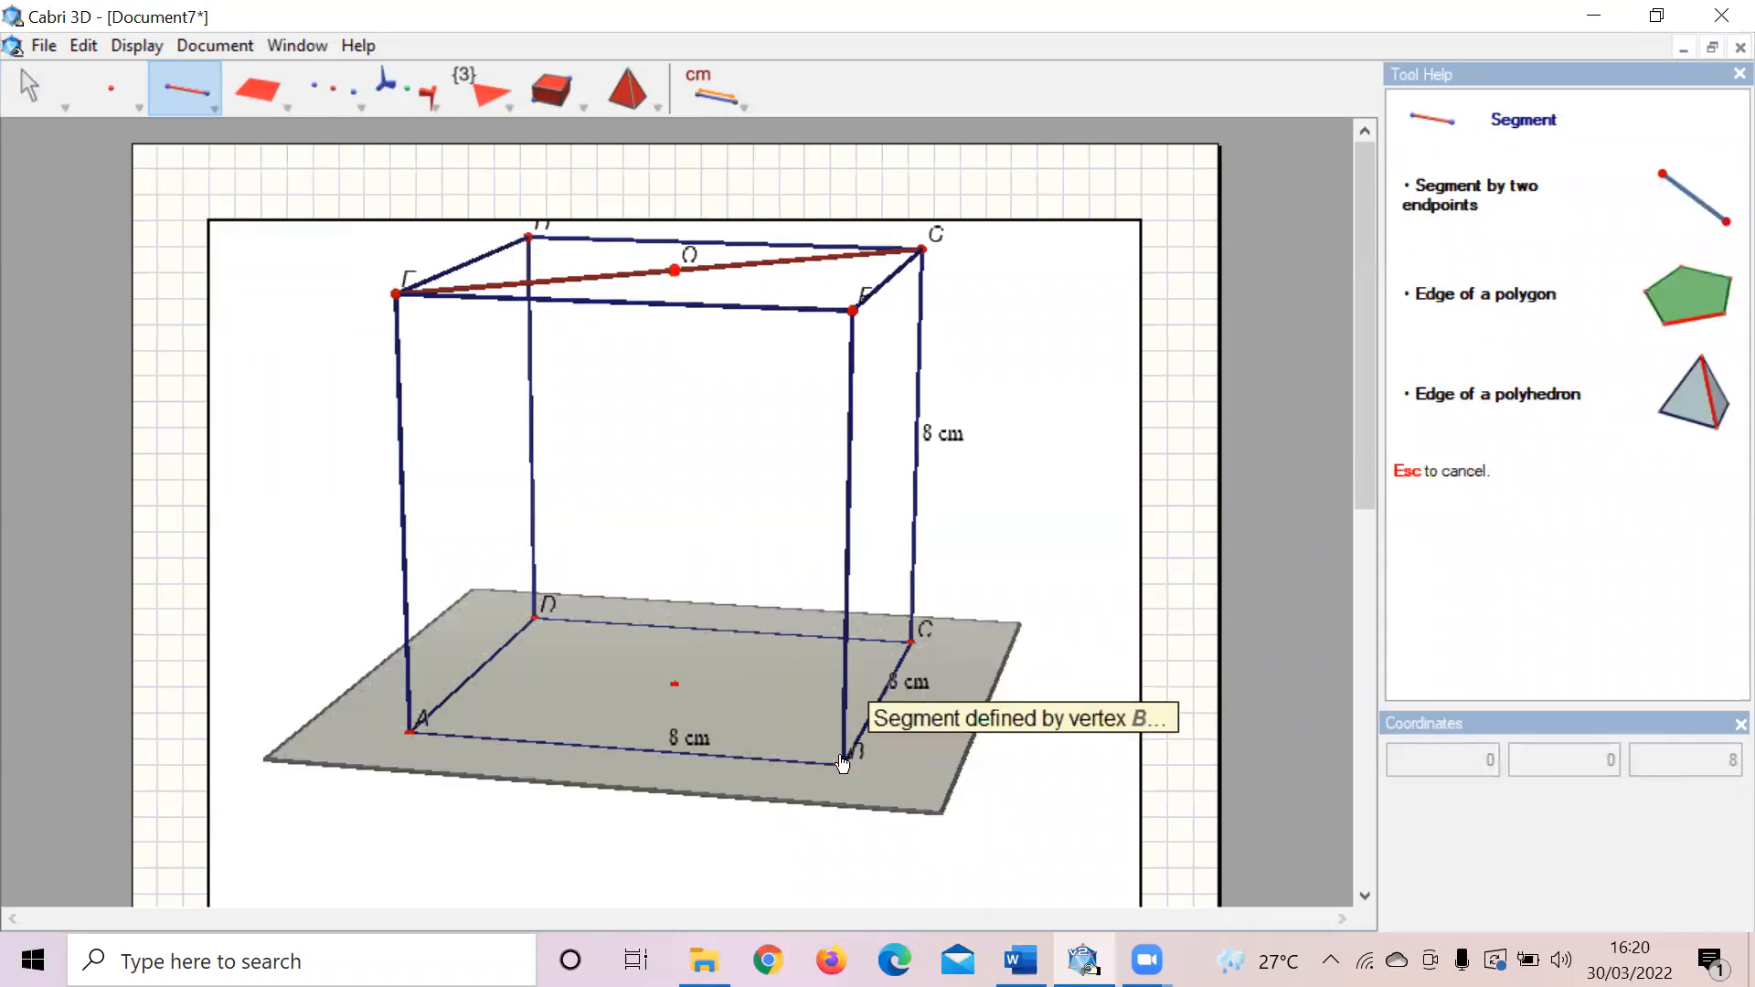
pyautogui.click(536, 616)
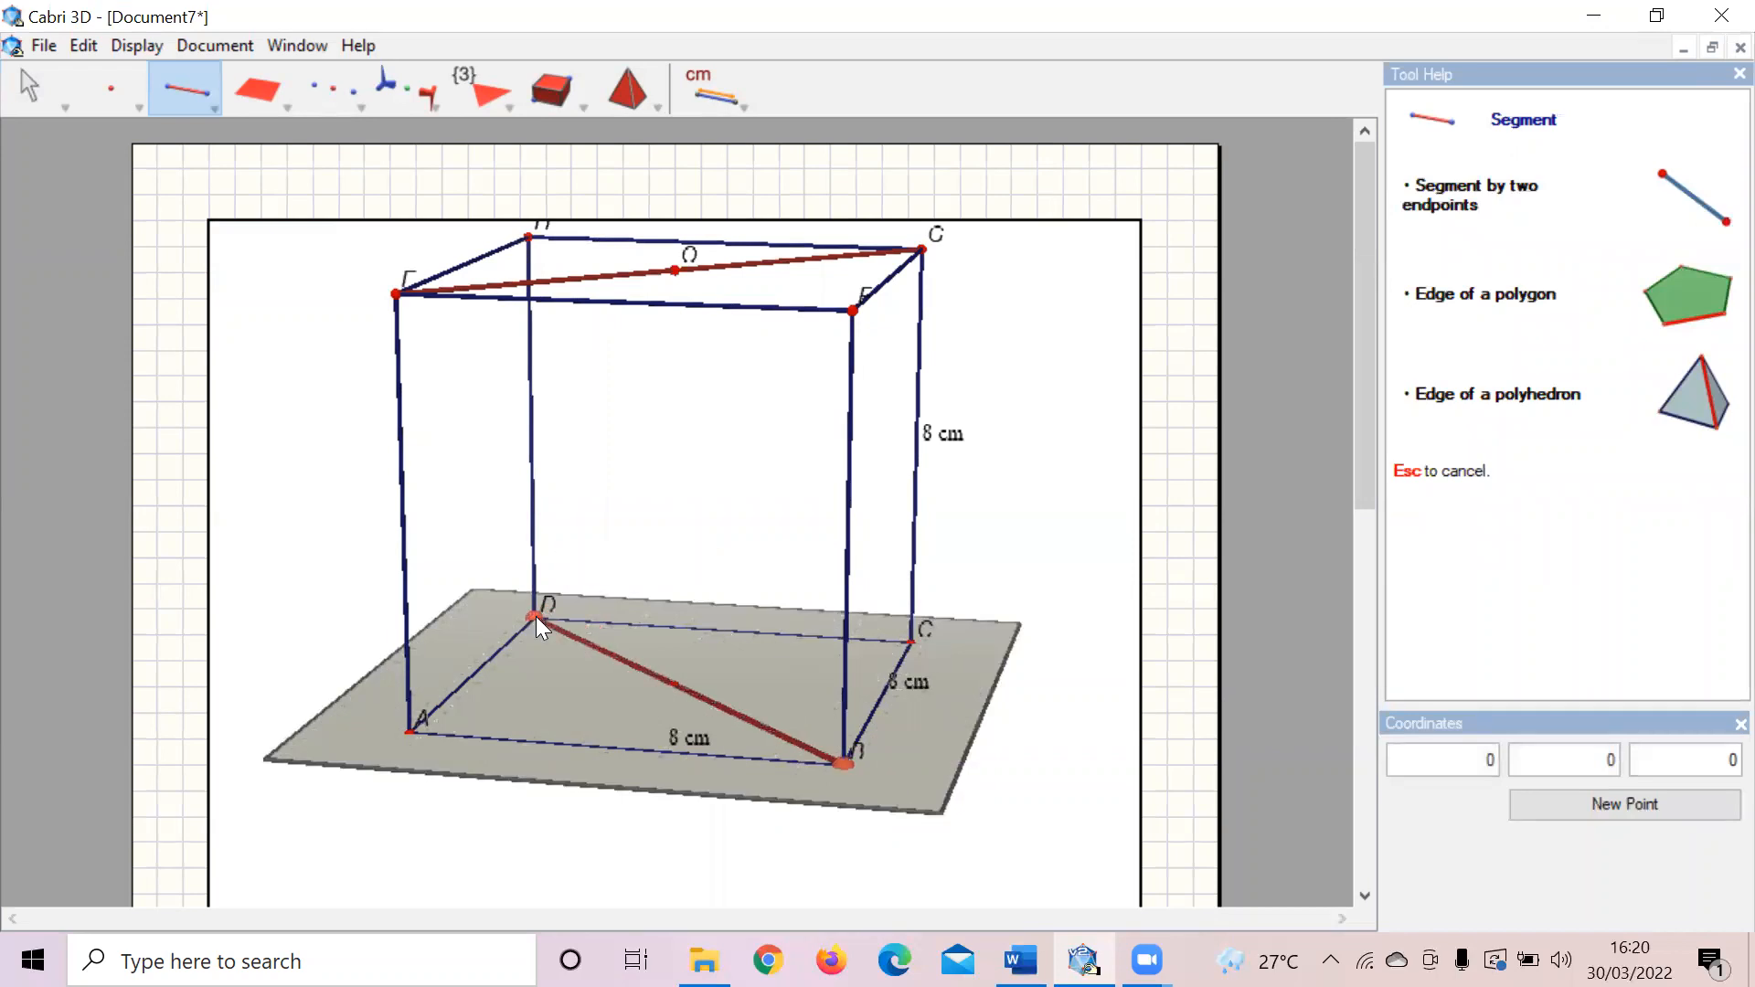
# Step: Construct the midpoint of segment BD from its endpoints and label it P
pyautogui.click(269, 92)
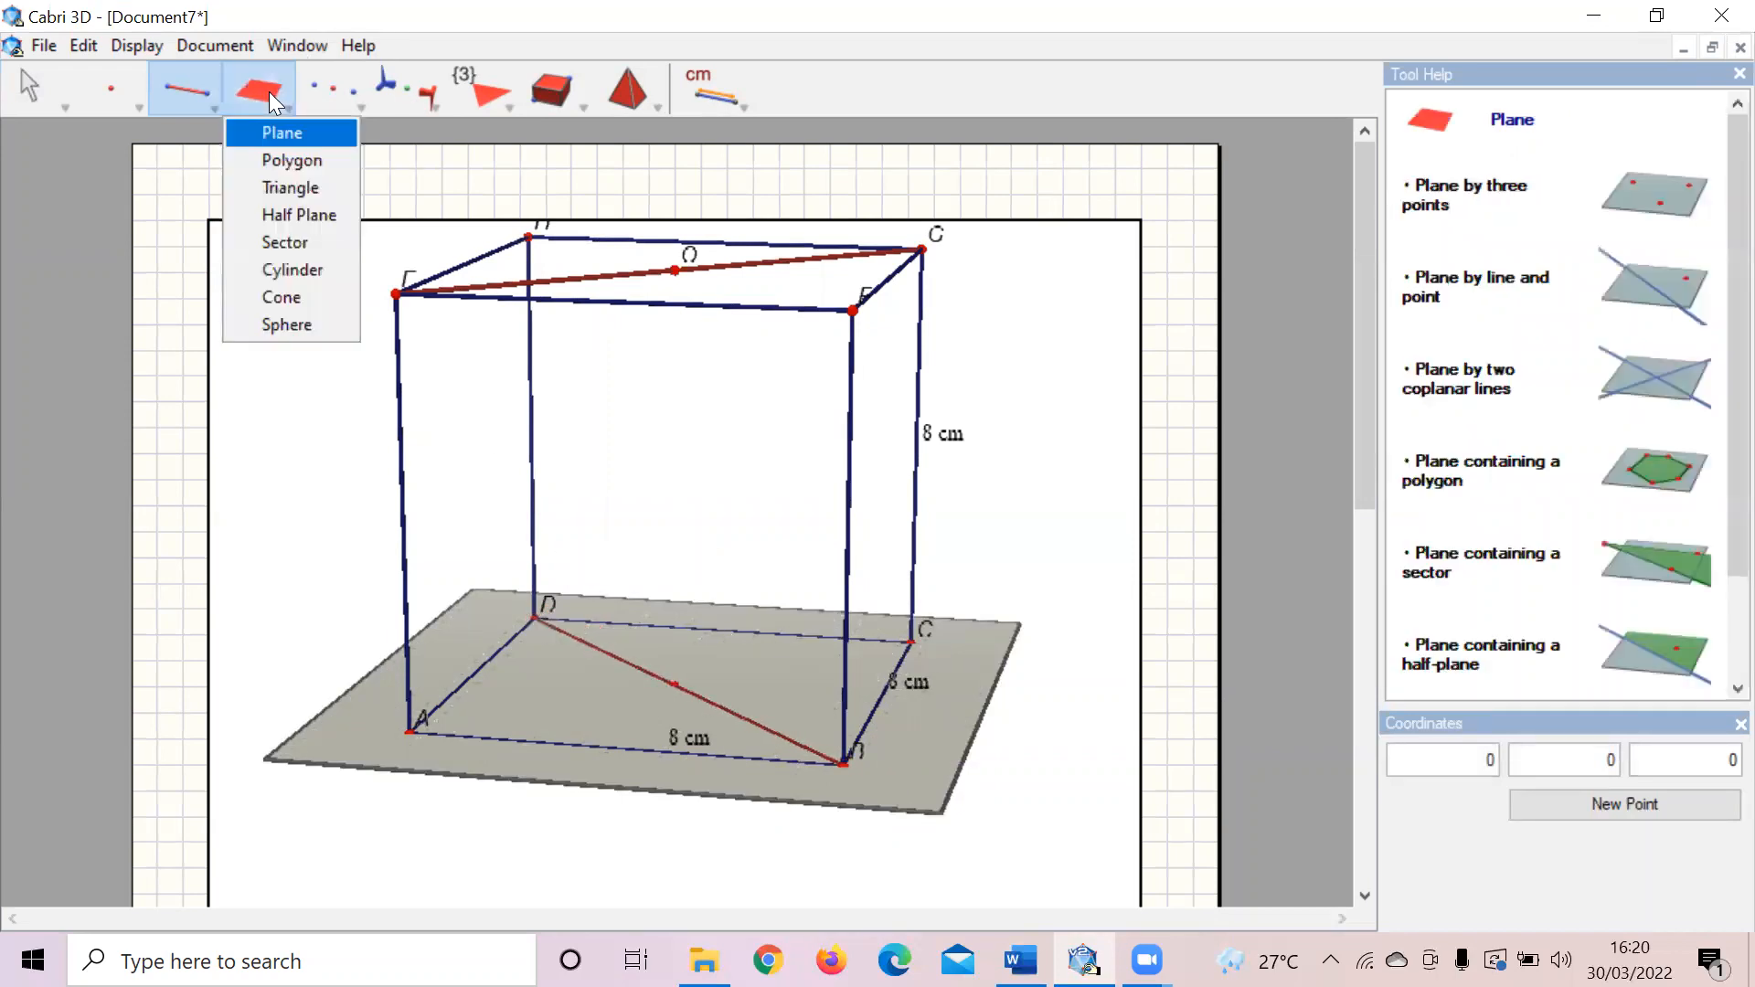
pyautogui.click(335, 92)
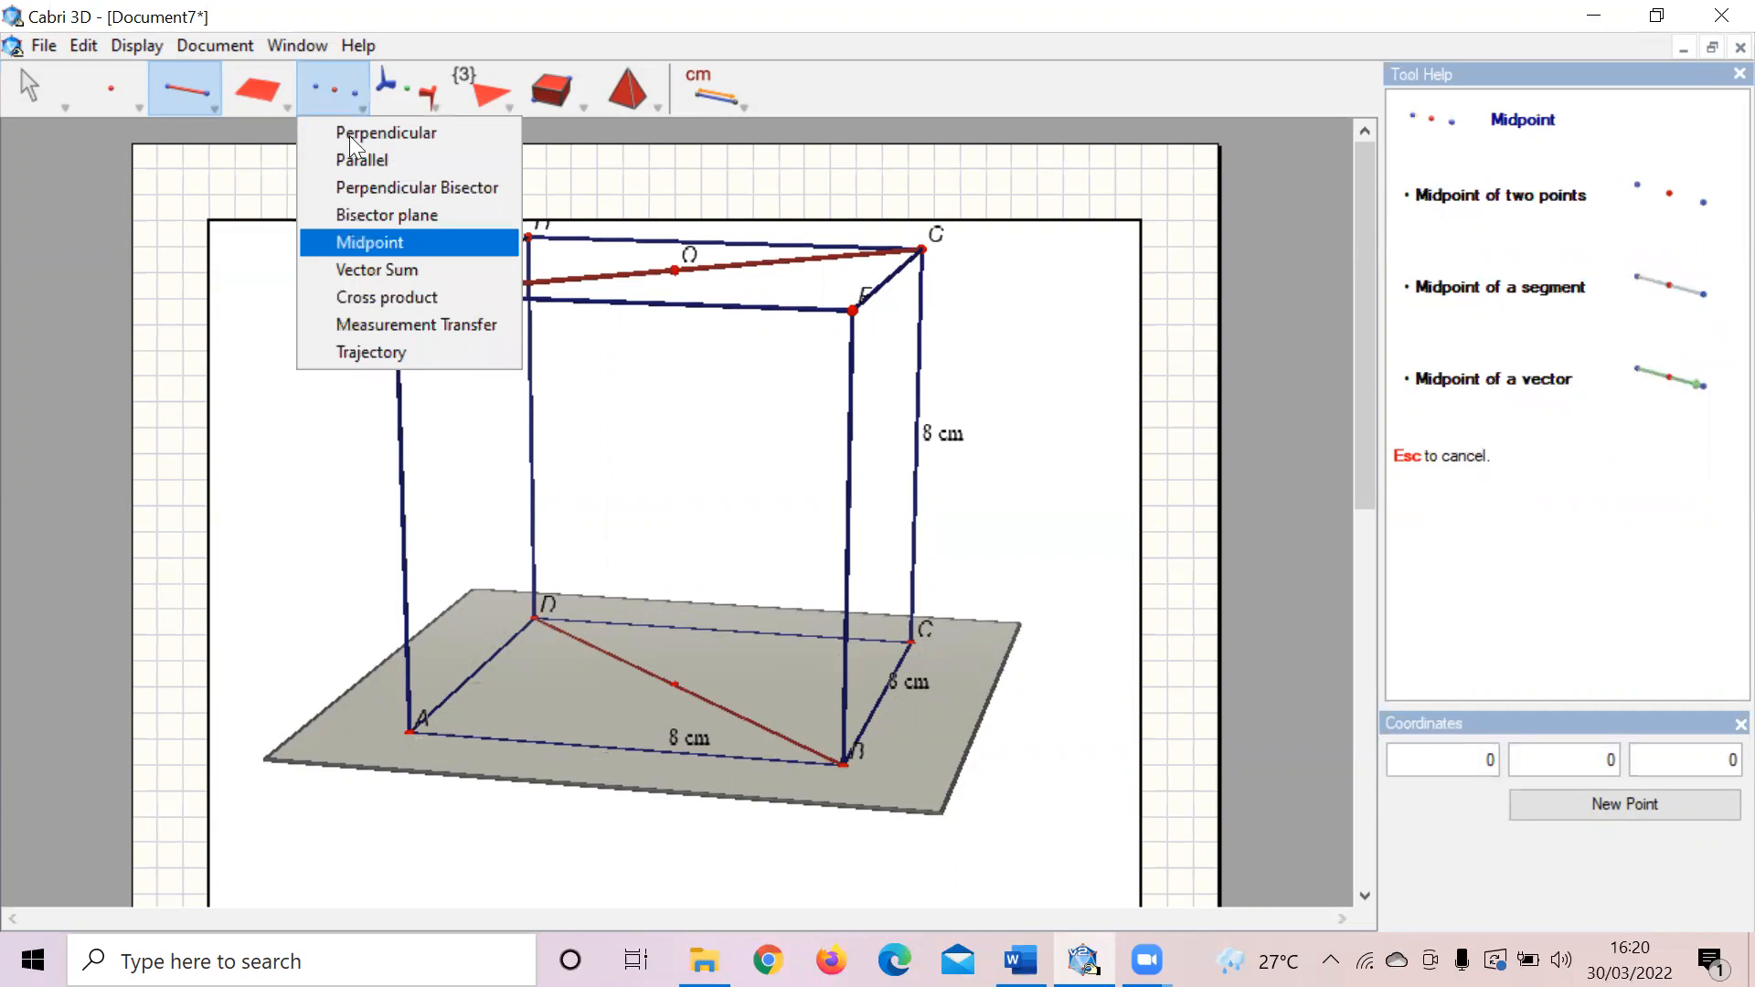
pyautogui.click(379, 240)
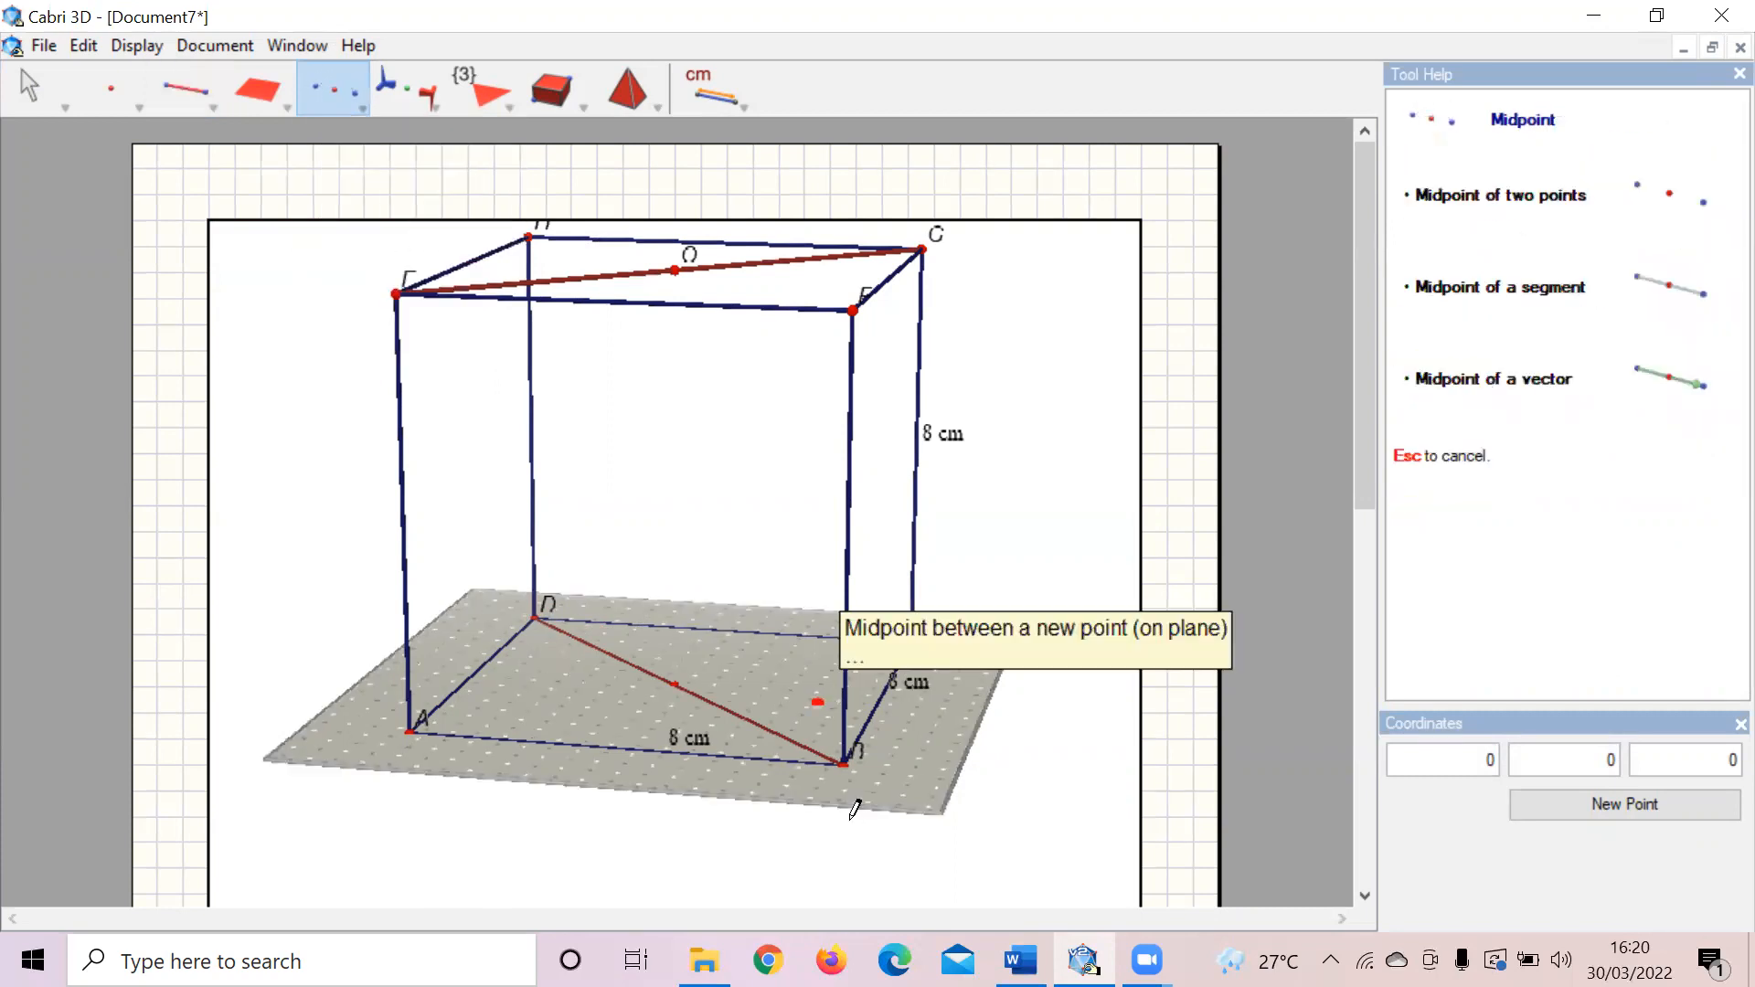
pyautogui.click(839, 761)
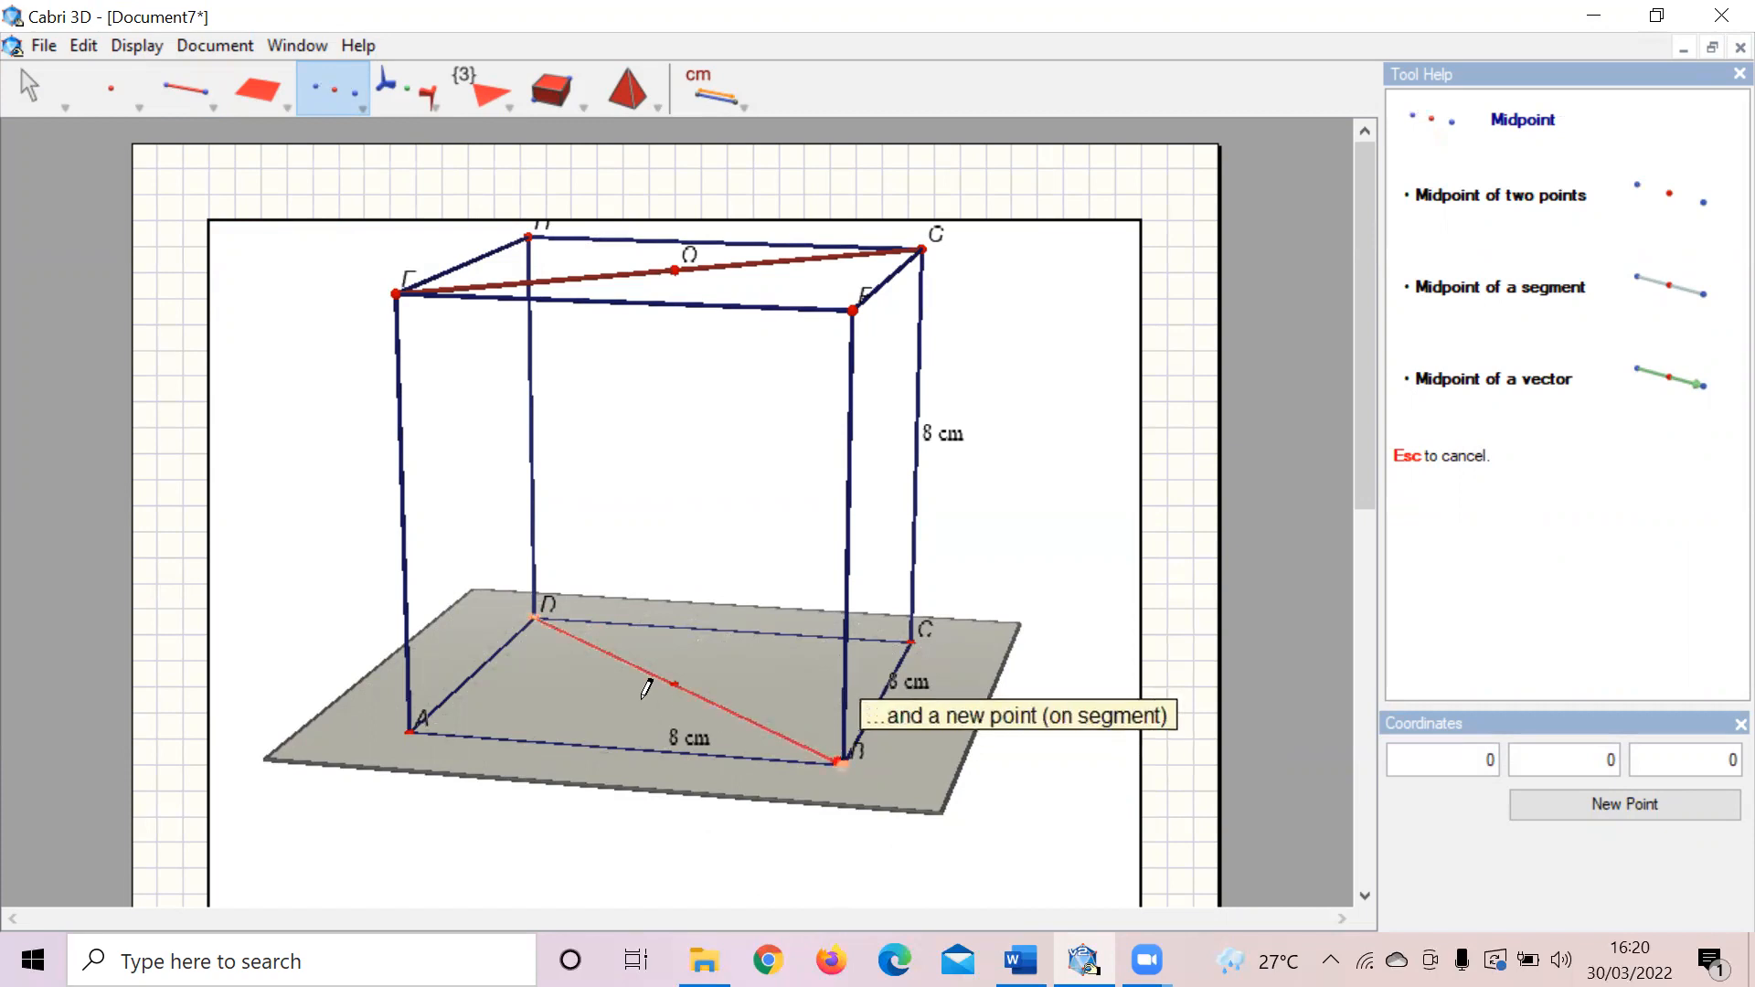
pyautogui.click(534, 615)
pyautogui.click(53, 106)
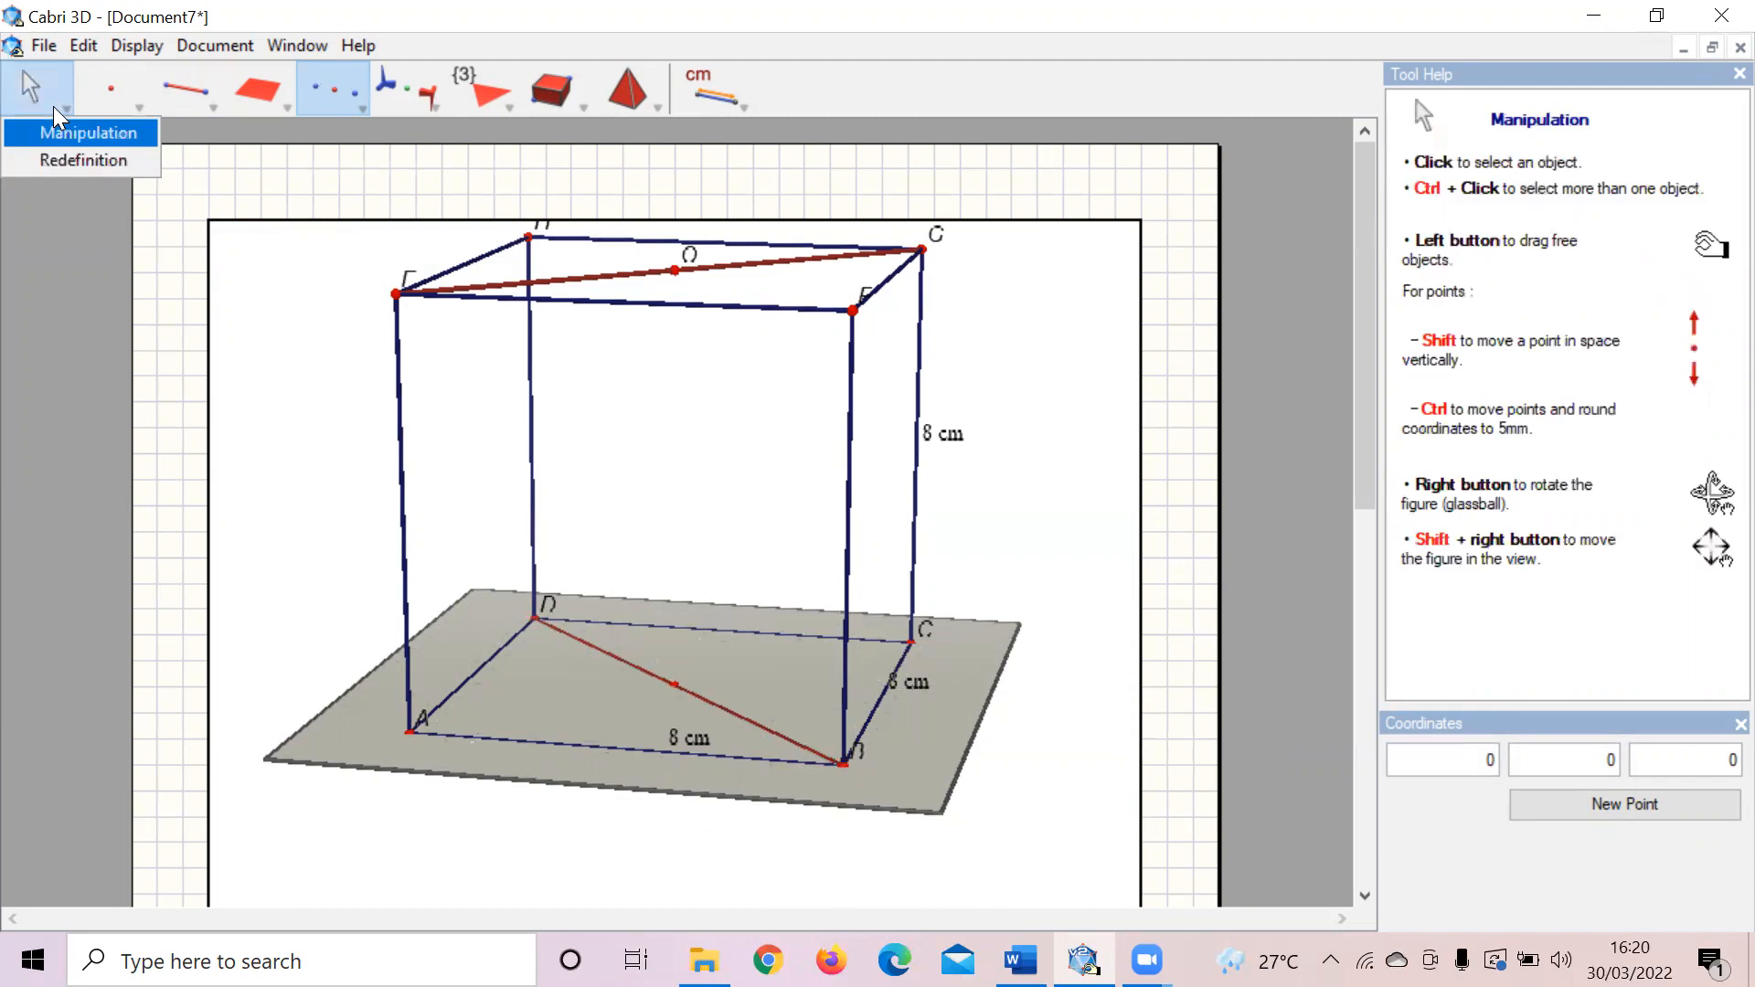
pyautogui.click(678, 683)
pyautogui.write('P')
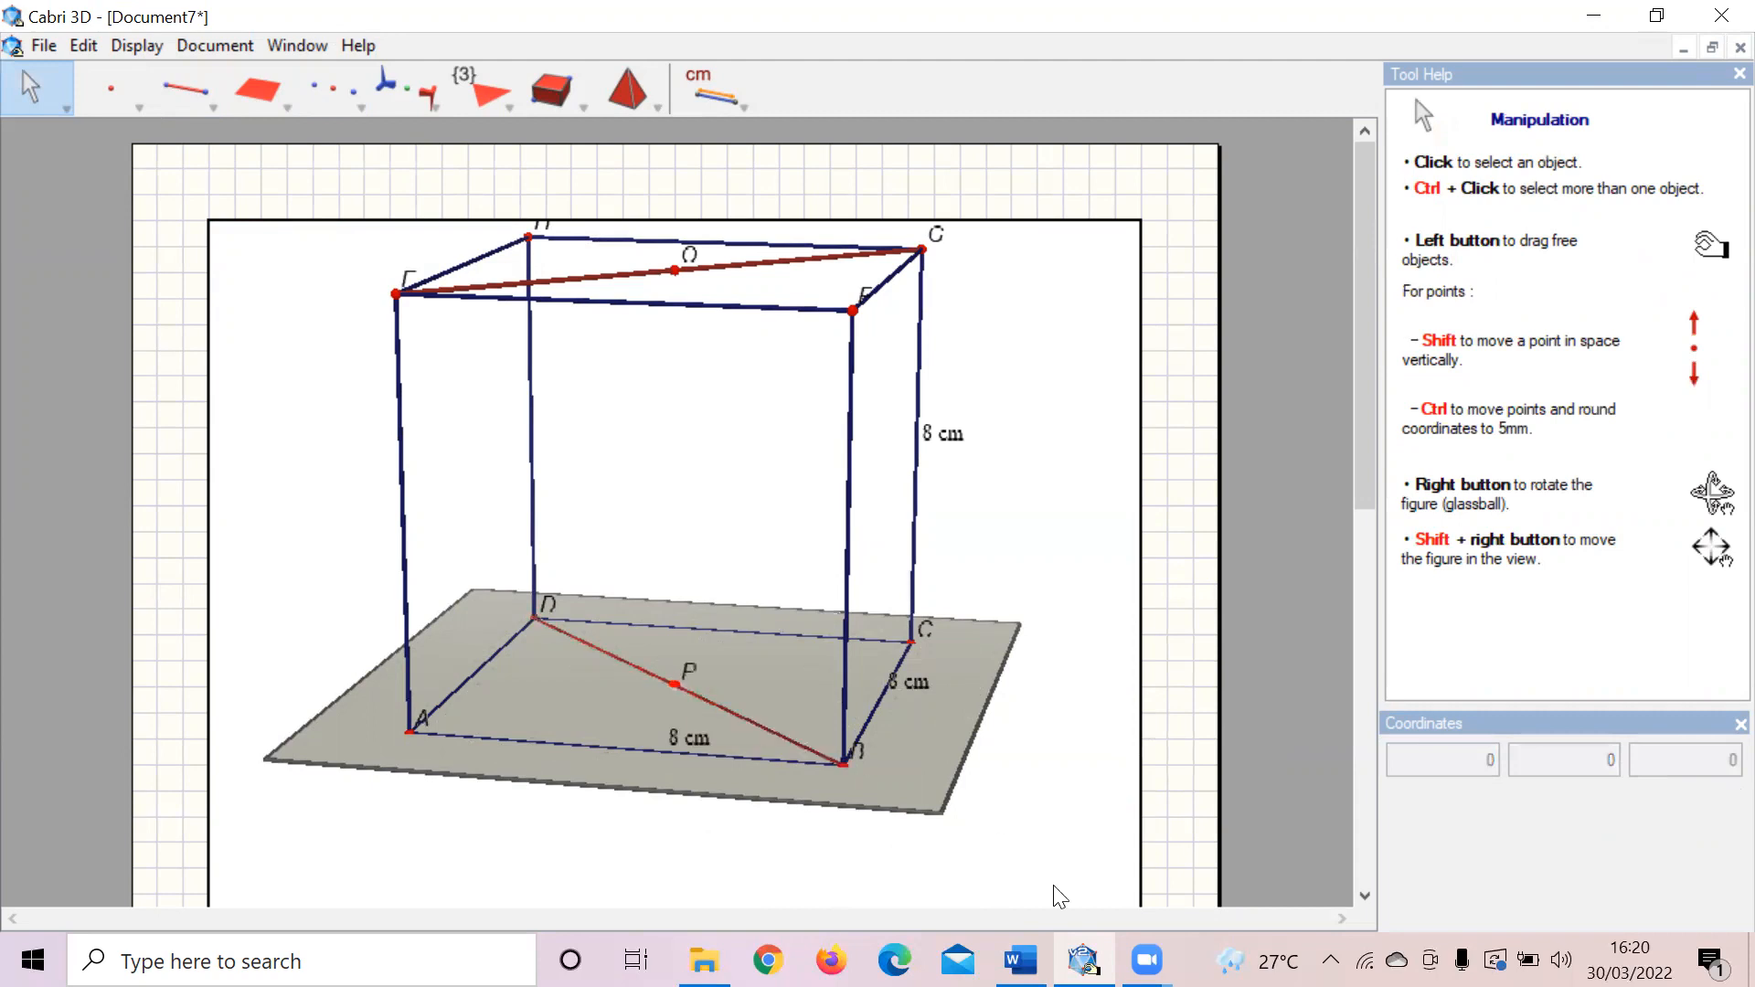
# Step: Check the question 3 text in Word, and construct triangle BDG in the Cabri 3D cube
pyautogui.click(1021, 960)
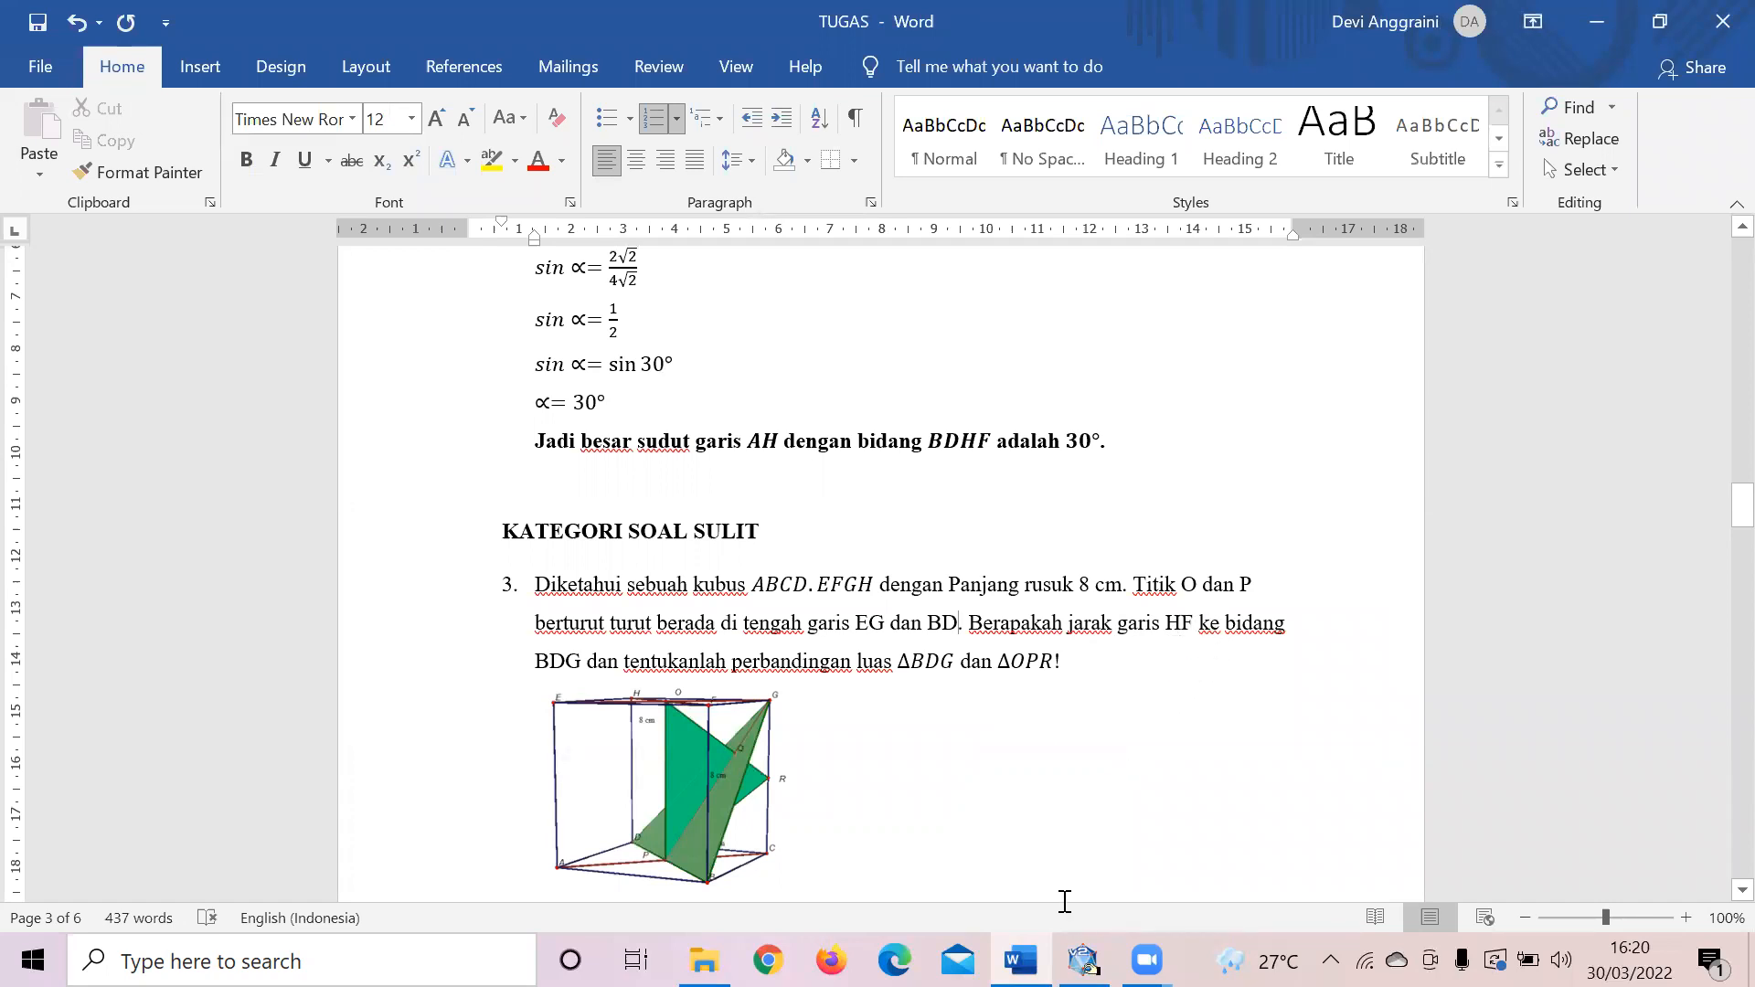
pyautogui.moveTo(1021, 960)
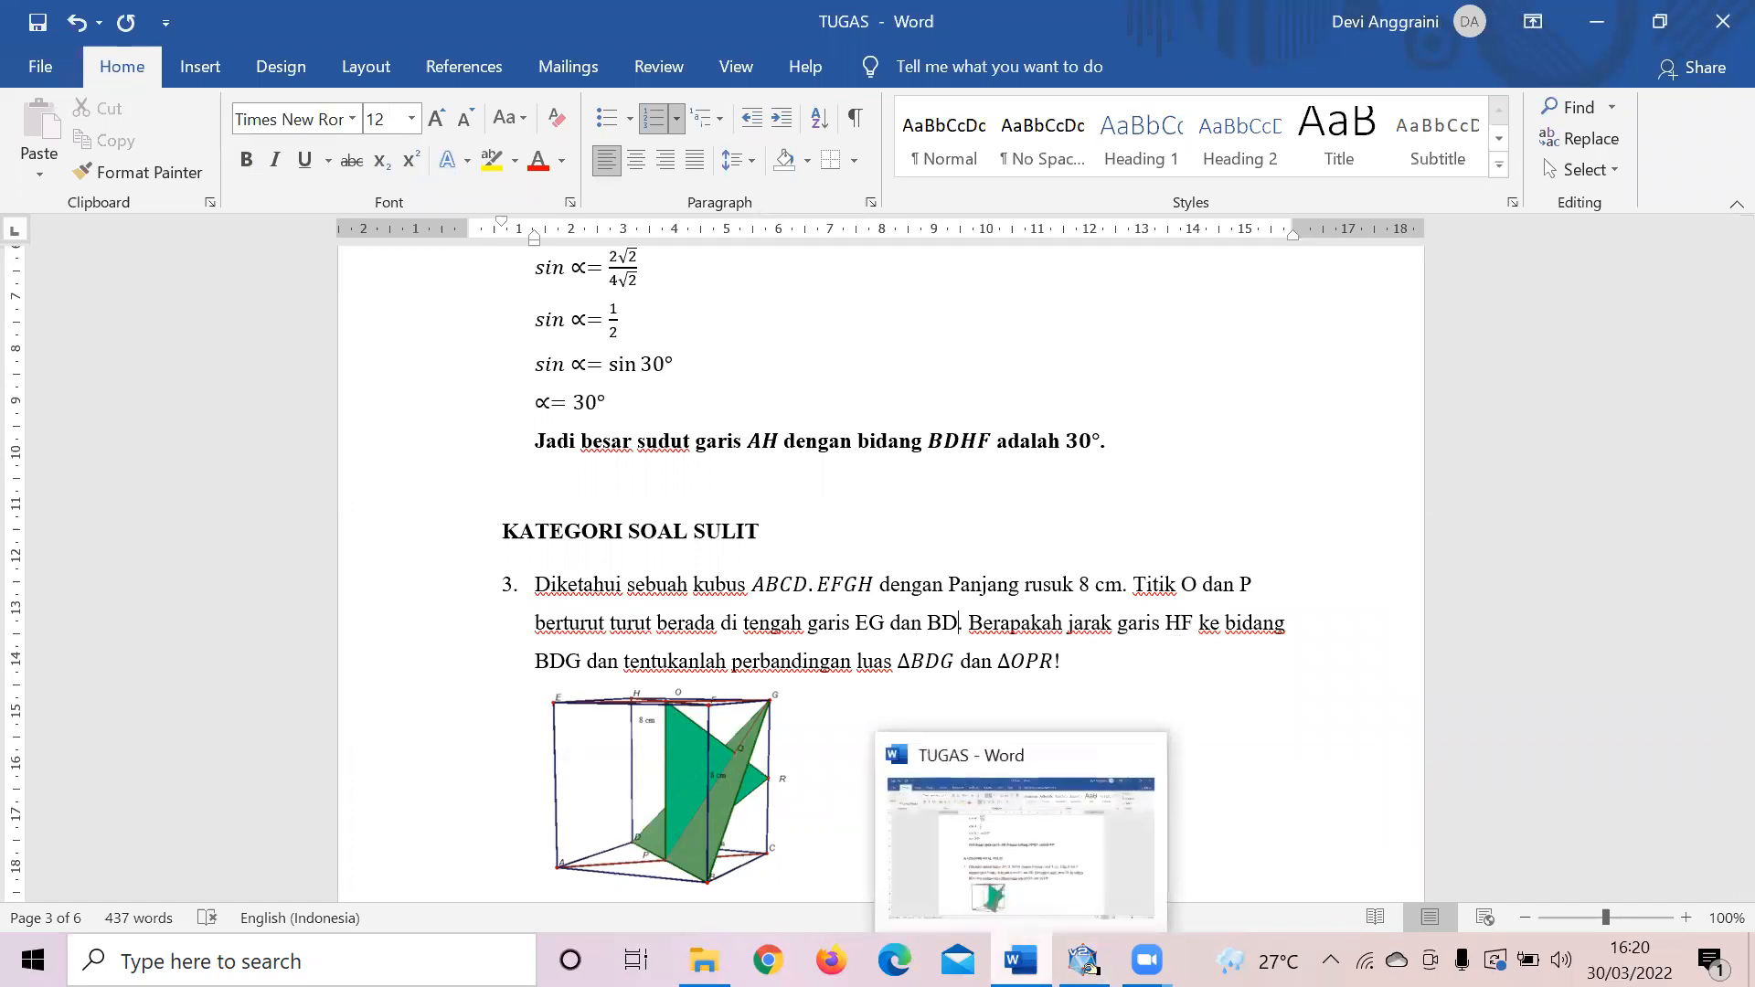
pyautogui.moveTo(1084, 960)
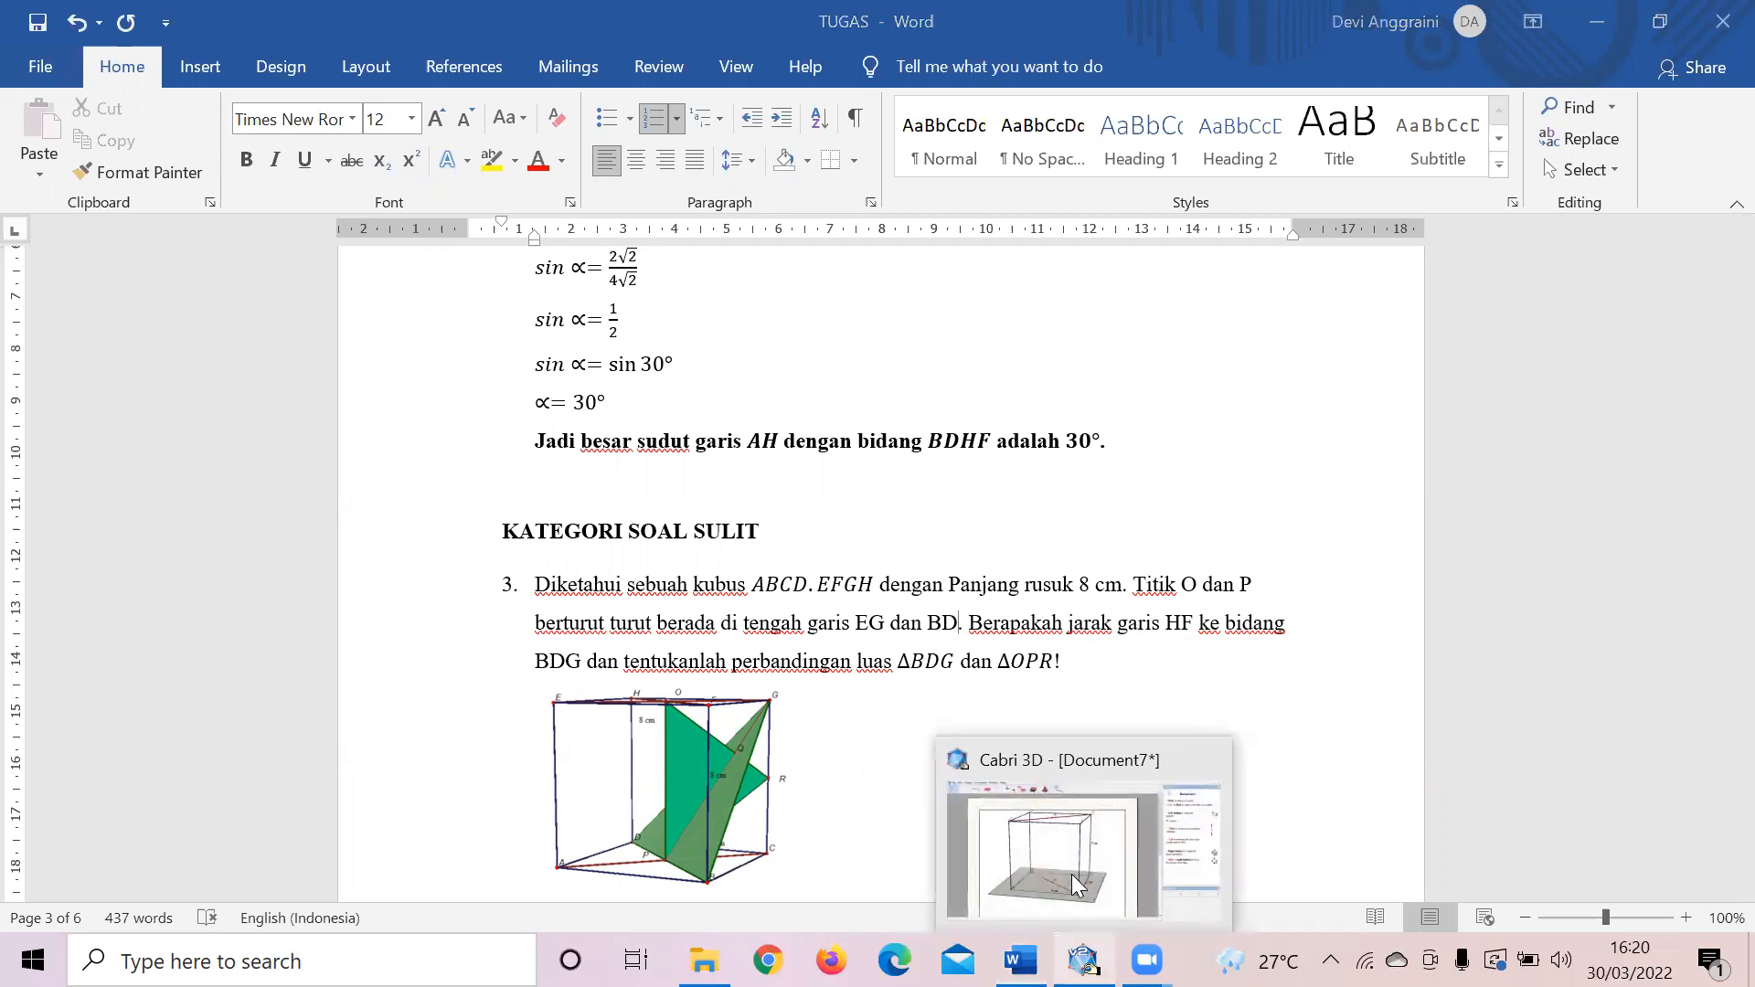
pyautogui.click(1075, 878)
pyautogui.click(286, 80)
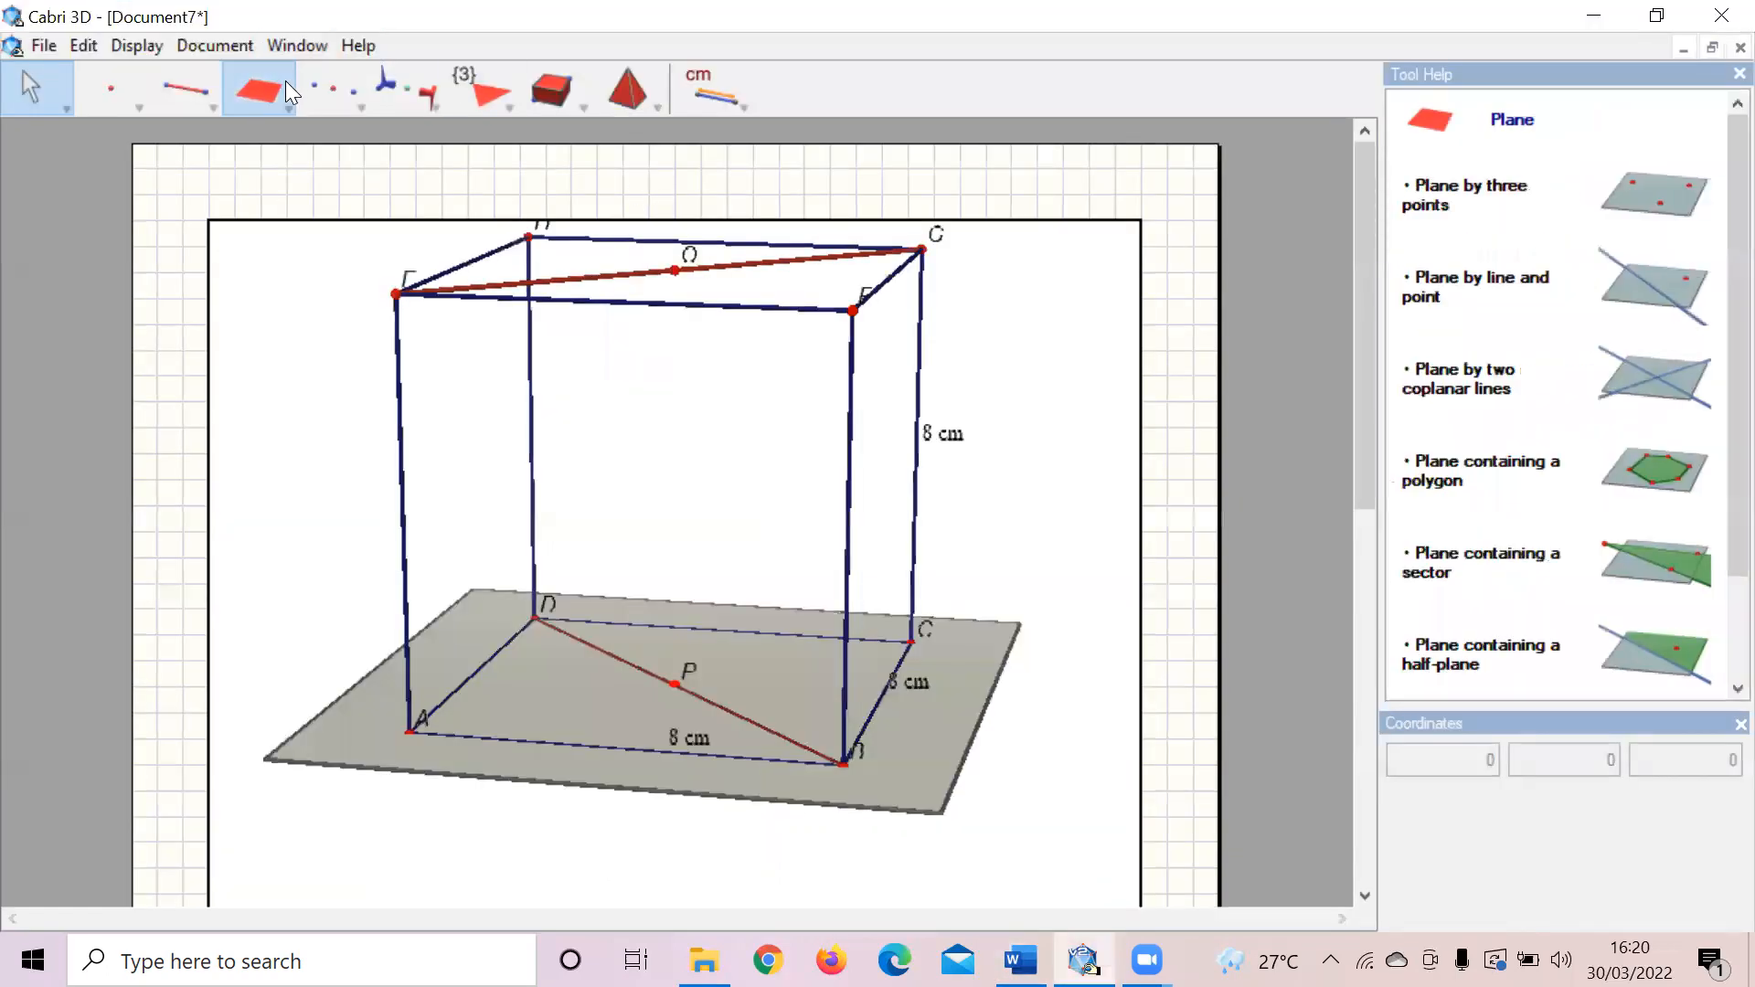
pyautogui.click(285, 80)
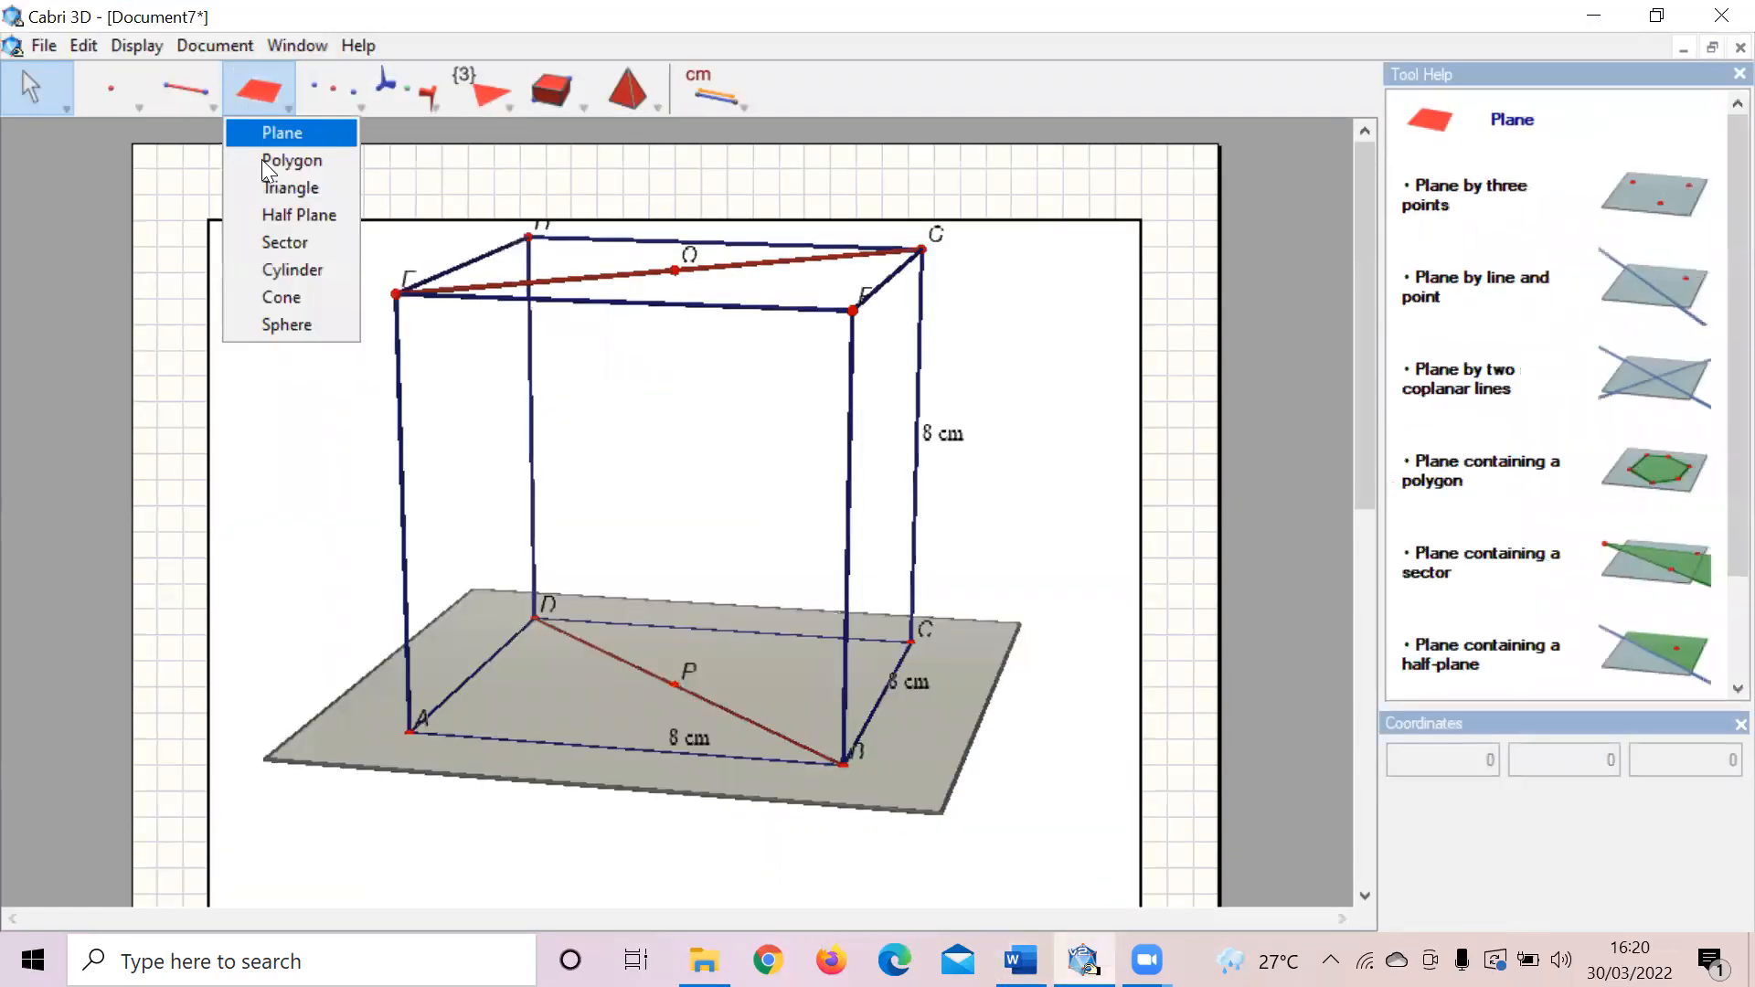
pyautogui.click(267, 190)
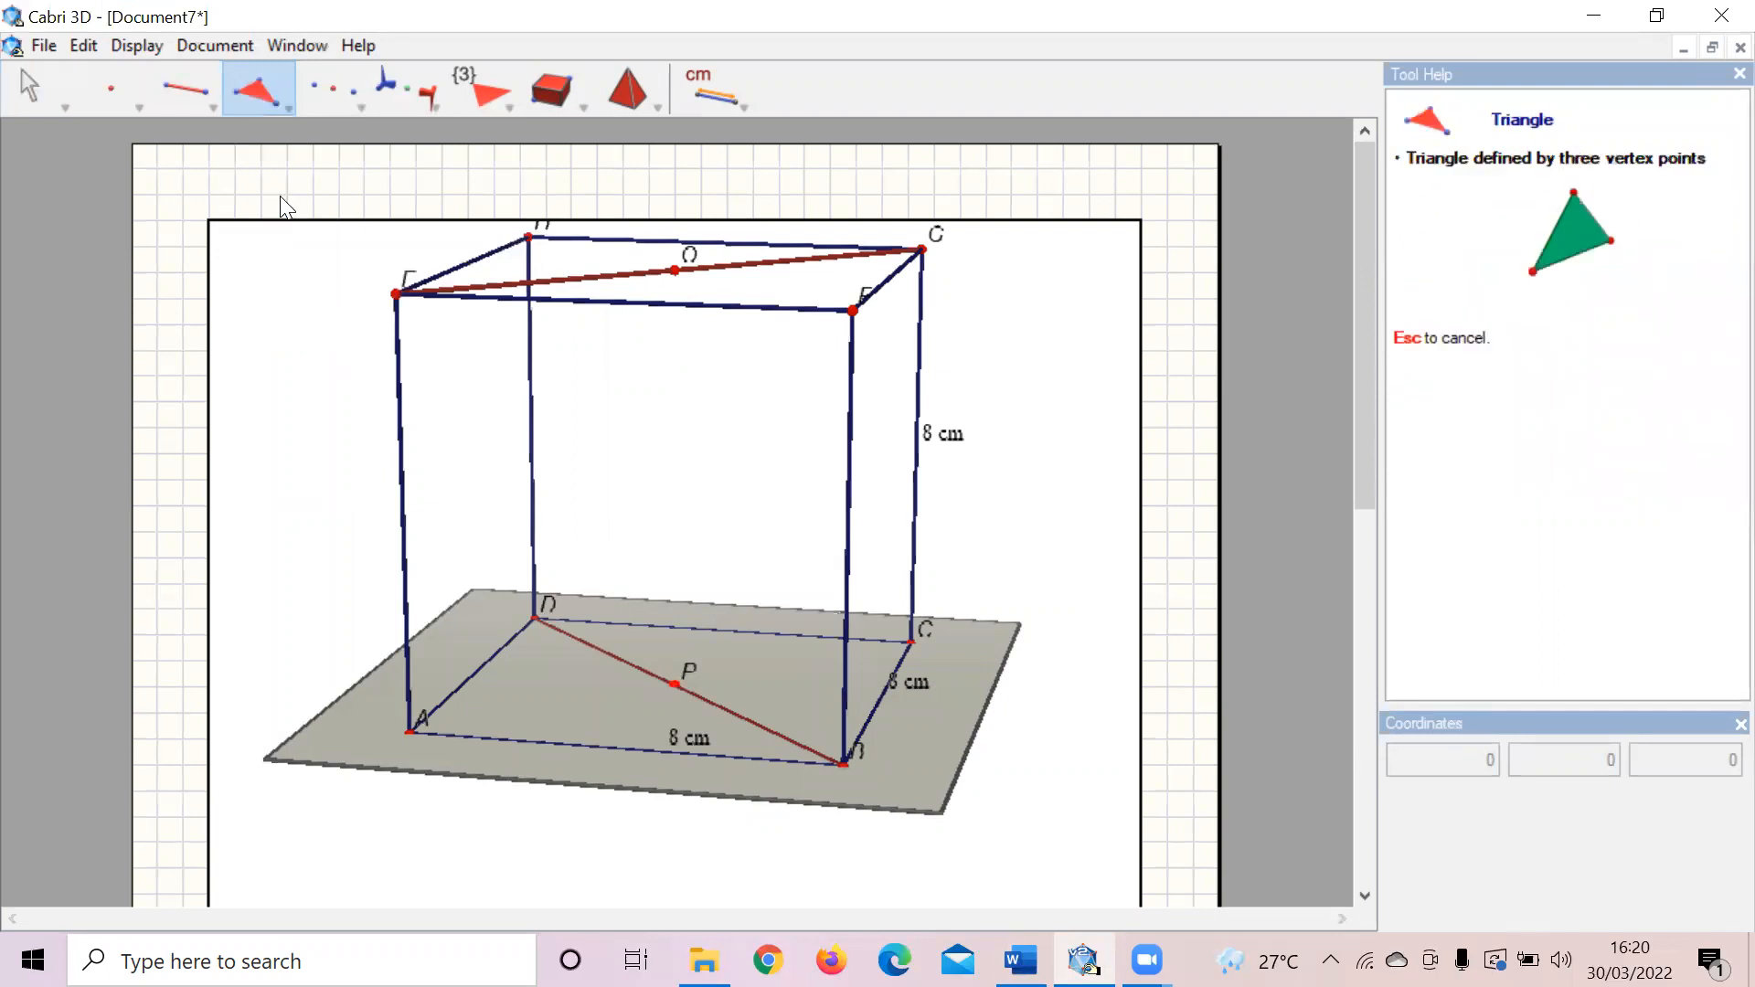
pyautogui.click(844, 762)
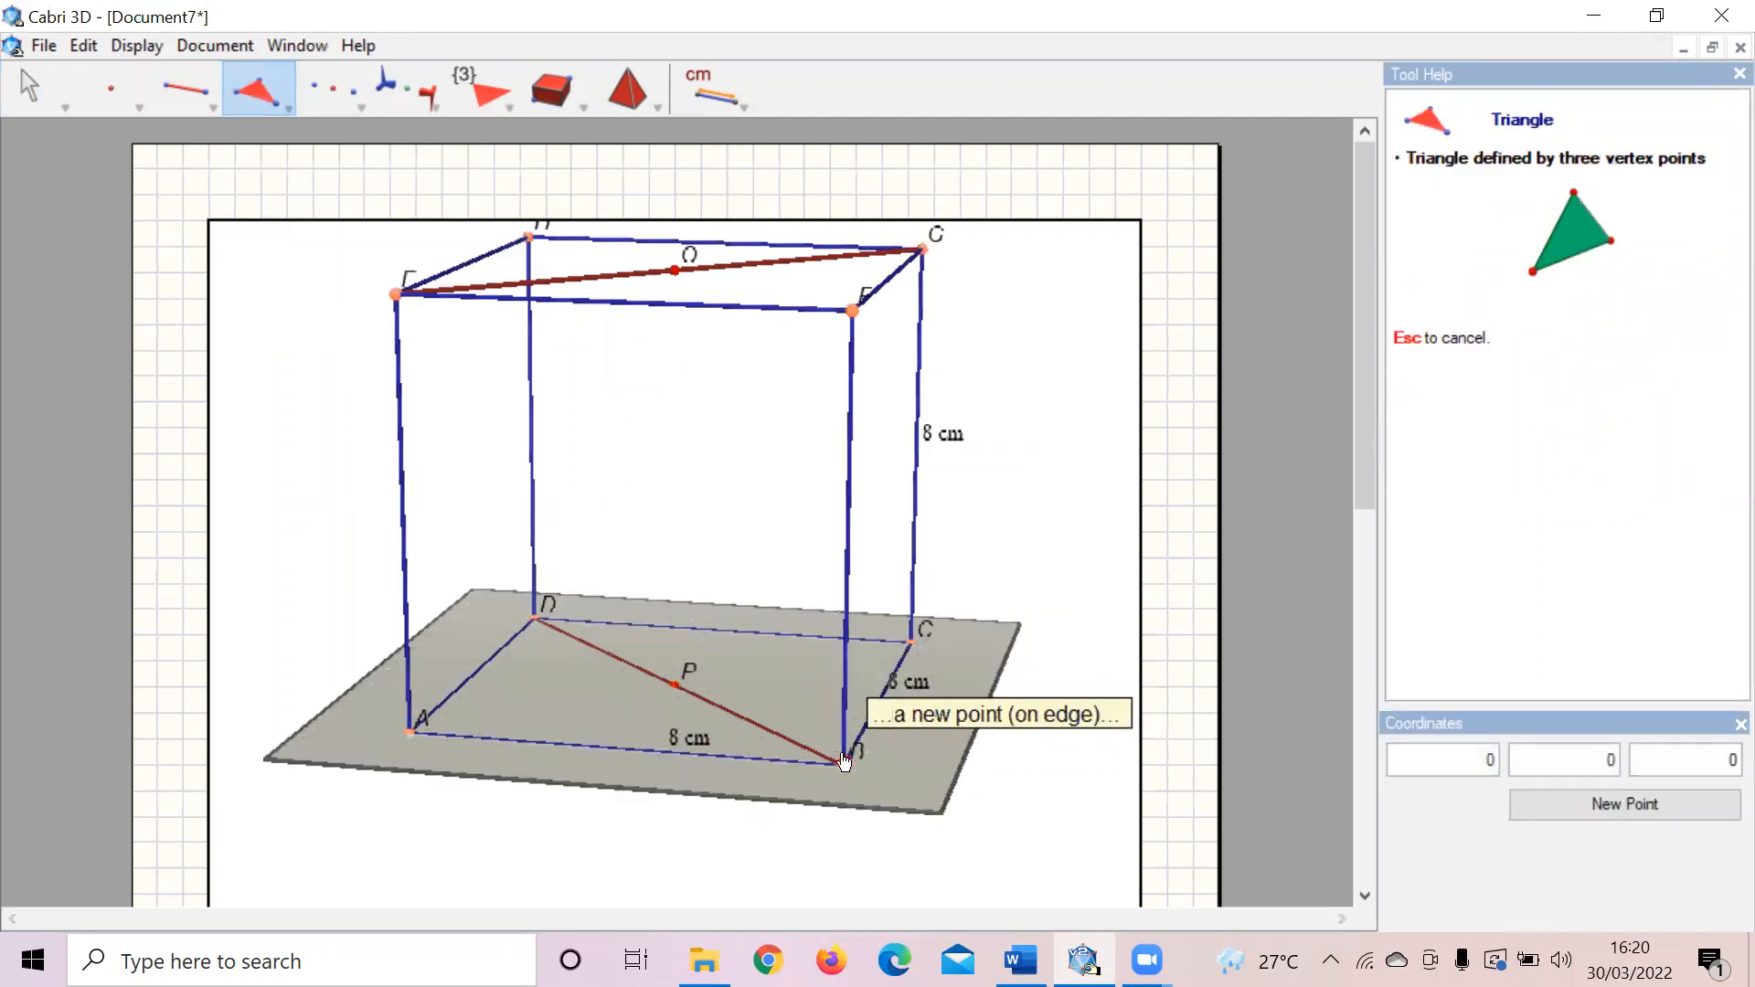
pyautogui.click(532, 617)
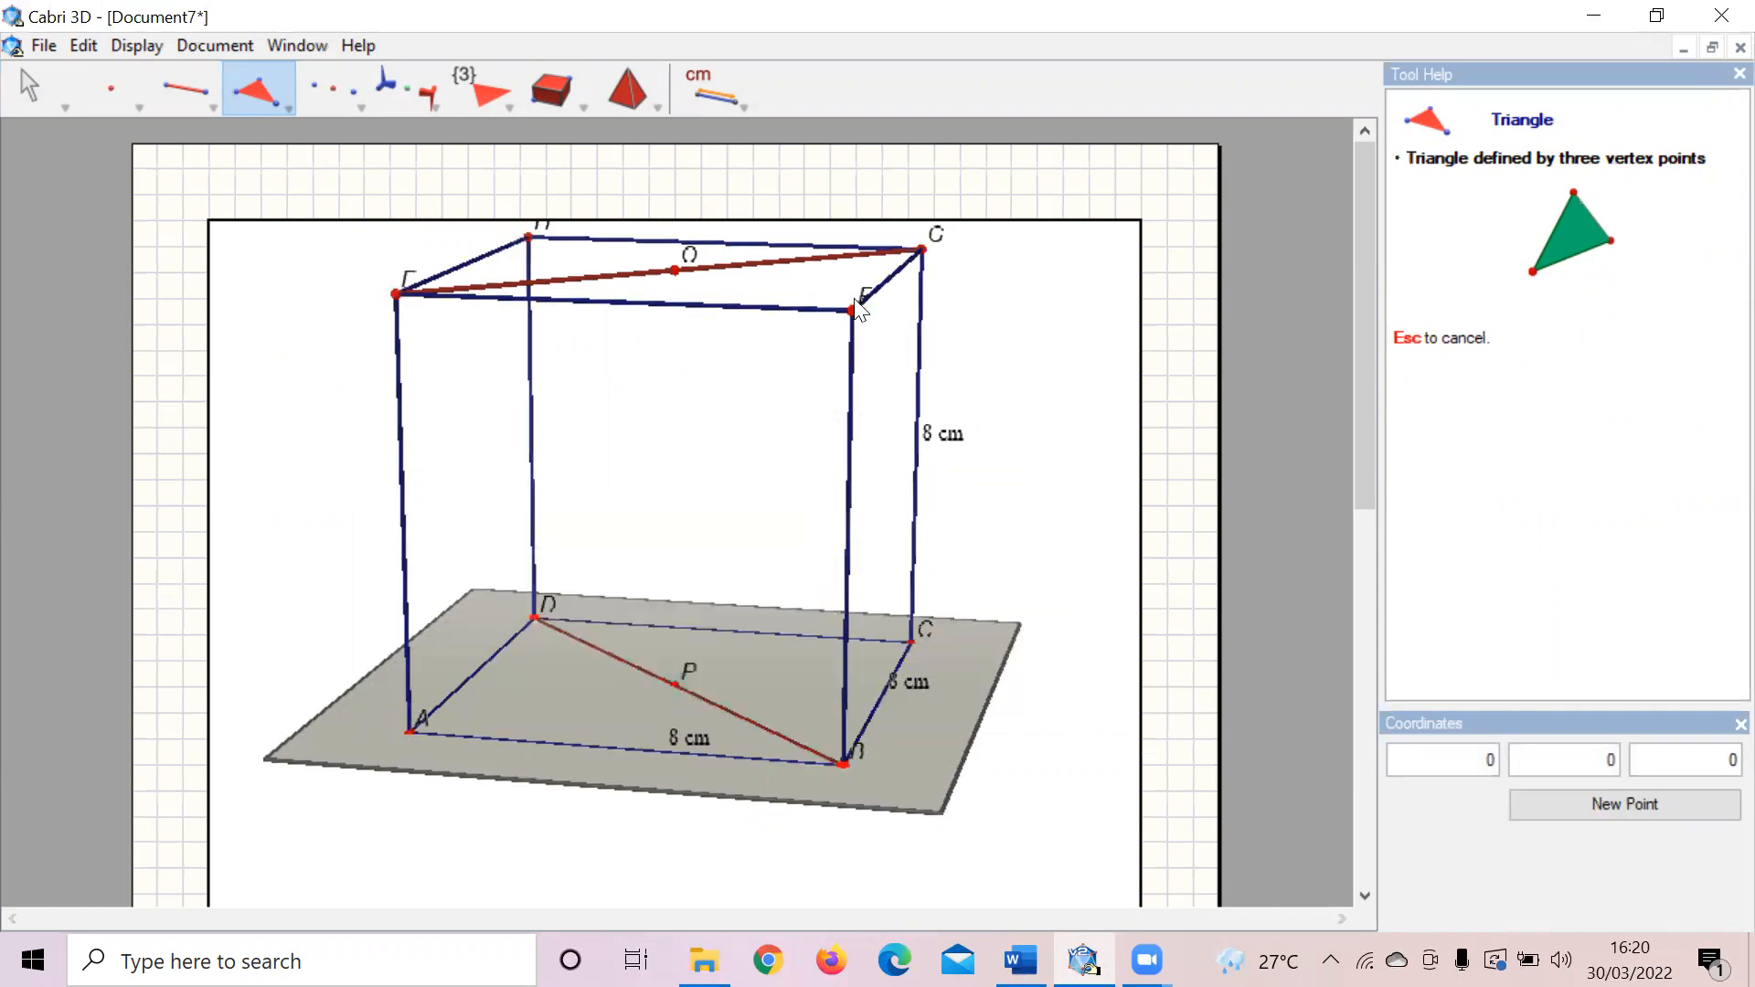
pyautogui.click(922, 251)
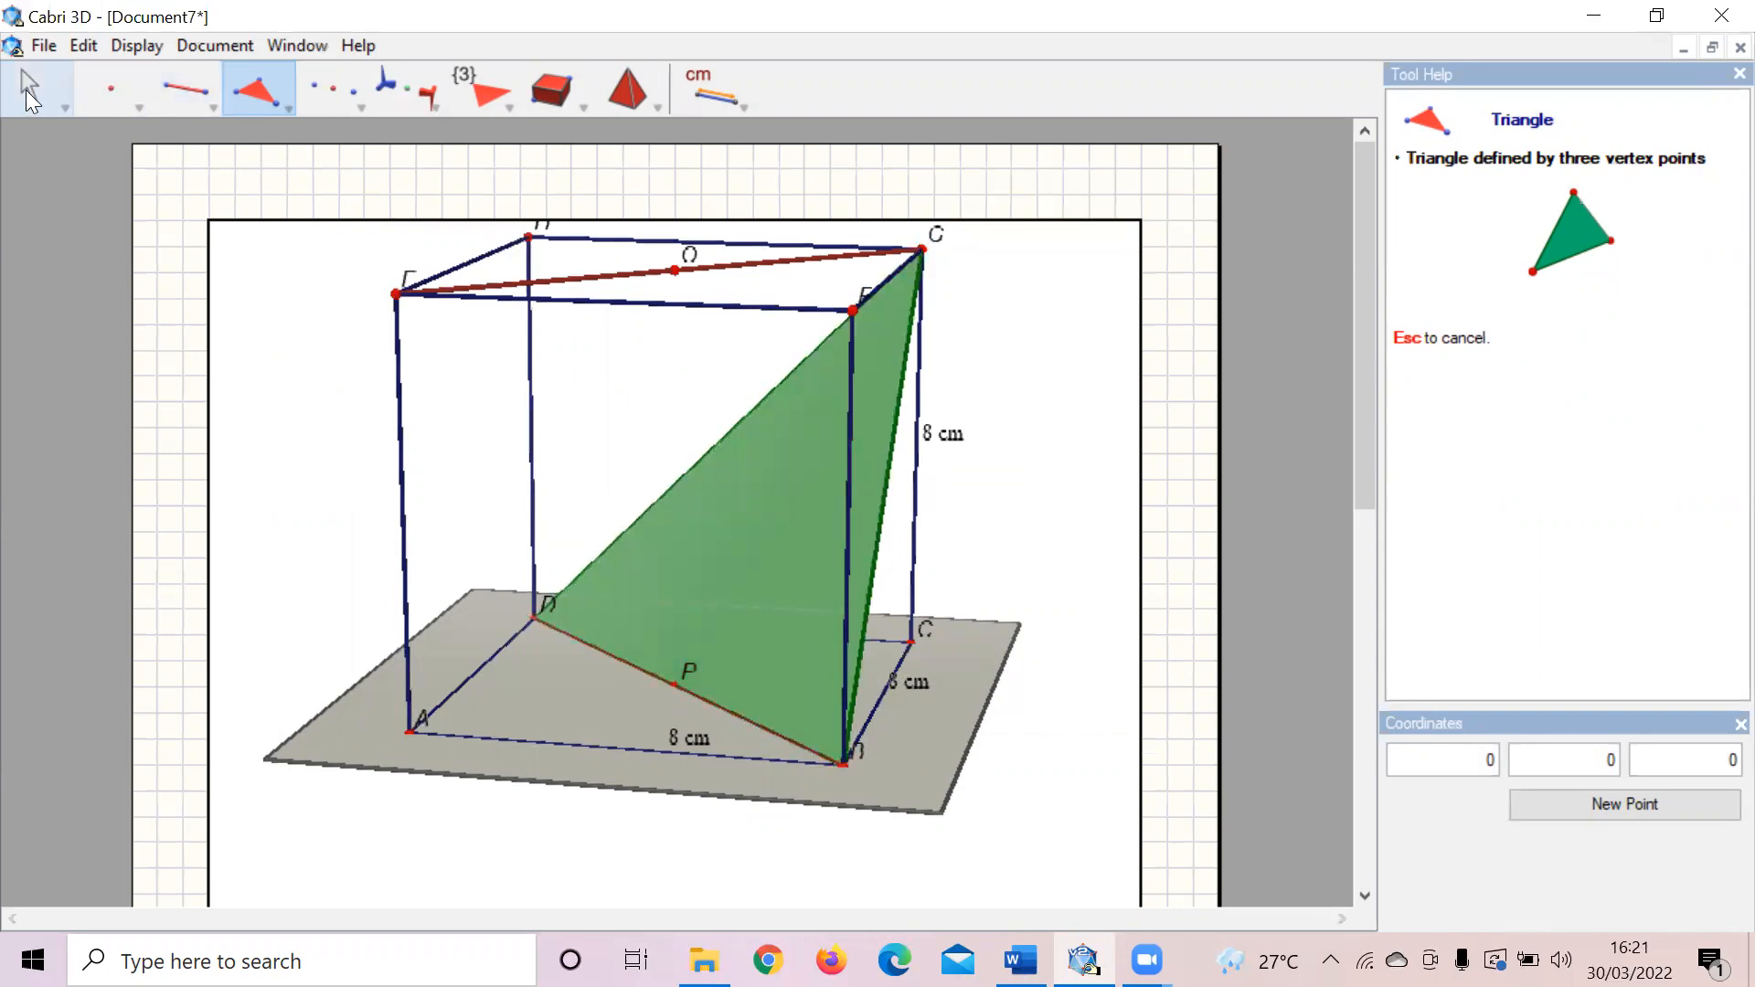
pyautogui.click(30, 96)
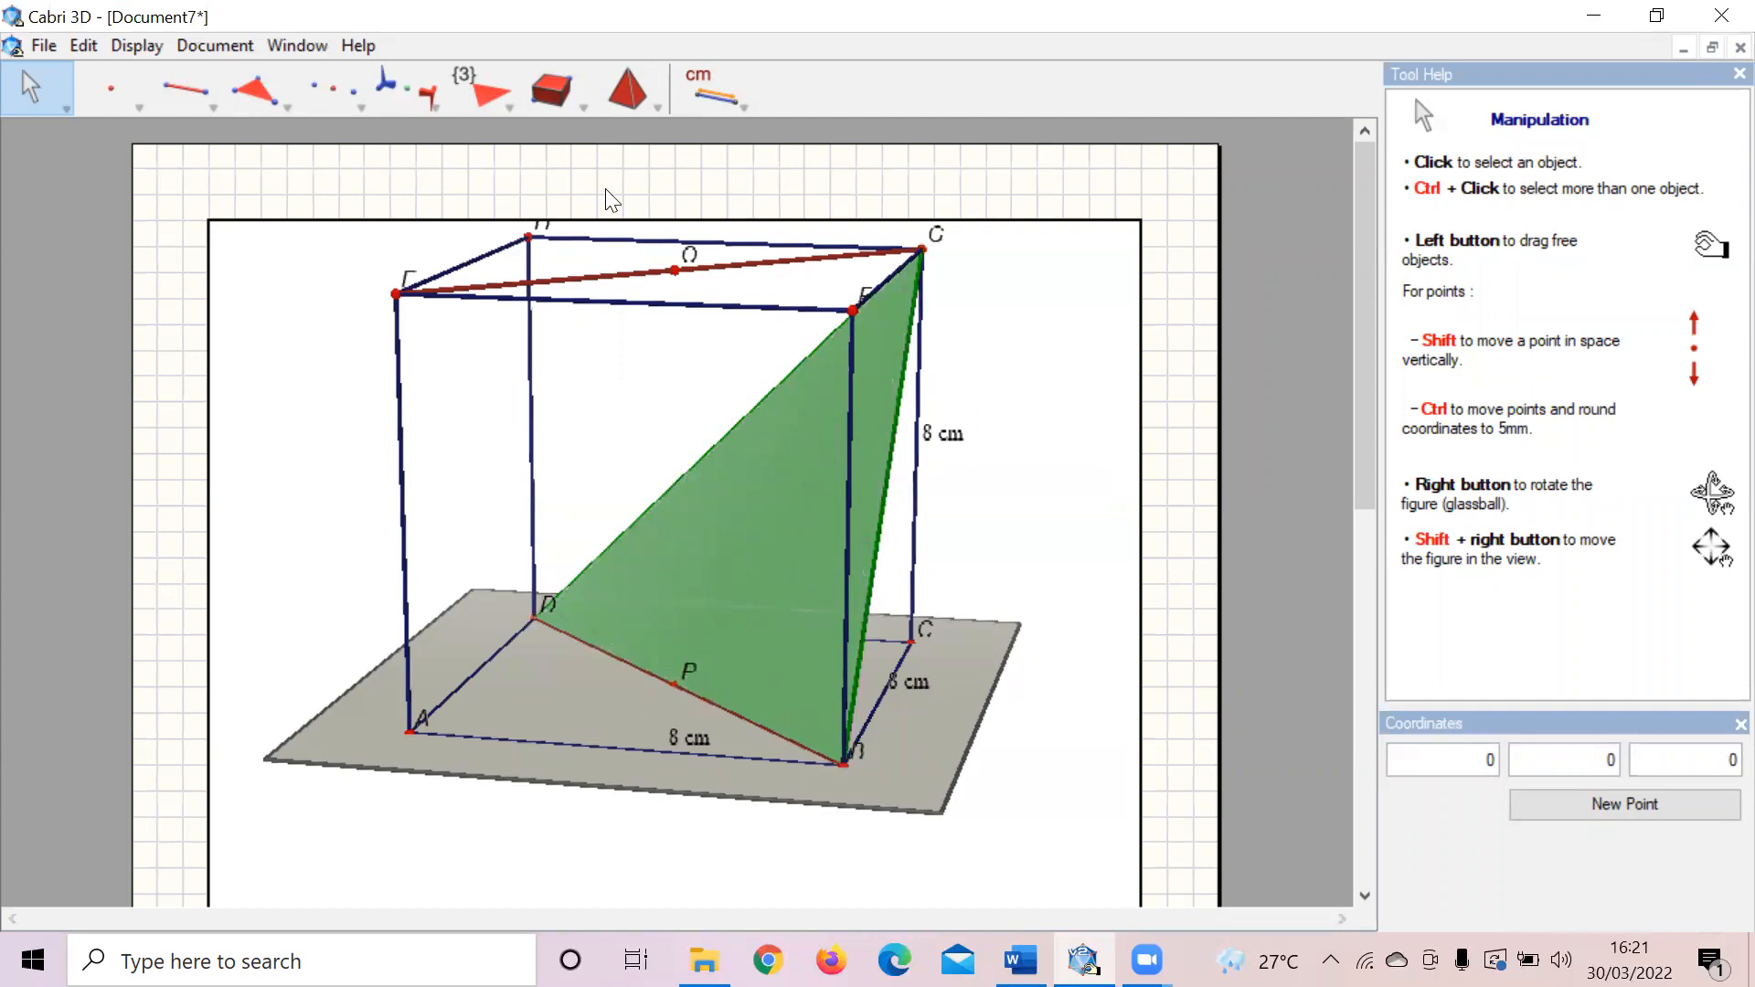
# Step: Draw segment HF across the cube's upper face
pyautogui.click(194, 77)
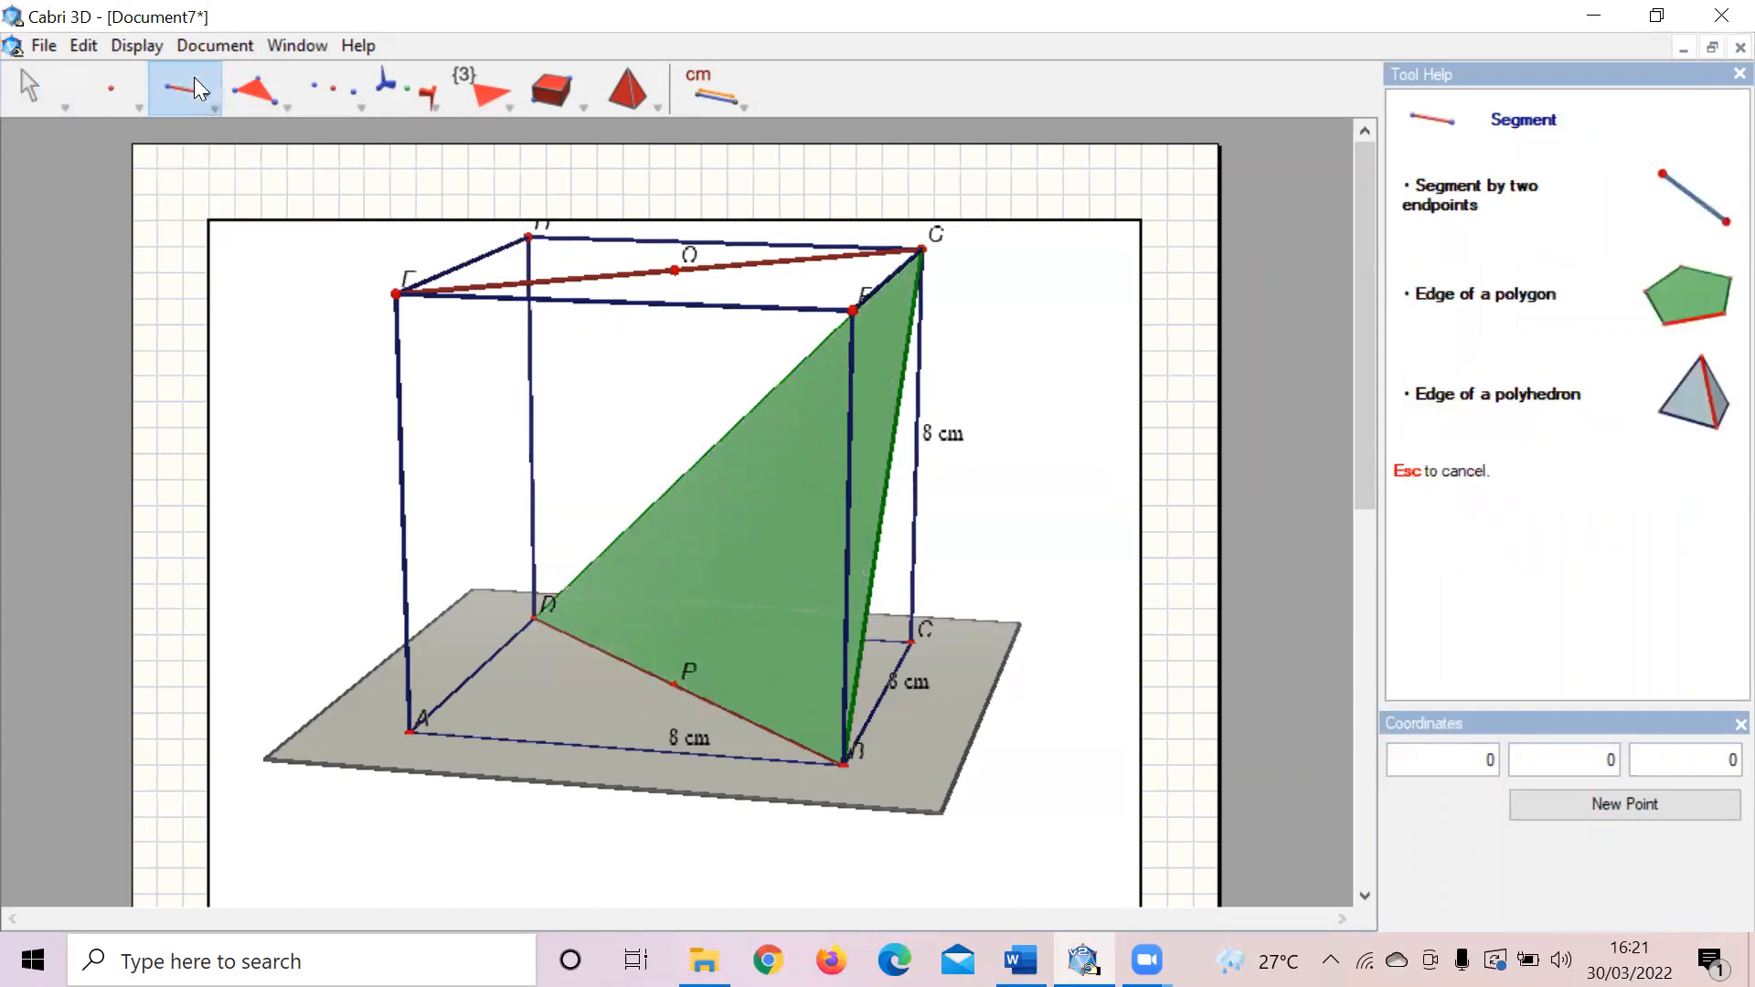
pyautogui.click(529, 236)
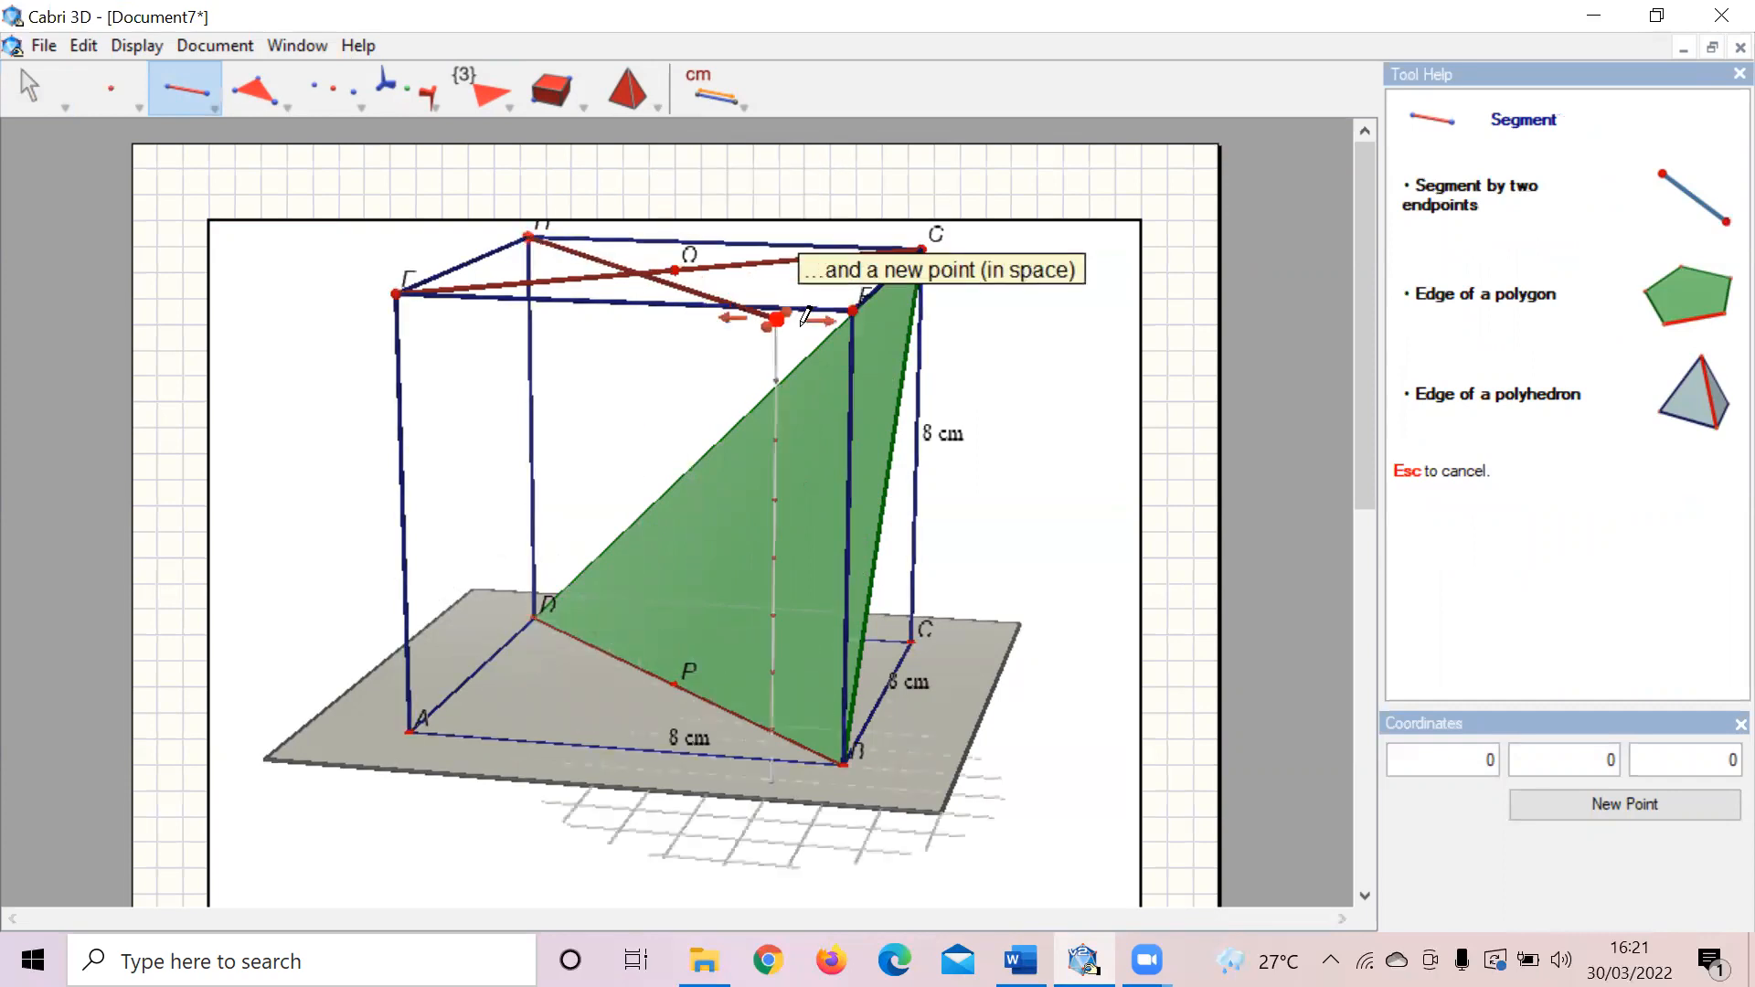
pyautogui.click(854, 306)
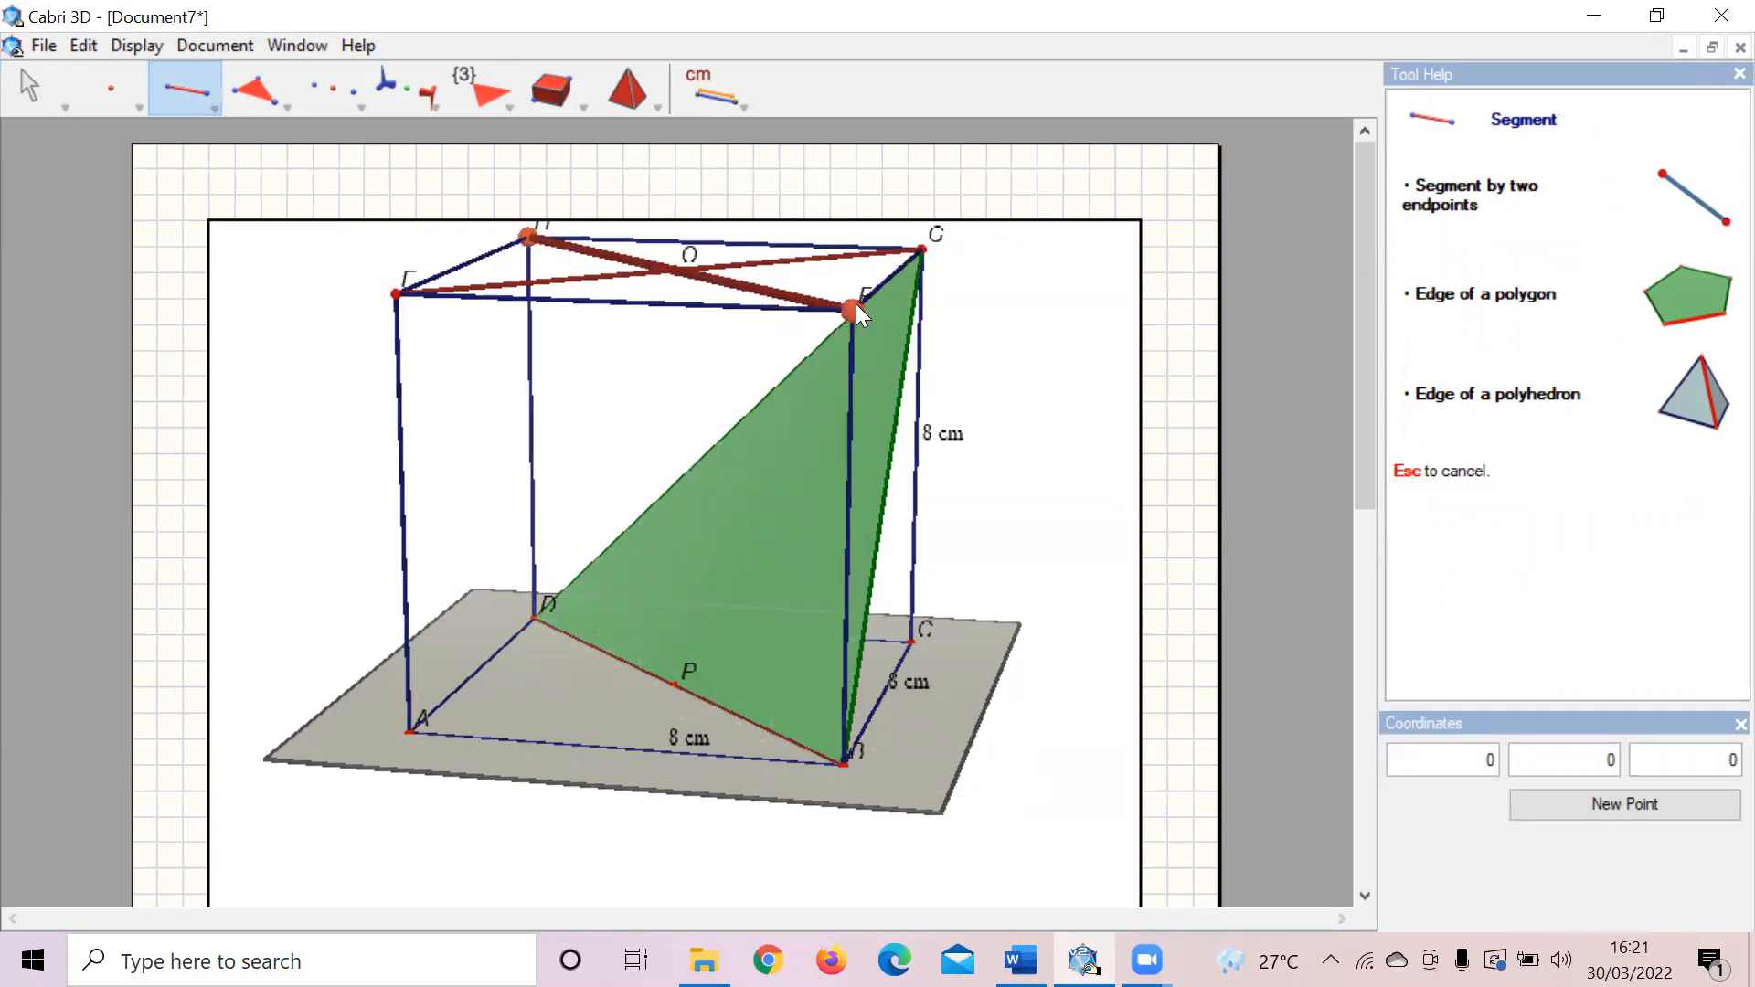
pyautogui.click(41, 90)
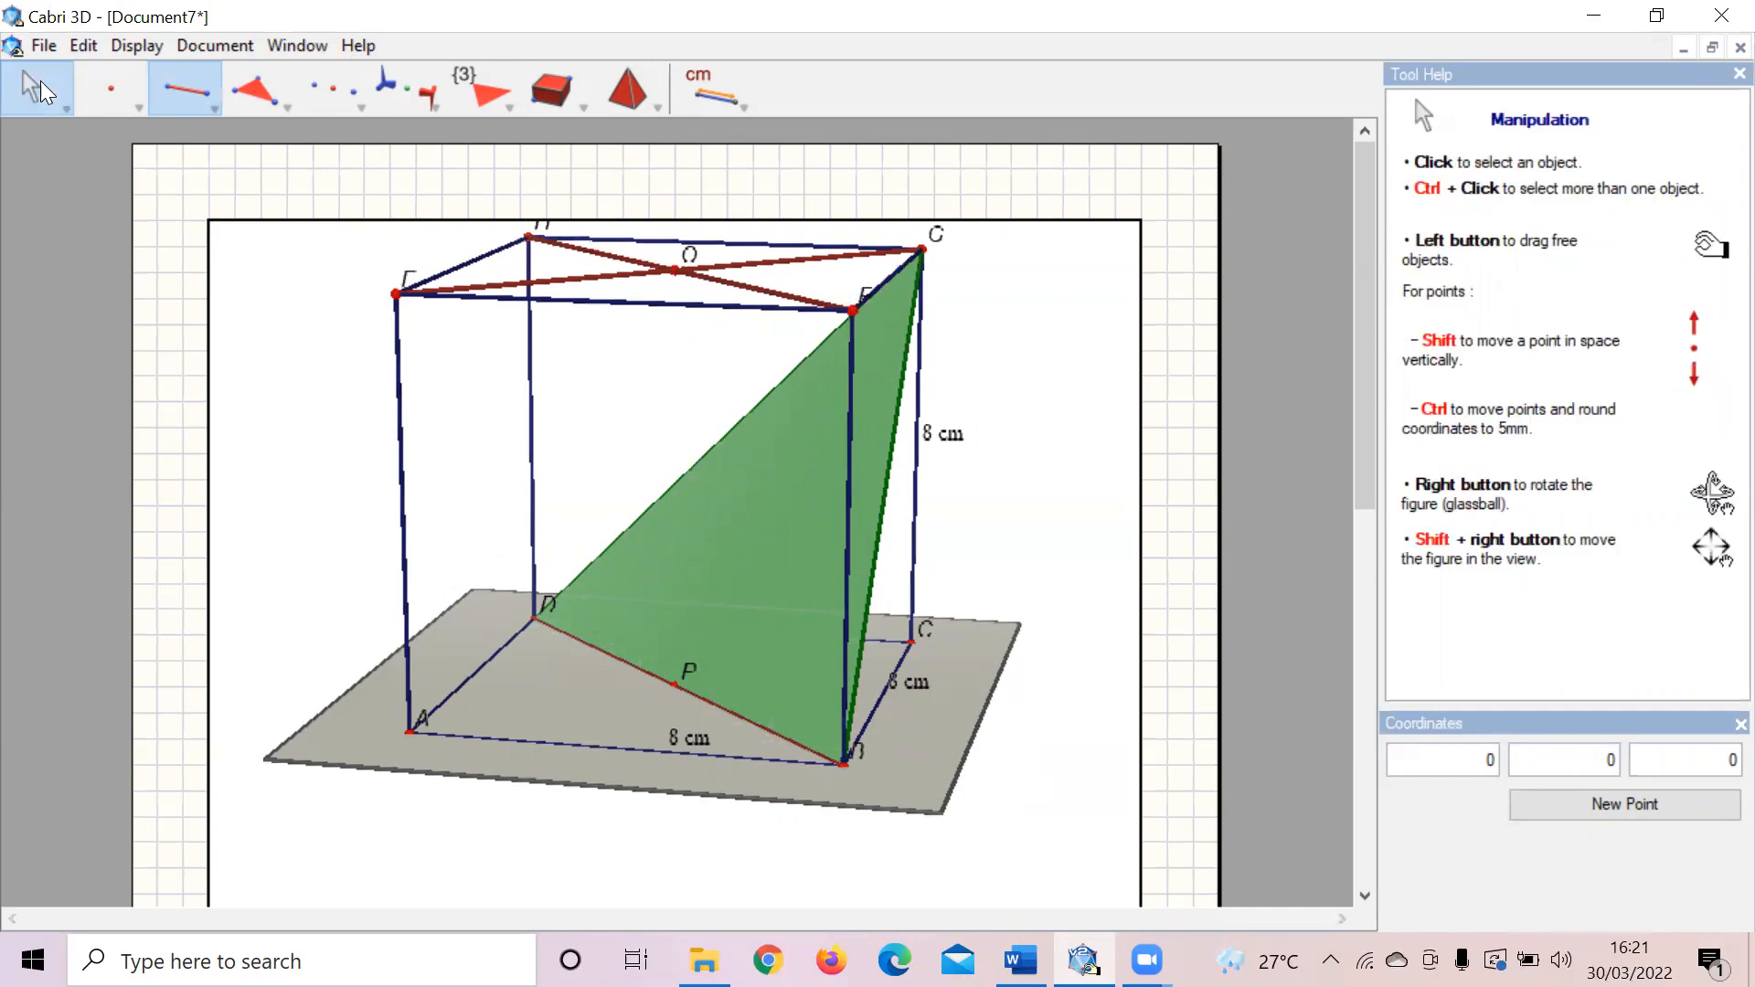
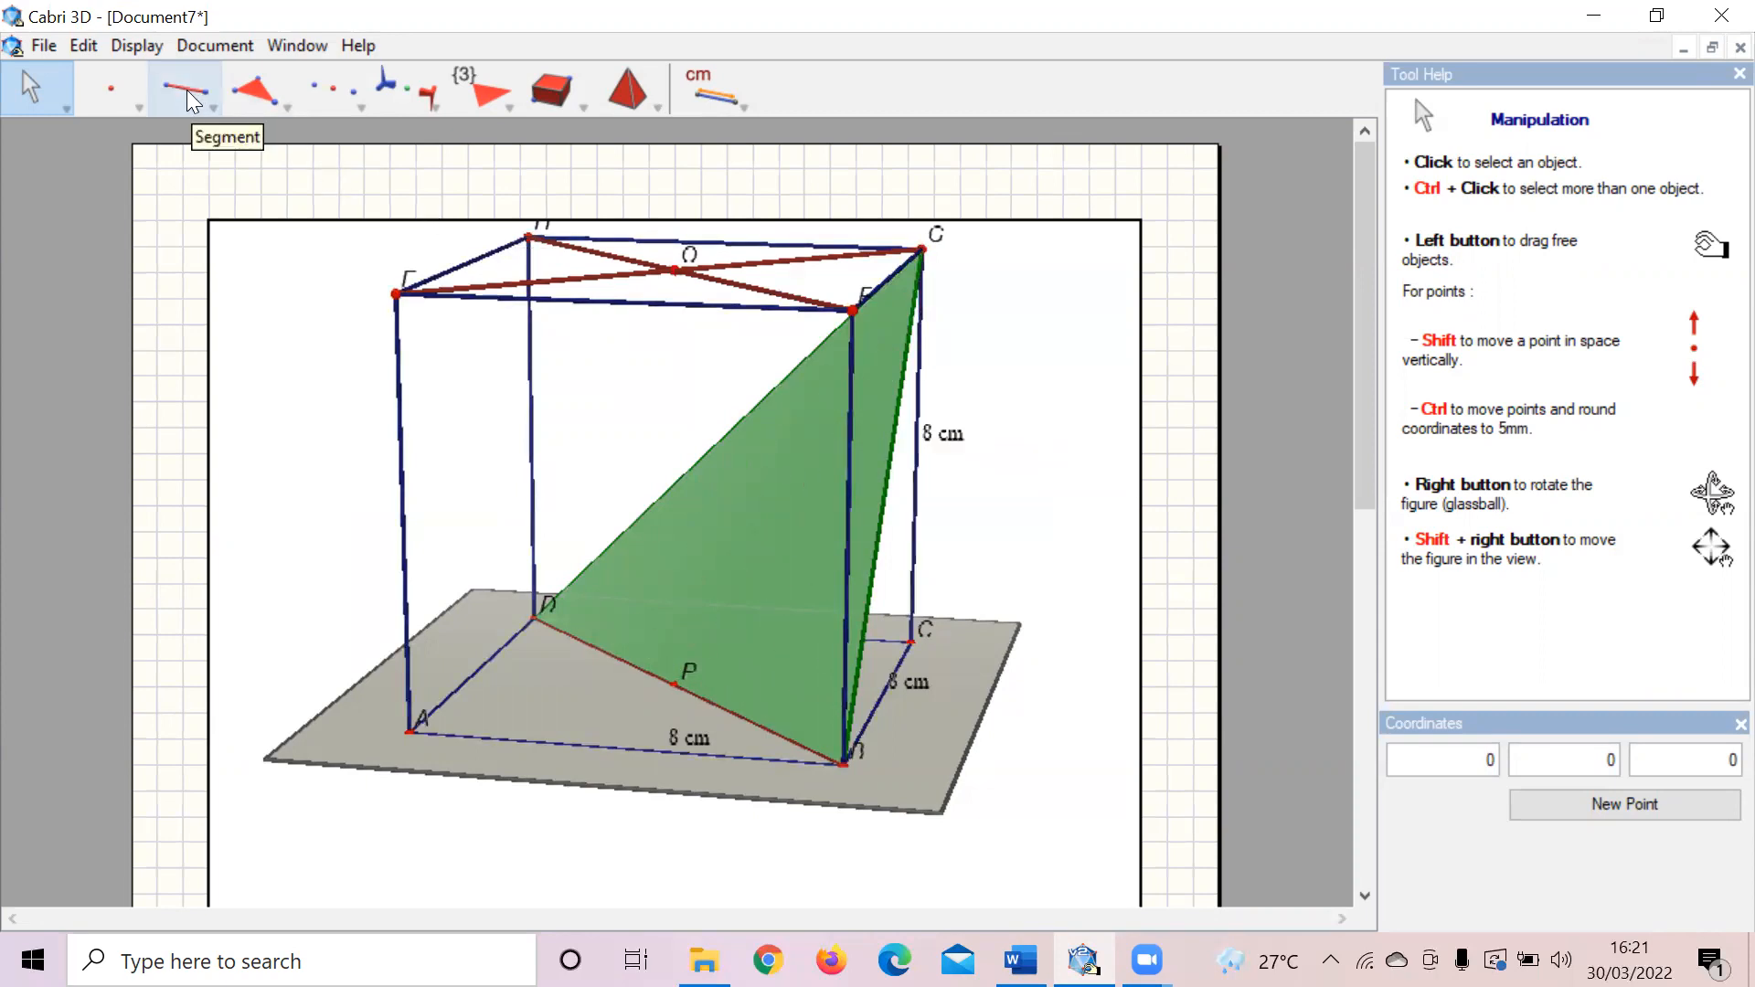
# Step: Construct the midpoint of vertical edge CG from its endpoints G and C
pyautogui.click(258, 89)
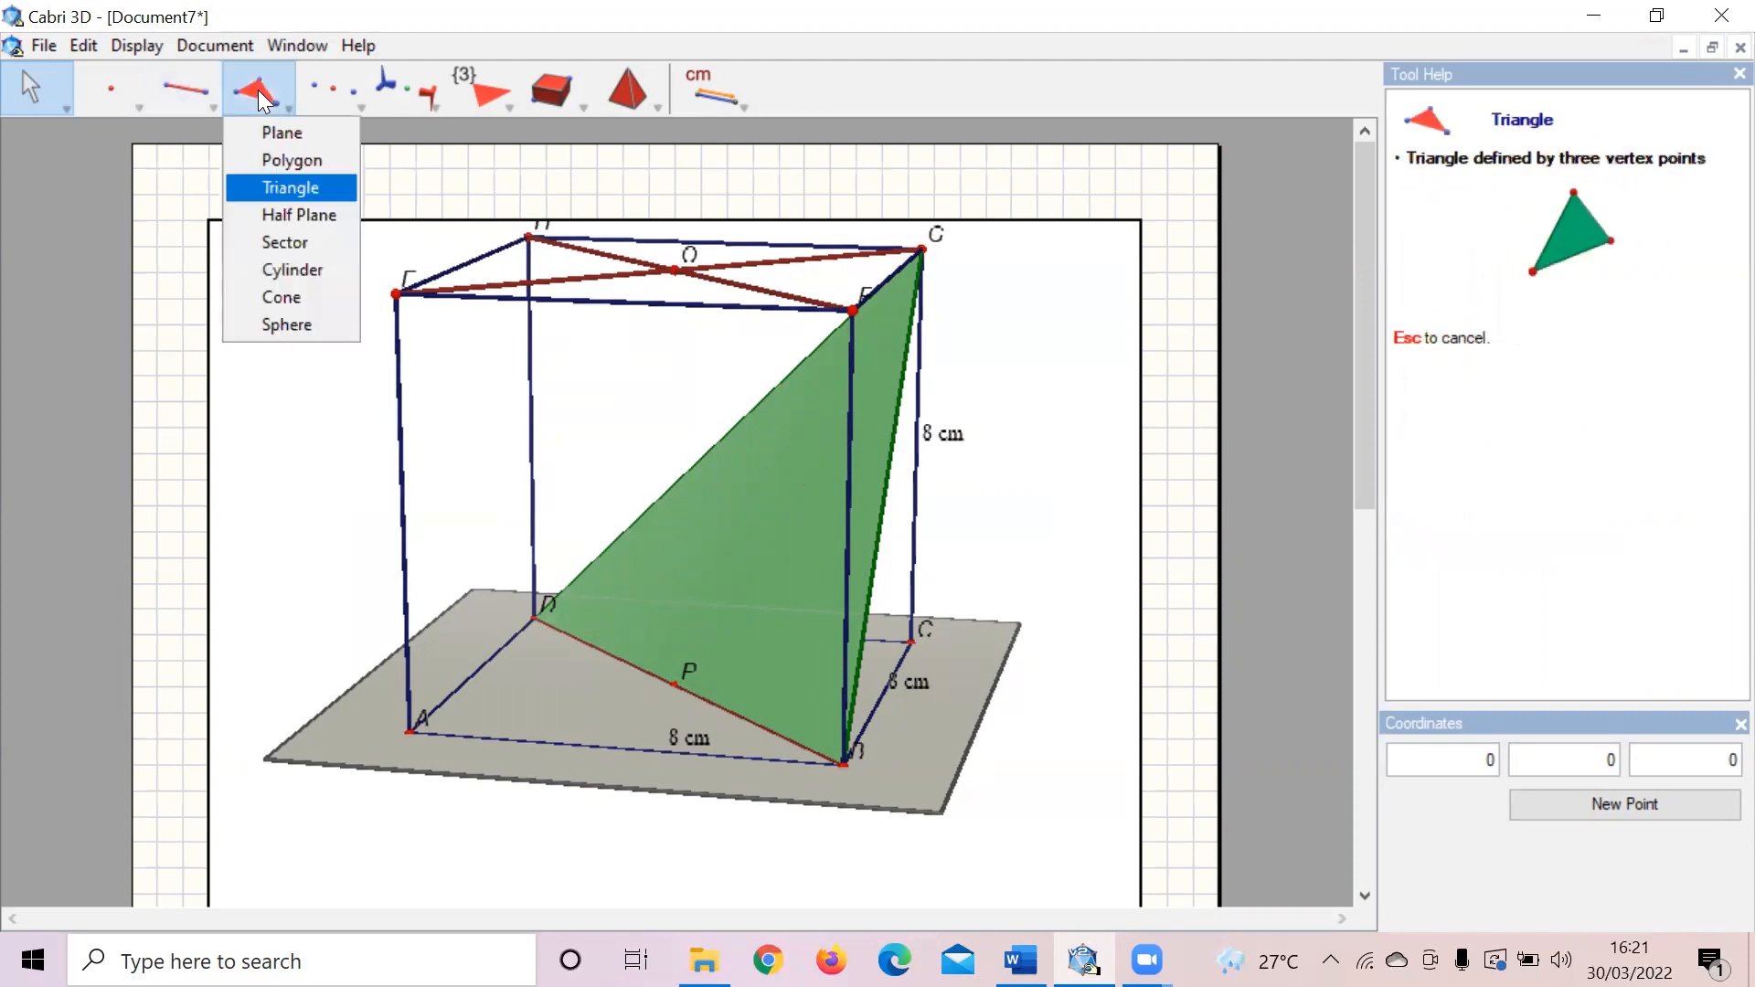
pyautogui.click(326, 97)
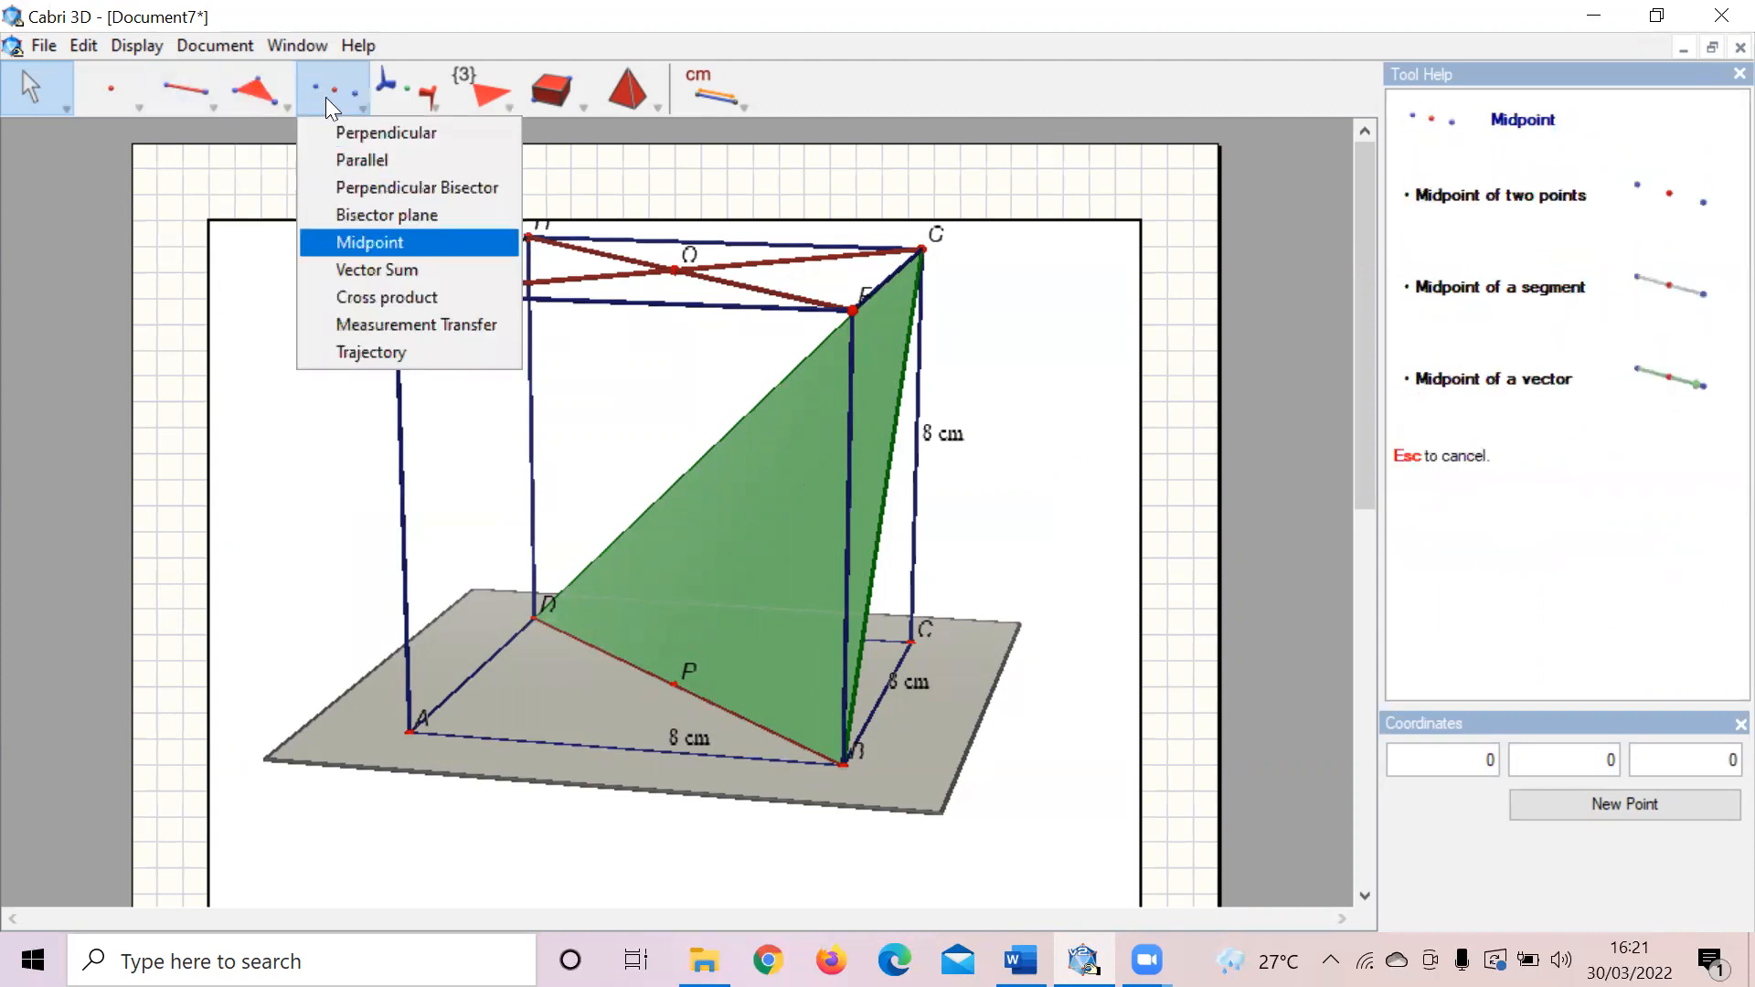
pyautogui.click(377, 245)
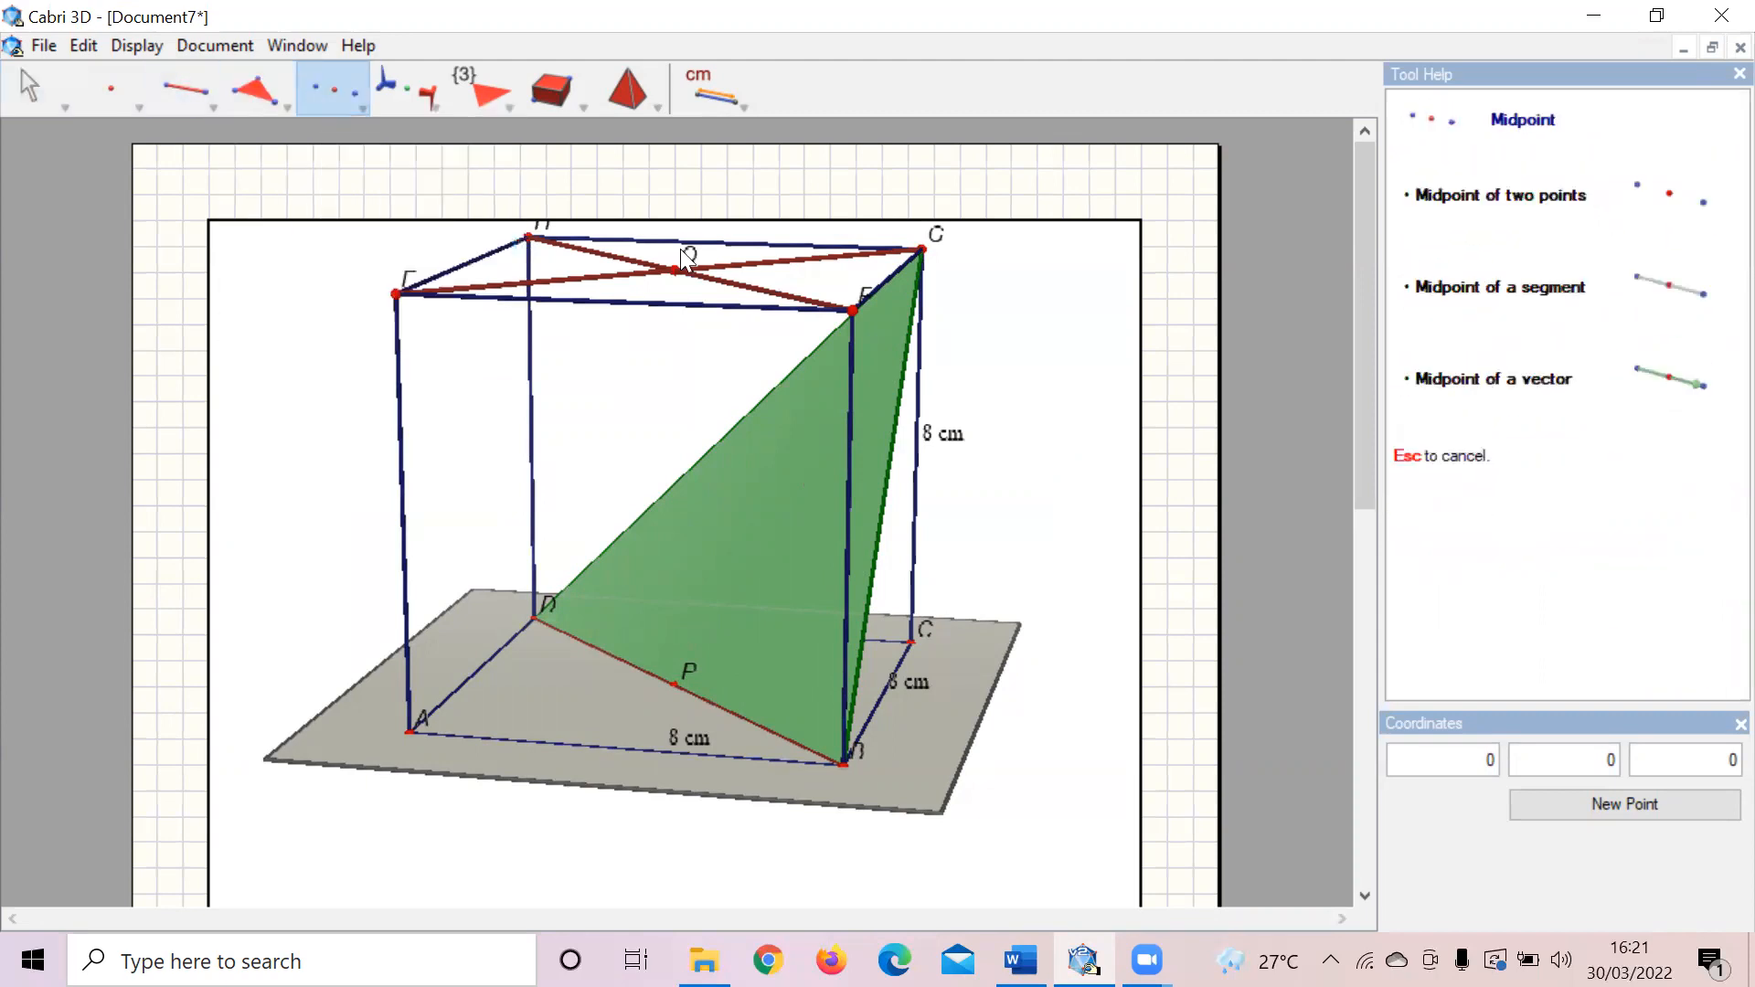
pyautogui.click(922, 250)
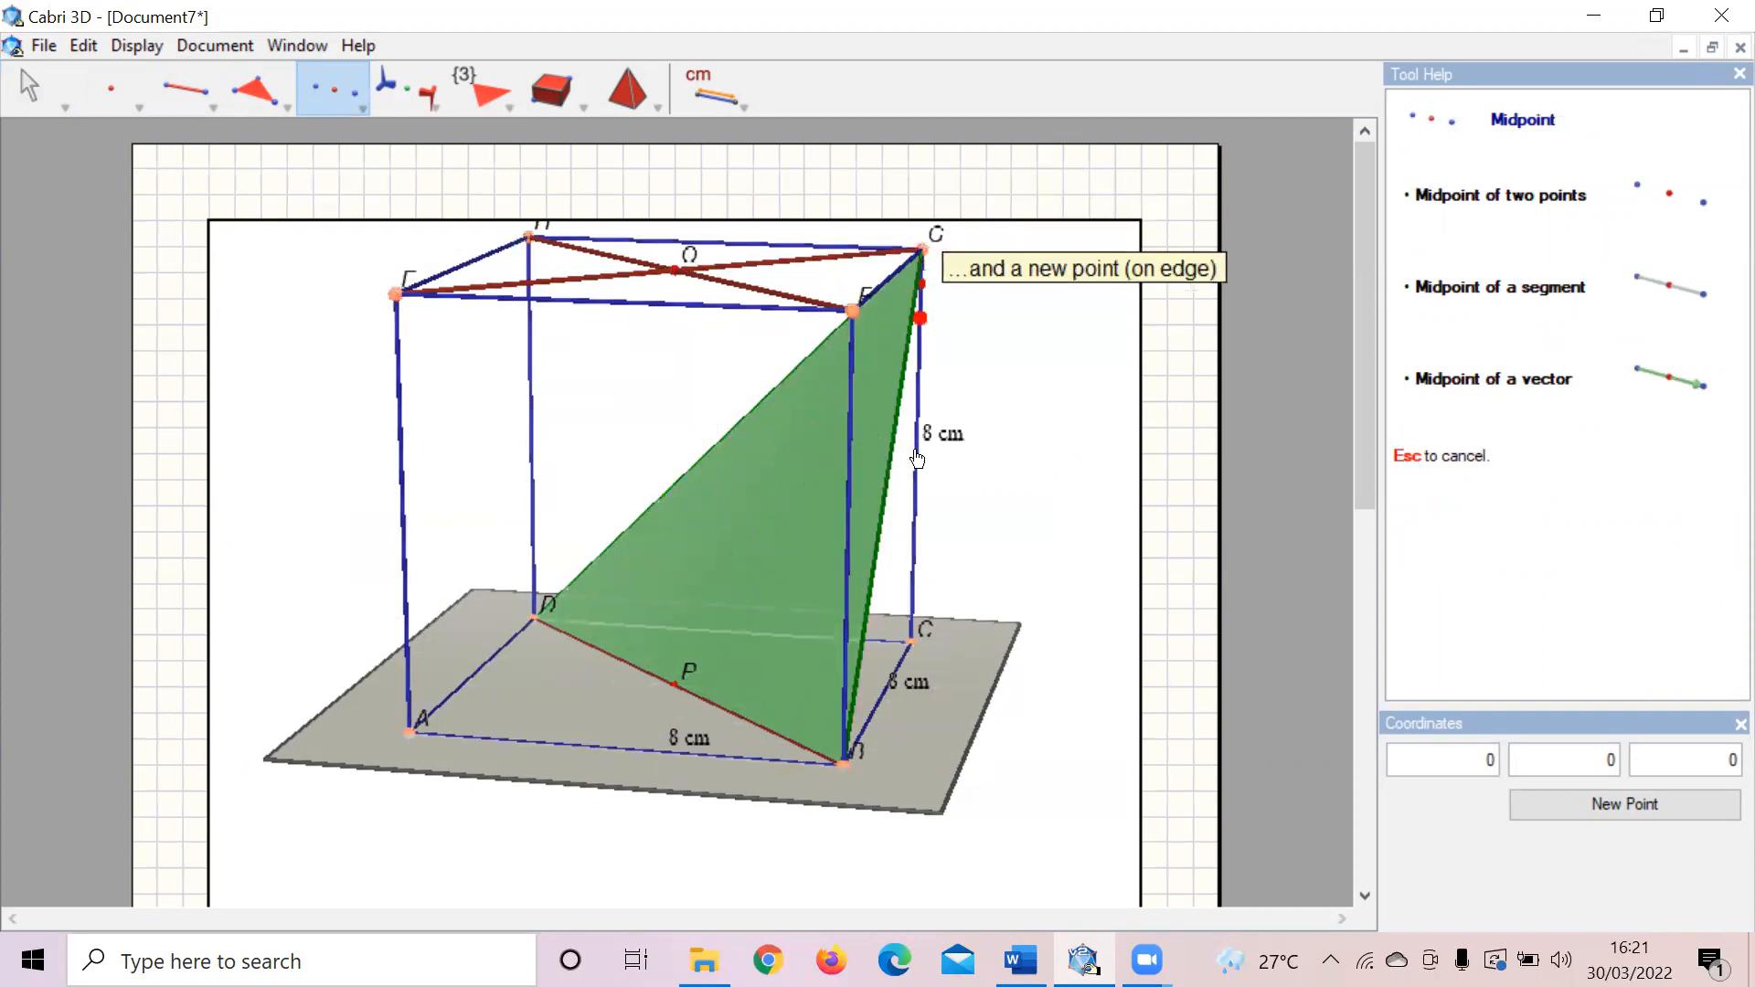
pyautogui.click(915, 648)
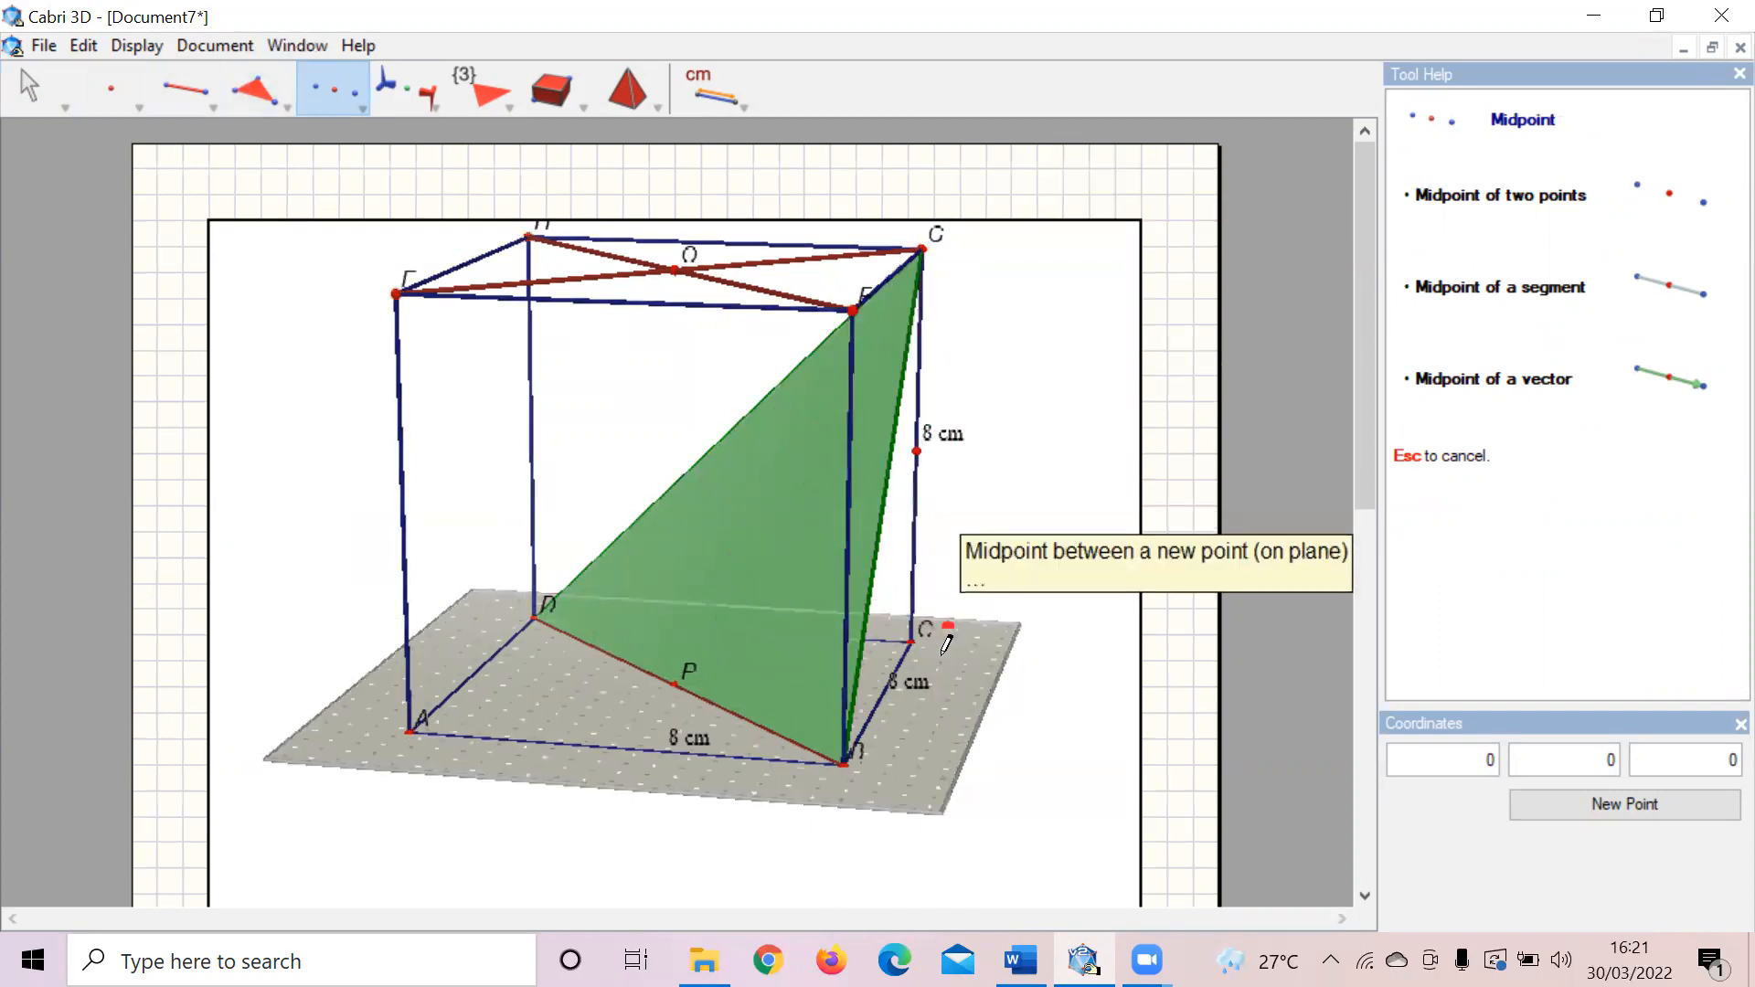
# Step: Label the midpoint of edge CG as R and move the edge's 8 cm measurement up, clear of that label
pyautogui.click(53, 89)
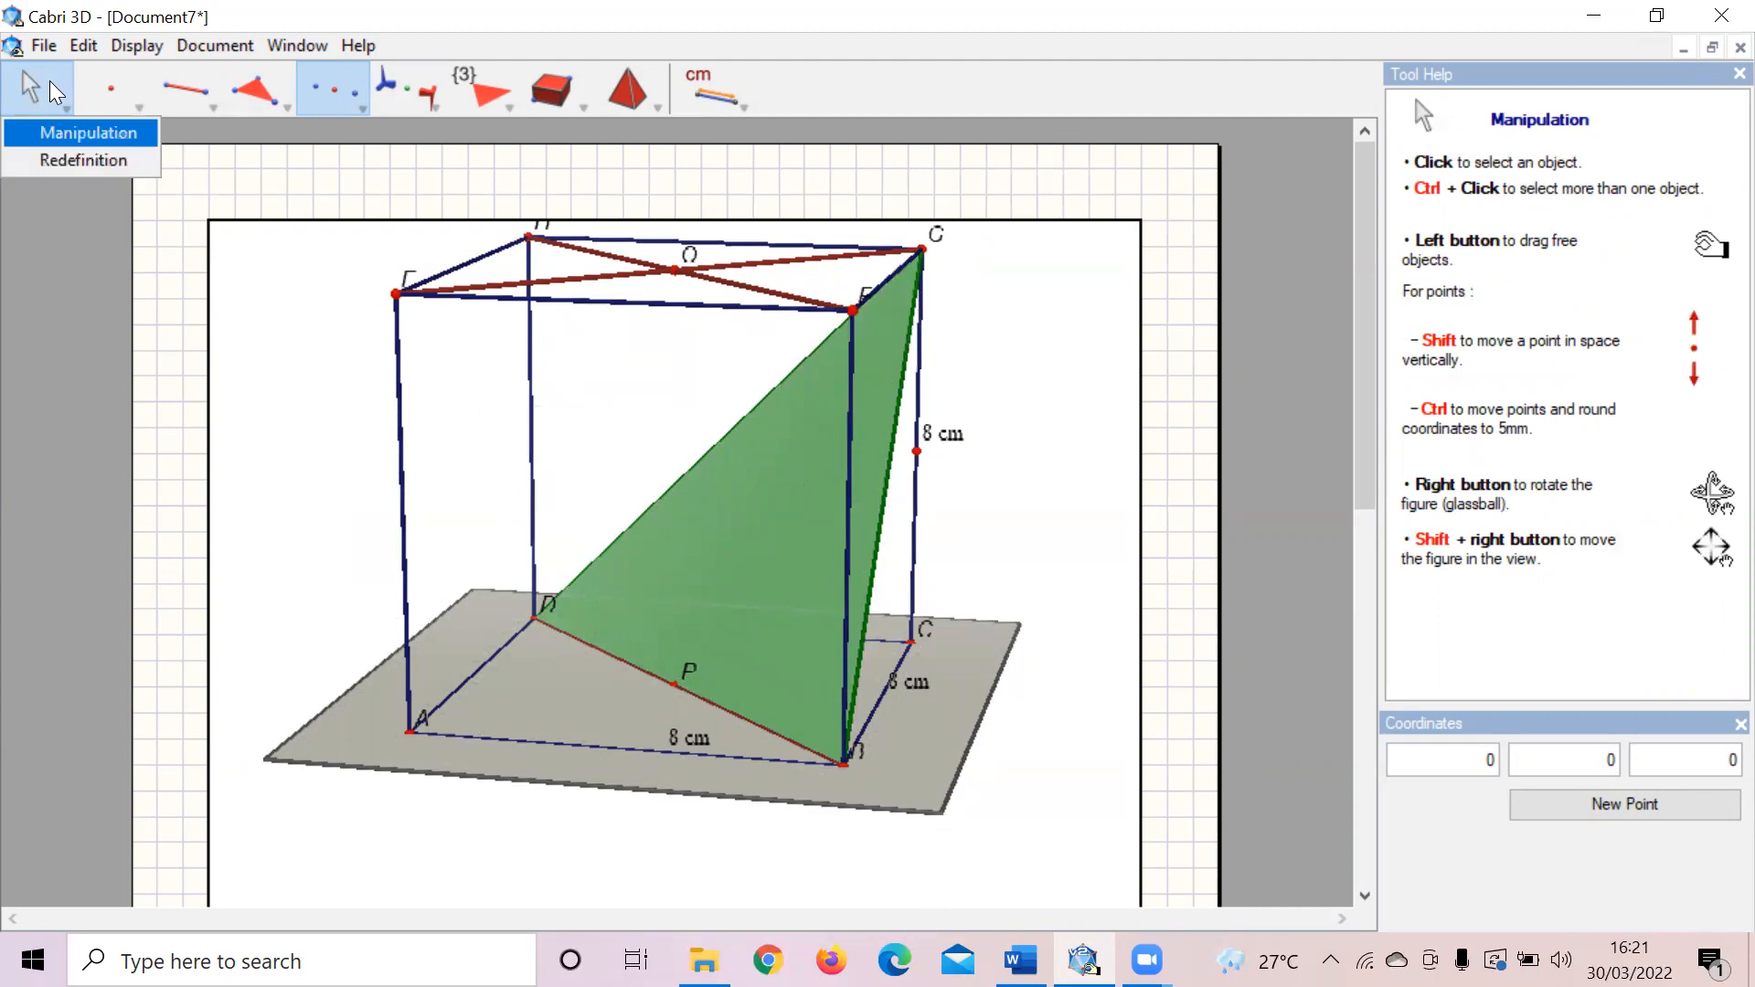
pyautogui.click(914, 451)
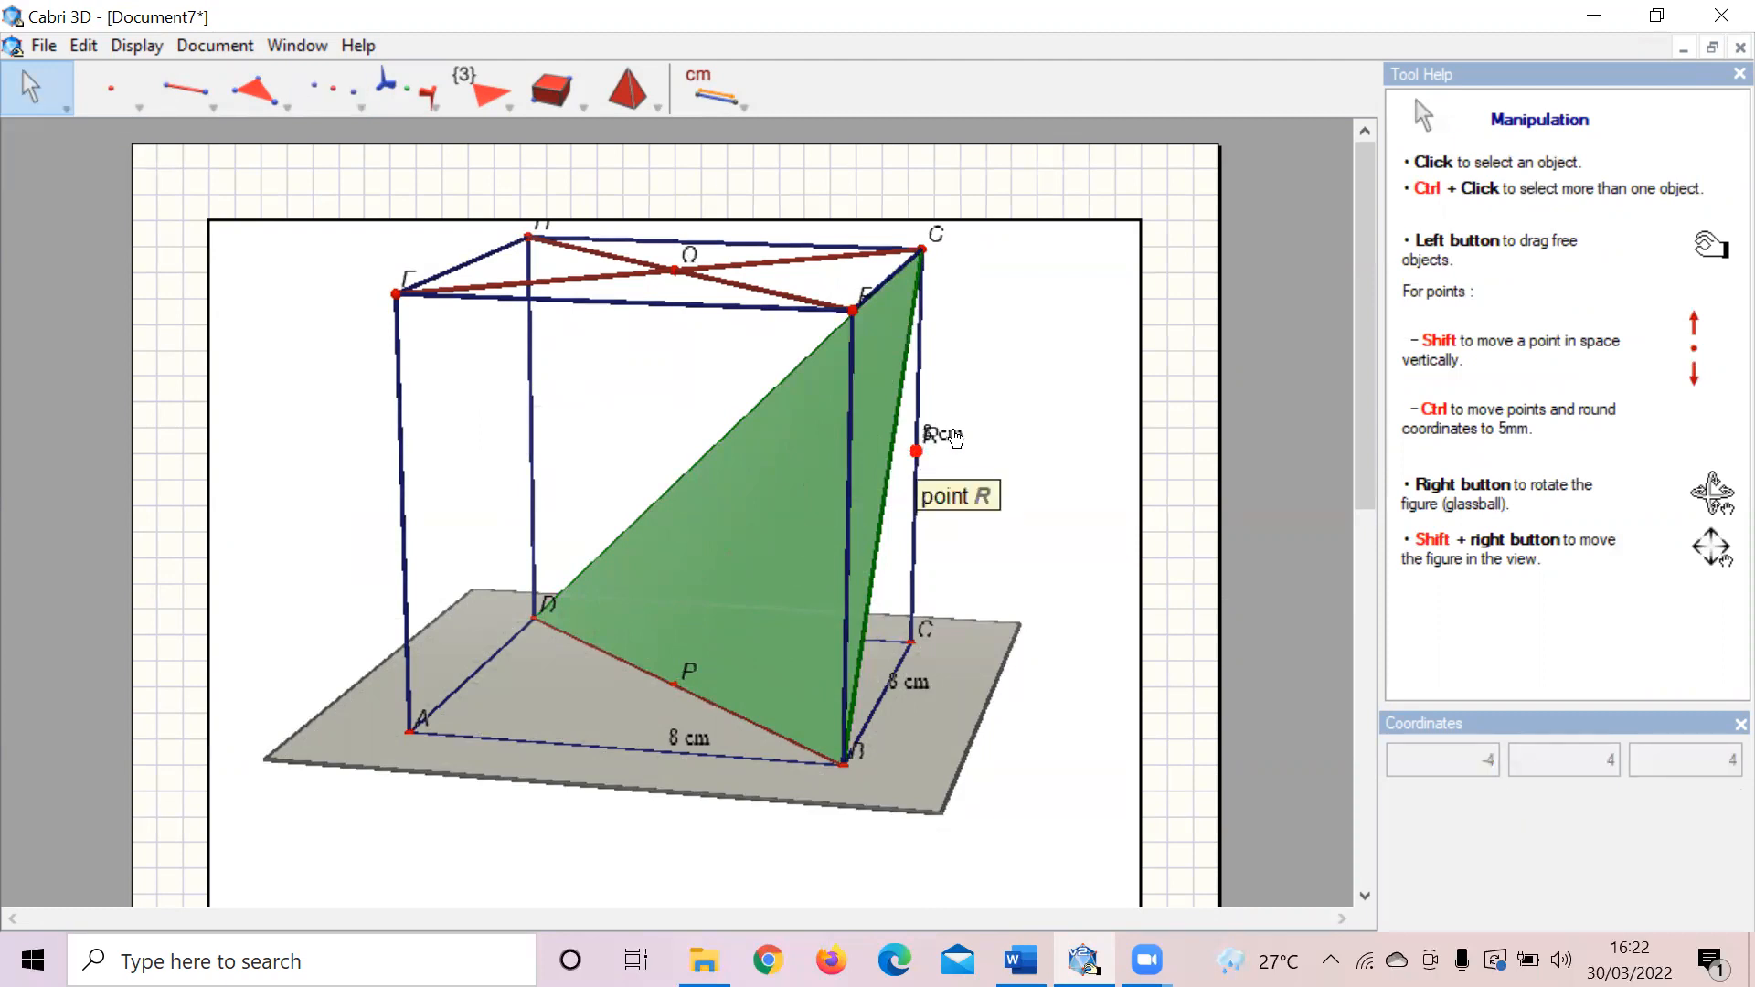
pyautogui.moveTo(930, 437); pyautogui.dragTo(947, 381)
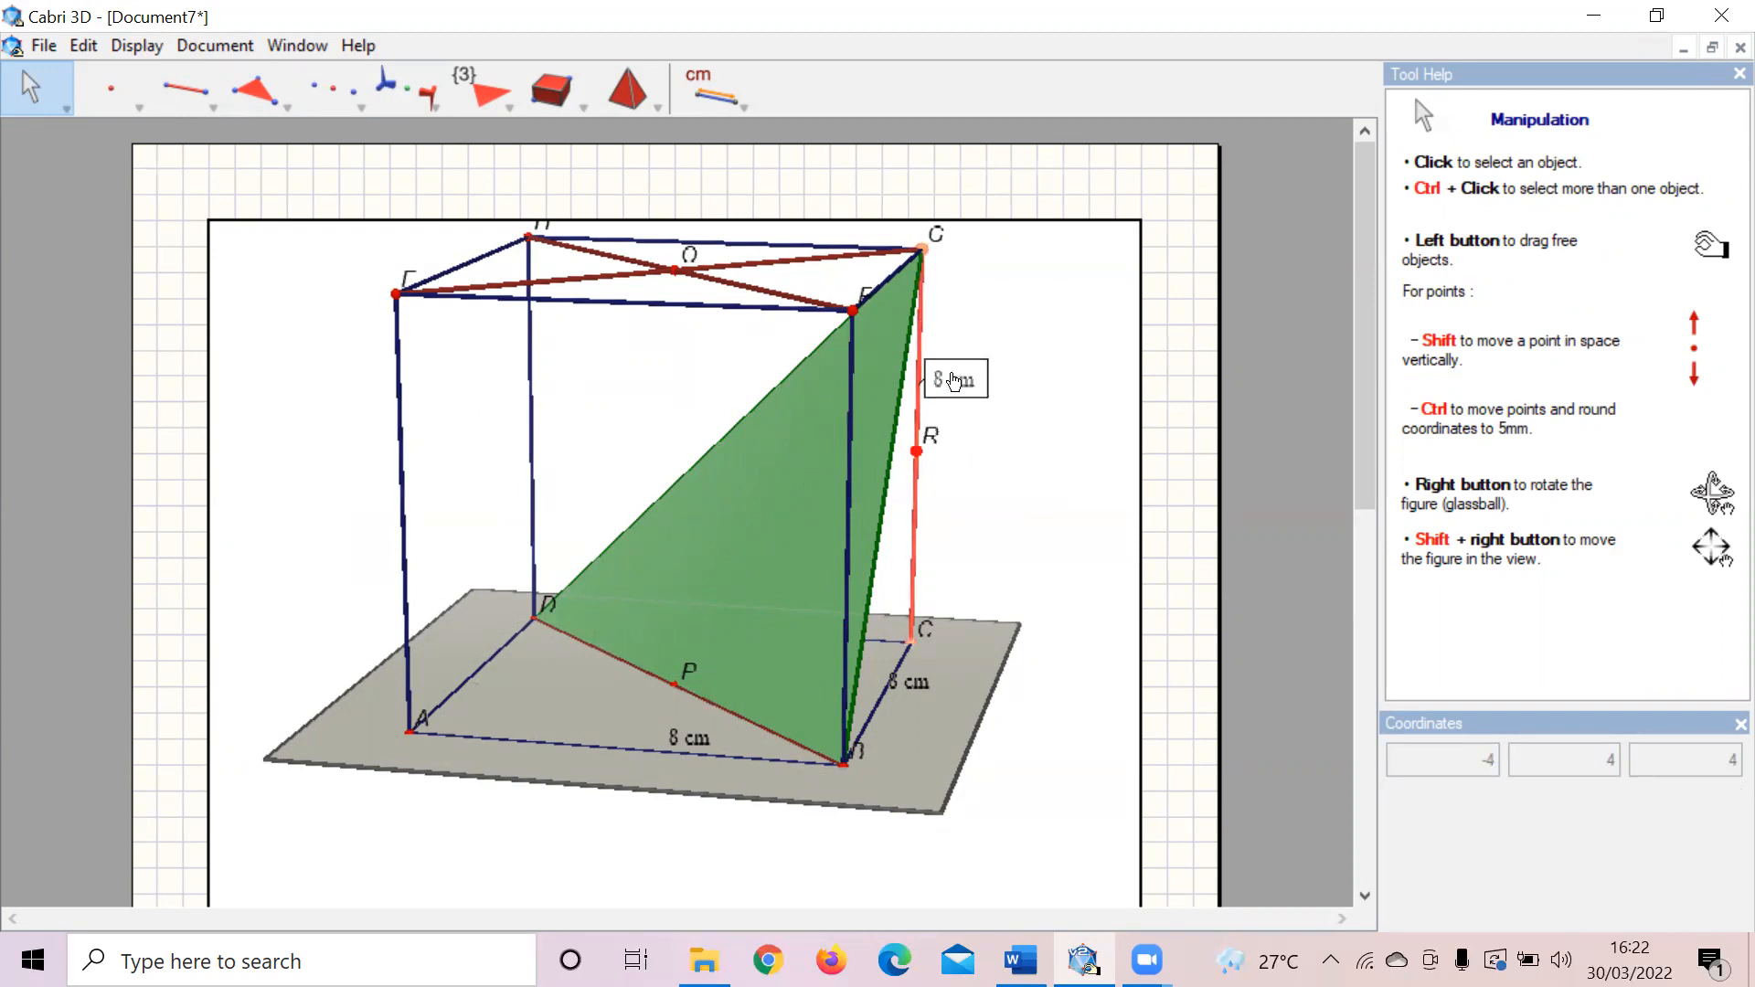
# Step: Draw a segment from midpoint O to midpoint R through triangle BDG
pyautogui.click(193, 76)
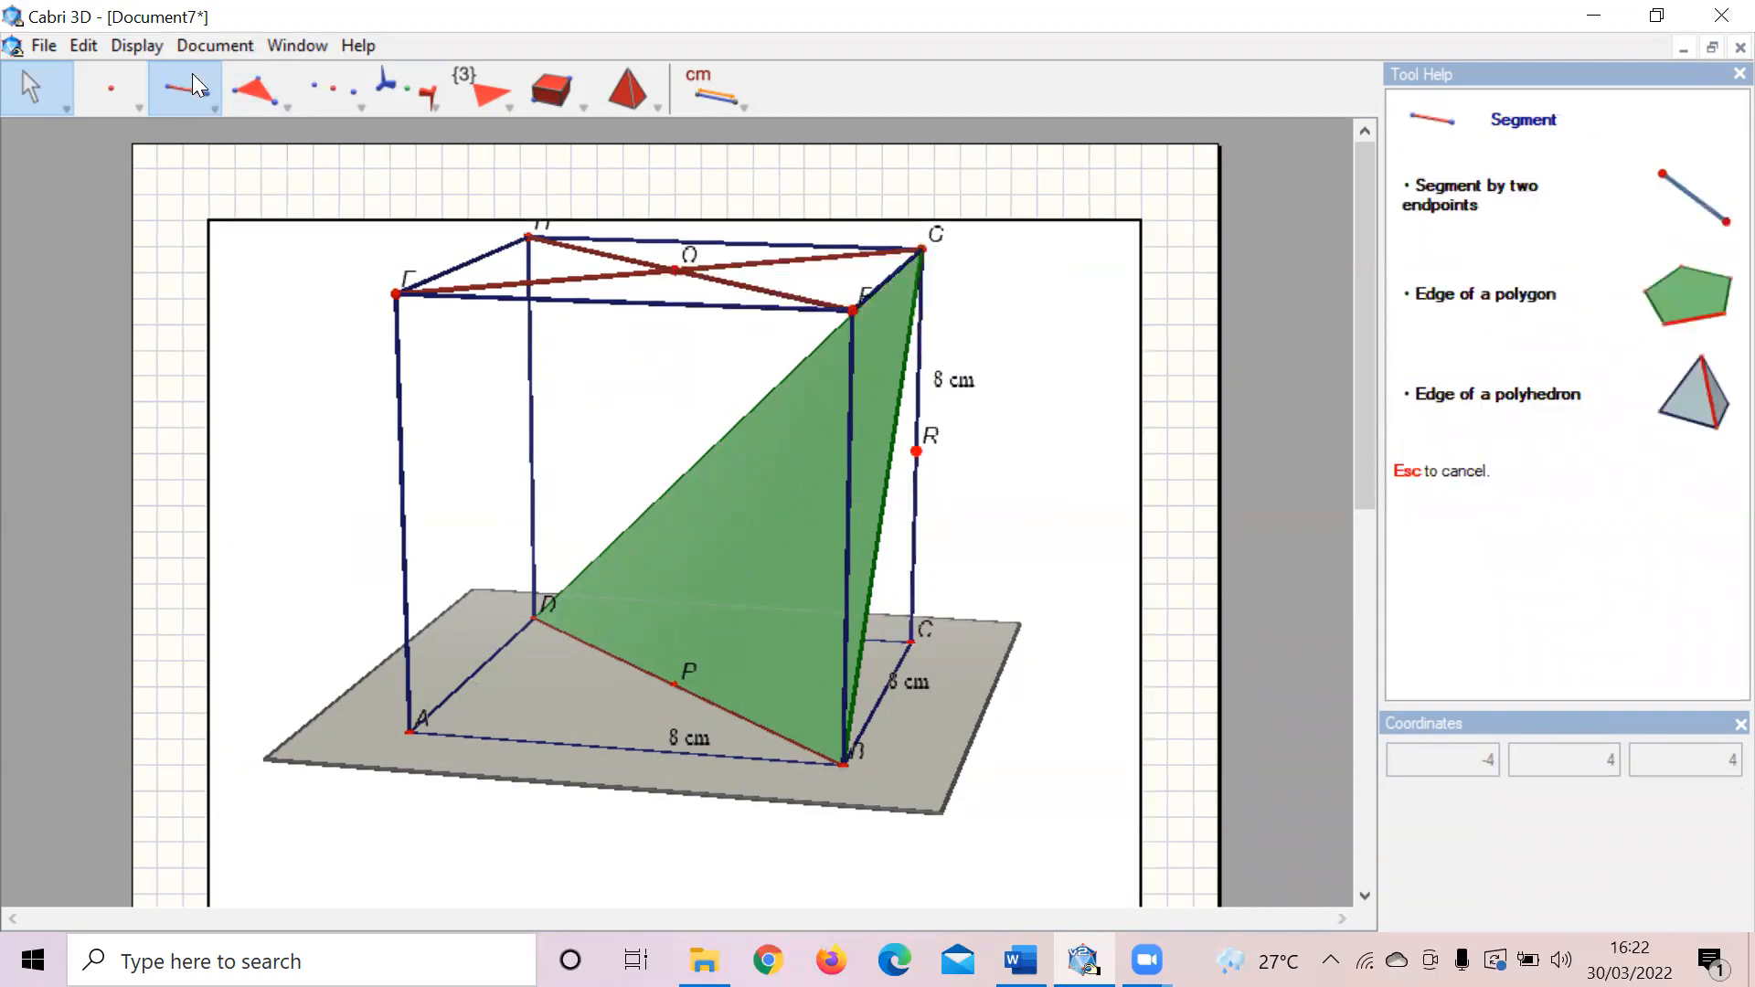
pyautogui.click(193, 75)
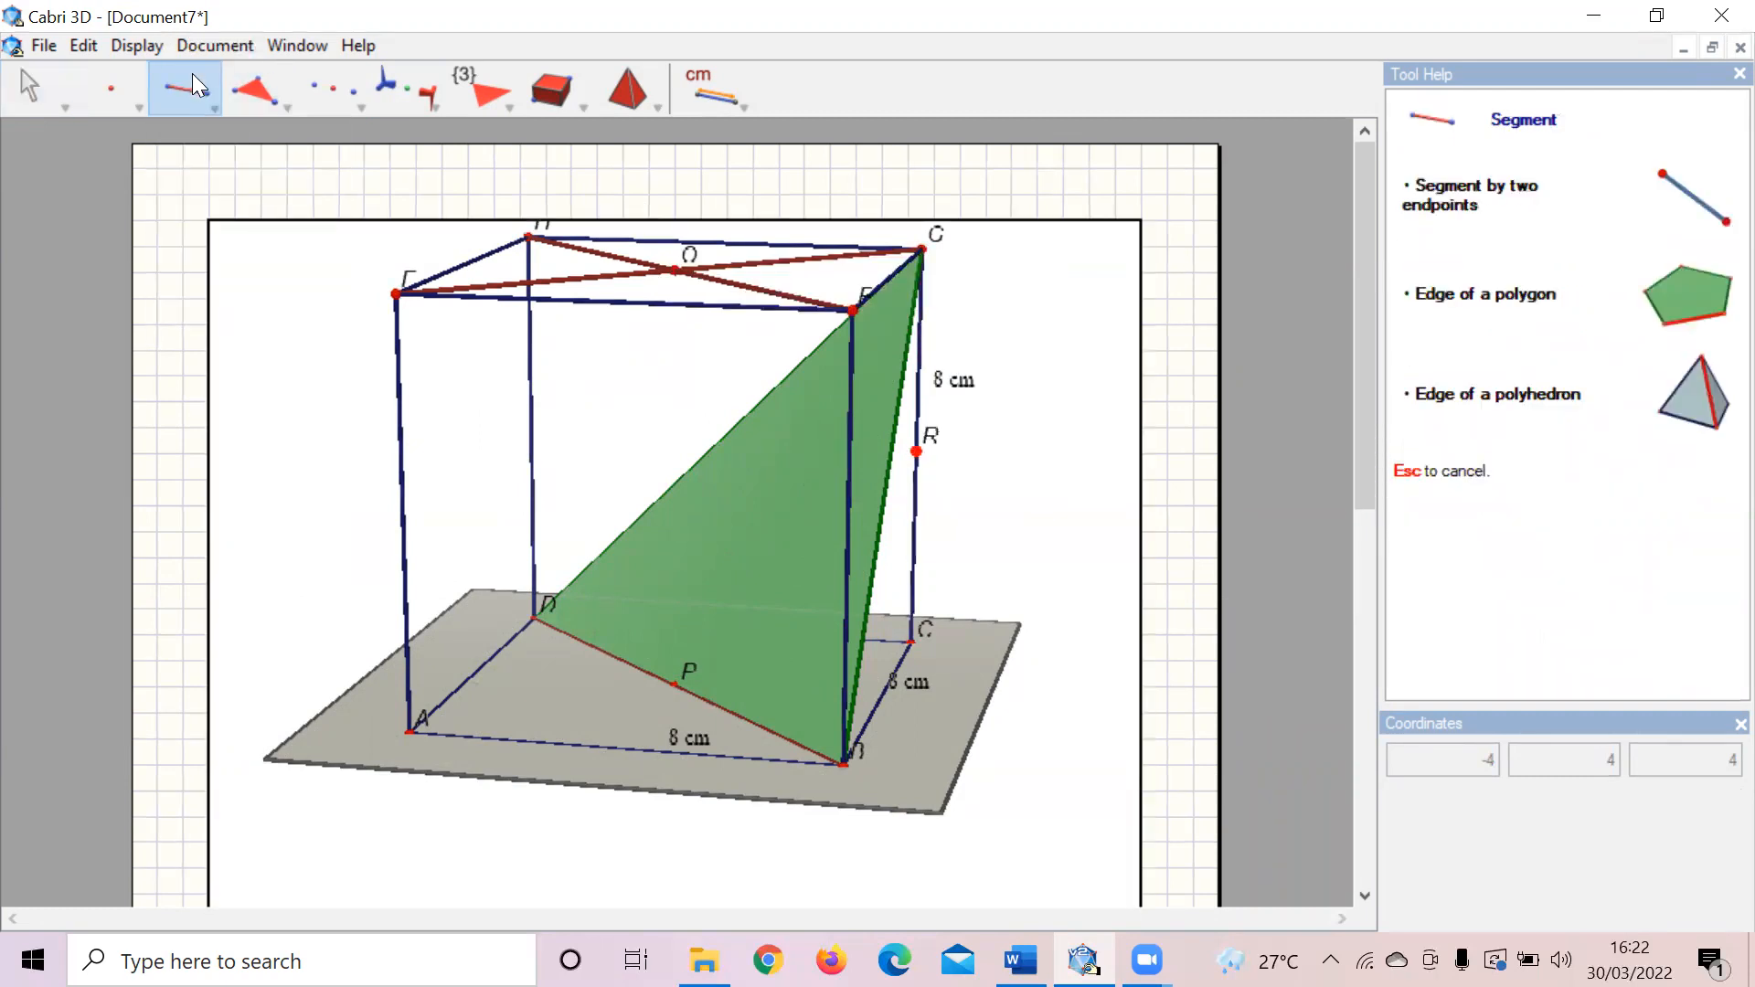
pyautogui.click(676, 271)
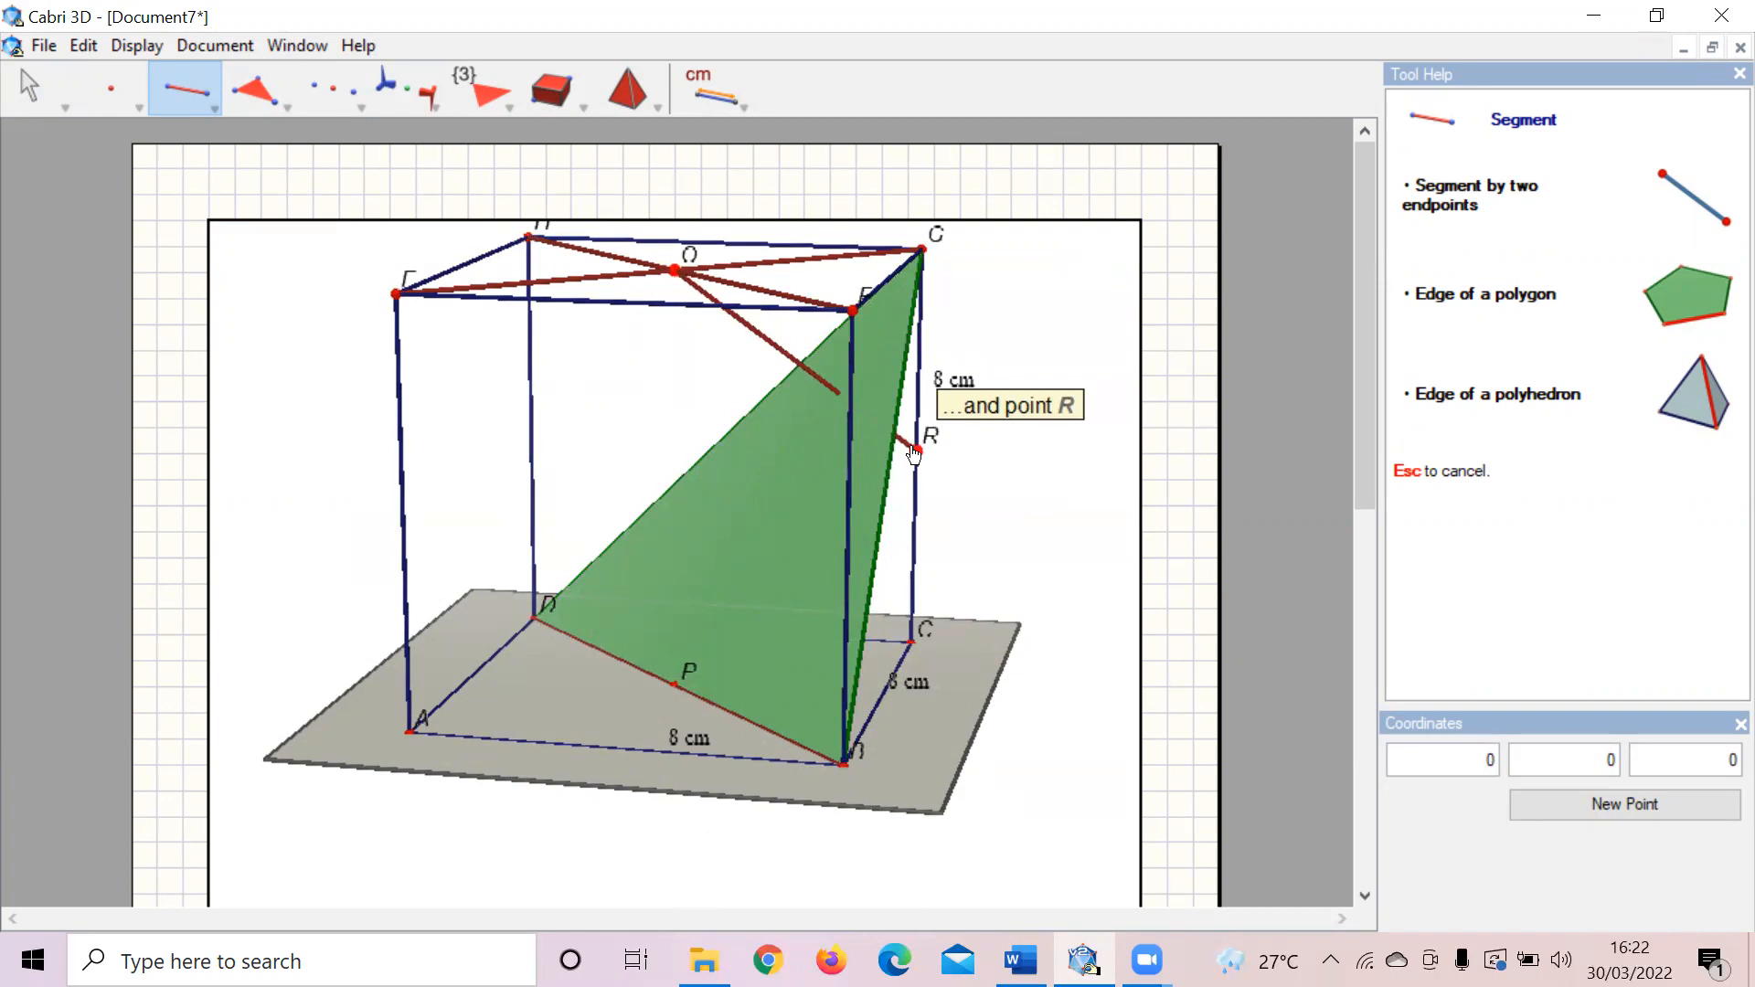
pyautogui.click(915, 452)
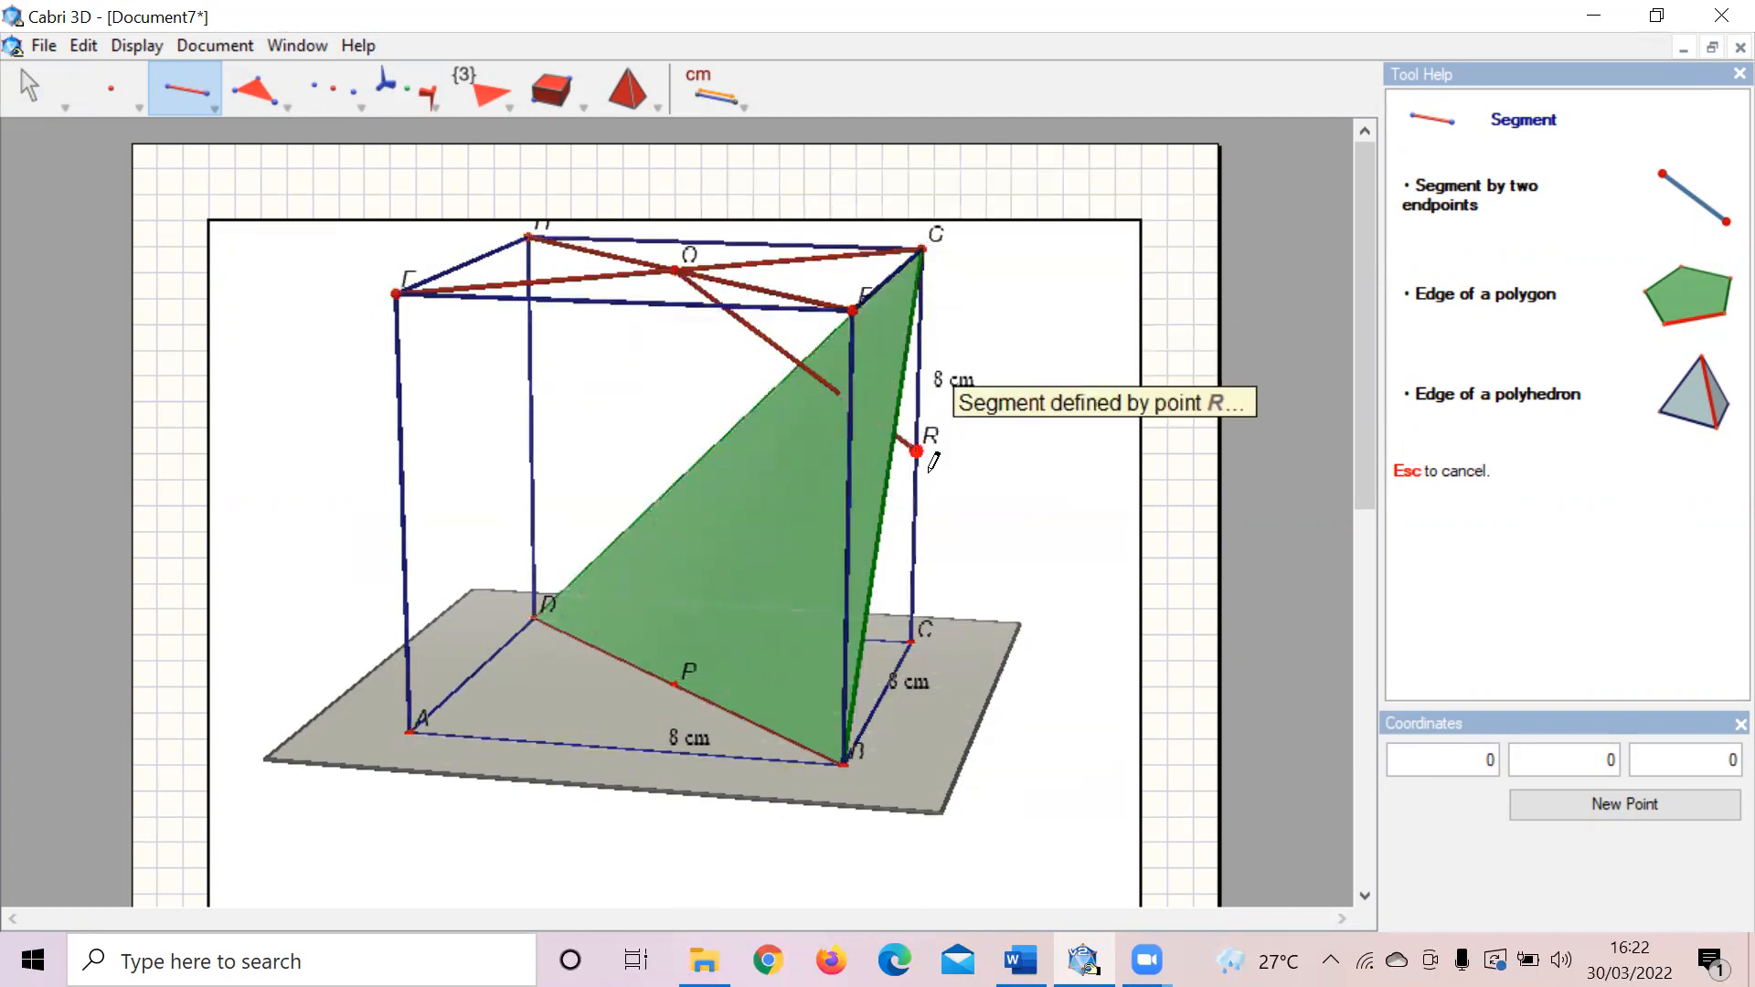
# Step: Create the intersection point of segment OR with triangle BDG and label it Q
pyautogui.click(108, 108)
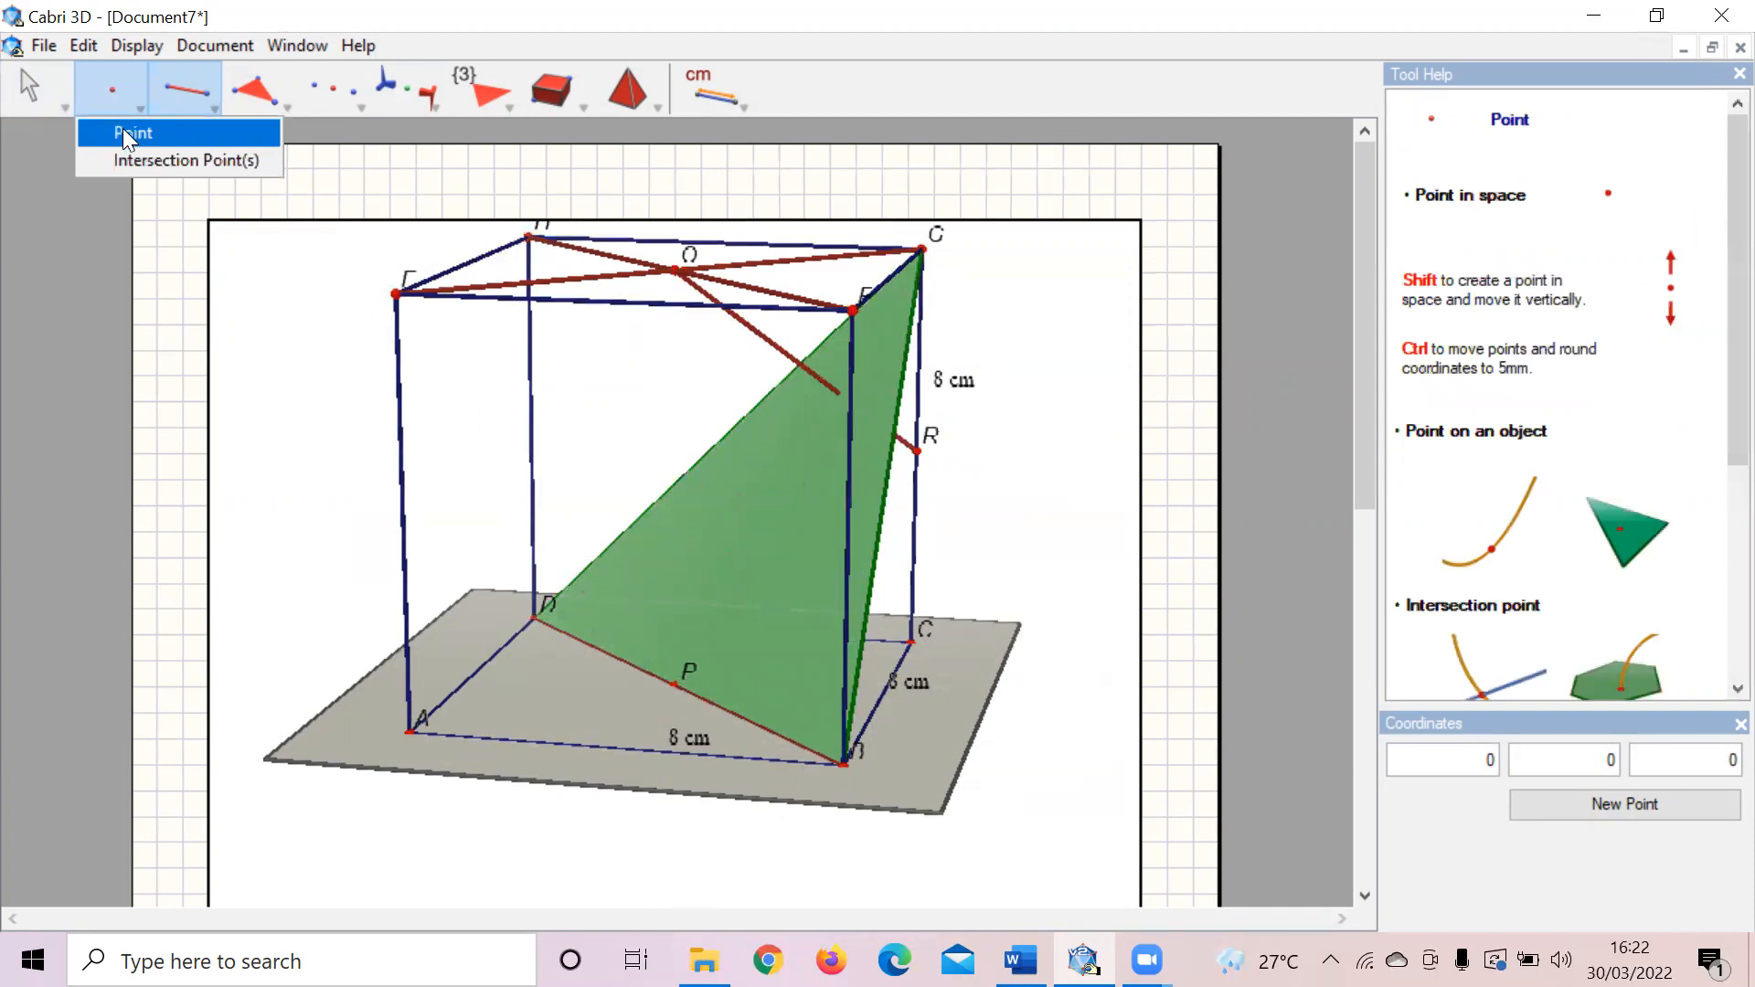
pyautogui.click(125, 135)
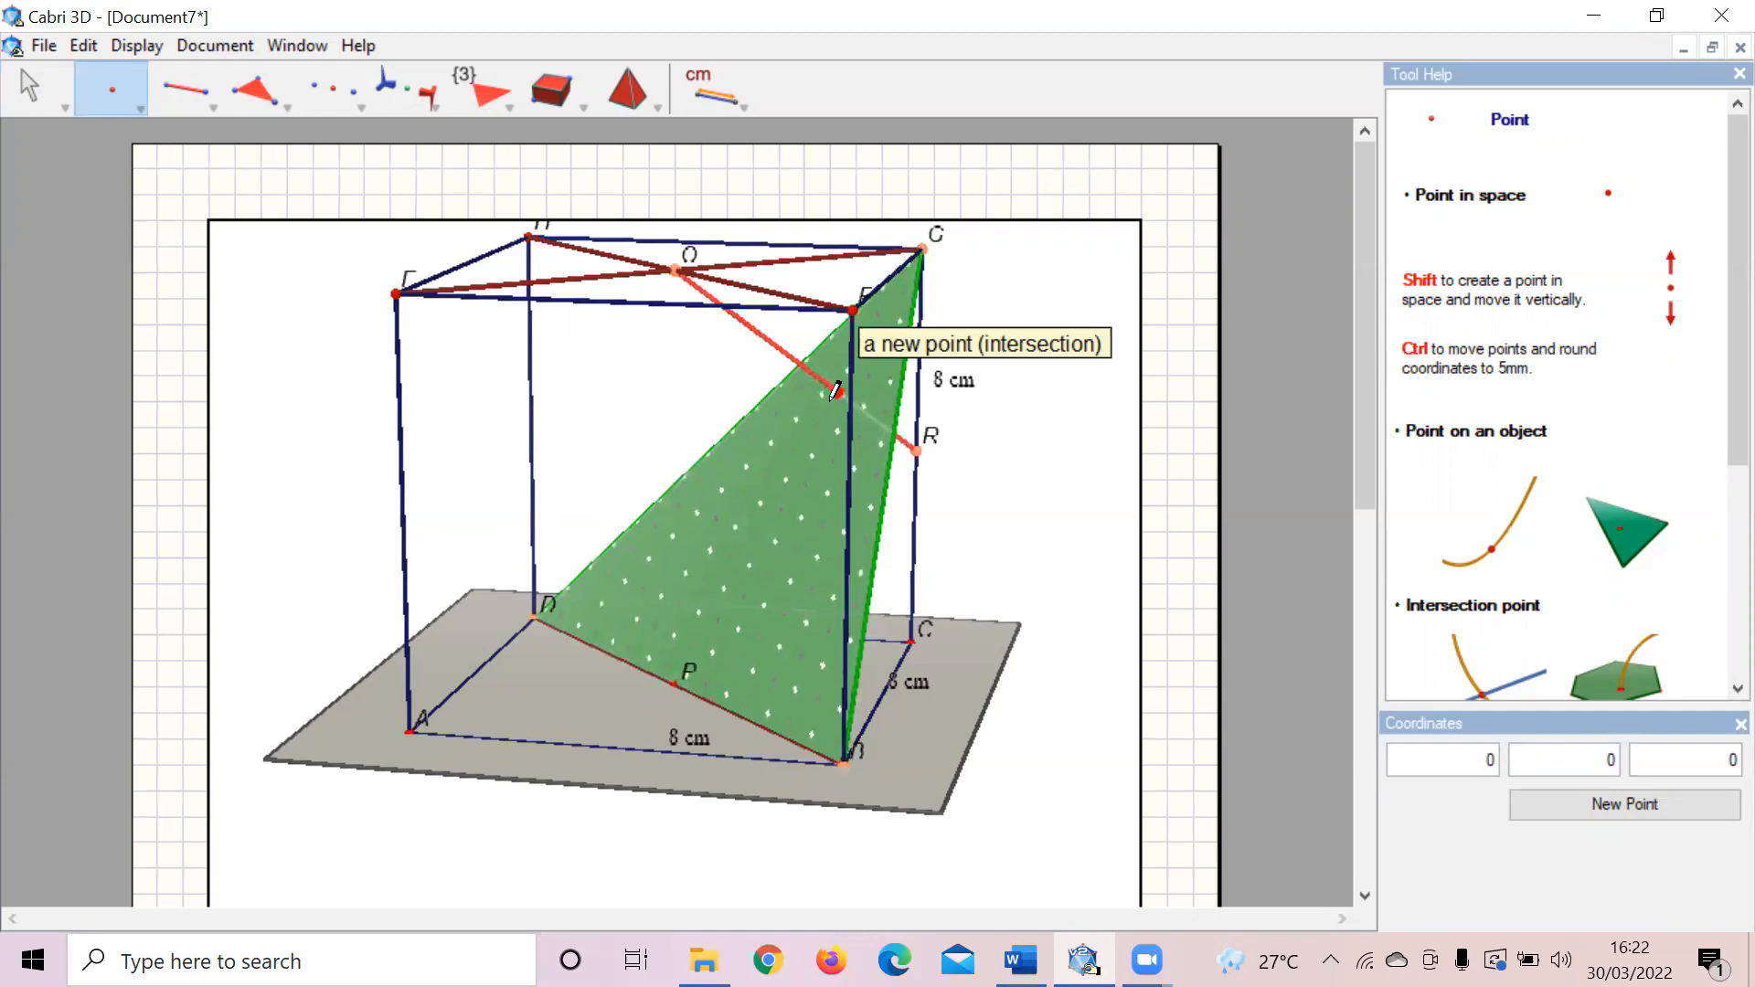
pyautogui.click(1020, 960)
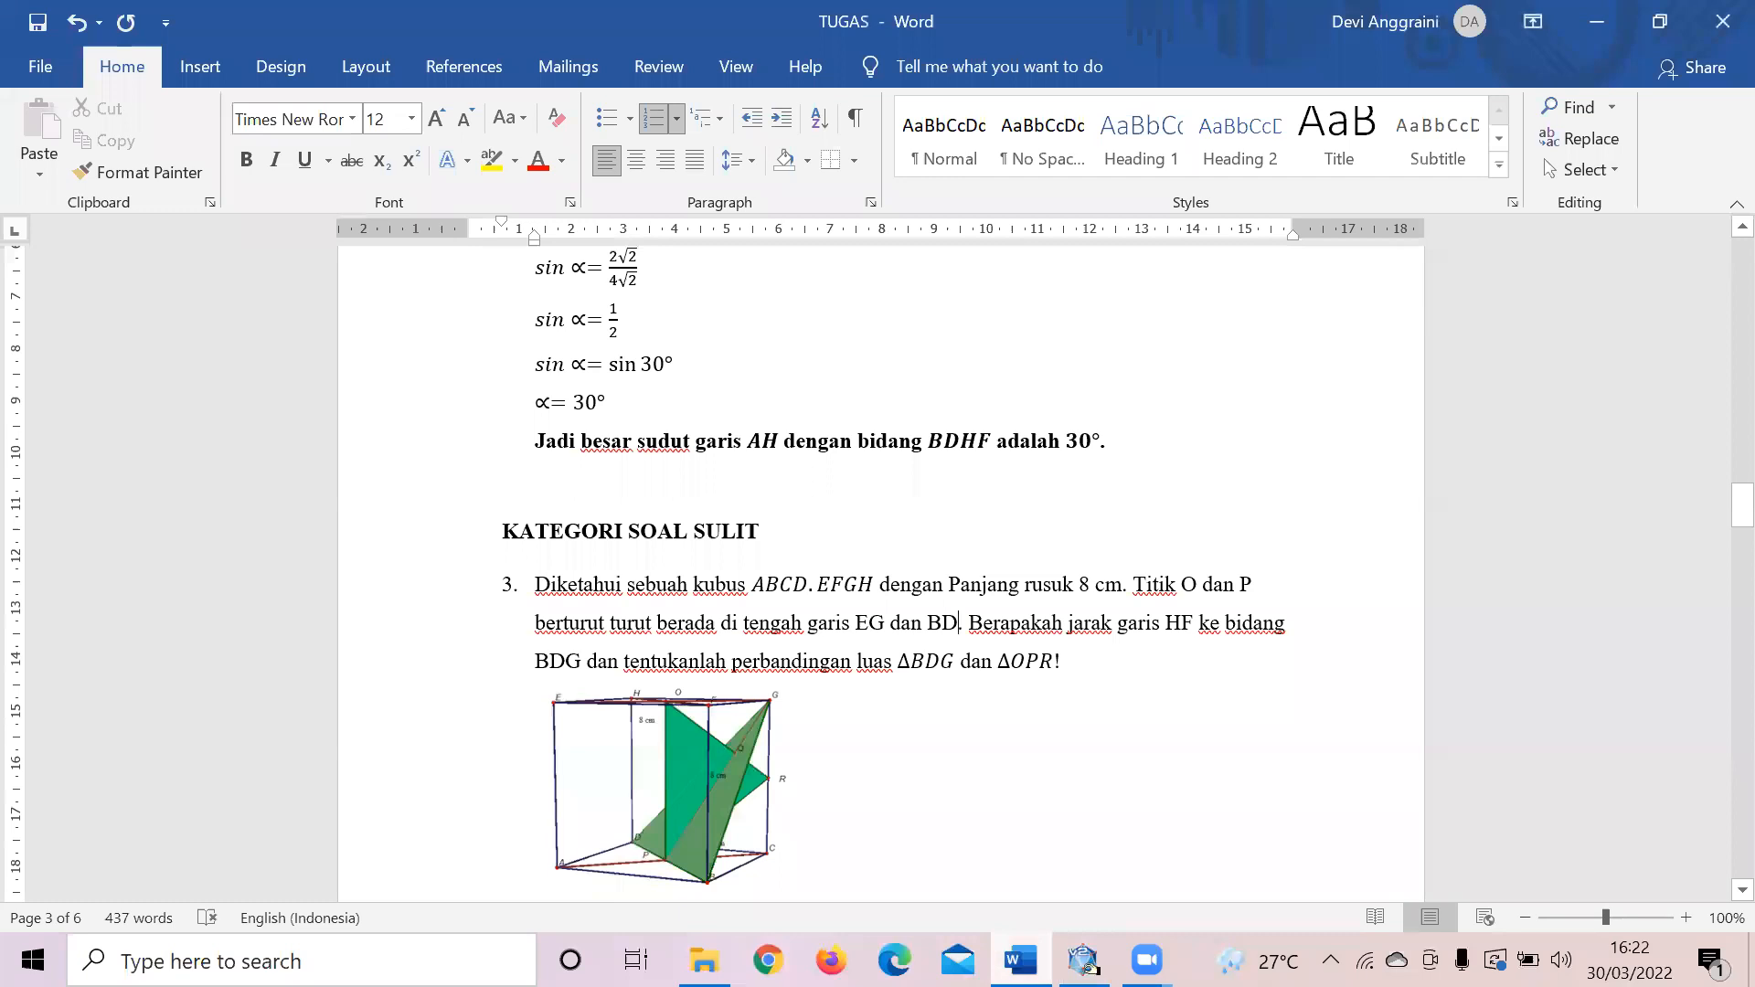
pyautogui.click(1083, 960)
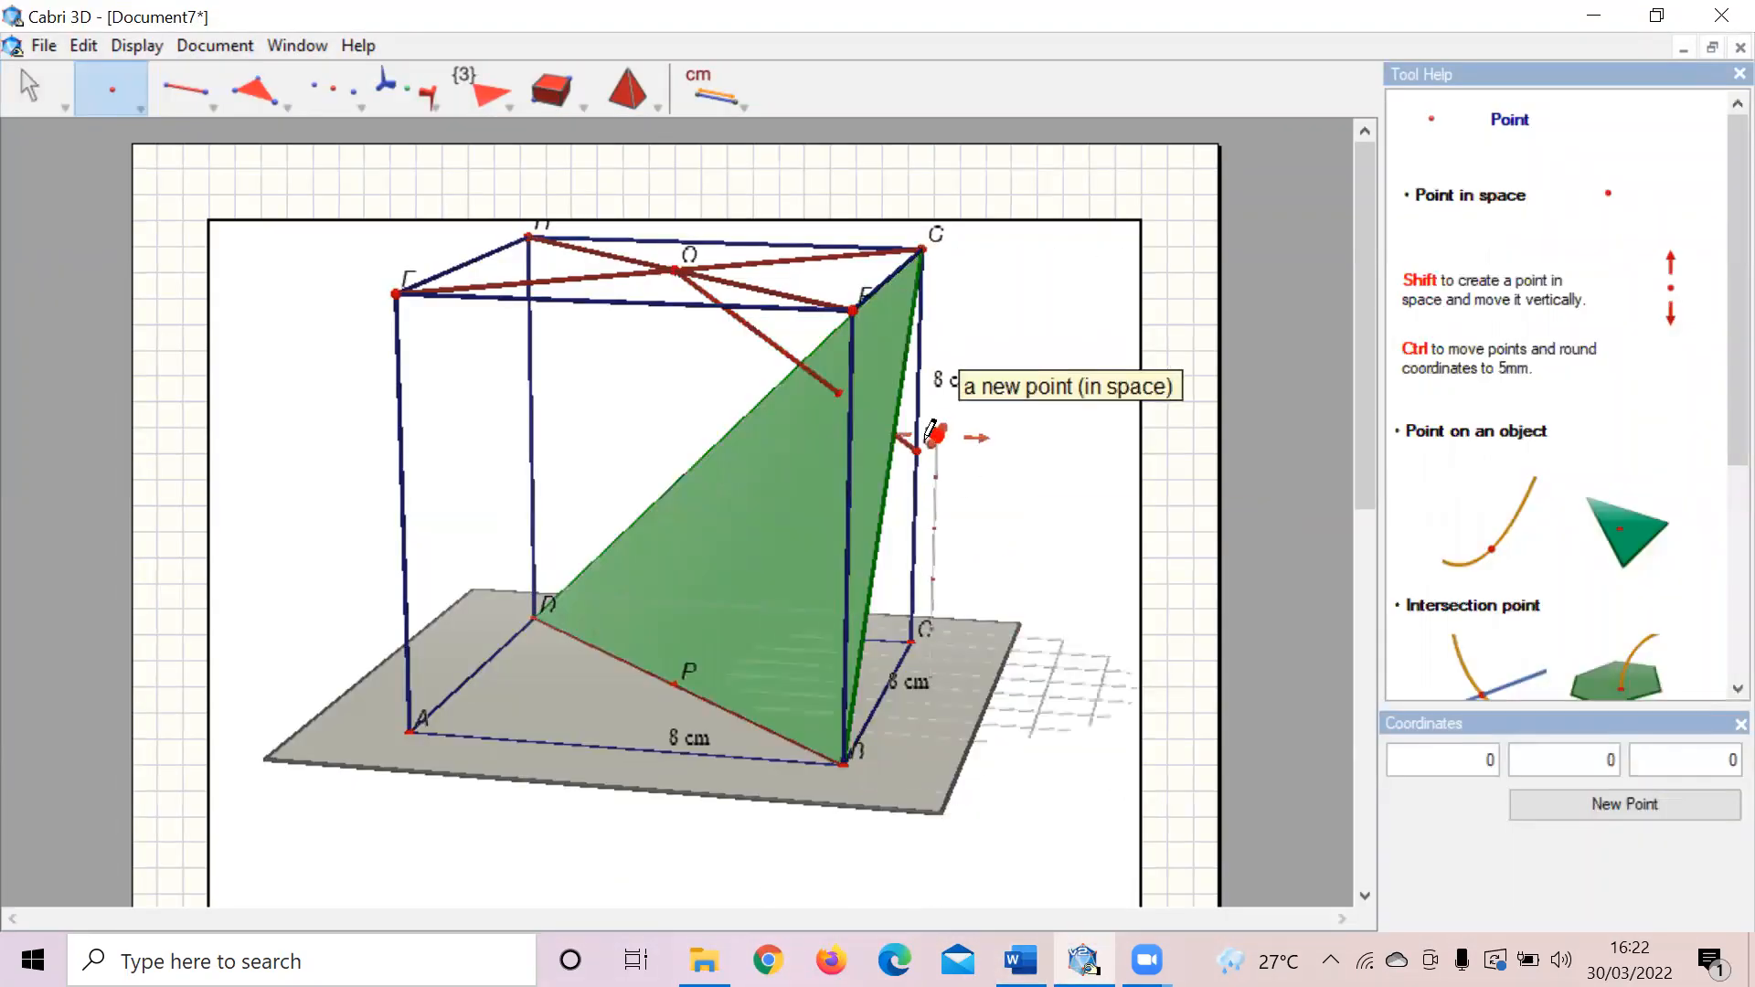
pyautogui.click(41, 84)
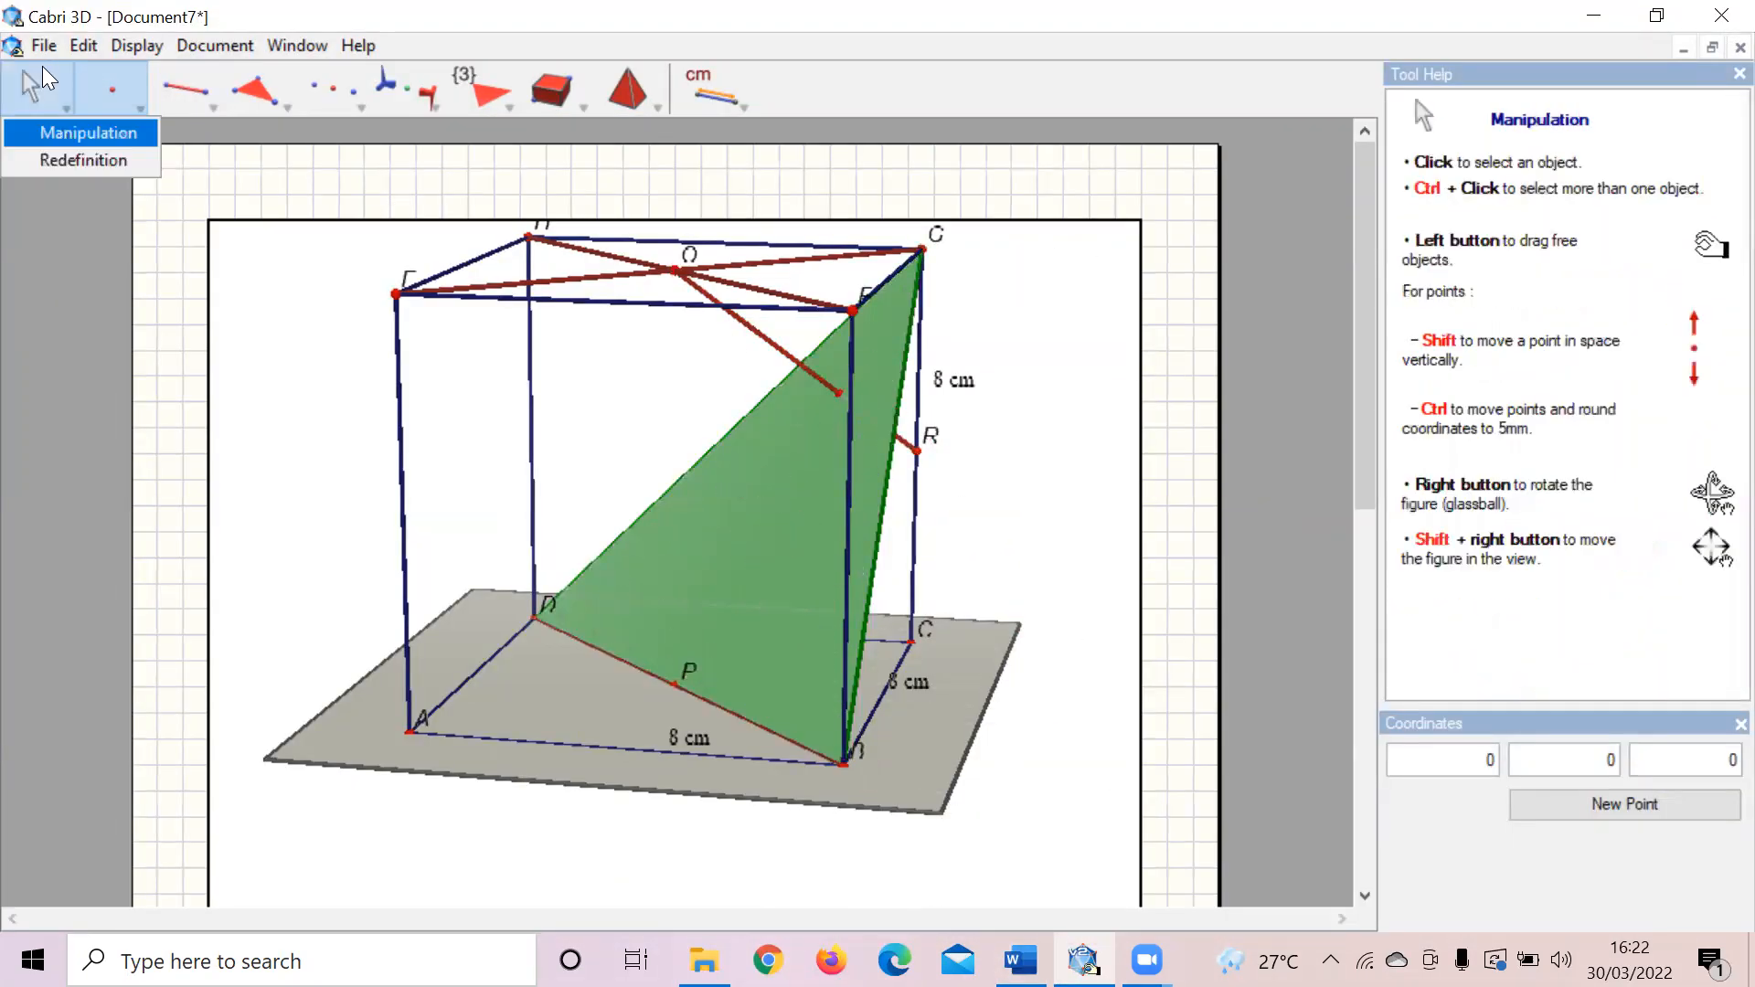
pyautogui.click(839, 393)
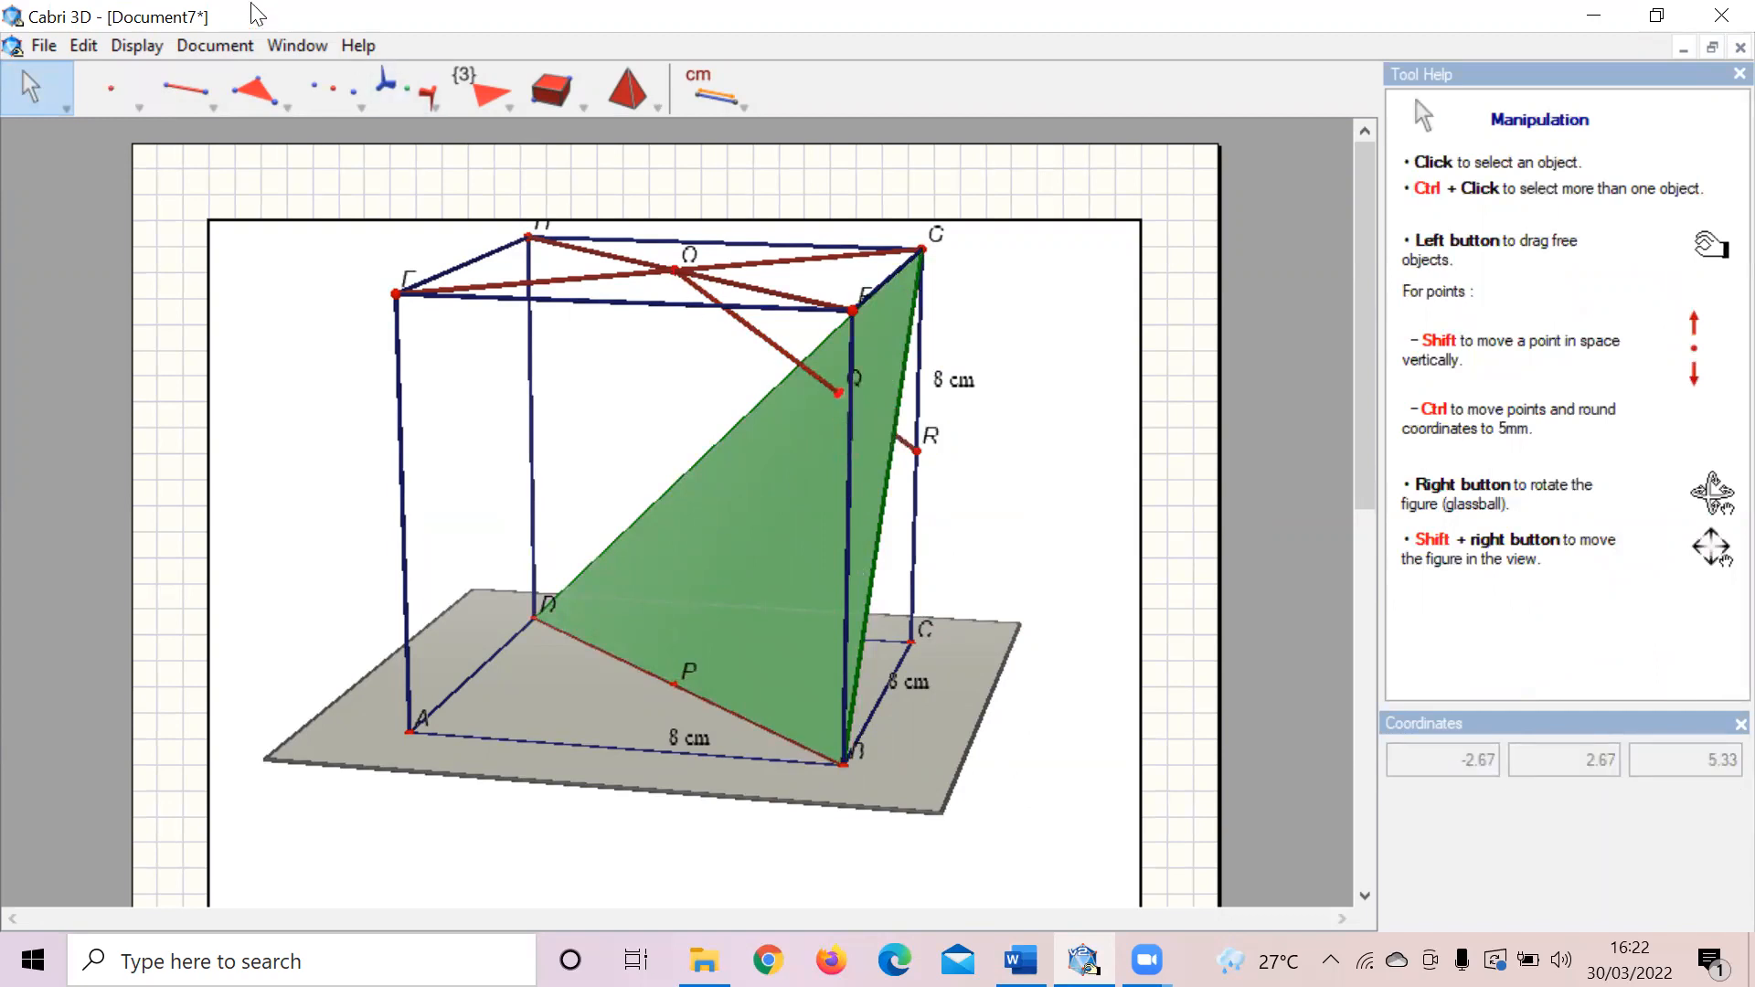
pyautogui.click(44, 47)
pyautogui.click(59, 69)
# Step: Draw segments from Q to P and from P to O to outline triangle OPQ
pyautogui.click(185, 70)
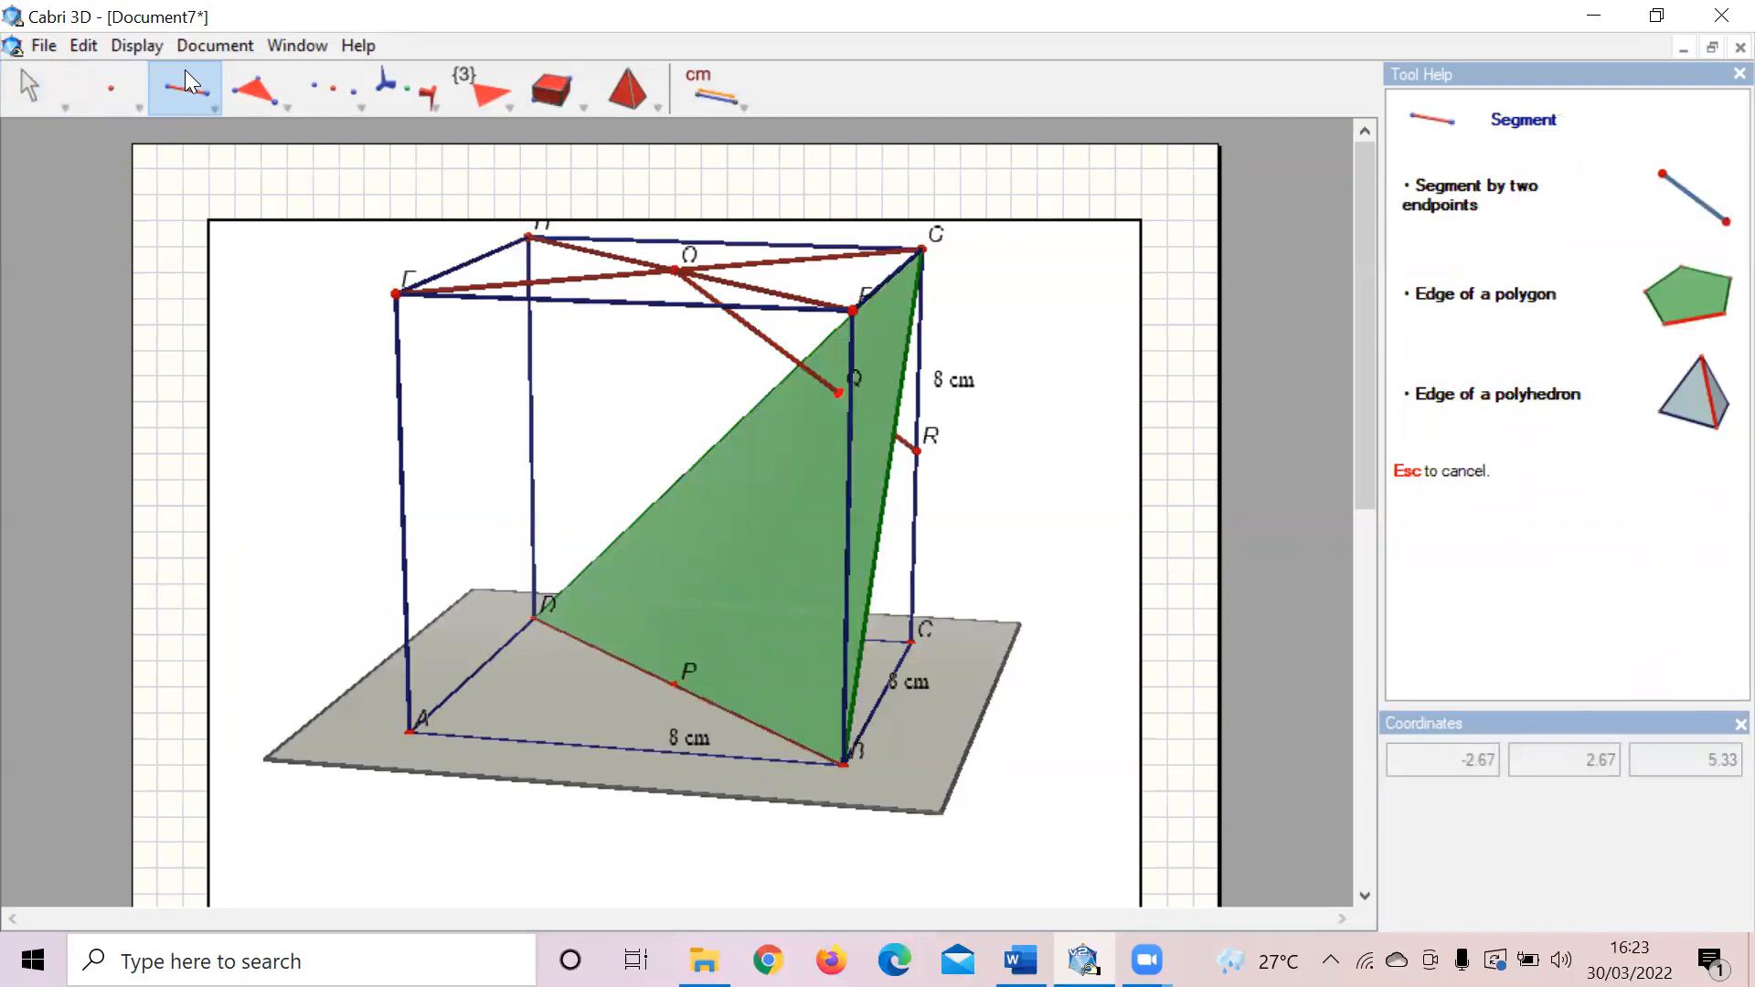
pyautogui.click(184, 69)
pyautogui.click(841, 391)
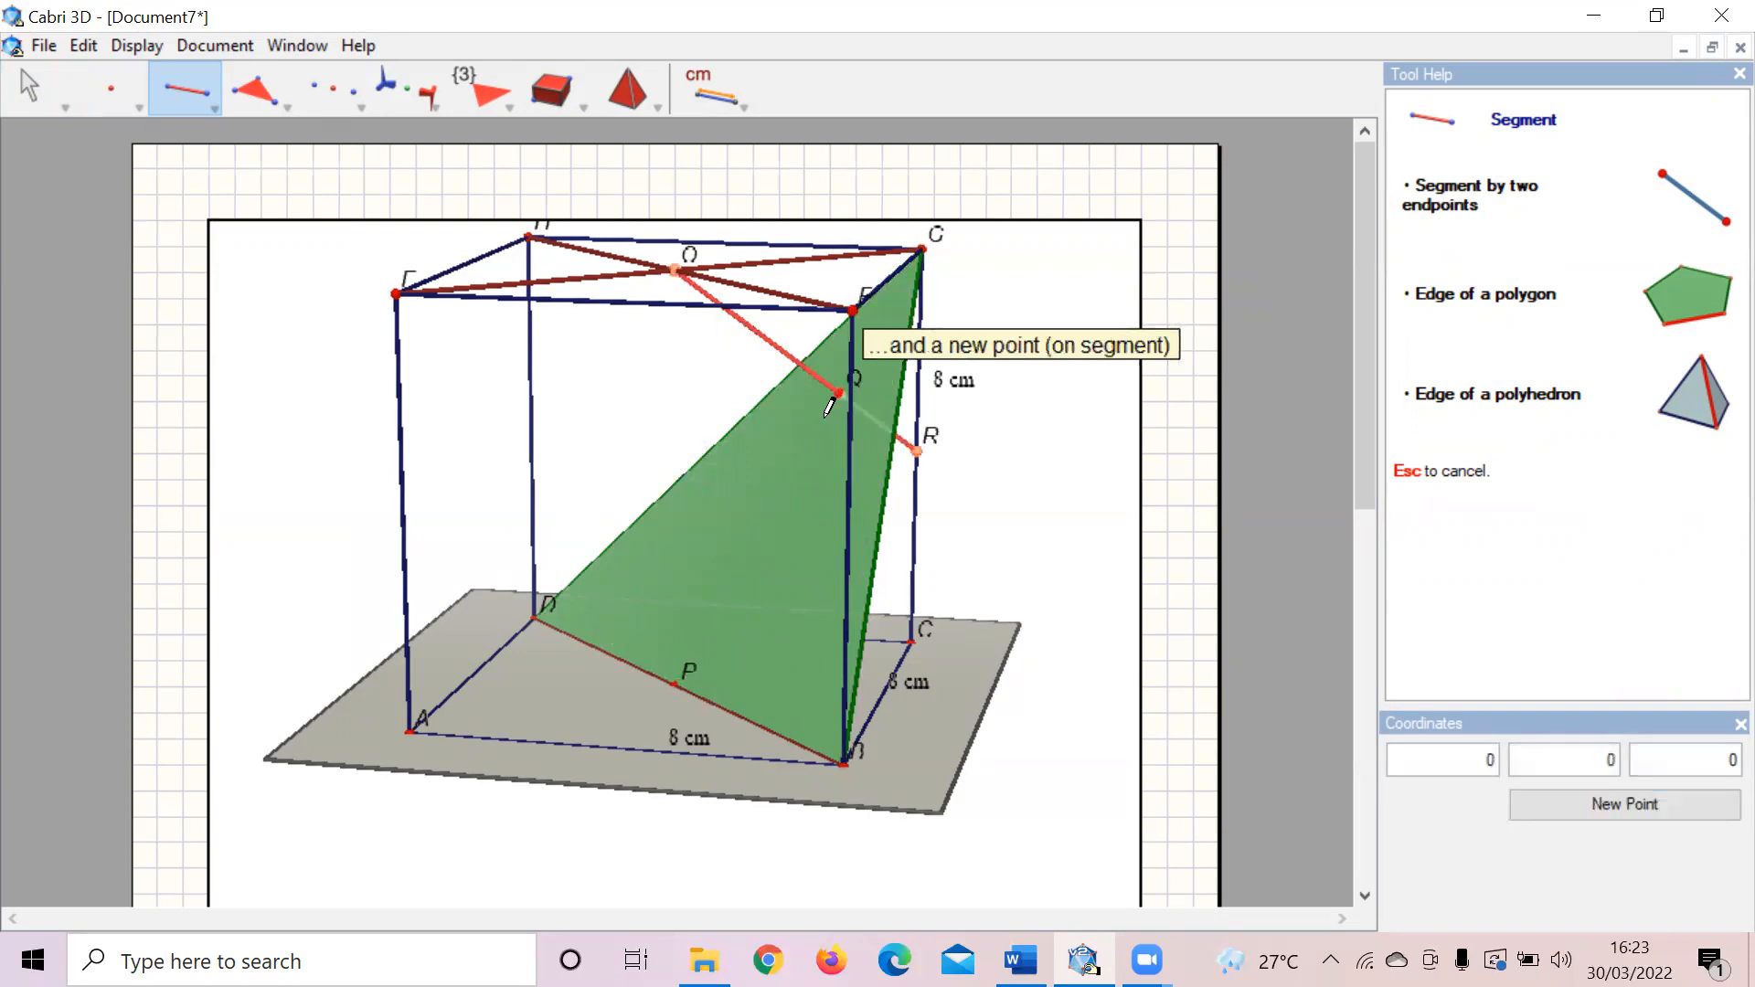
pyautogui.click(675, 685)
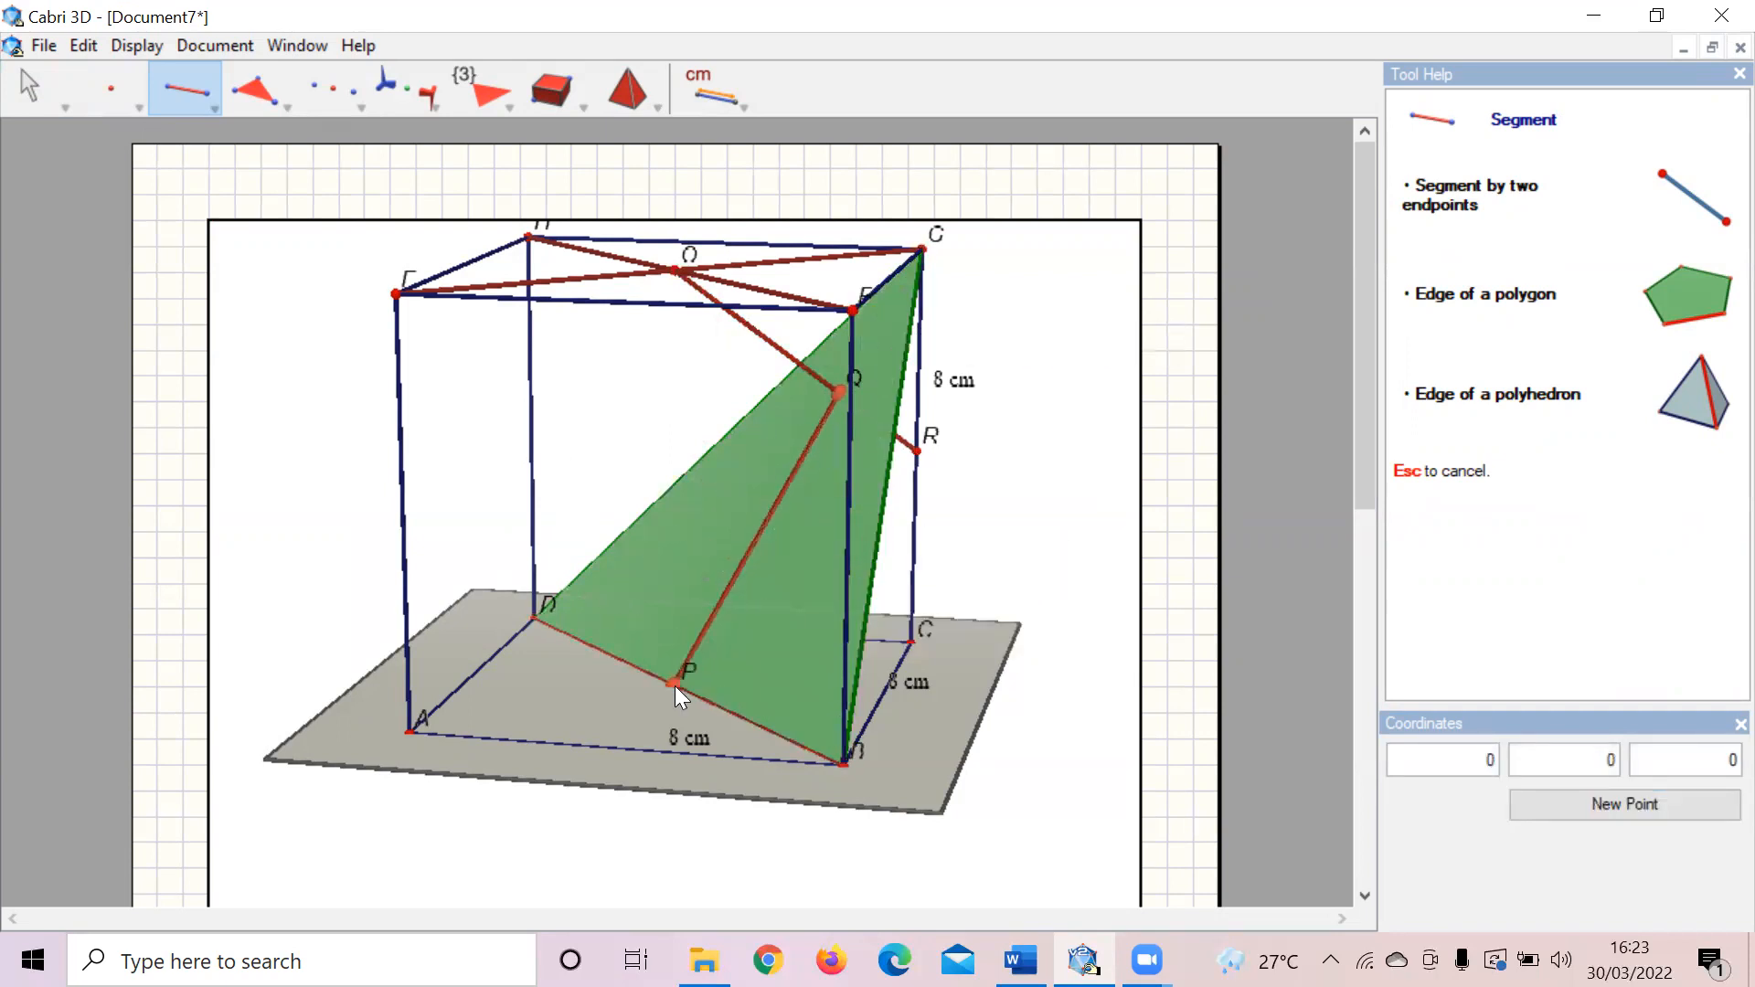
pyautogui.click(675, 686)
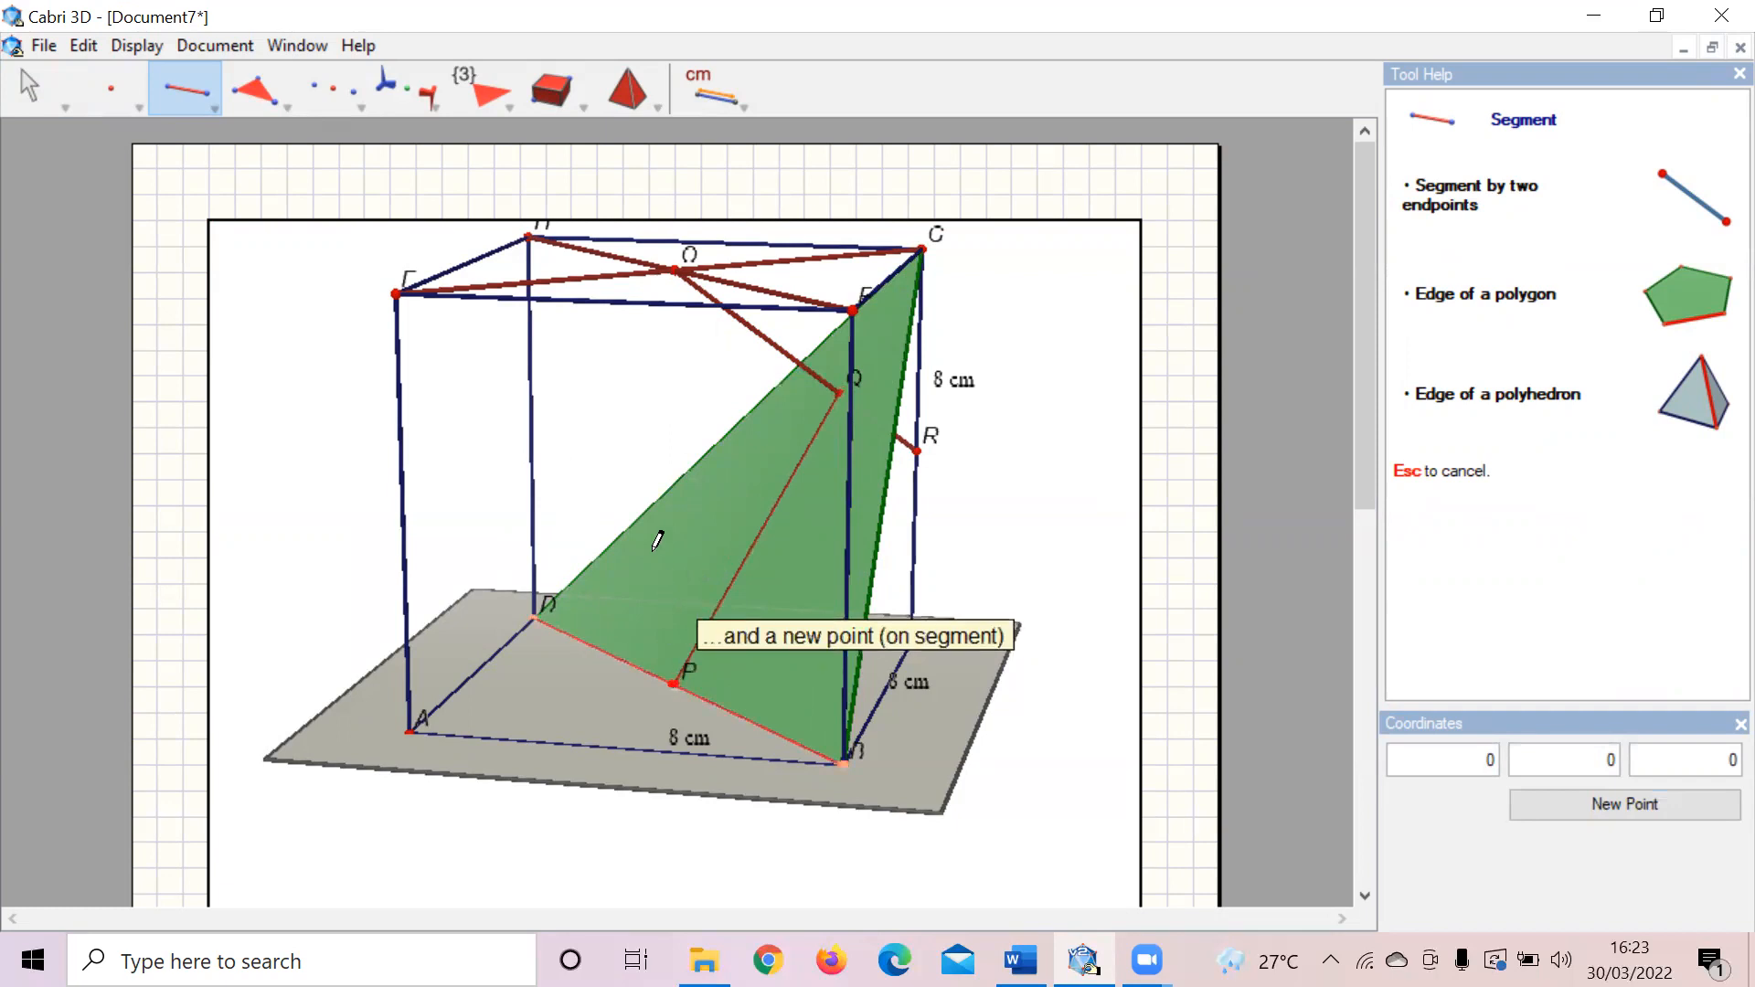
pyautogui.click(677, 269)
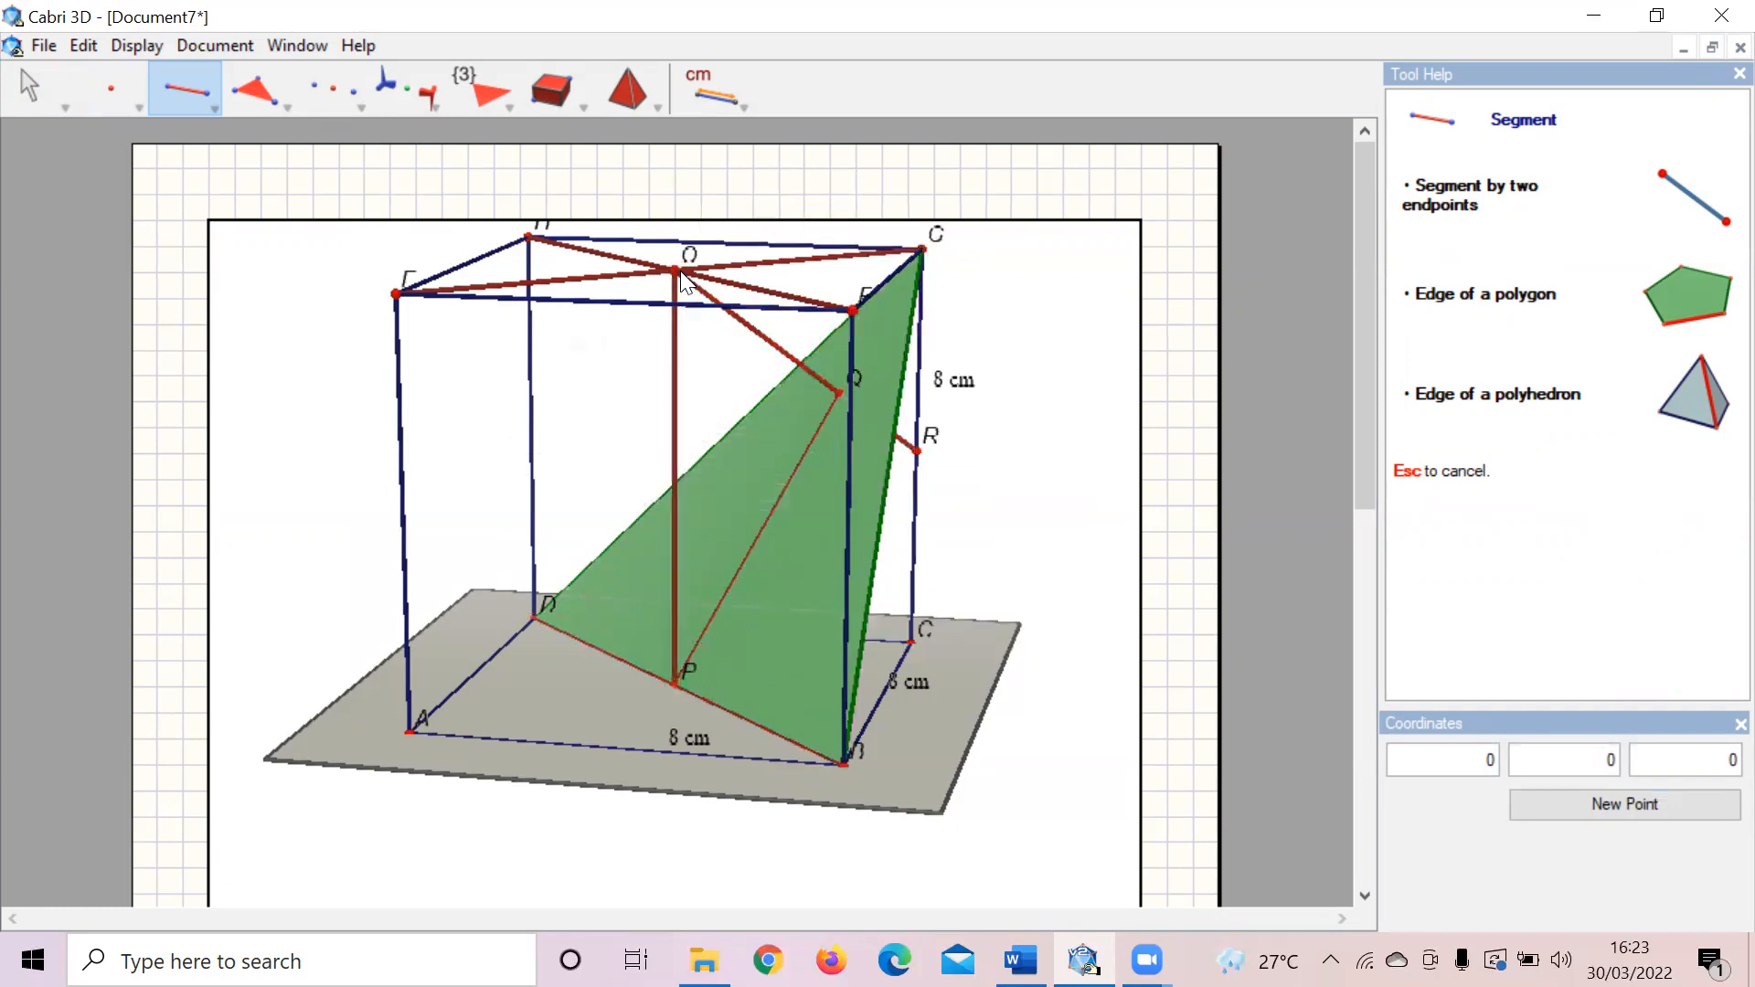
# Step: Measure angle OQP at vertex Q, using points O, Q and P
pyautogui.click(704, 95)
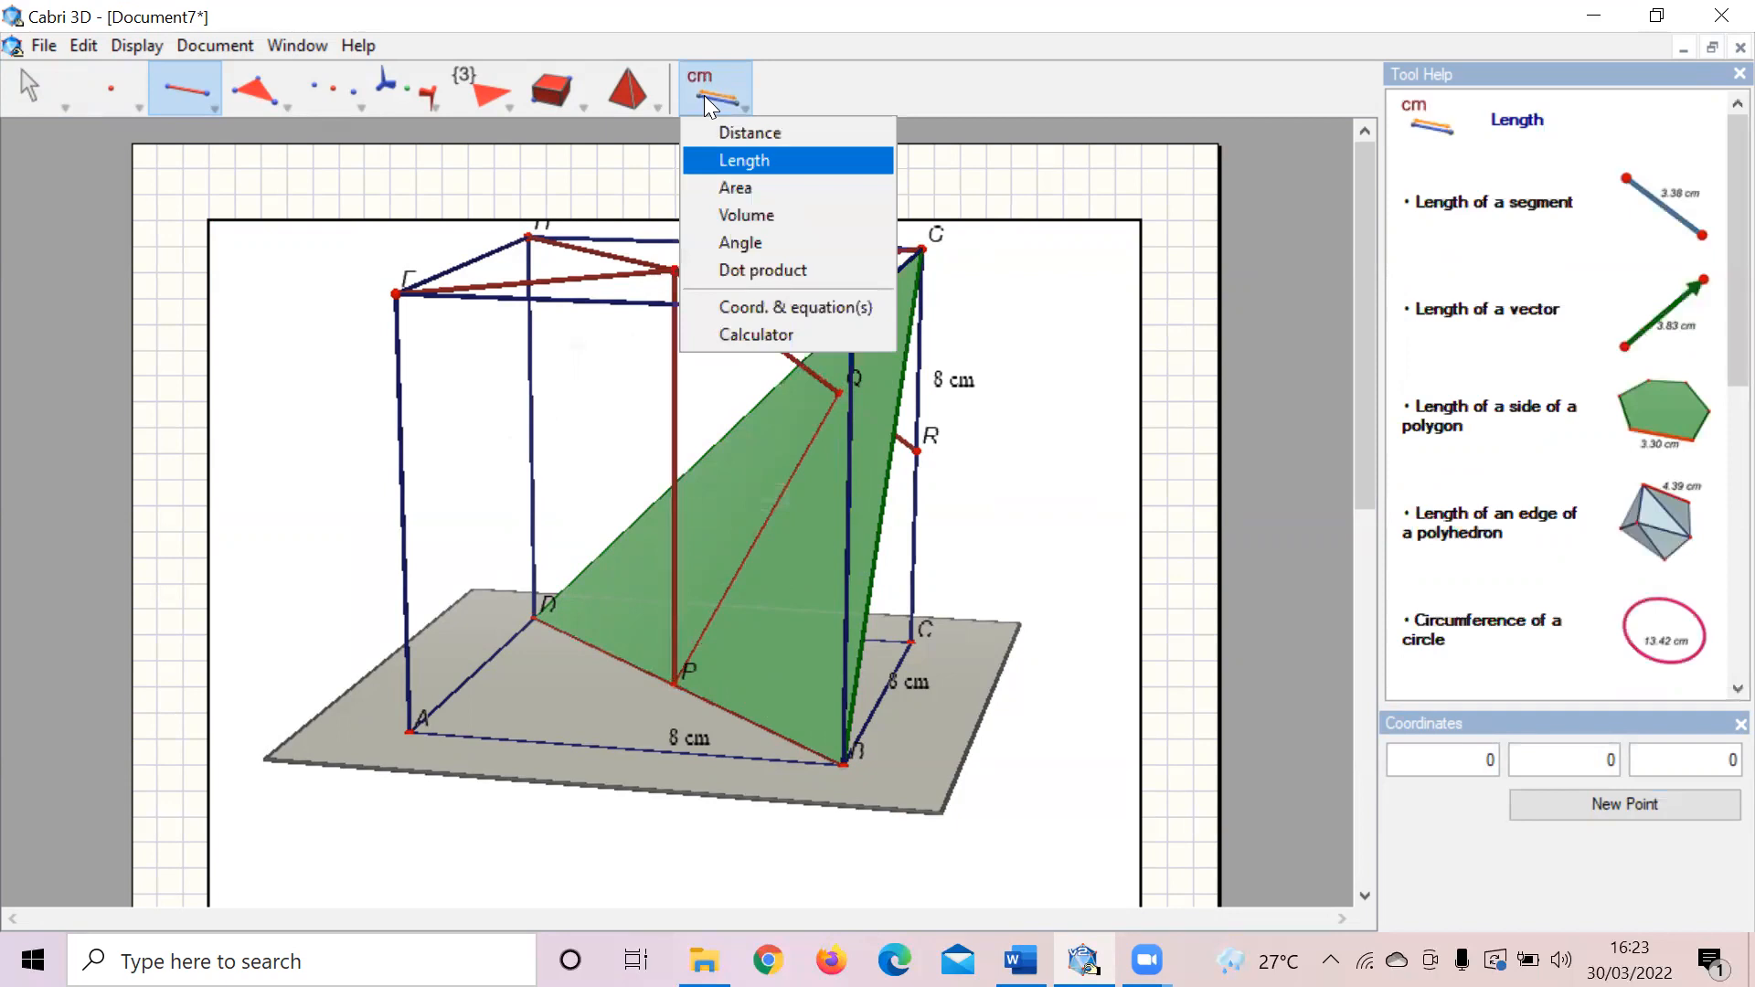
pyautogui.click(757, 241)
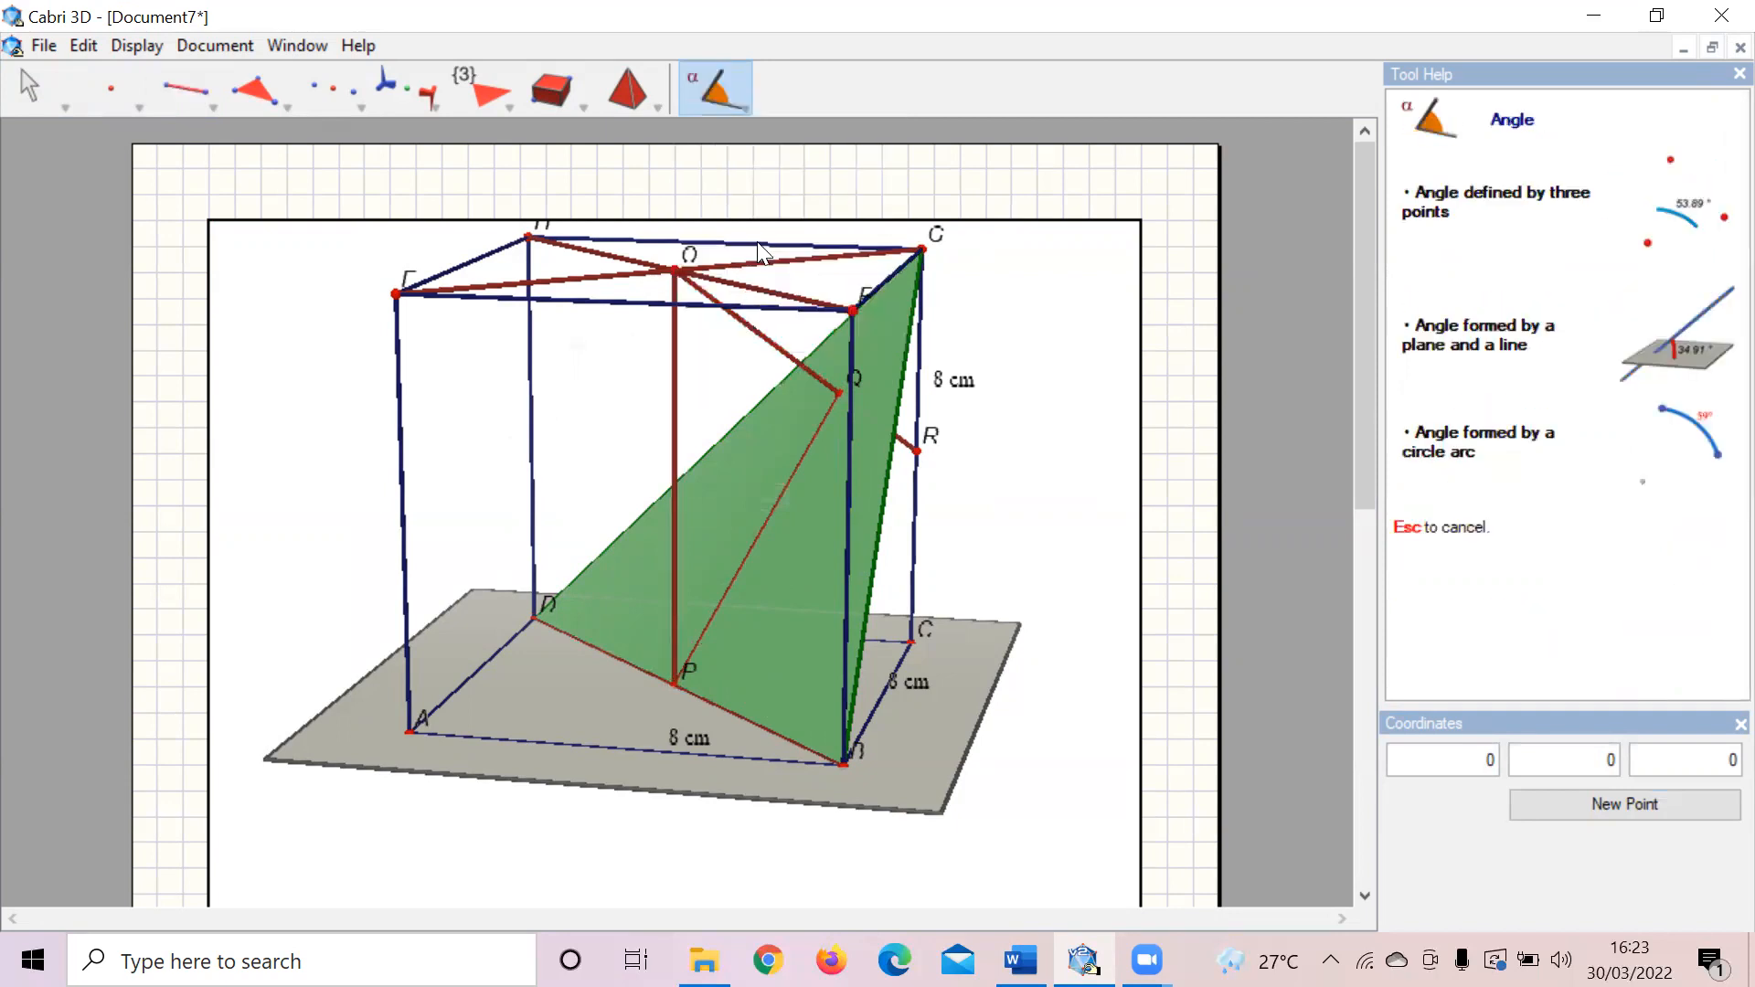
pyautogui.click(677, 272)
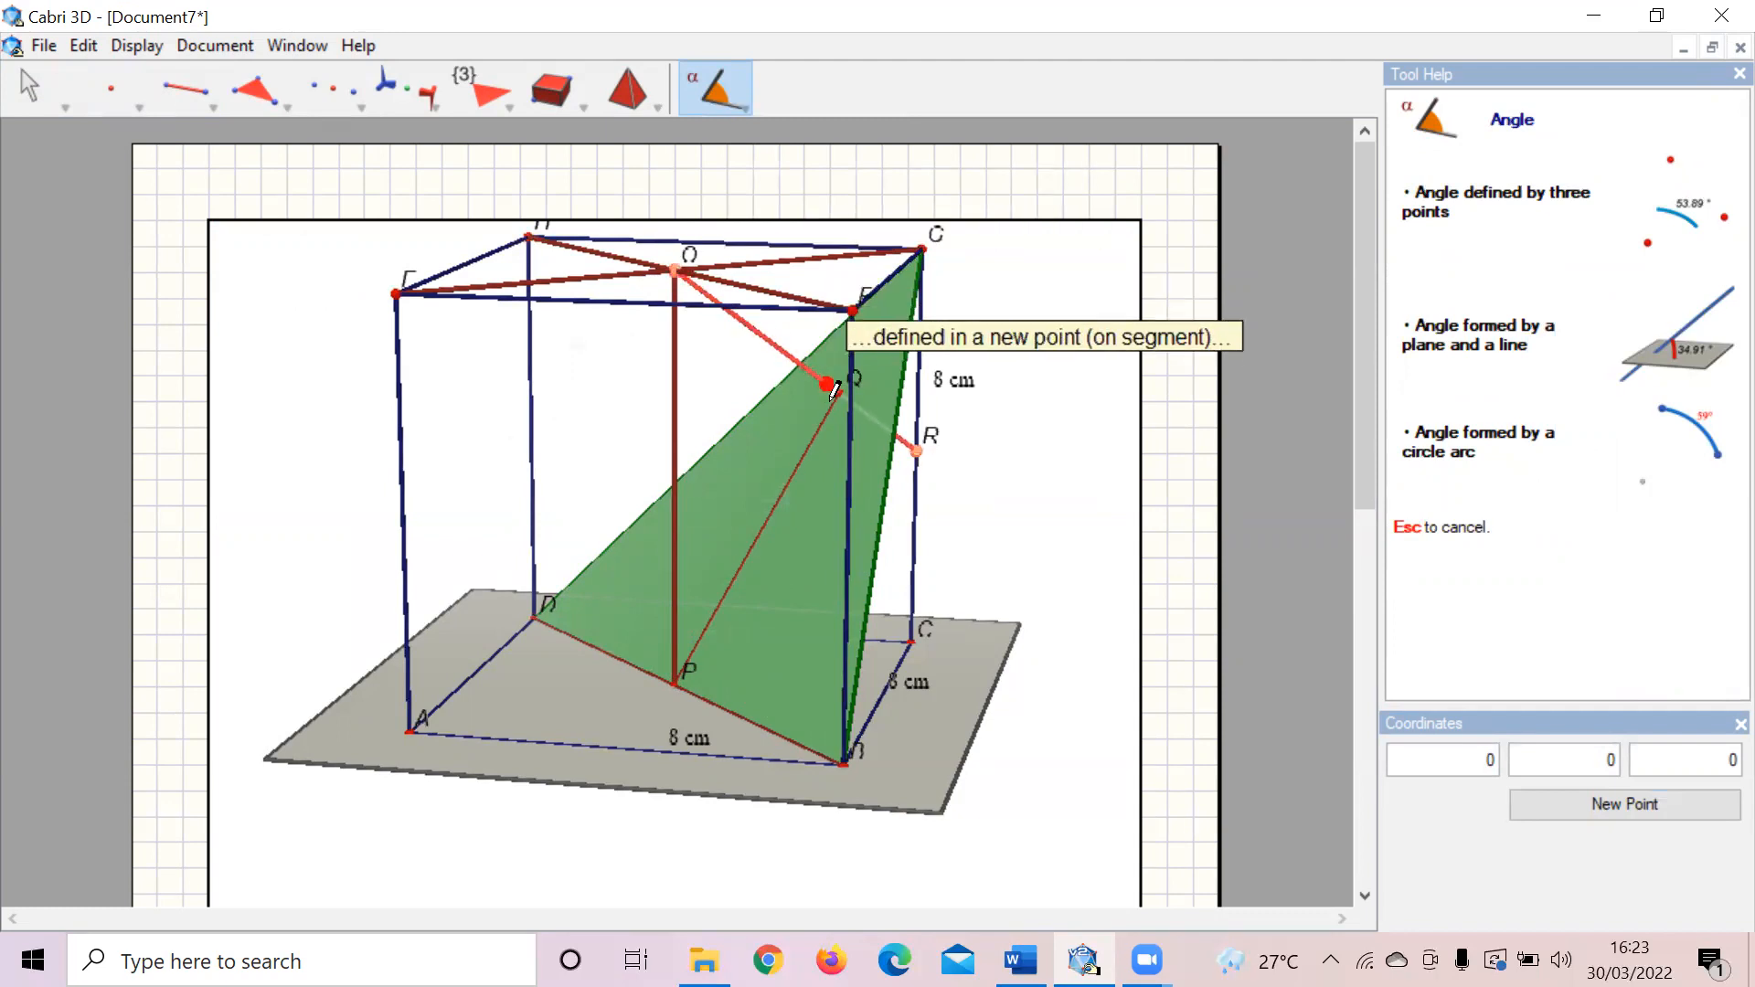
pyautogui.click(839, 391)
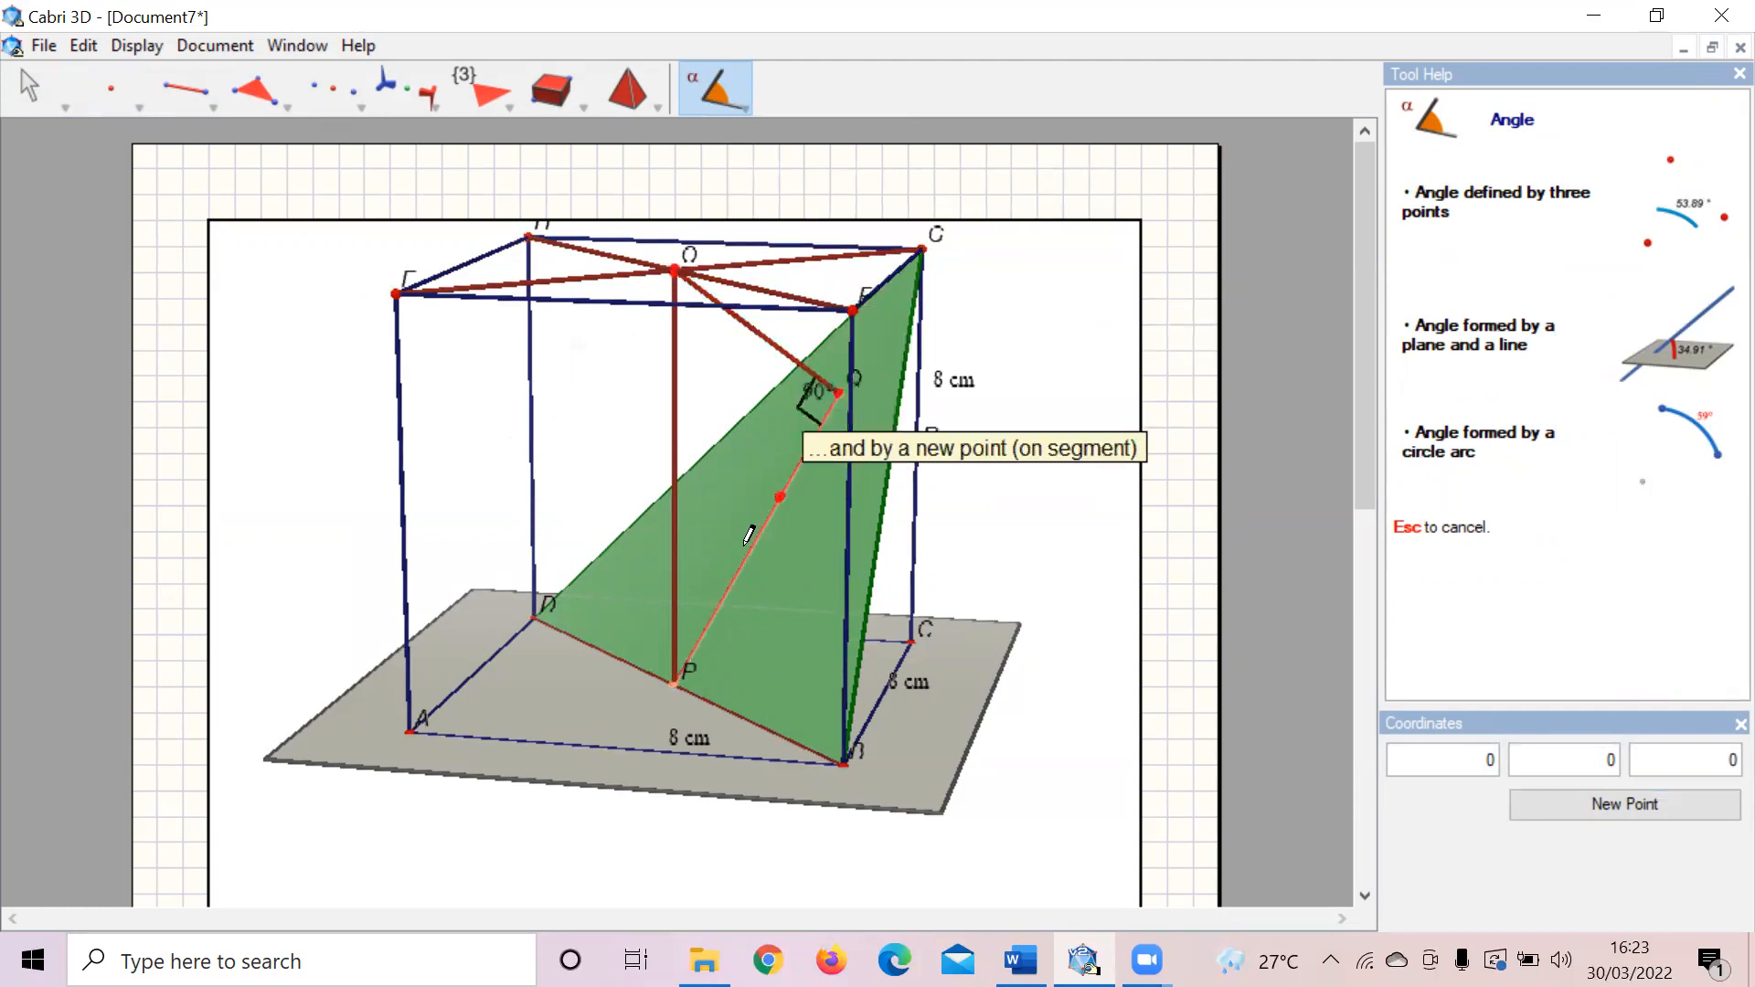
pyautogui.click(678, 682)
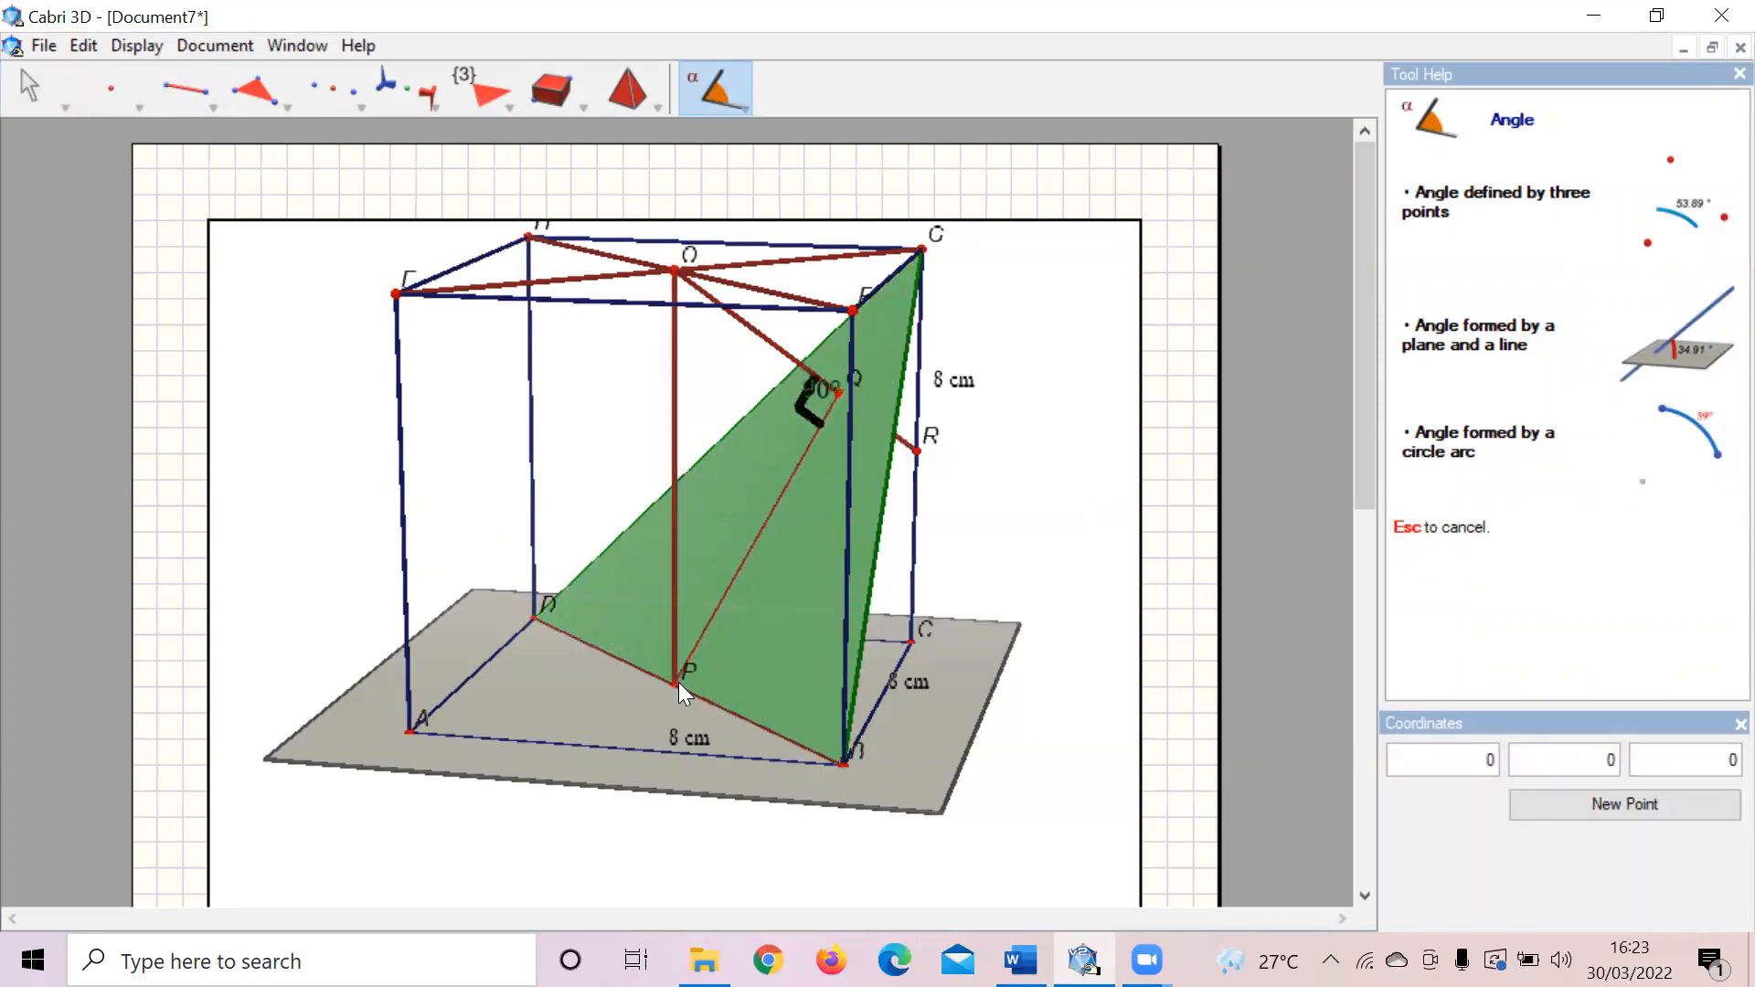
pyautogui.click(46, 77)
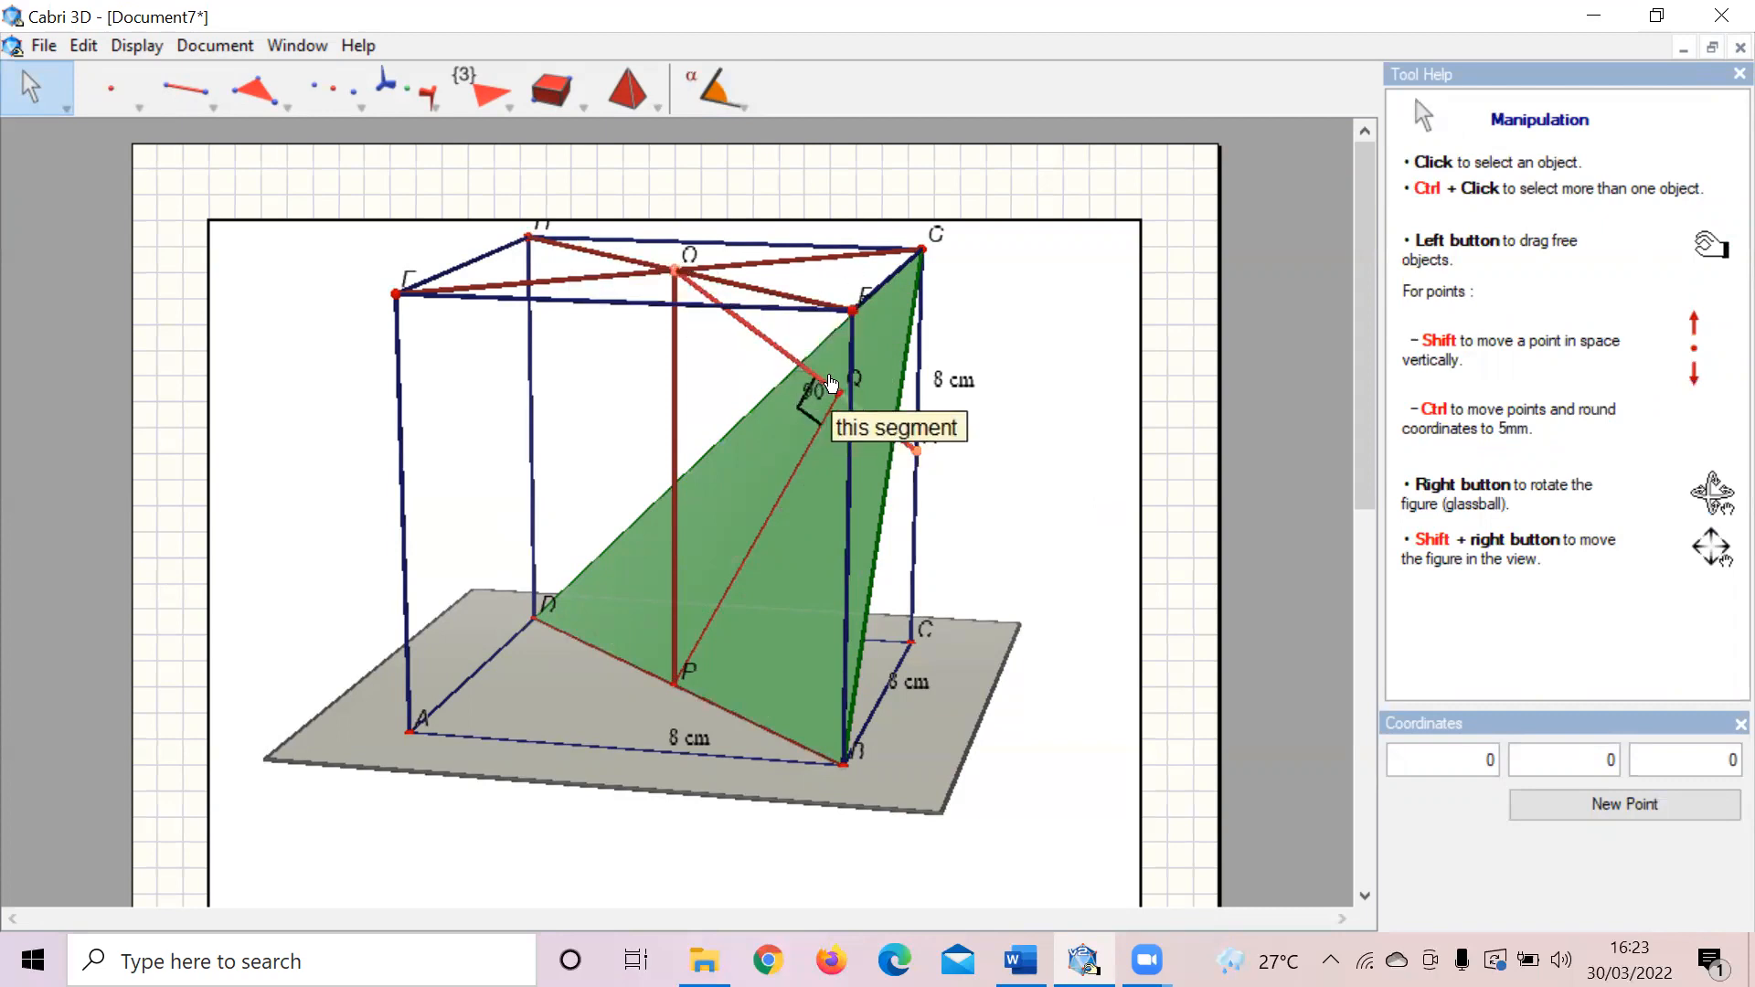
# Step: Measure the distance between points O and Q and move its value outside the cube, beside vertex G
pyautogui.moveTo(704, 84); pyautogui.dragTo(721, 119)
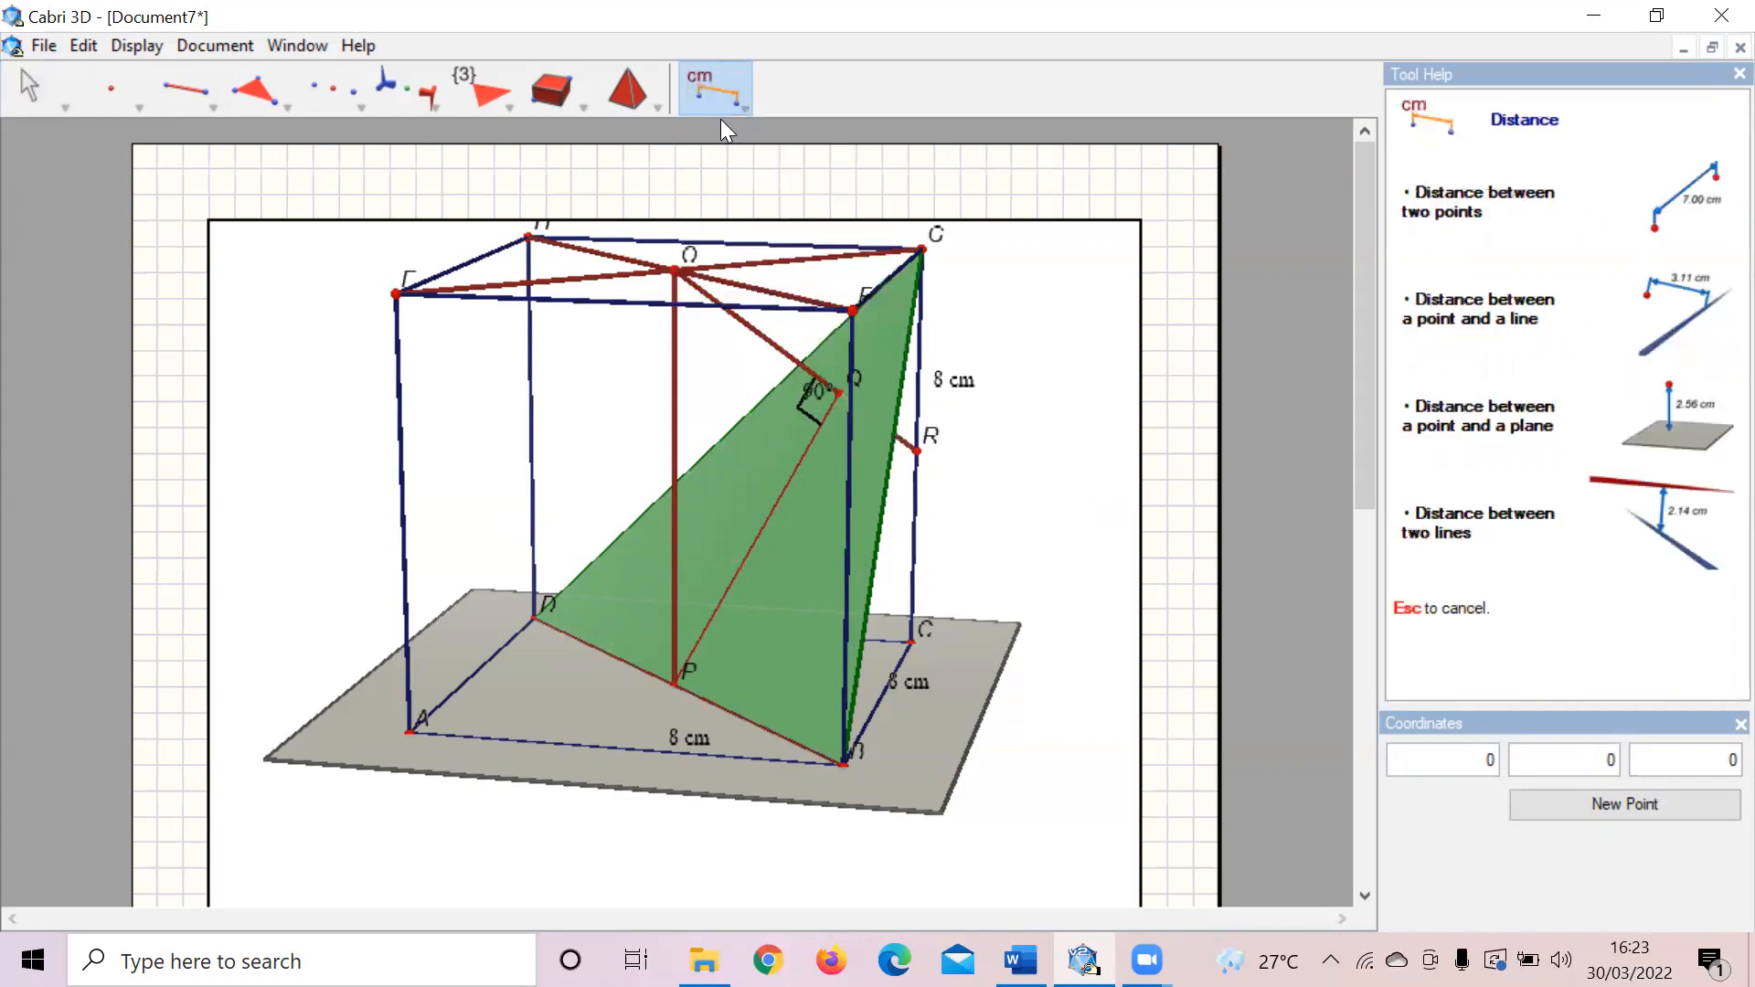
pyautogui.click(676, 265)
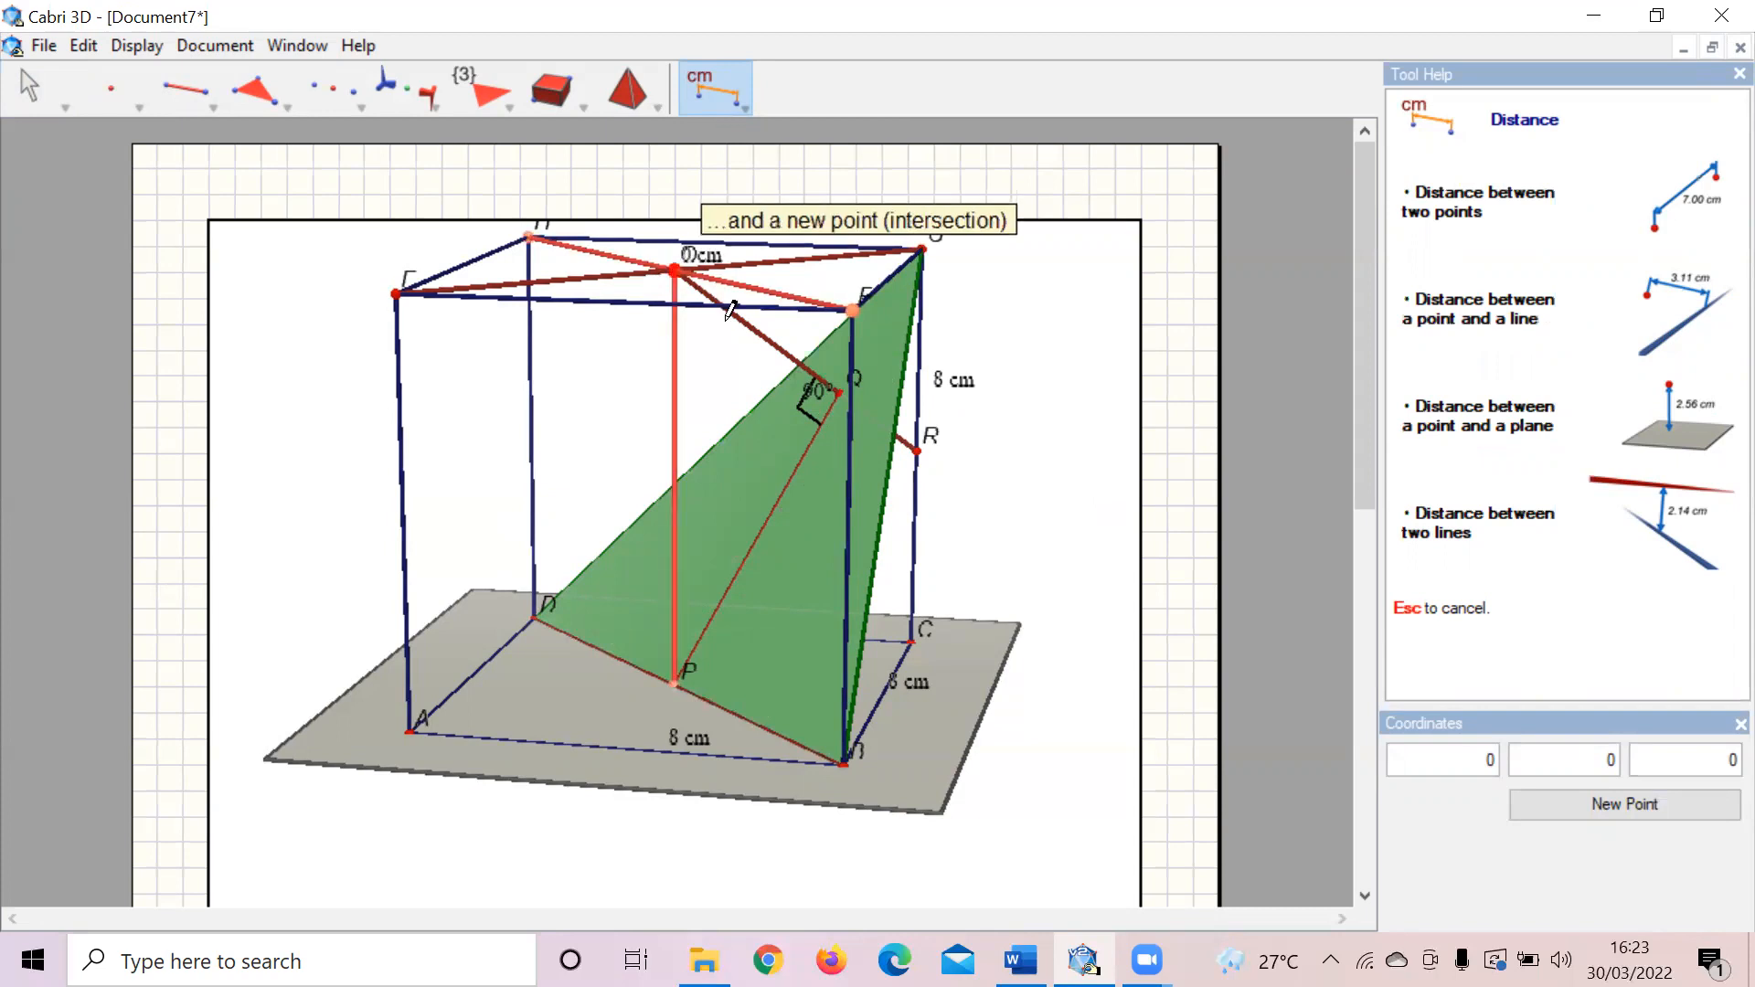
pyautogui.click(836, 393)
pyautogui.click(30, 87)
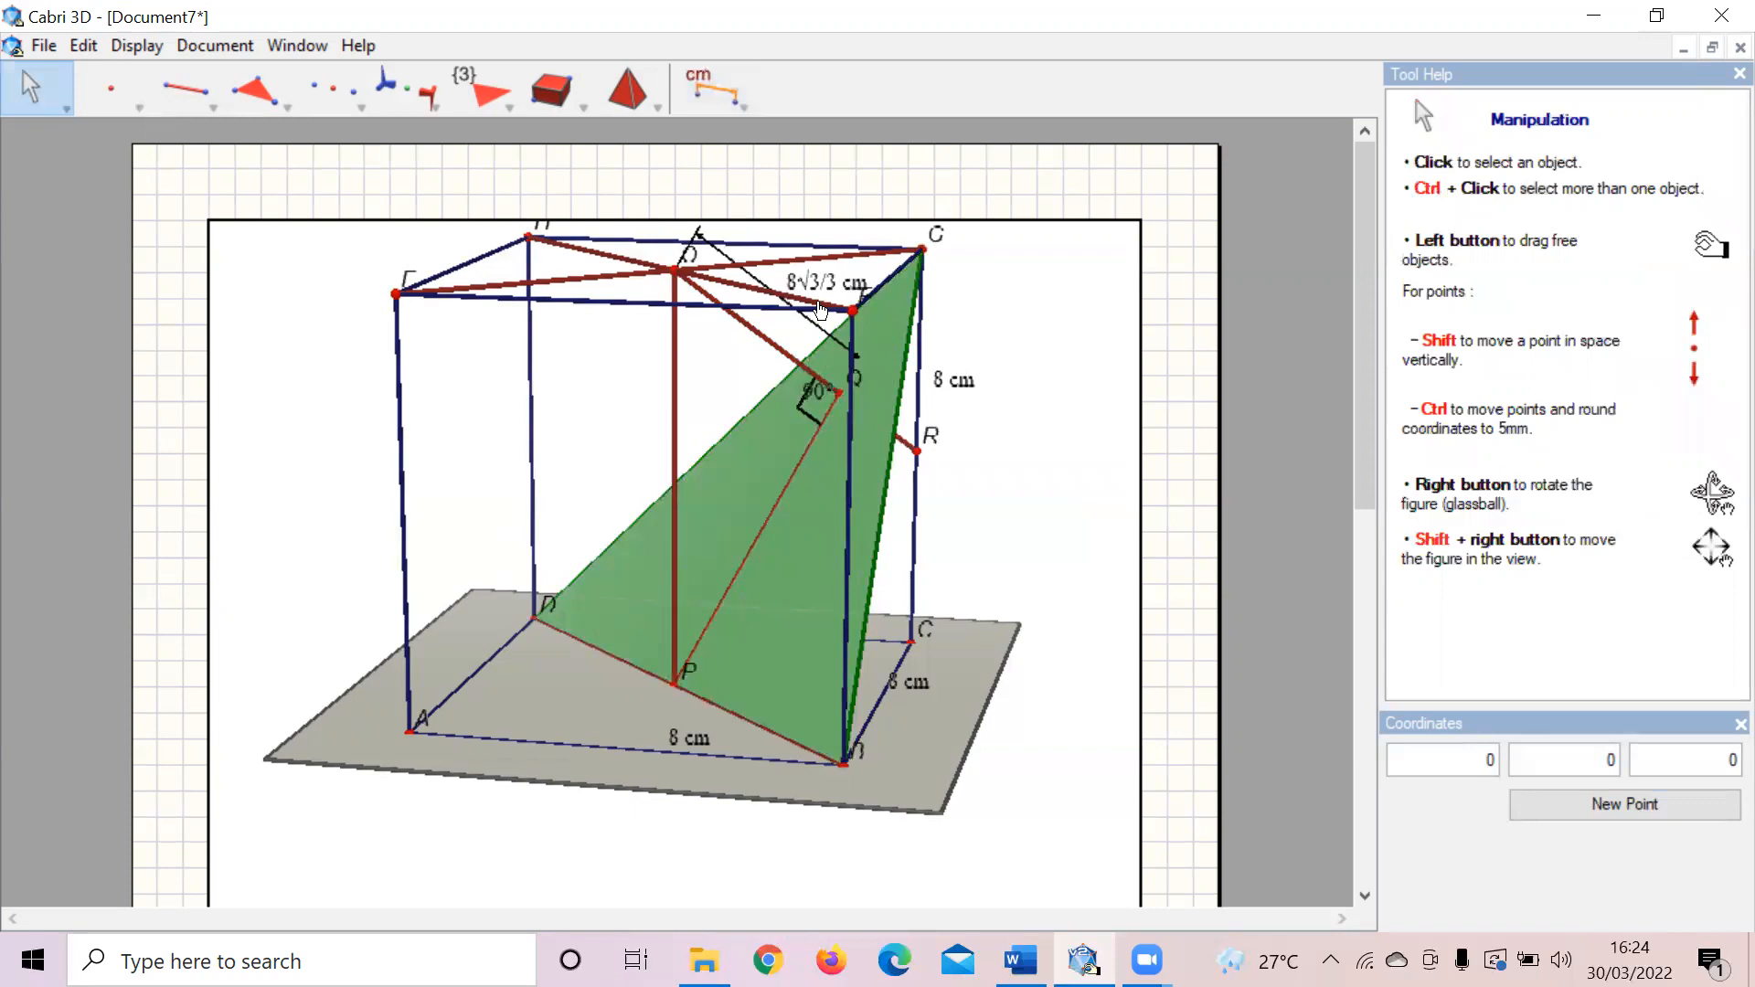
pyautogui.moveTo(804, 283); pyautogui.dragTo(1011, 276)
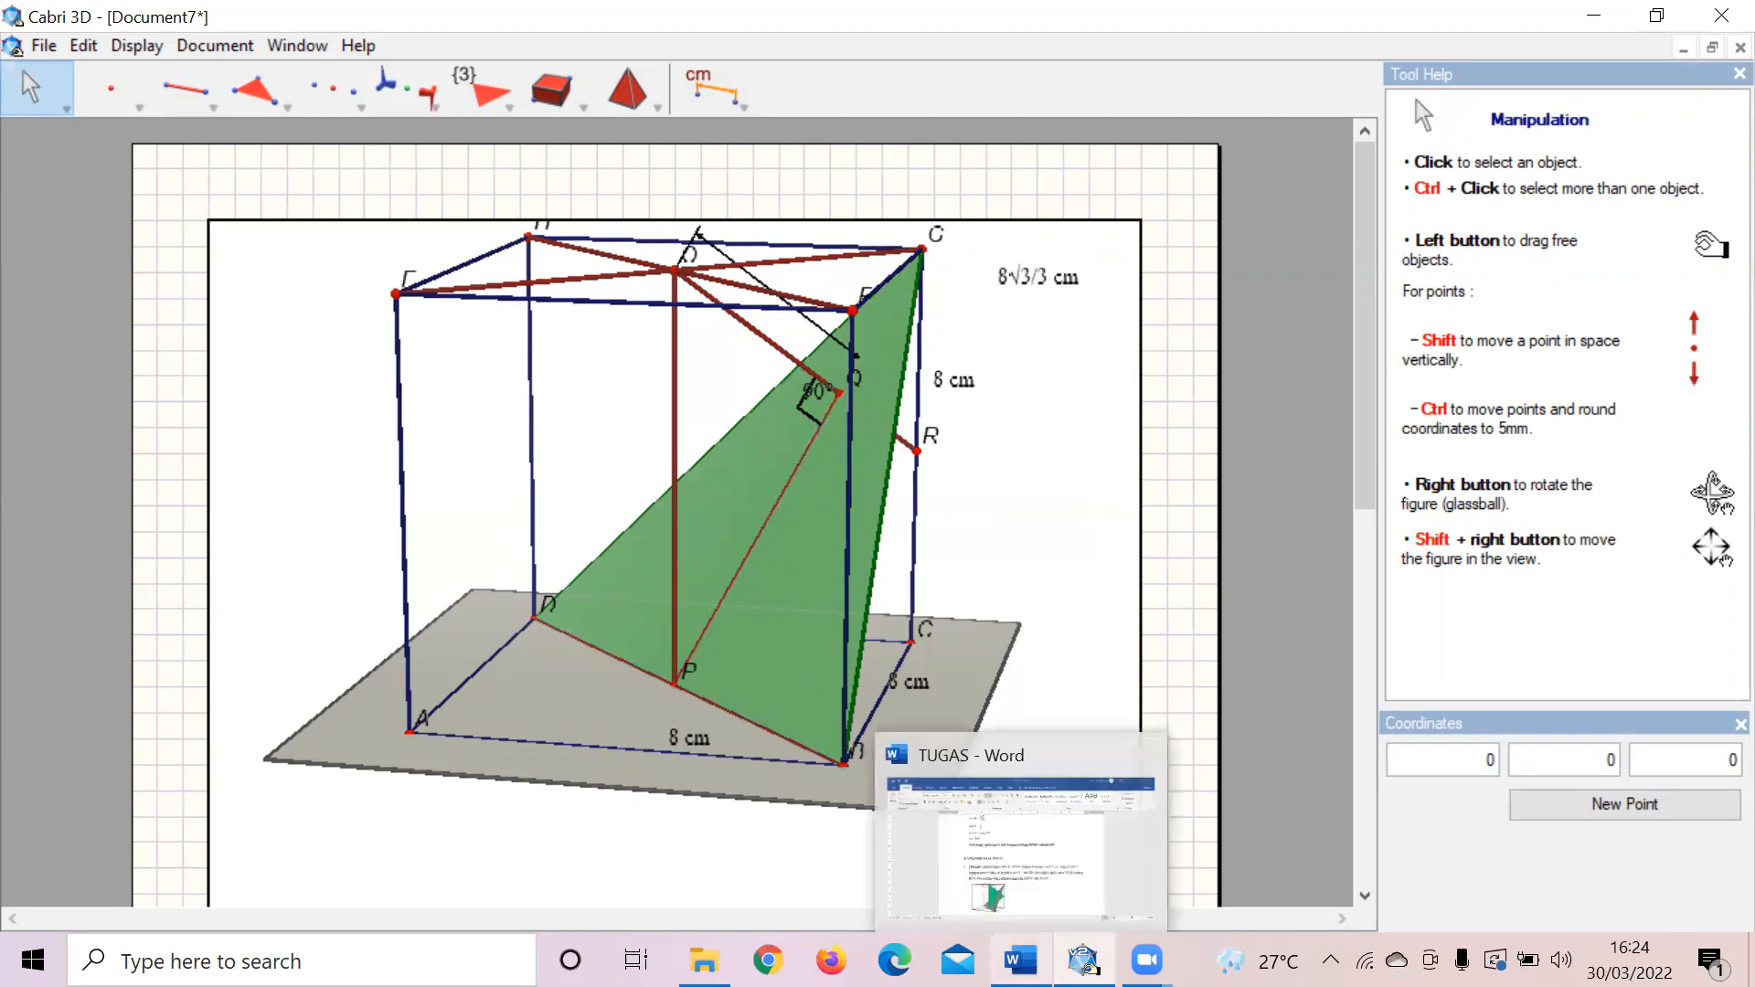
# Step: Check question 3 in the Word document, return to Cabri 3D and construct a filled triangle with vertices O, P and R
pyautogui.click(1021, 961)
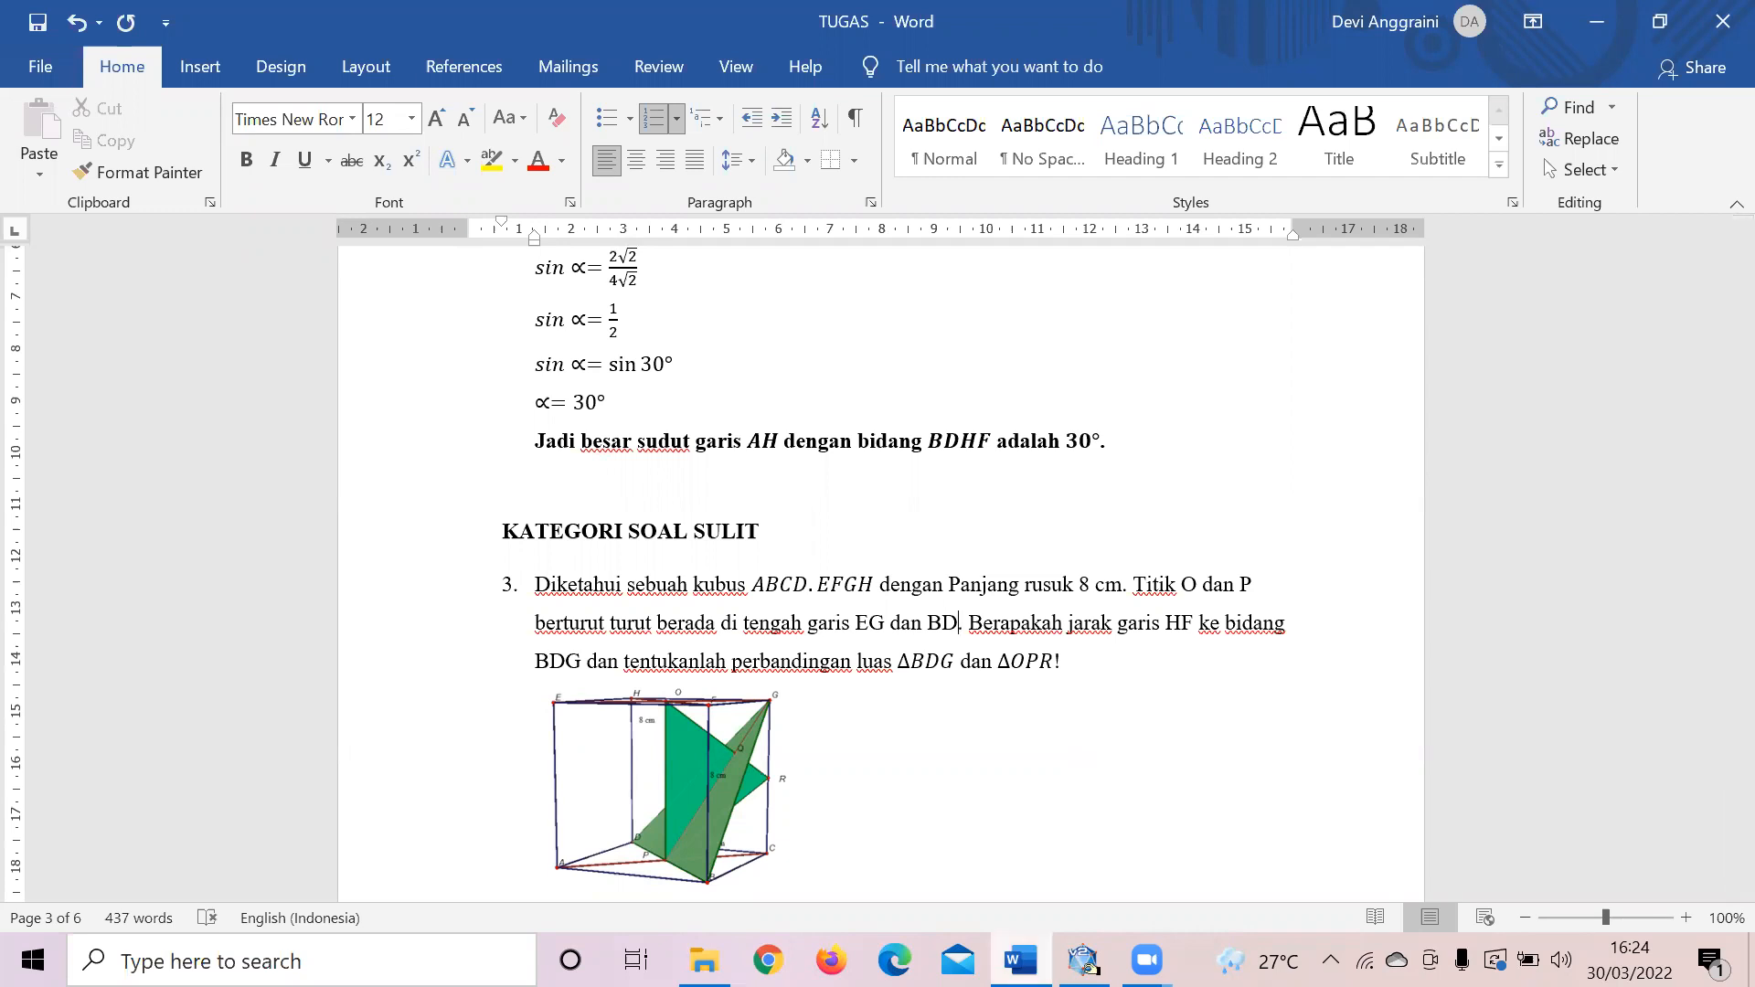
pyautogui.moveTo(1083, 960)
pyautogui.click(1088, 870)
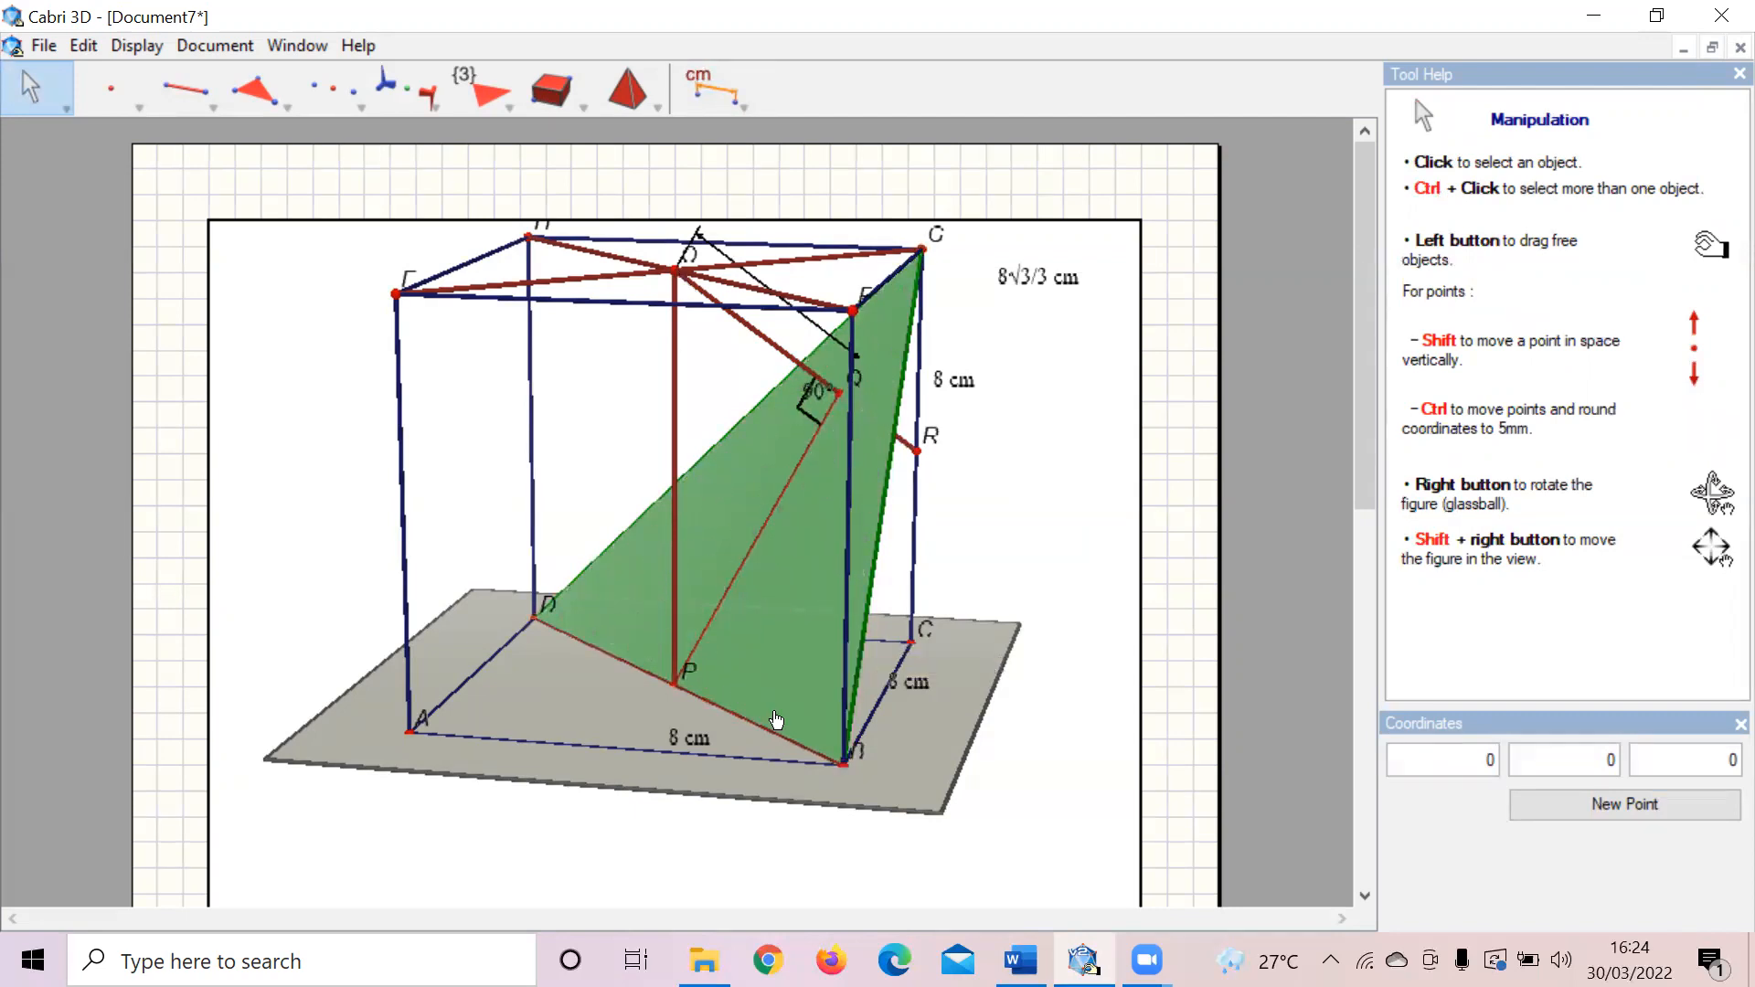
pyautogui.click(261, 95)
pyautogui.click(279, 181)
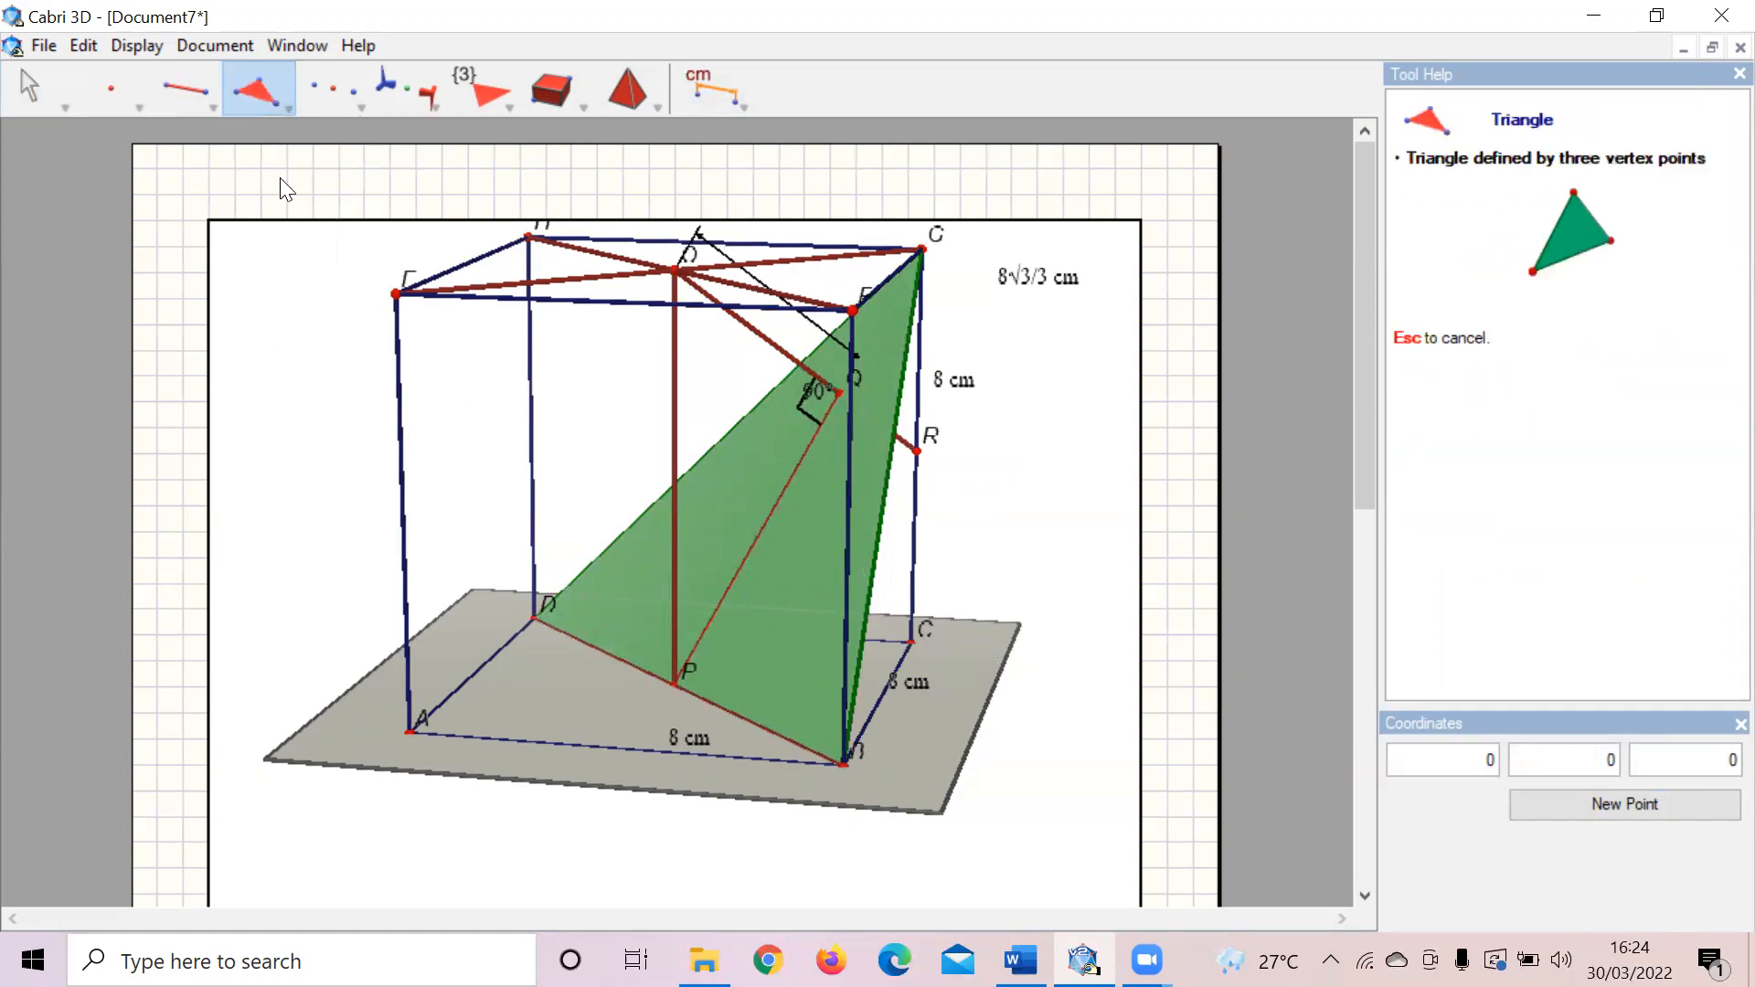
pyautogui.click(674, 262)
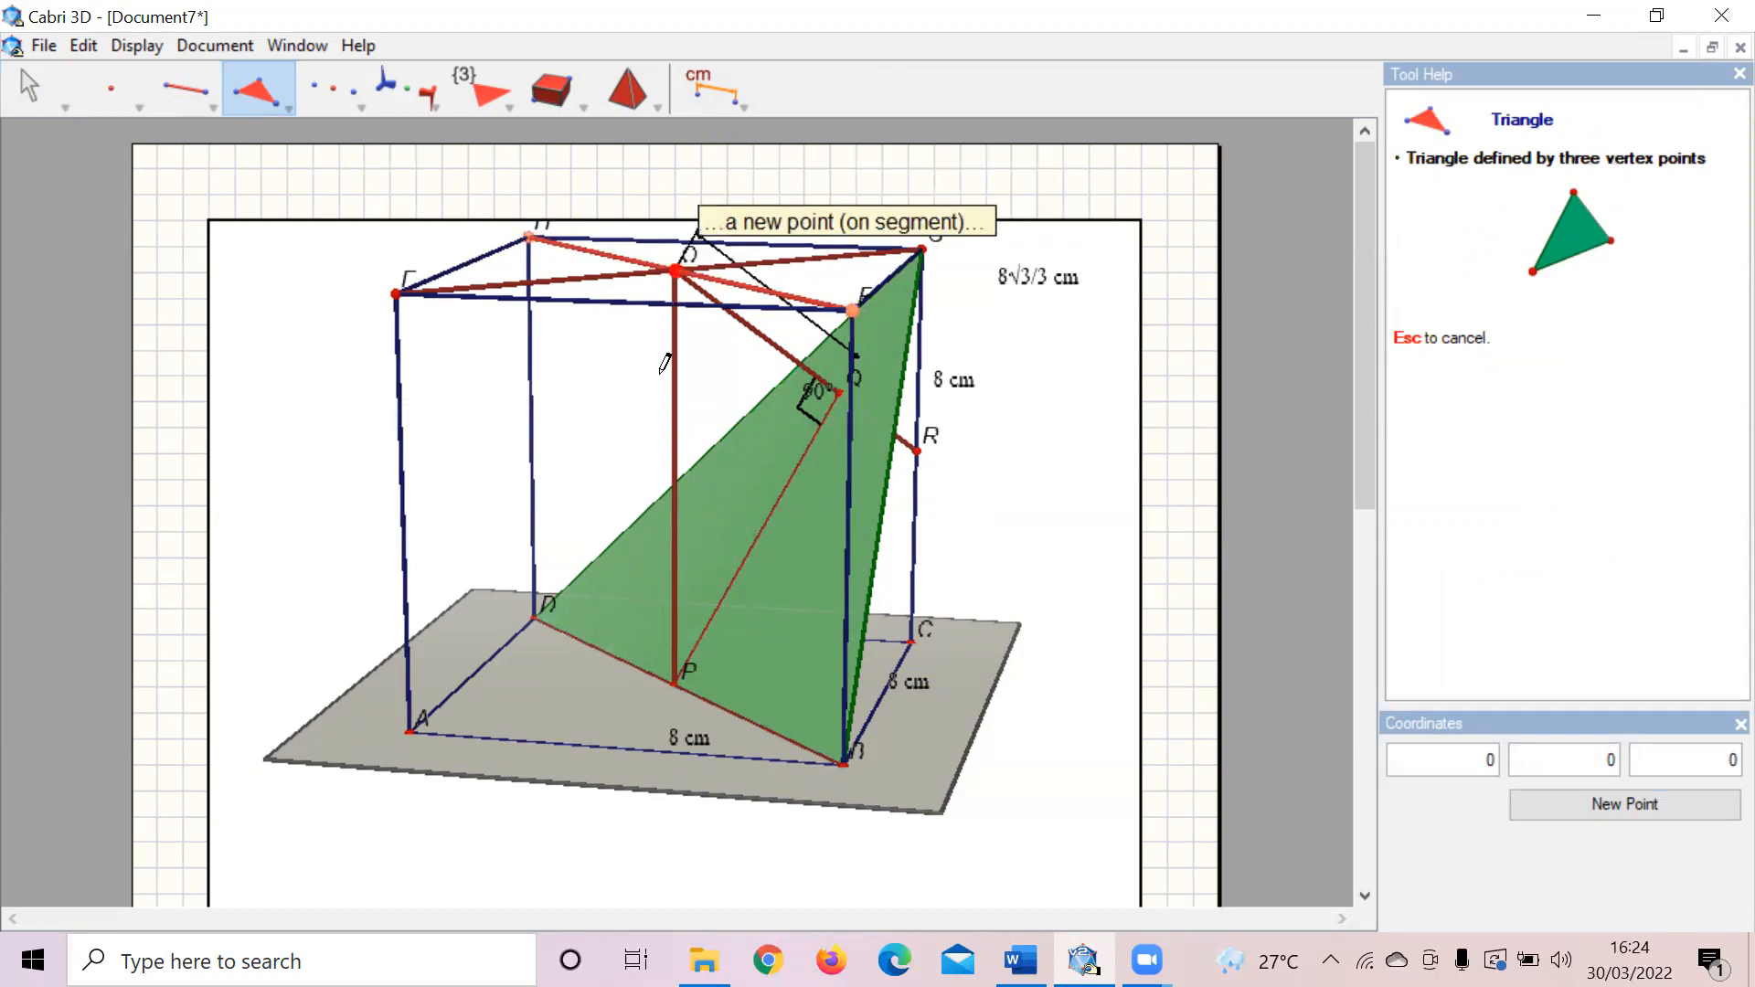
pyautogui.click(674, 684)
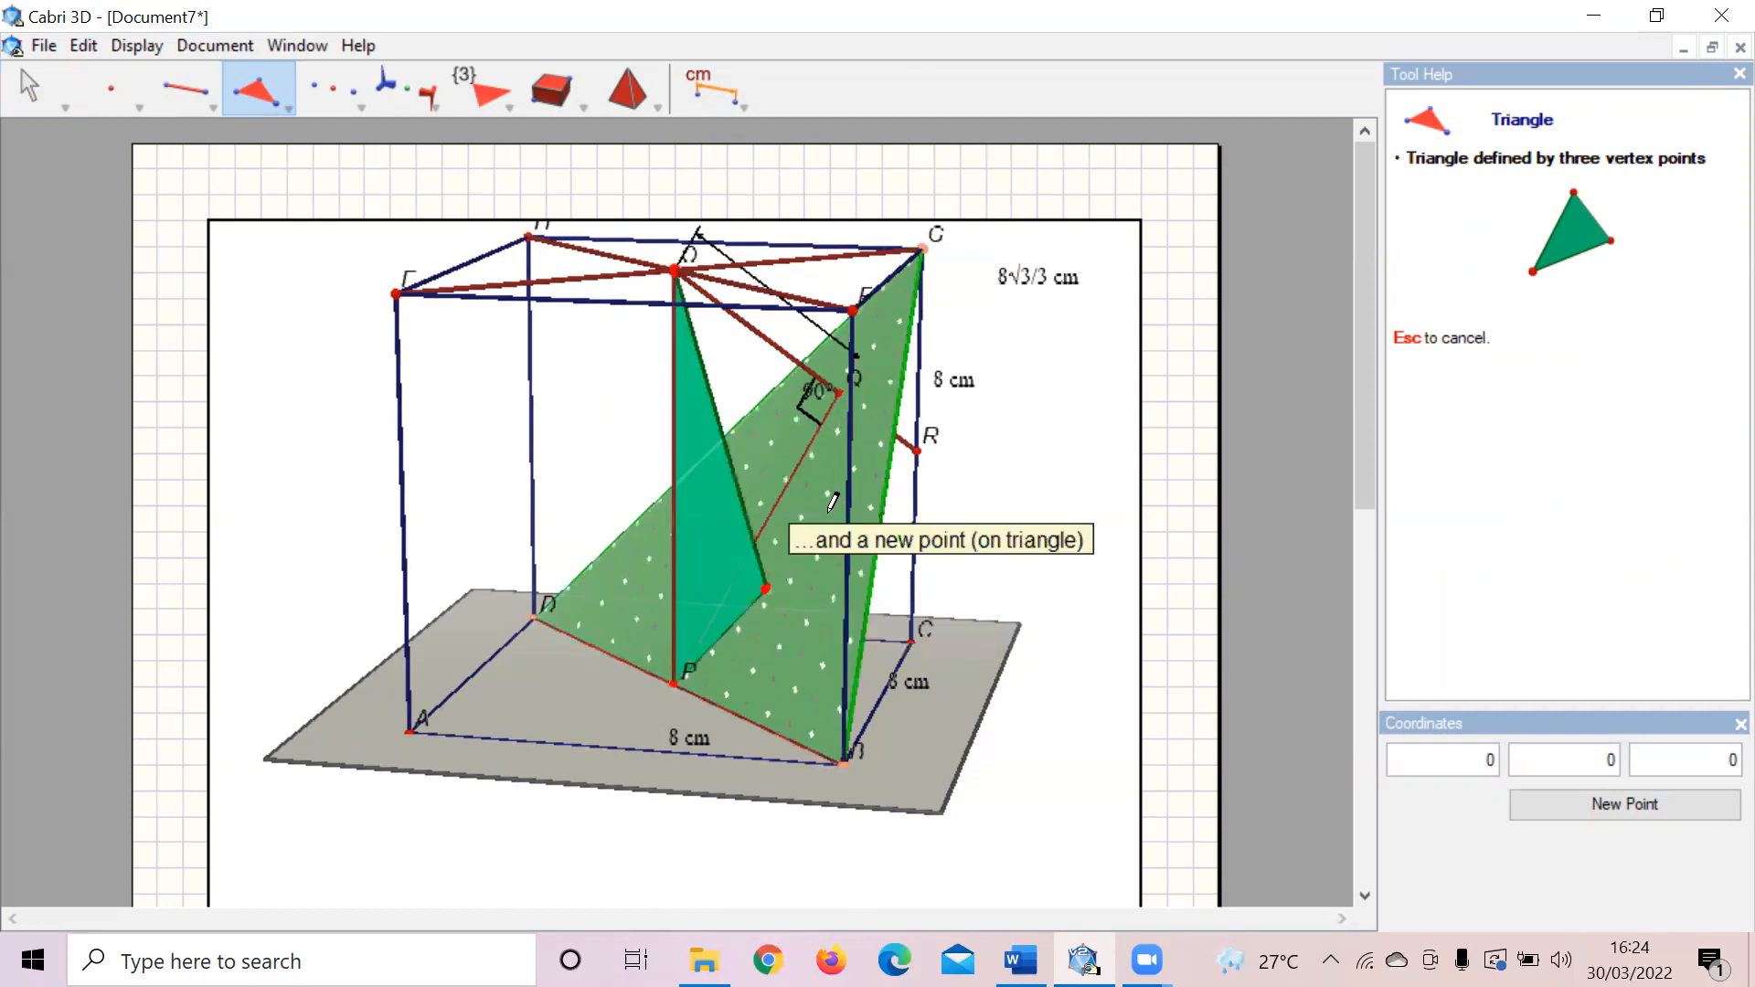
pyautogui.click(919, 450)
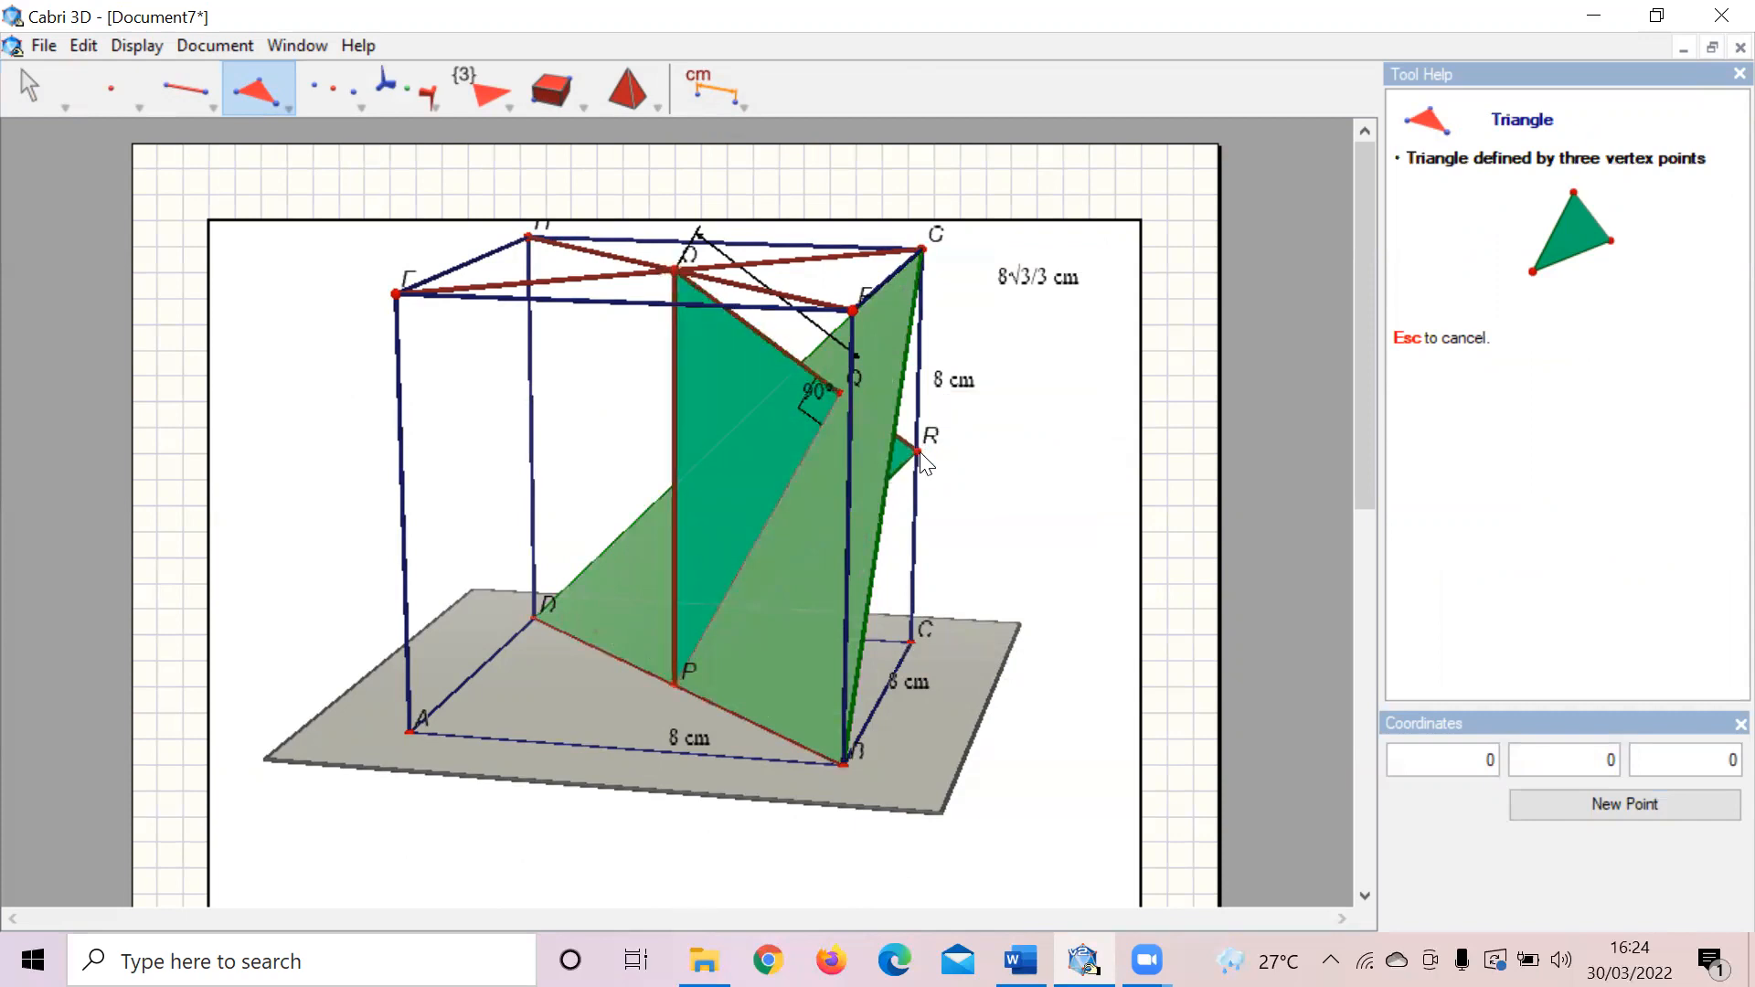
pyautogui.click(32, 102)
pyautogui.click(34, 112)
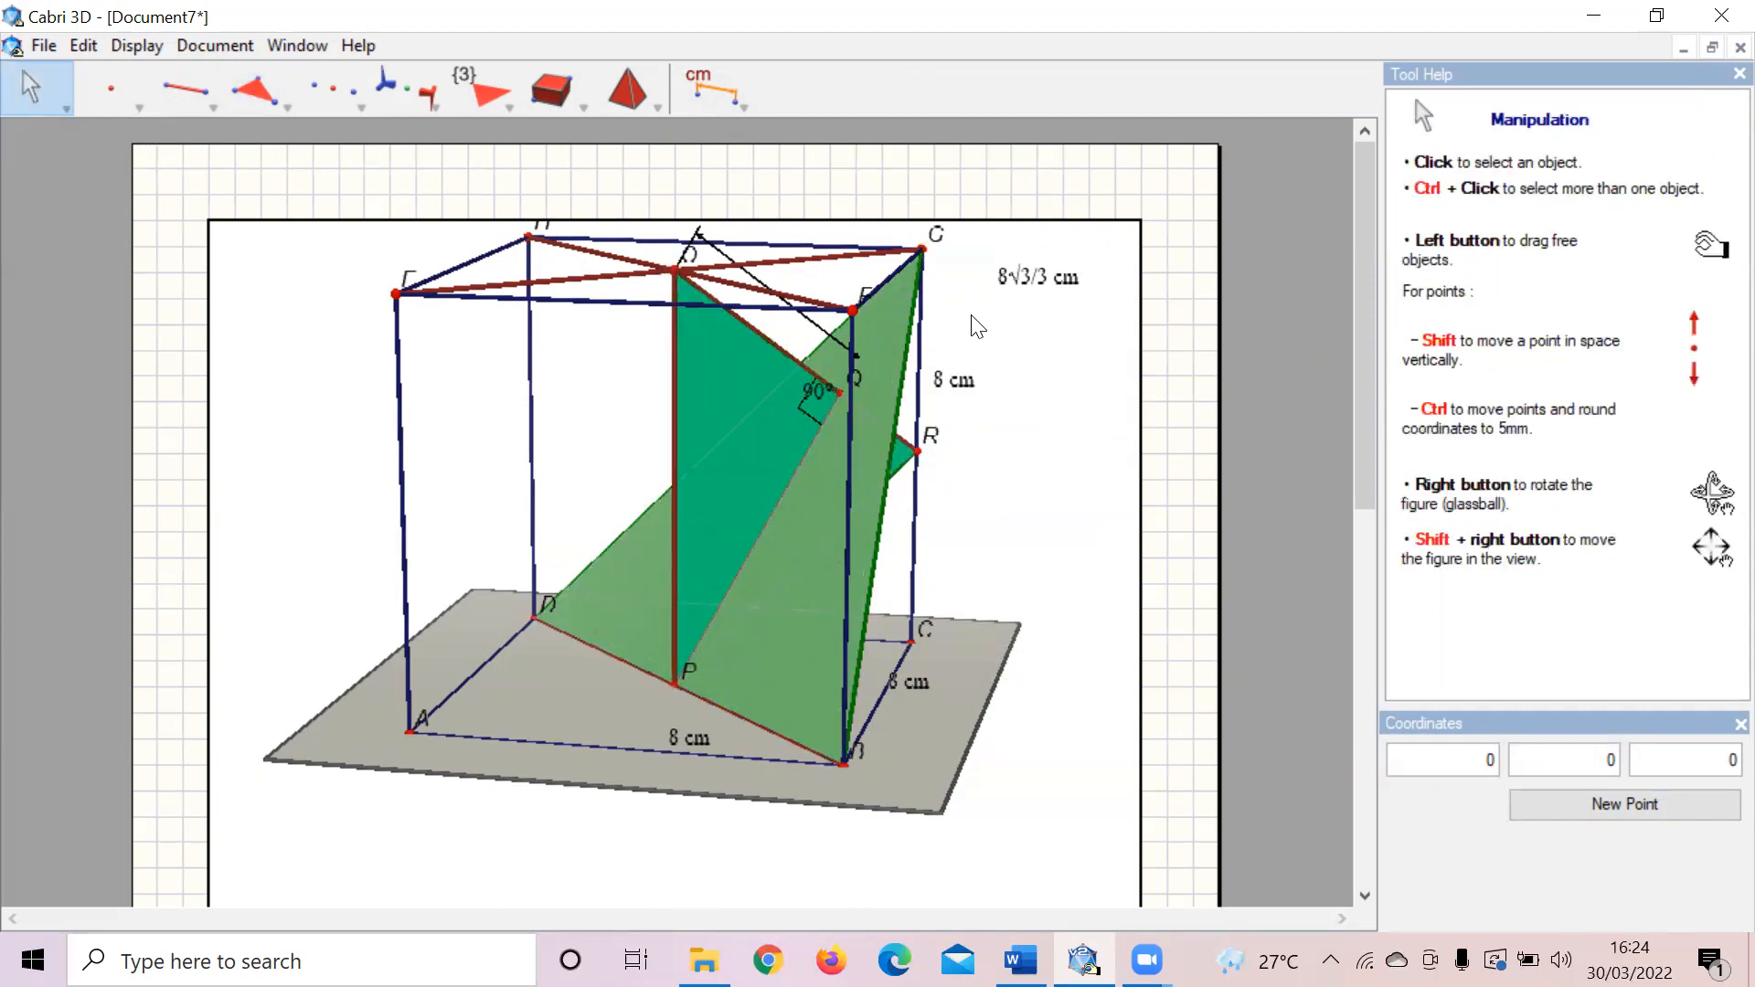
# Step: Measure the area of equilateral triangle BDG
pyautogui.moveTo(883, 434)
pyautogui.mouseDown(button='right')
pyautogui.moveTo(841, 430)
pyautogui.moveTo(916, 436)
pyautogui.moveTo(865, 430)
pyautogui.mouseUp(button='right')
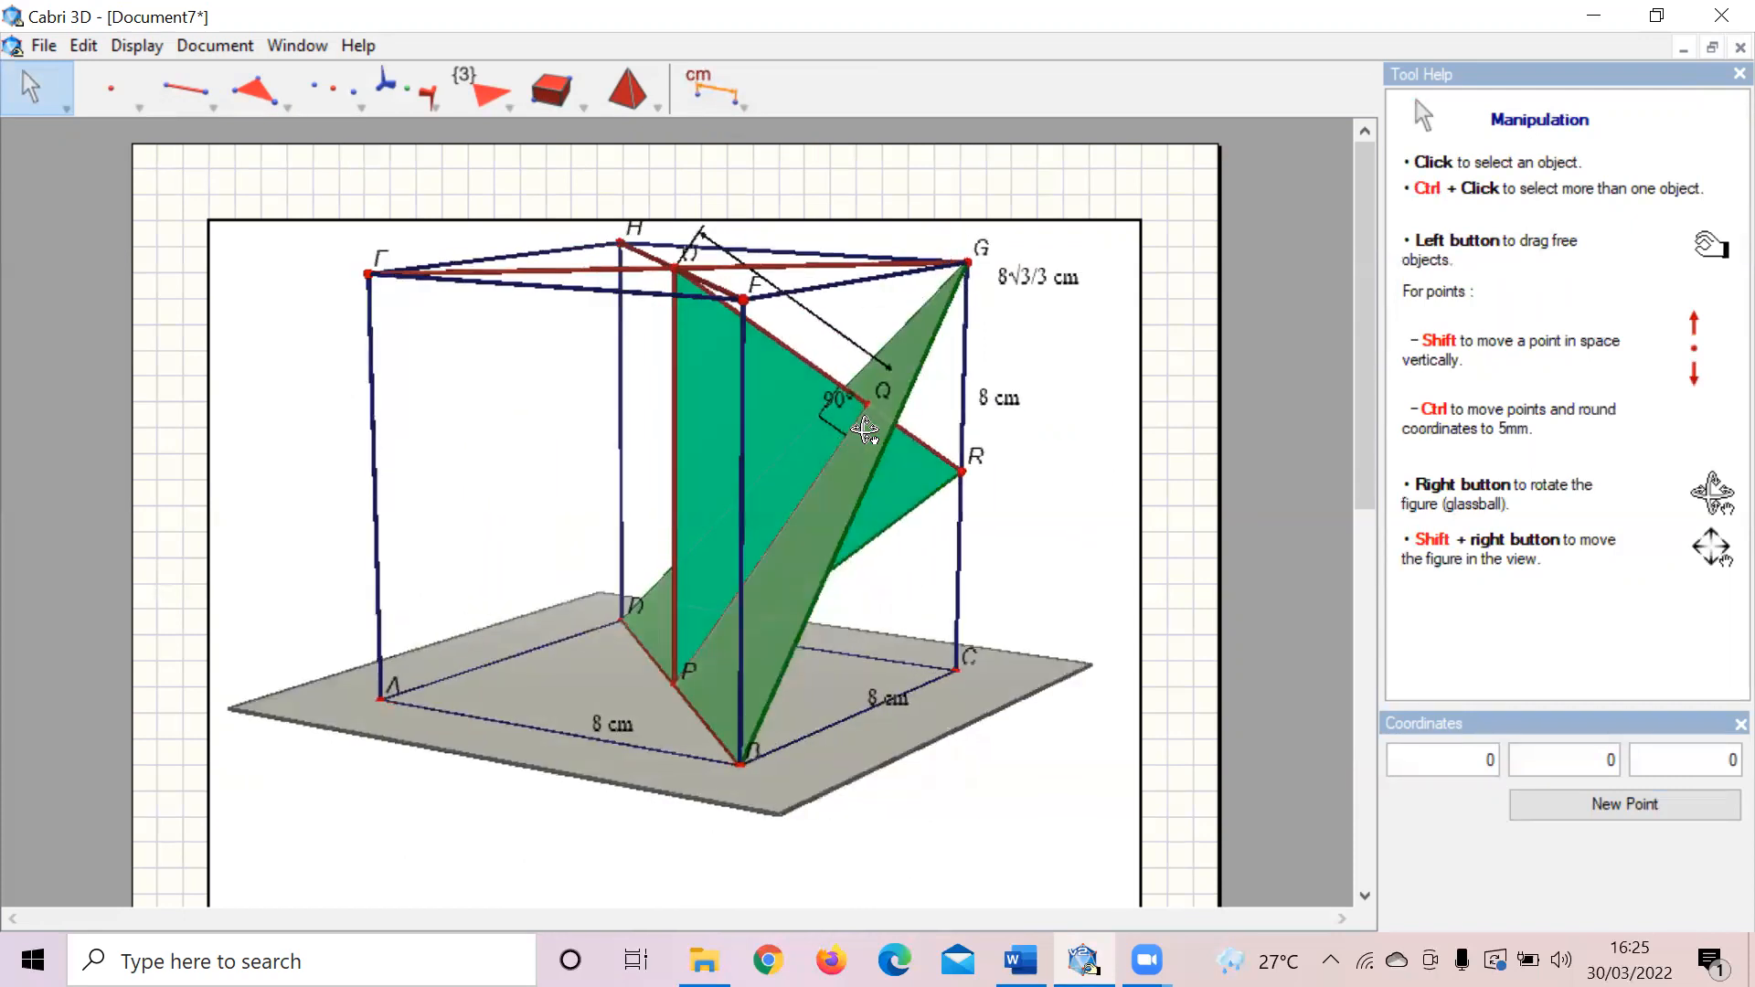
pyautogui.moveTo(693, 79); pyautogui.dragTo(775, 180)
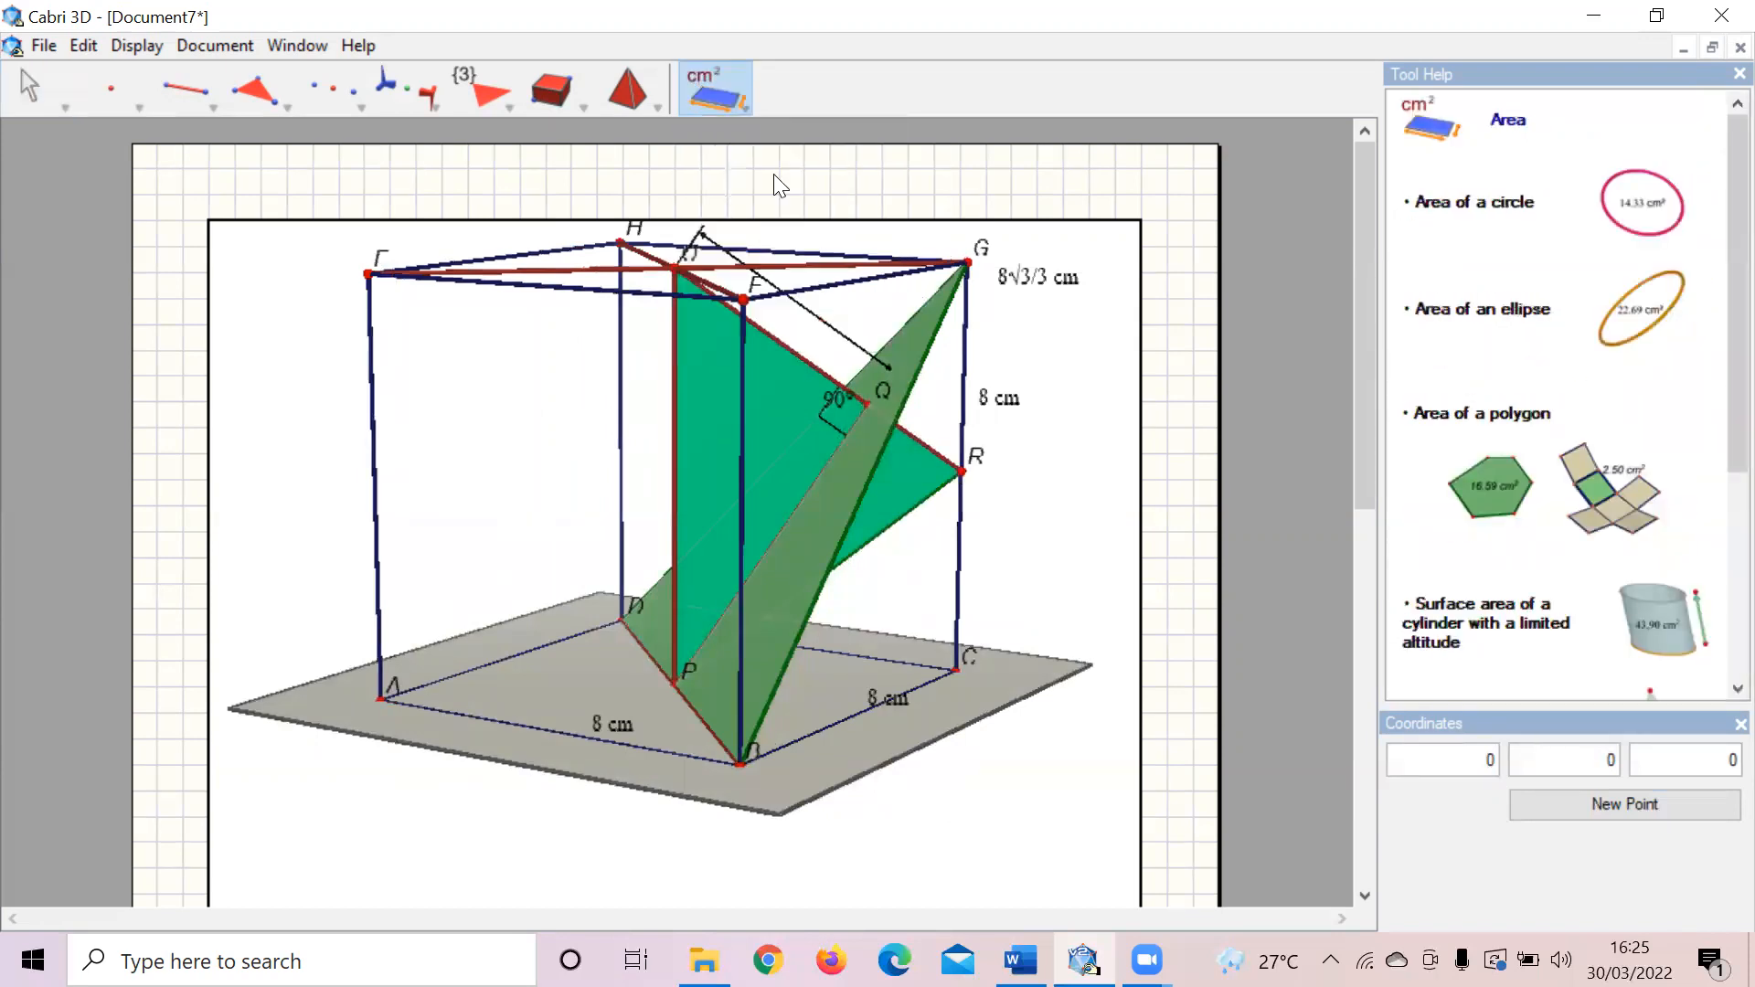
pyautogui.click(847, 466)
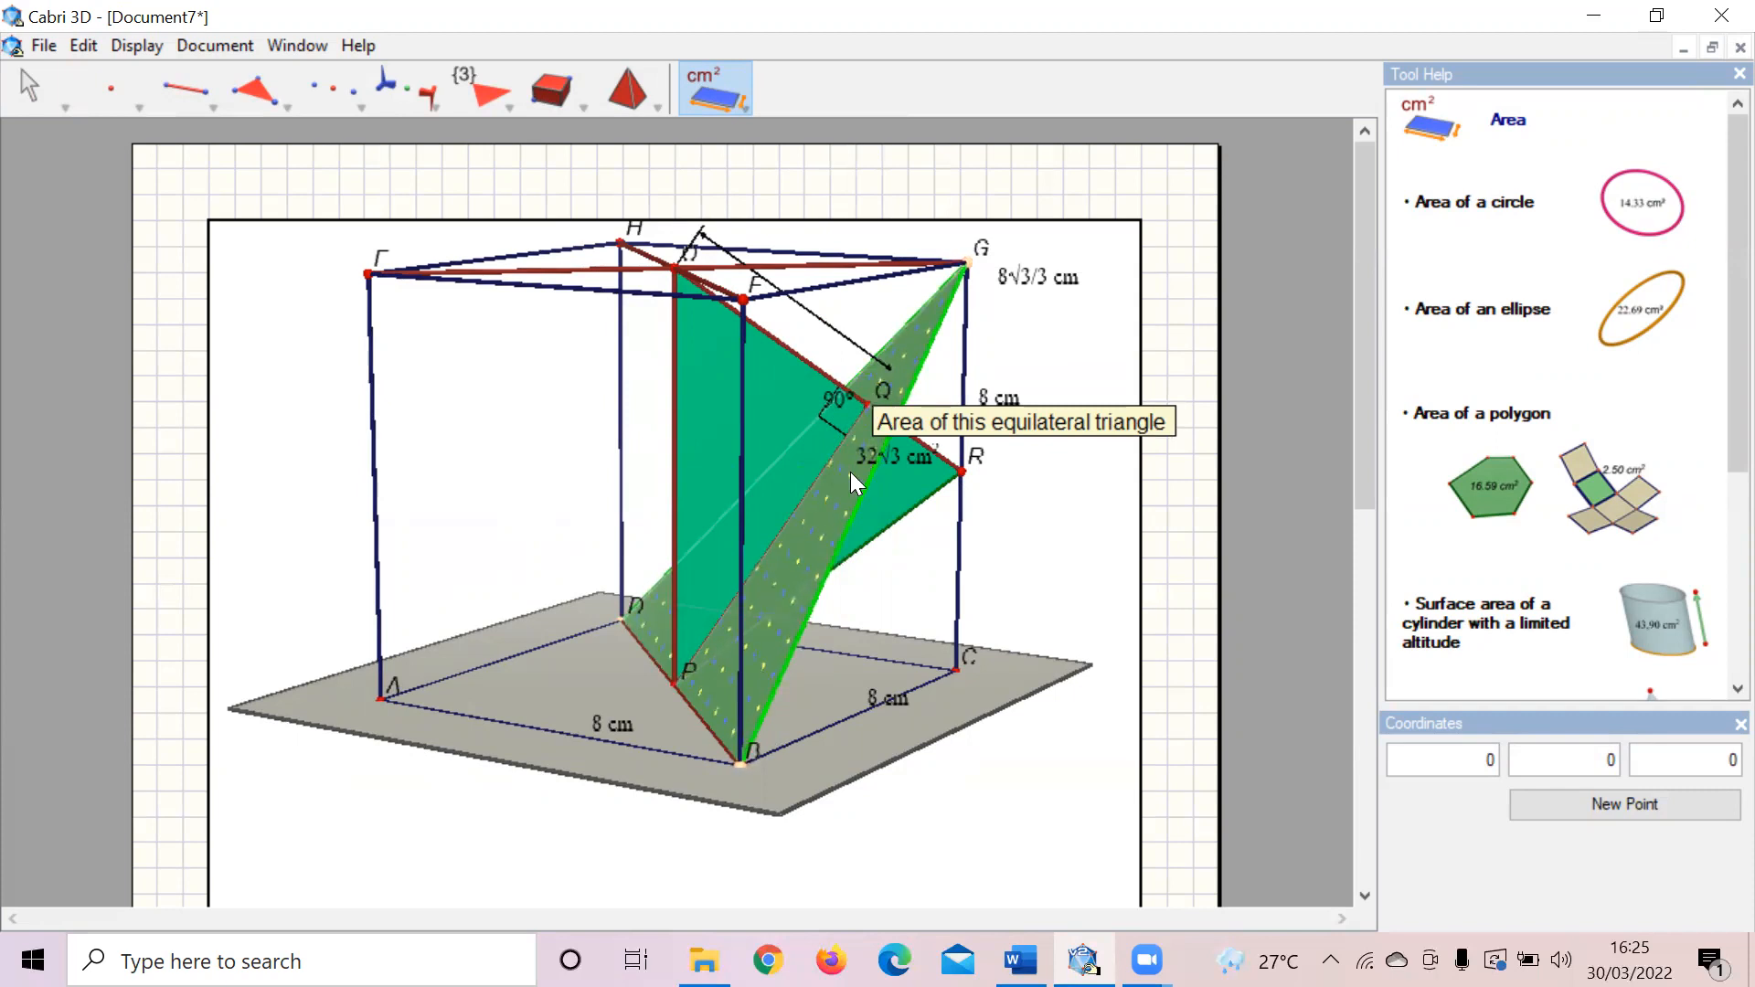
pyautogui.click(887, 459)
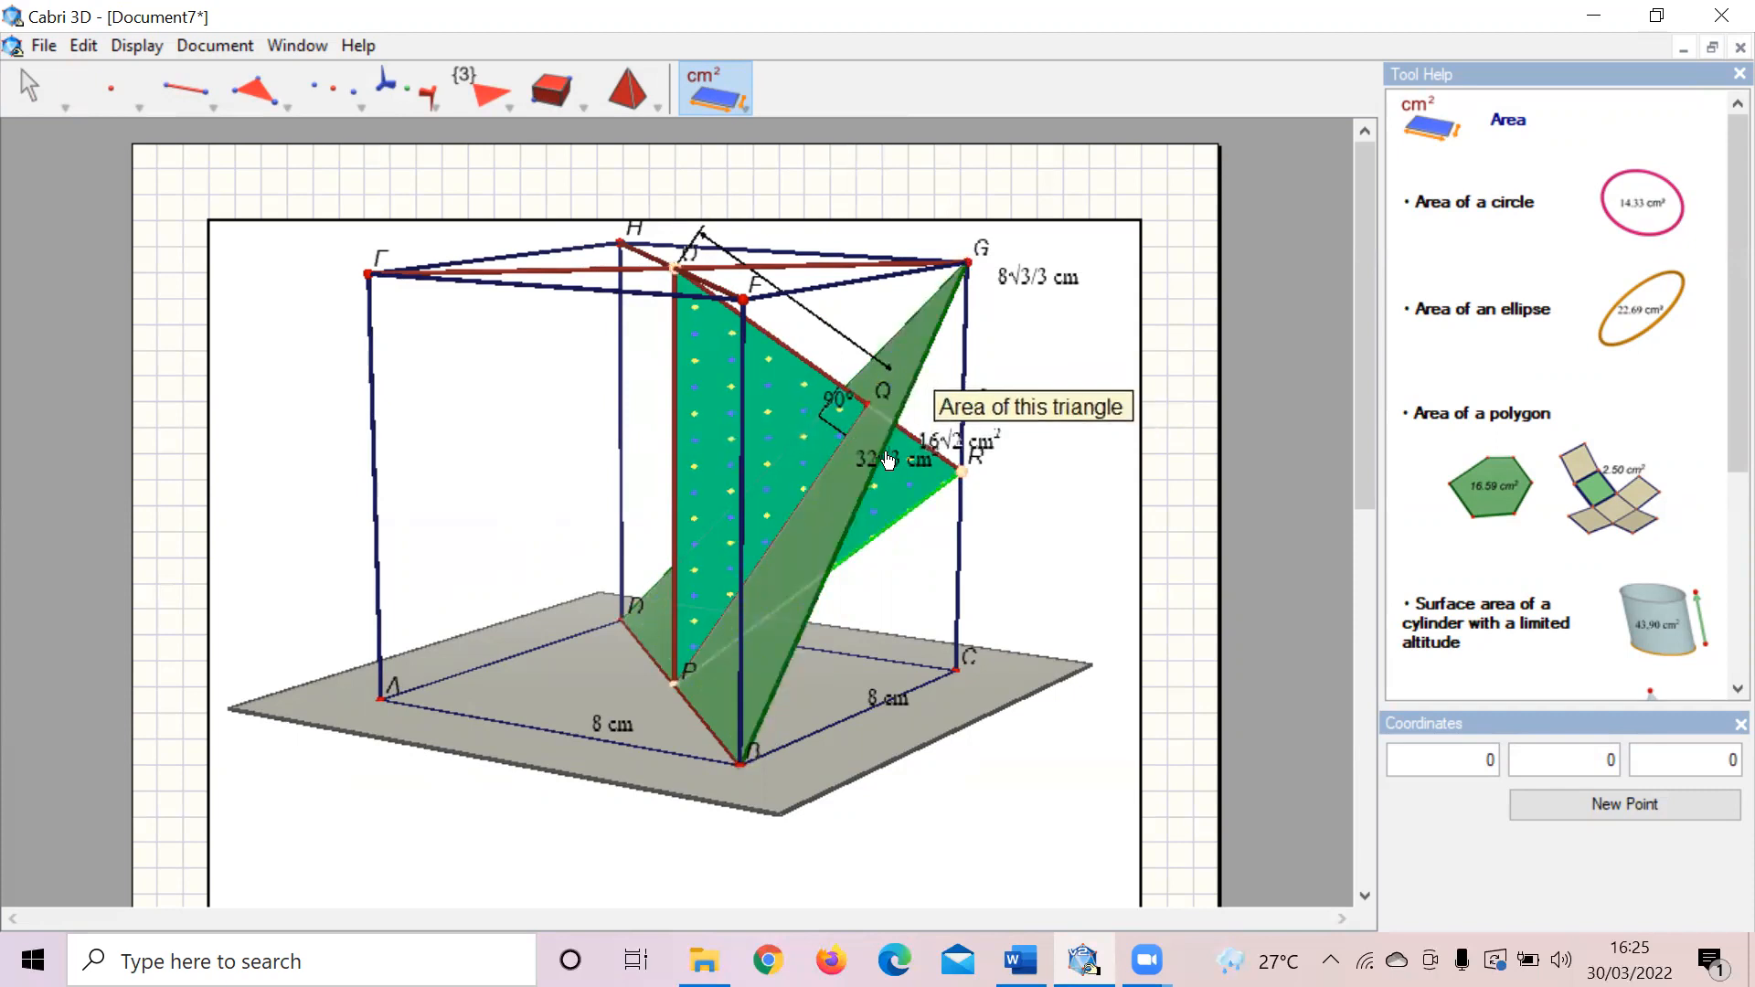
# Step: Move the area measurement of triangle BDG outside the cube, between the OQ distance and edge CG's length
pyautogui.click(32, 90)
pyautogui.click(32, 90)
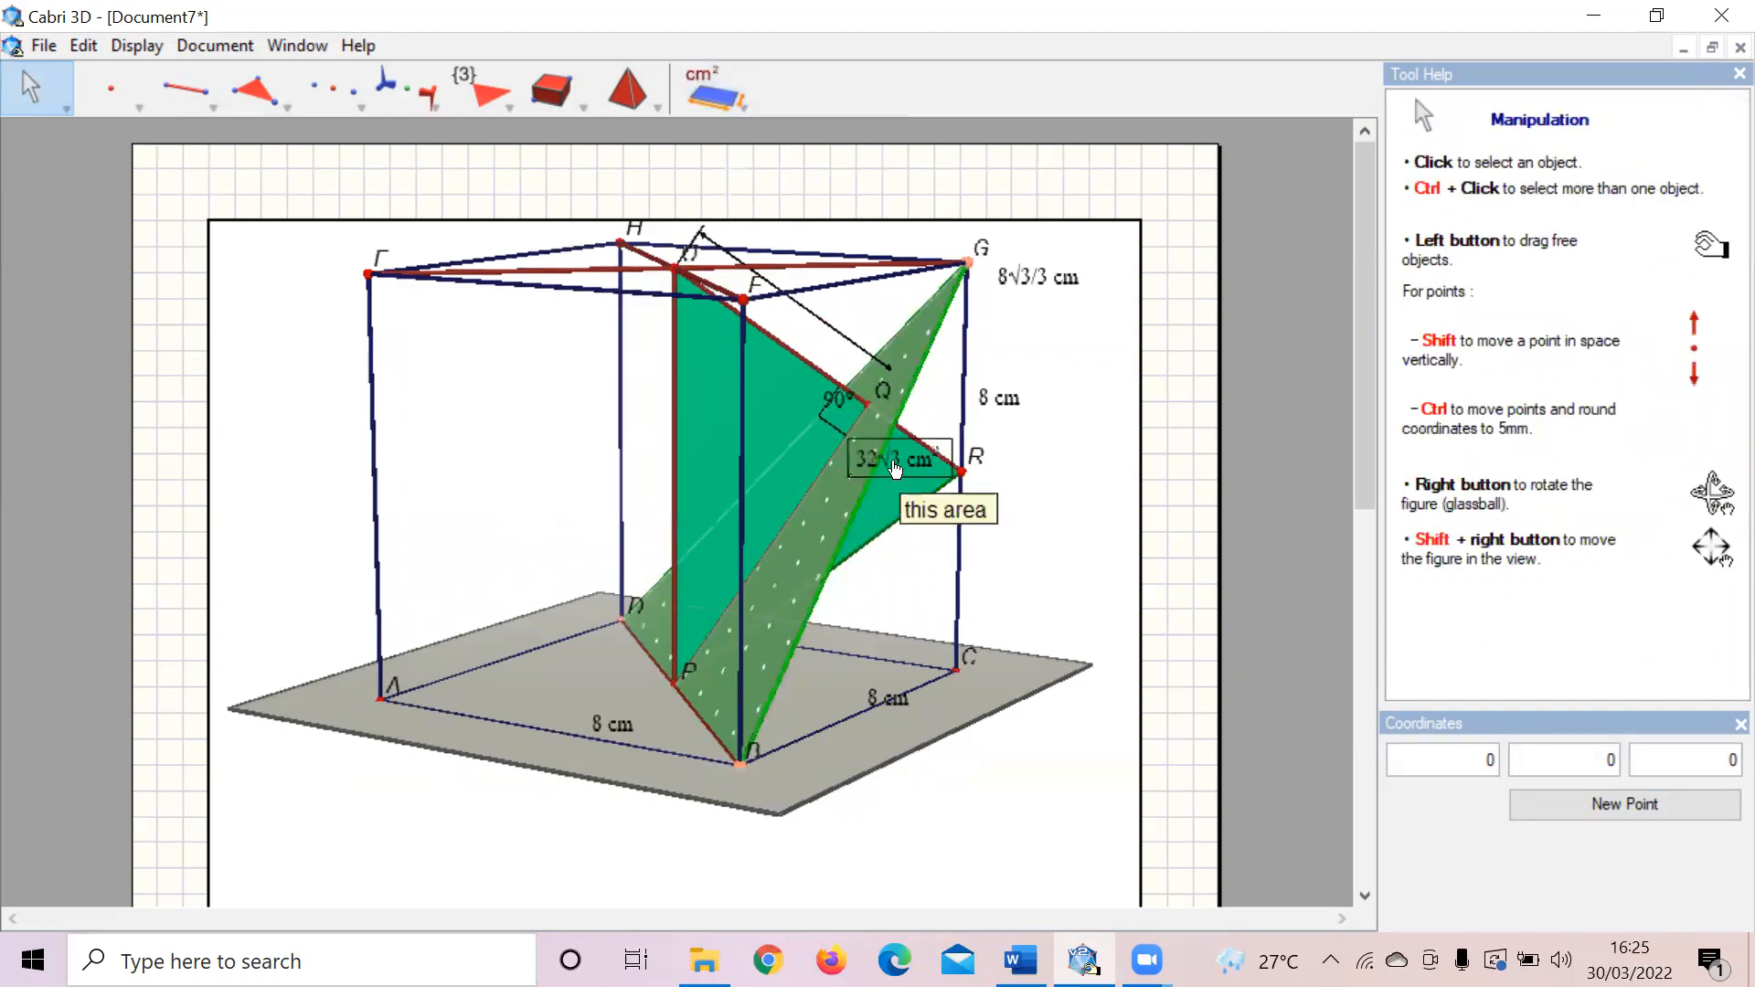
pyautogui.moveTo(995, 431); pyautogui.dragTo(976, 513, button='right')
pyautogui.moveTo(919, 523); pyautogui.dragTo(1094, 380)
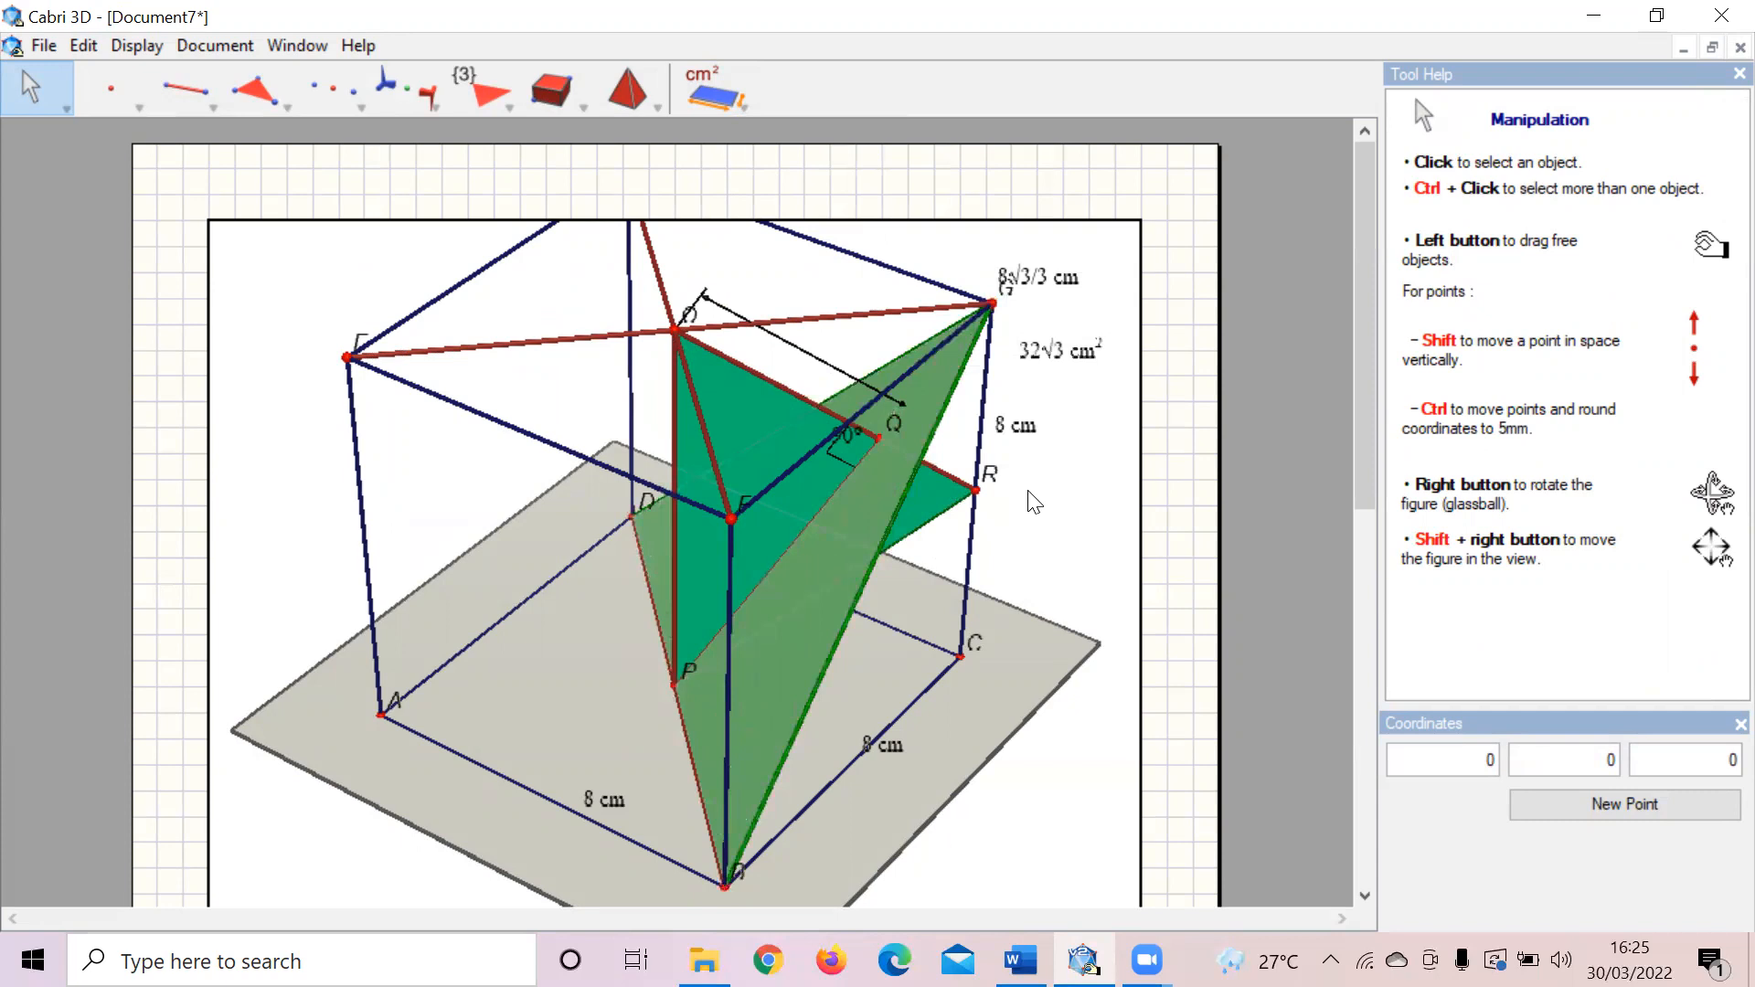
pyautogui.moveTo(1007, 430); pyautogui.dragTo(988, 384, button='right')
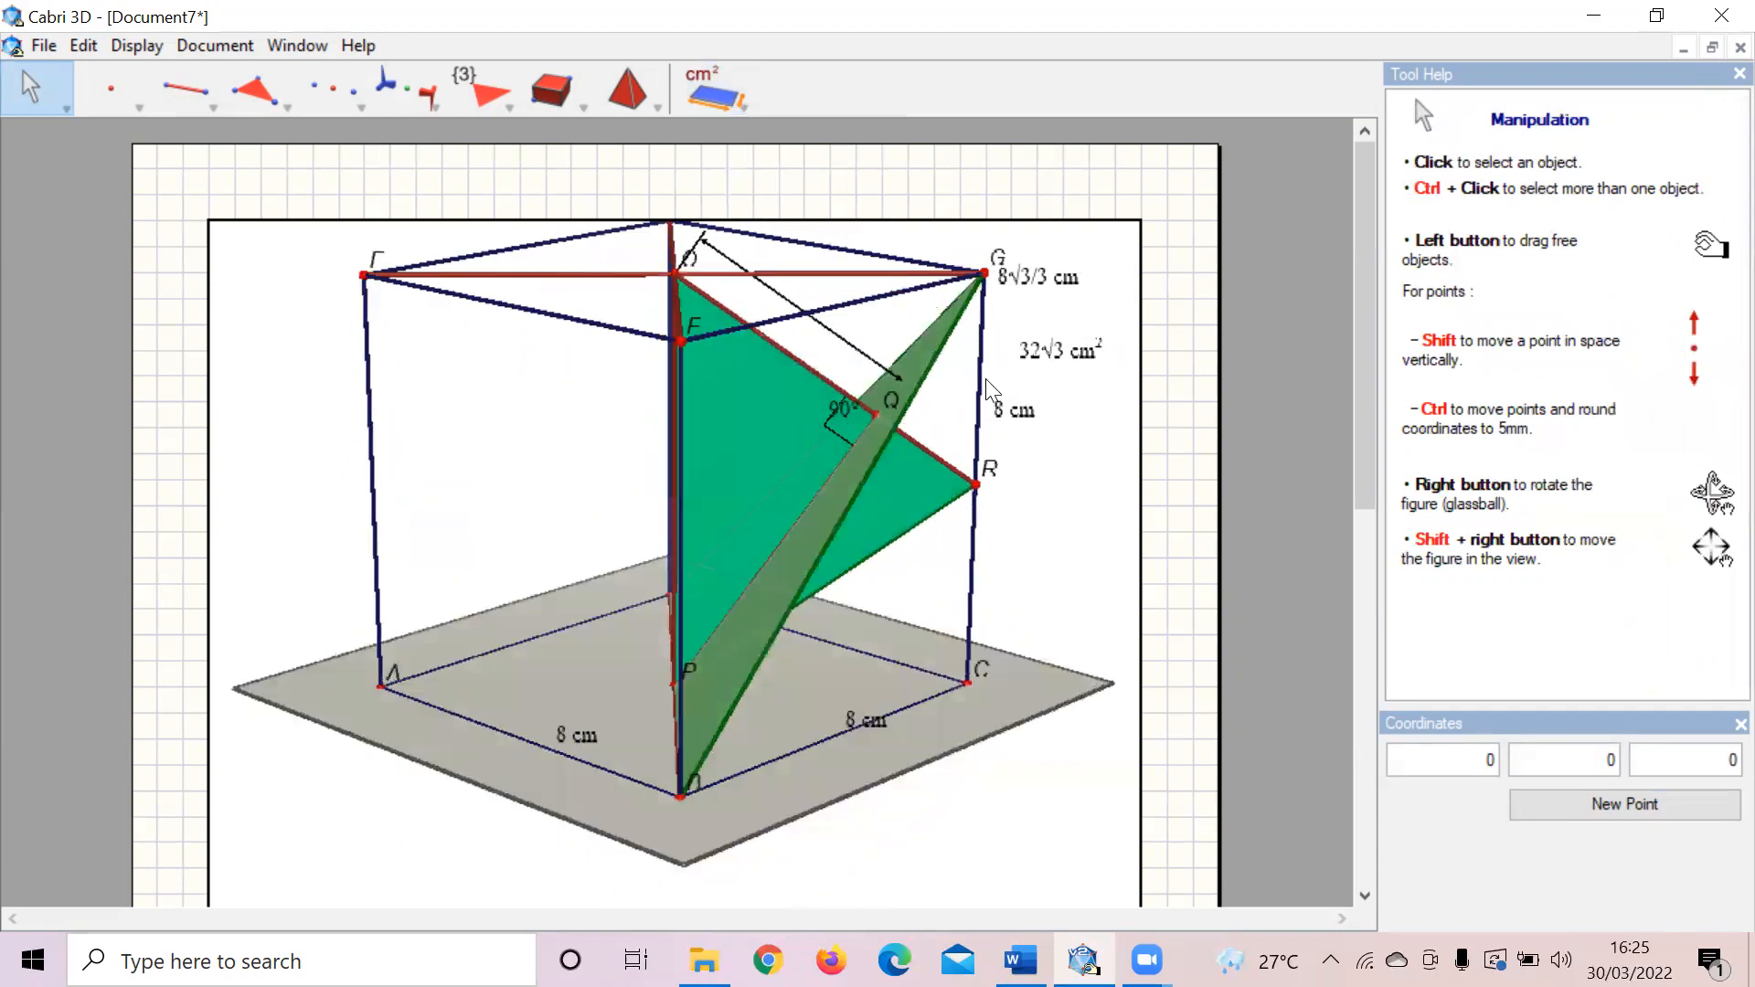
# Step: Measure the area of triangle OPR
pyautogui.click(724, 88)
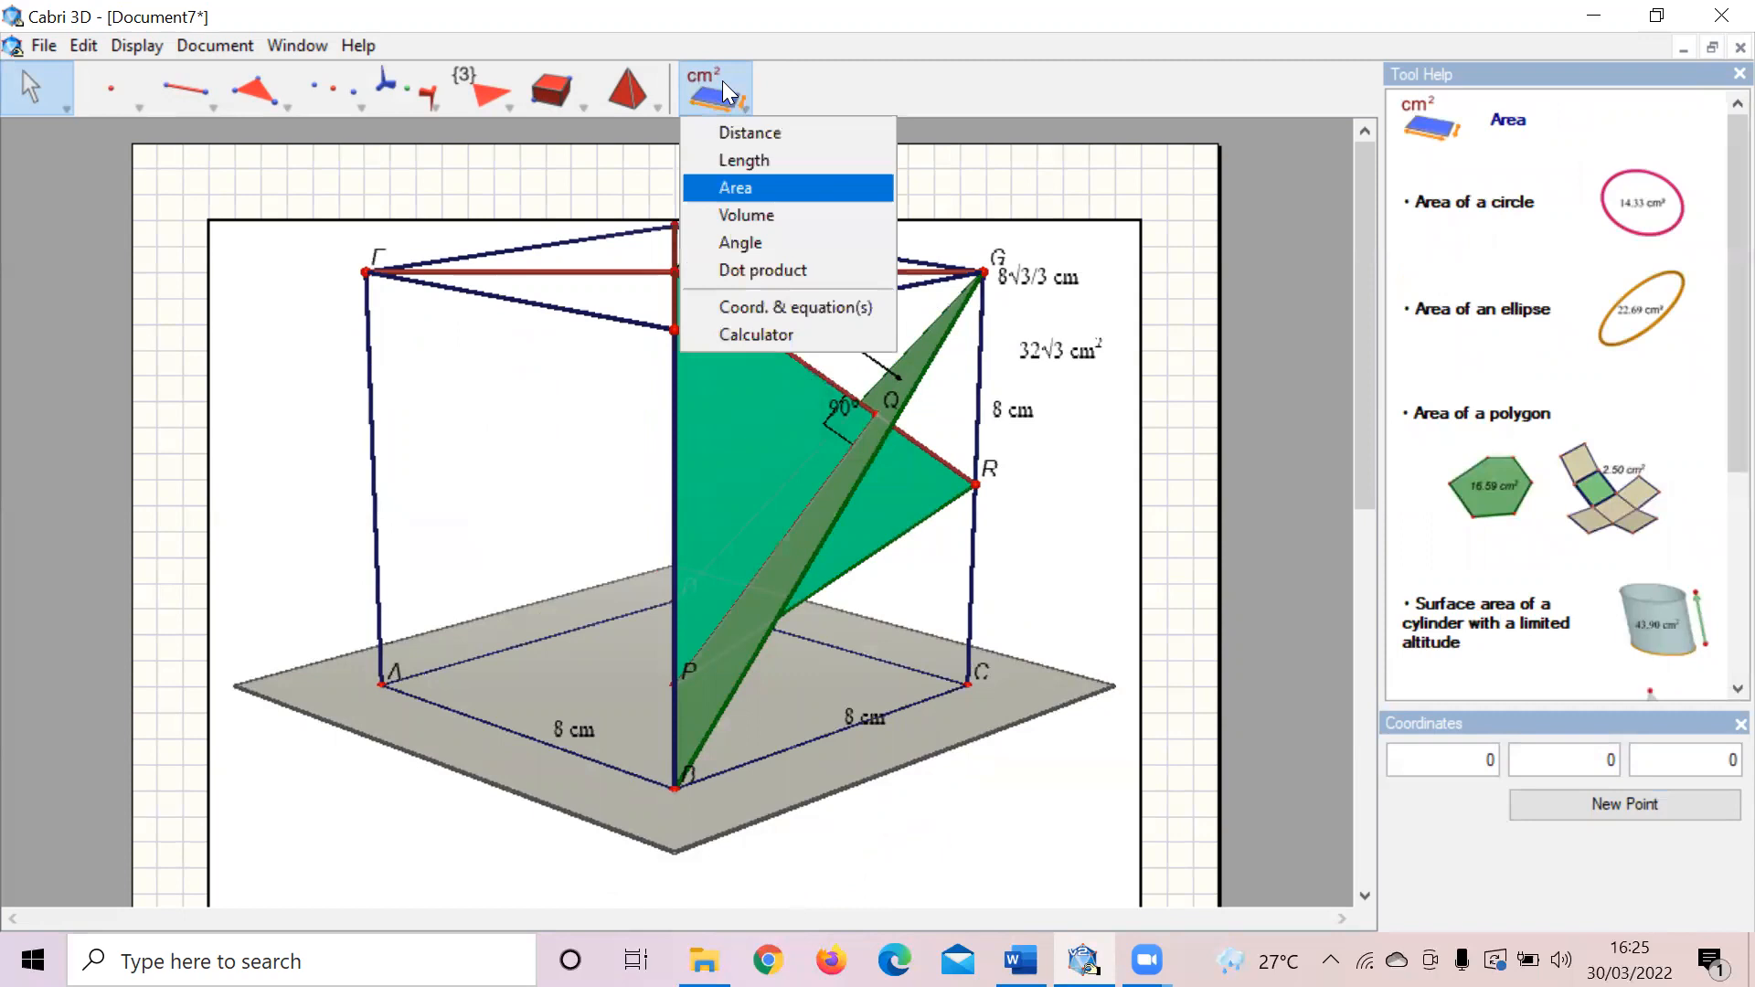
pyautogui.click(750, 181)
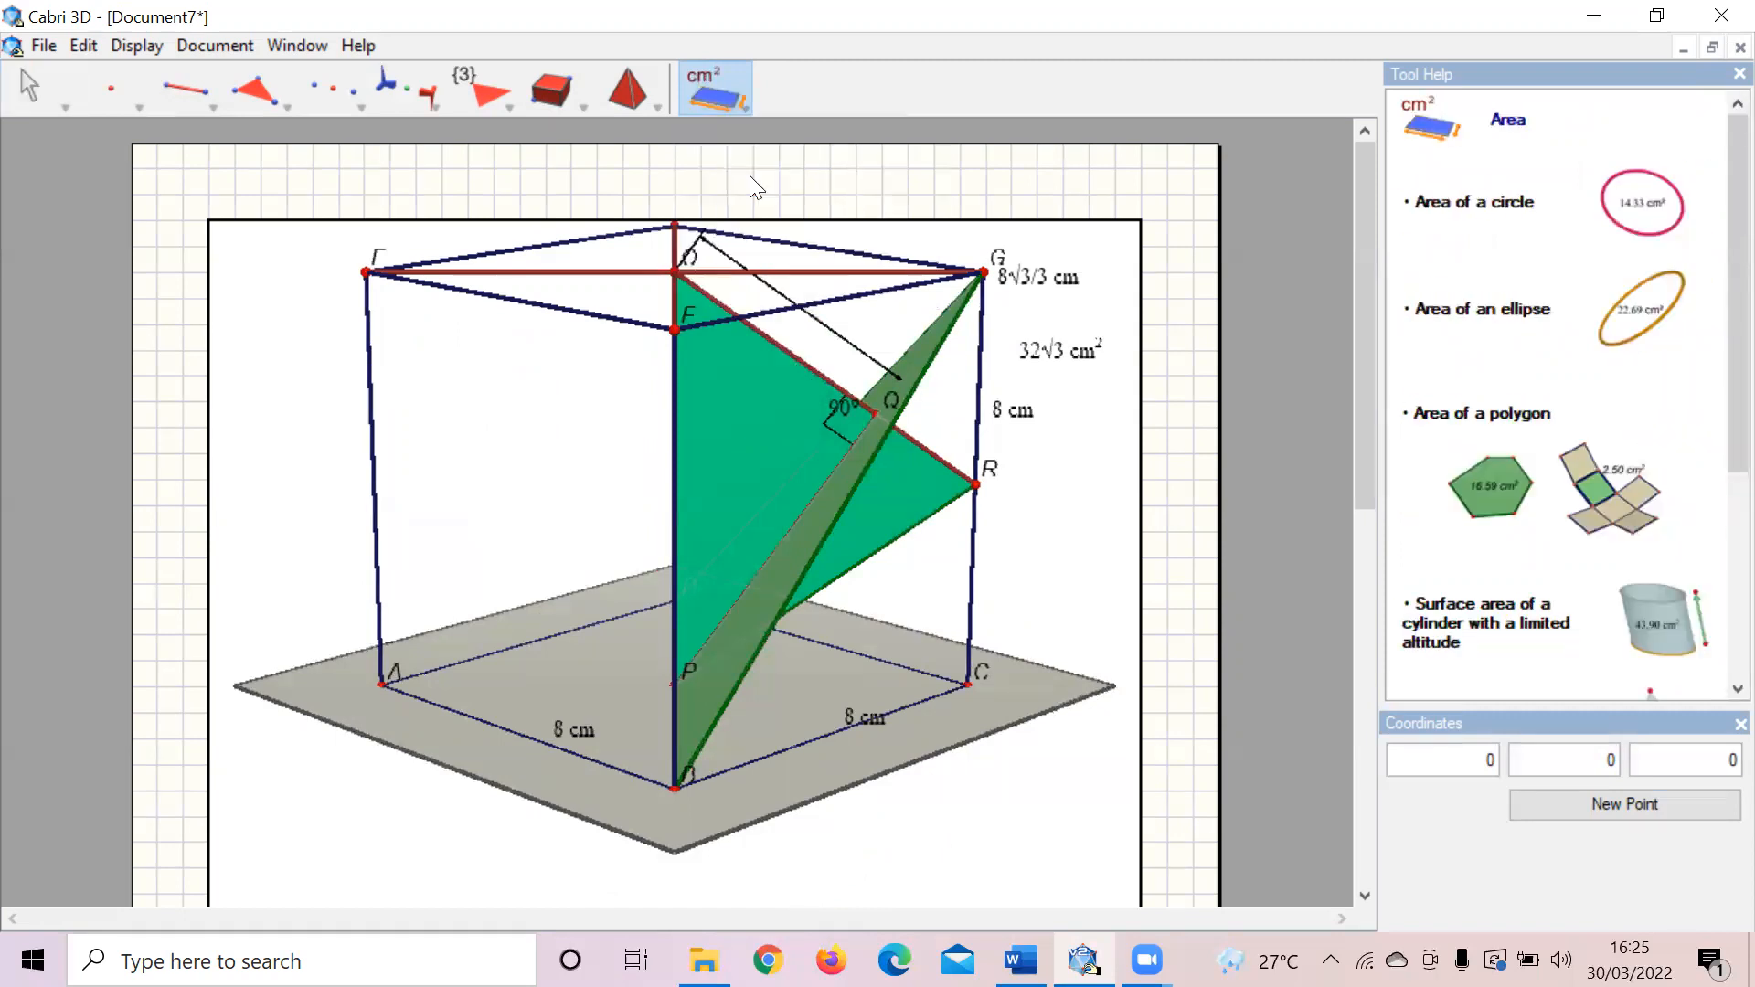
pyautogui.click(742, 395)
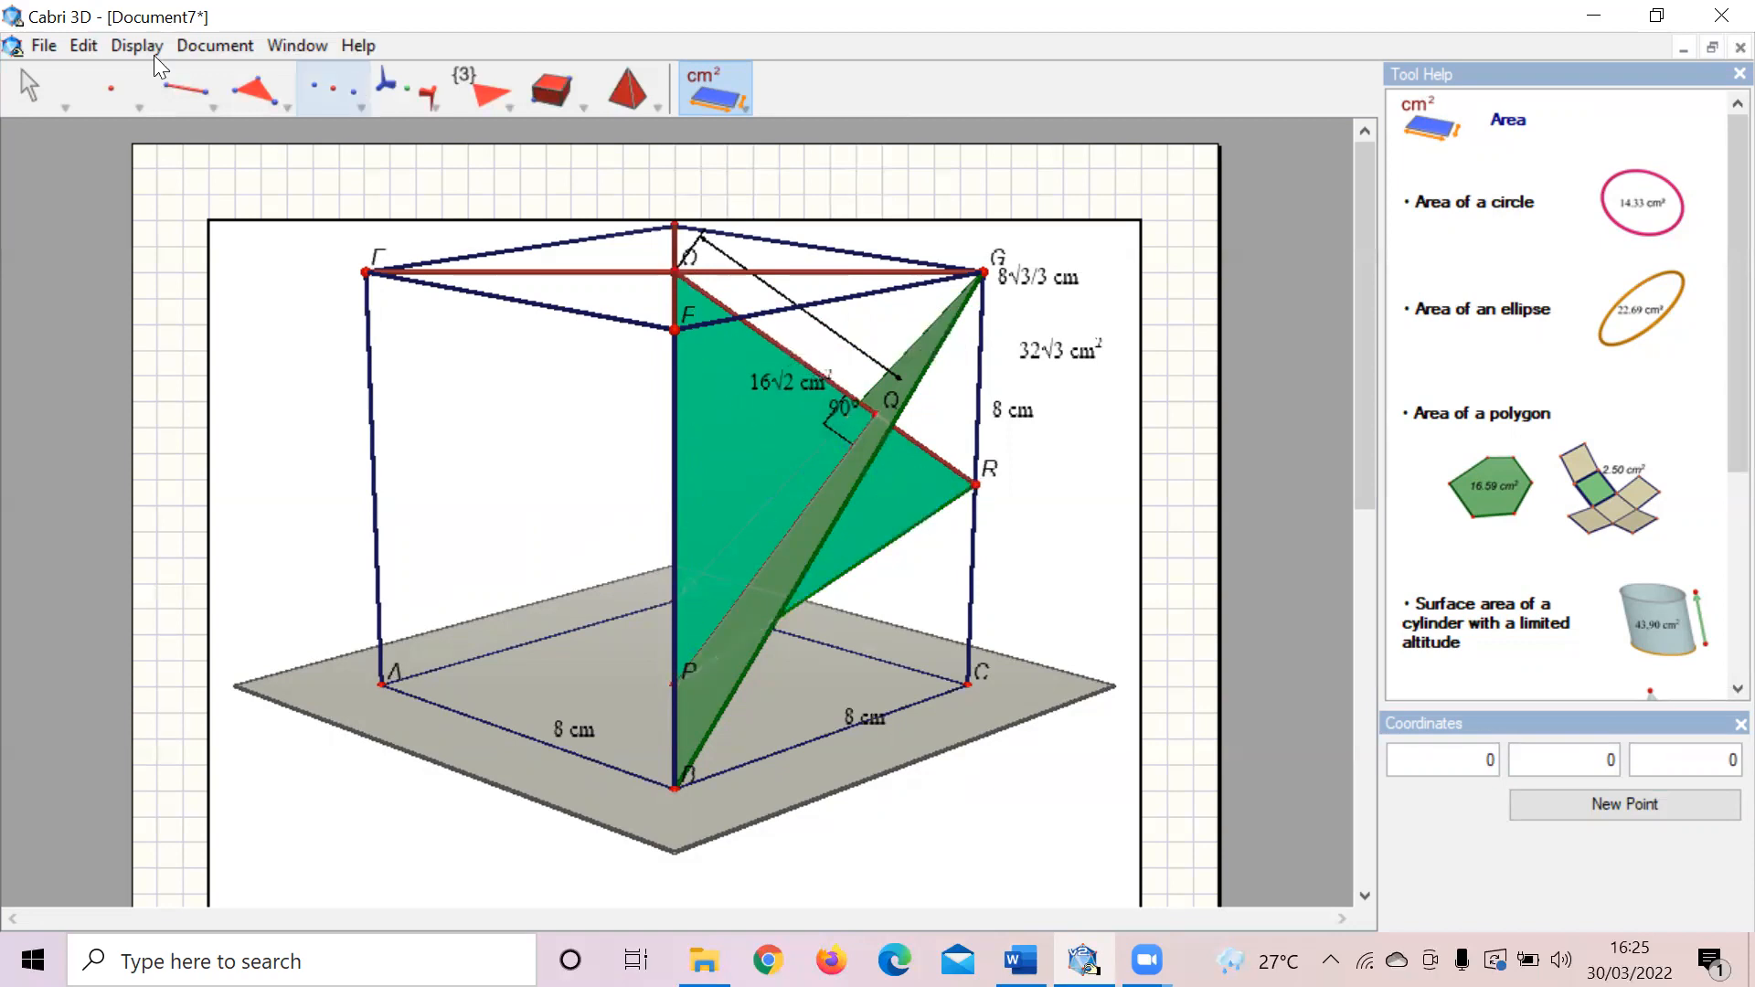
# Step: Move the area measurement of triangle OPR outside the cube and stack it below the OQ distance and triangle BDG's area, near vertex G
pyautogui.click(45, 87)
pyautogui.click(68, 128)
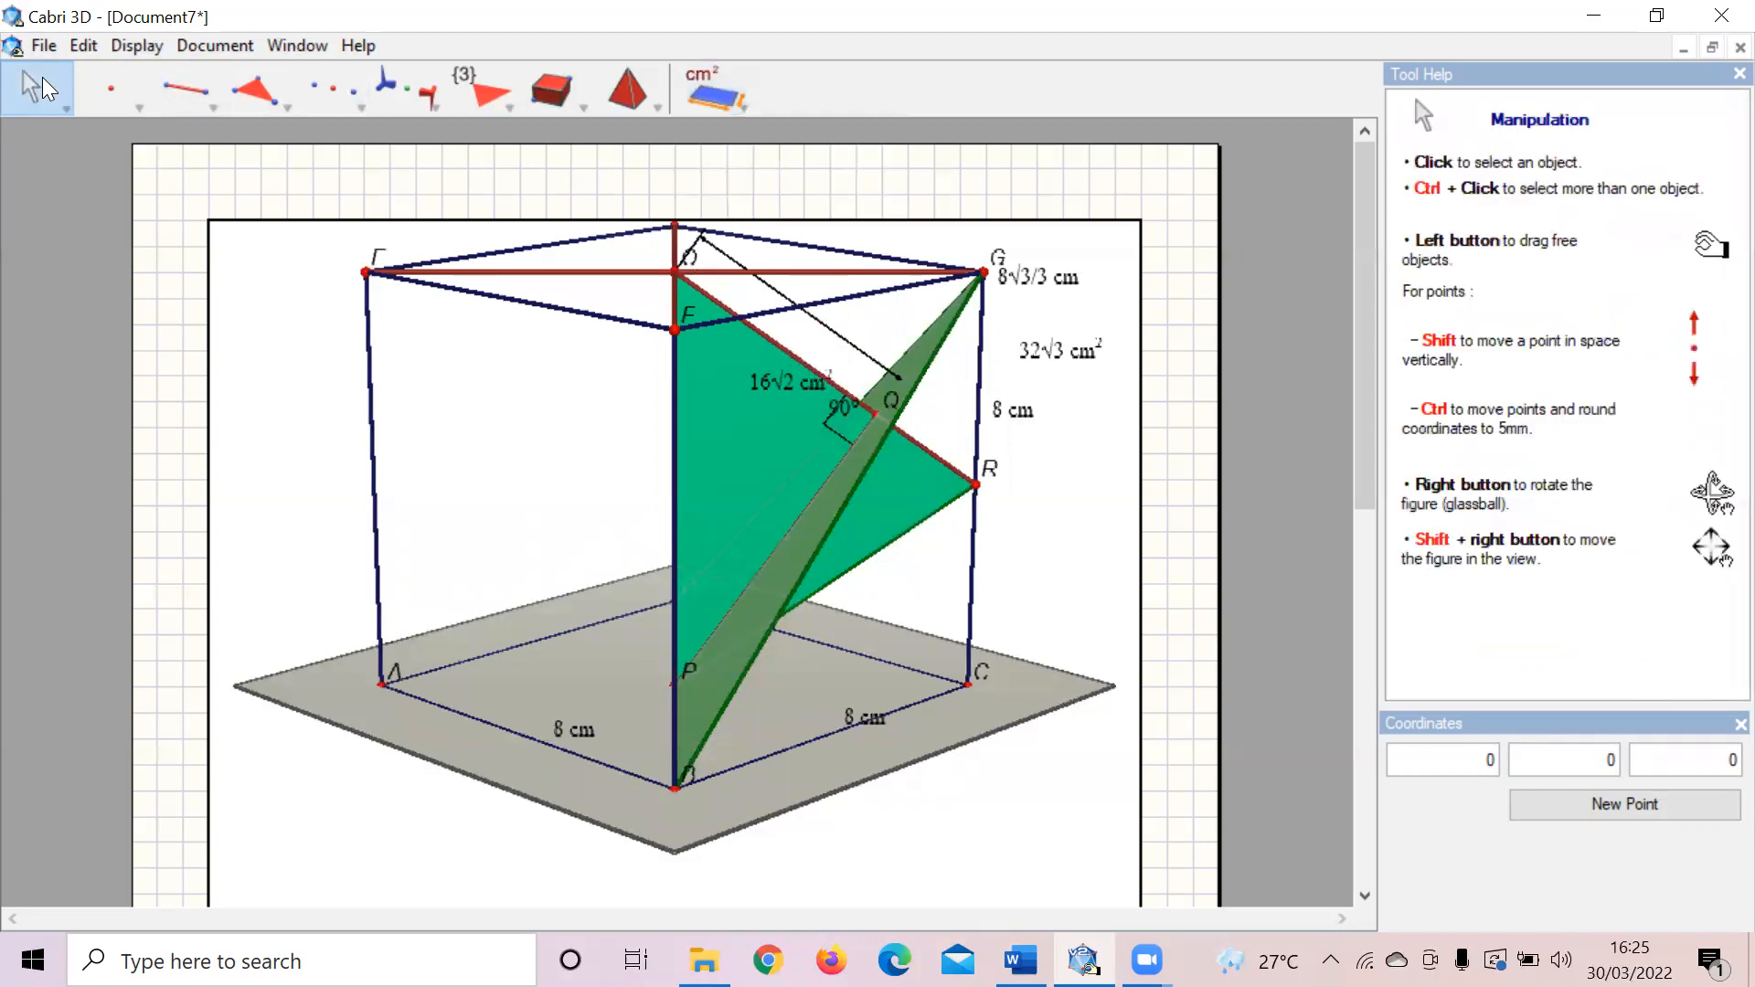
pyautogui.moveTo(1052, 403); pyautogui.dragTo(945, 404, button='right')
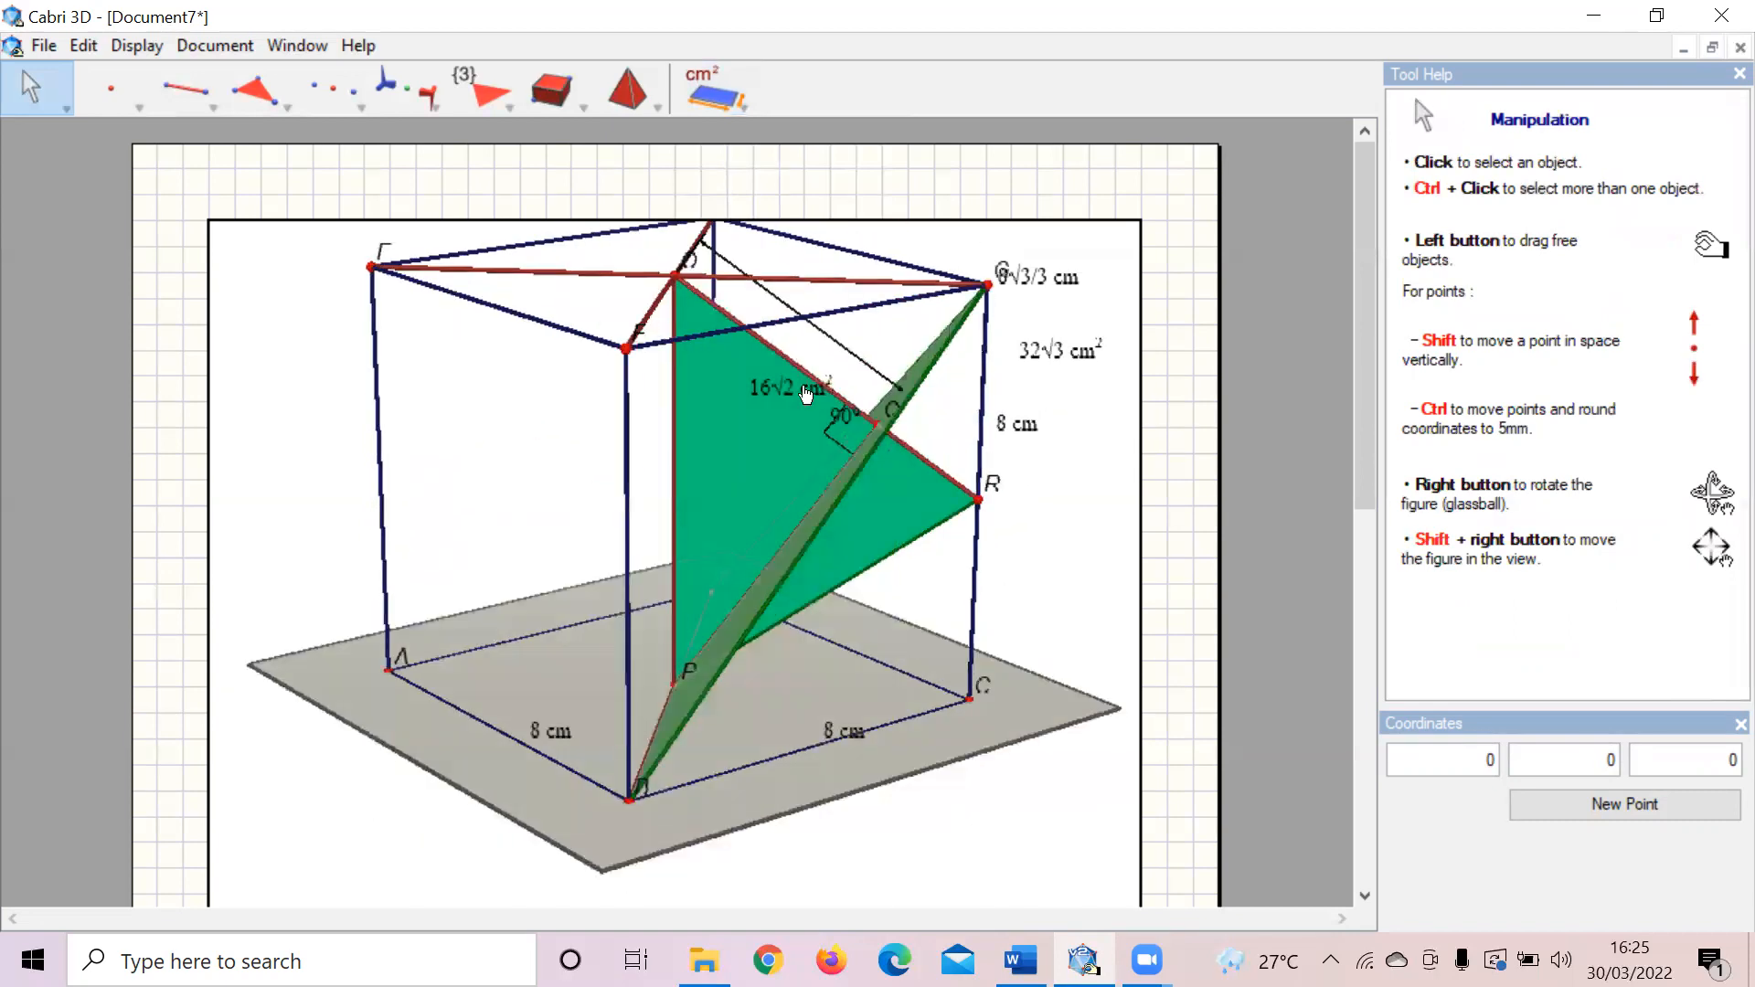
pyautogui.moveTo(801, 394); pyautogui.dragTo(1059, 371)
pyautogui.moveTo(1031, 286); pyautogui.dragTo(1052, 347)
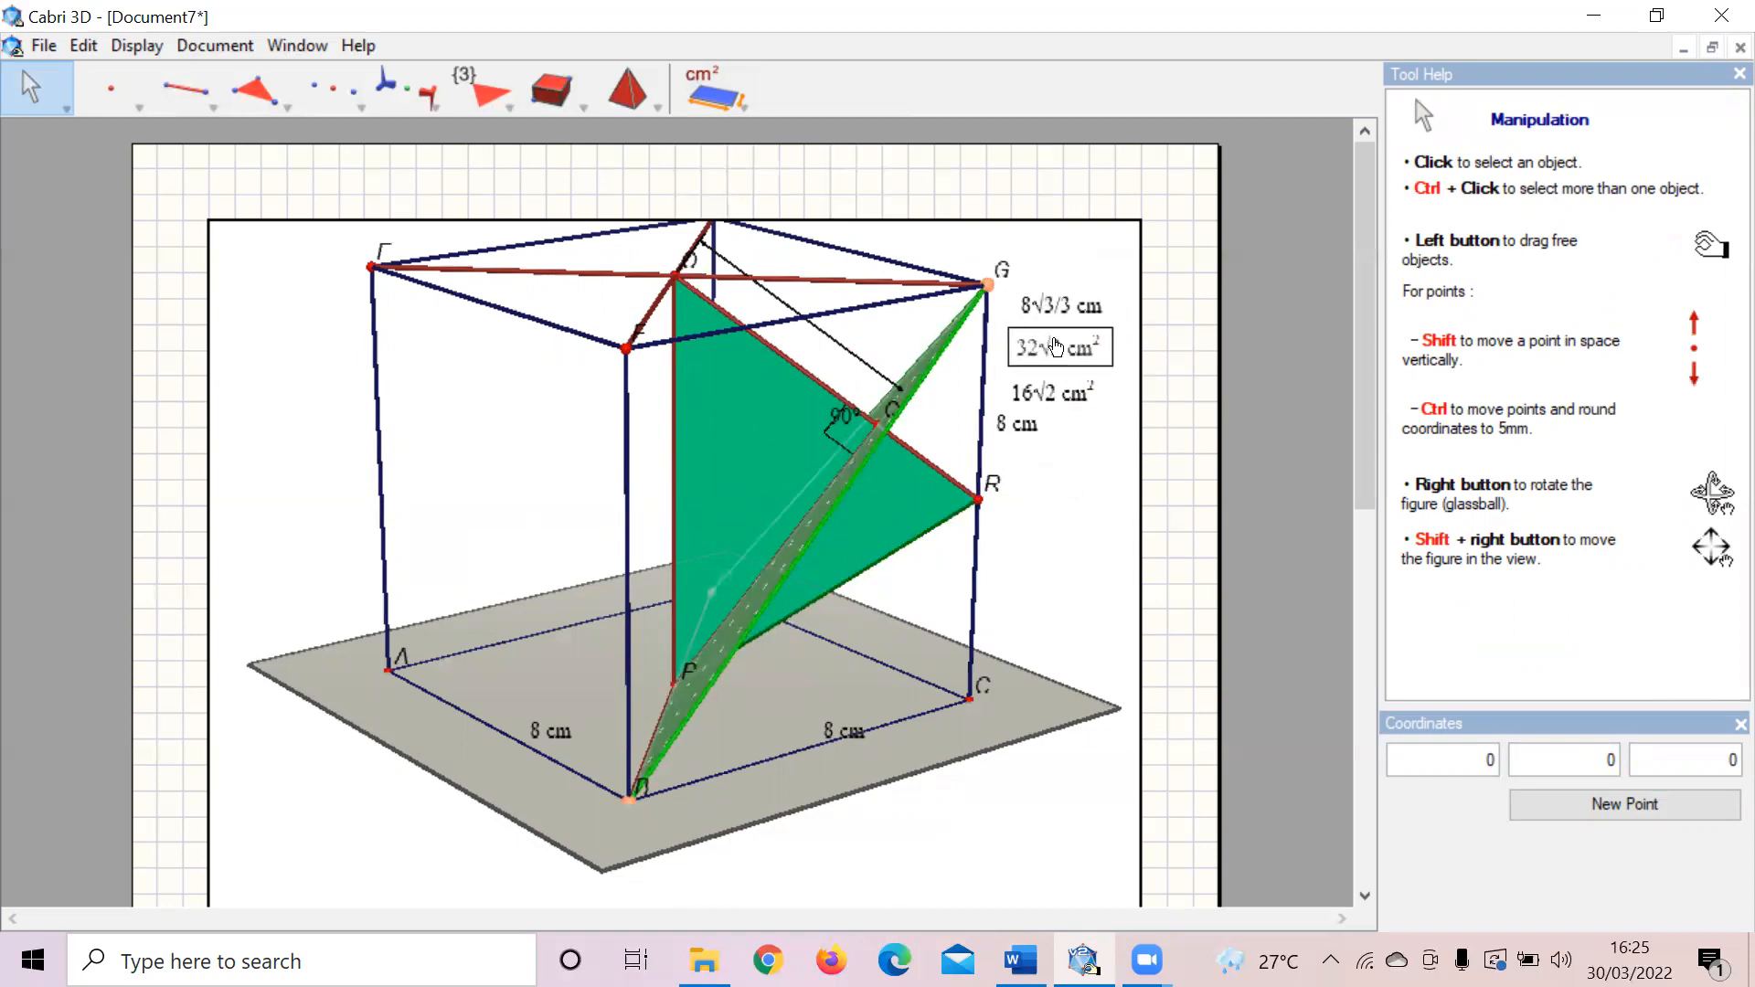
# Step: Switch to the Word document and review question 3's worked solution for the distance from O to Q
pyautogui.click(1020, 961)
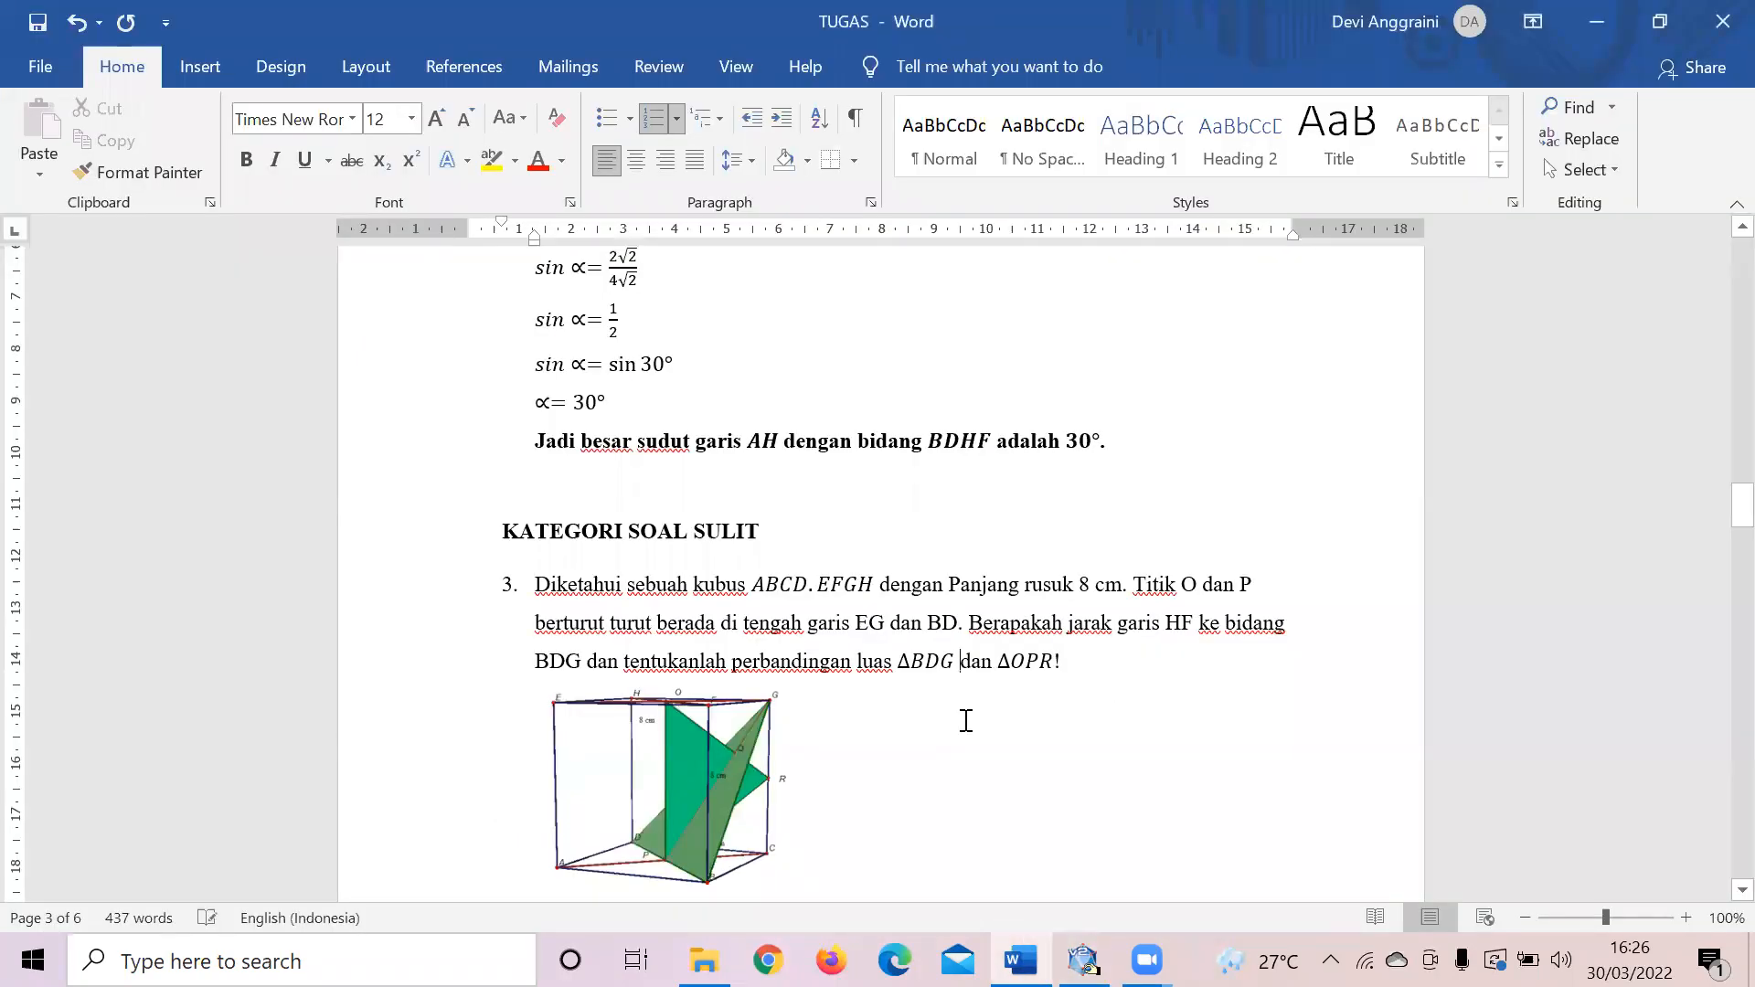
pyautogui.scroll(-15, 967, 720)
pyautogui.scroll(-8, 966, 721)
pyautogui.scroll(-6, 967, 721)
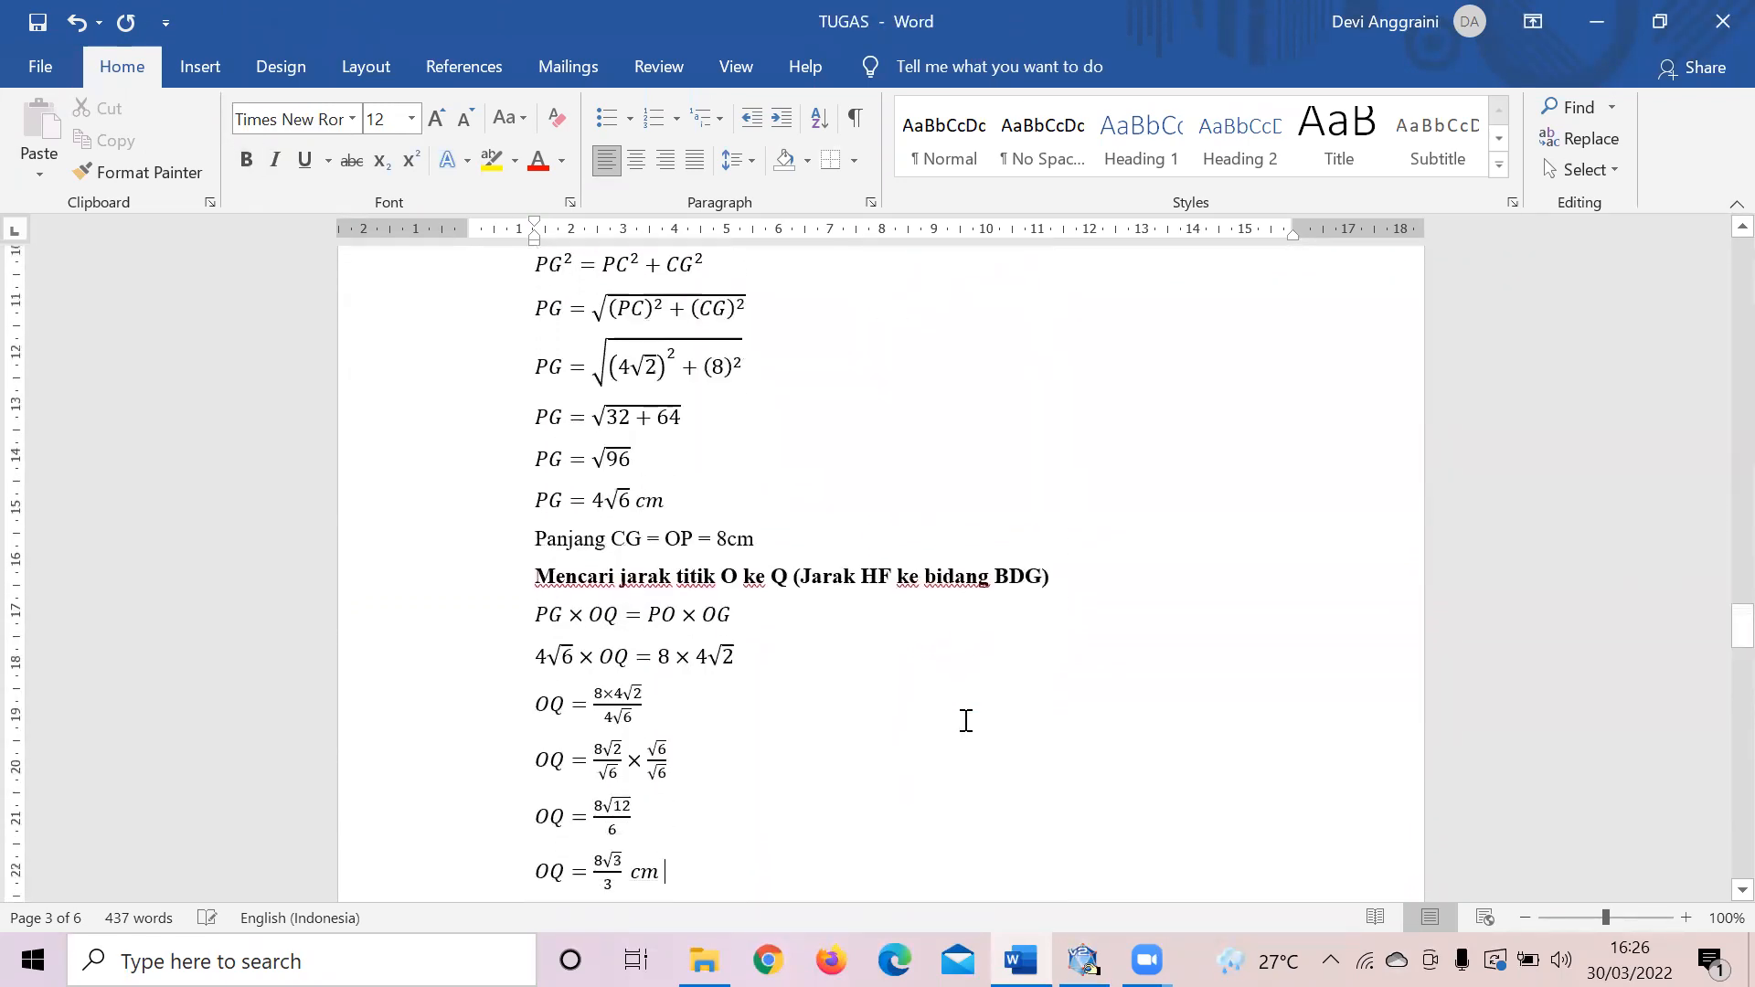
pyautogui.press('Down')
pyautogui.press('Down')
pyautogui.click(635, 785)
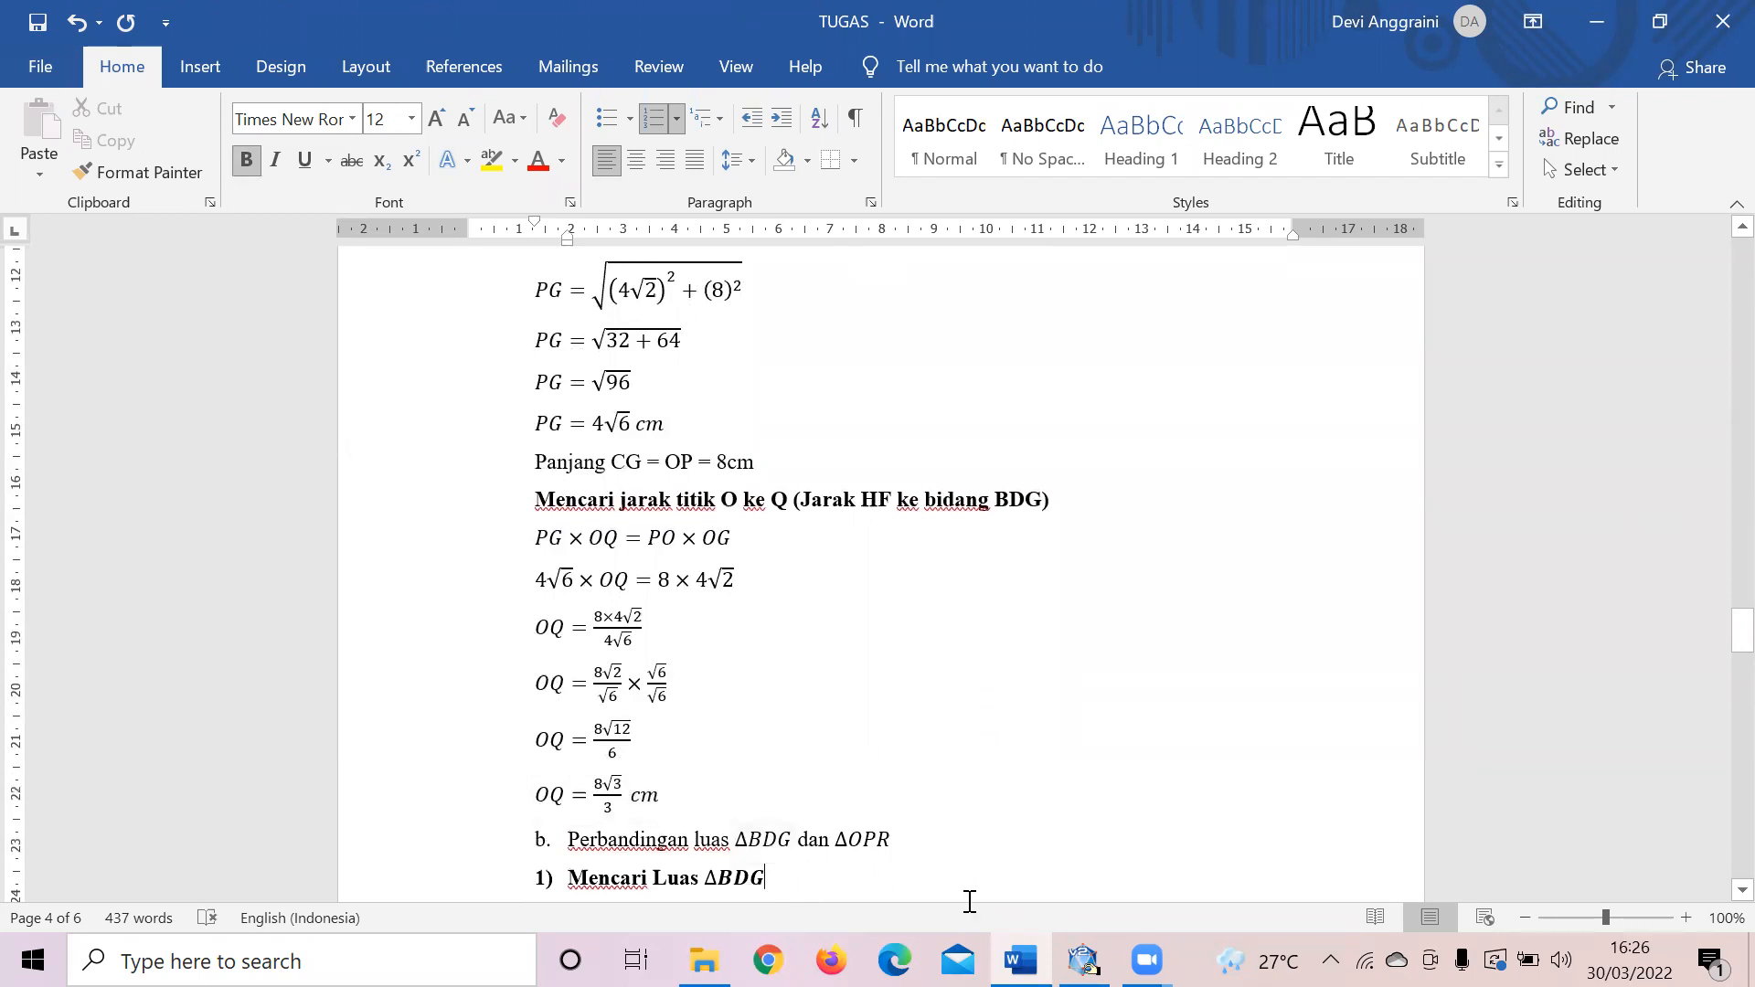
# Step: Look at the measurements in Cabri 3D, return to Word and read the area solutions for triangles BDG and OPR through to the final conclusion
pyautogui.click(1083, 960)
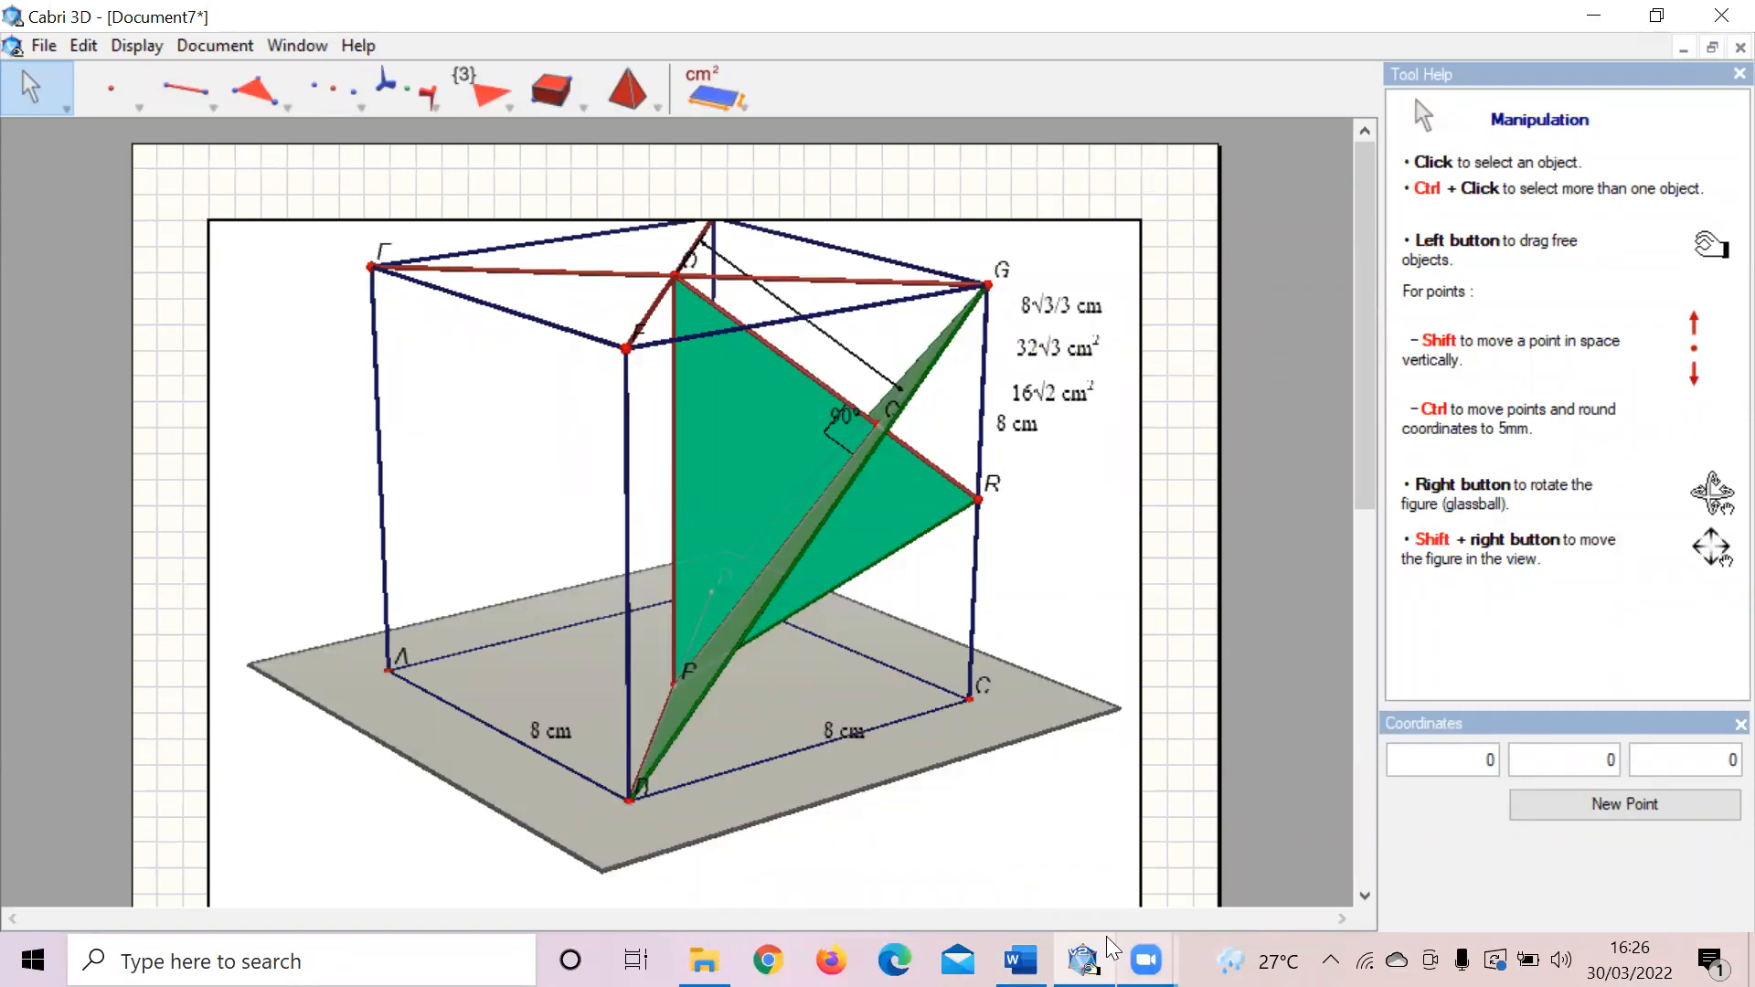
pyautogui.click(1083, 960)
pyautogui.scroll(-15, 880, 585)
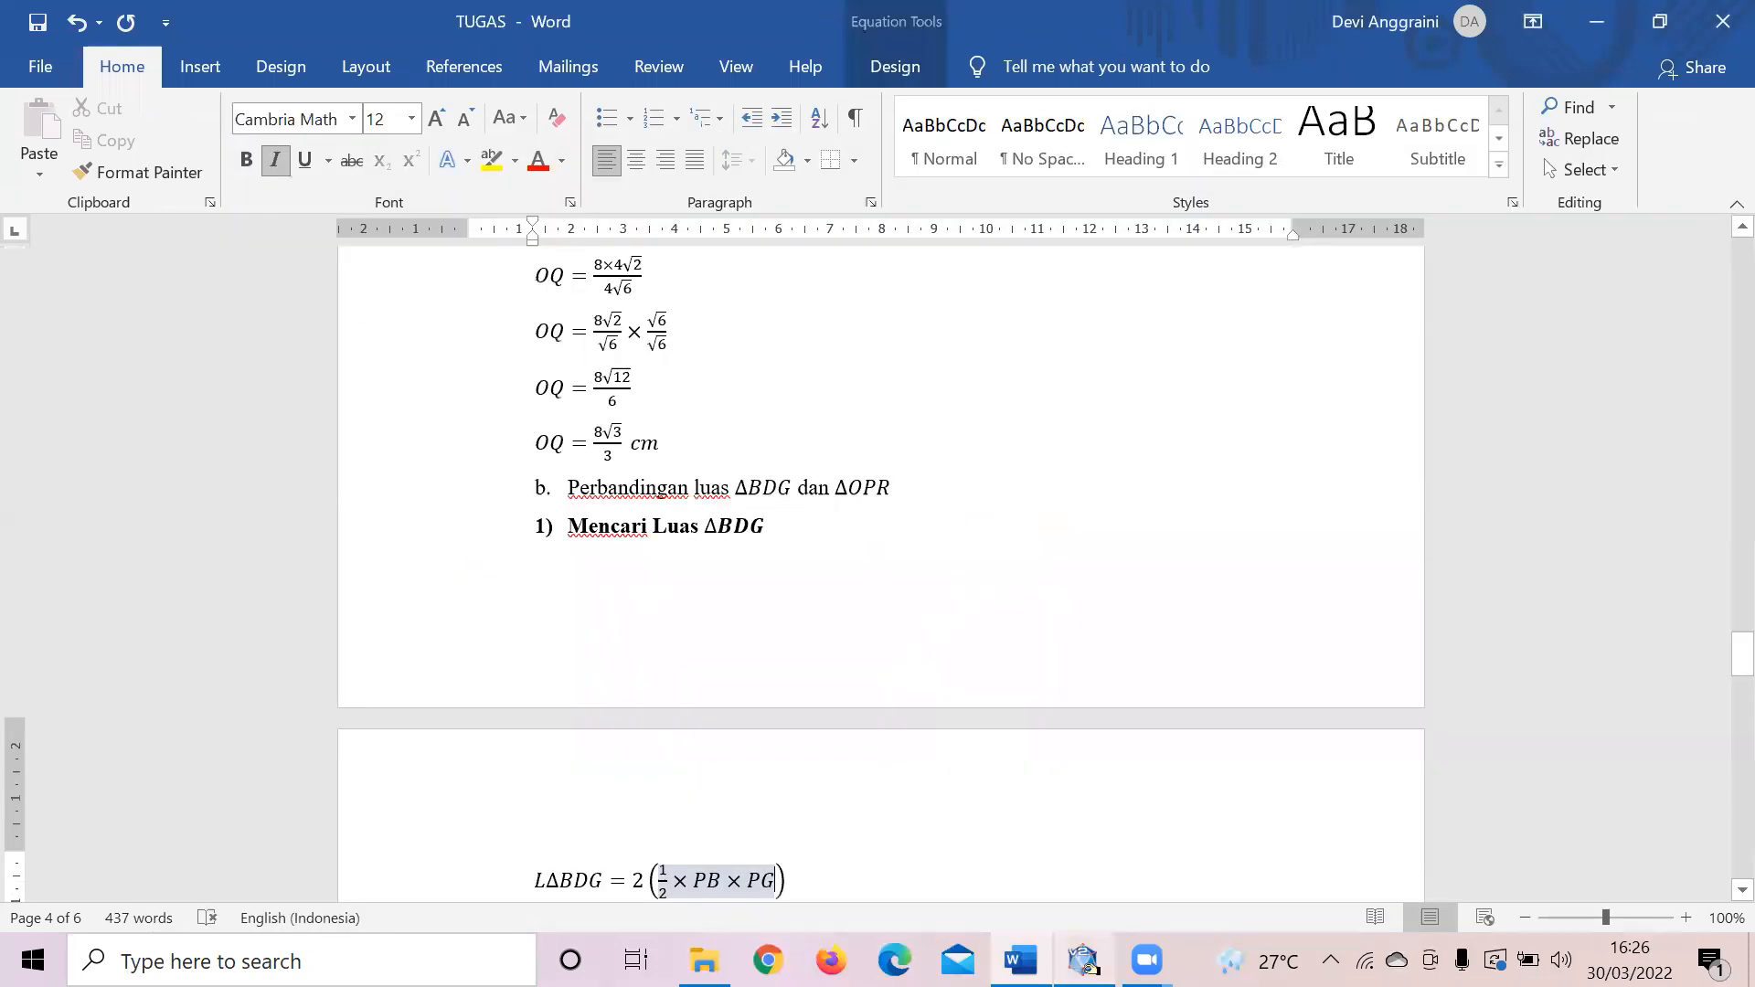
pyautogui.press('Down')
pyautogui.press('Down')
pyautogui.press('Down')
pyautogui.press('Down')
pyautogui.press('Down')
pyautogui.press('Down')
pyautogui.press('Down')
pyautogui.press('Down')
pyautogui.press('Down')
pyautogui.press('Down')
pyautogui.press('Down')
pyautogui.press('Down')
pyautogui.press('Down')
pyautogui.press('Down')
pyautogui.press('Down')
pyautogui.press('Down')
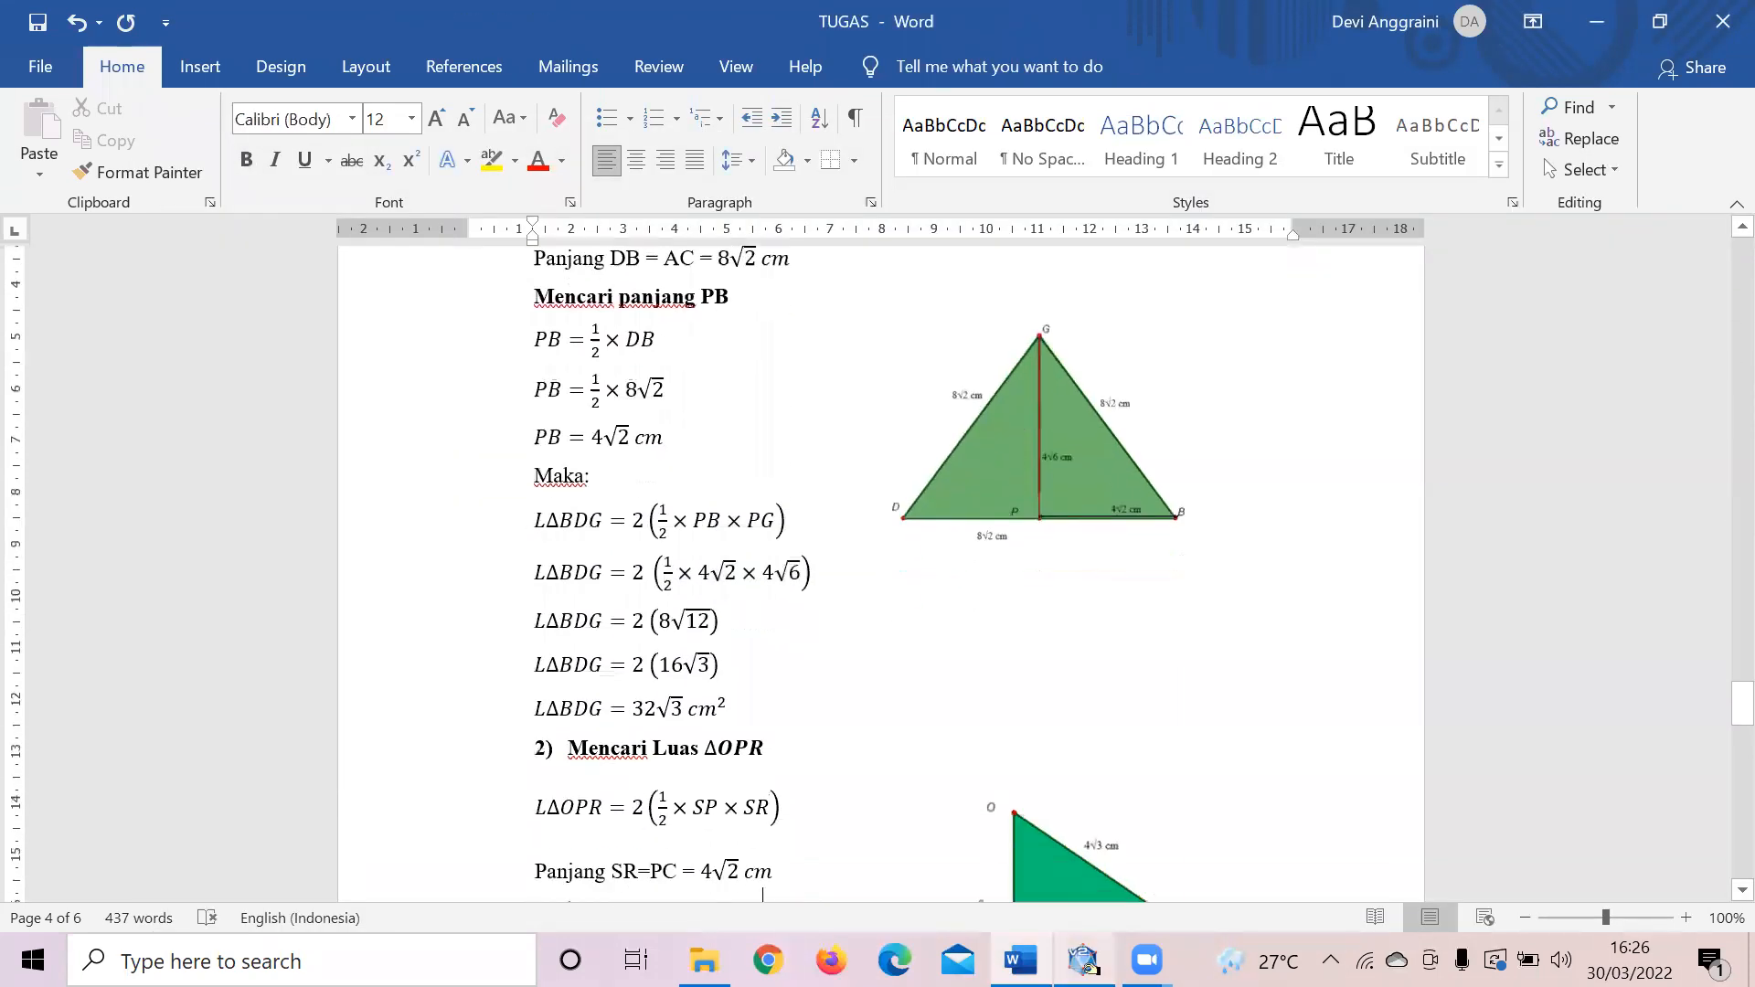
pyautogui.press('Down')
pyautogui.press('Down')
pyautogui.press('Down')
pyautogui.press('Down')
pyautogui.press('Down')
pyautogui.press('Down')
pyautogui.press('Down')
pyautogui.press('Down')
pyautogui.press('Down')
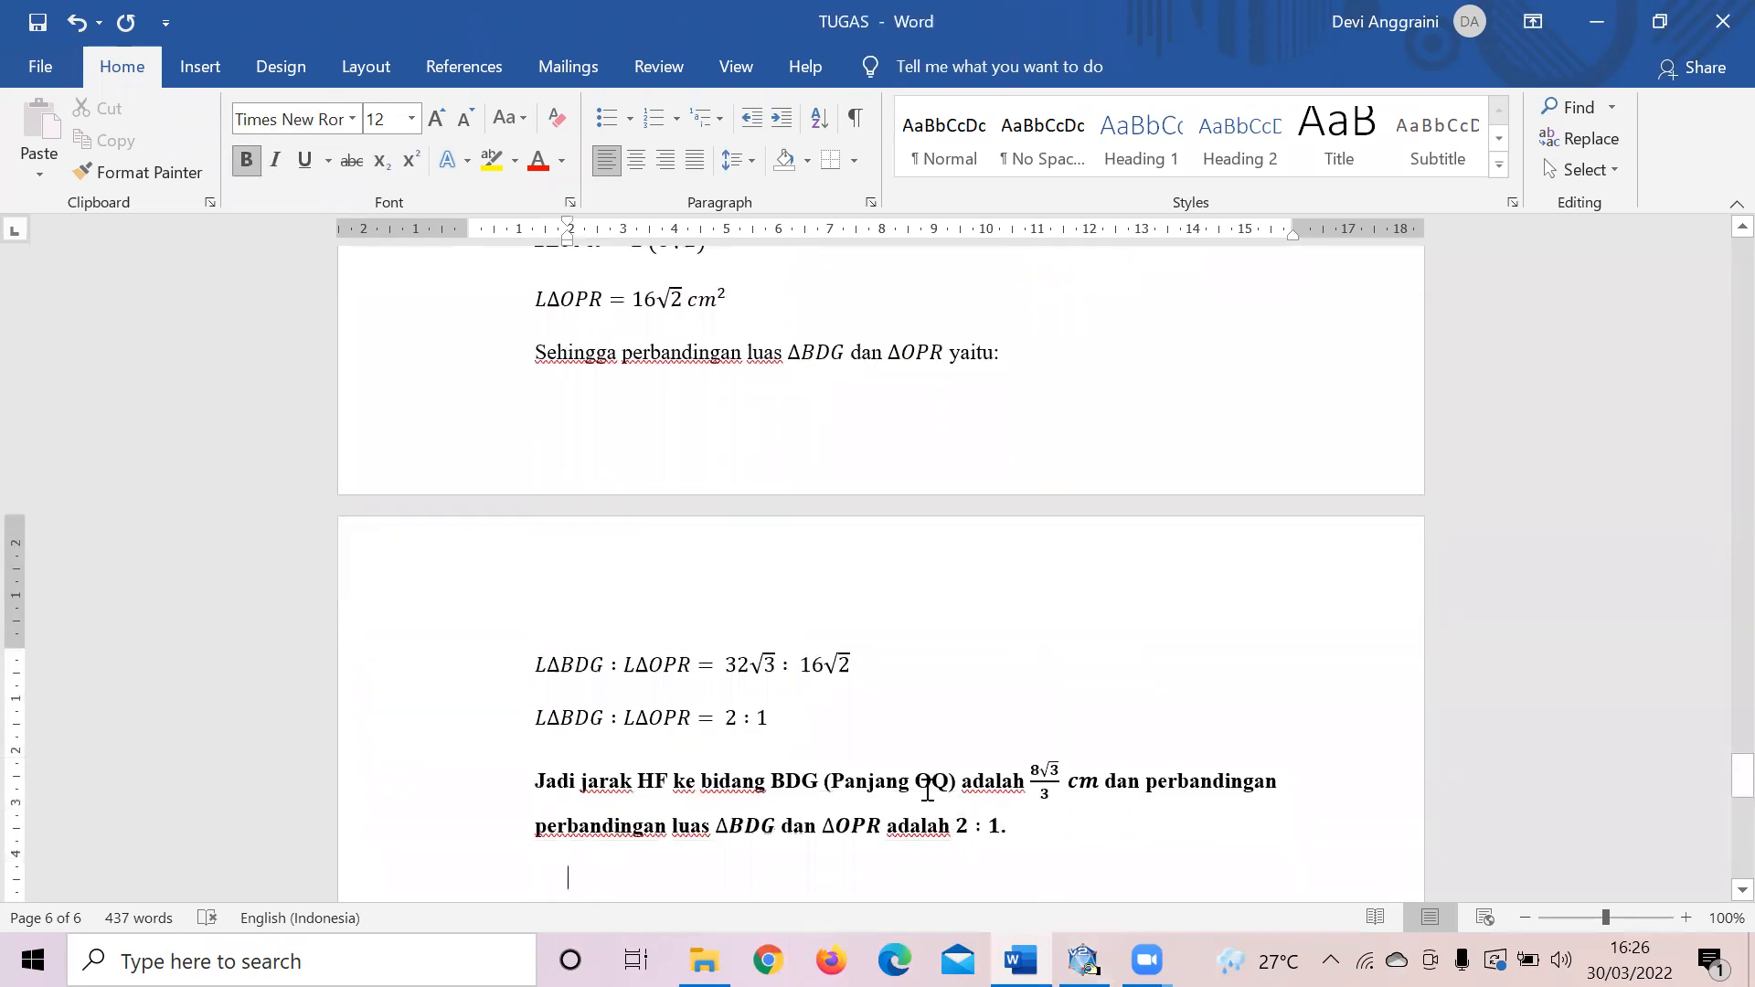
pyautogui.click(1031, 782)
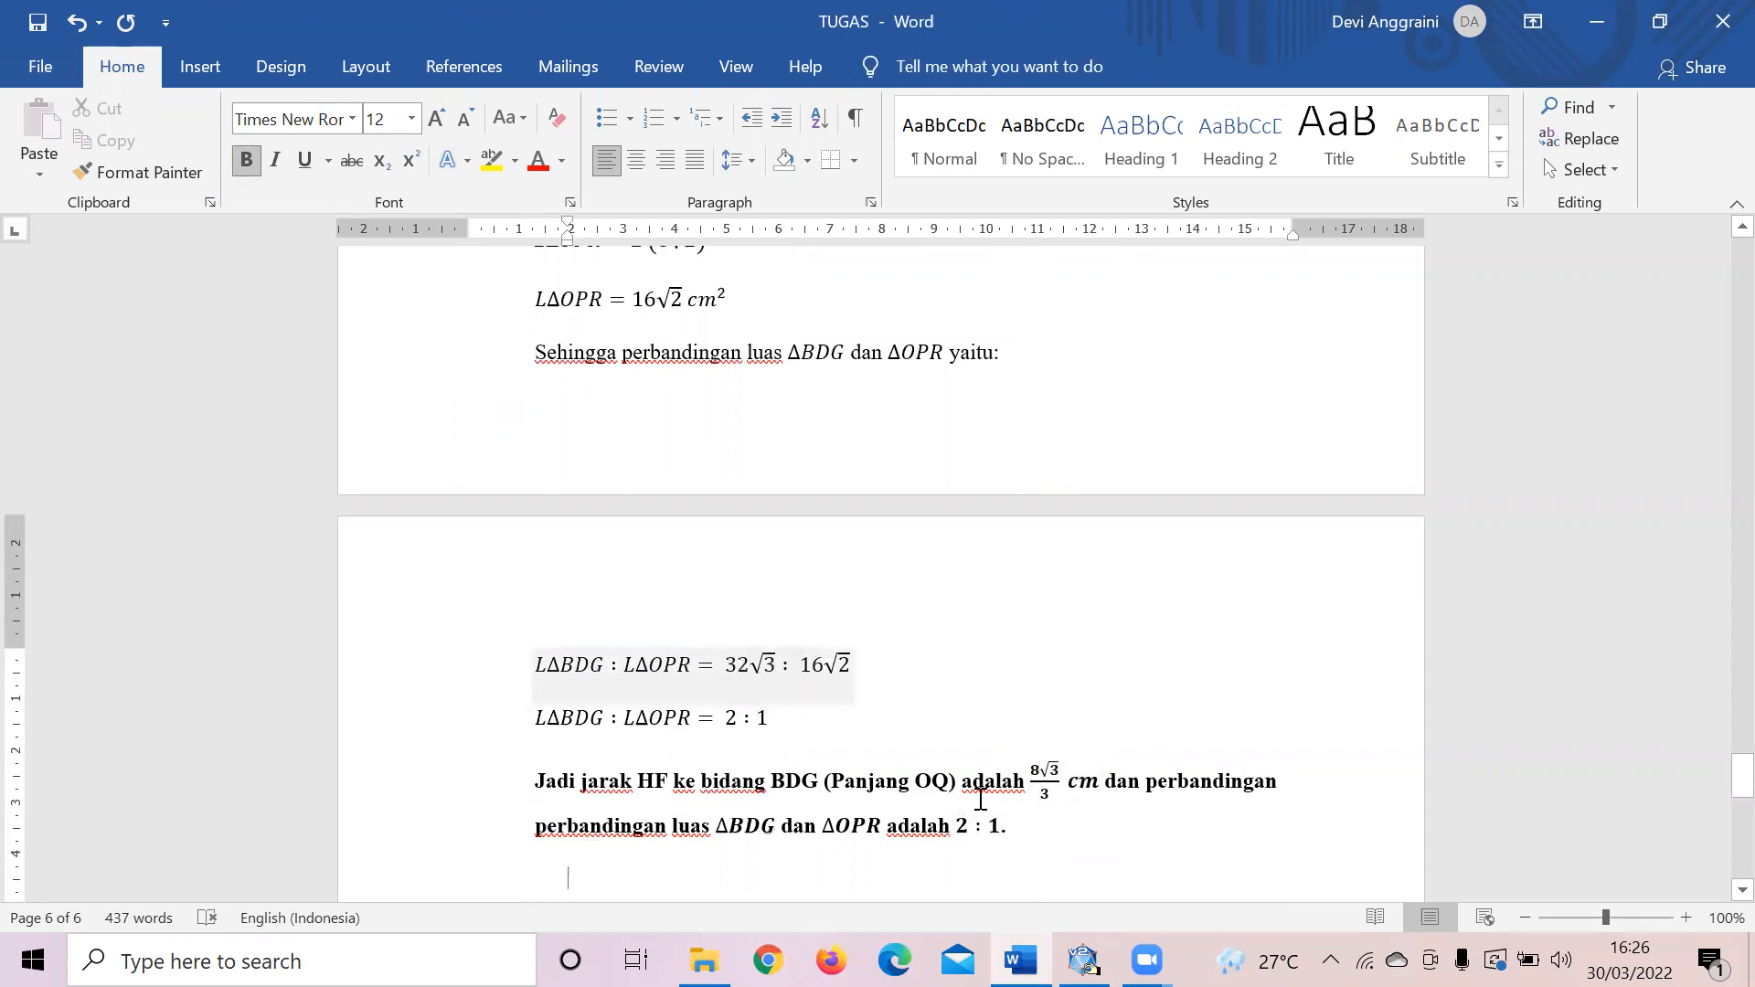
# Step: Return to Cabri 3D and rotate the cube to examine triangles BDG and OPR from another side
pyautogui.click(1084, 960)
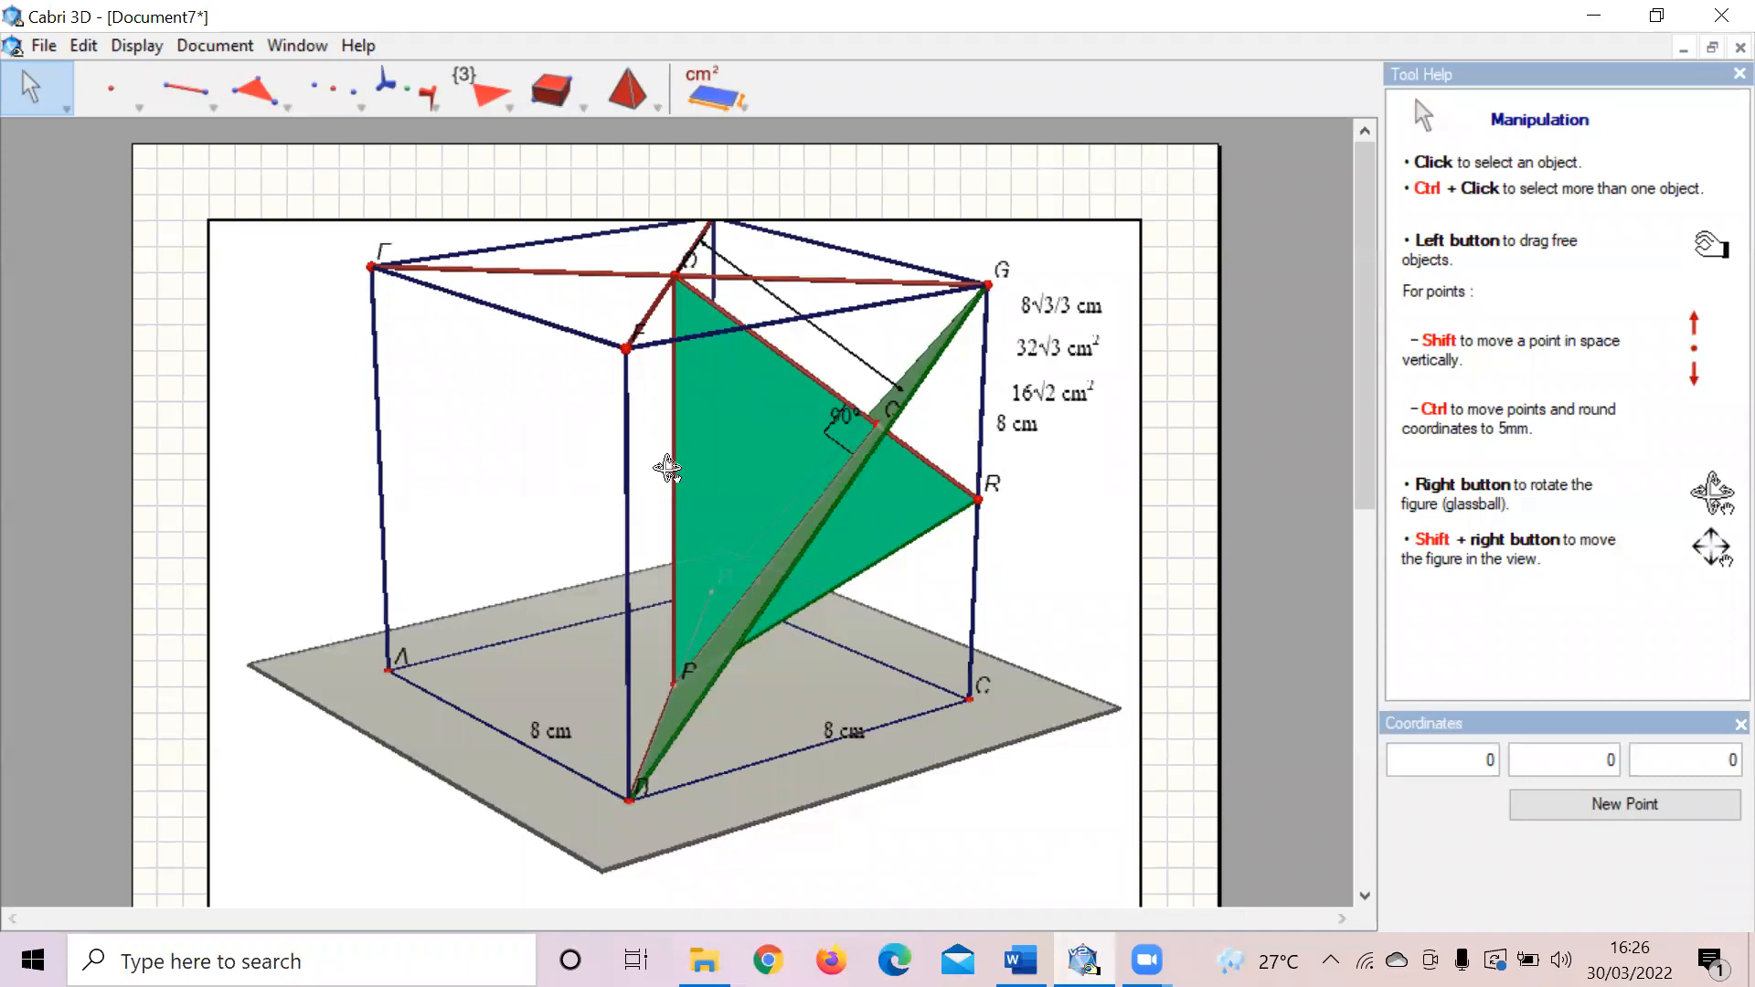
pyautogui.moveTo(668, 469); pyautogui.dragTo(775, 432, button='right')
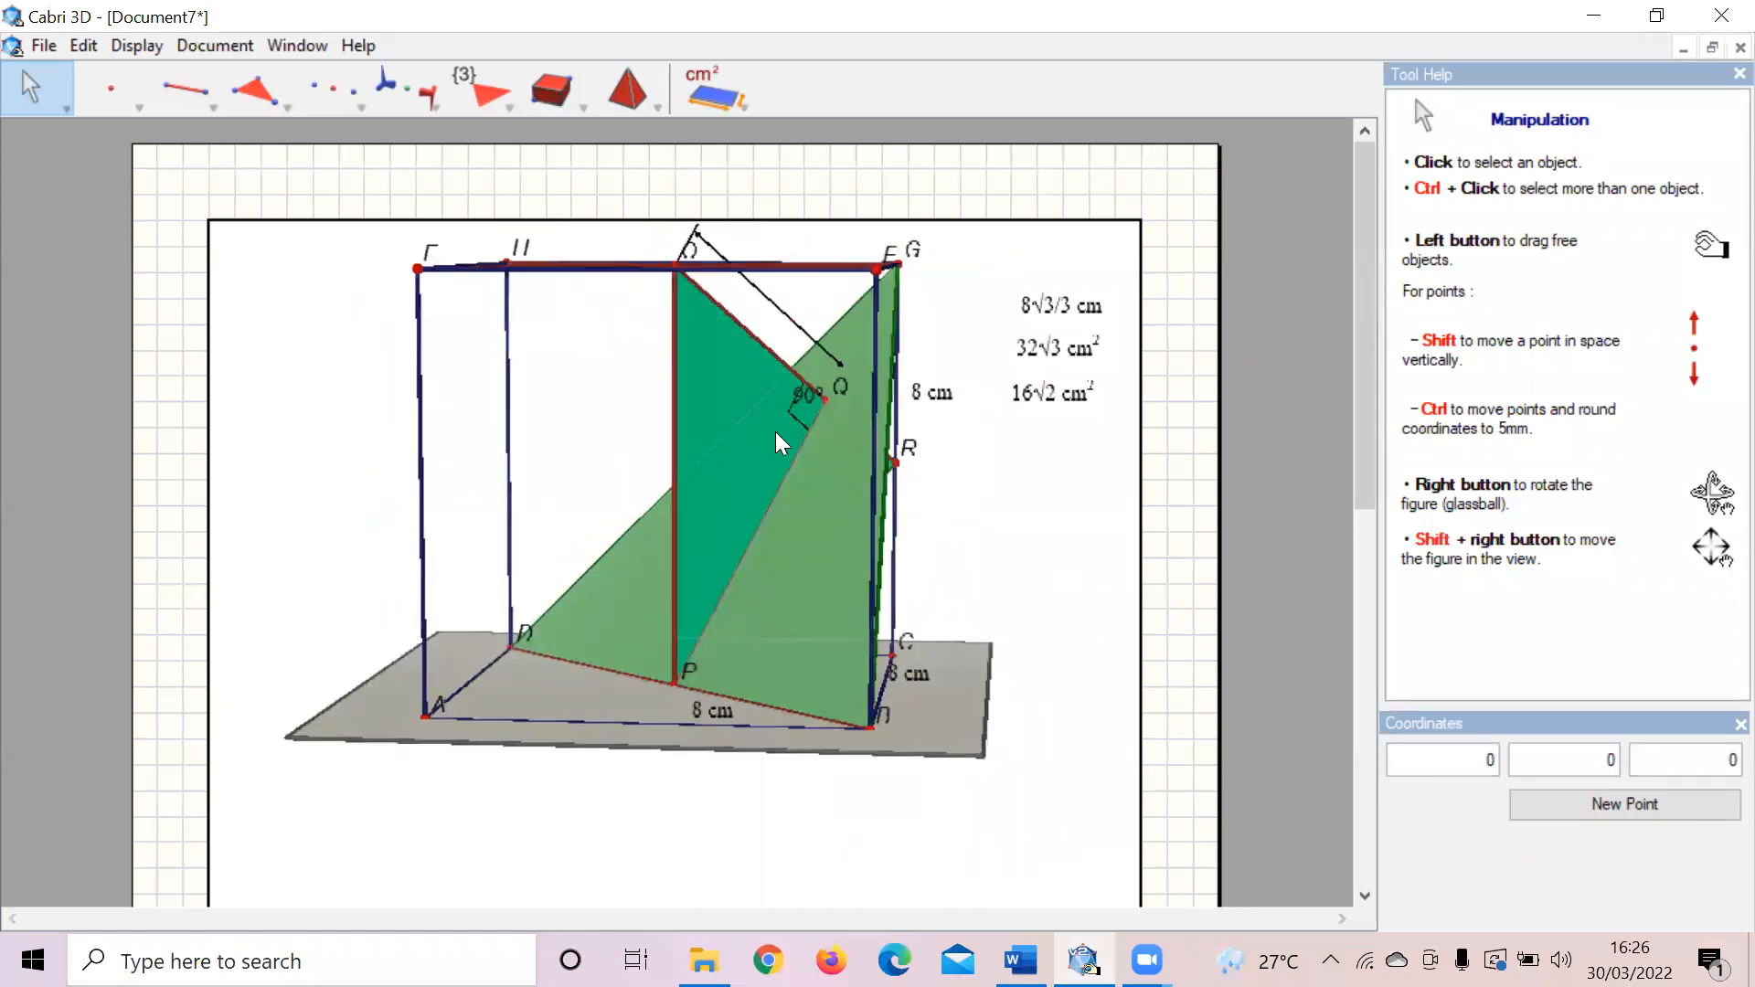